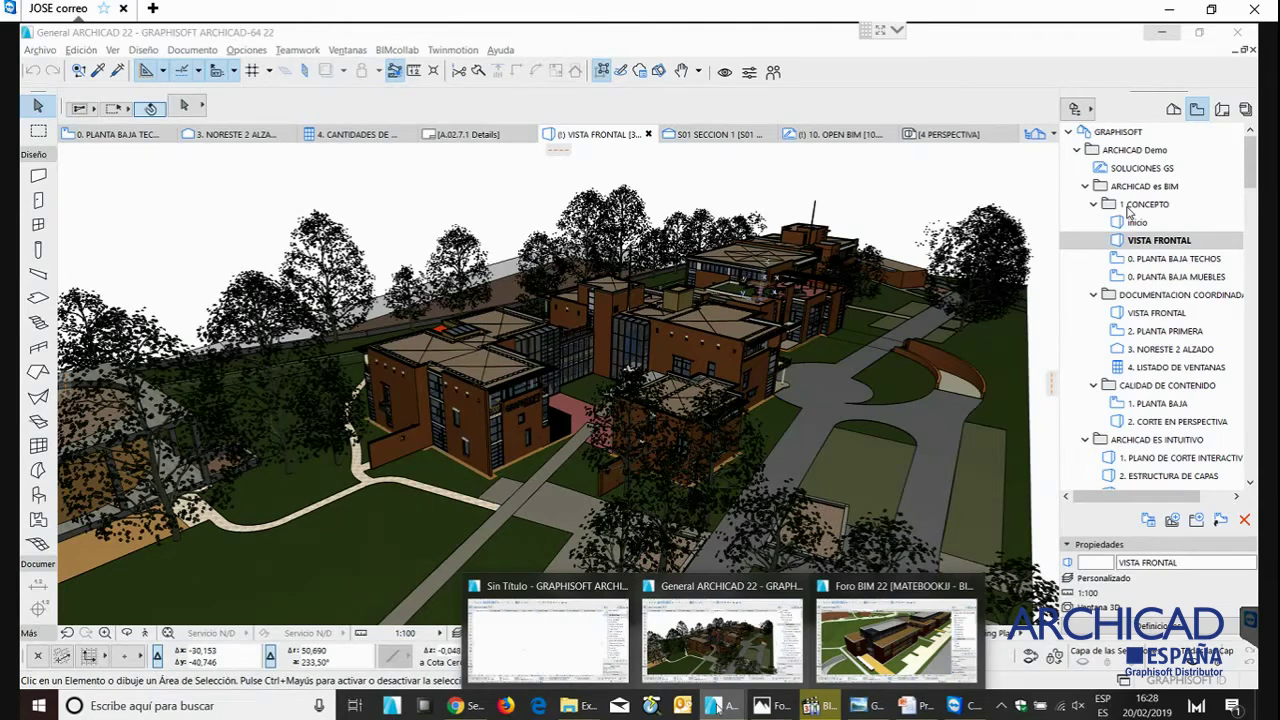
- Switch to the General project and examine the brick buildings in the VISTA FRONTAL 3D view
left_click(725, 650)
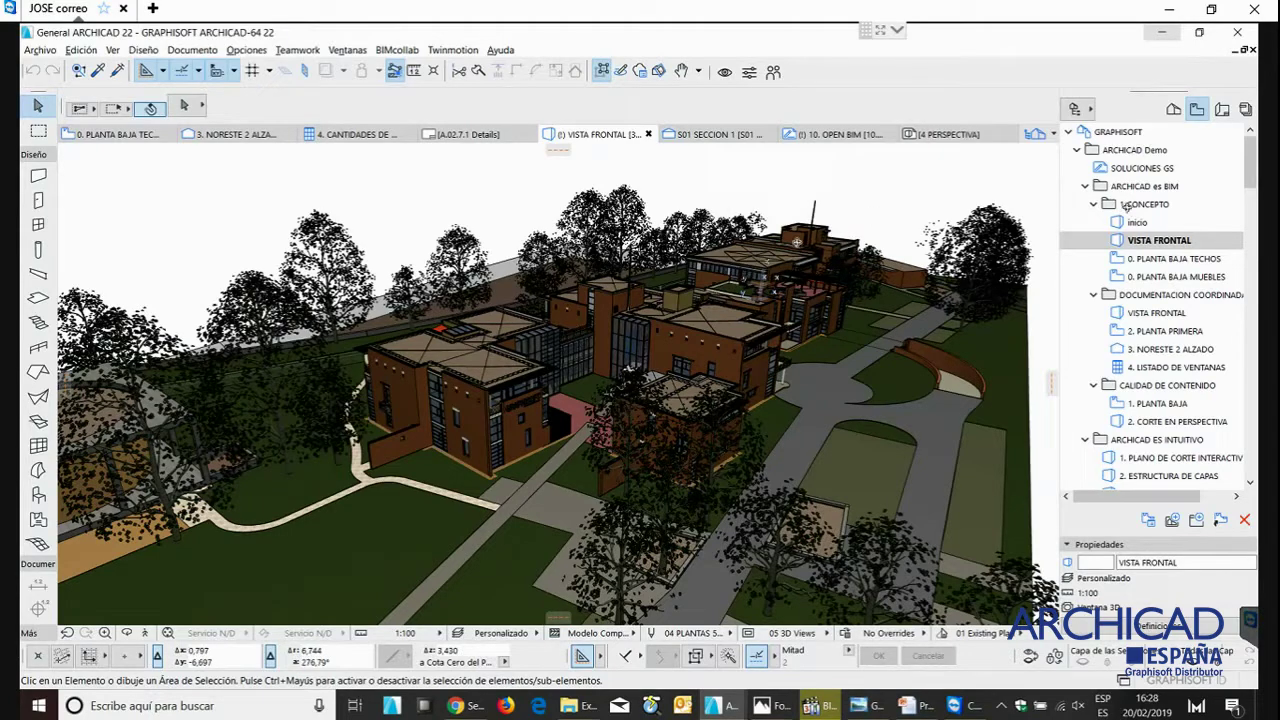
middle_click_drag(920, 192, 801, 397, "shift")
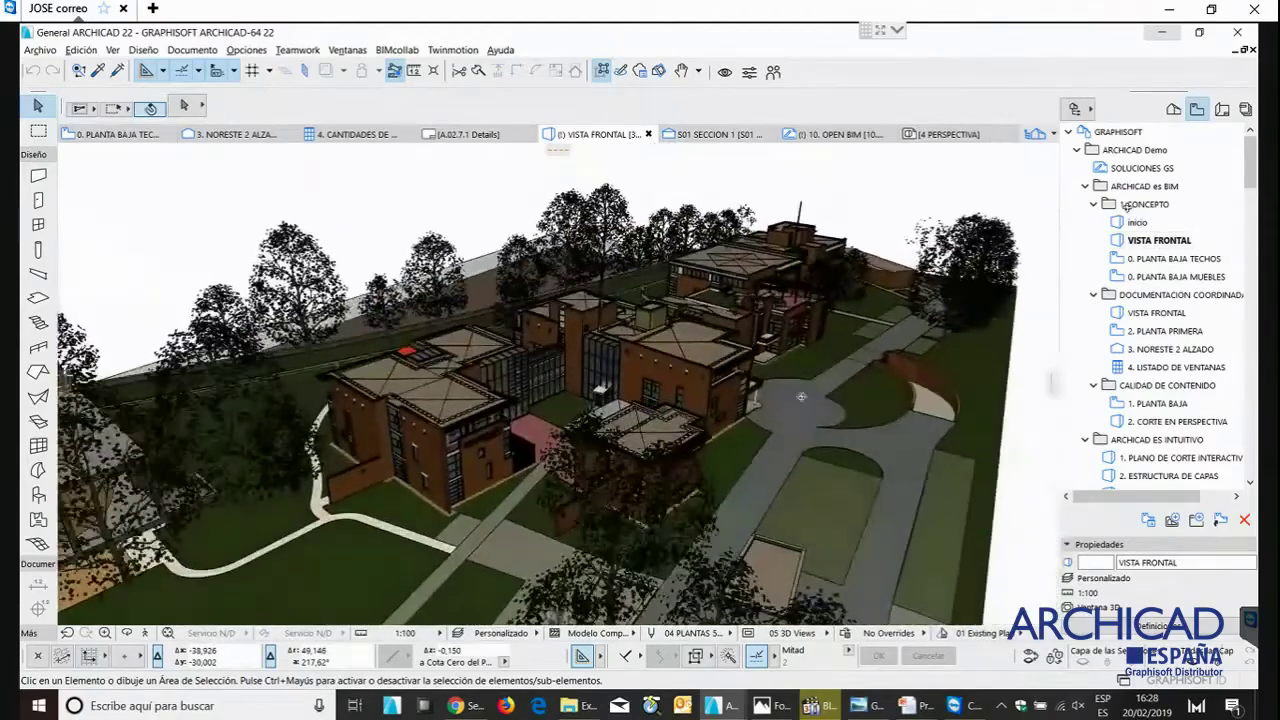
scroll(801, 397, "up", 5)
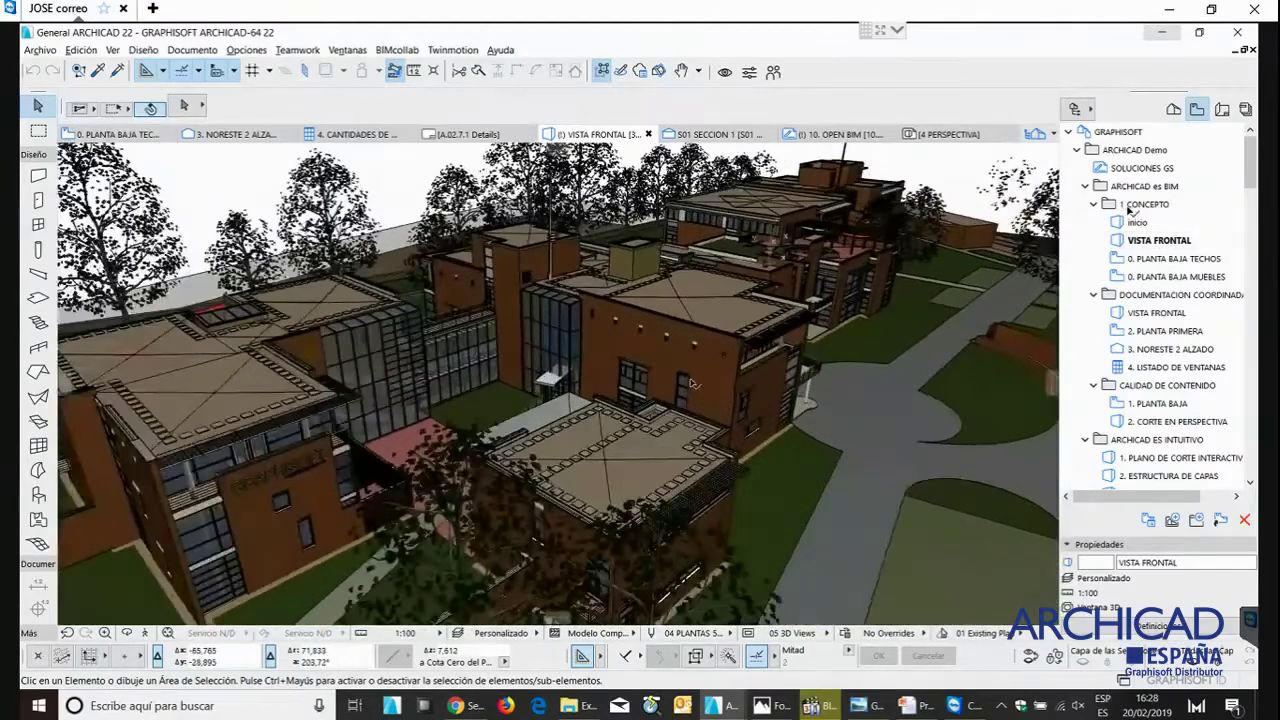
mouse_move(691, 383)
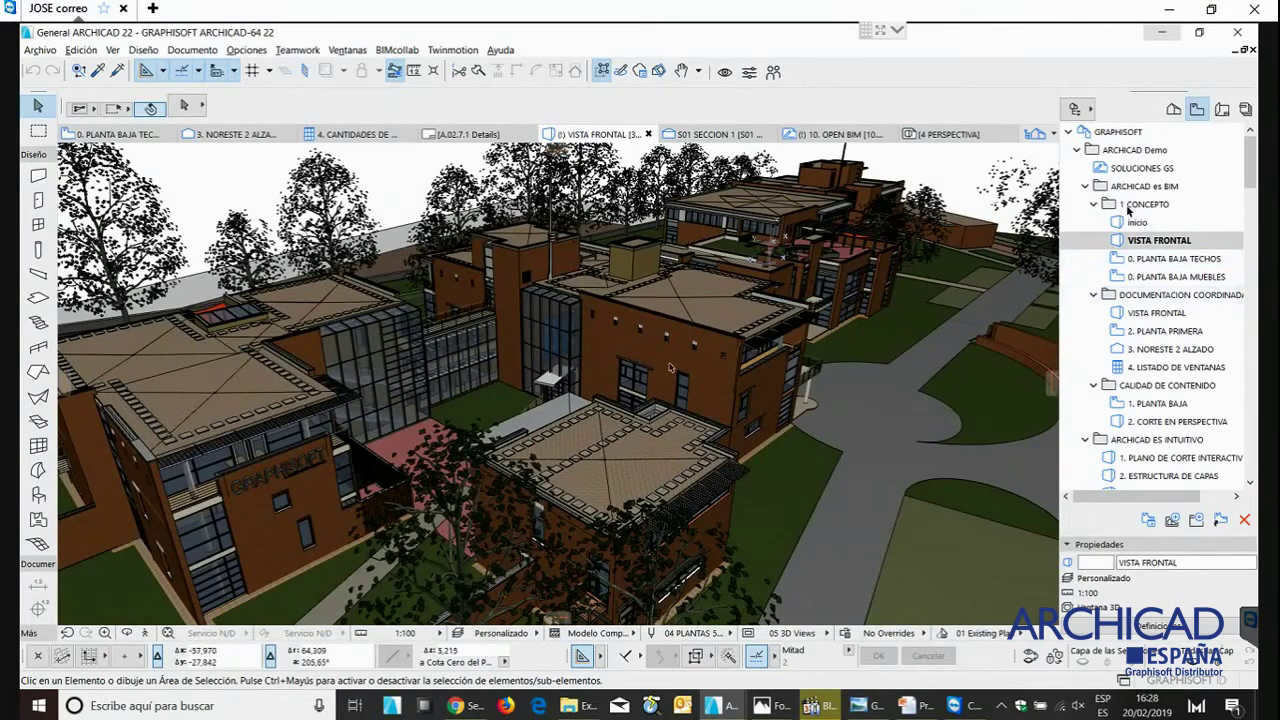
middle_click_drag(640, 352, 724, 353, "shift")
scroll(654, 380, "up", 5)
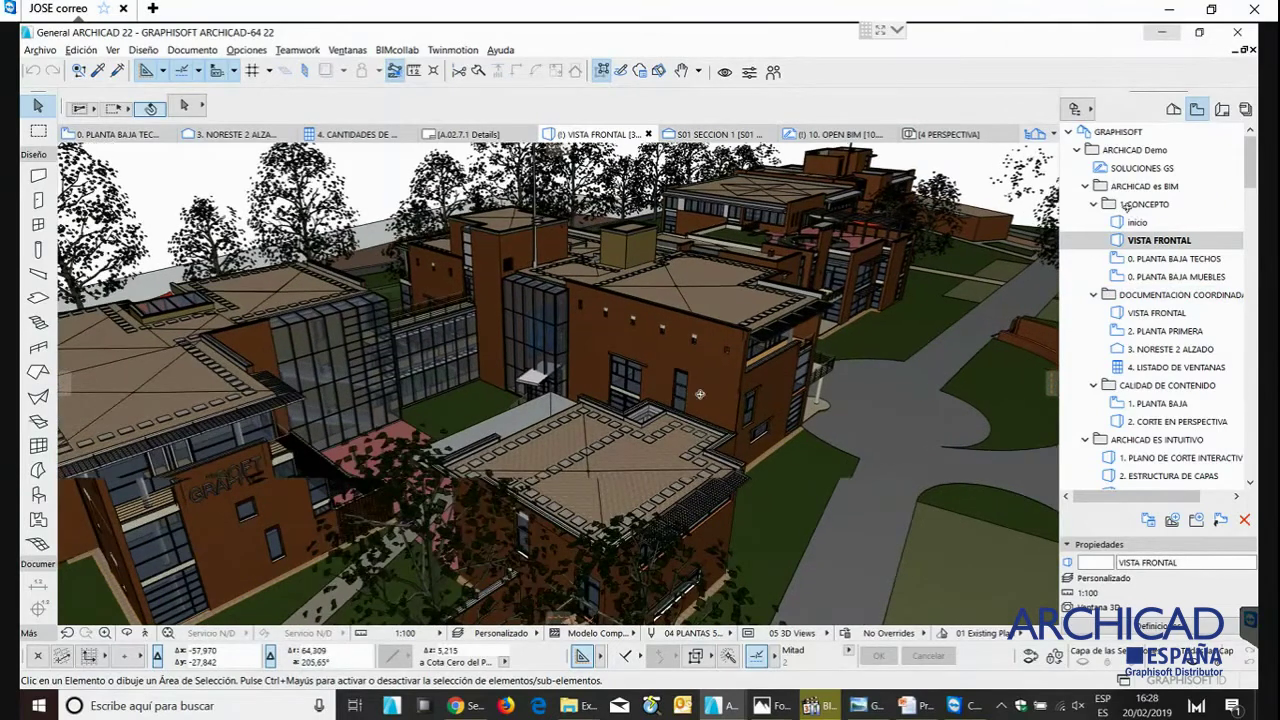
- Open the ceiling plan 0. PLANTA BAJA TECHOS and examine the ceiling grid and labels around Office GD015 and Mechanical Room GD035
left_click(1155, 258)
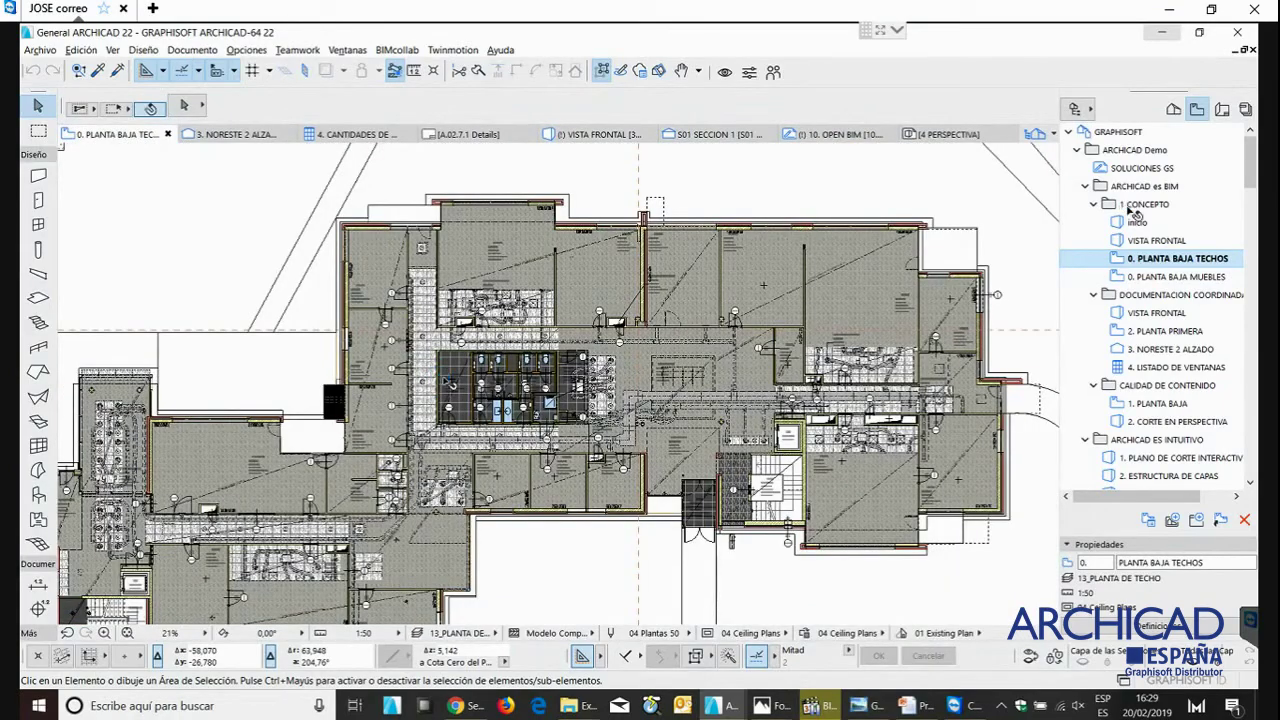
scroll(420, 360, "up", 8)
middle_click_drag(418, 294, 573, 387)
scroll(571, 415, "down", 1)
scroll(570, 424, "down", 3)
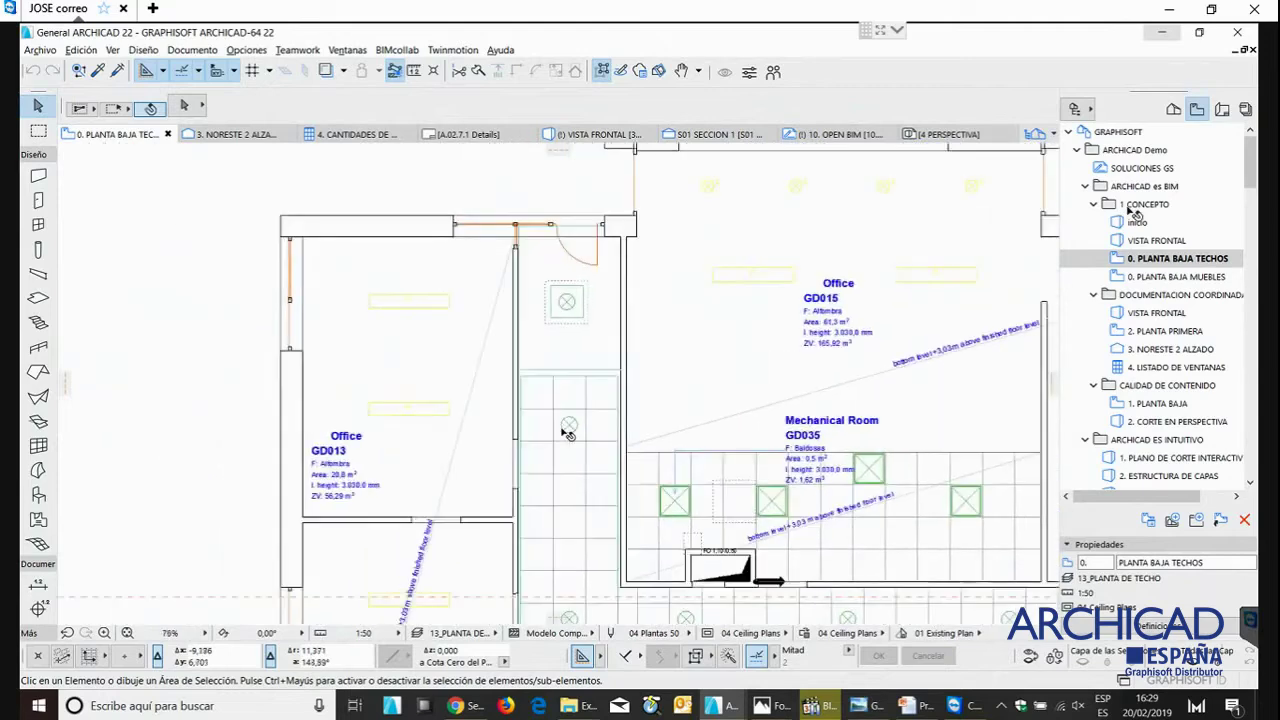
scroll(716, 395, "up", 5)
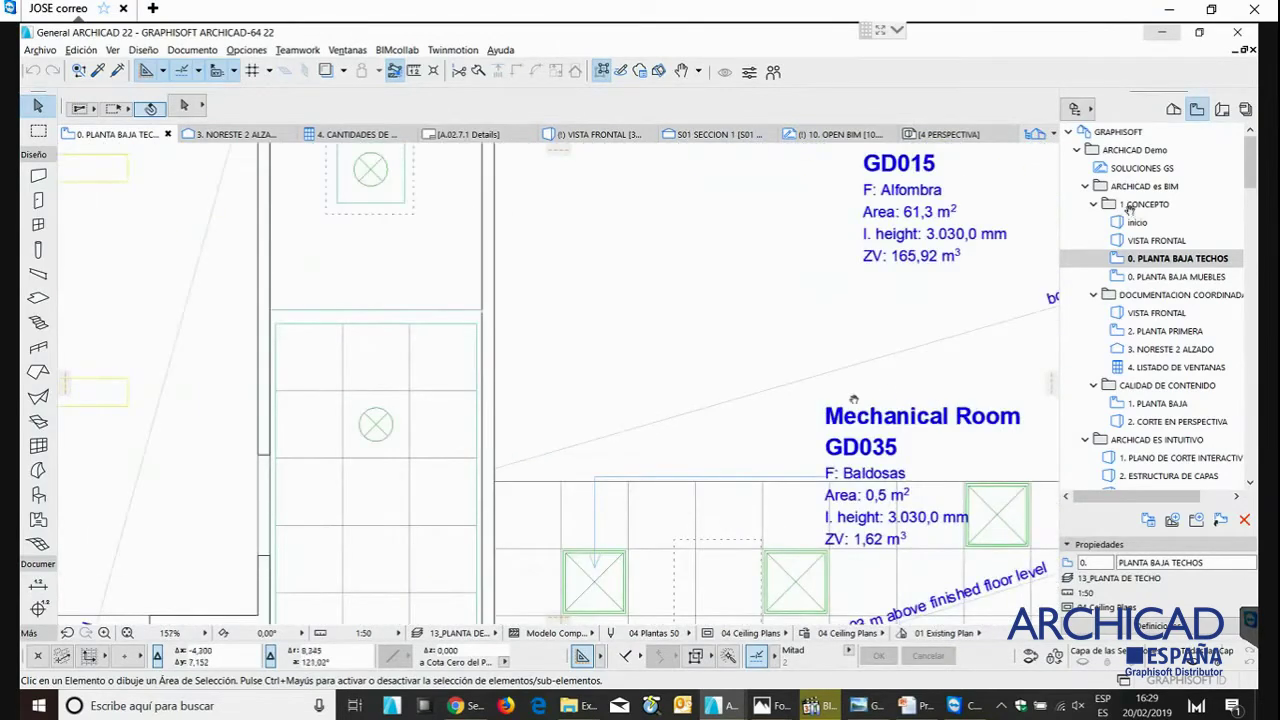
scroll(757, 434, "down", 1)
scroll(630, 428, "down", 1)
scroll(630, 428, "down", 1)
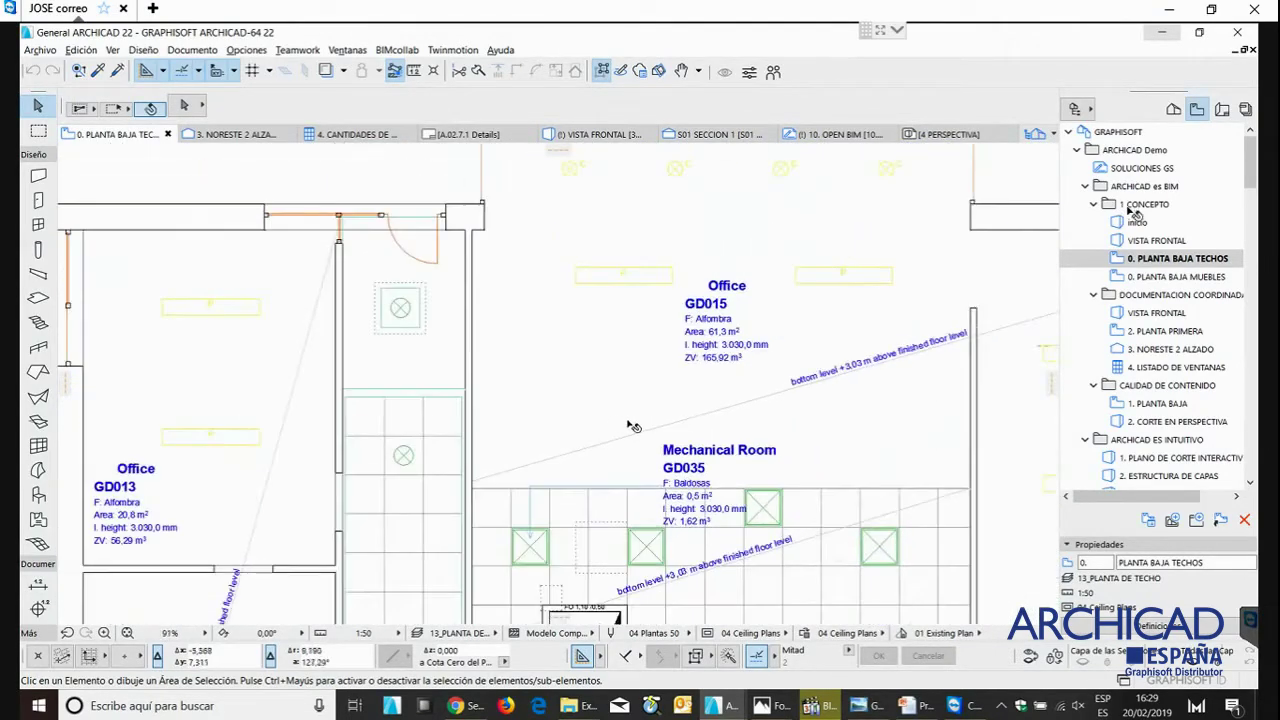
scroll(592, 490, "up", 2)
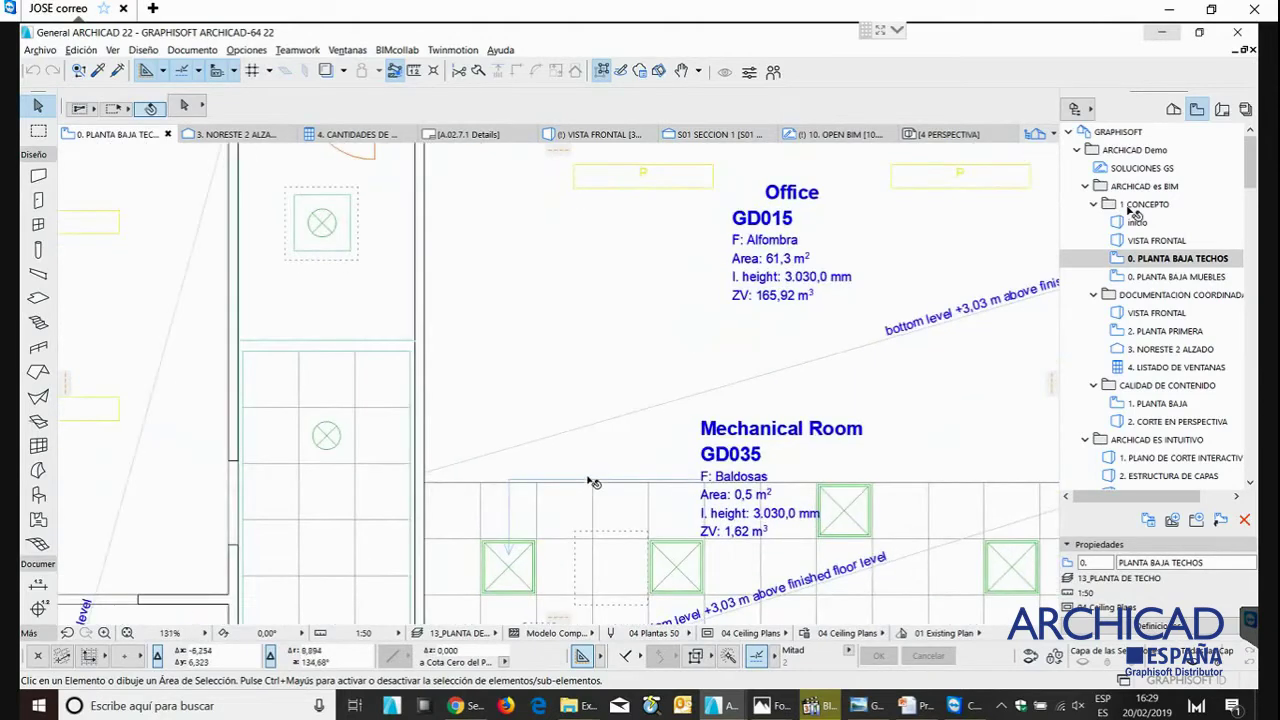
- Open the furniture plan 0. PLANTA BAJA MUEBLES and inspect the door in the wall west of Office GD015
double_click(1132, 279)
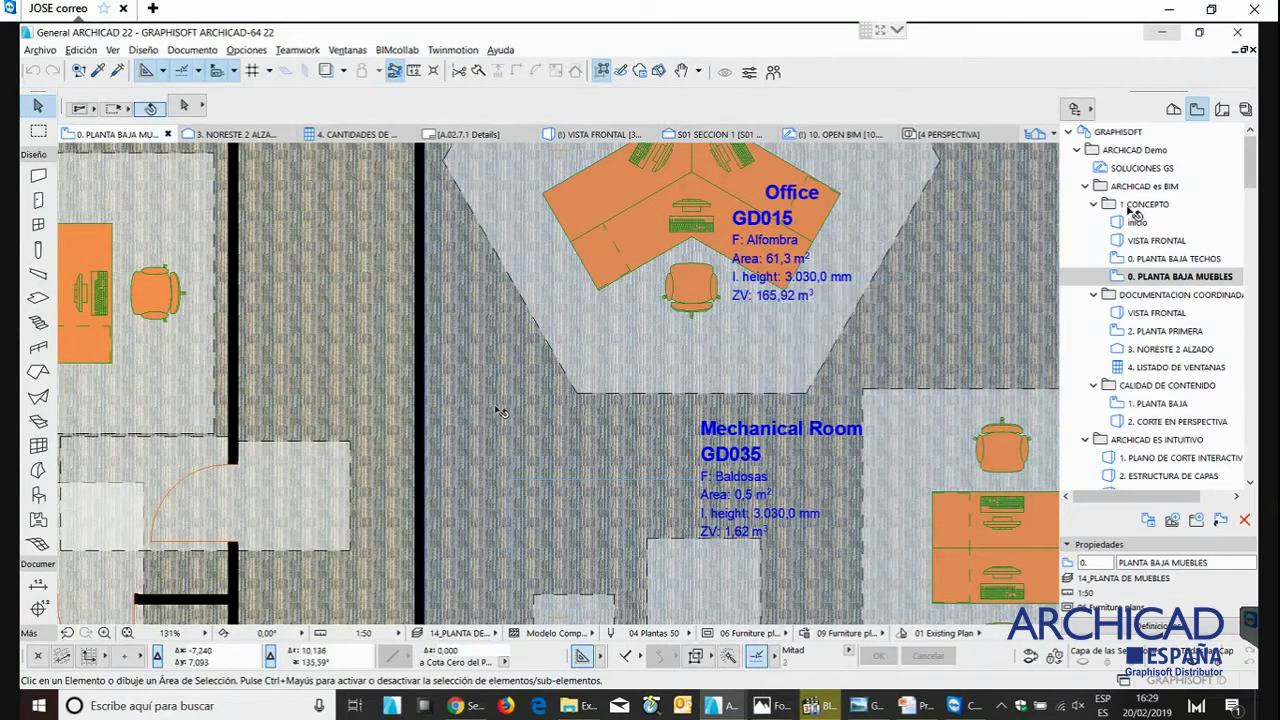
mouse_move(500, 410)
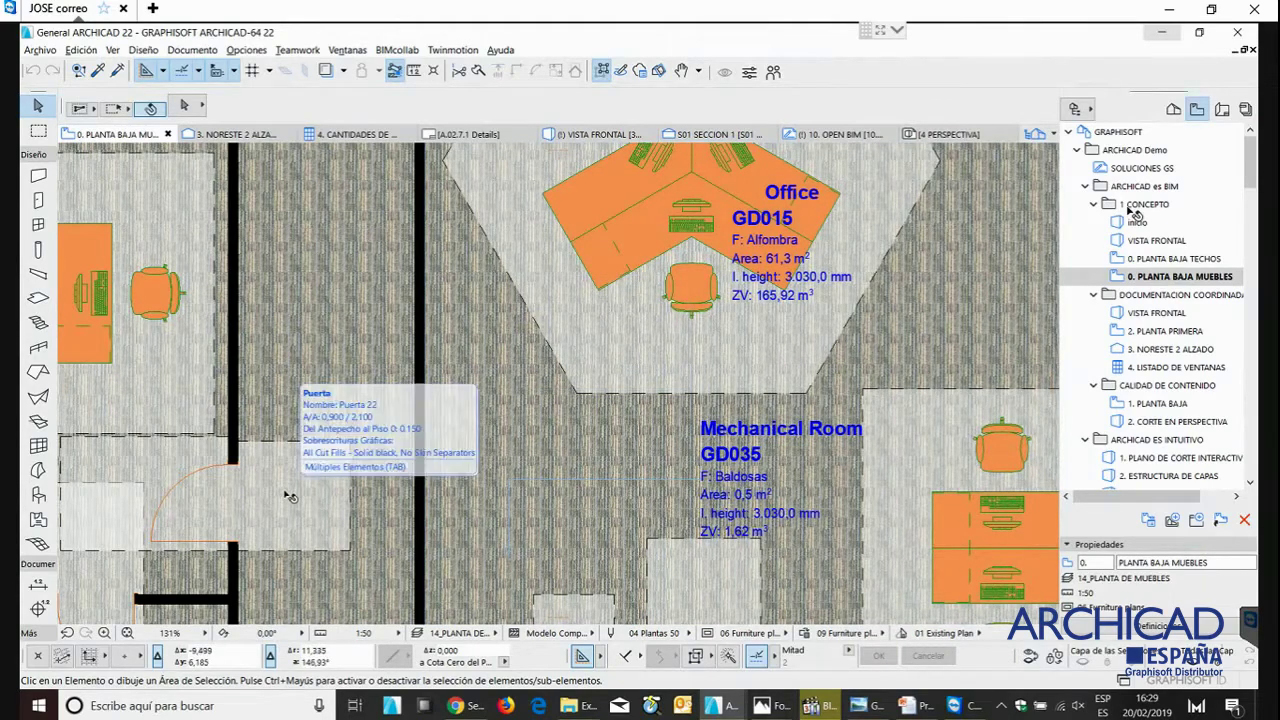
left_click(289, 497)
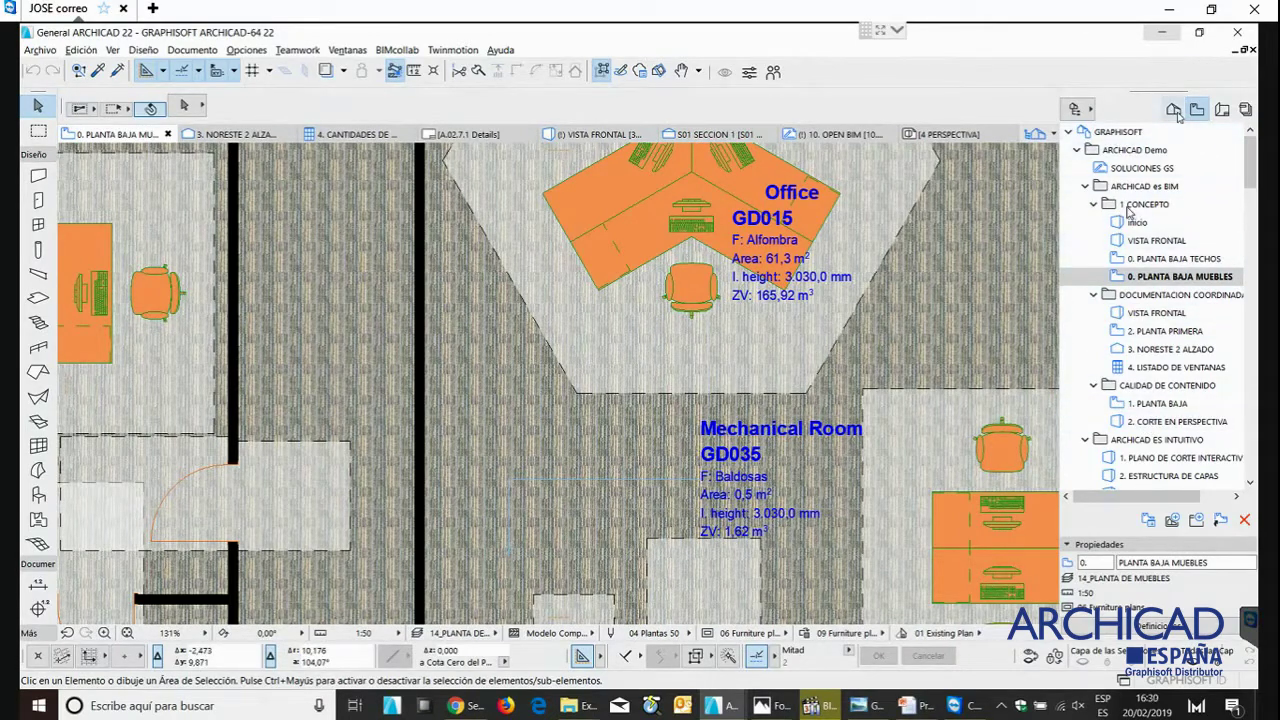
- Return to the VISTA FRONTAL 3D view, and open the floor plan 2. PLANTA PRIMERA
left_click(1222, 109)
left_click(590, 136)
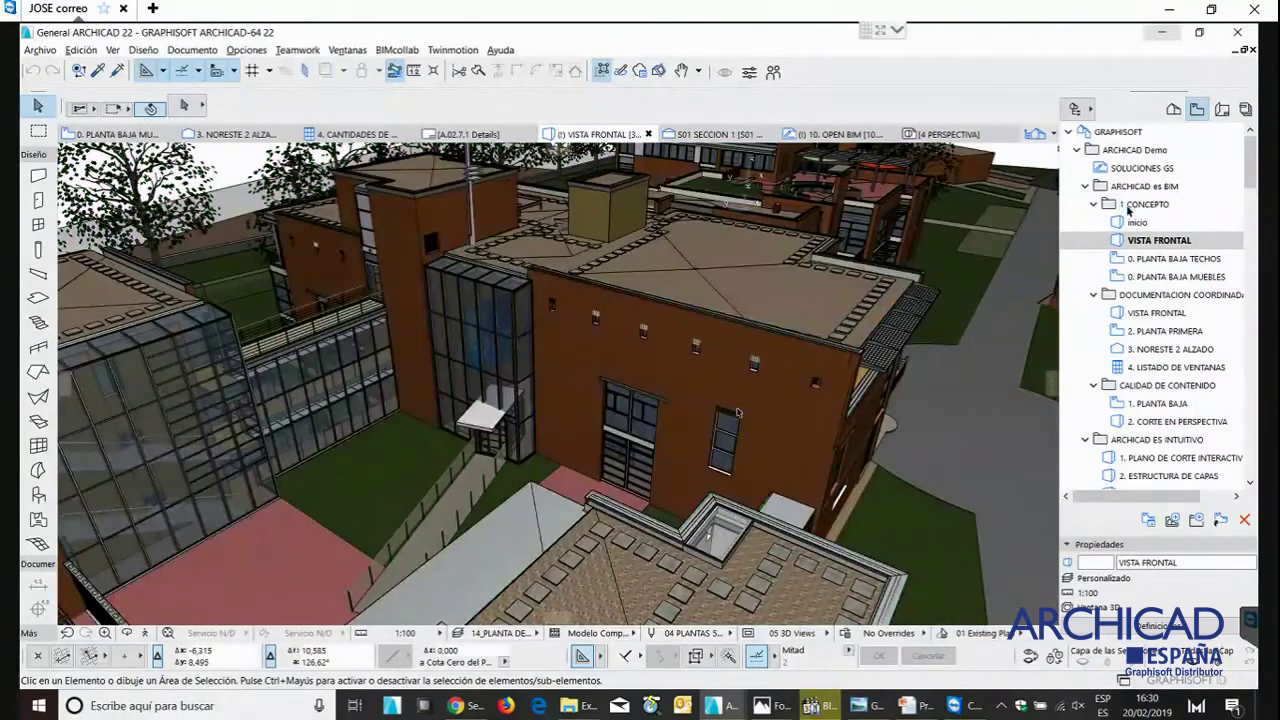
double_click(1166, 331)
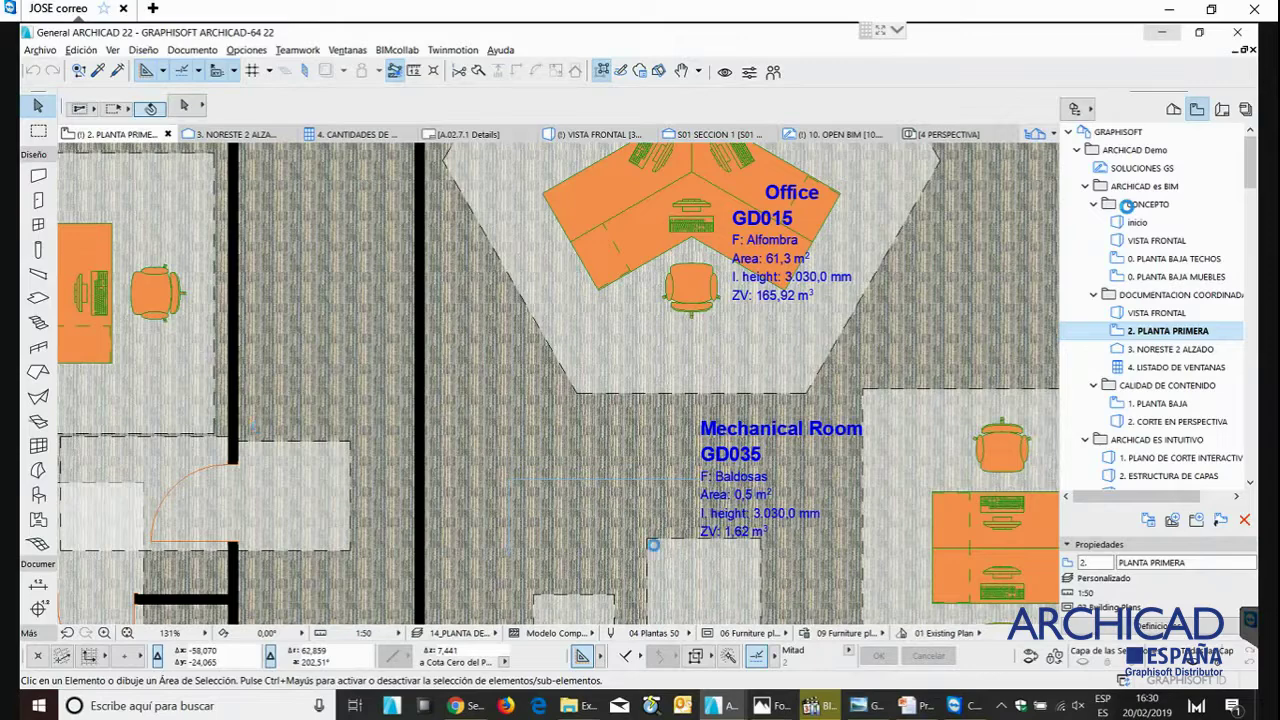
- Look at the untitled project and switch to the Foro BIM 22 Teamwork project to examine its office building in 3D
mouse_move(727, 707)
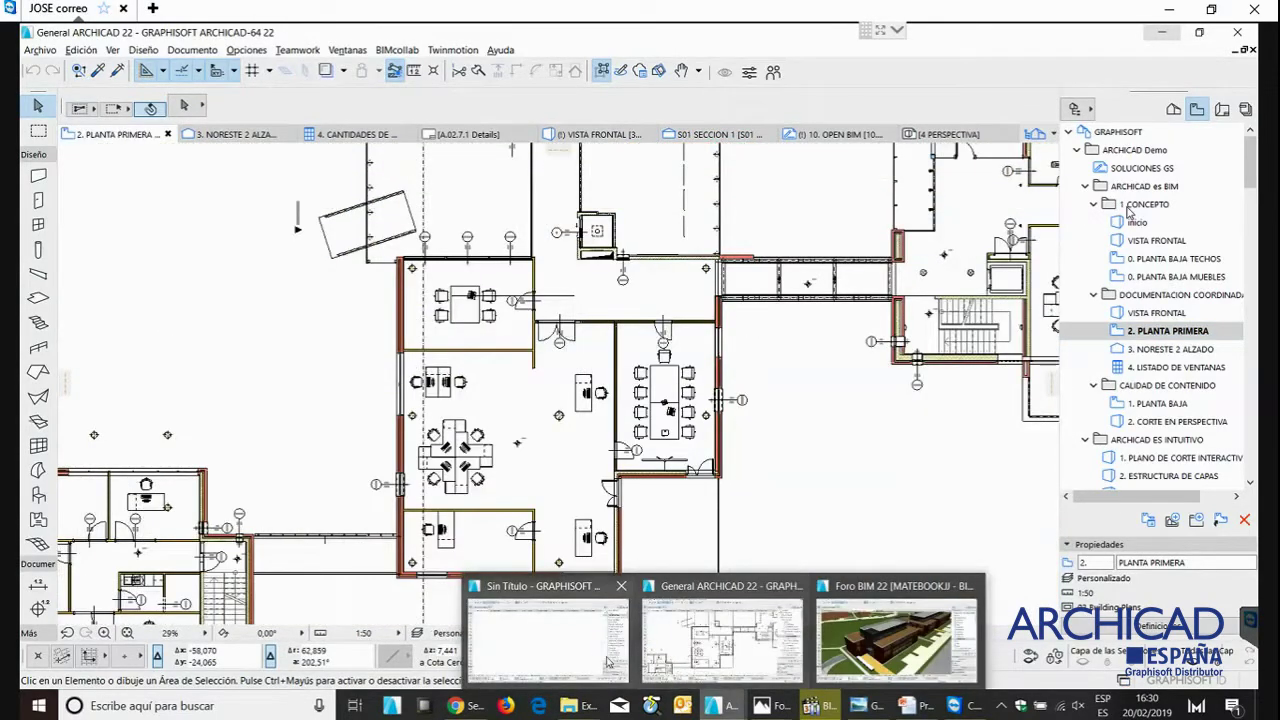
left_click(528, 626)
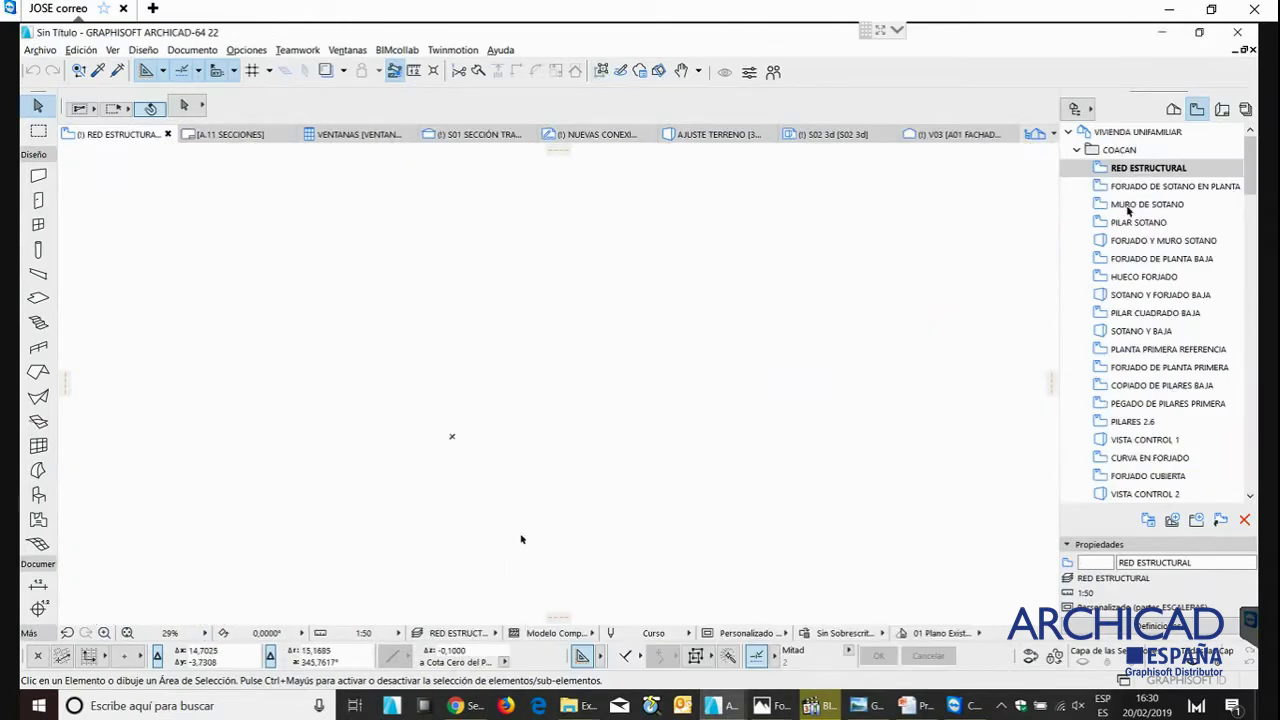
left_click(727, 707)
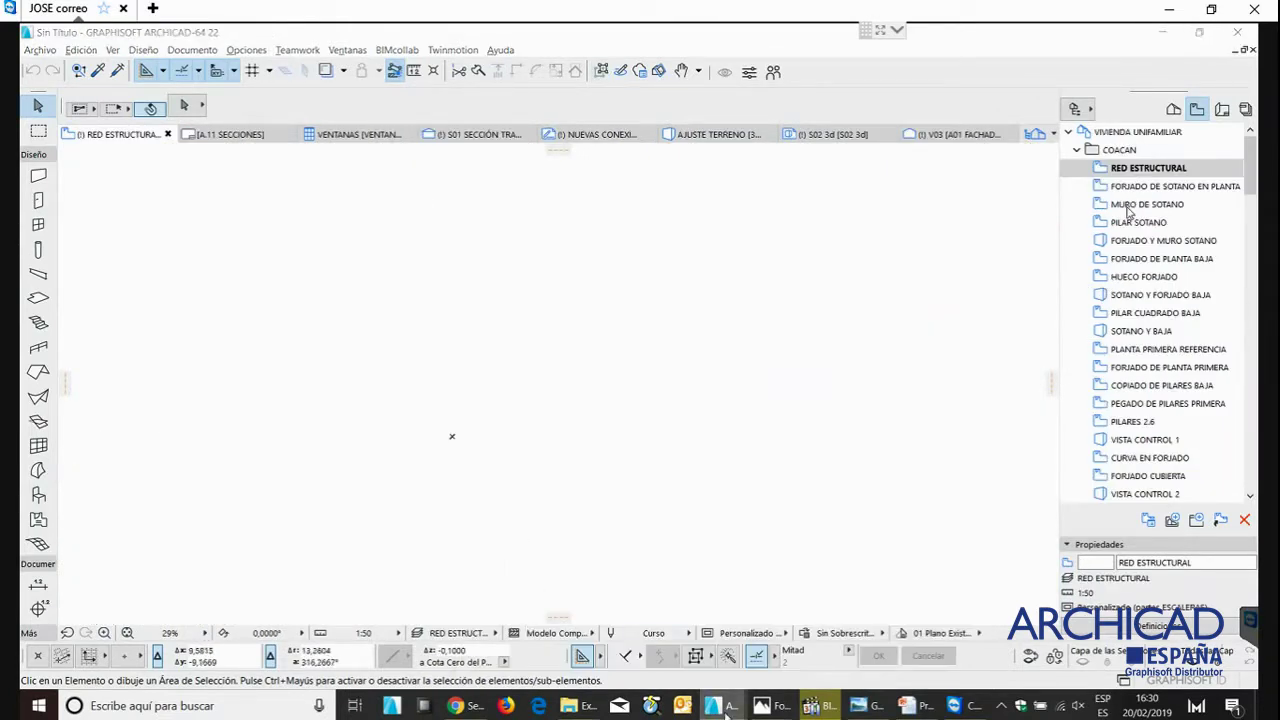
left_click(895, 630)
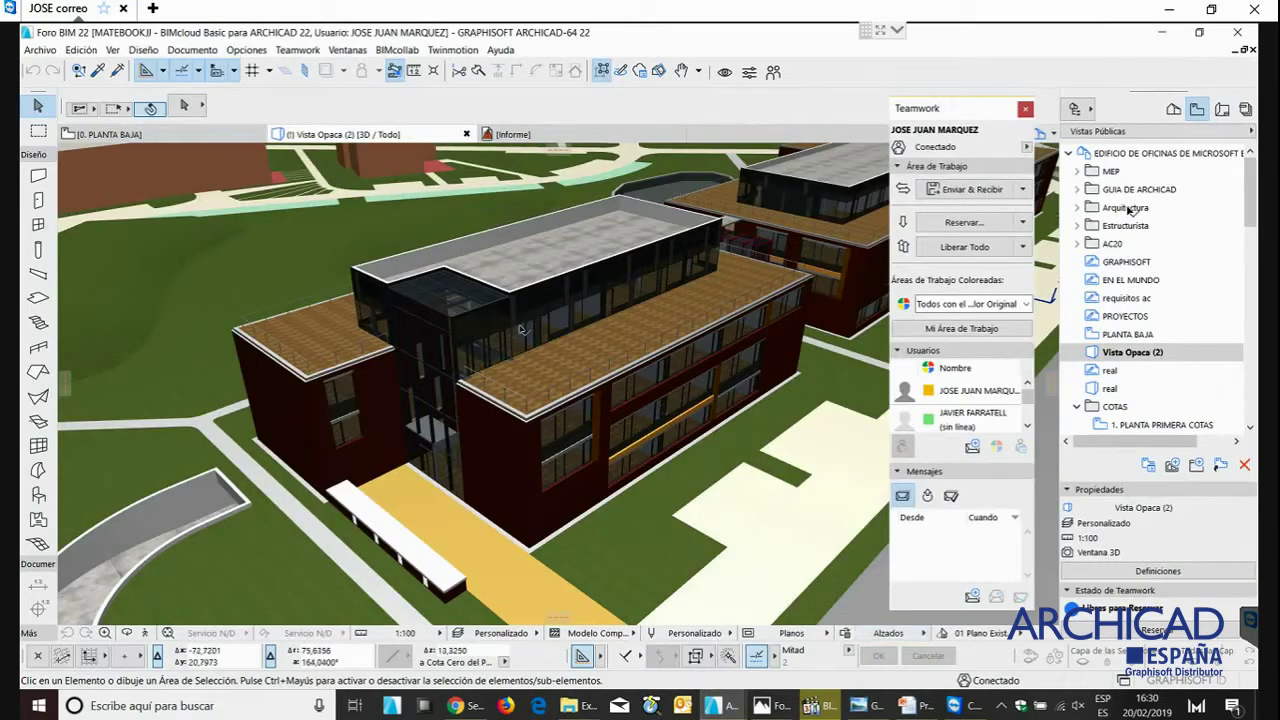
left_click(521, 330)
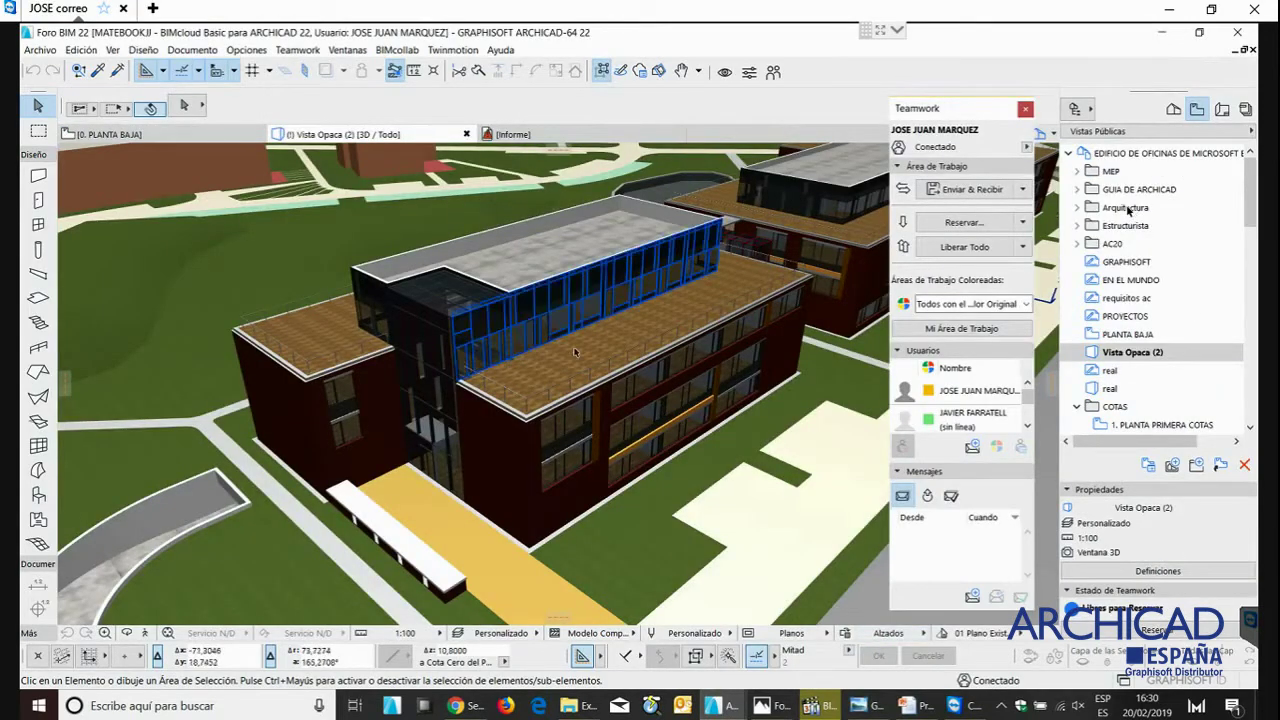
scroll(523, 390, "down", 1)
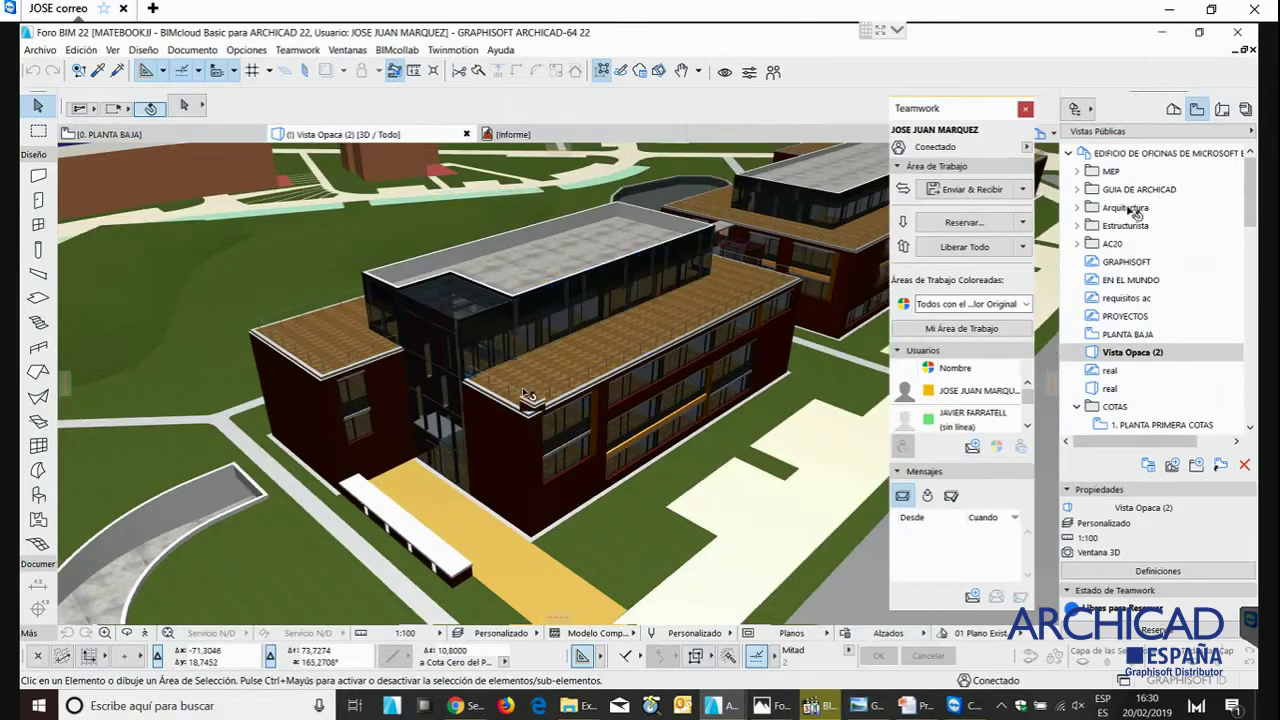
scroll(527, 393, "down", 3)
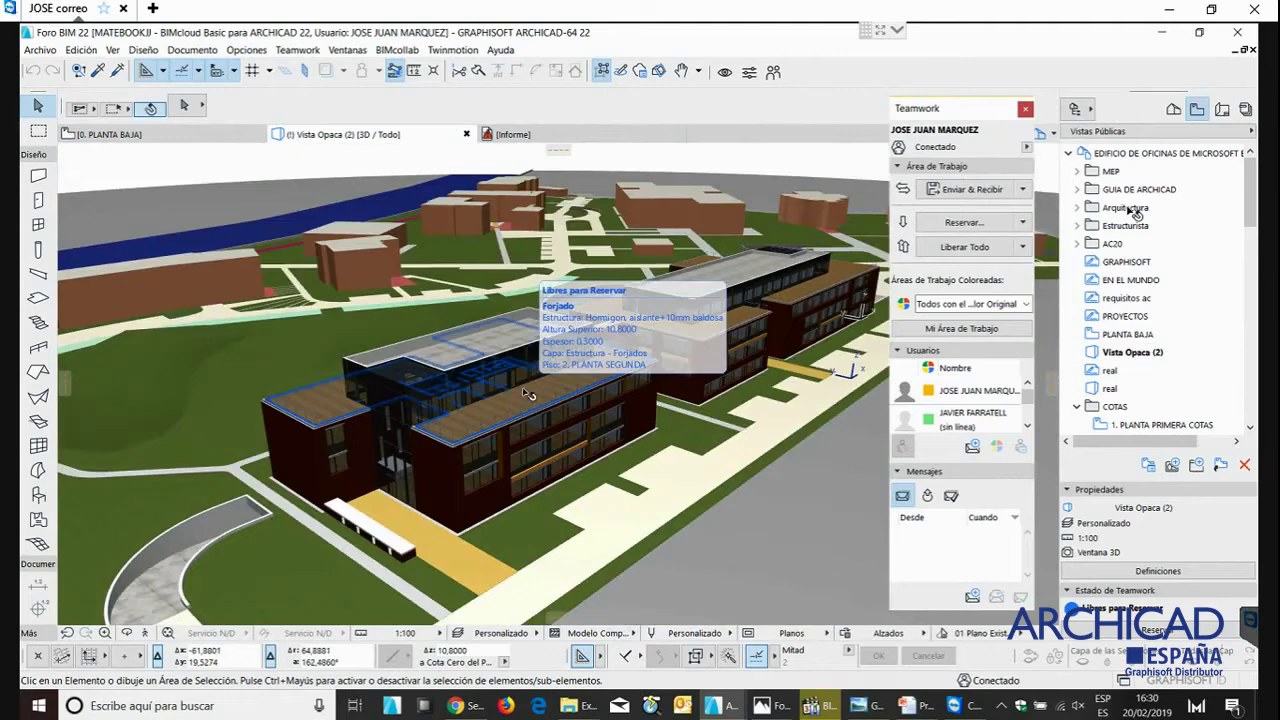
- Switch back to the General project and select the Ventana Vertical Multi-Faja 22 window in the west wall of the 2. PLANTA PRIMERA plan
mouse_move(716, 706)
left_click(724, 630)
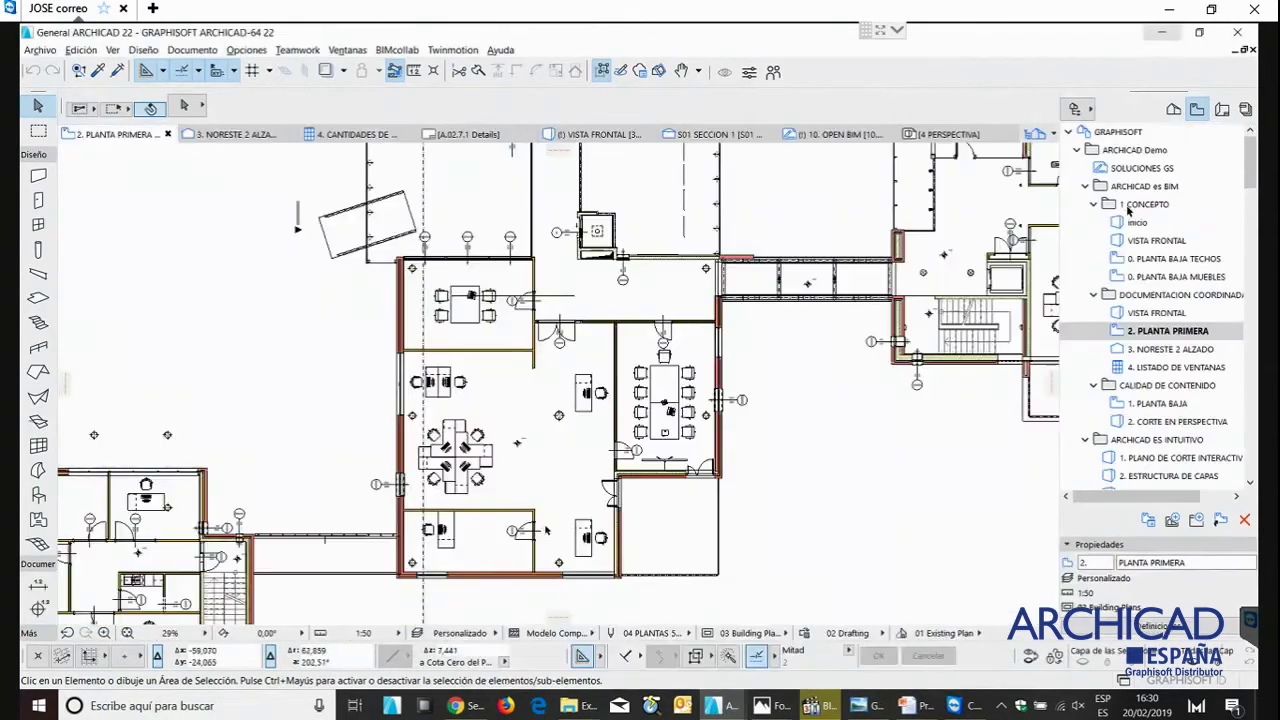
scroll(467, 316, "up", 2)
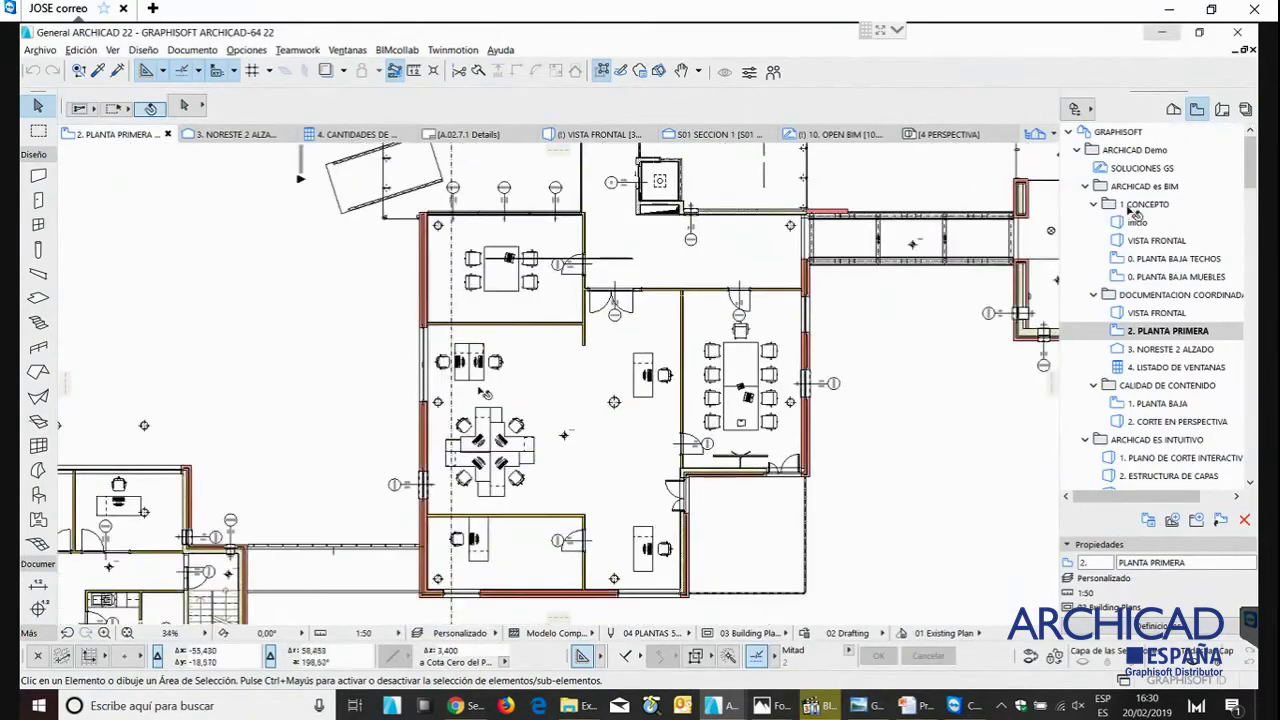
scroll(483, 393, "up", 2)
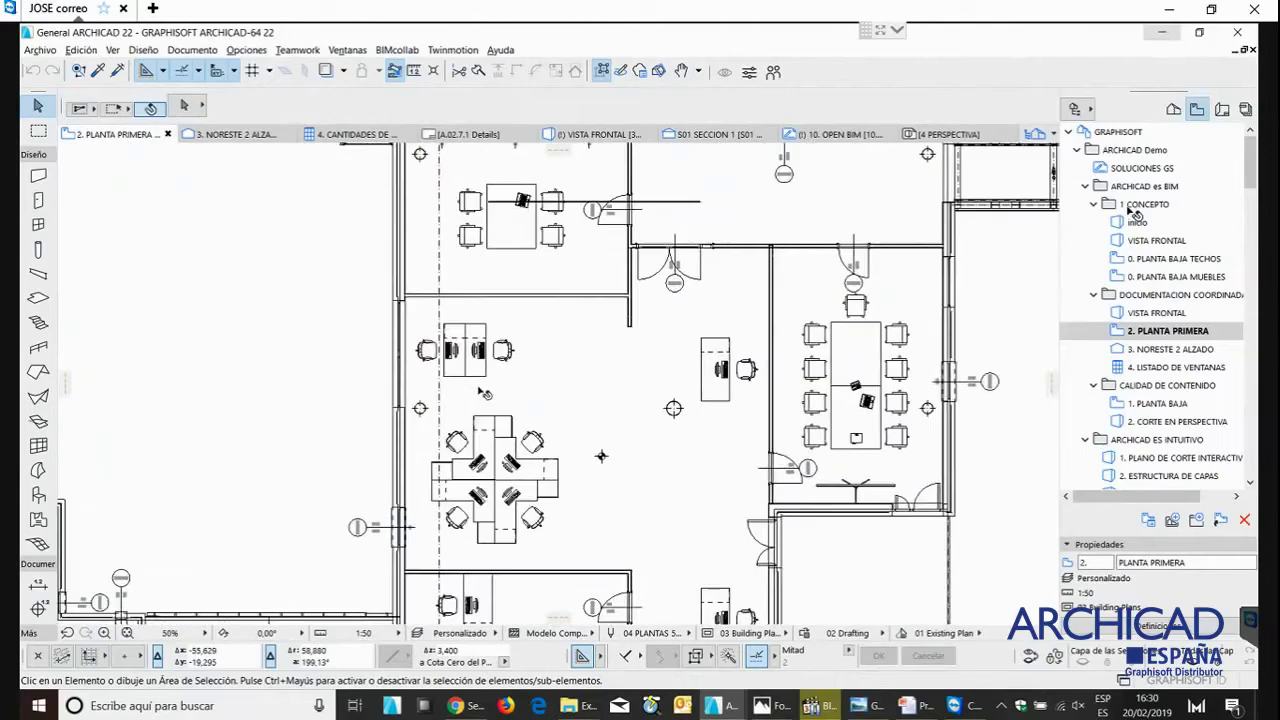
left_click(399, 516)
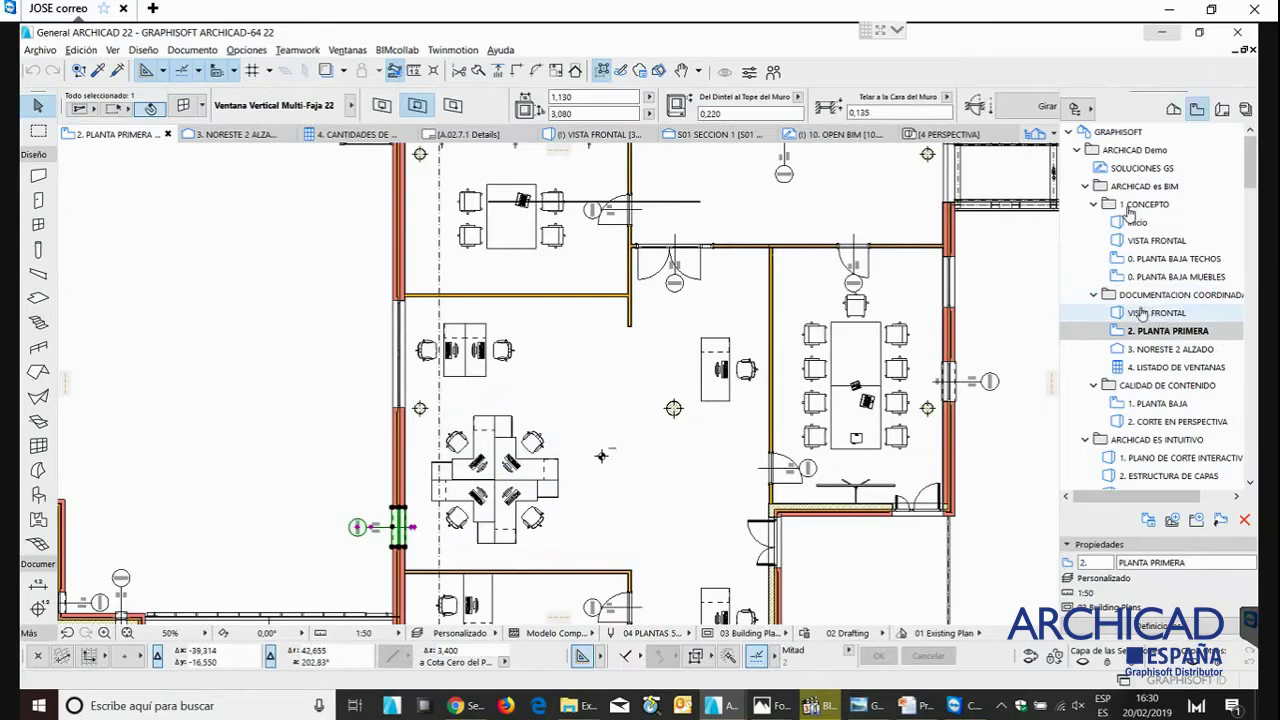
- In the VISTA FRONTAL 3D view, copy the tall three-pane window about 8.855 m along the brick wall, aligned below the small window nearest the glass tower
left_click(580, 135)
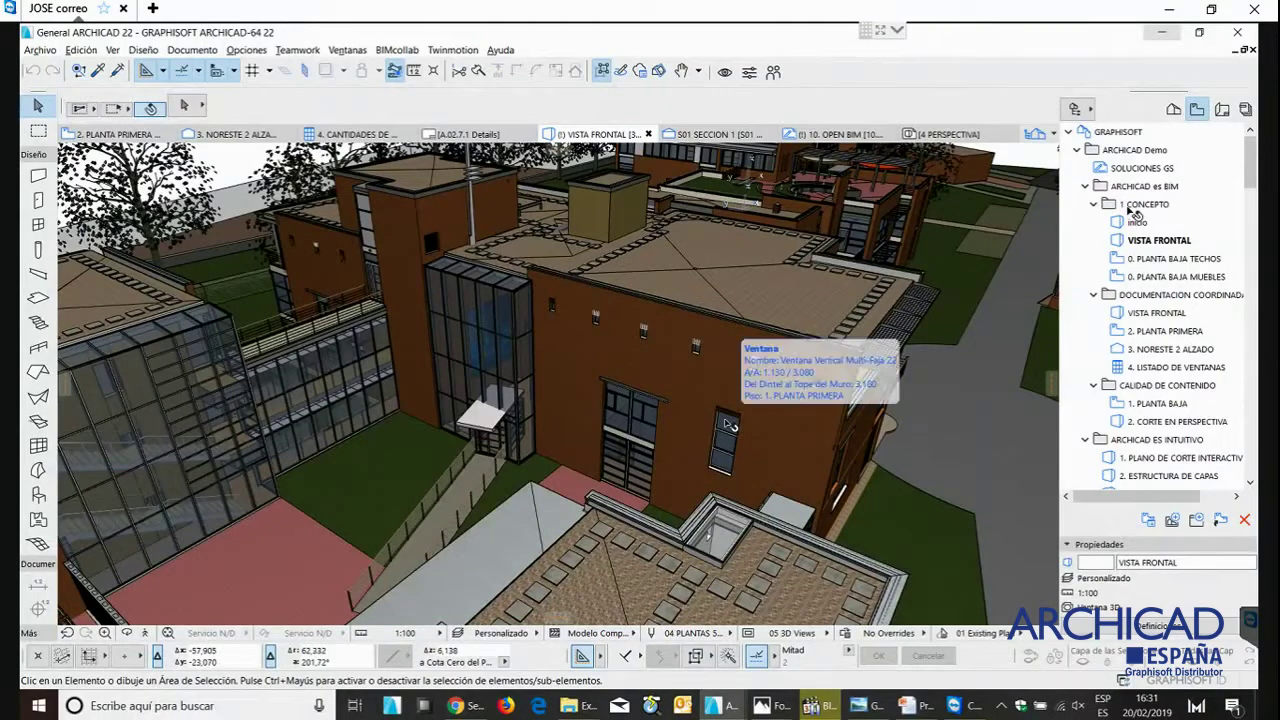
left_click(730, 424)
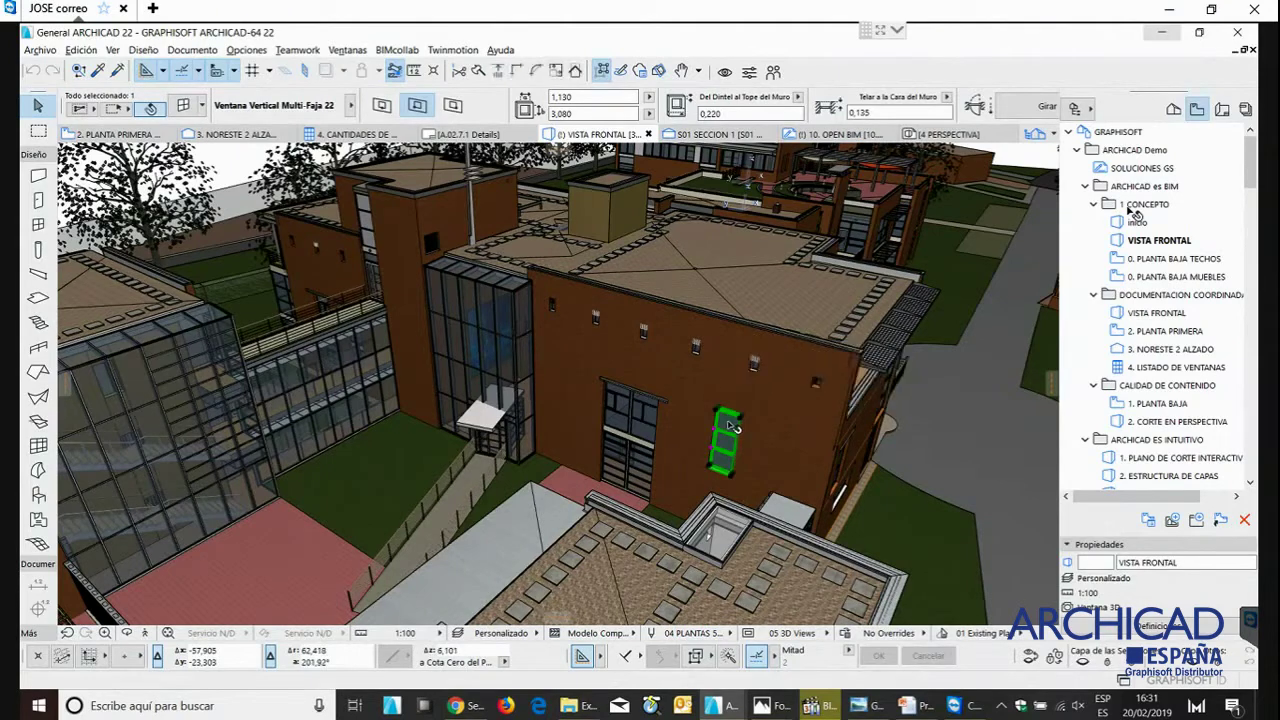
key("ctrl+d")
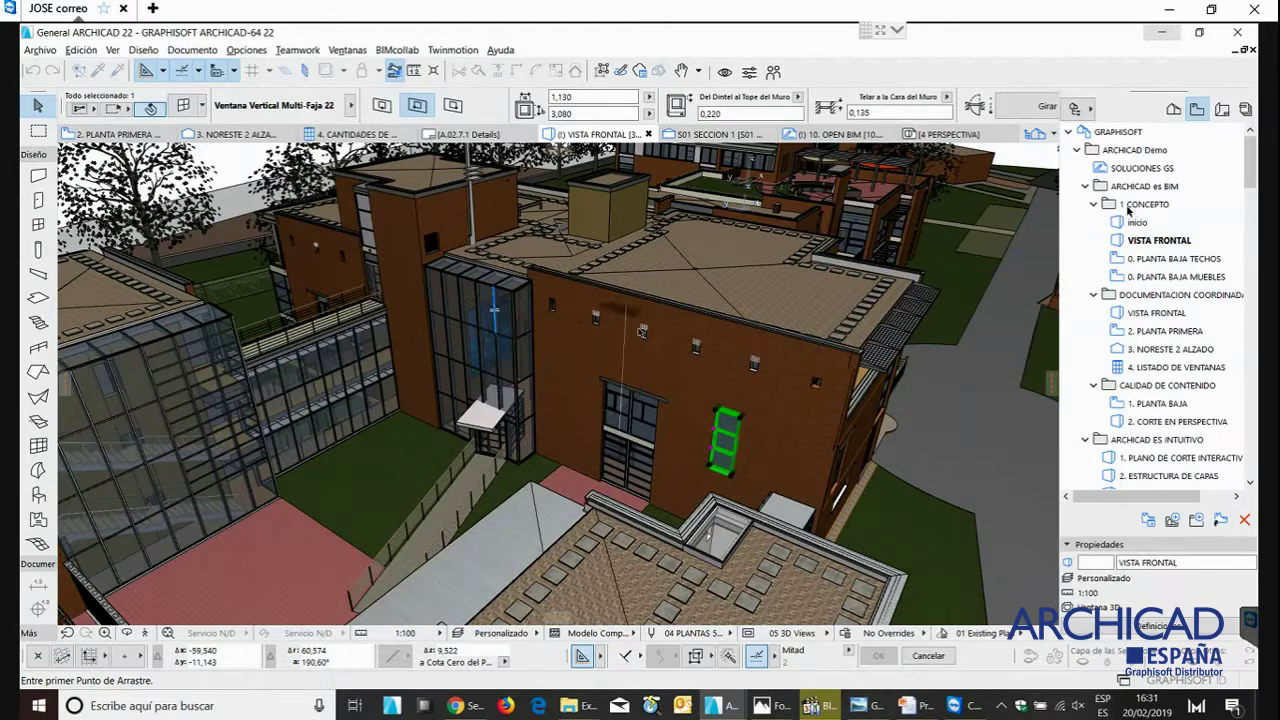
left_click(717, 412)
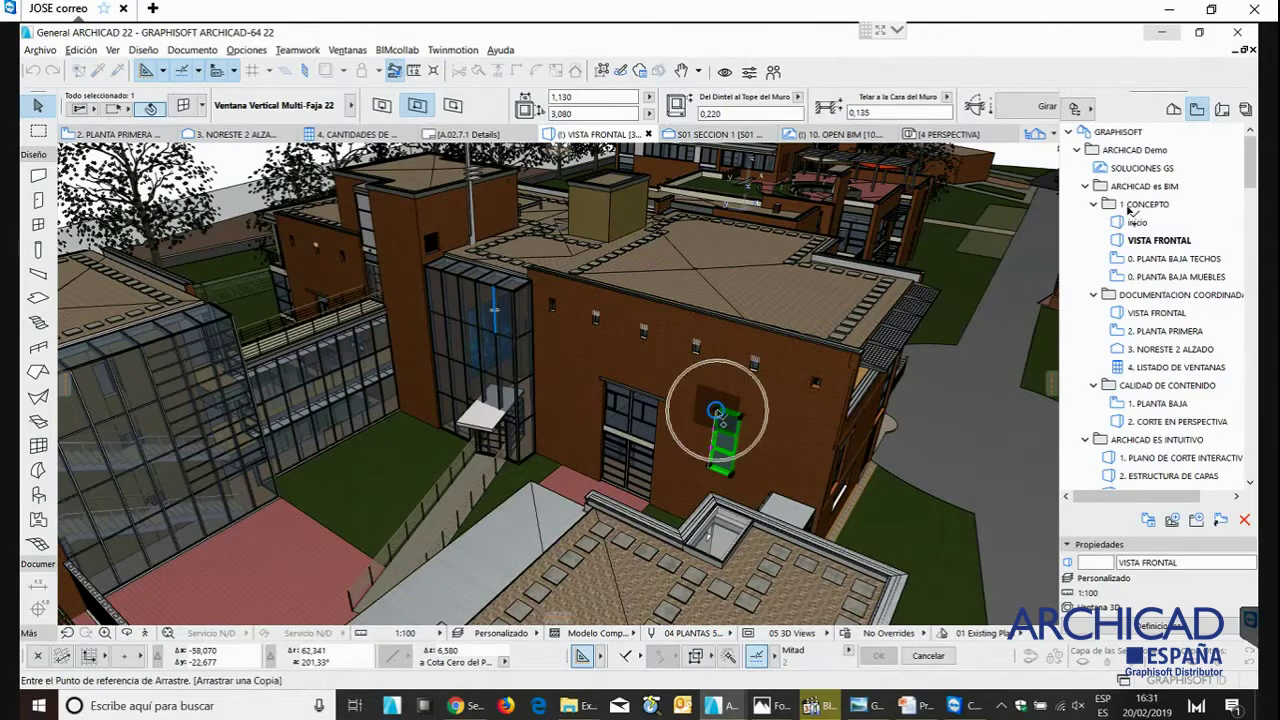
left_click(717, 410)
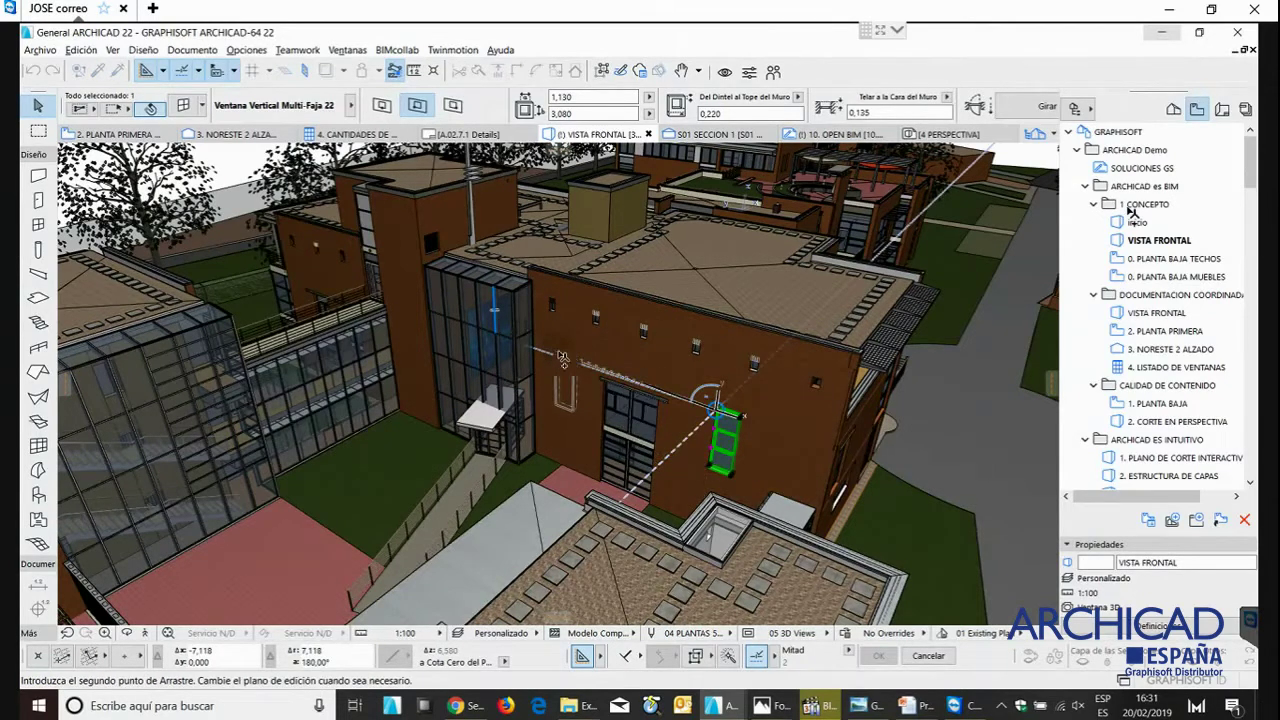
scroll(562, 357, "up", 1)
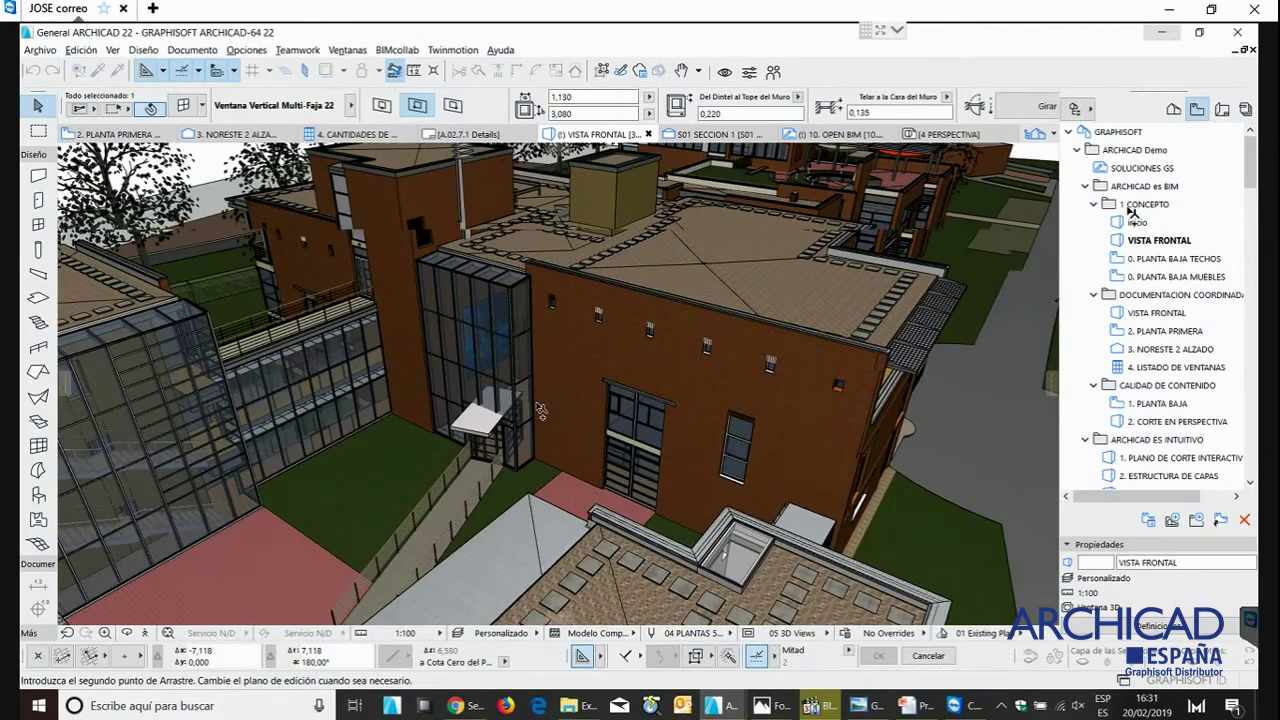
scroll(540, 412, "up", 1)
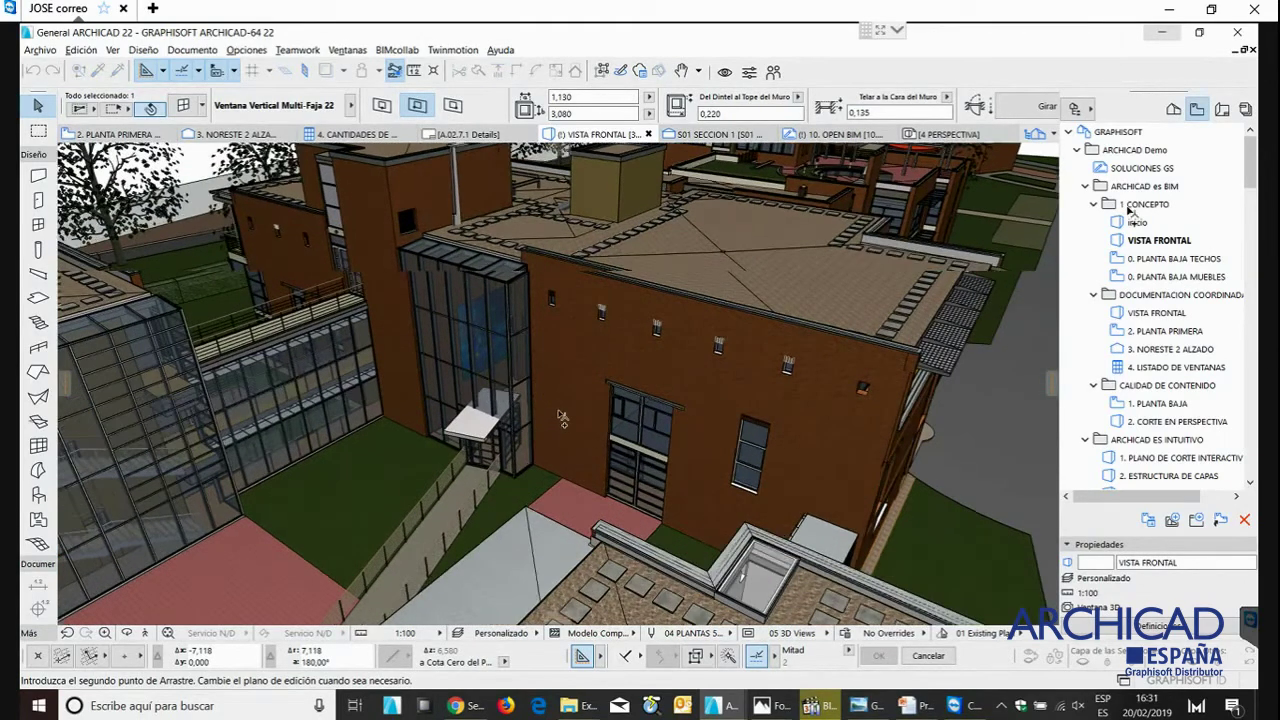
scroll(562, 424, "up", 2)
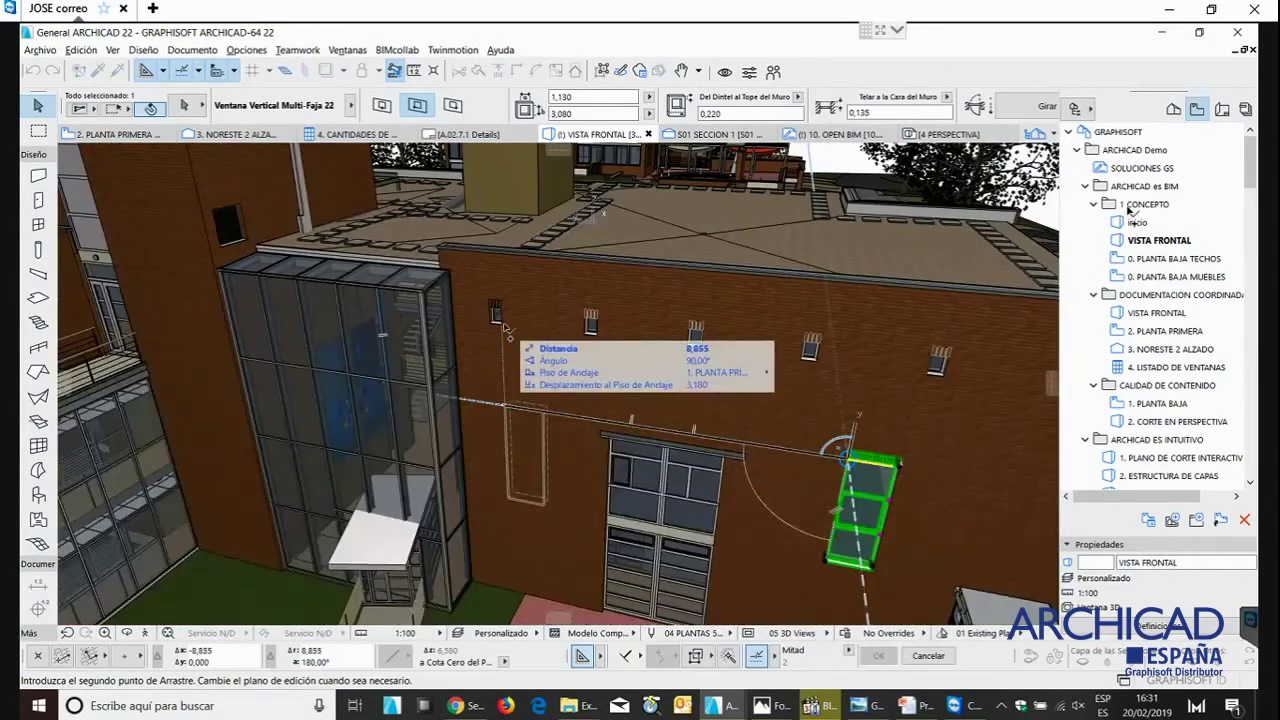
left_click(501, 325)
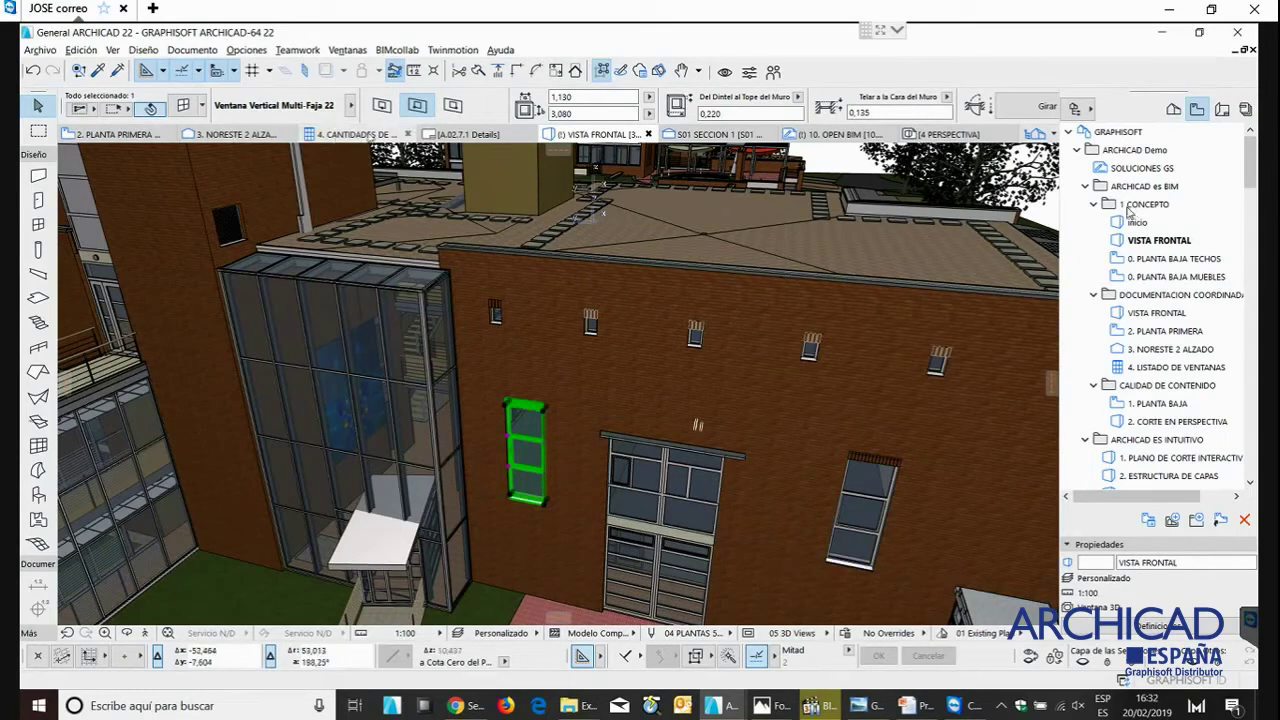
- Return to the 2. PLANTA PRIMERA plan, examine the copied window in the west wall, and clear the selection
left_click(113, 134)
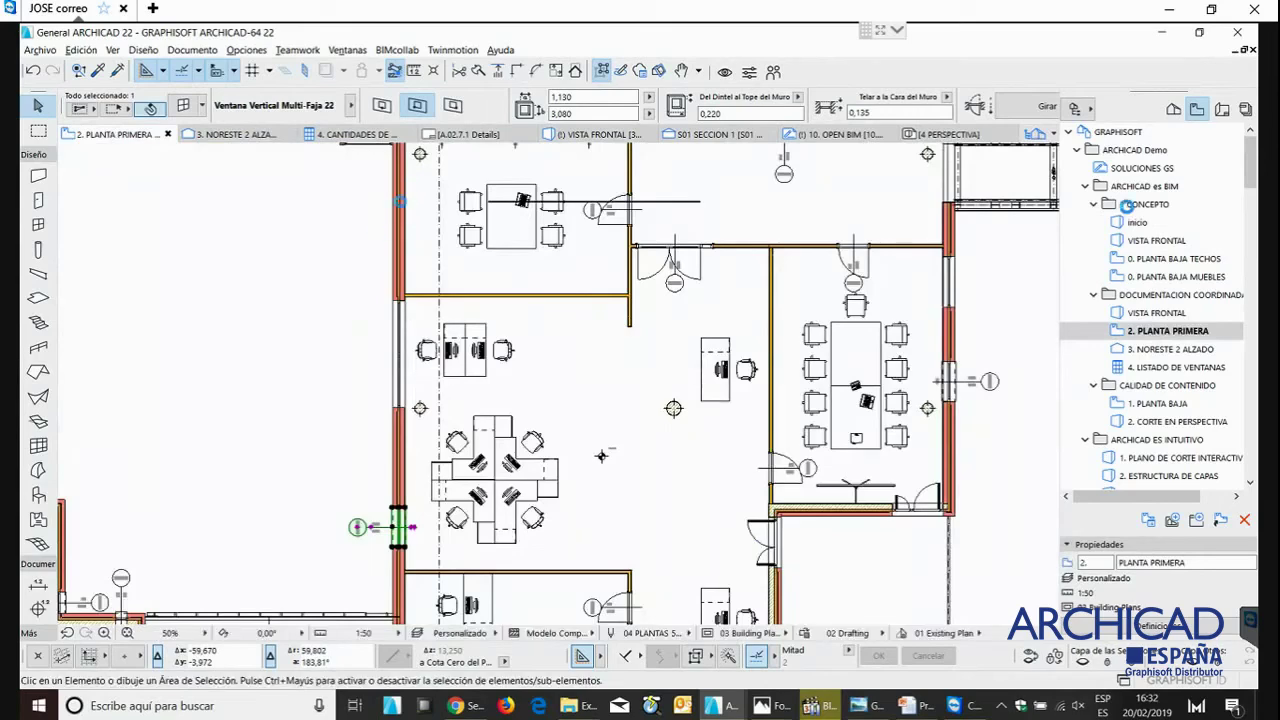
scroll(397, 217, "up", 4)
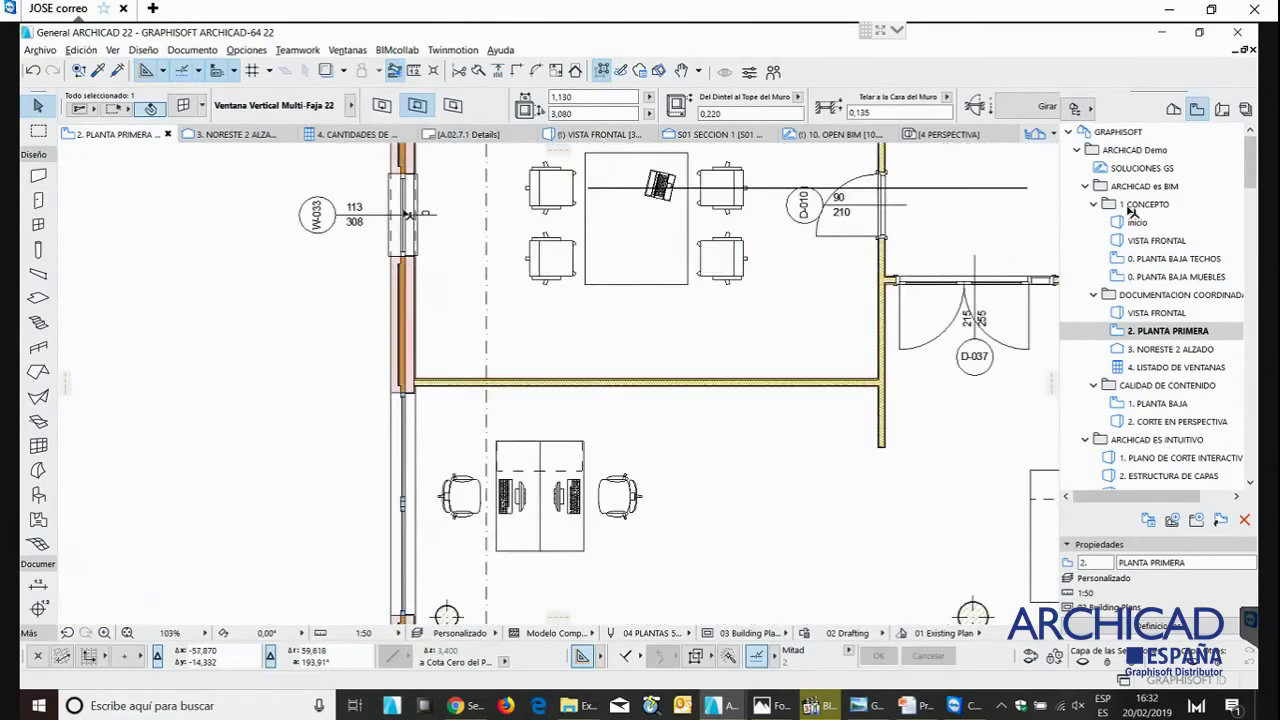
scroll(405, 214, "down", 4)
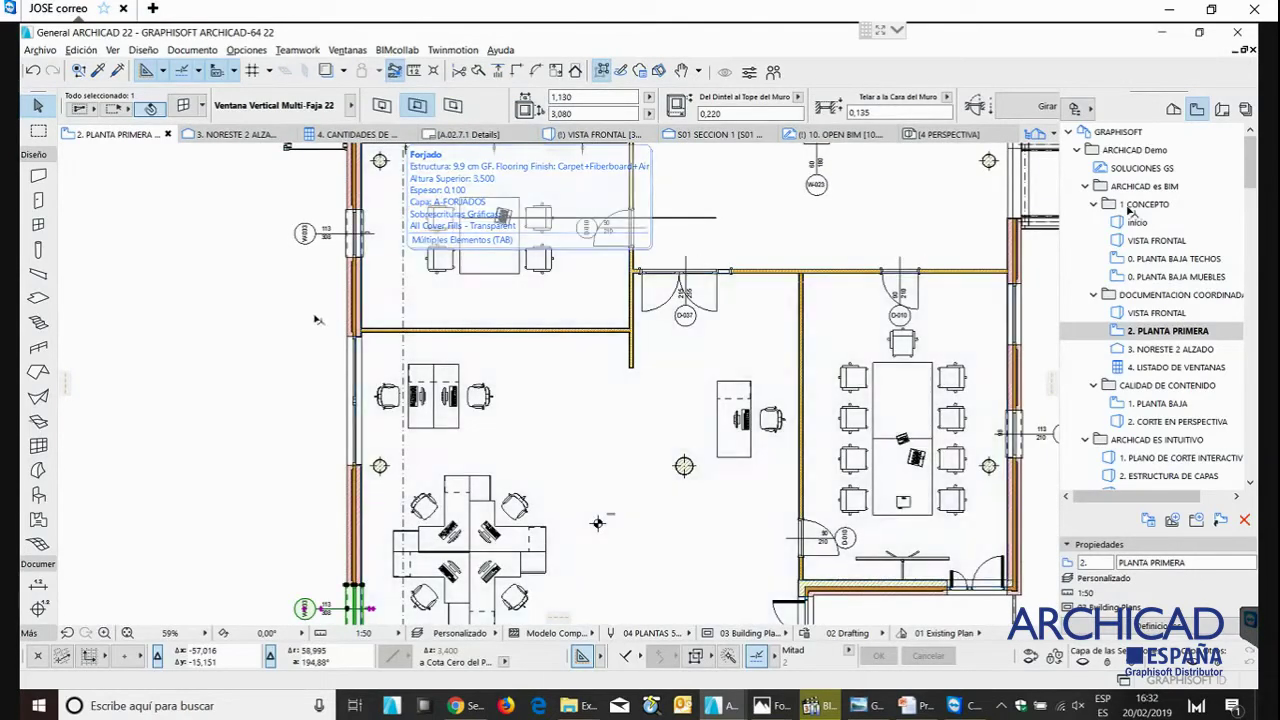
key("Escape")
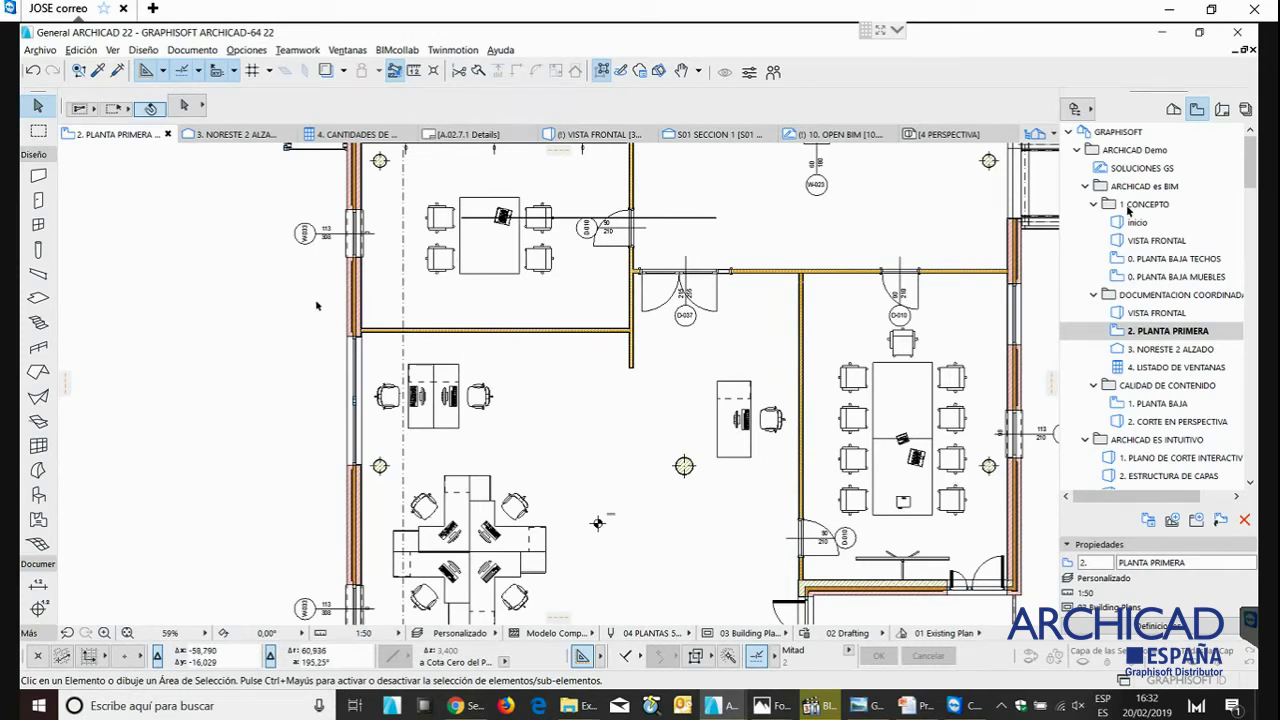
- Open the settings of the copied west-wall window beside the four-seat meeting table and show its preview in 3D
left_click(352, 248)
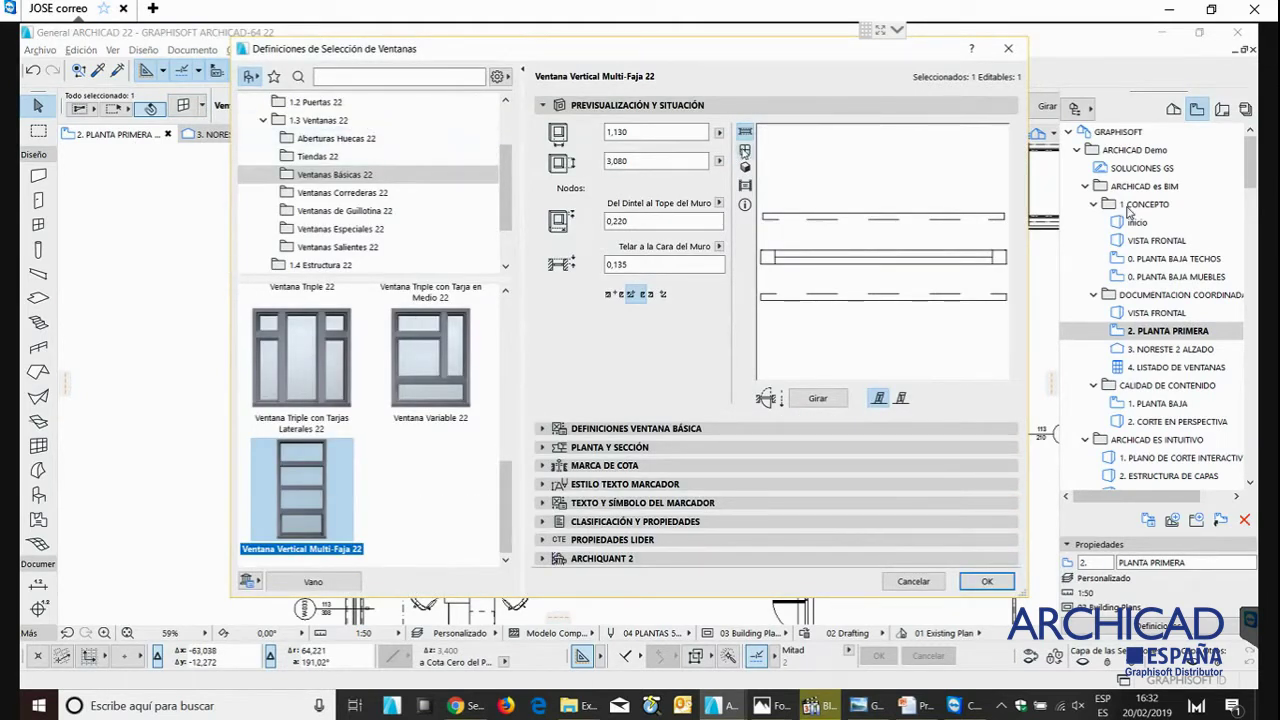
left_click(745, 149)
left_click(745, 166)
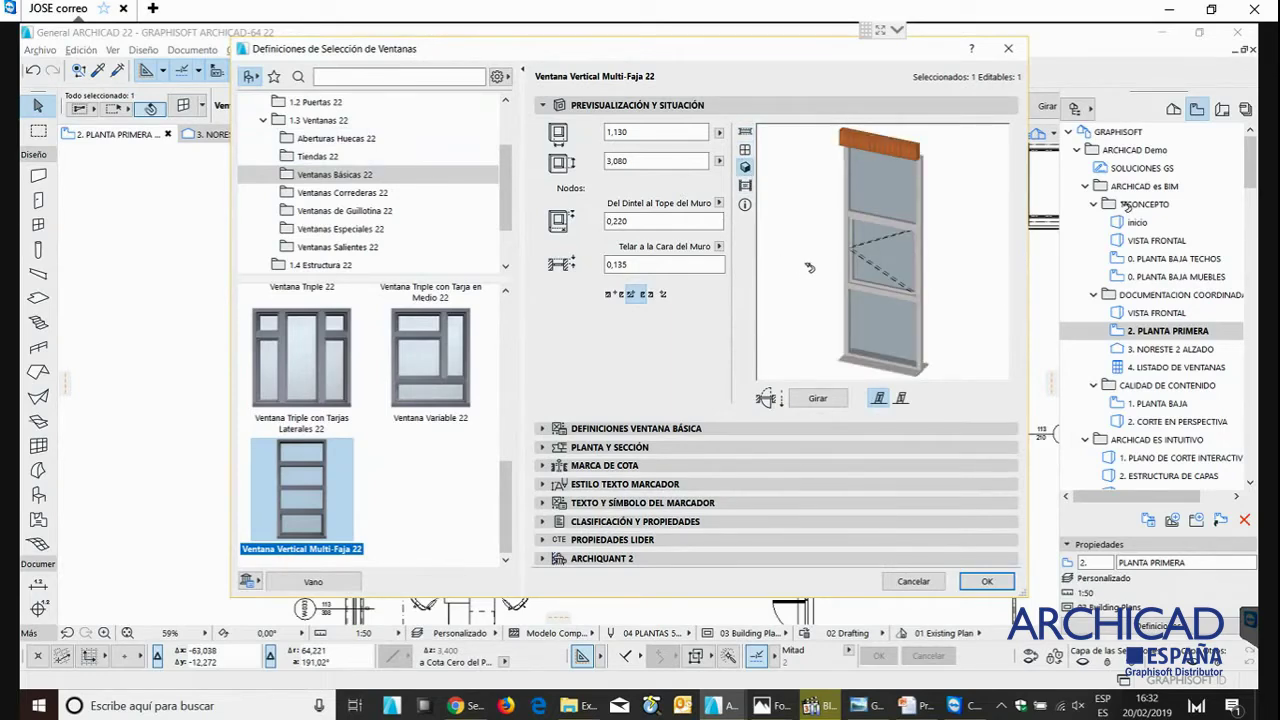
- In the window's basic settings, set the Forma to 2 leaves with a 1,5 m lower leaf, and check the 3D preview
left_click(543, 428)
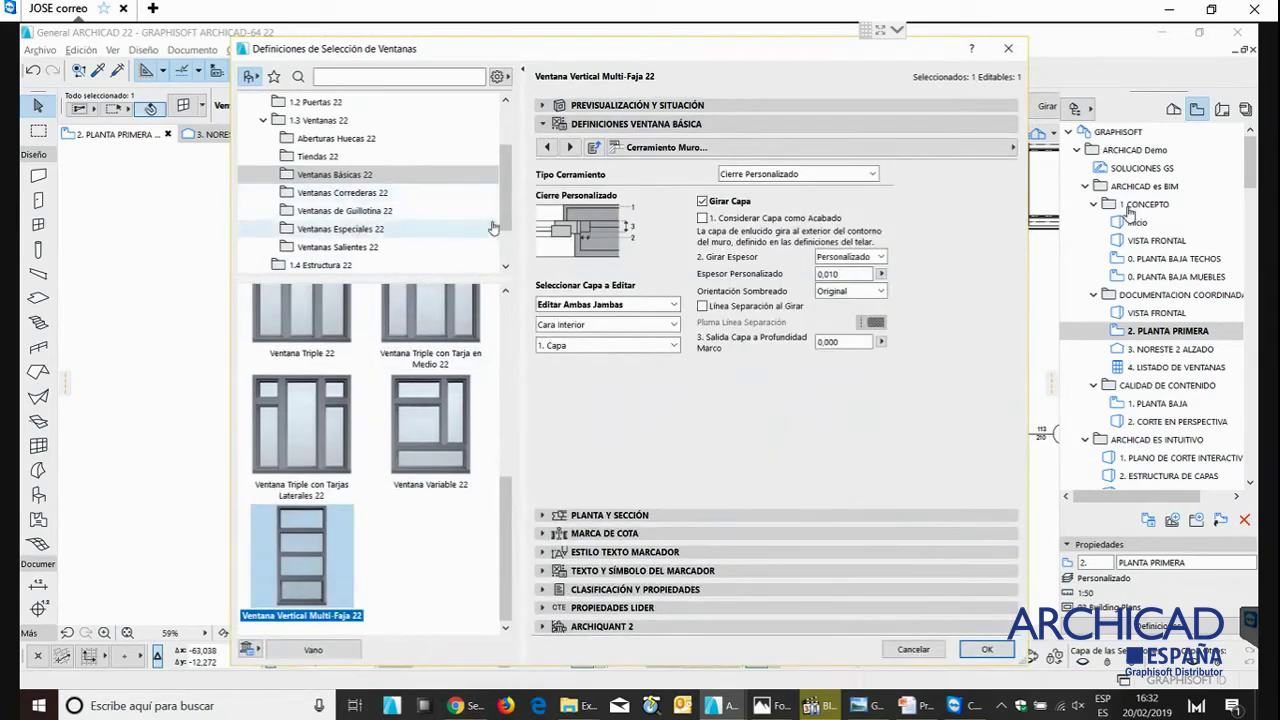
scroll(493, 228, "down", 3)
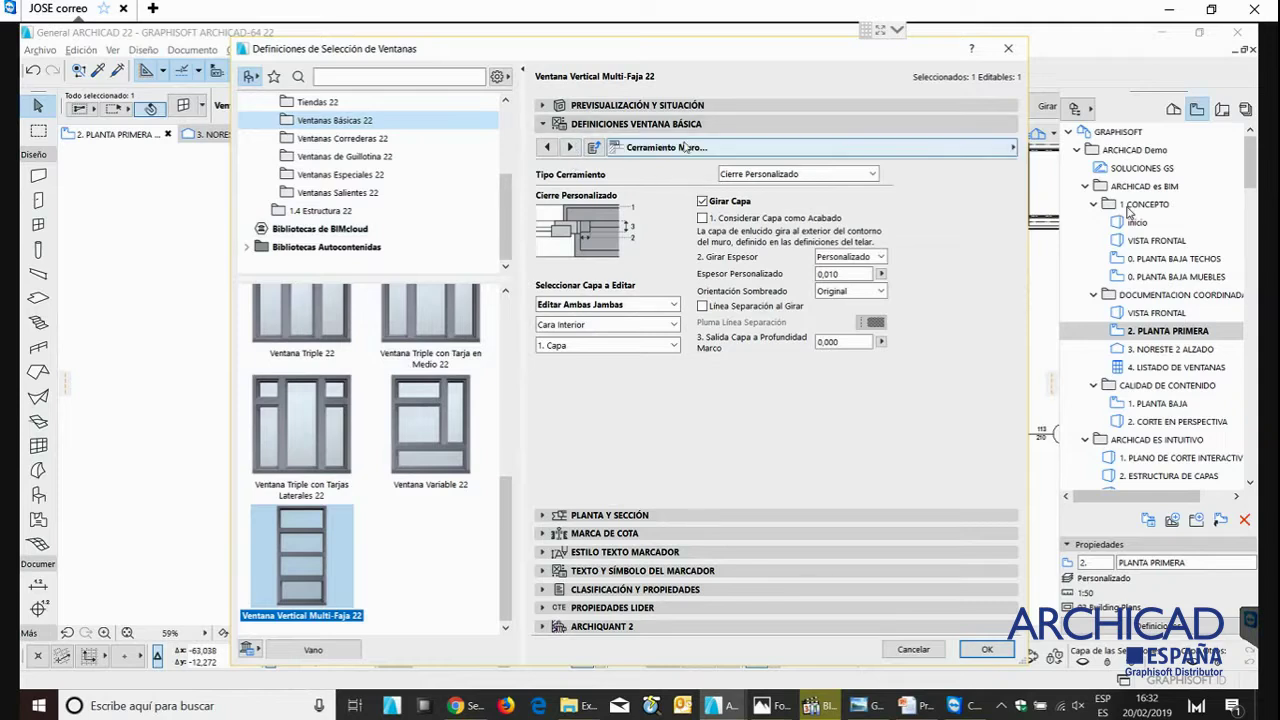
left_click(686, 147)
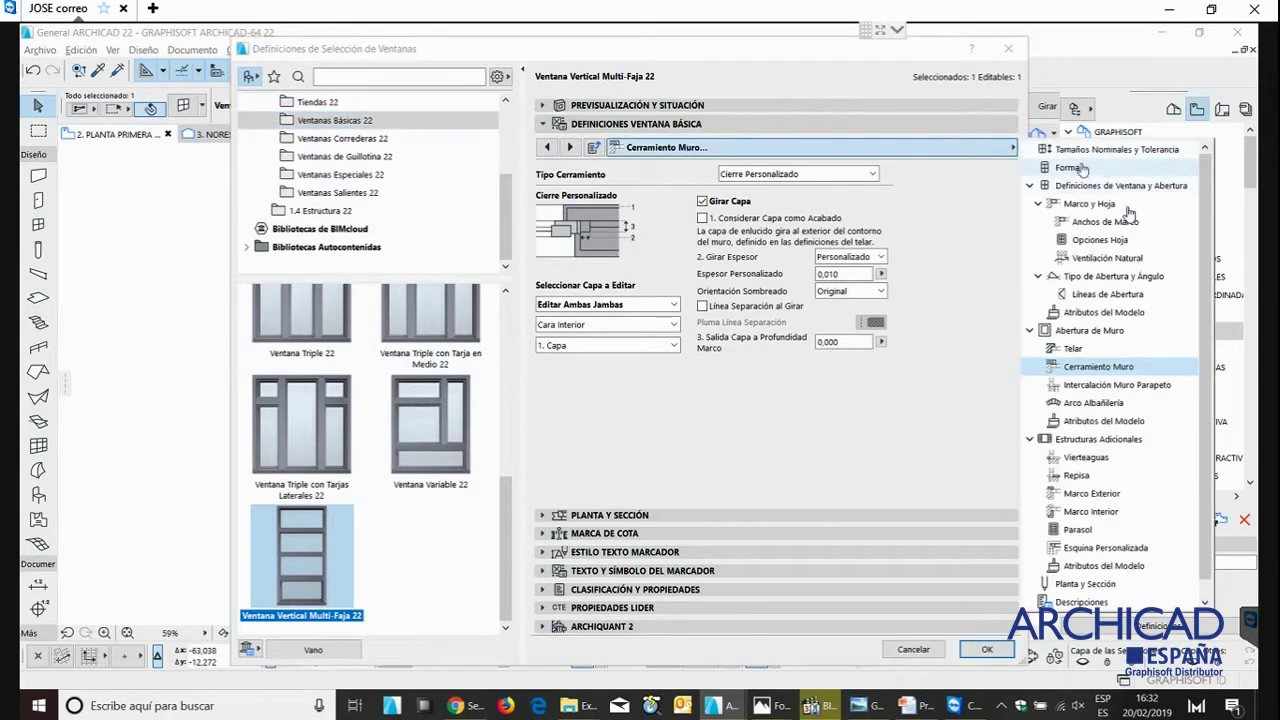
left_click(1100, 149)
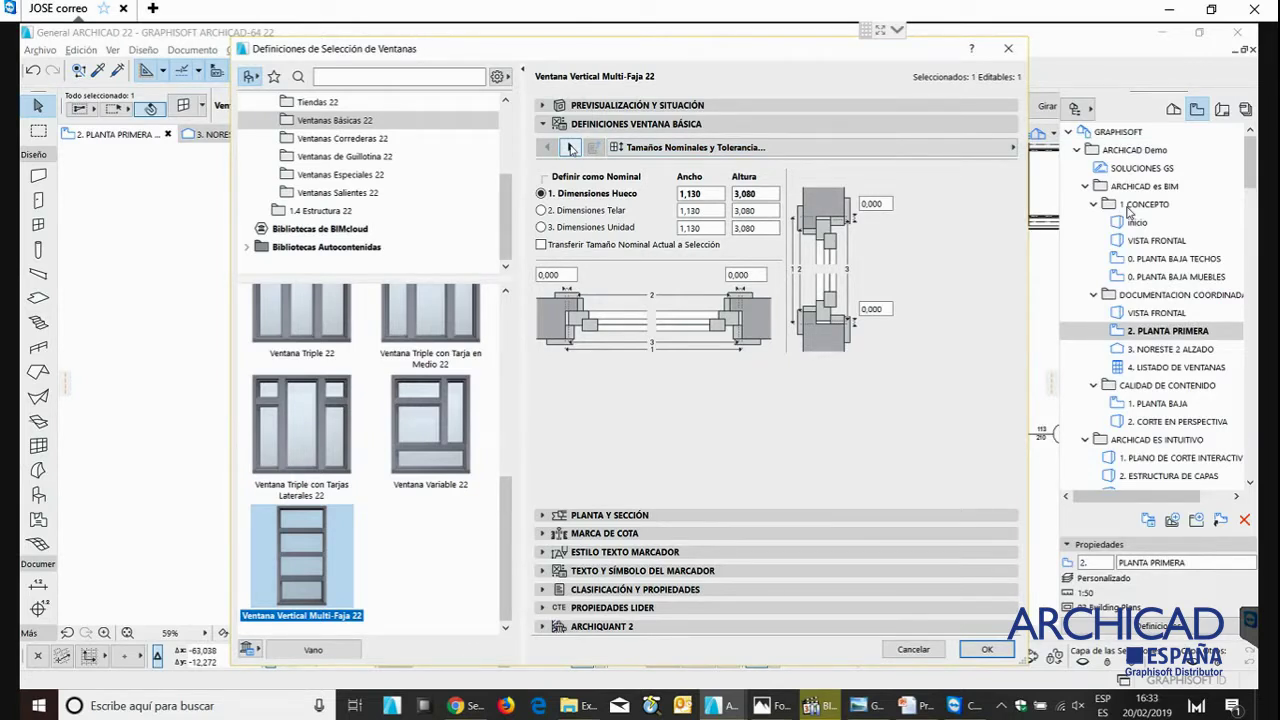
left_click(571, 147)
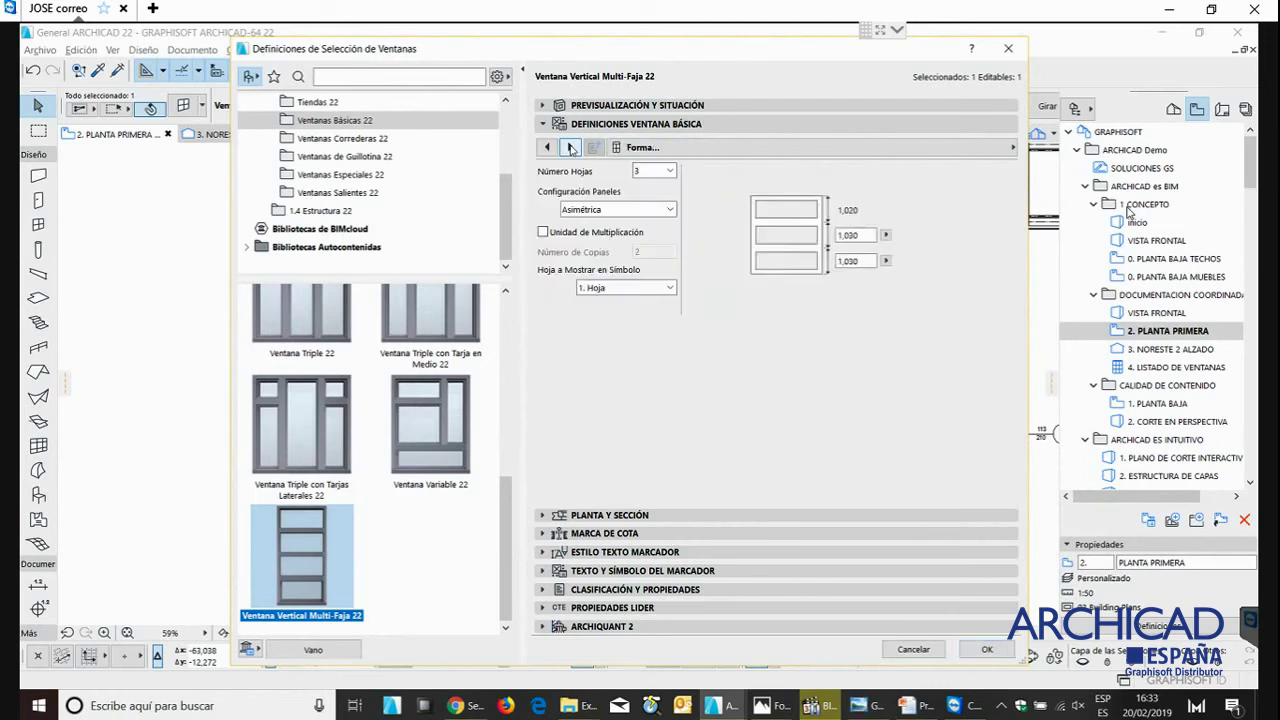
left_click(655, 171)
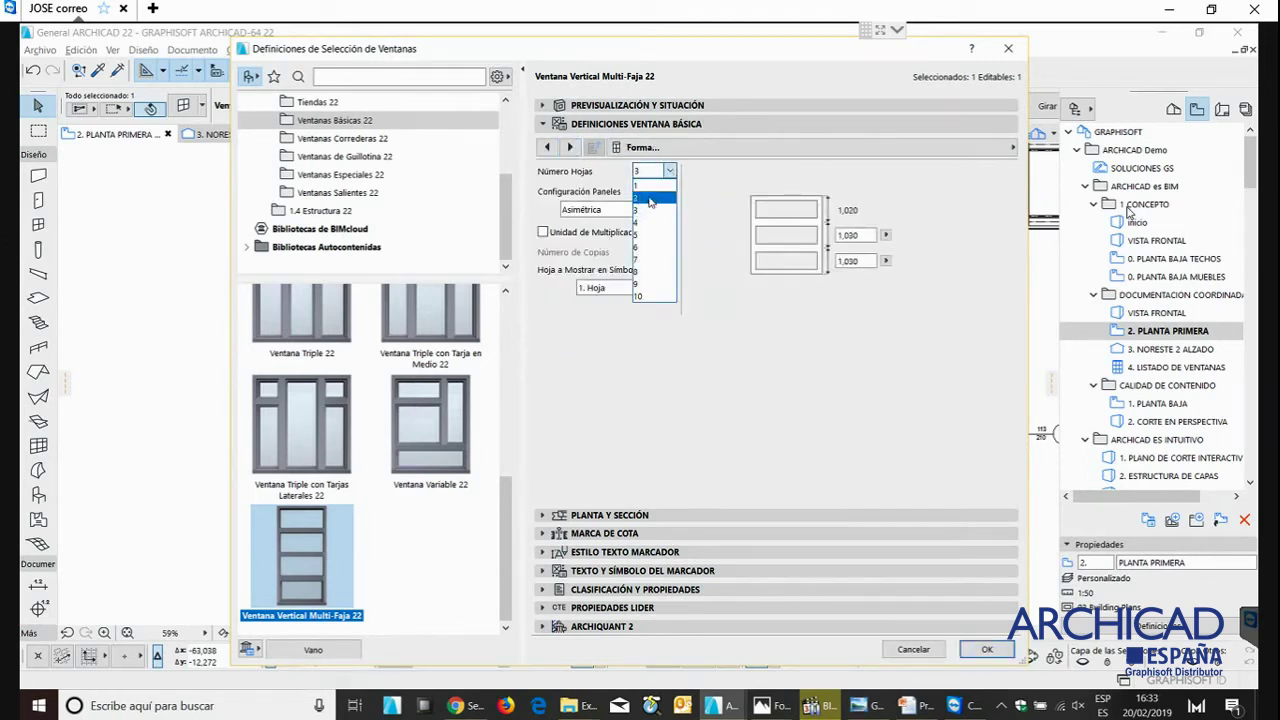
left_click(650, 199)
left_click(846, 248)
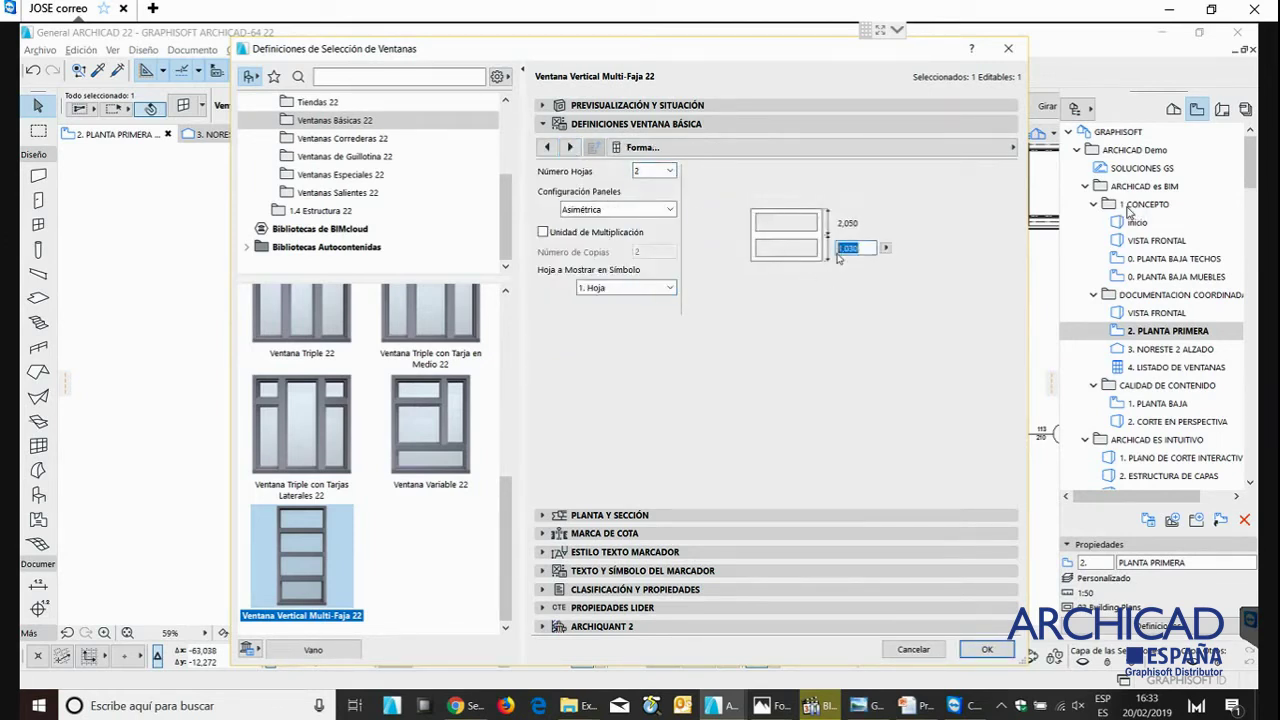
type("1,5")
key("Return")
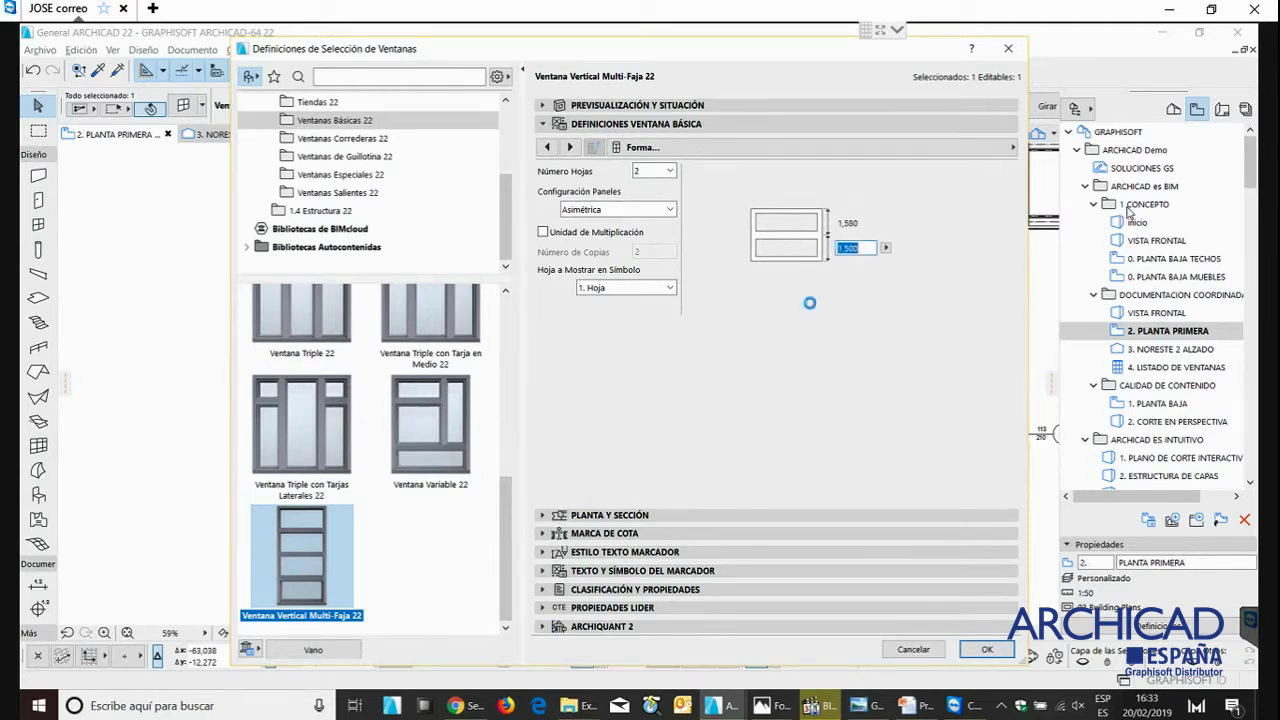
left_click(541, 105)
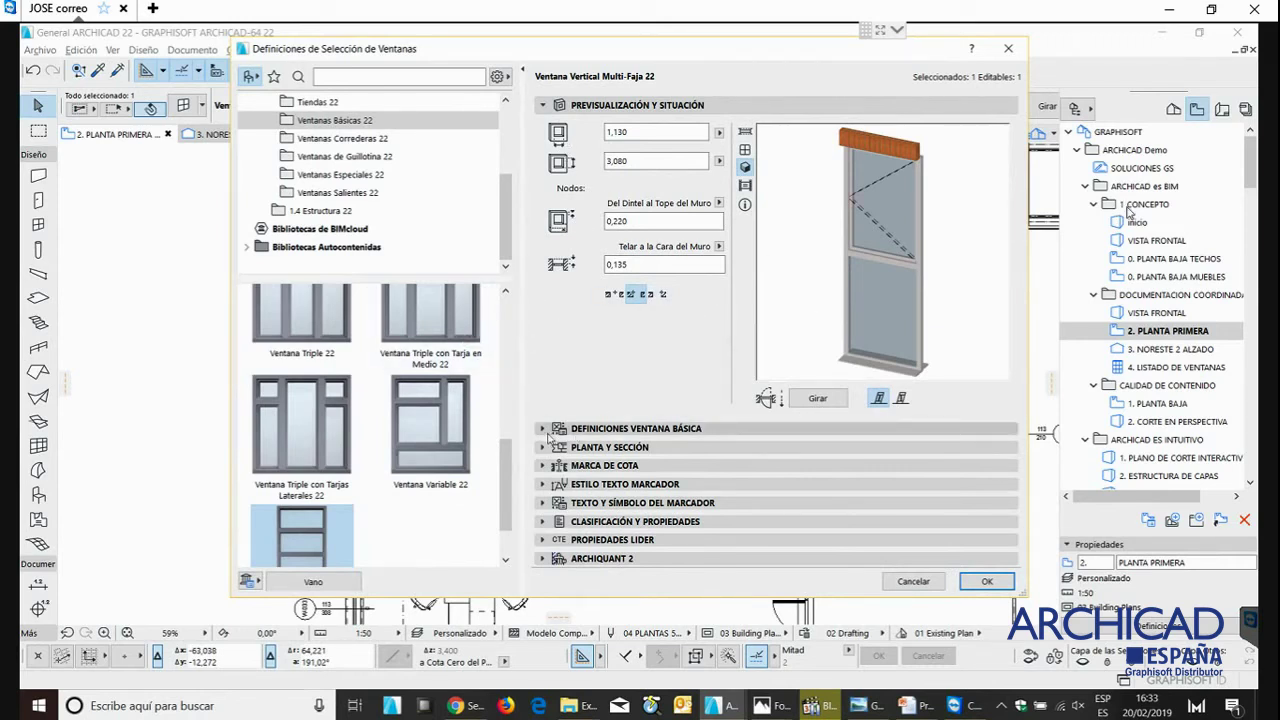
- Review the basic window settings from Definiciones de Ventana y Abertura through Abertura de Muro, and apply the window changes
left_click(615, 428)
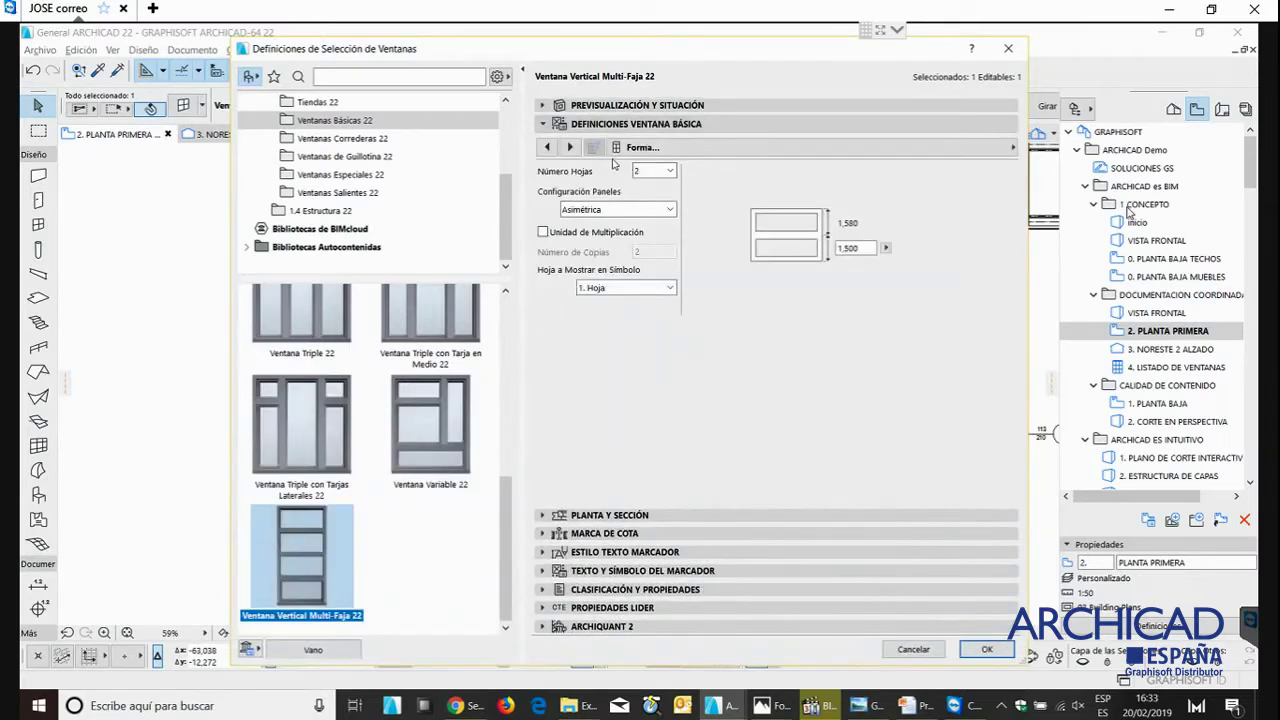
left_click(571, 147)
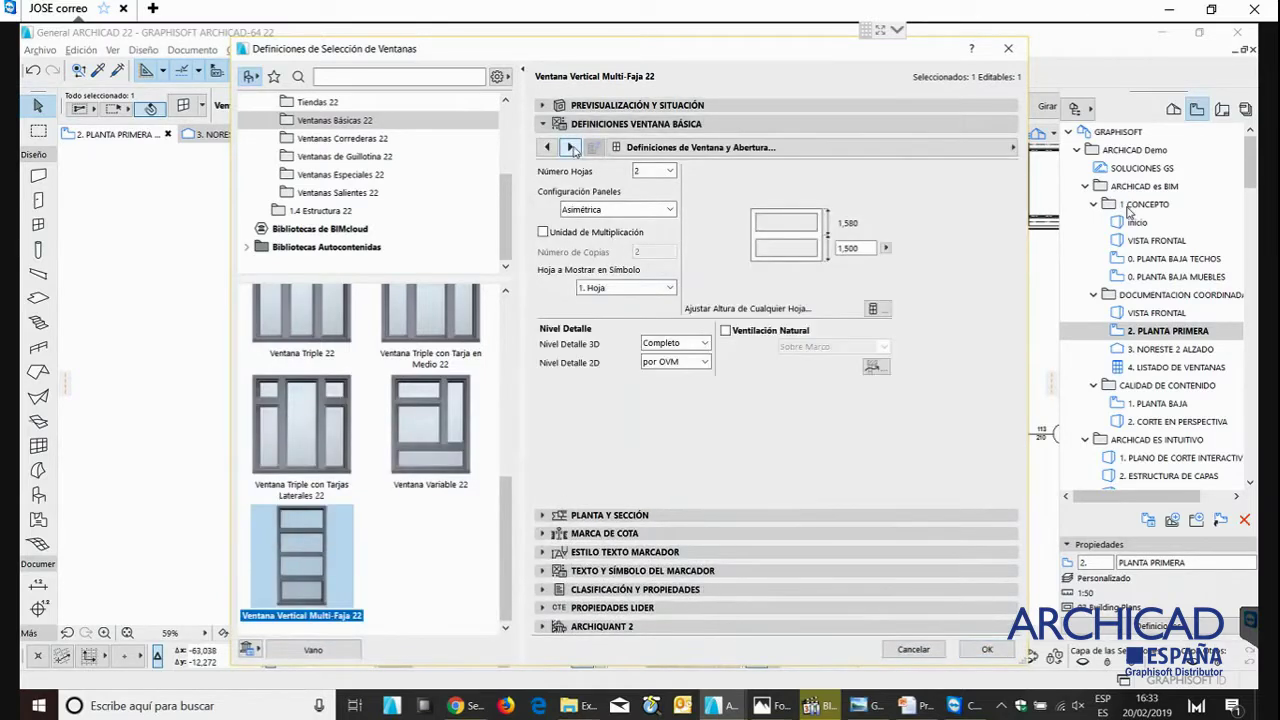
left_click(571, 147)
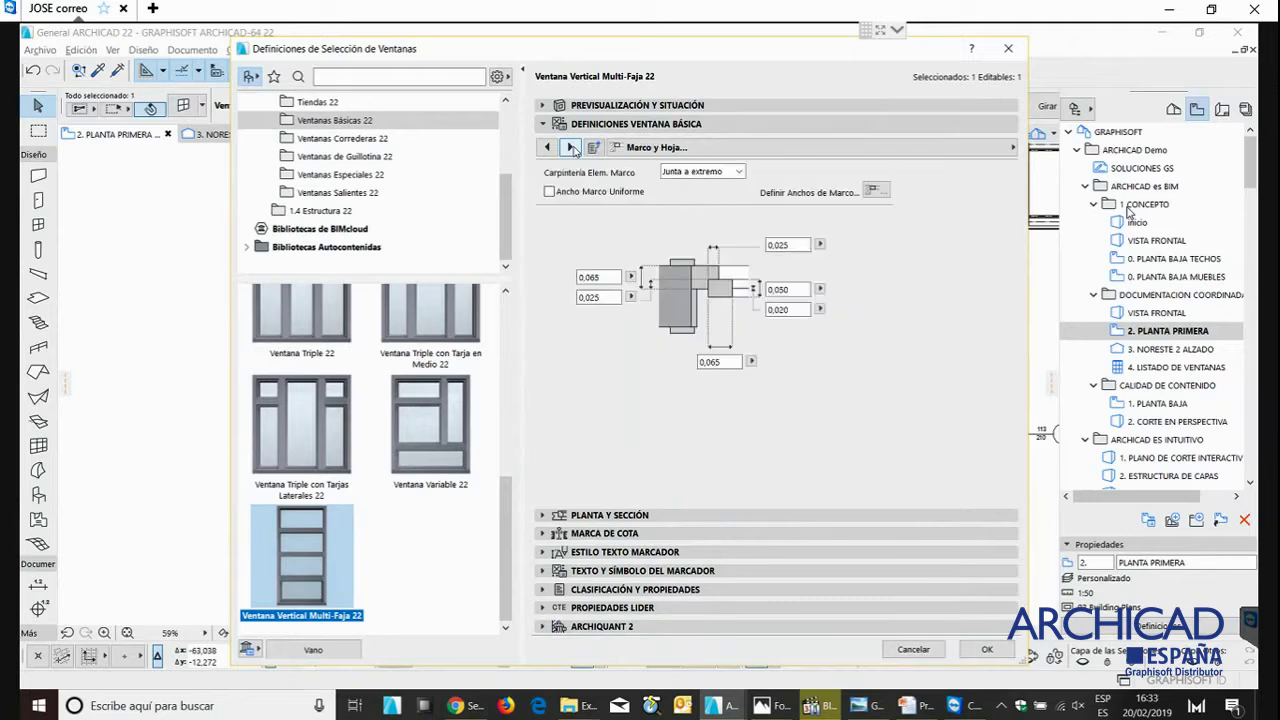
left_click(571, 147)
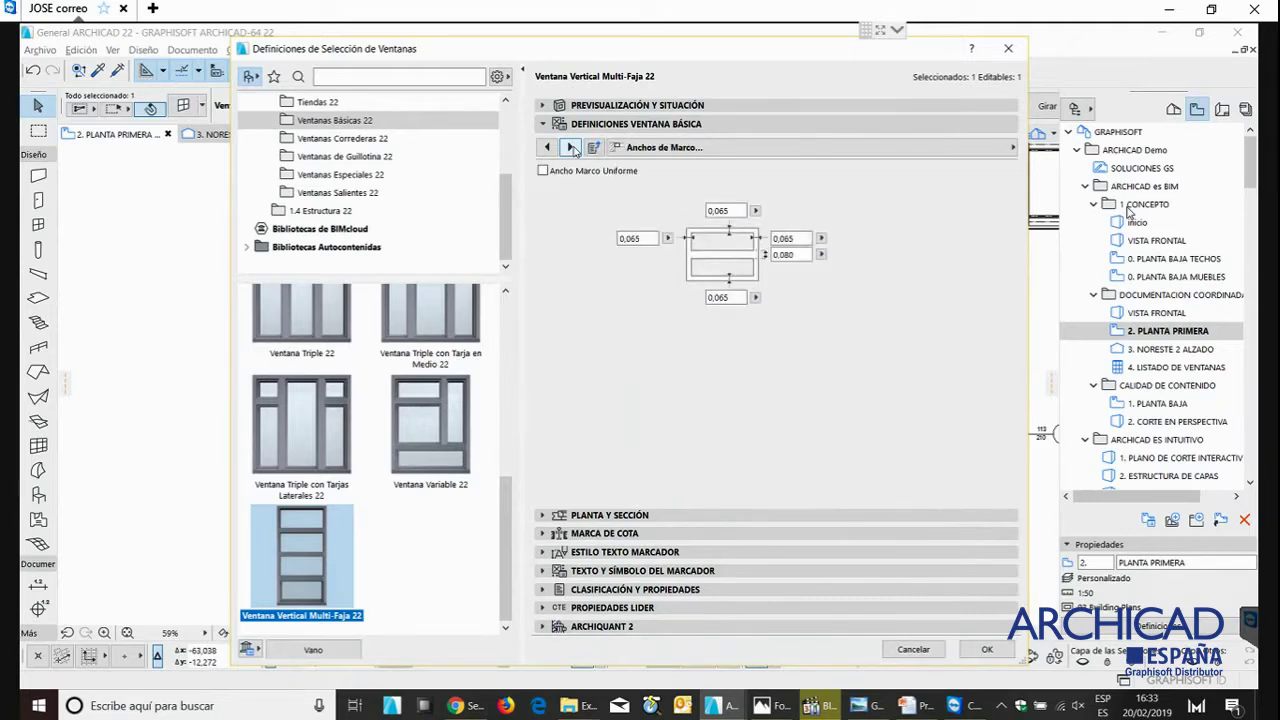
left_click(571, 147)
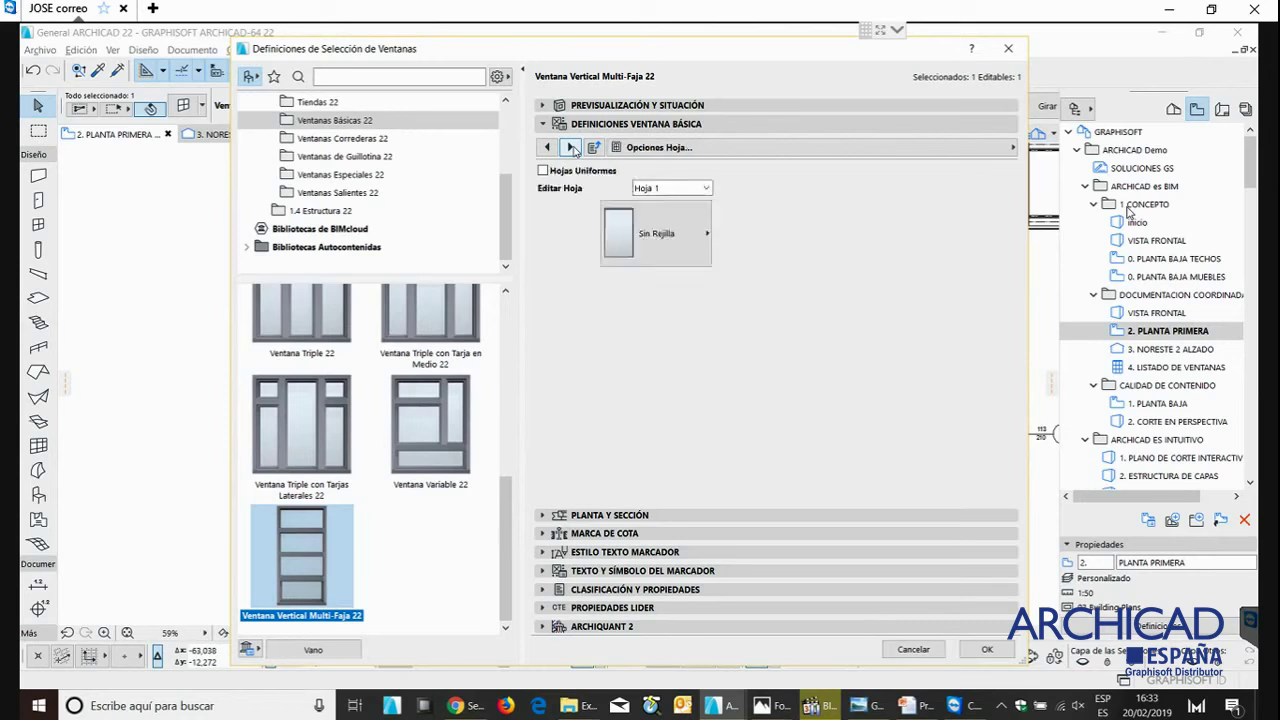
left_click(650, 226)
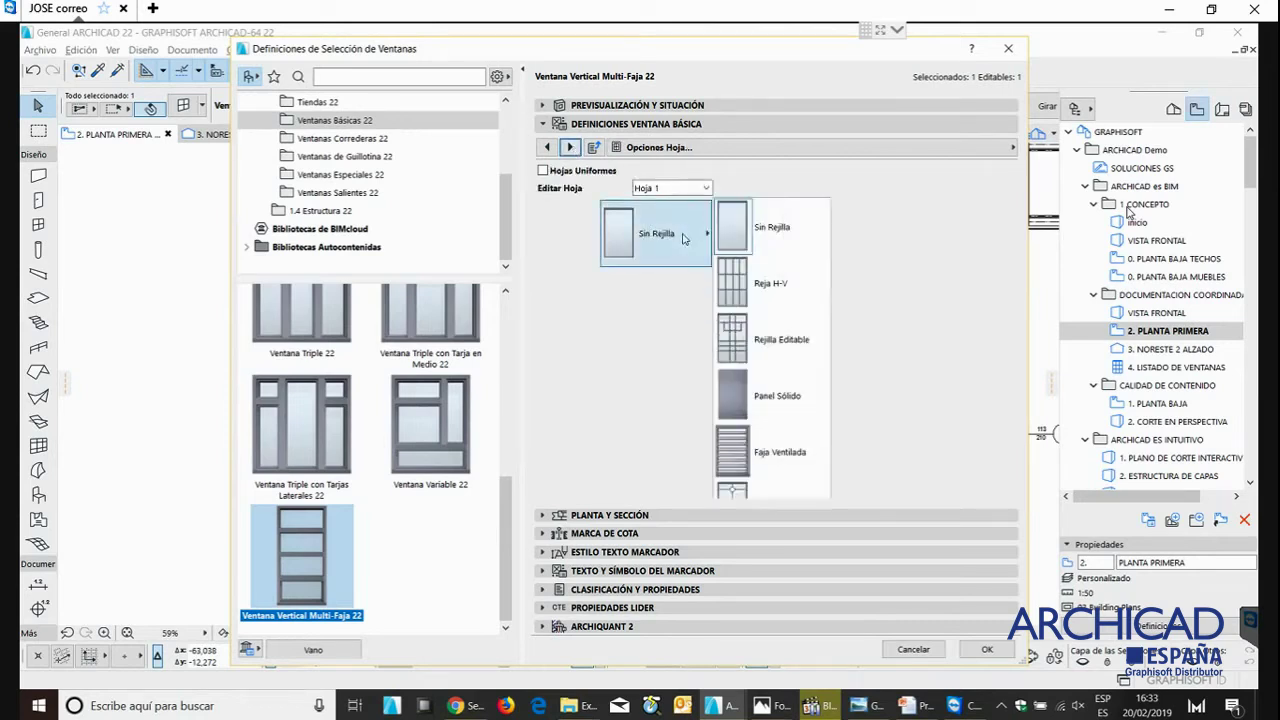
left_click(585, 237)
left_click(571, 147)
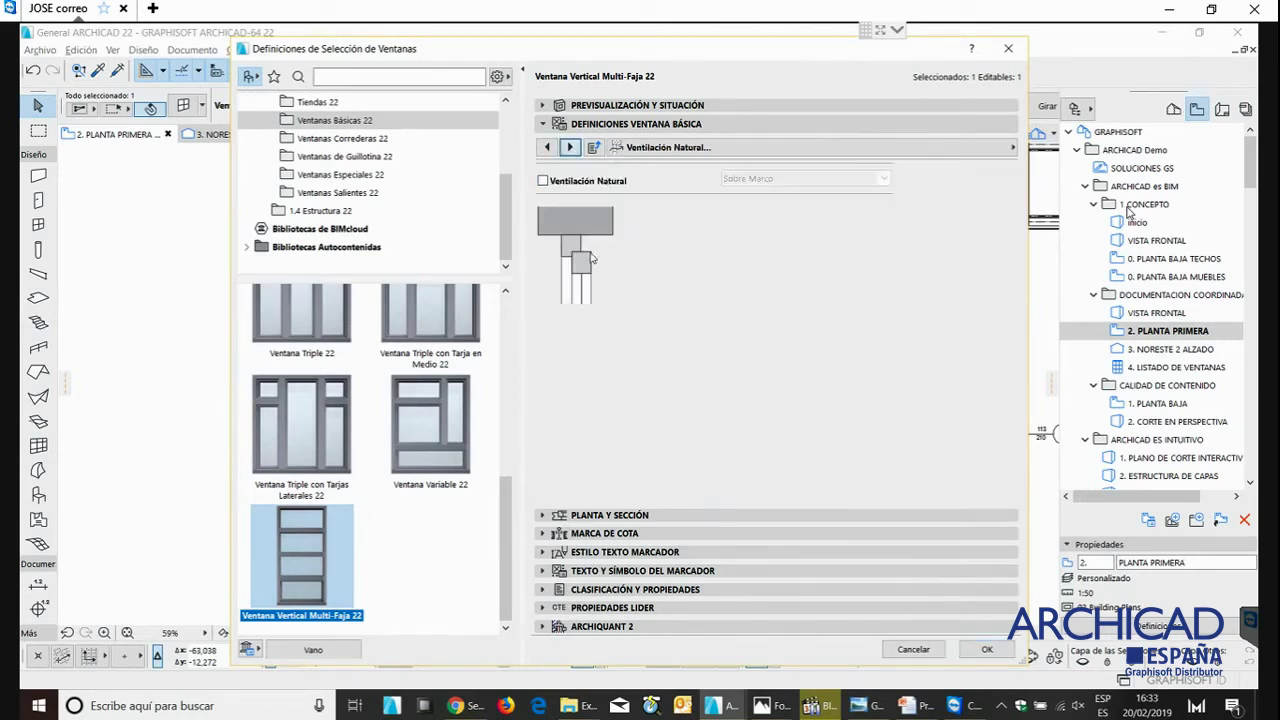
left_click(571, 147)
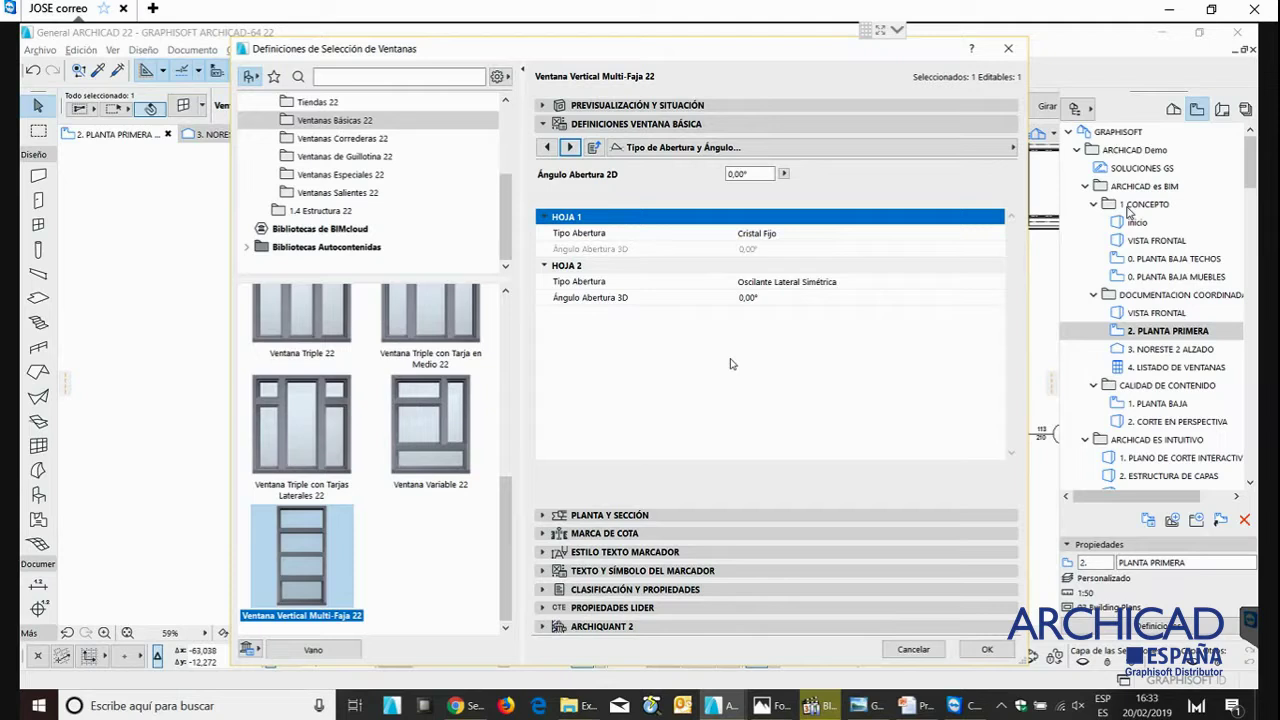
left_click(571, 147)
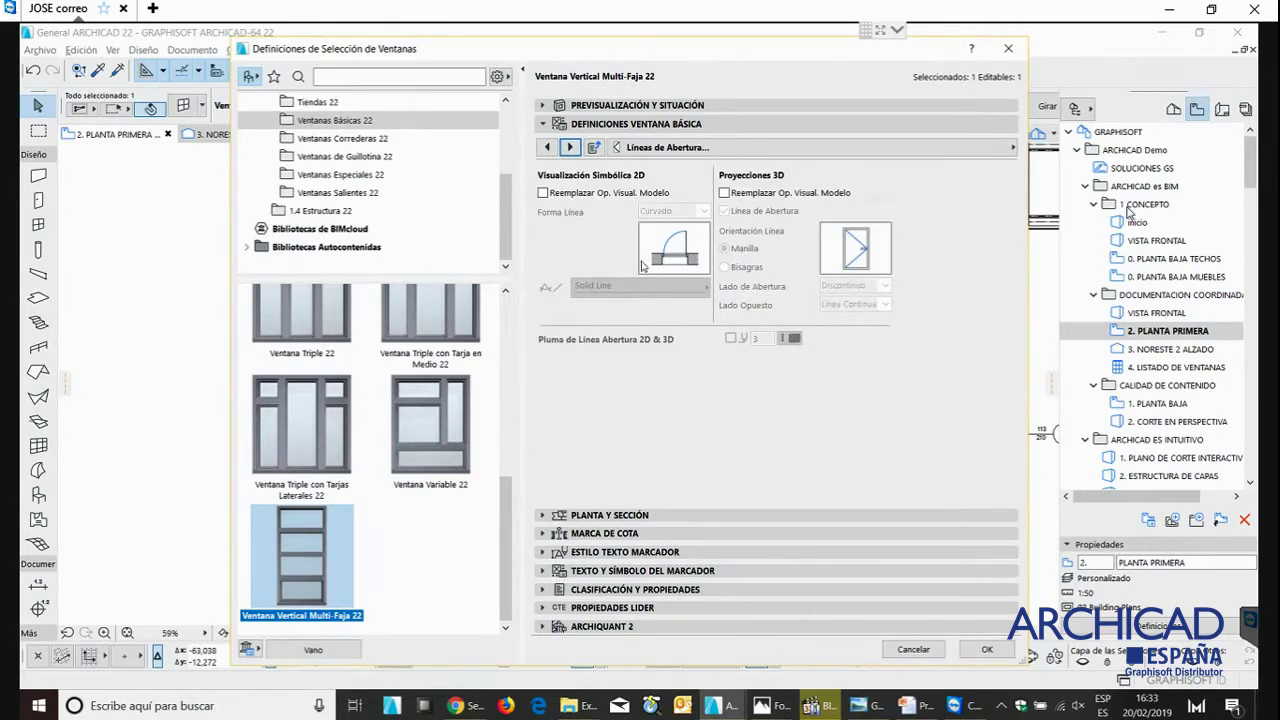
left_click(571, 147)
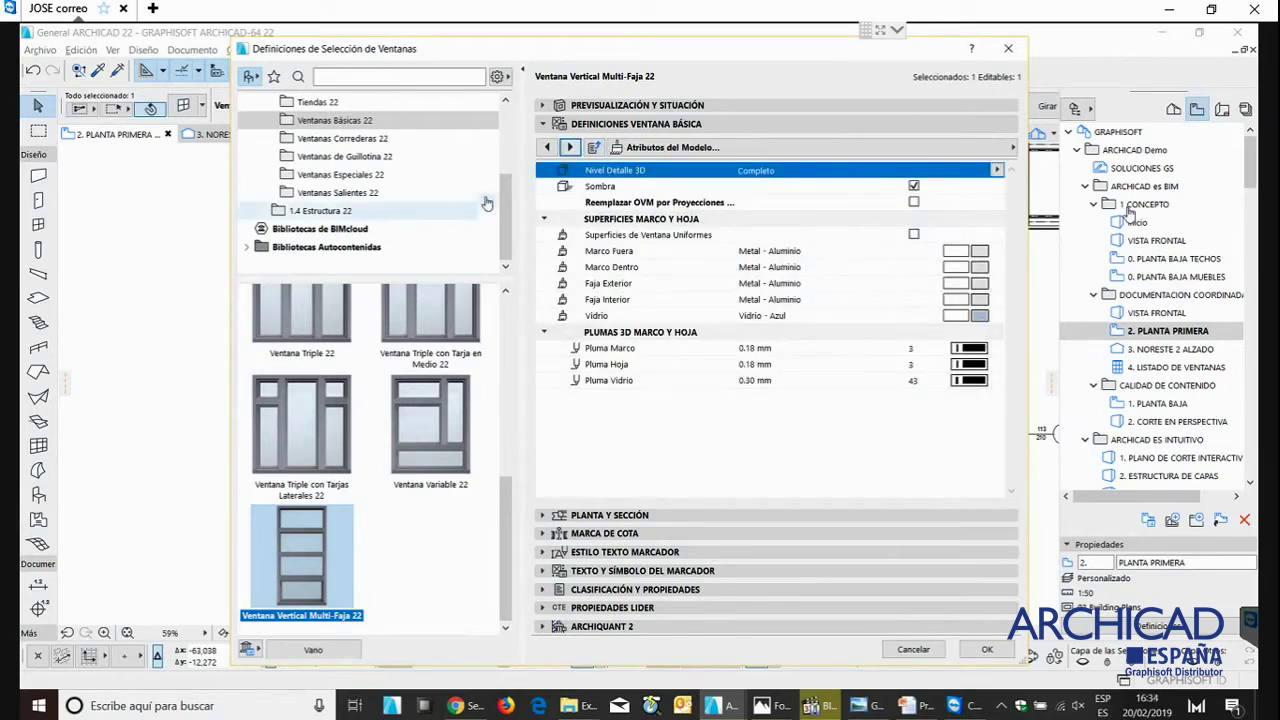
left_click(570, 147)
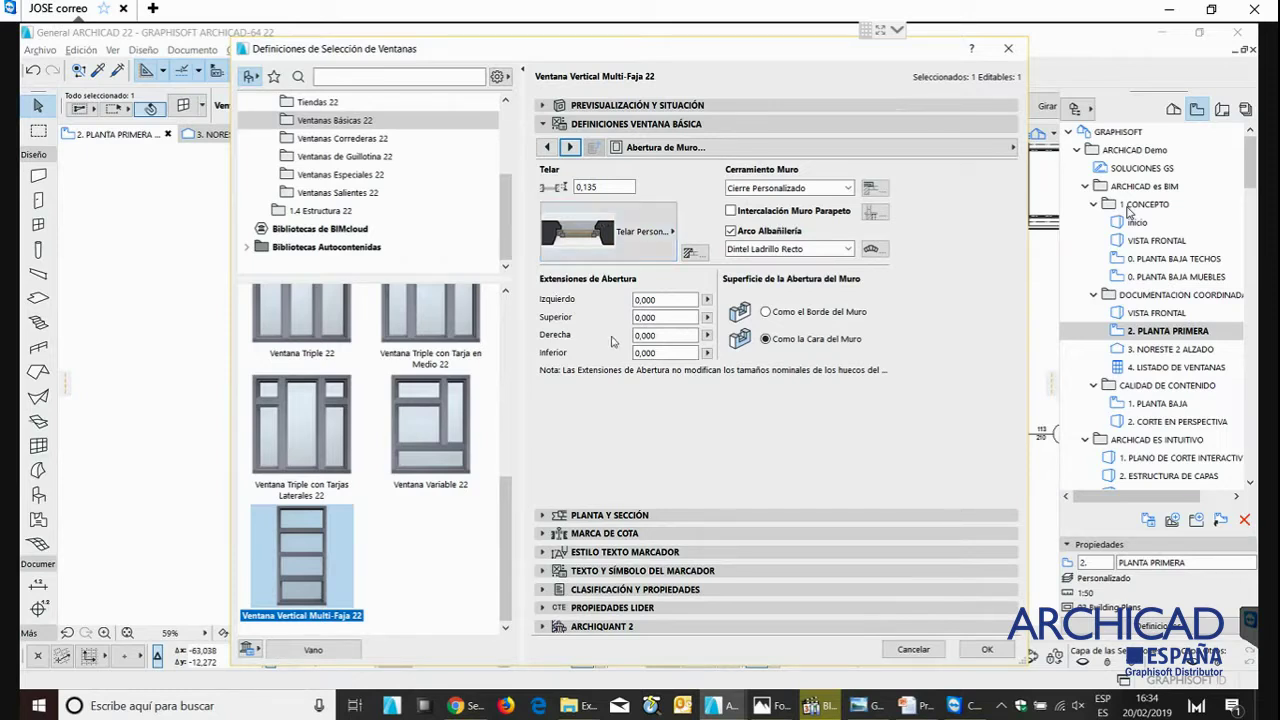
left_click(984, 655)
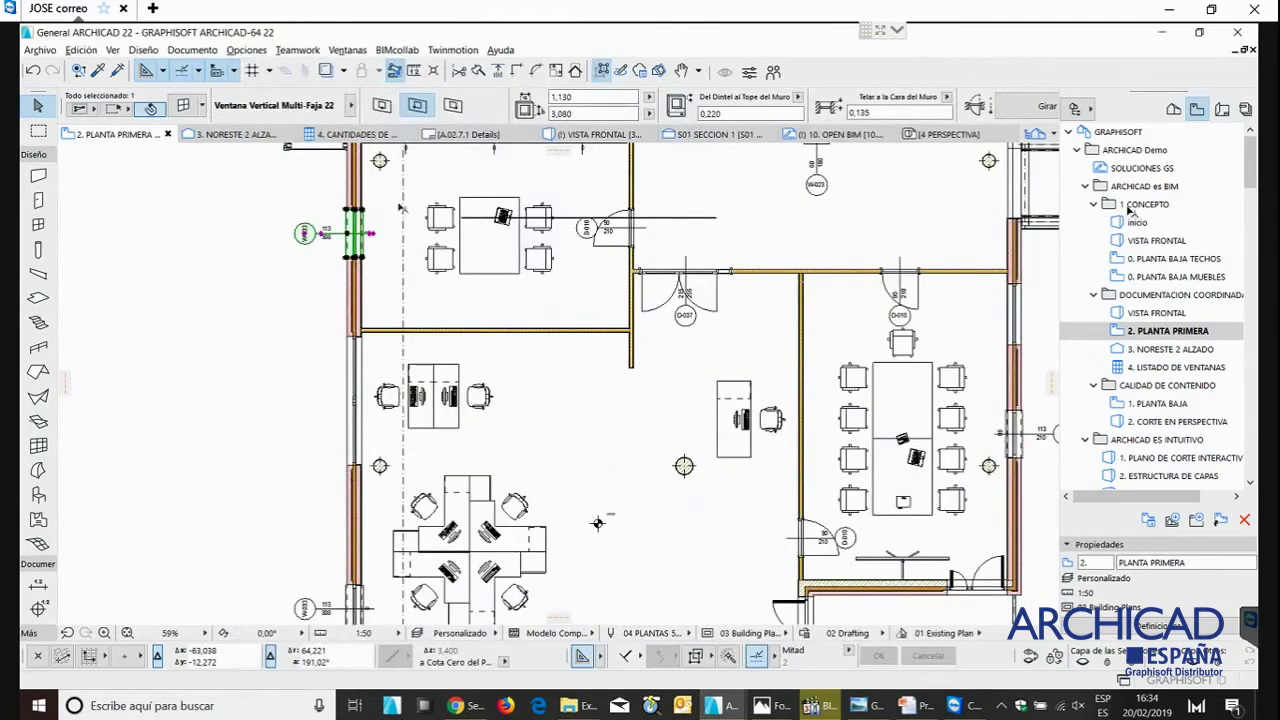
- In the 3. NORESTE 2 ALZADO elevation, raise the two-pane window's bottom edge to give it a height of 2,050 m
double_click(1150, 350)
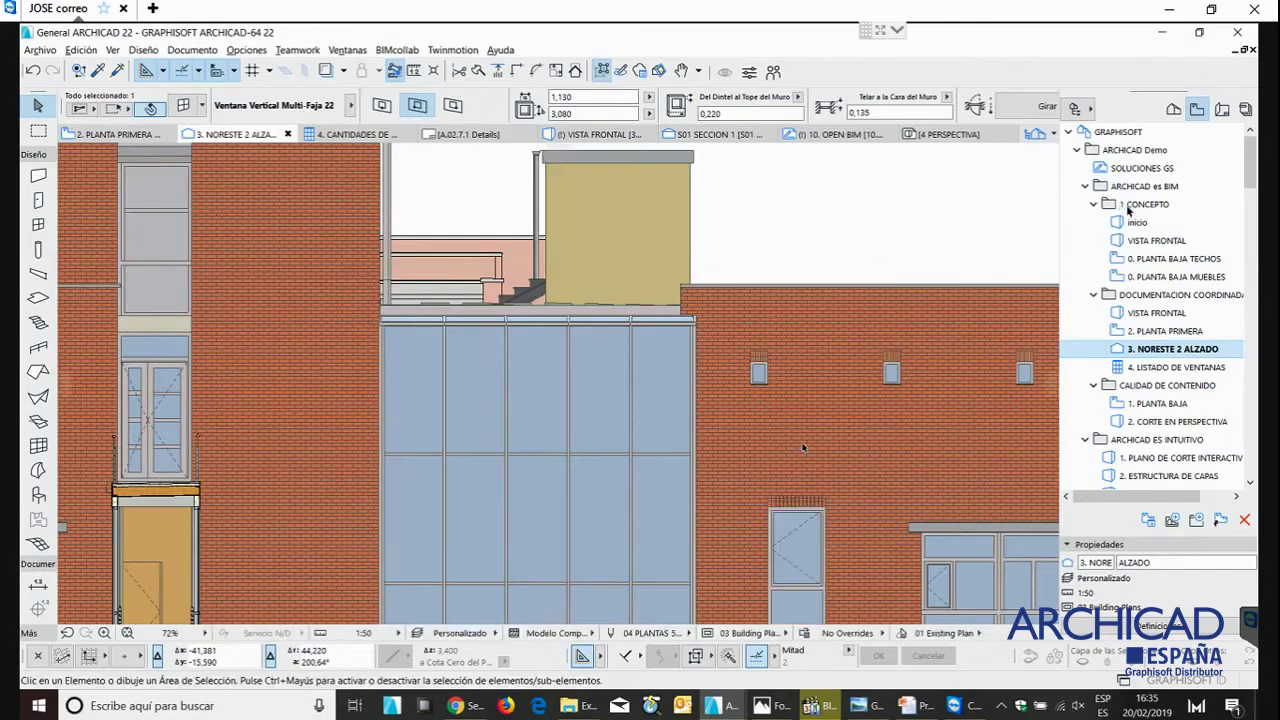
scroll(815, 413, "up", 3)
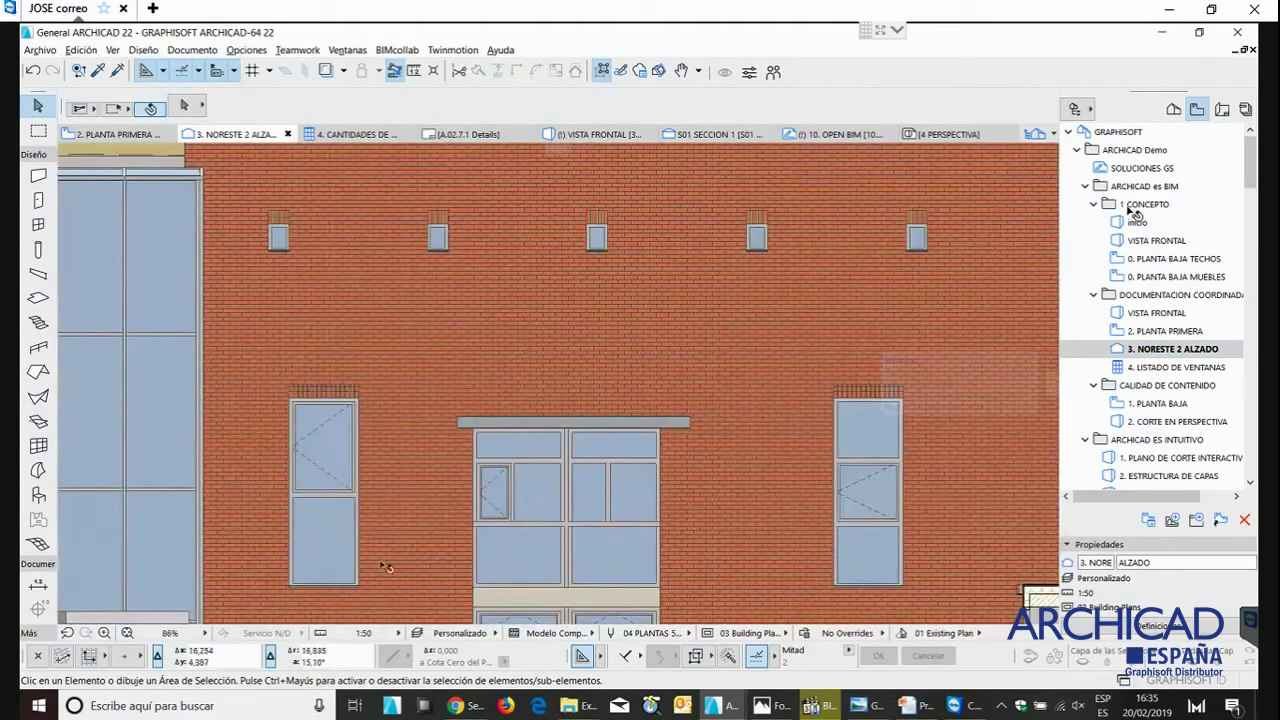
left_click(350, 551)
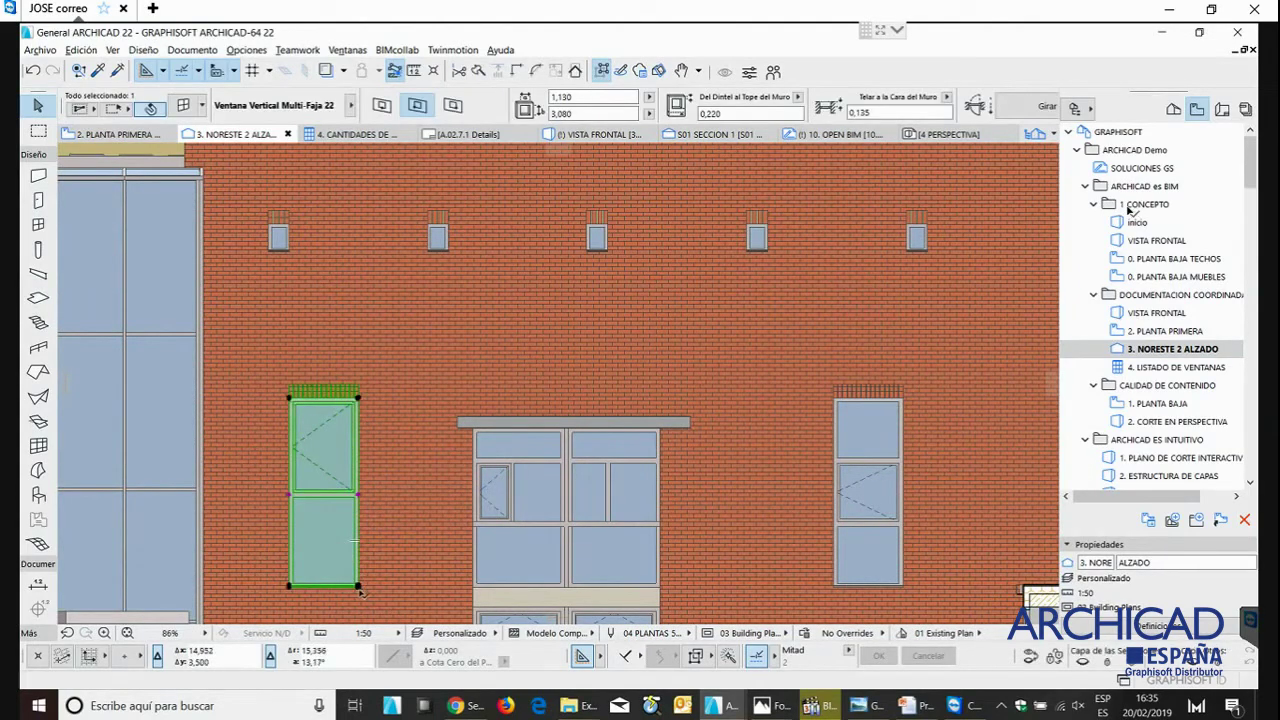
left_click(358, 586)
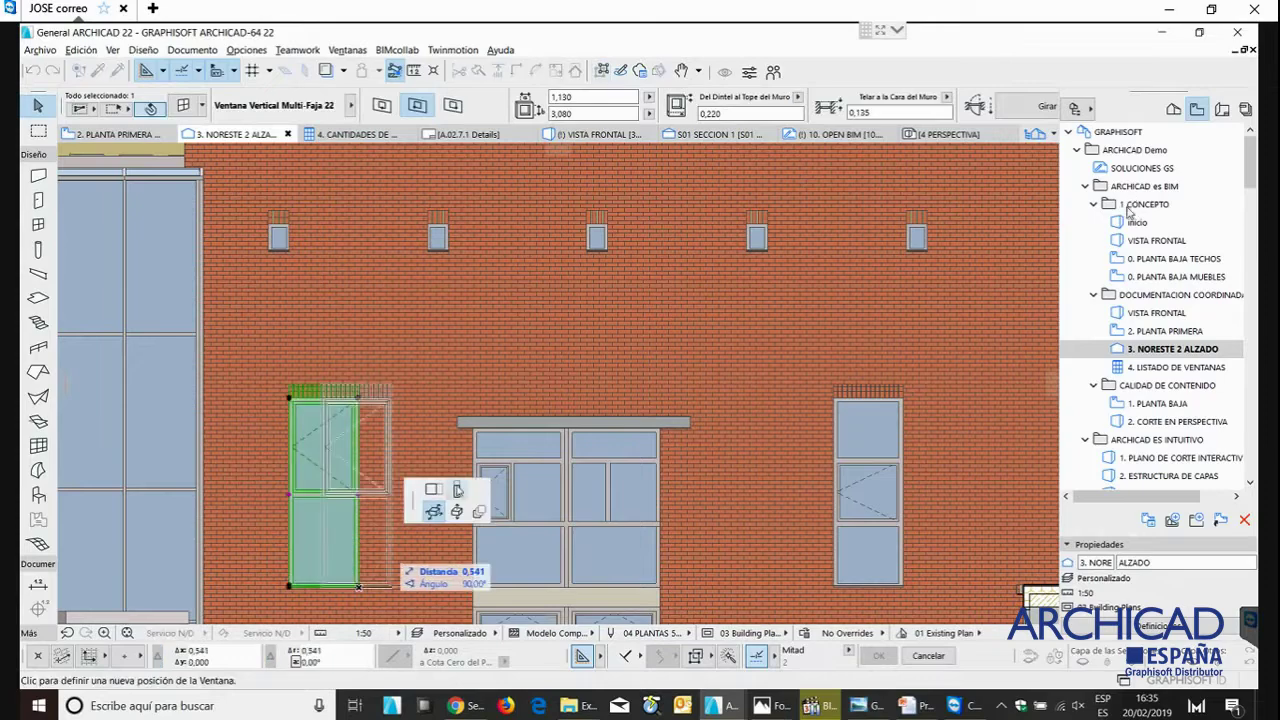
left_click(456, 489)
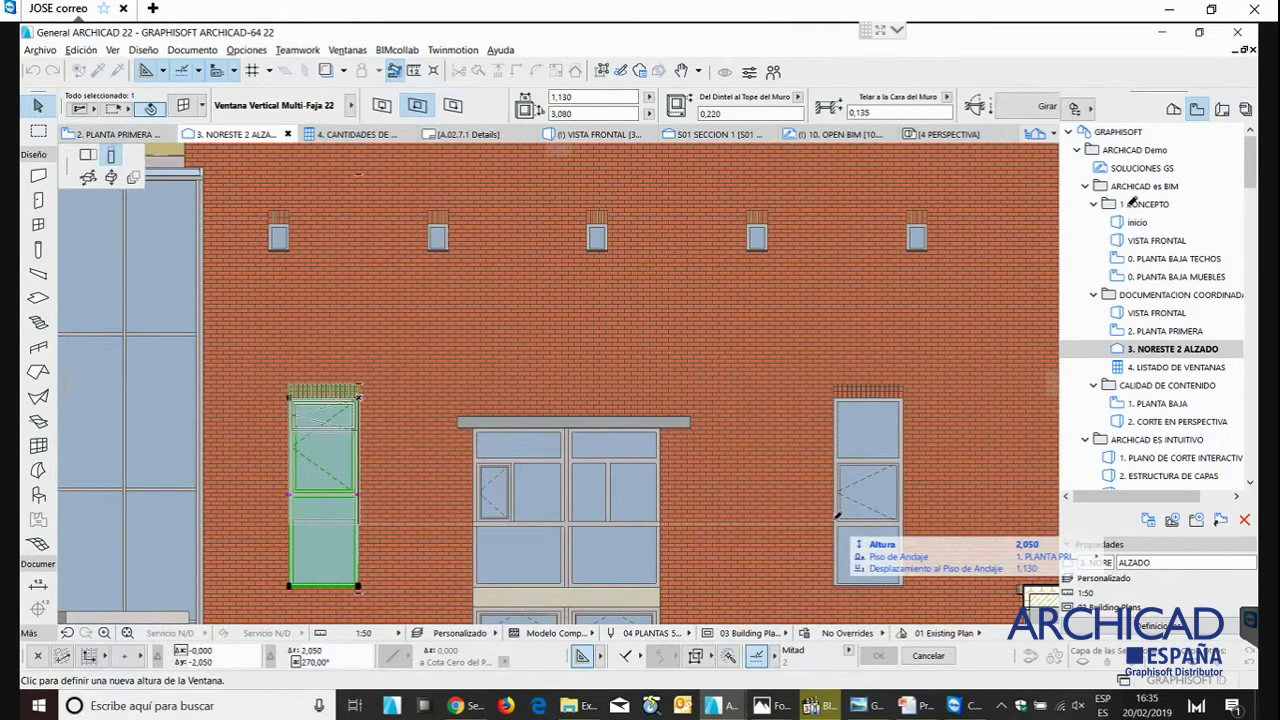
left_click(834, 517)
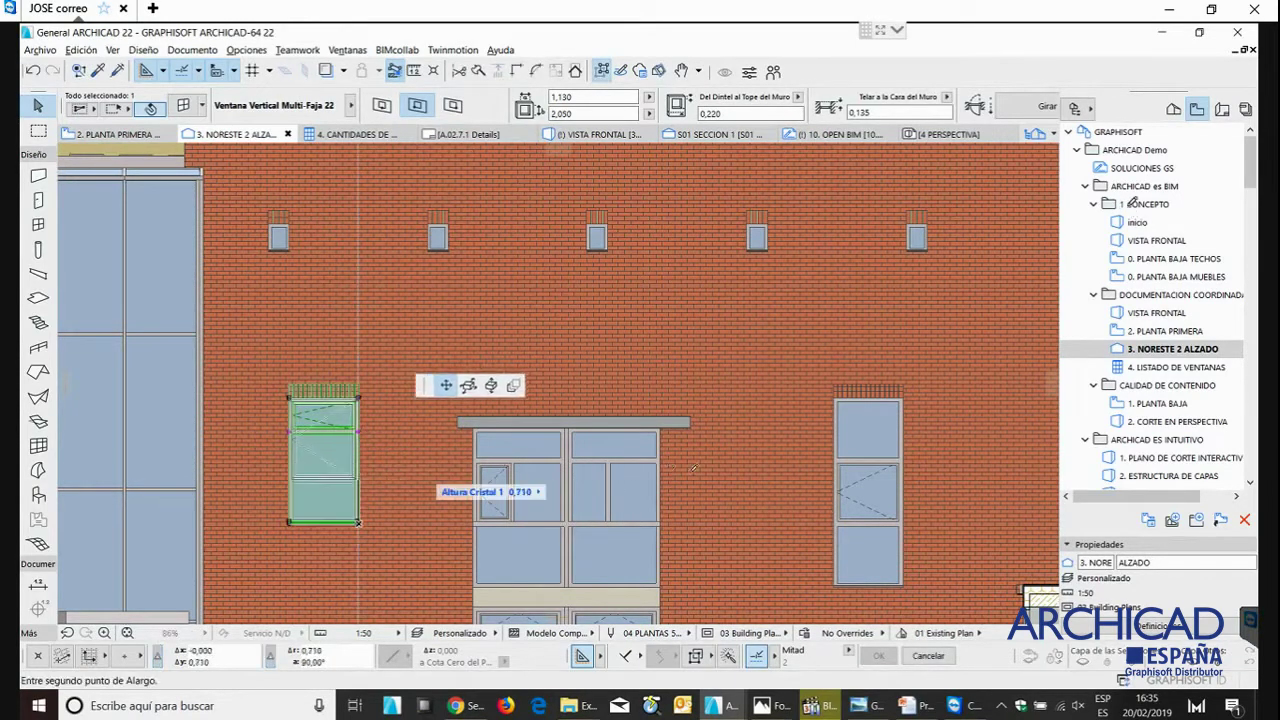
- Lower the two-pane window's divider level with the three-pane window's upper divider, and check it in the VISTA FRONTAL 3D view
left_click(826, 466)
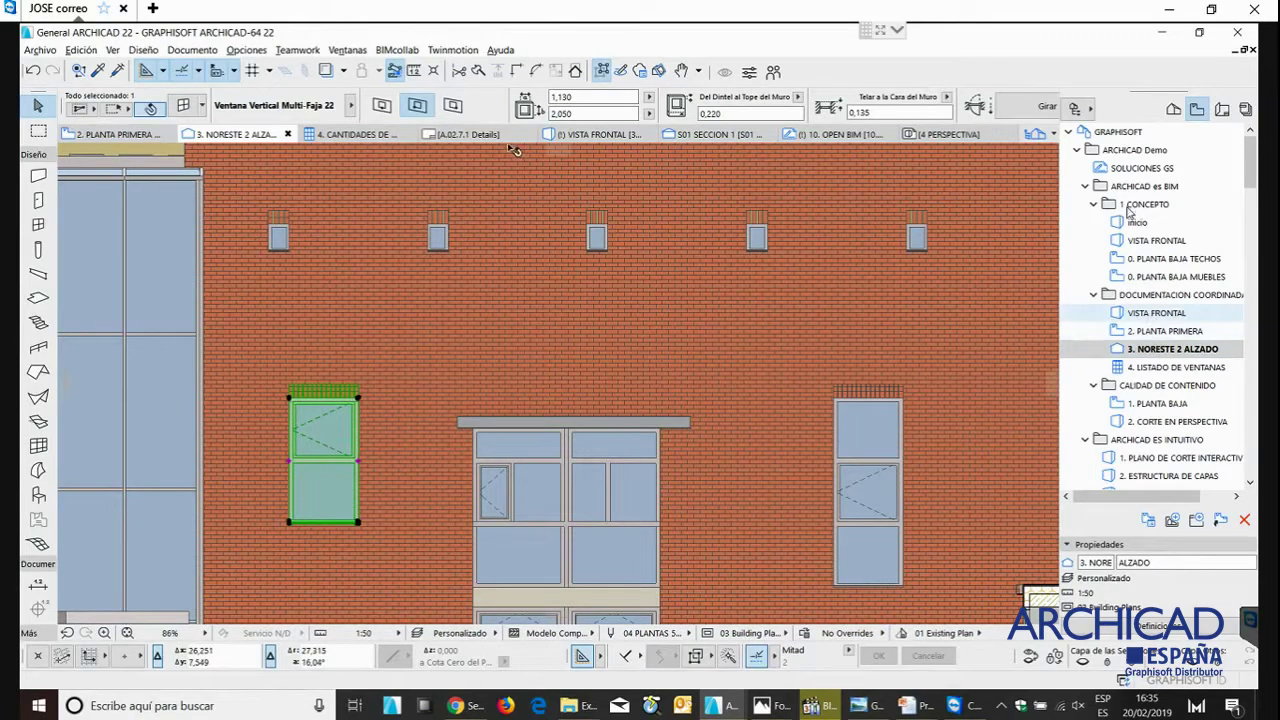
left_click(568, 135)
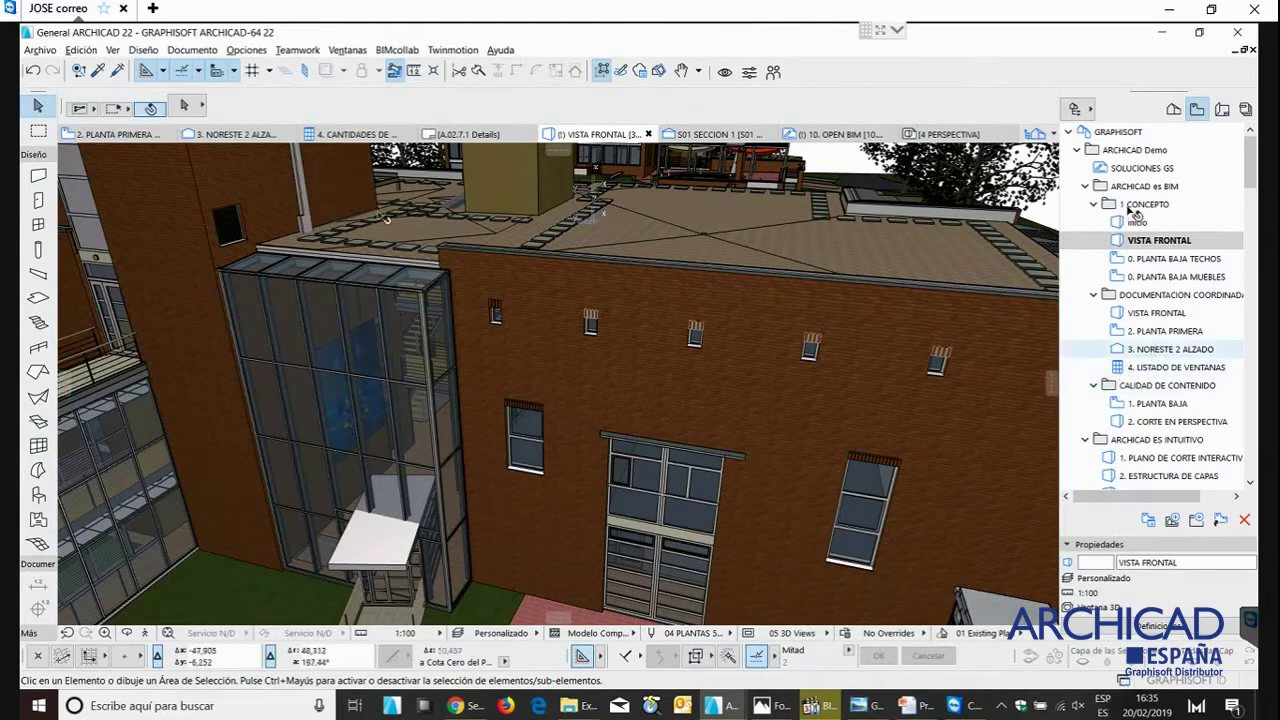
- In the 2. PLANTA PRIMERA plan, add the lower window on the same outer wall to the selection and open 4. LISTADO DE VENTANAS
left_click(138, 138)
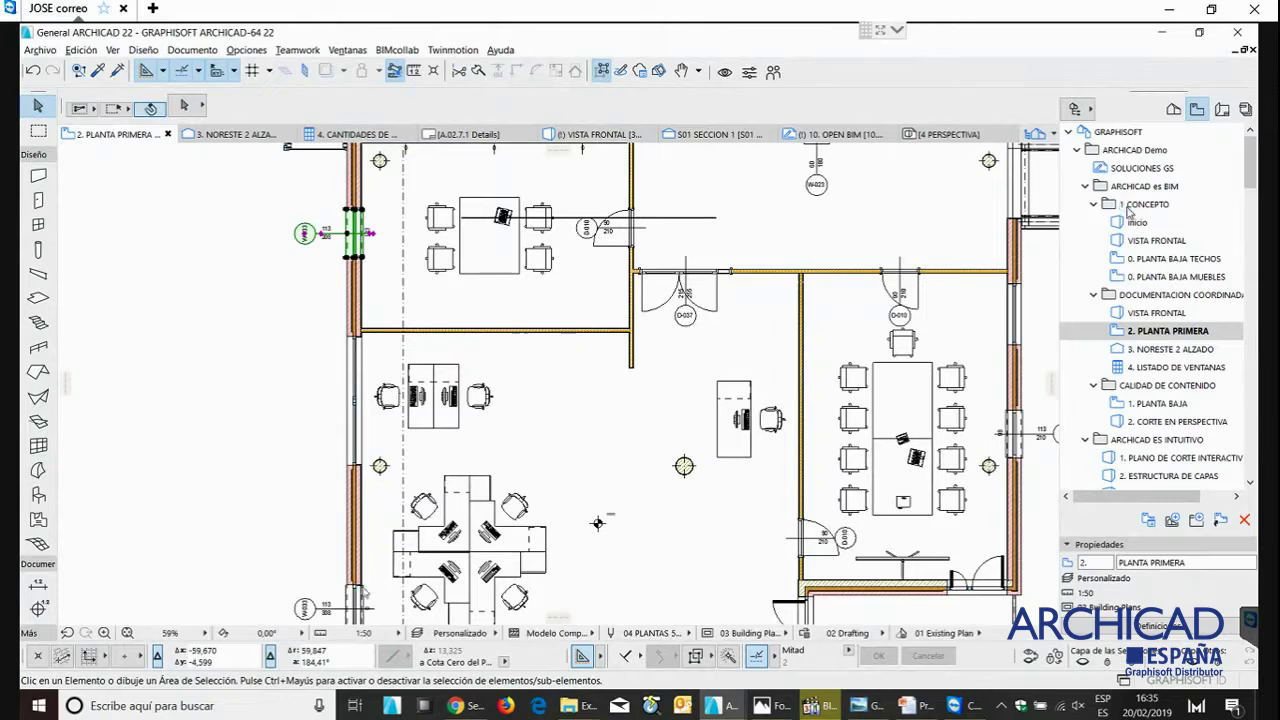
left_click(362, 585, "shift")
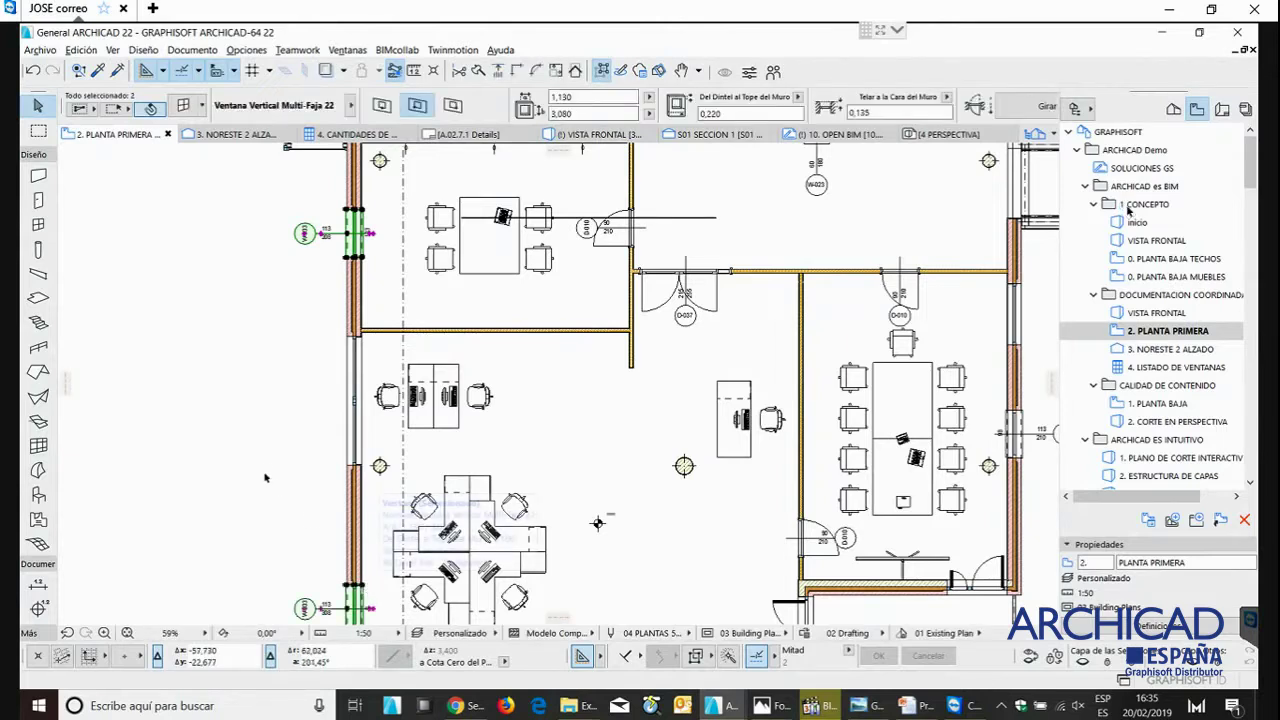
right_click(1141, 369)
left_click(1078, 422)
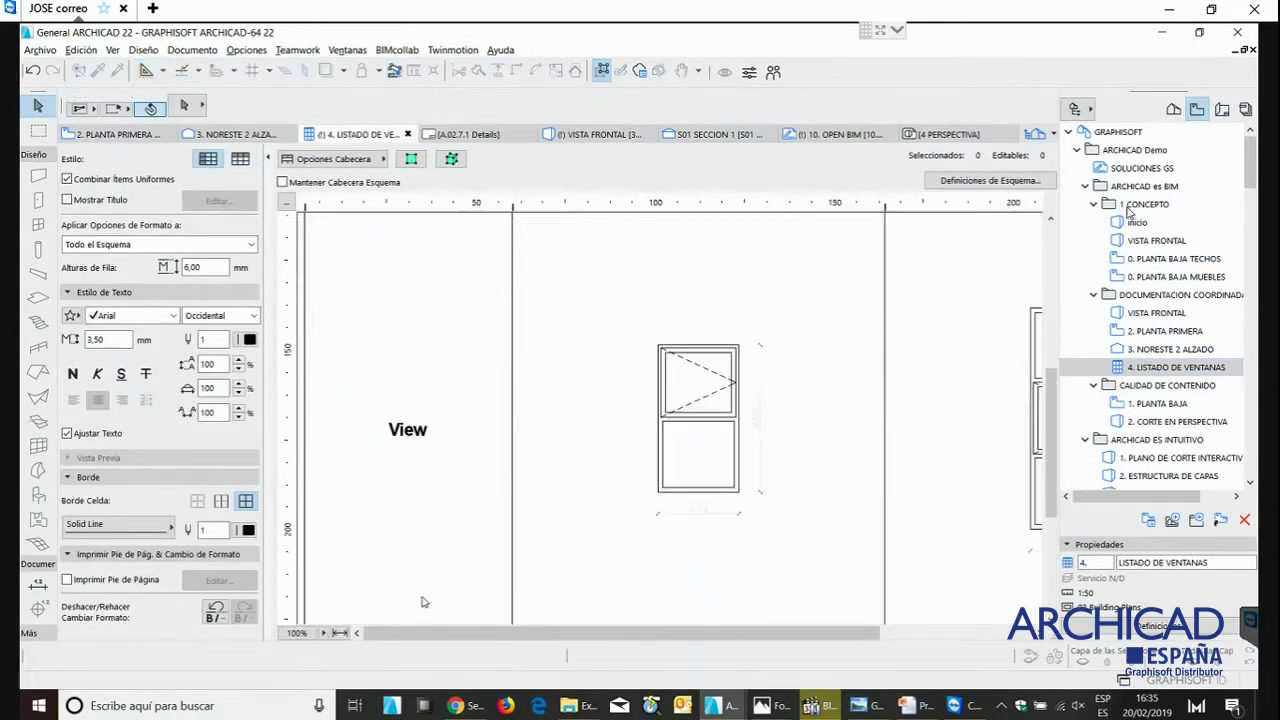
- Examine the window schedule, comparing the dimensions, Floor Plan View and View drawings of the two windows
left_click(340, 632)
left_click_drag(1050, 527, 1032, 420)
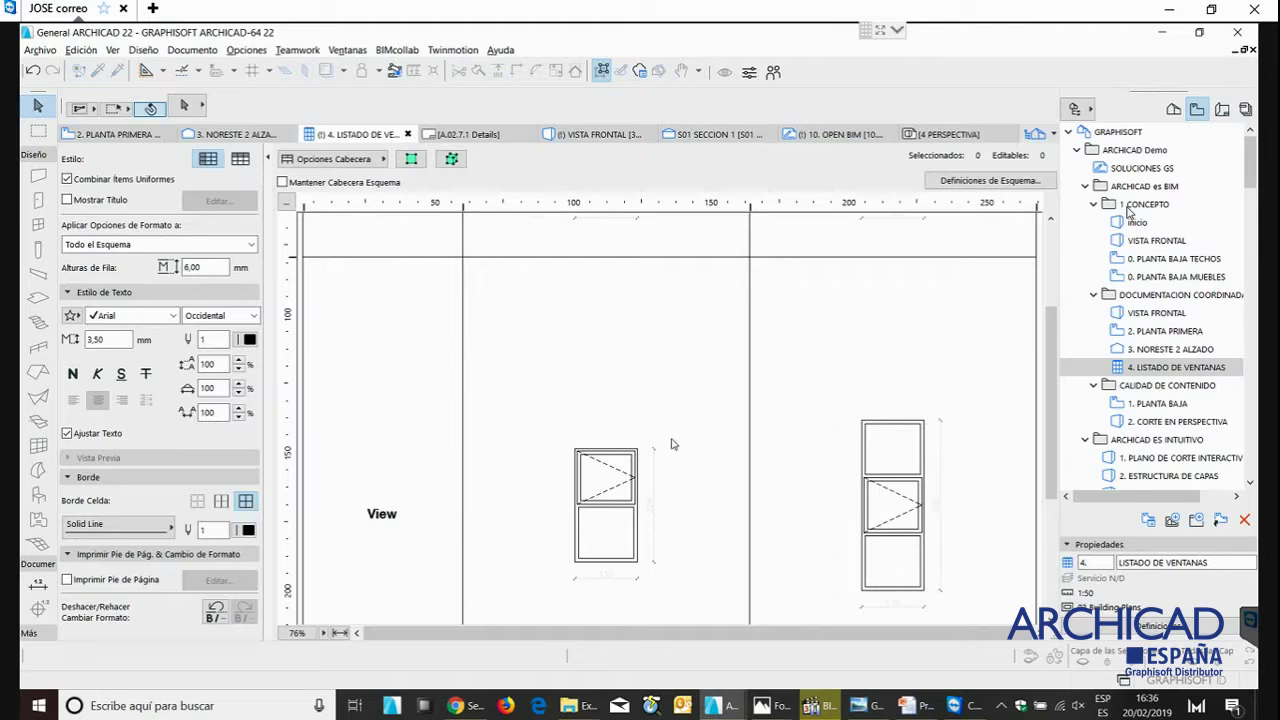
scroll(688, 462, "down", 3)
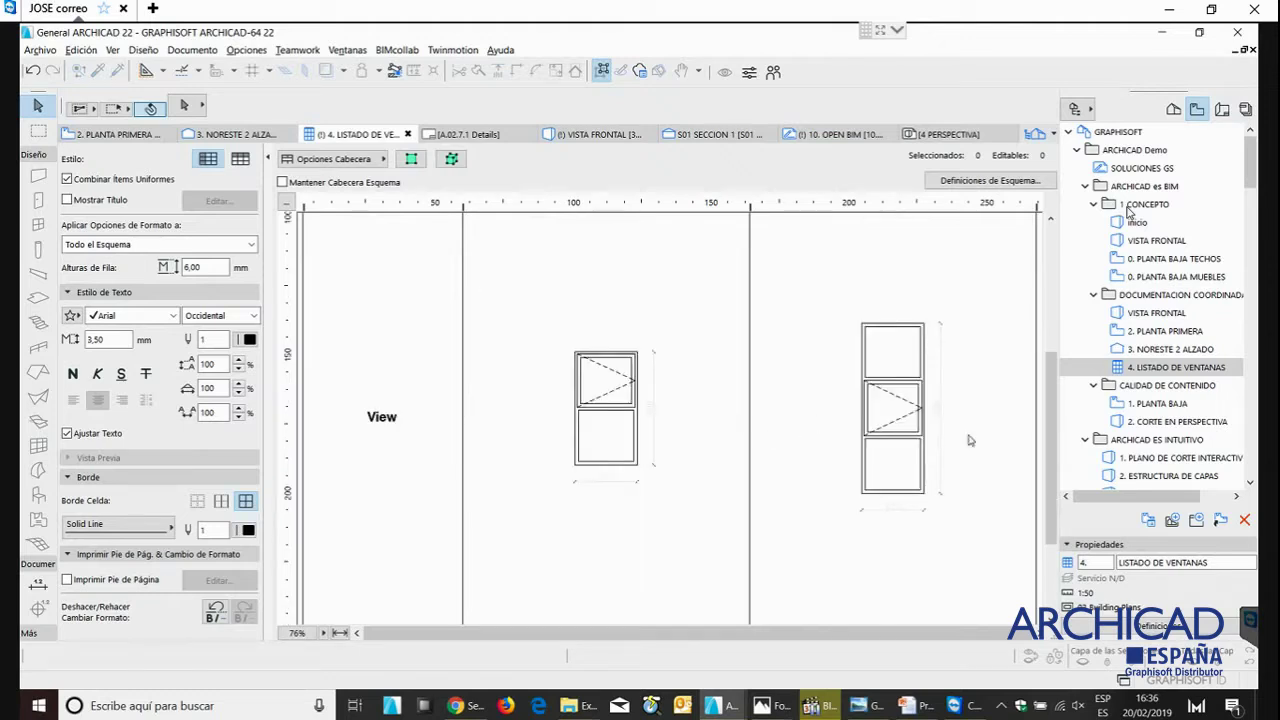
scroll(880, 480, "up", 8)
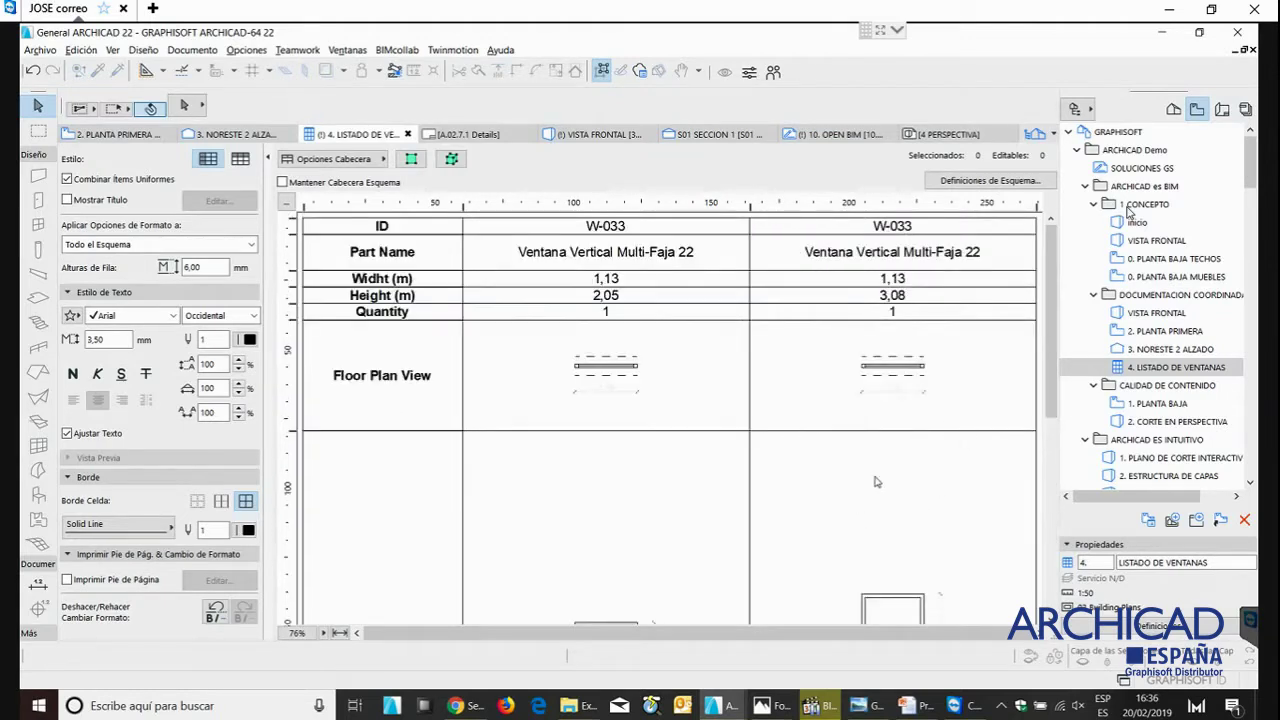
scroll(877, 482, "down", 3)
scroll(815, 481, "up", 3)
scroll(812, 480, "down", 3)
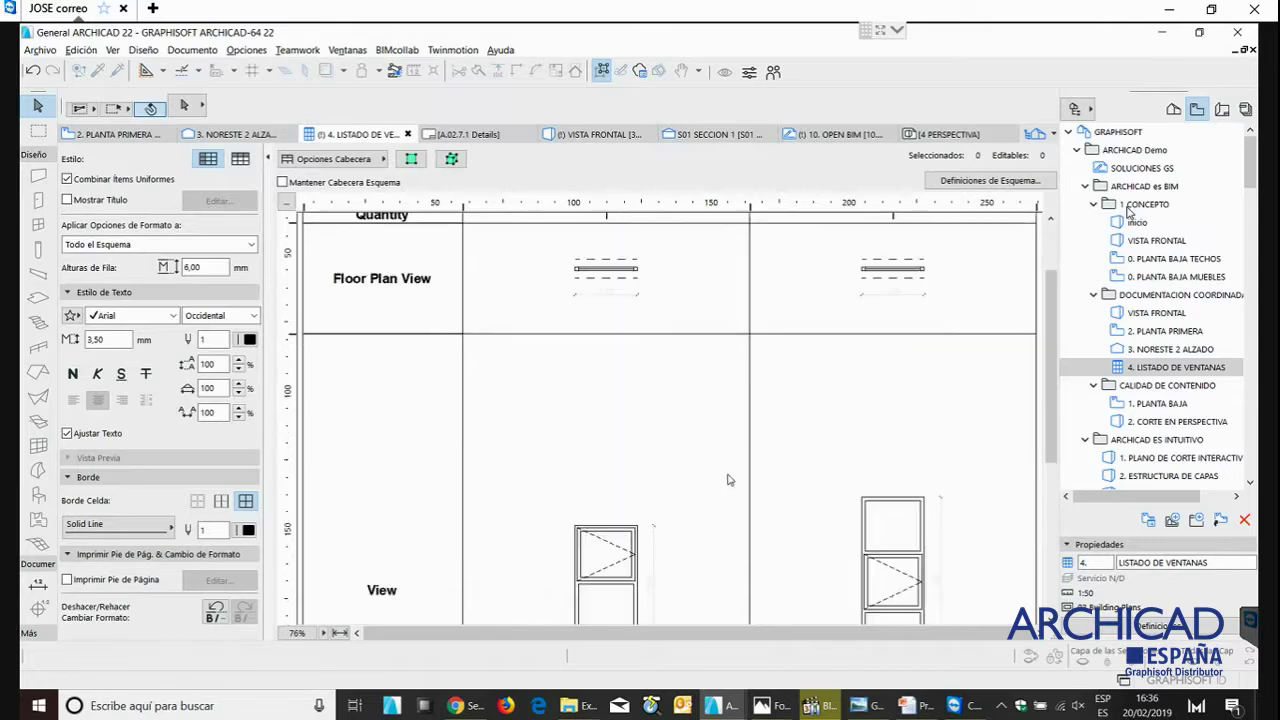
scroll(640, 319, "up", 3)
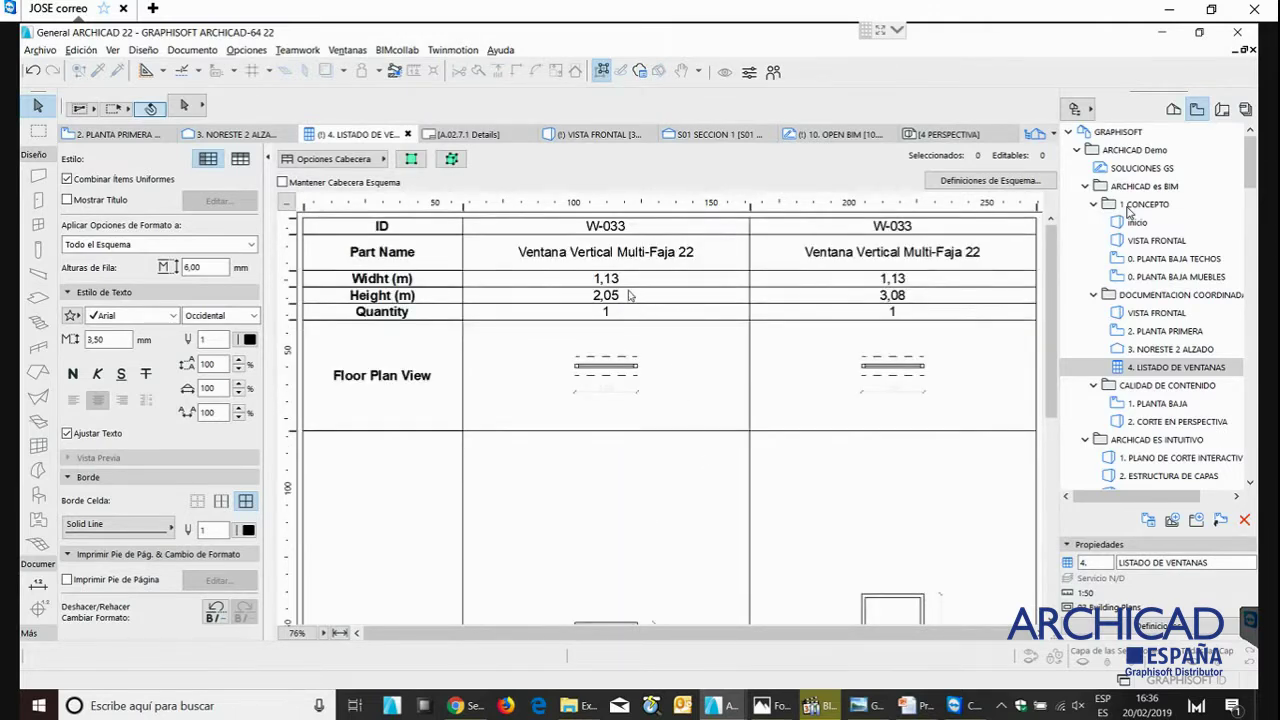
- In the schedule, set the two-pane window's Height to 3,080 m and check its View drawing
left_click(630, 295)
left_click_drag(541, 297, 417, 299)
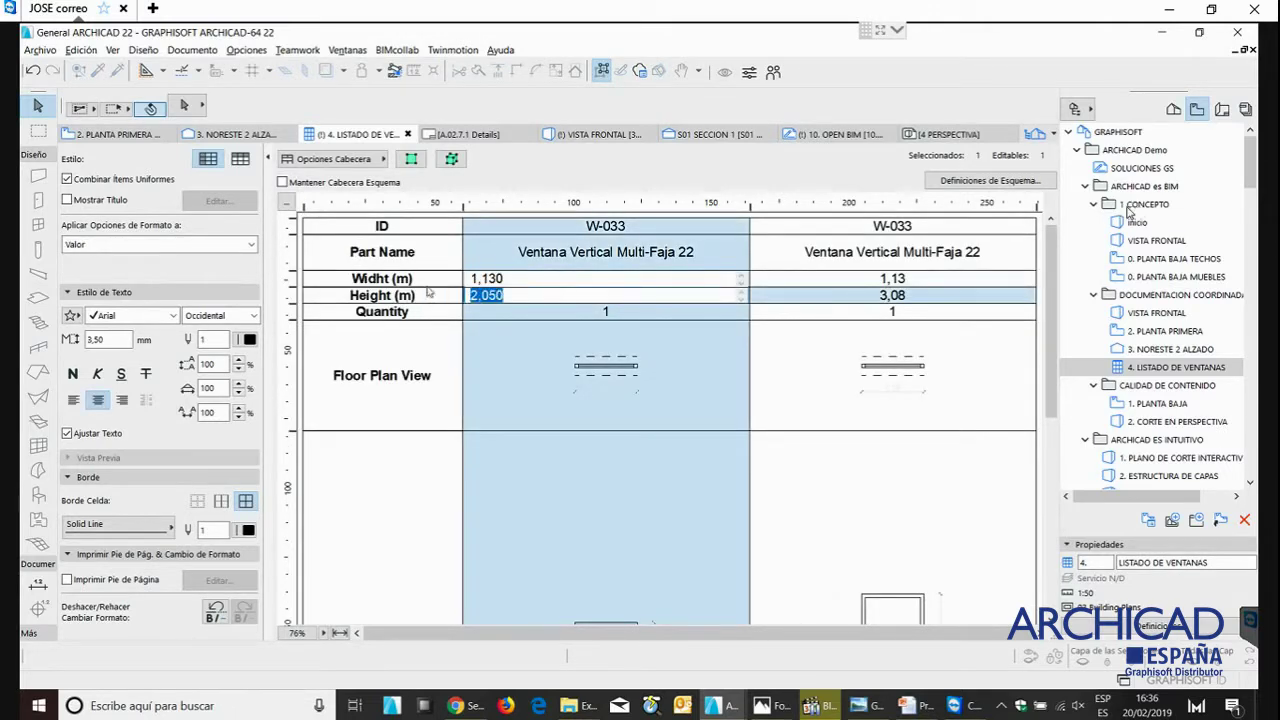
type("3,080")
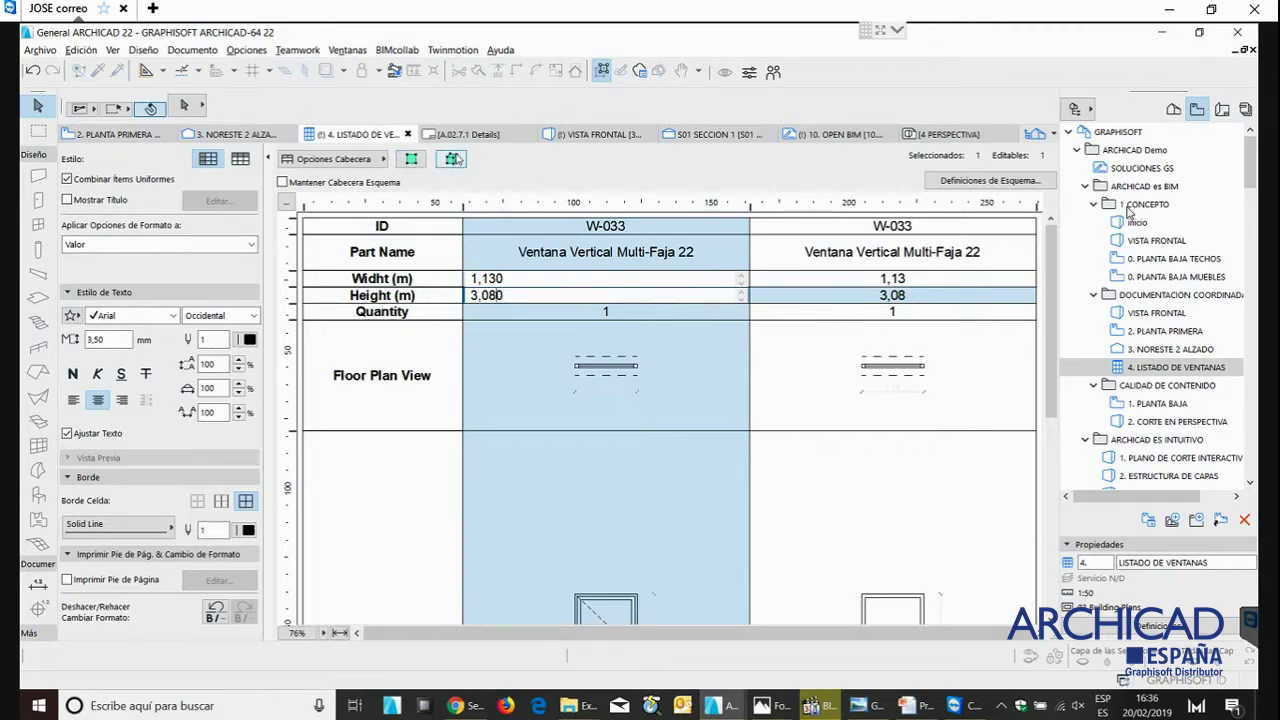
scroll(682, 497, "down", 3)
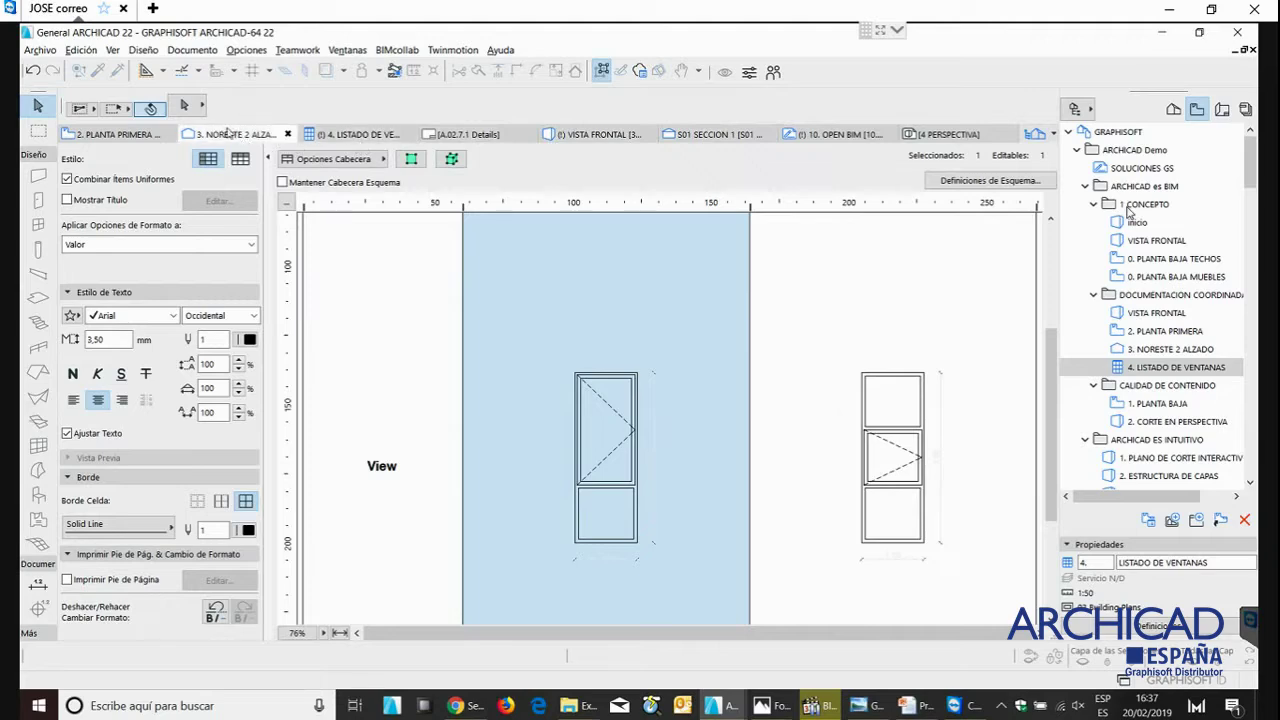
- Check the modified window in the 3. NORESTE 2 ALZADO elevation and the VISTA FRONTAL 3D view
left_click(228, 133)
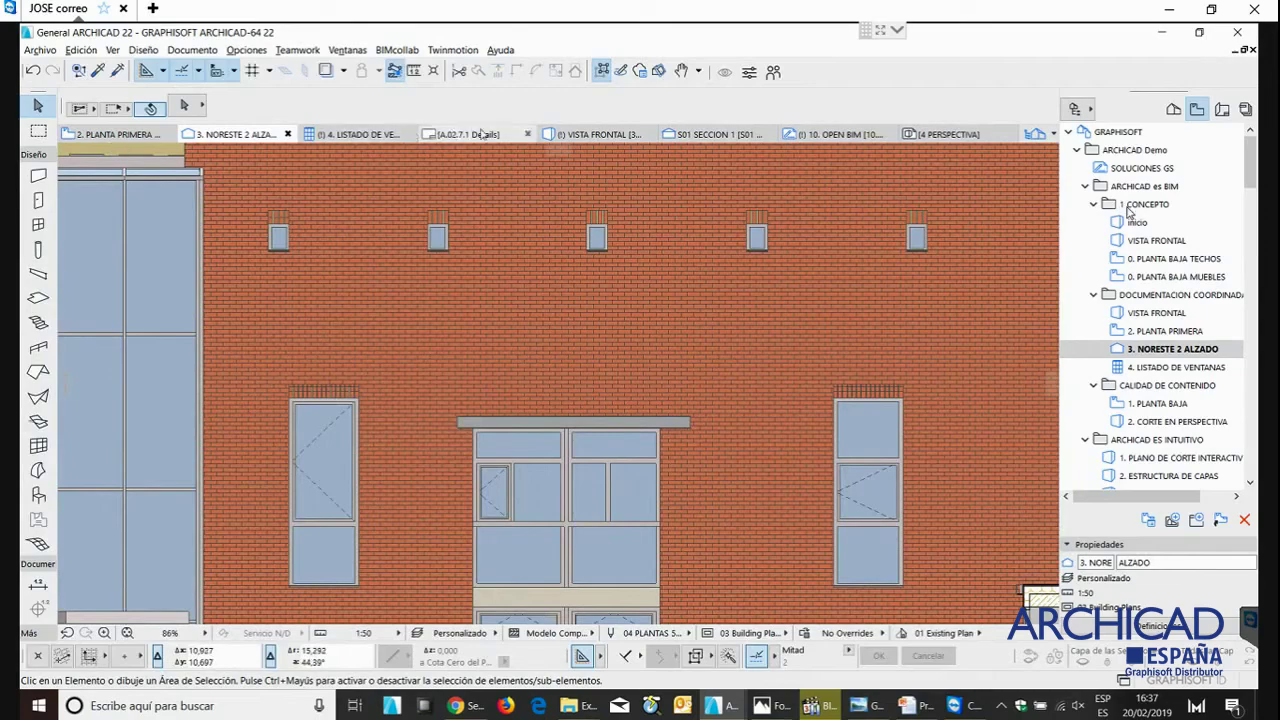
left_click(595, 134)
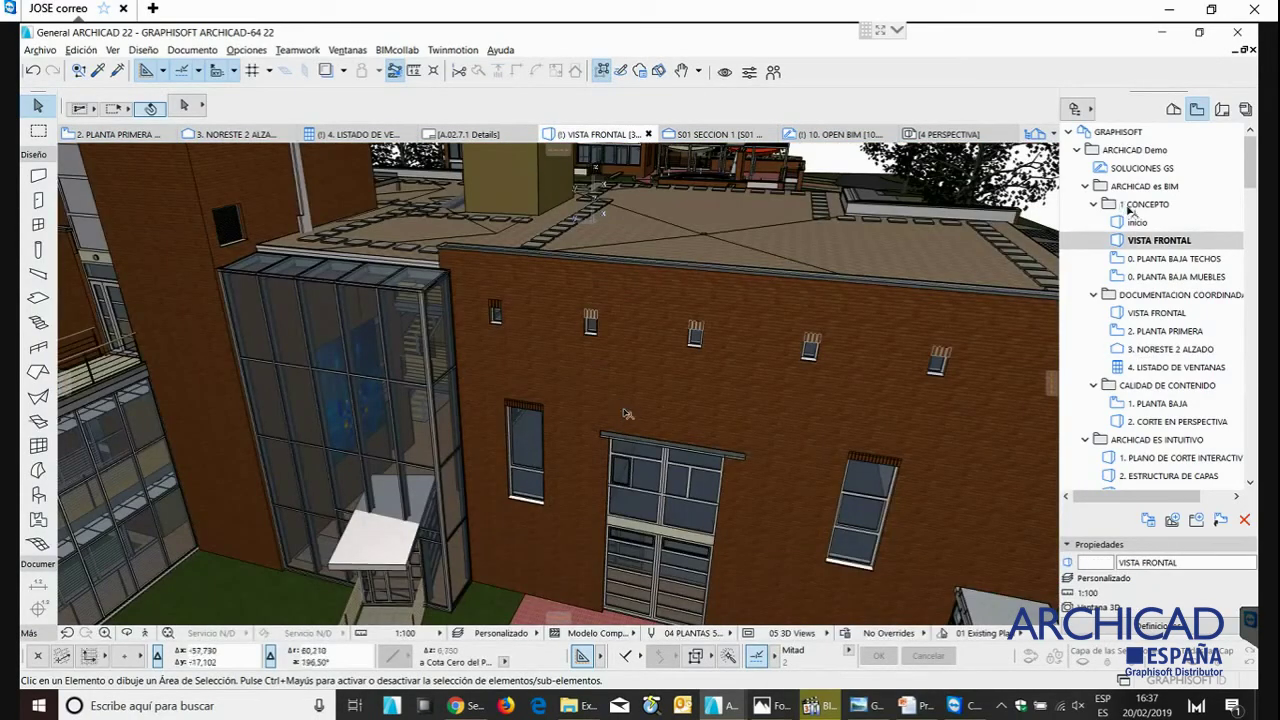
mouse_move(627, 413)
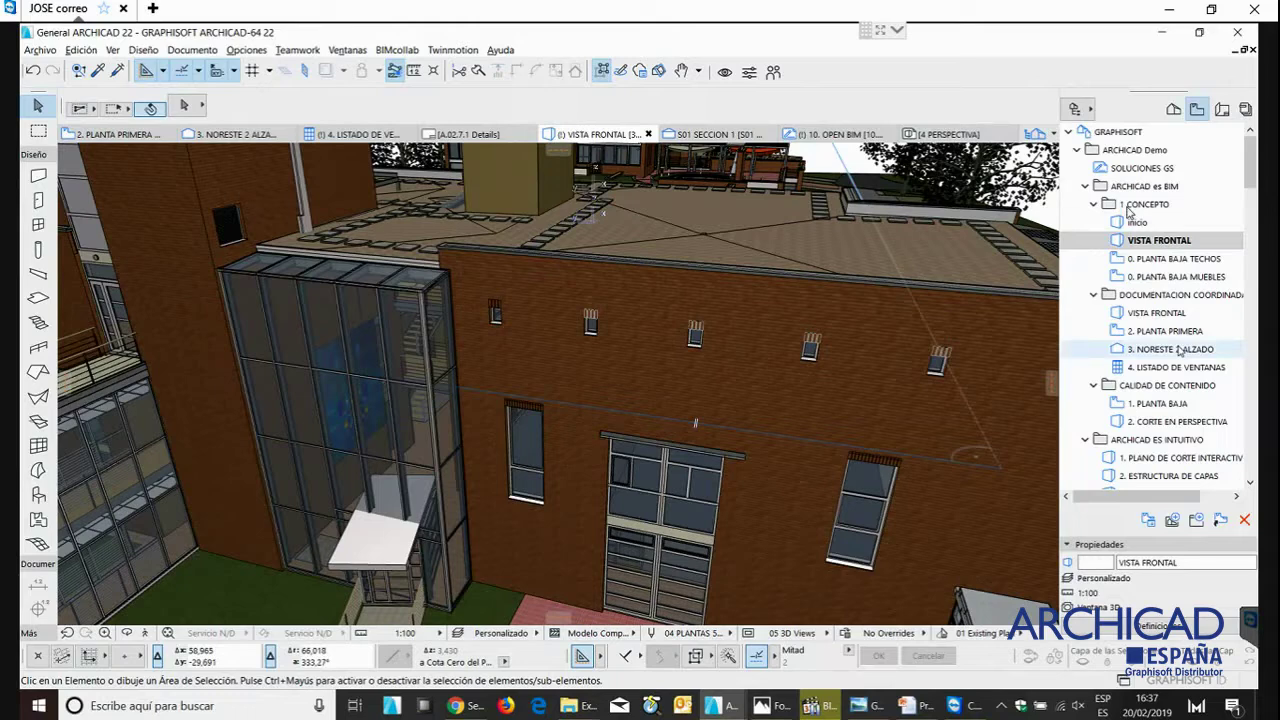
- In the 1. PLANTA BAJA plan, draw a marquee about 21,4 by 24,0 m around the upper central building block
double_click(1152, 404)
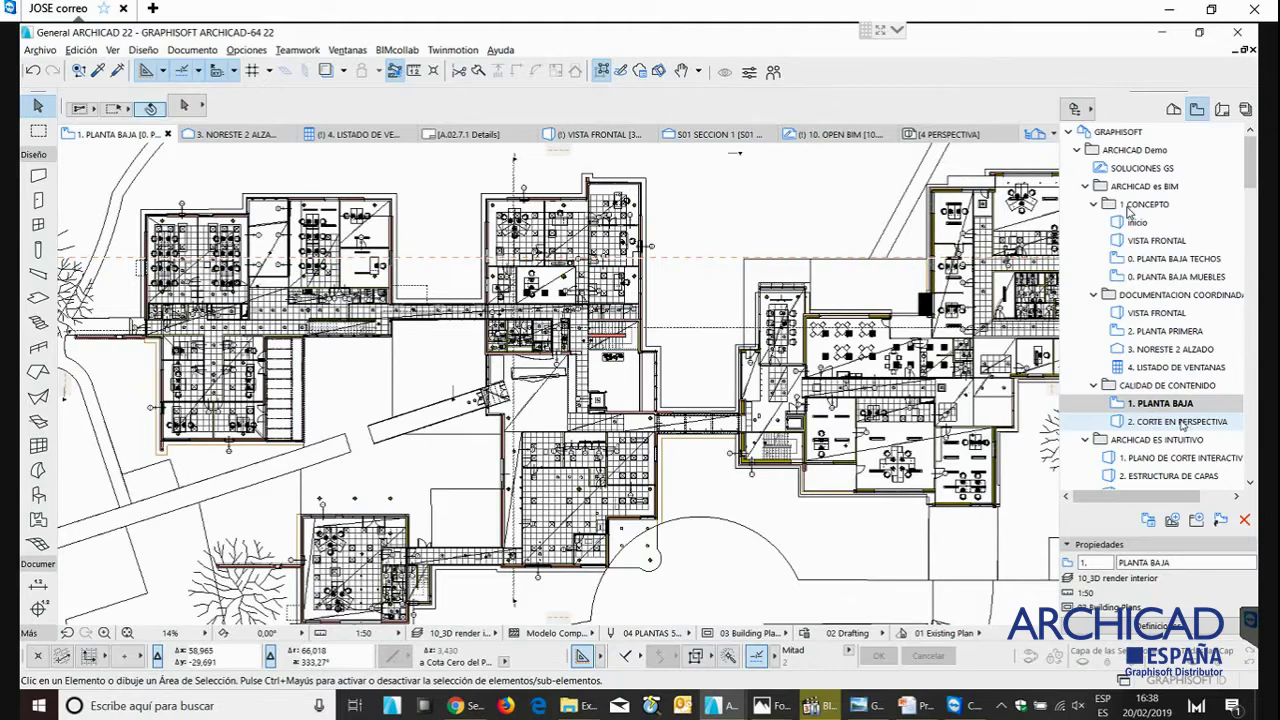
left_click(38, 131)
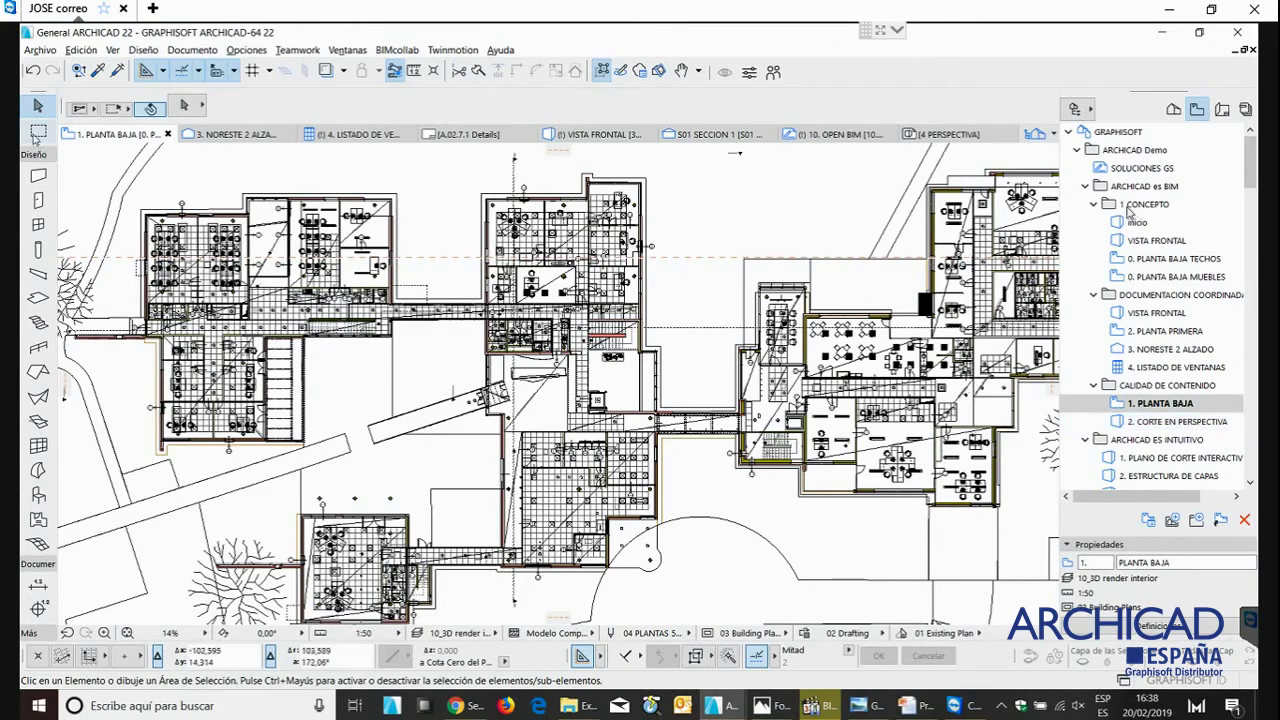
left_click(662, 170)
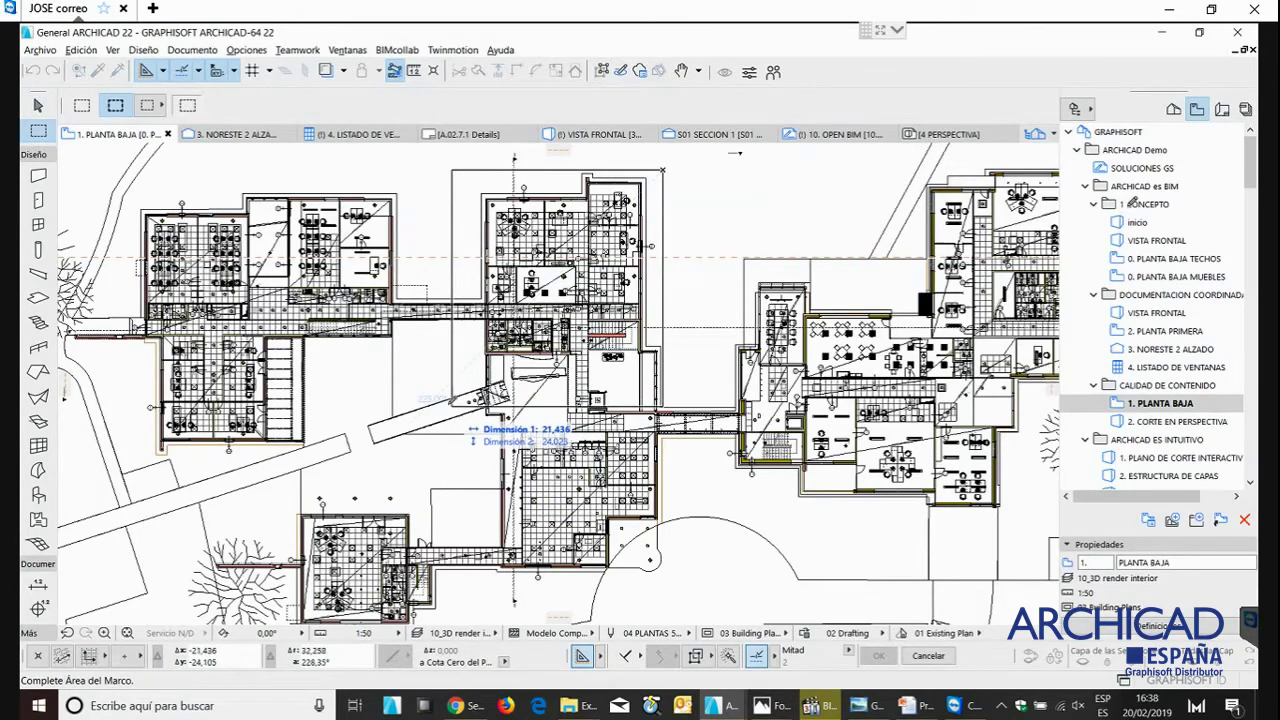
left_click(452, 406)
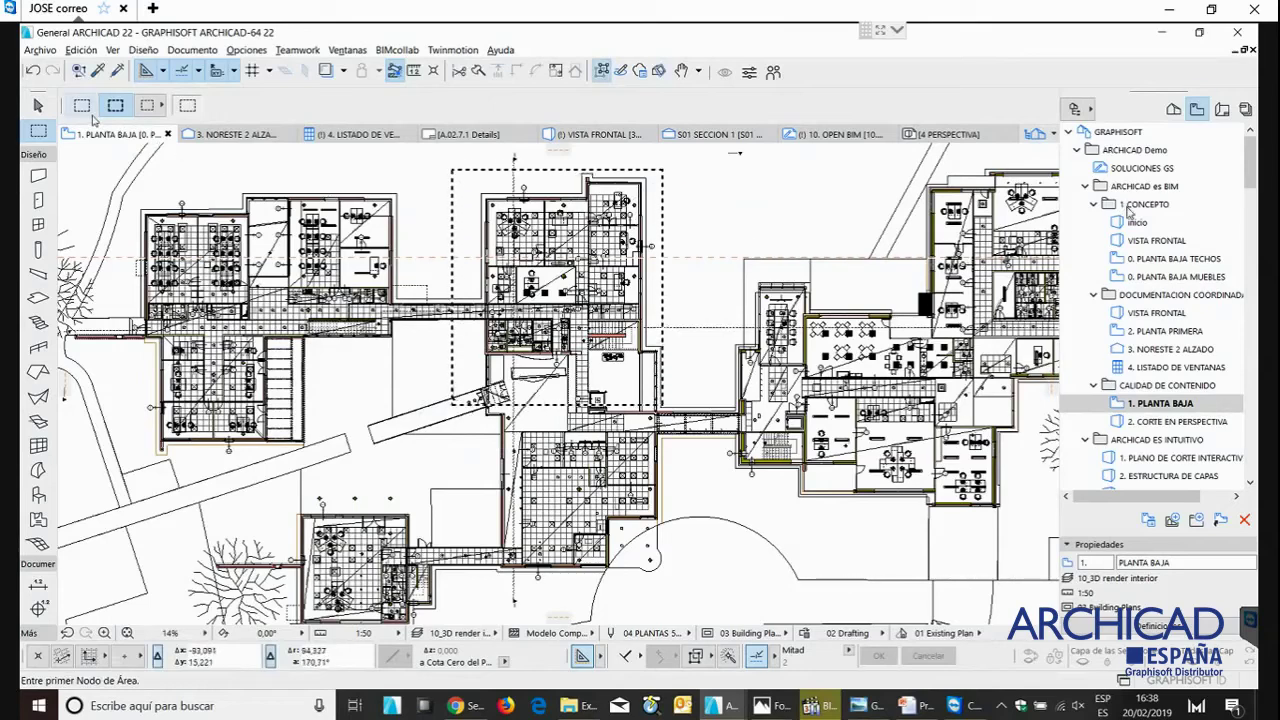
- Show the marquee area in 3D and inspect the cut-open interior with its stairs and lift
right_click(705, 209)
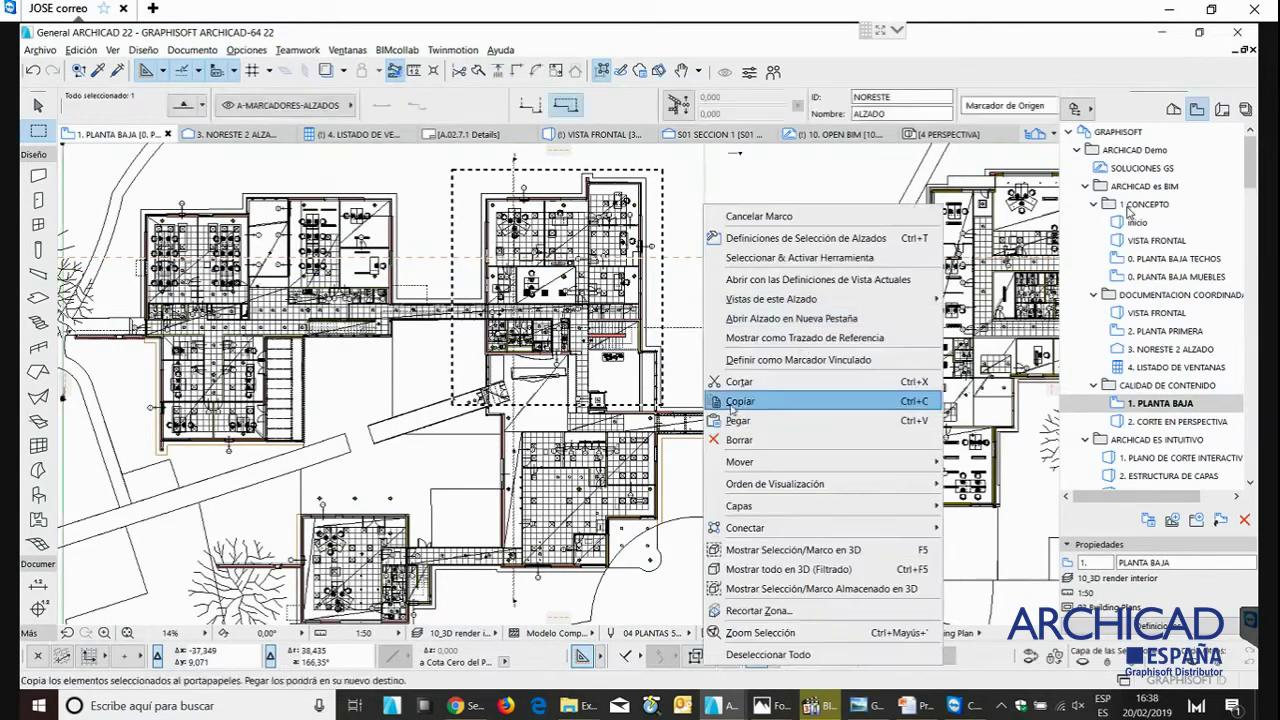
left_click(798, 547)
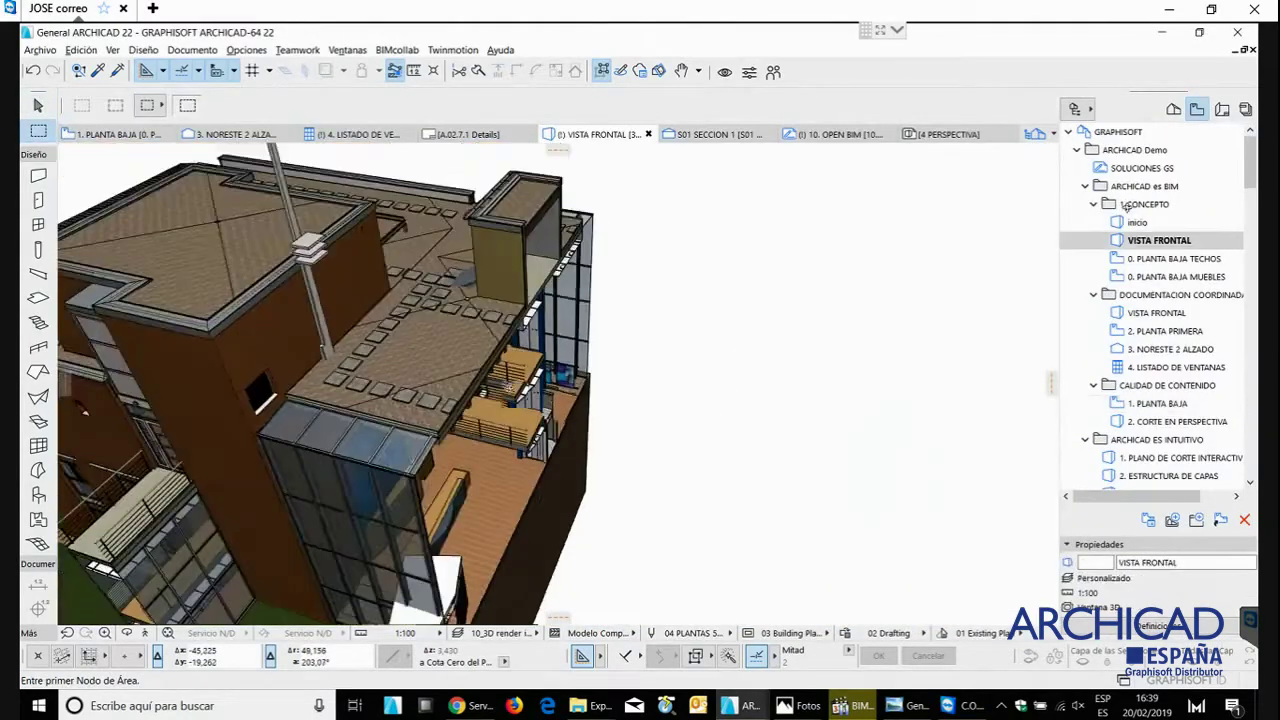
middle_click_drag(420, 388, 552, 405, "shift")
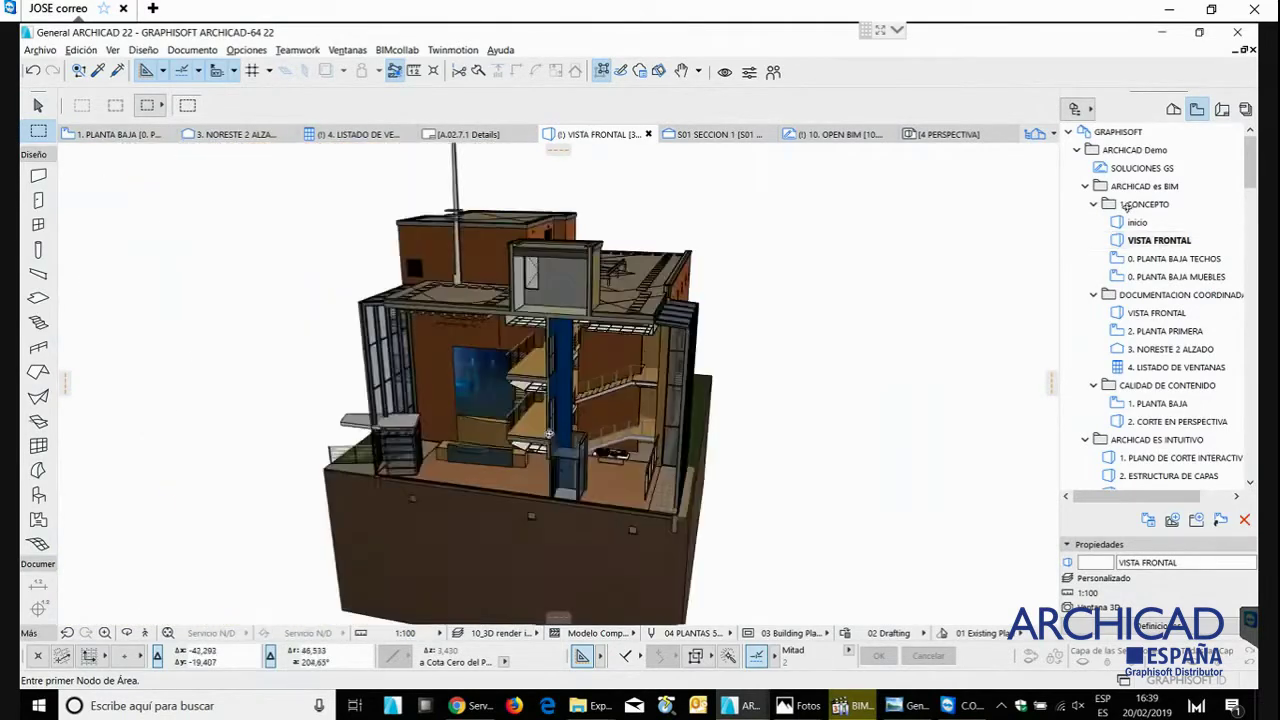
middle_click_drag(592, 448, 638, 462, "shift")
scroll(637, 459, "up", 5)
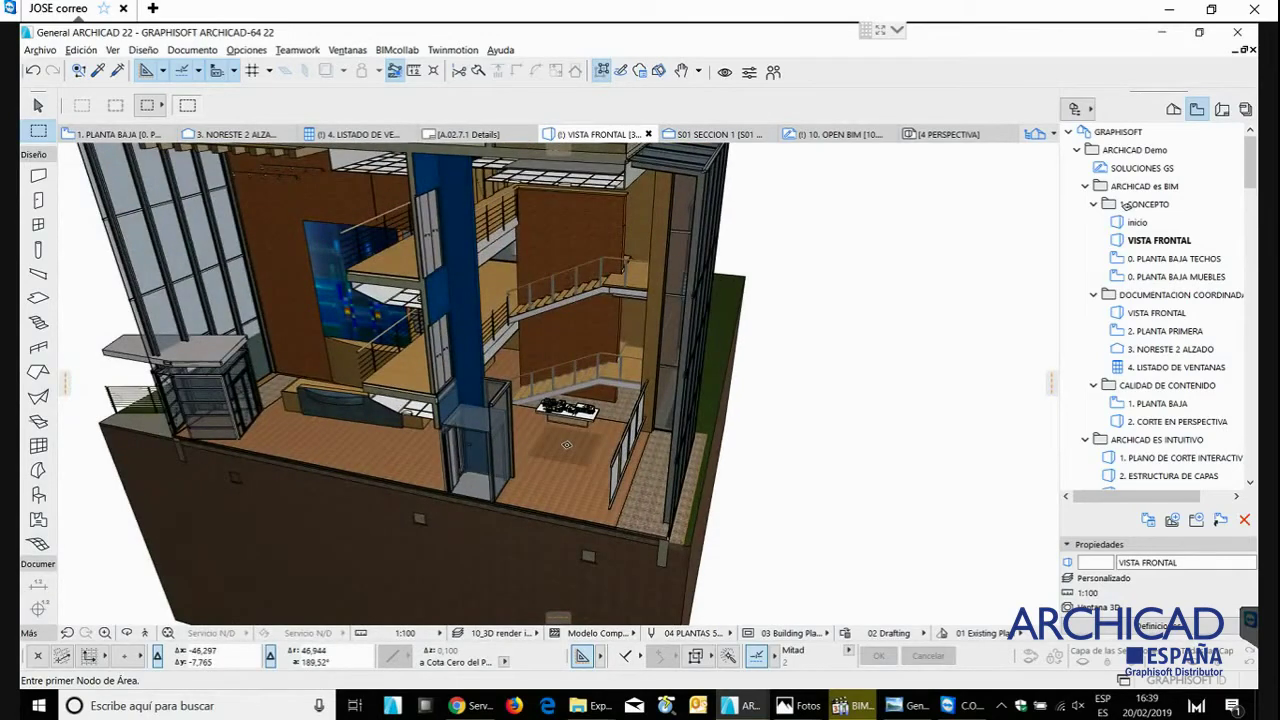
- Open the default object settings and browse the 1.1 Mobiliario 22 library folders, including Butacas y Sofás, Decoración and Armarios y Estanterías
left_click(38, 495)
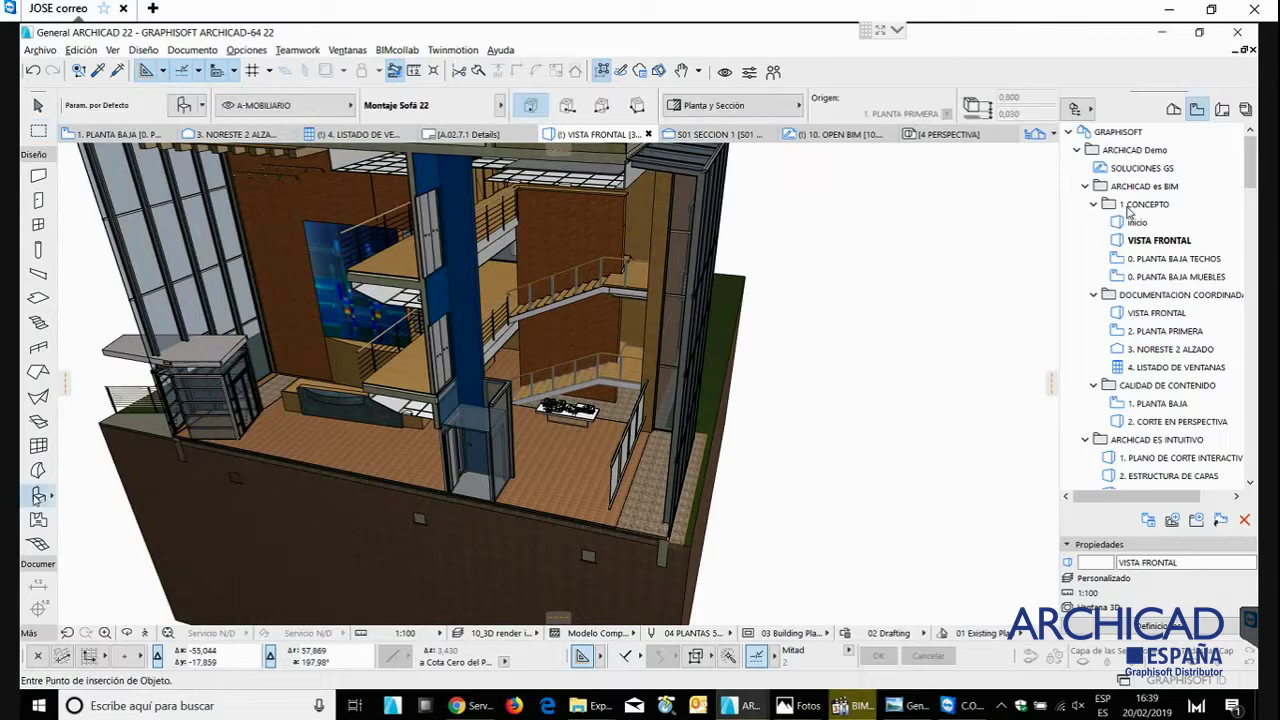
double_click(38, 495)
scroll(517, 221, "up", 1)
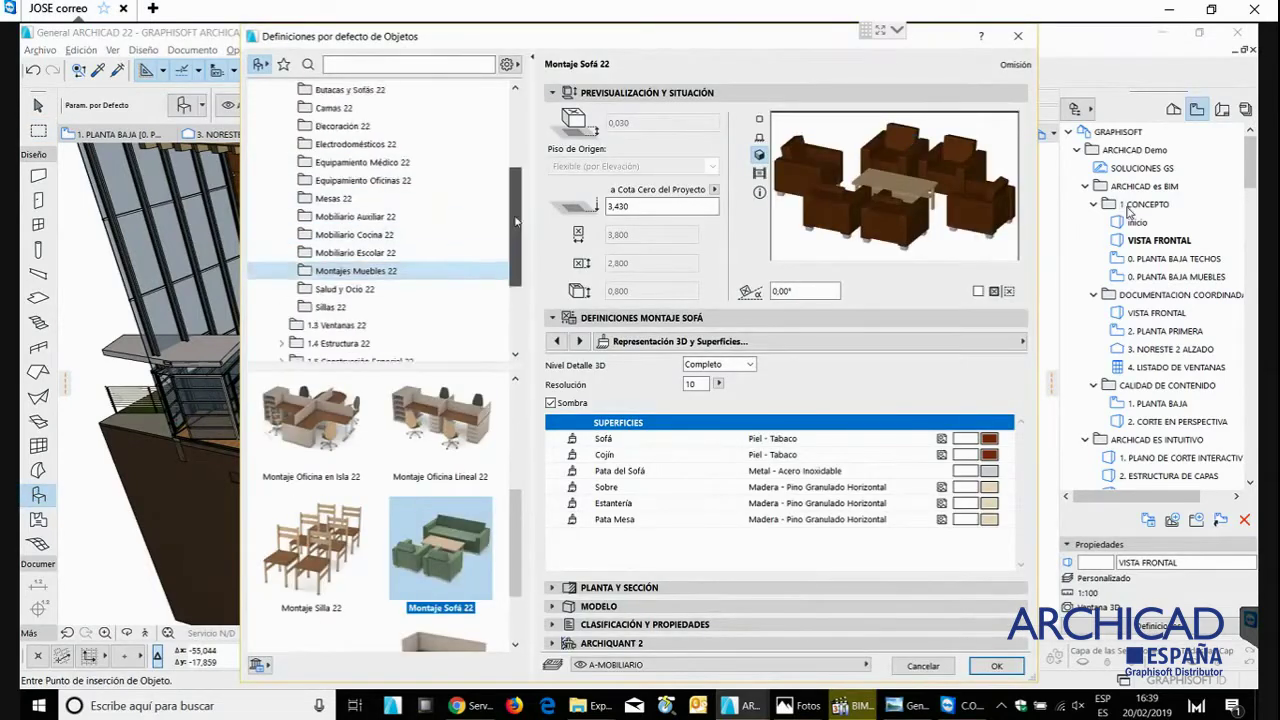
scroll(517, 221, "up", 3)
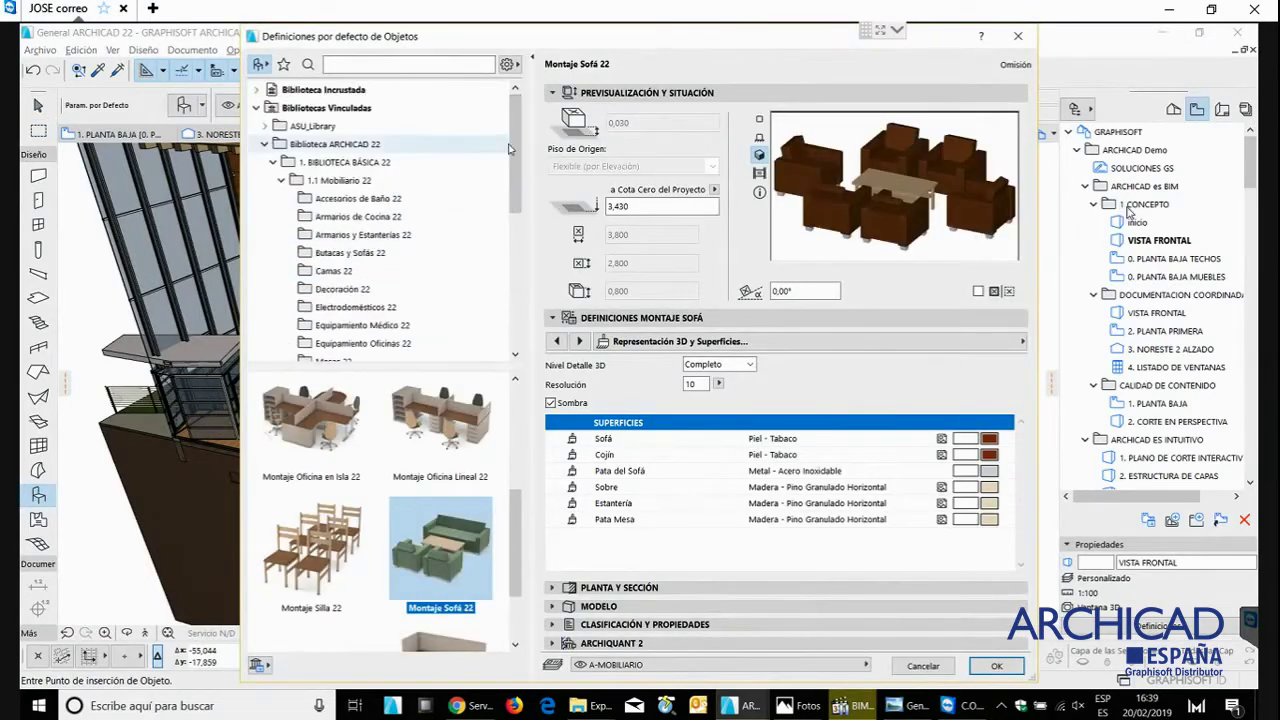
left_click(360, 217)
left_click(352, 252)
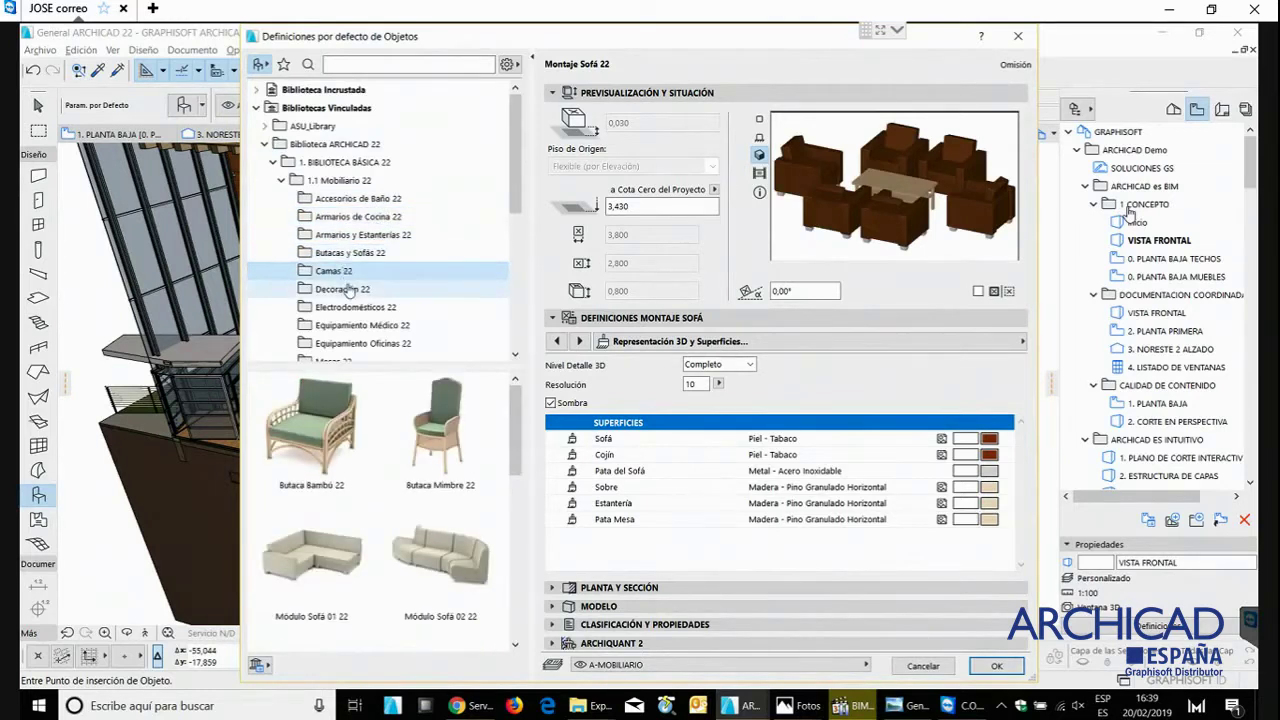
left_click(346, 289)
left_click(348, 238)
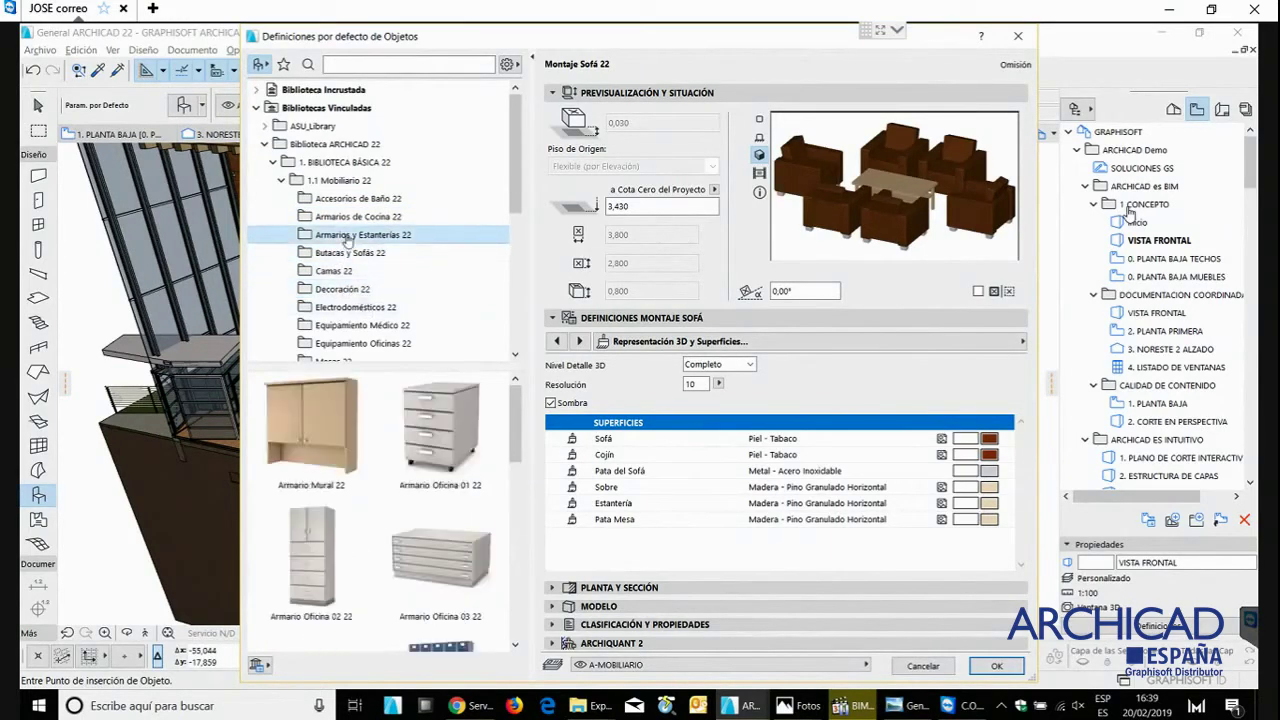
- Choose the Módulo Base 1P 22 sink unit from the Armarios de Cocina 22 folder
left_click(364, 217)
scroll(445, 440, "down", 3)
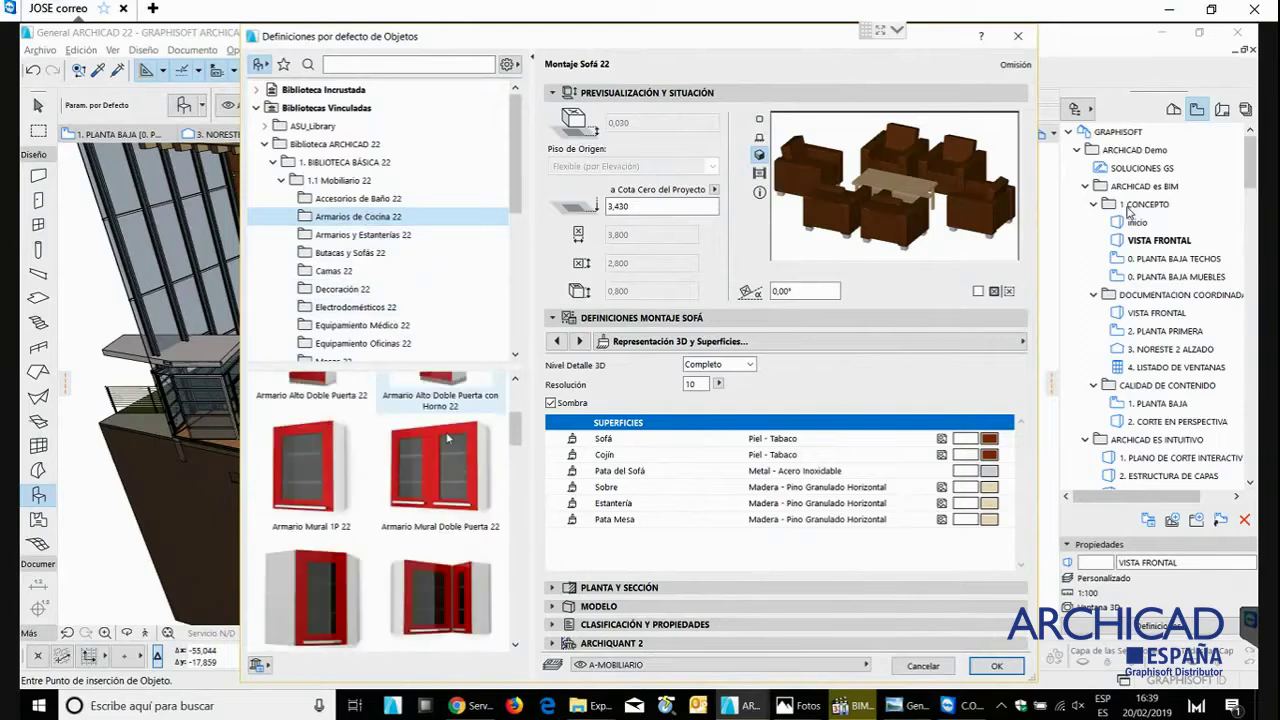
scroll(448, 440, "down", 8)
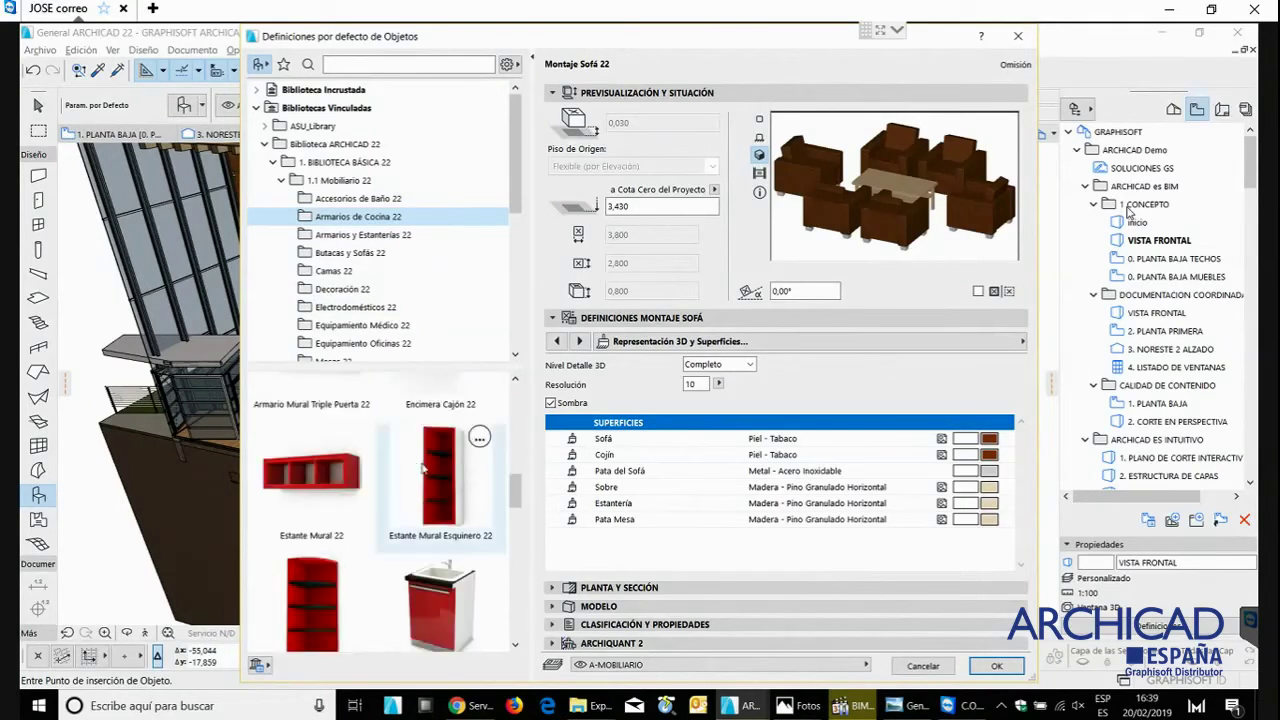
scroll(430, 473, "down", 2)
left_click(437, 455)
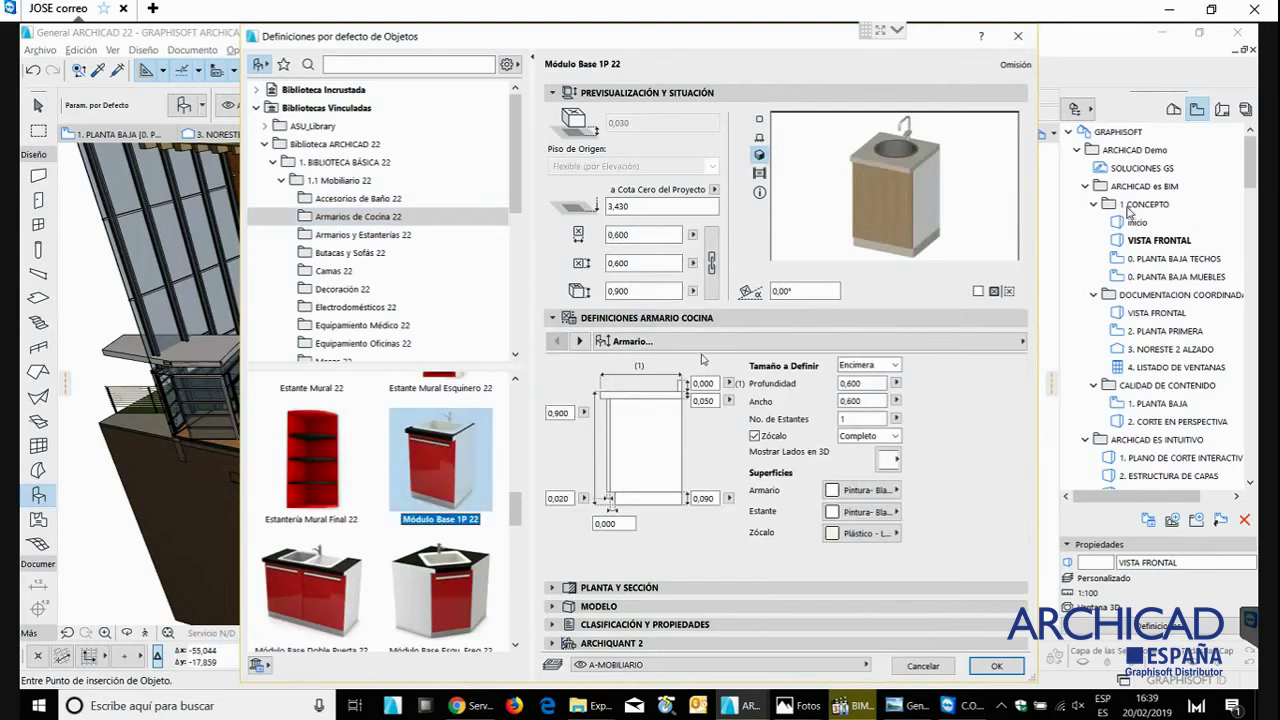
- On the sink unit's Armario settings page, try Armario for Tamaño a Definir and return it to Encimera
left_click(1022, 341)
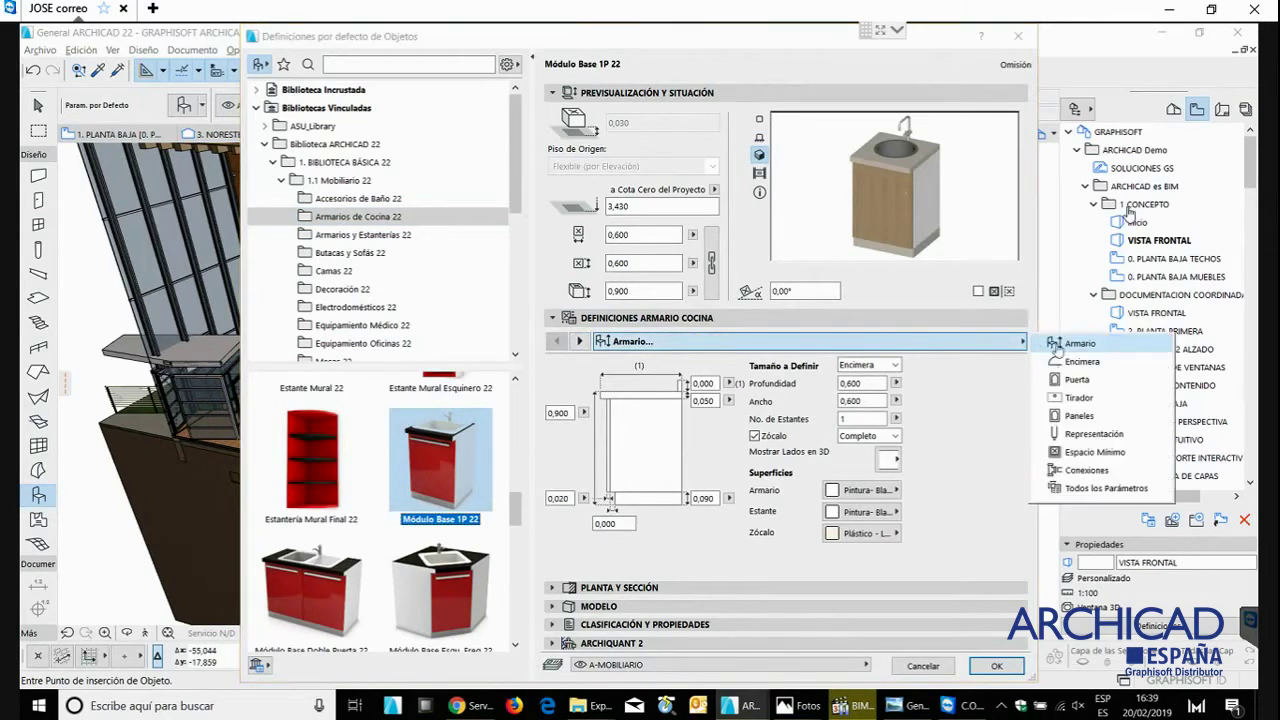
left_click(1090, 349)
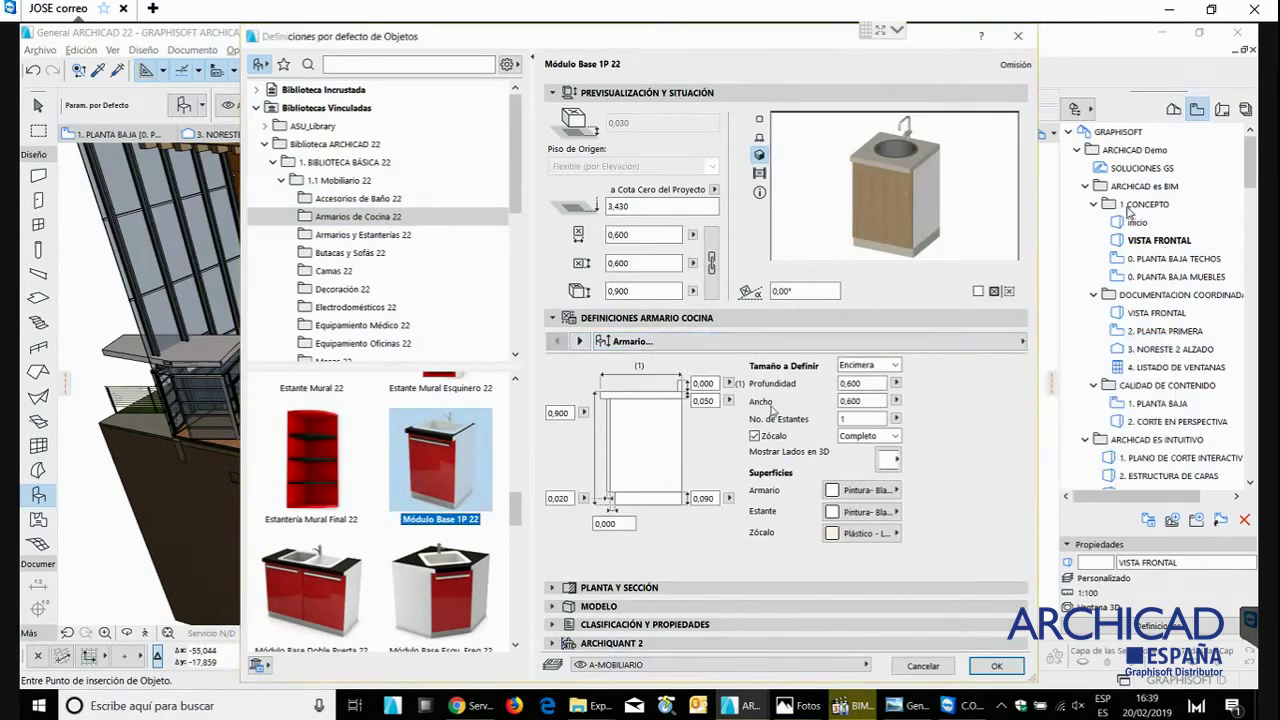
left_click(895, 366)
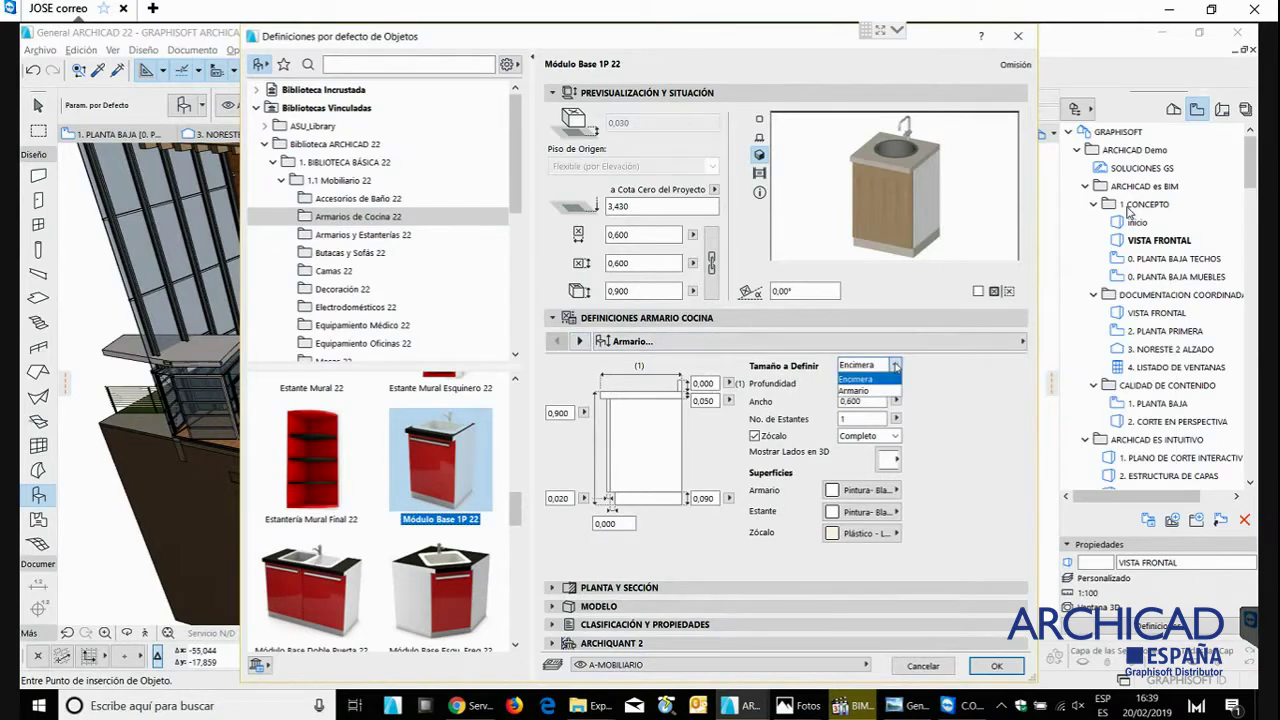
left_click(866, 391)
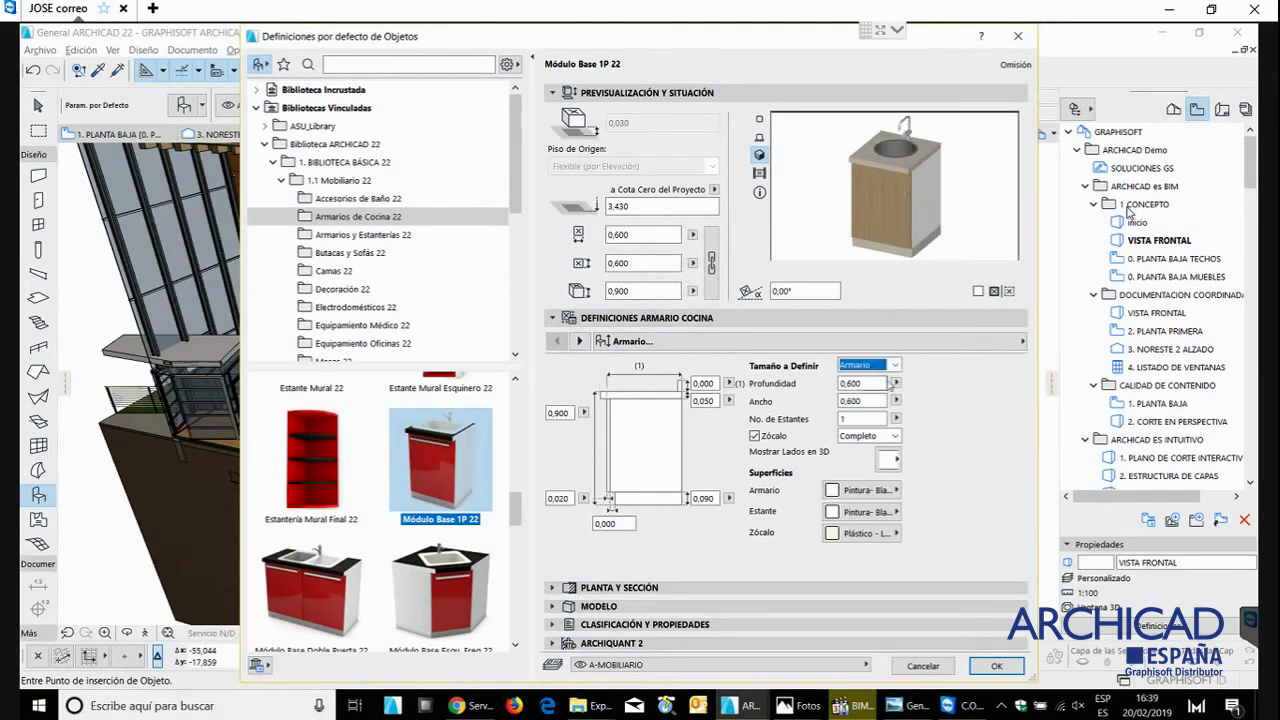
left_click(868, 365)
left_click(876, 379)
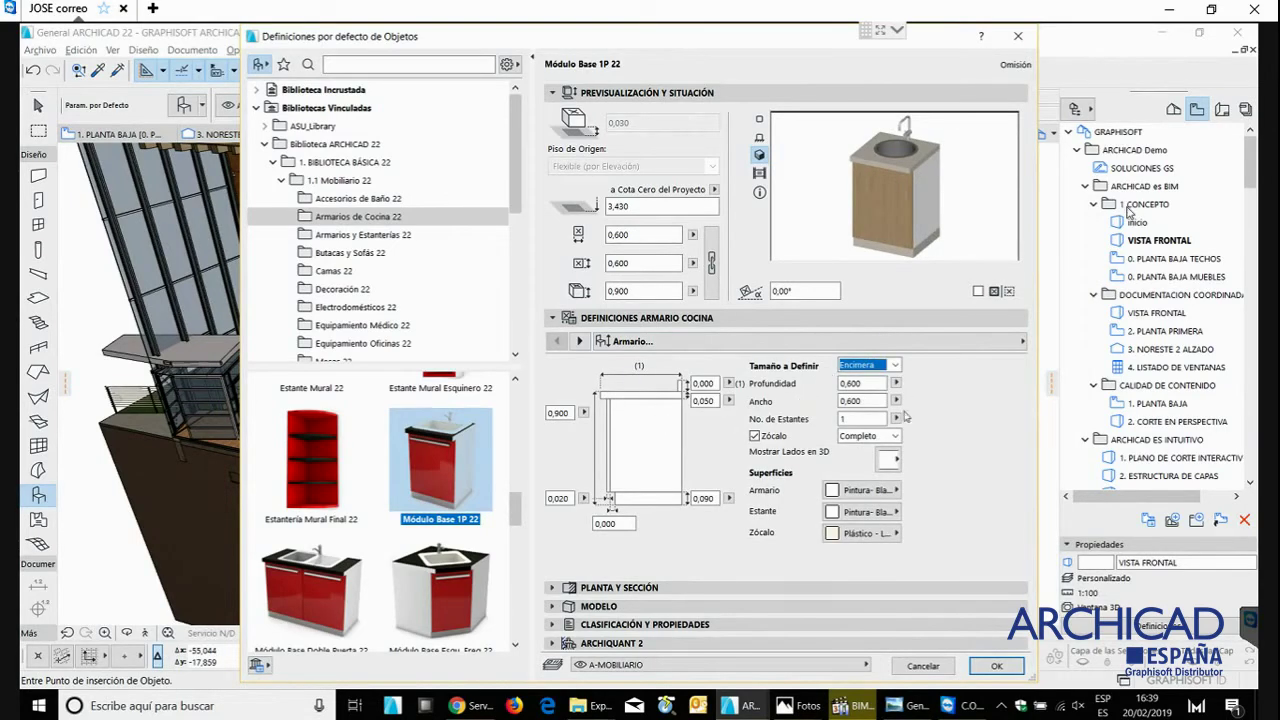
- Try Tejas - Francesas Rojo on the sink unit's Zócalo surface and replace it with Pintura - Cadmio Naranja
left_click(861, 537)
left_click(746, 443)
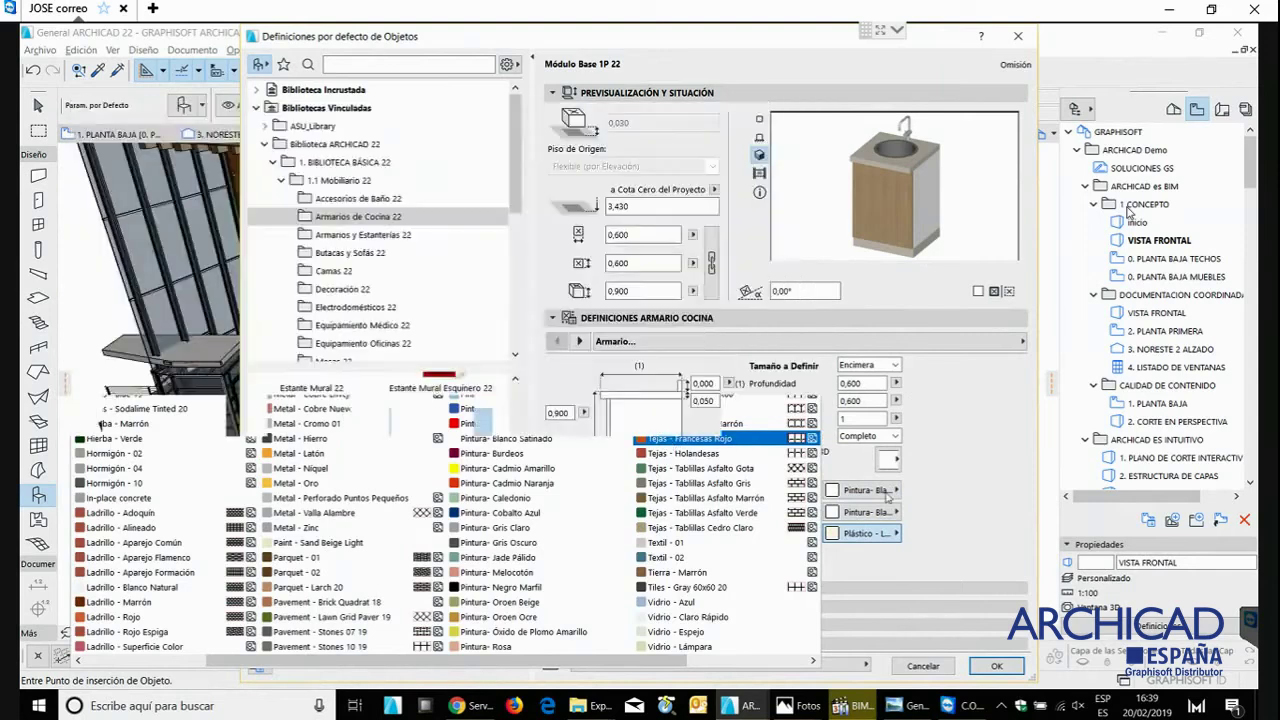
left_click(886, 492)
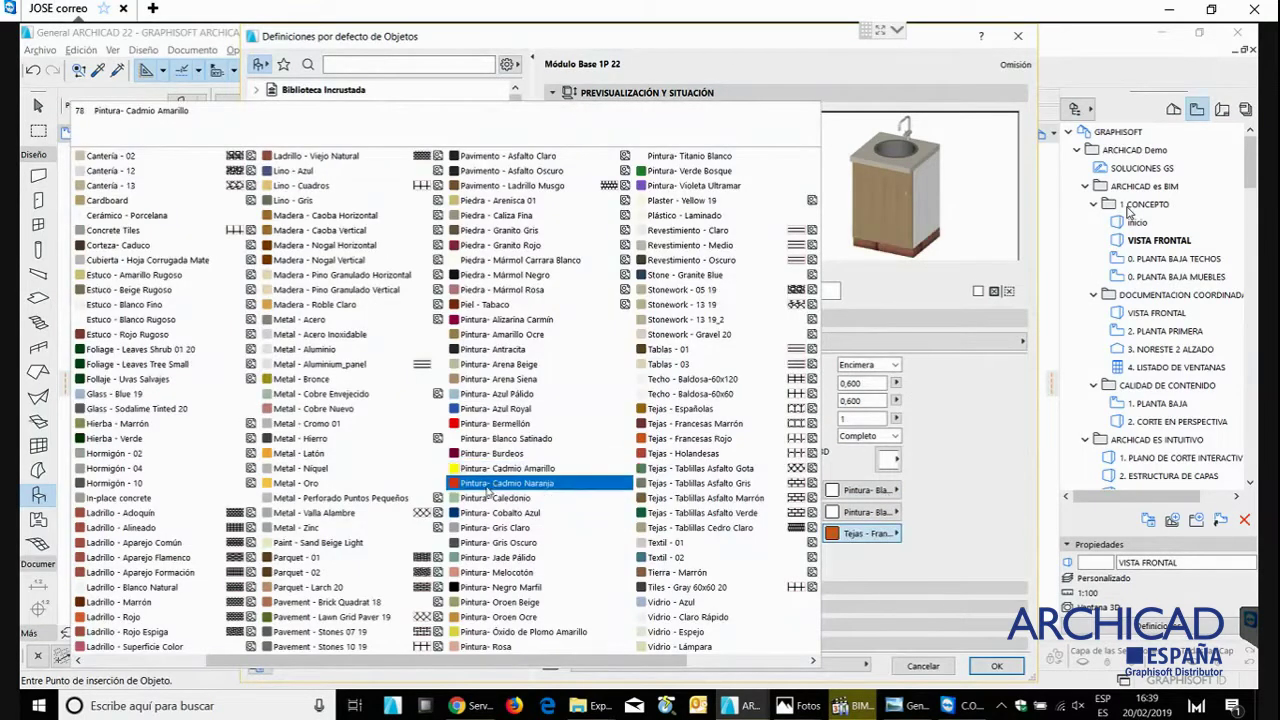
left_click(567, 488)
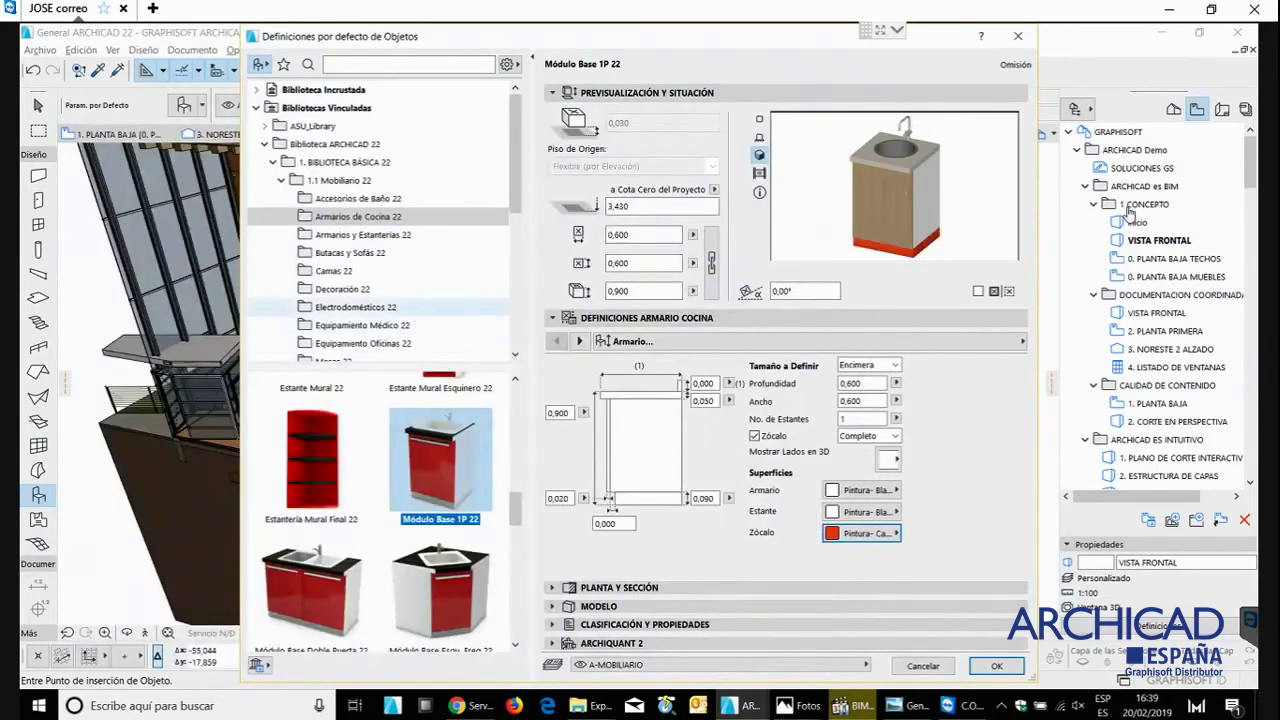
- On the Armario settings page, set the sink unit's overall height to 1,23
left_click(579, 341)
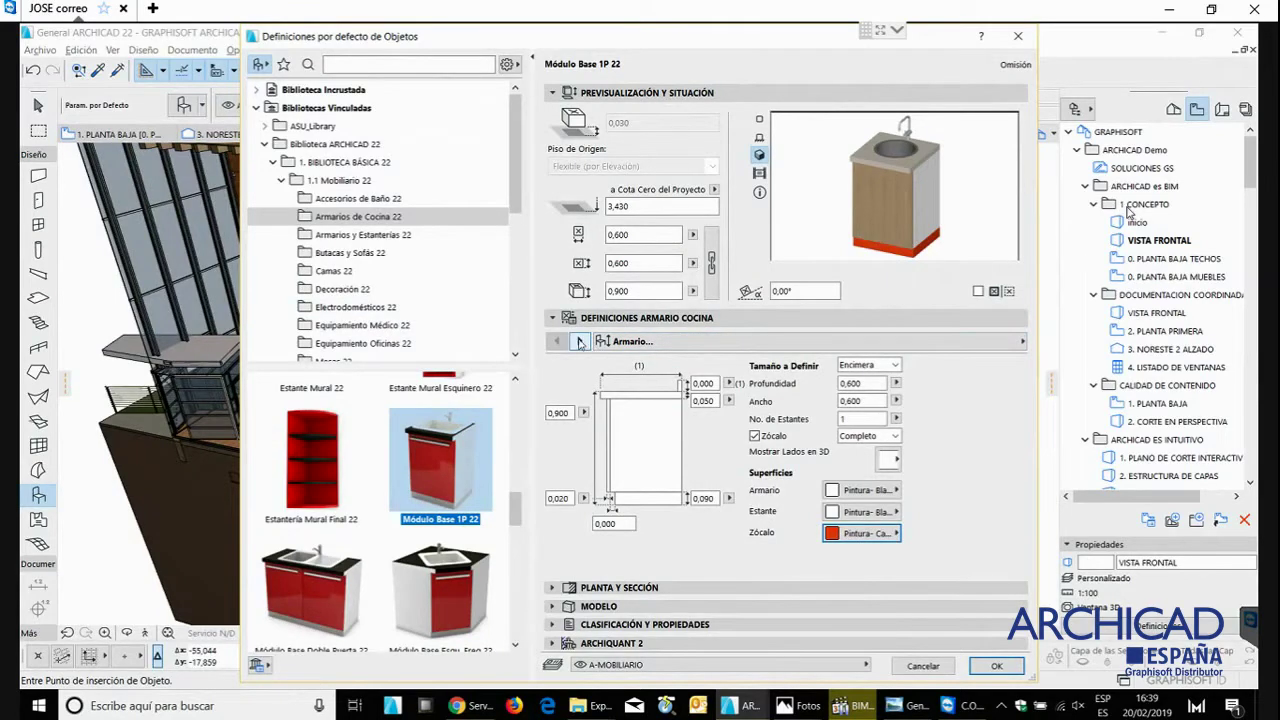
left_click(557, 341)
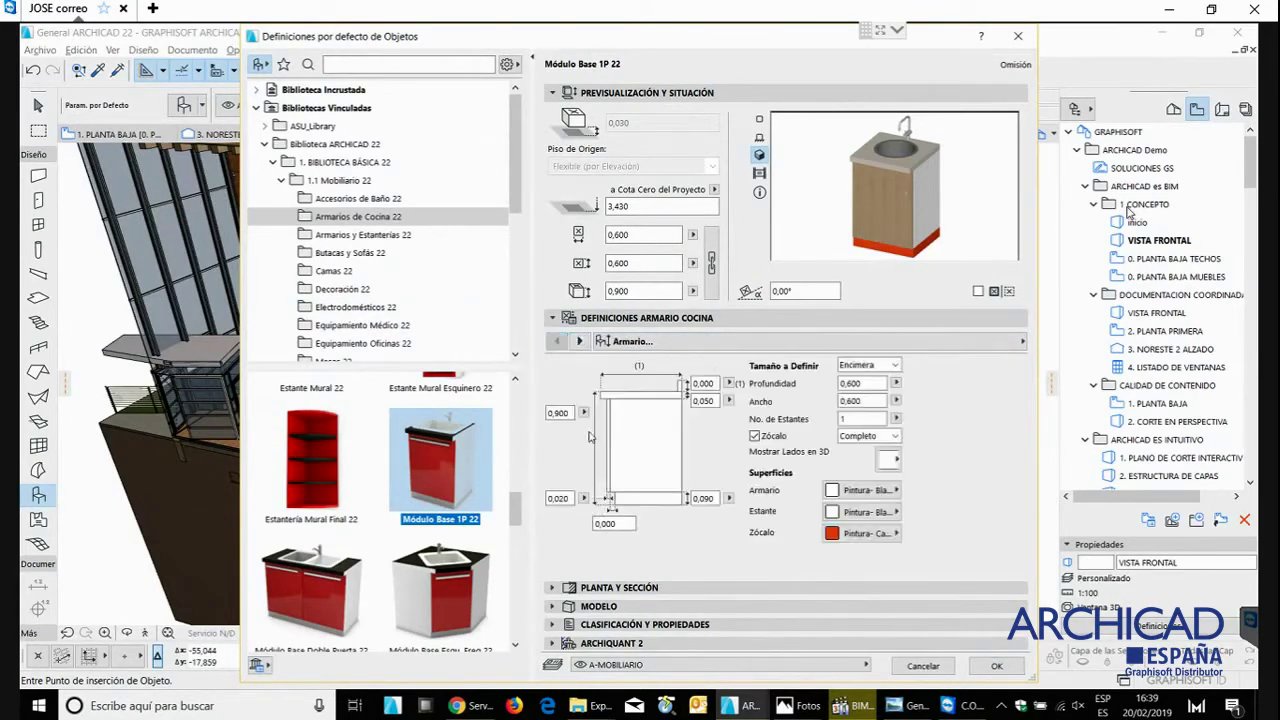
left_click(568, 413)
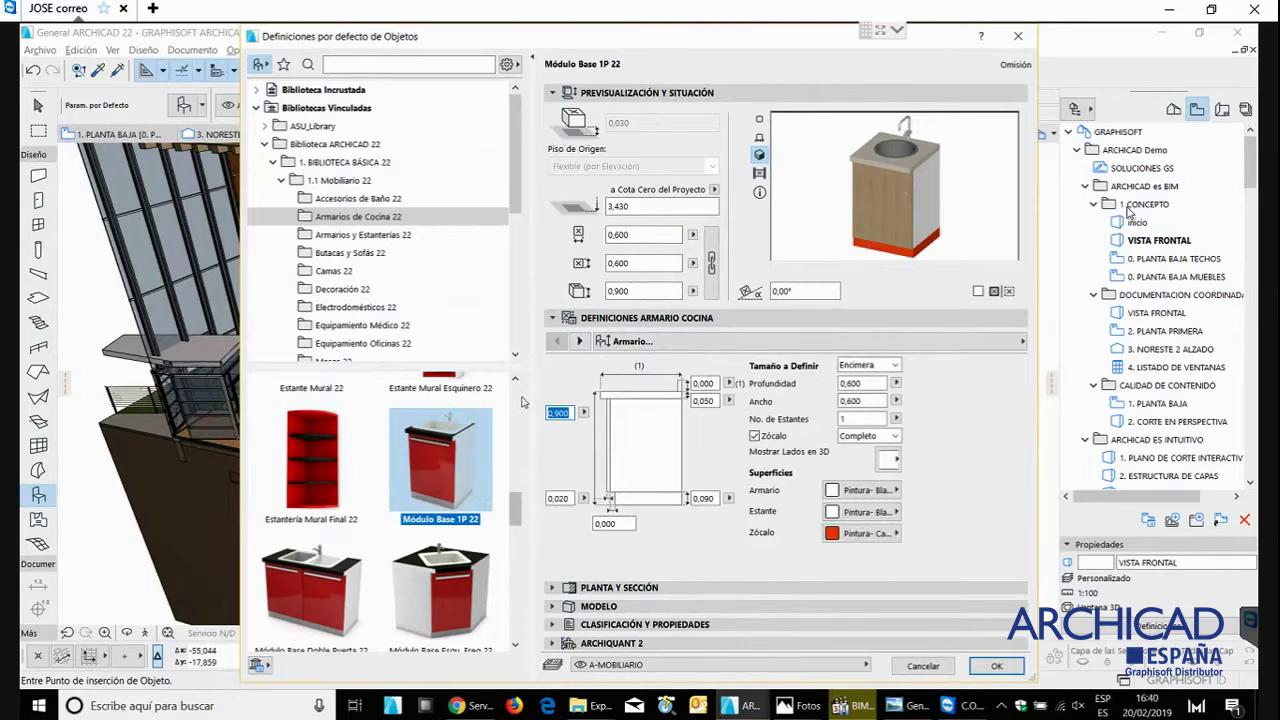
type("1,23")
key("Return")
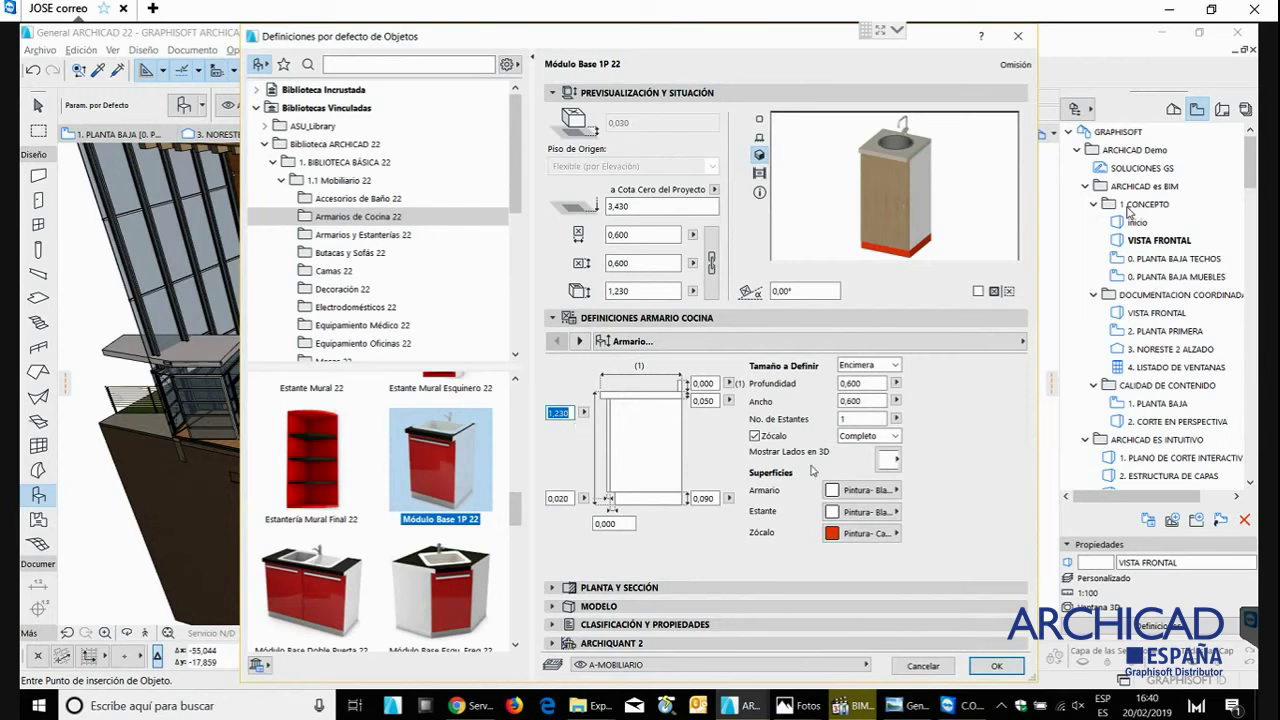
- Examine the other editable dimensions around the sink unit's section diagram
left_click(611, 522)
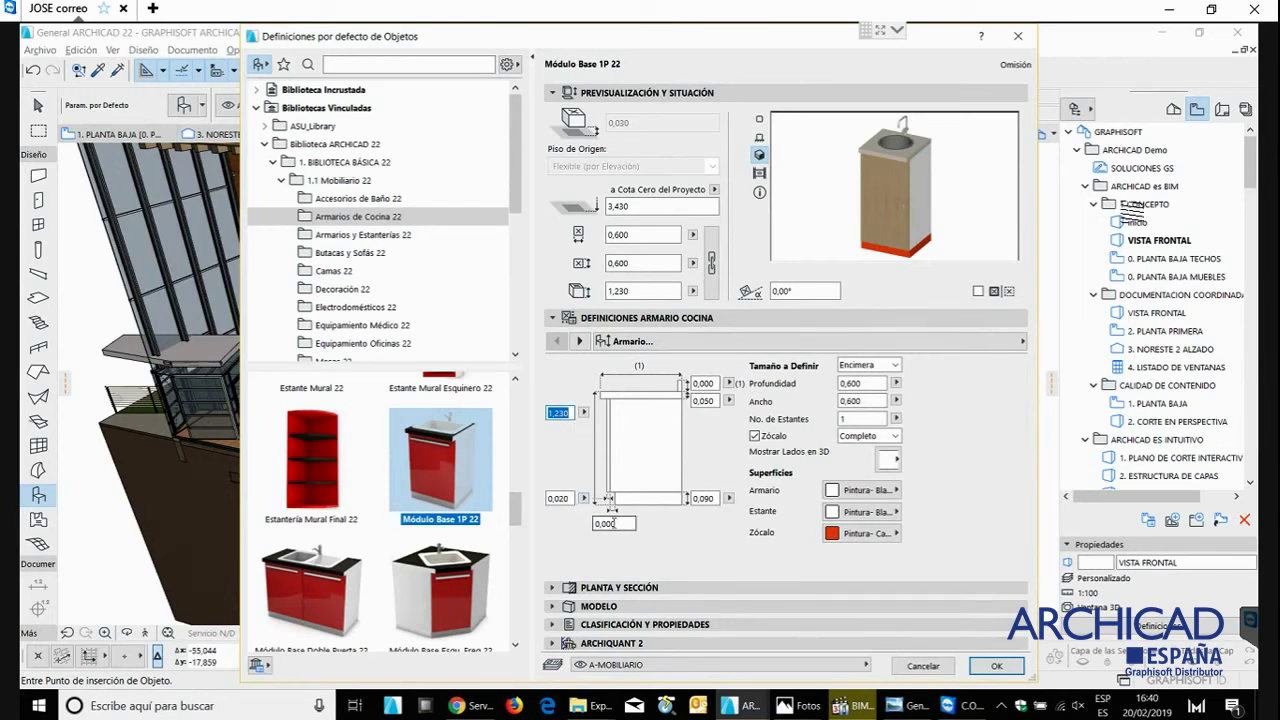
left_click(706, 383)
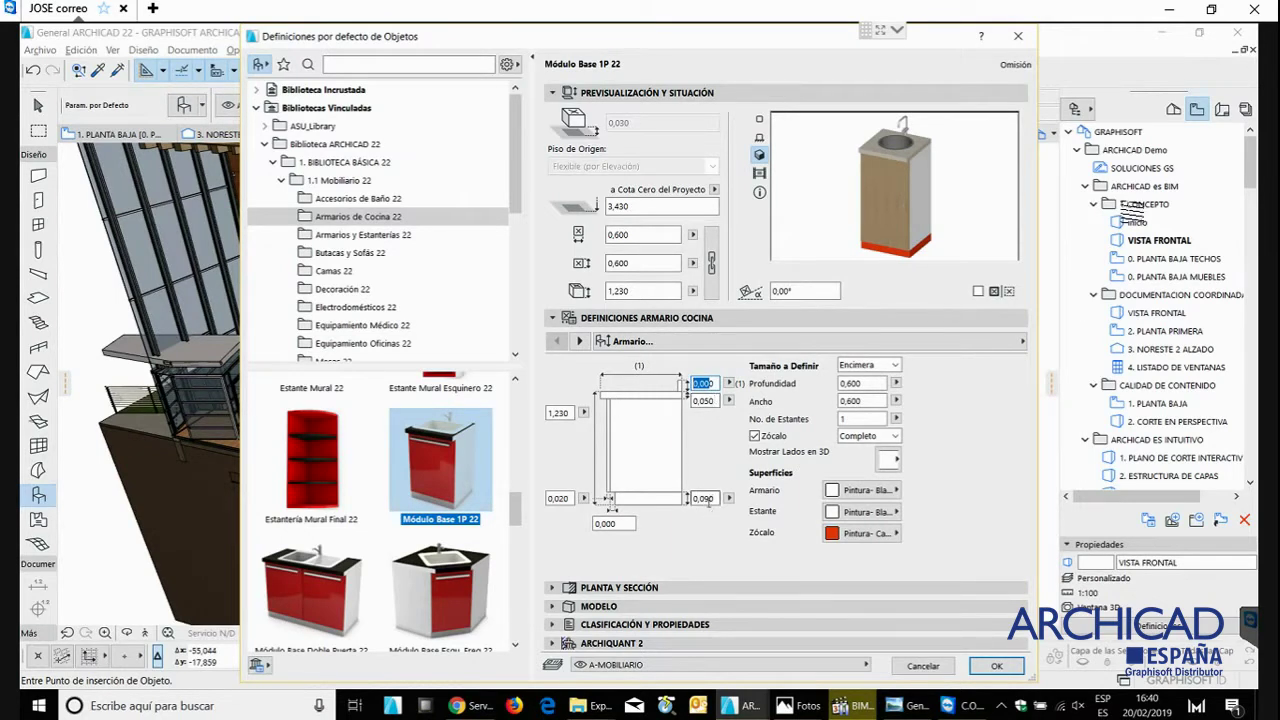
left_click(709, 500)
left_click(613, 522)
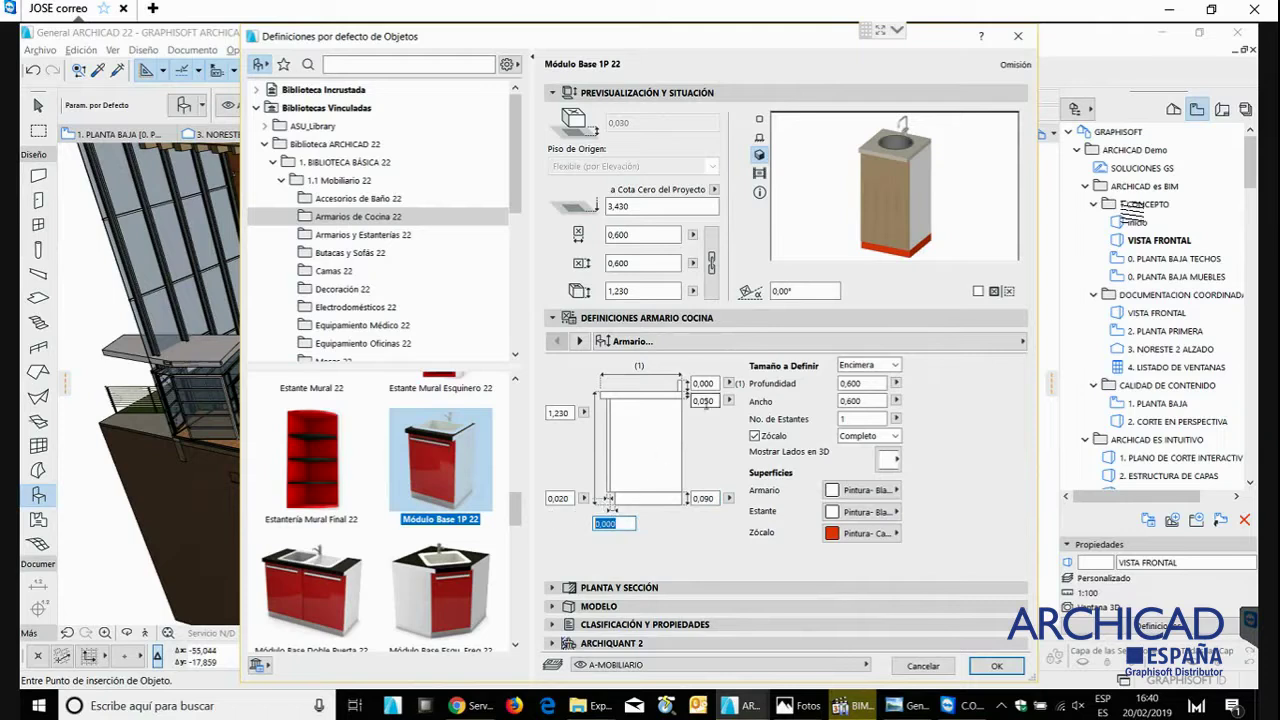
left_click(716, 399)
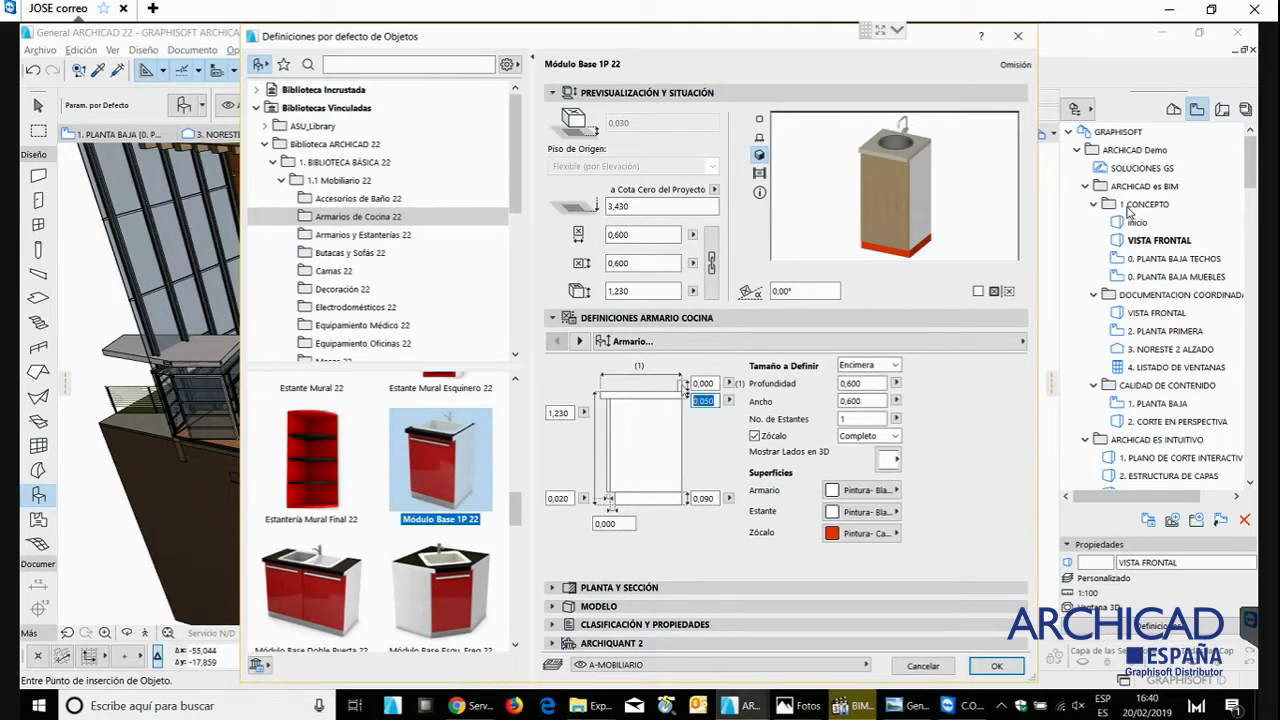
- On the Encimera settings page, choose a rectangular sink basin and the Estilo 6 tap for the sink unit
left_click(580, 342)
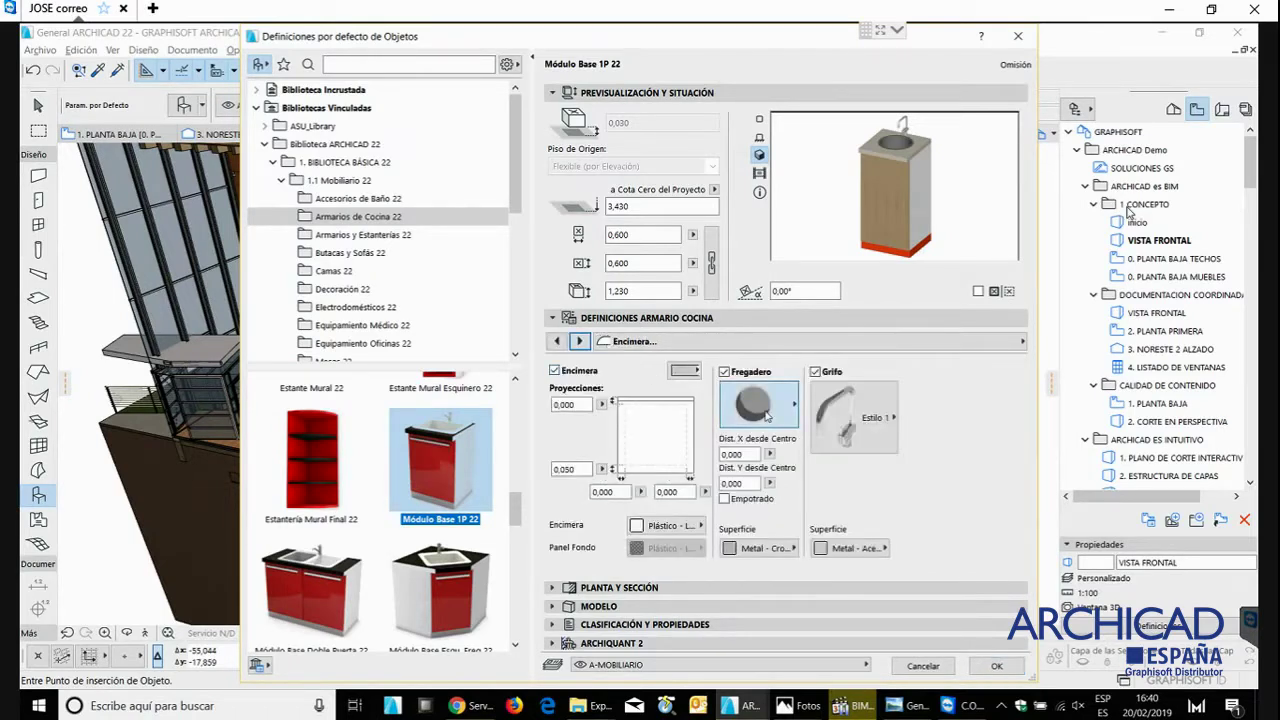
left_click(848, 428)
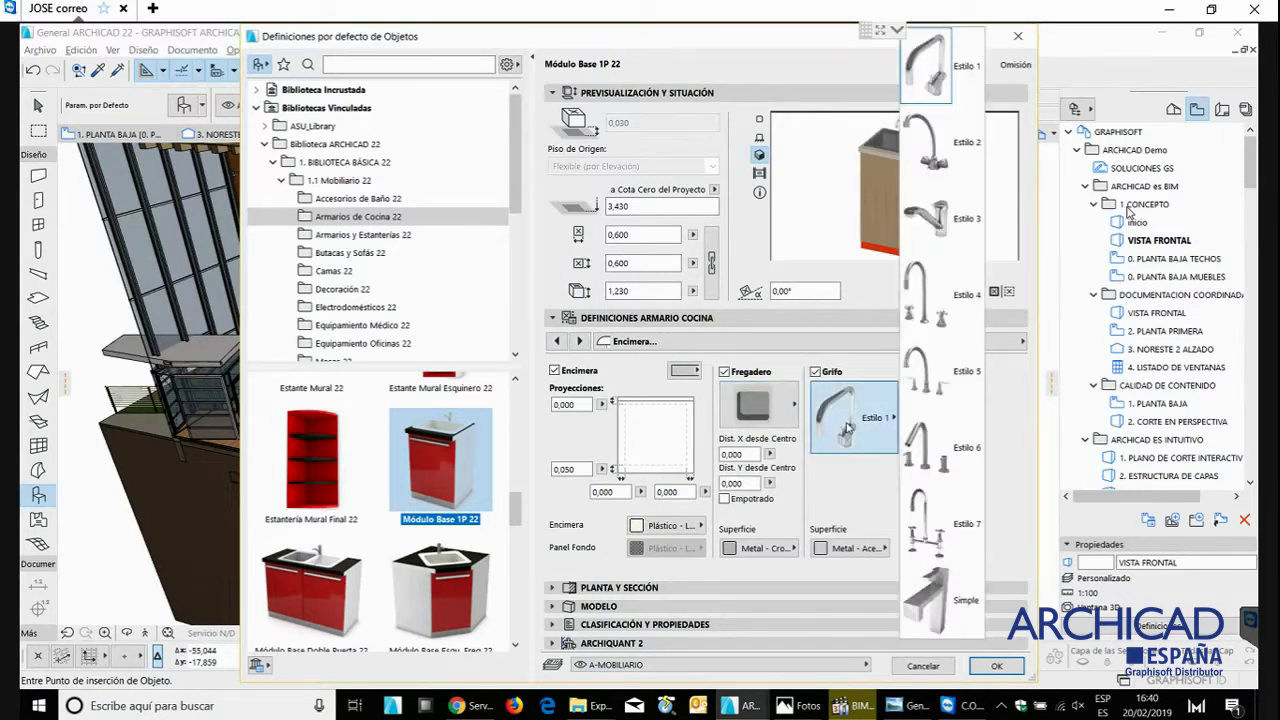
left_click(938, 447)
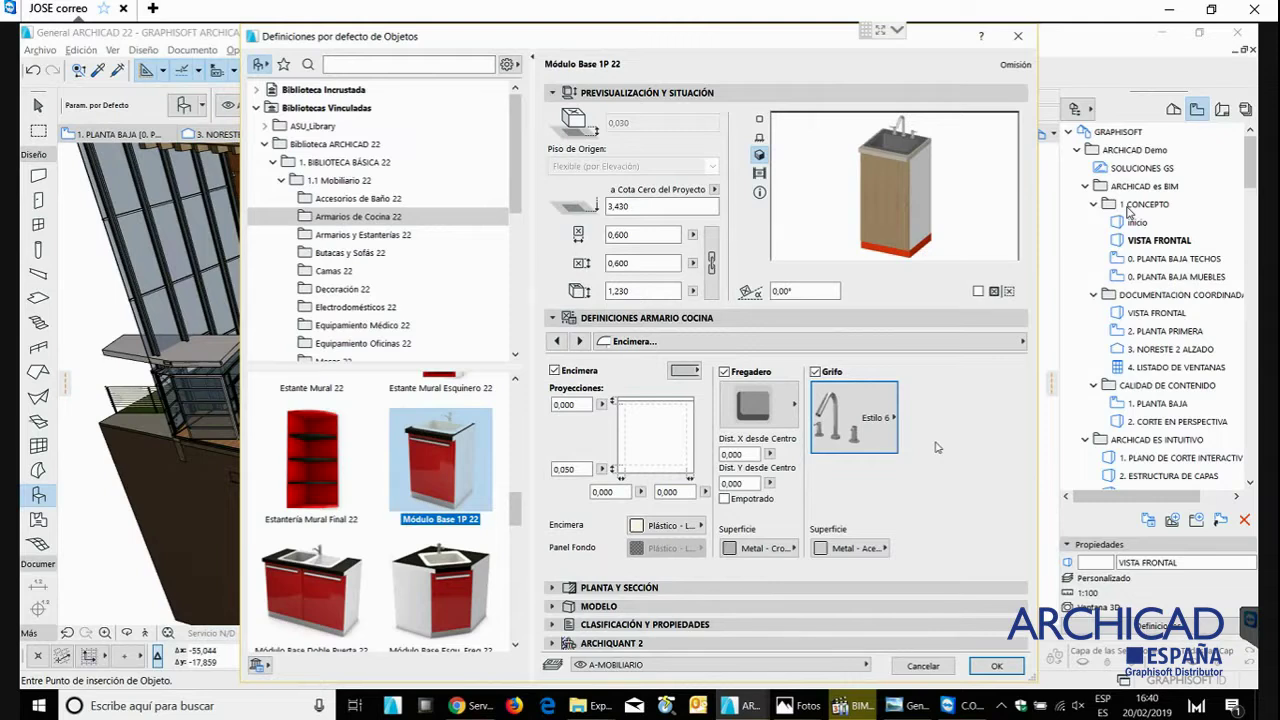
- Review the sink unit's classification and properties, and discard the default object settings
left_click(608, 624)
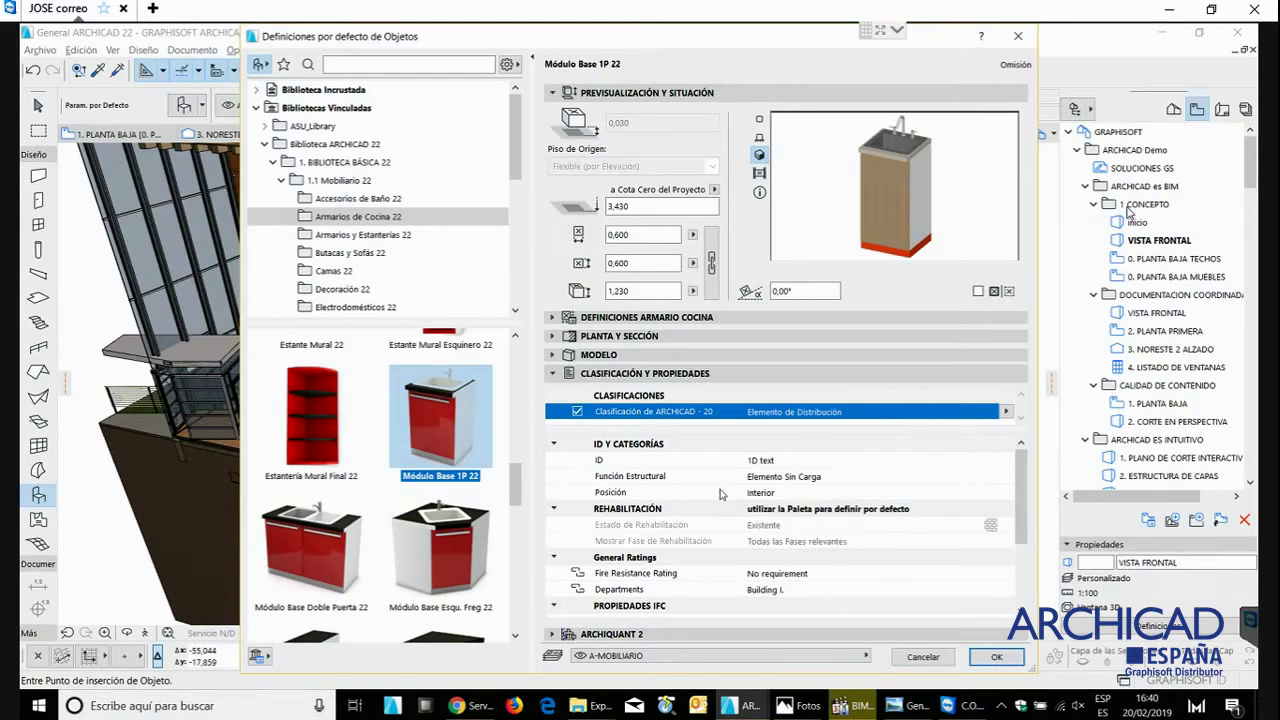
left_click(923, 657)
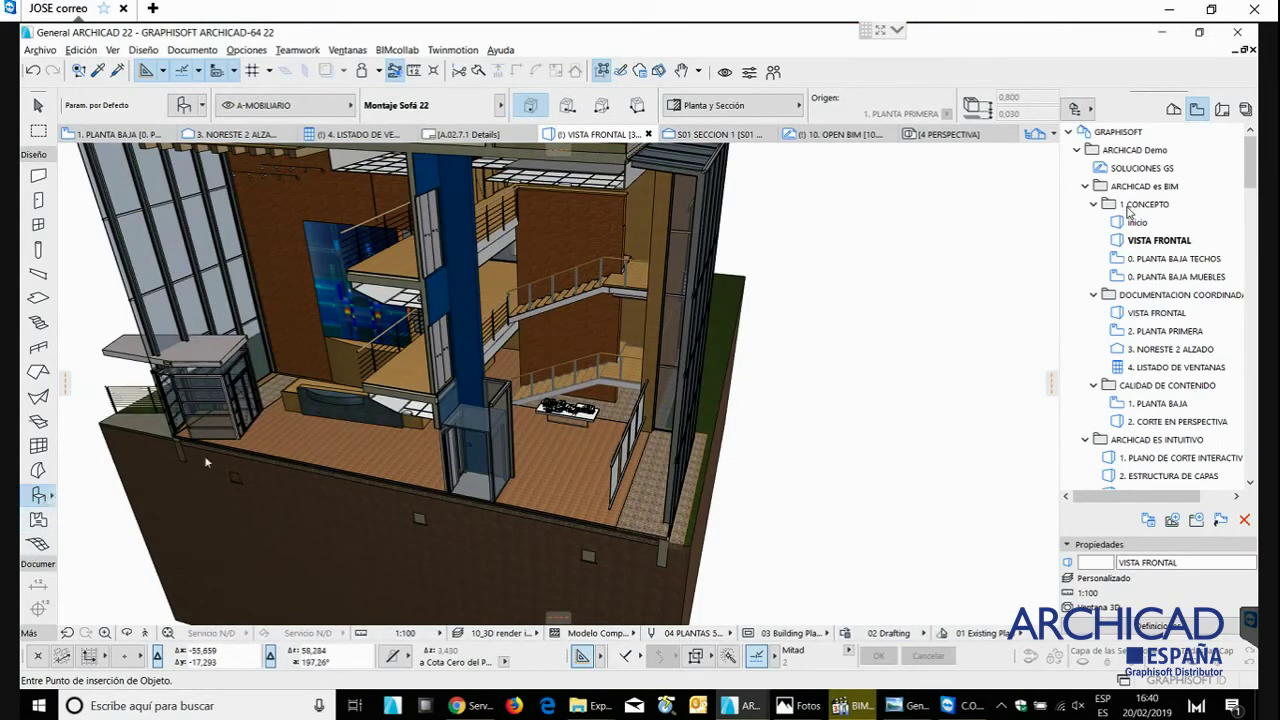
- Preview the default Montaje Sofá 22 set in plan, elevation and 3D, and place it on the ground floor beside the building-model table
double_click(40, 495)
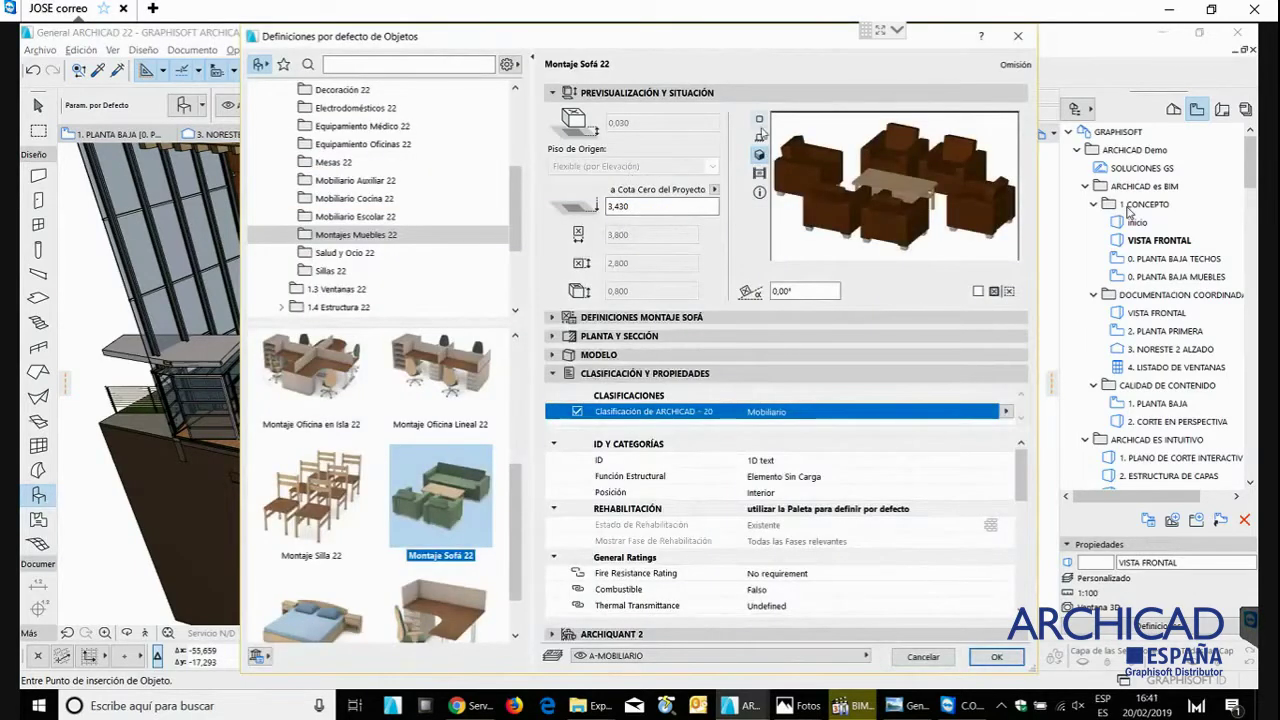
left_click(759, 119)
left_click(759, 137)
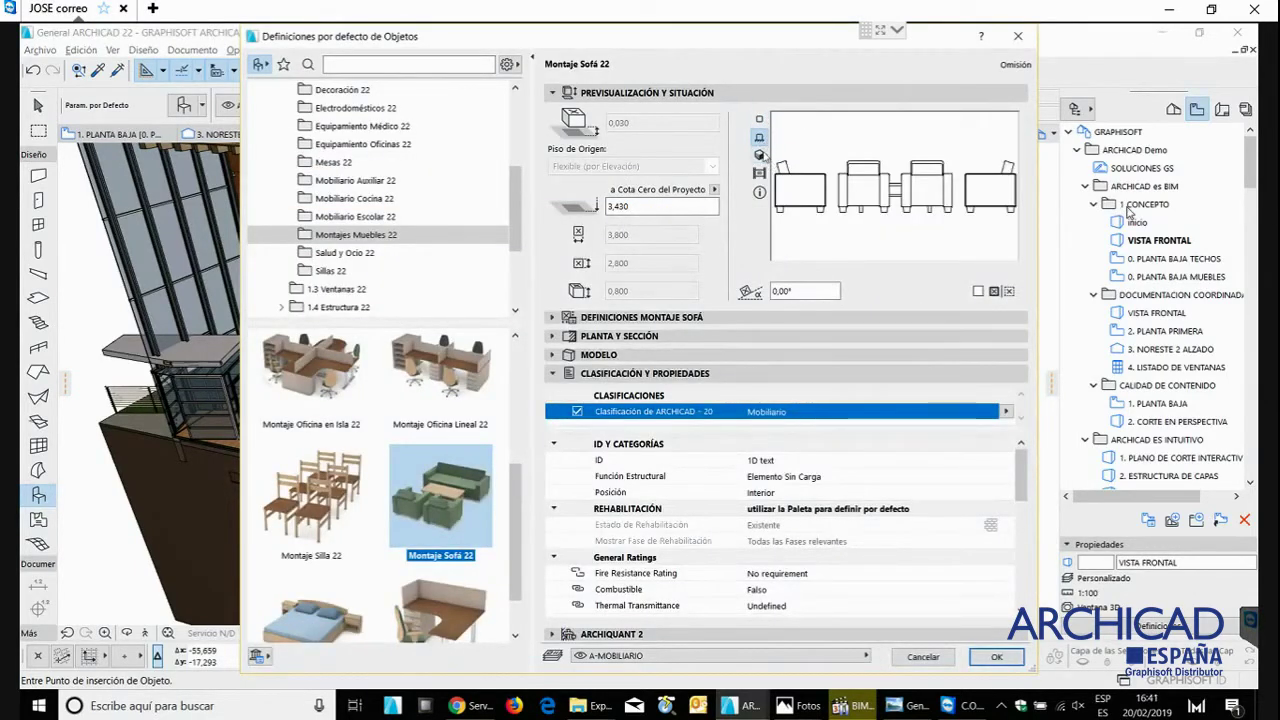
left_click(759, 155)
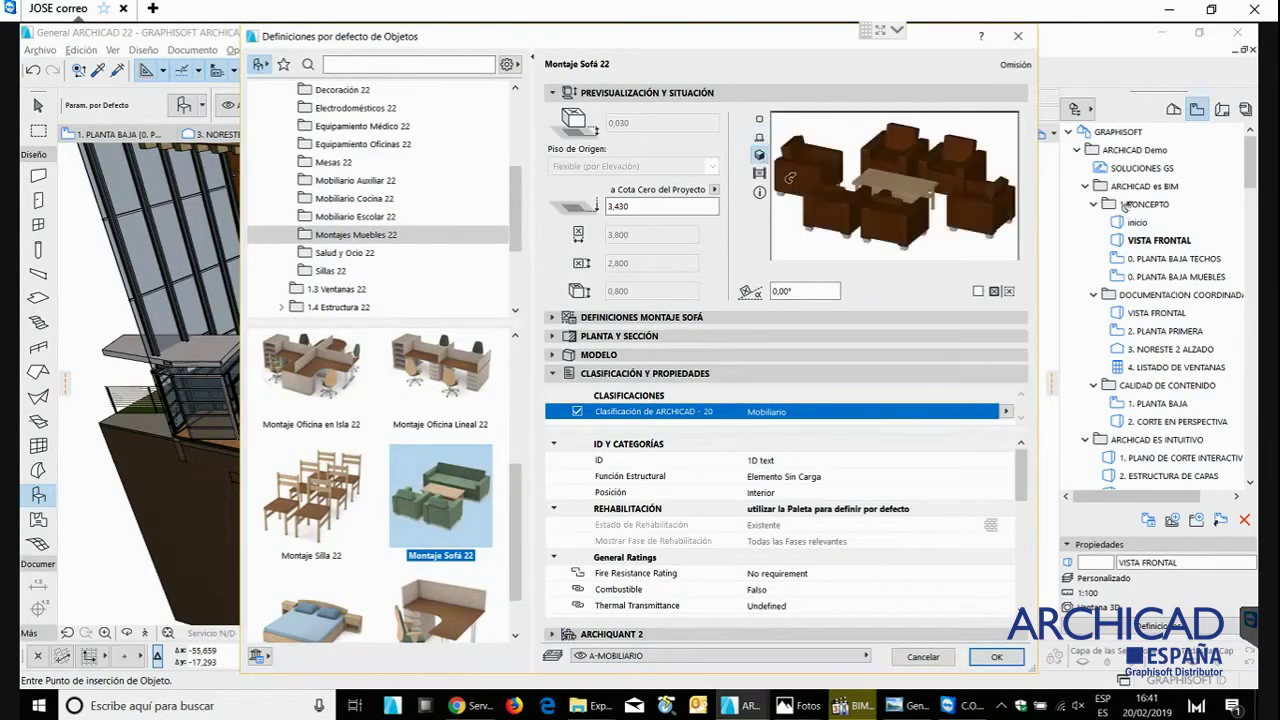
left_click(759, 119)
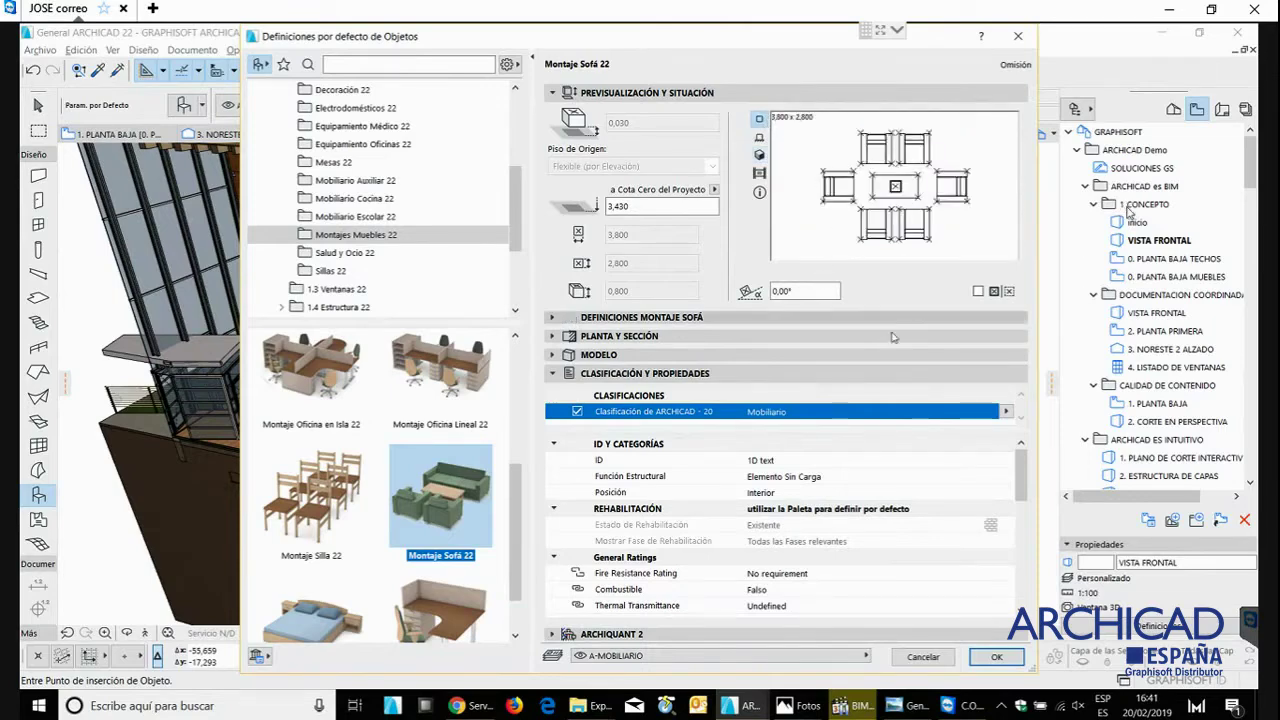
left_click(996, 656)
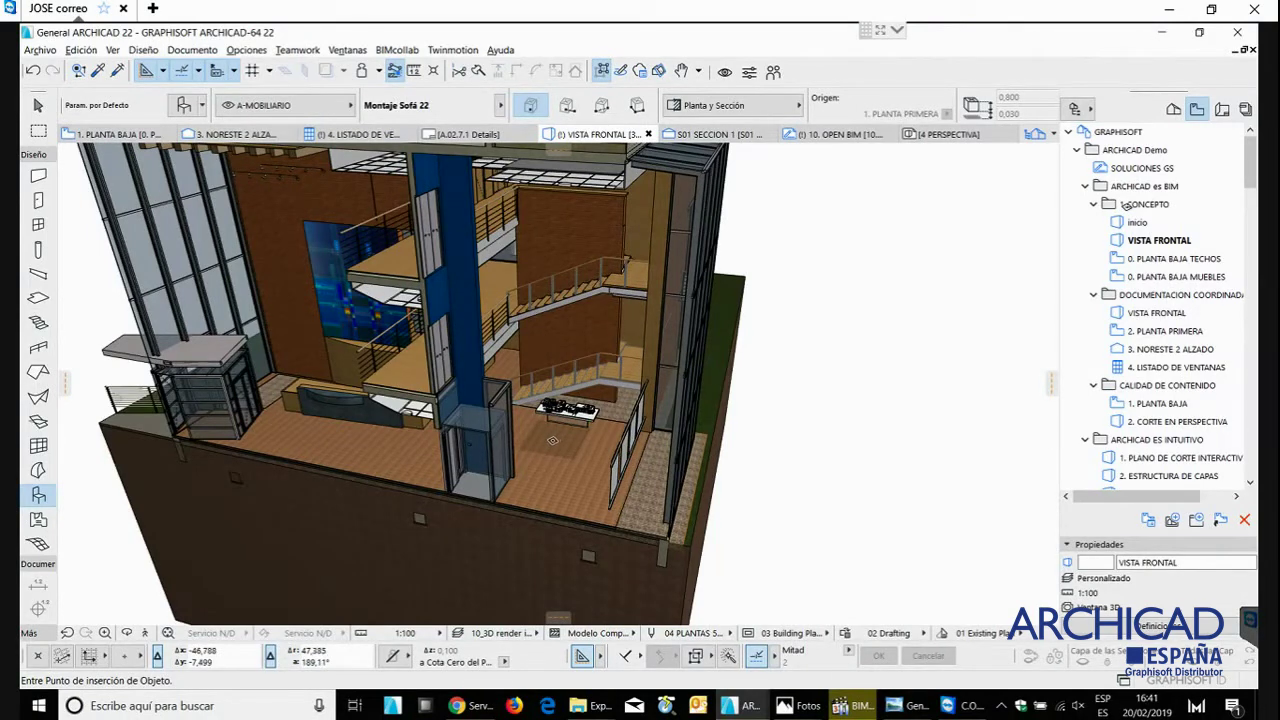
left_click(552, 440)
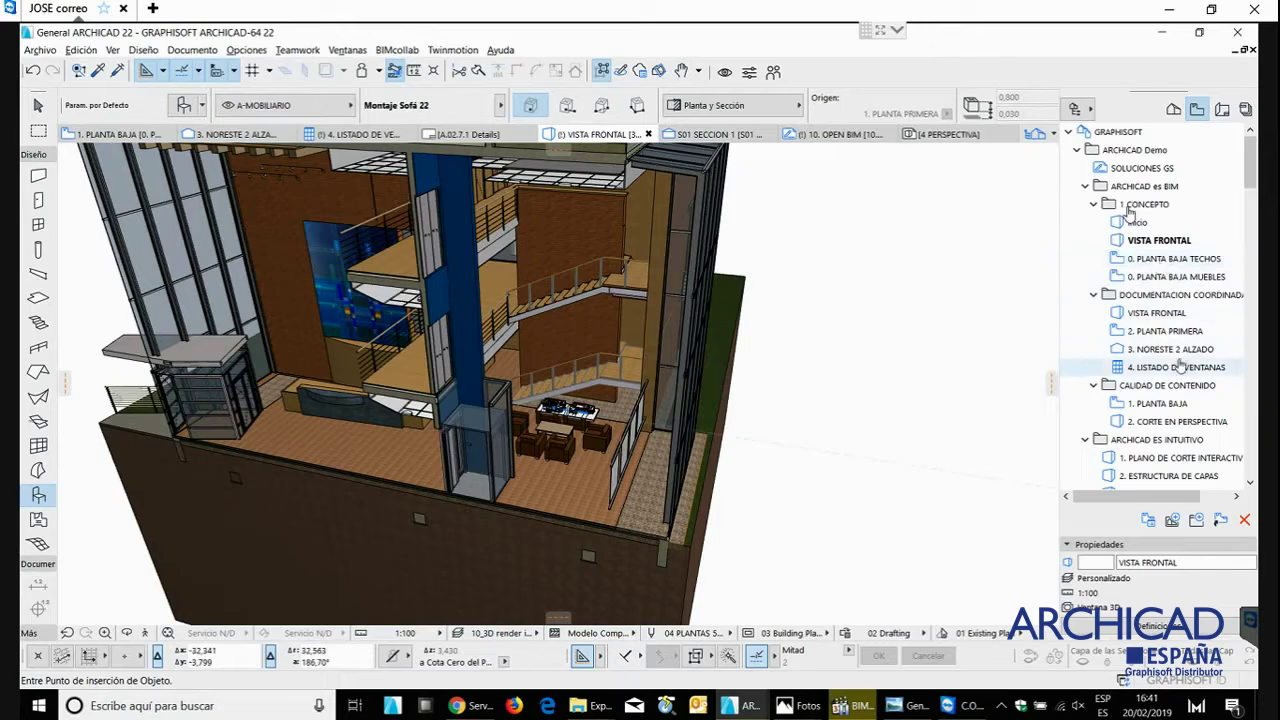
- In the 1. PLANTA BAJA view under CALIDAD DE CONTENIDO, move the sofa set clear of the building-model table
scroll(1153, 392, "down", 1)
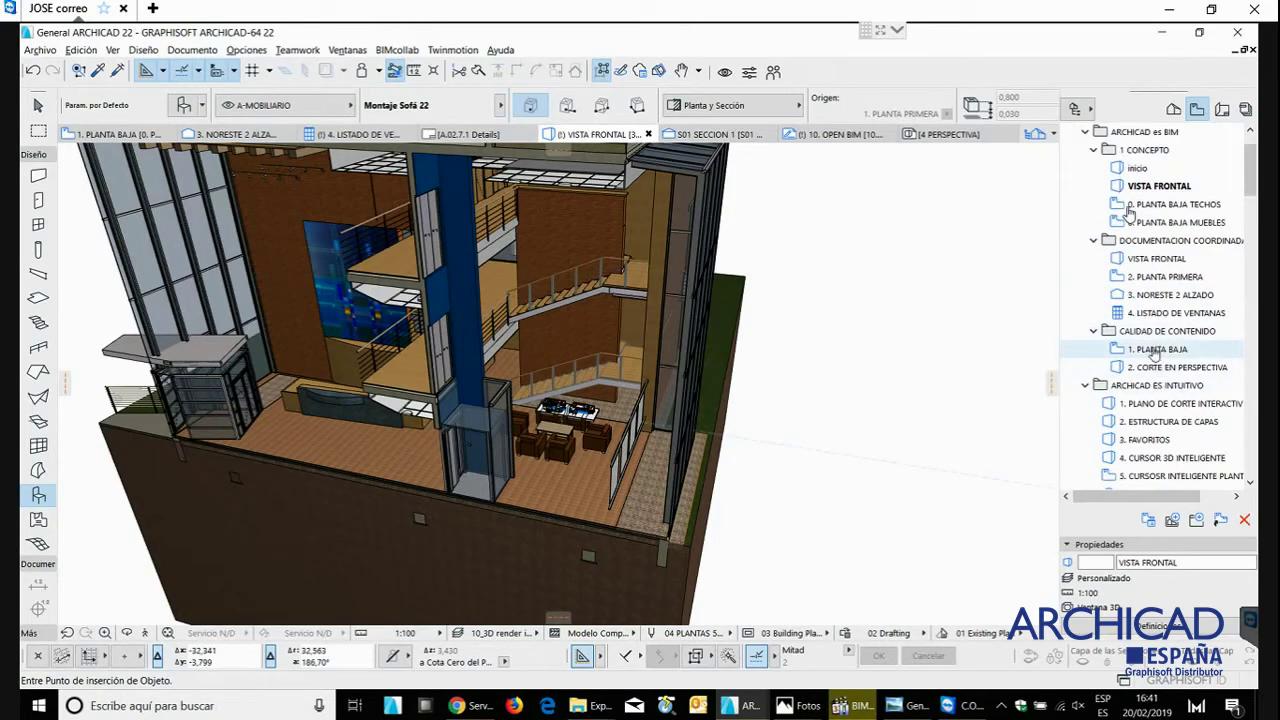
double_click(1155, 349)
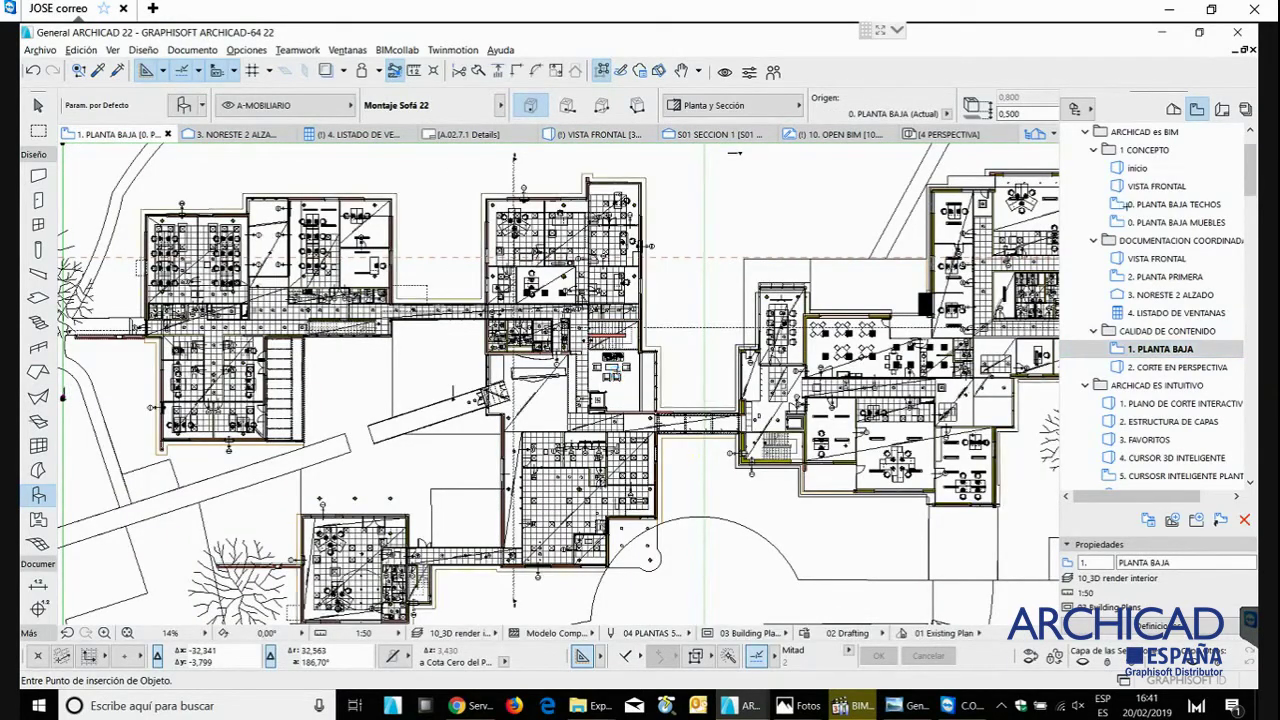
left_click(613, 372)
scroll(613, 373, "up", 10)
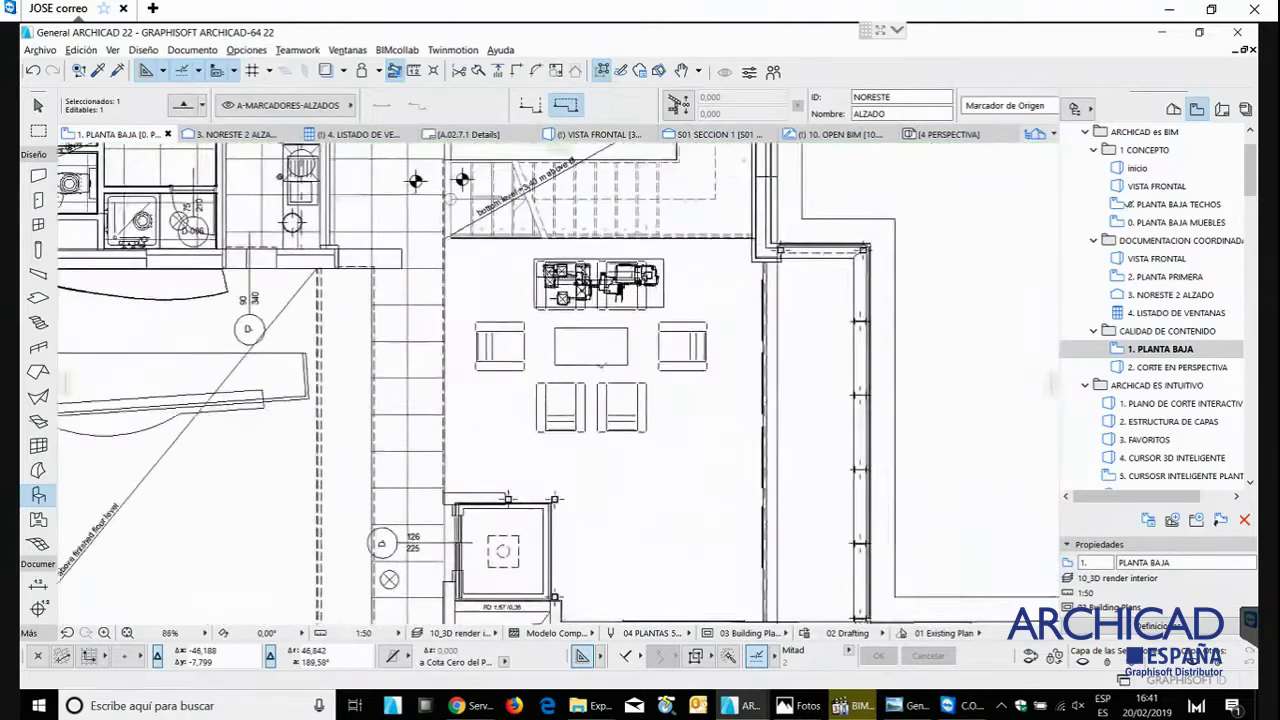
left_click(597, 351)
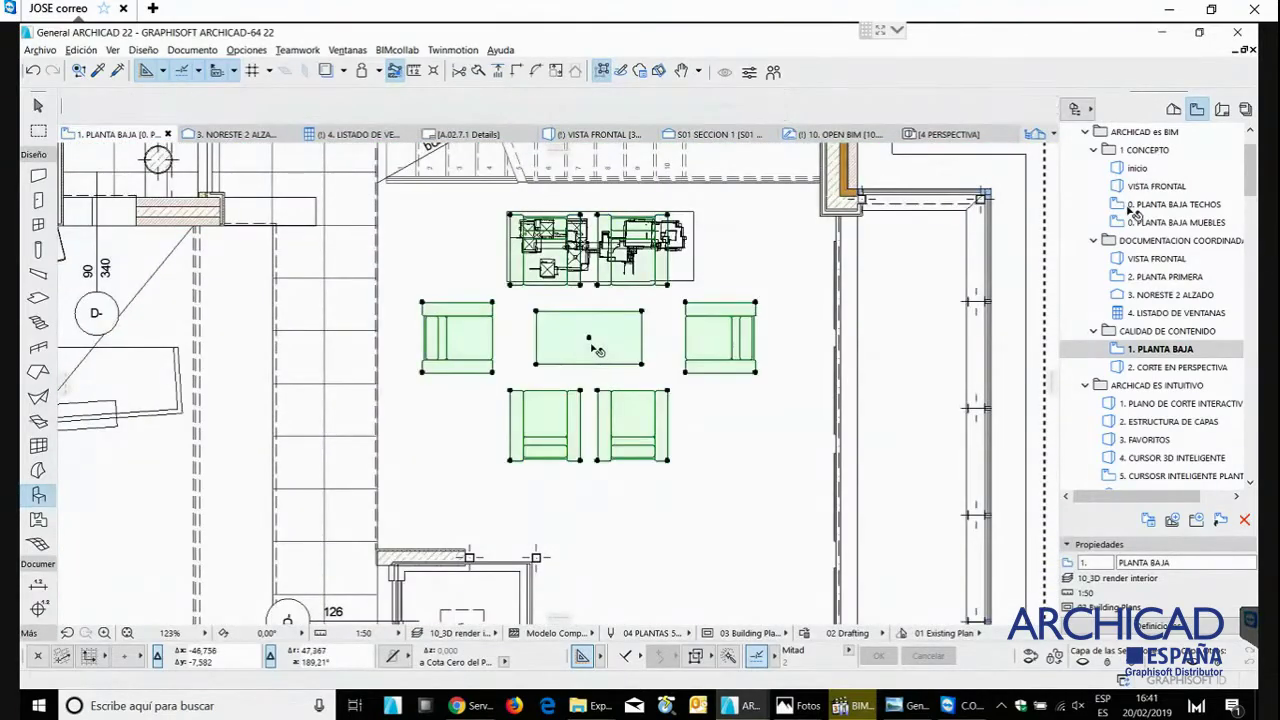
left_click_drag(589, 344, 657, 440)
left_click(657, 440)
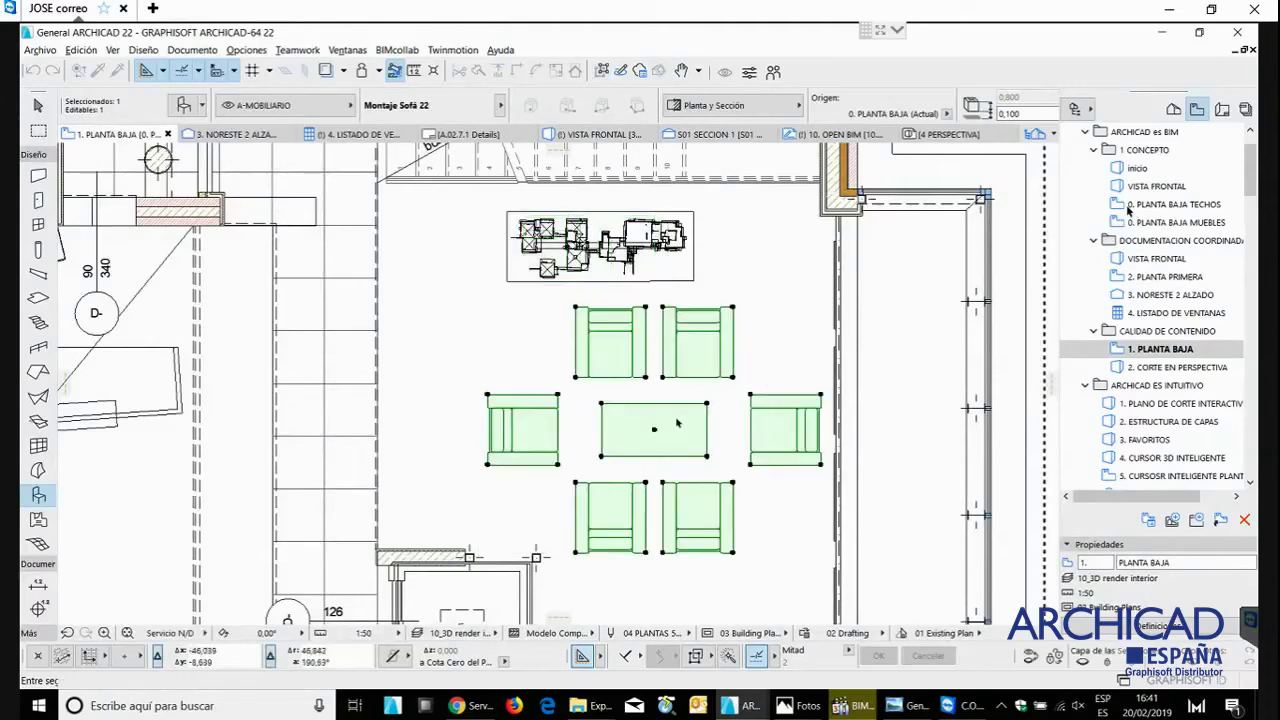
key("Escape")
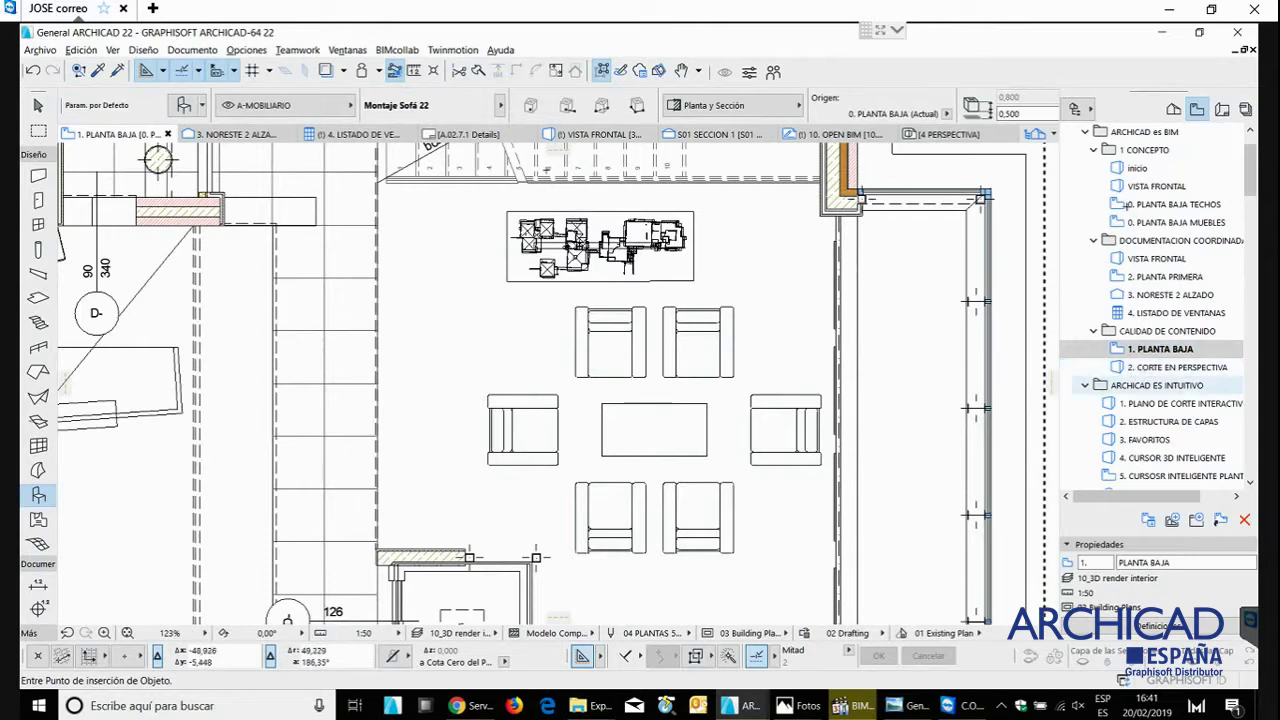
- Return to the VISTA FRONTAL 3D view and inspect the repositioned sofa set and the cut-open building
left_click(598, 135)
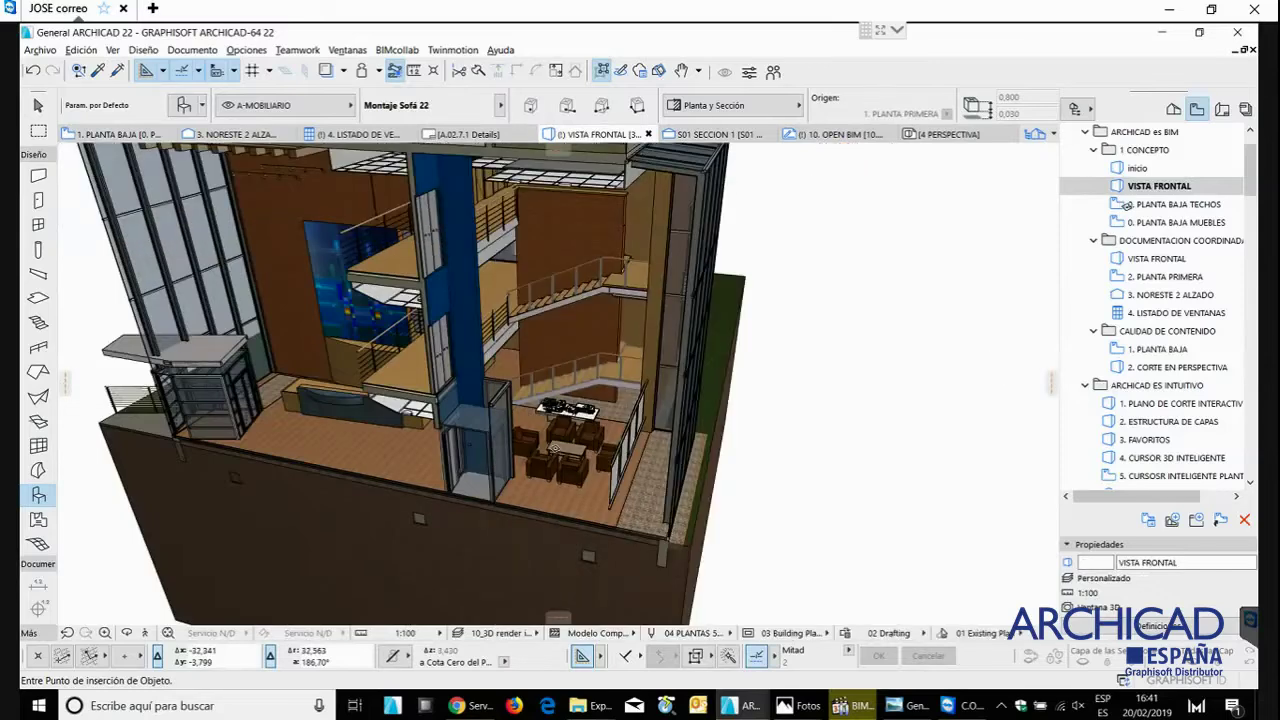
scroll(581, 449, "up", 6)
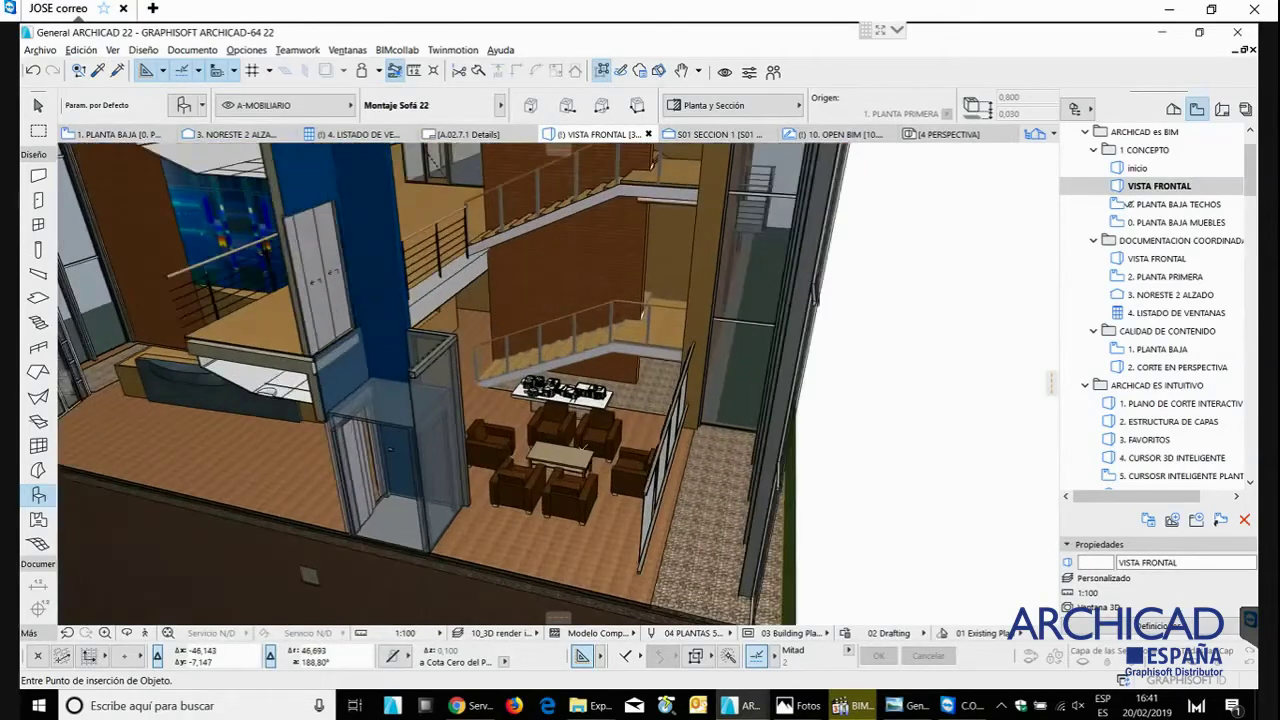
scroll(581, 449, "up", 4)
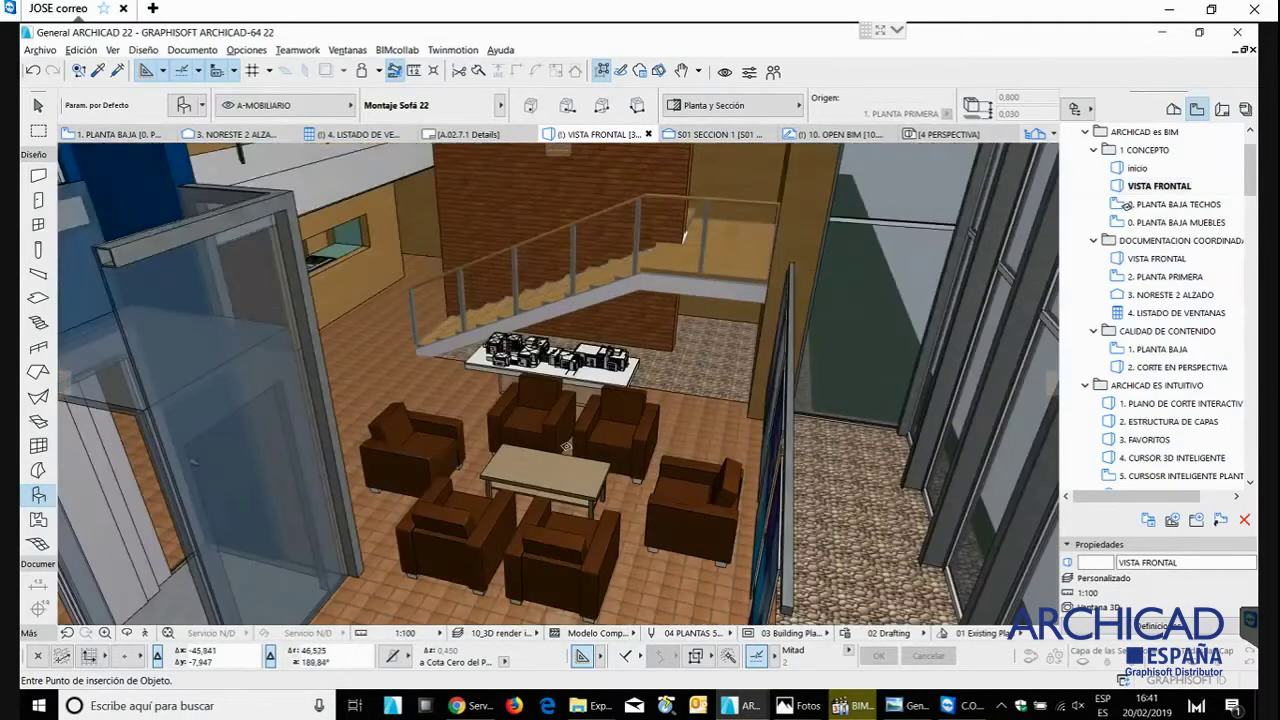
scroll(538, 426, "down", 2)
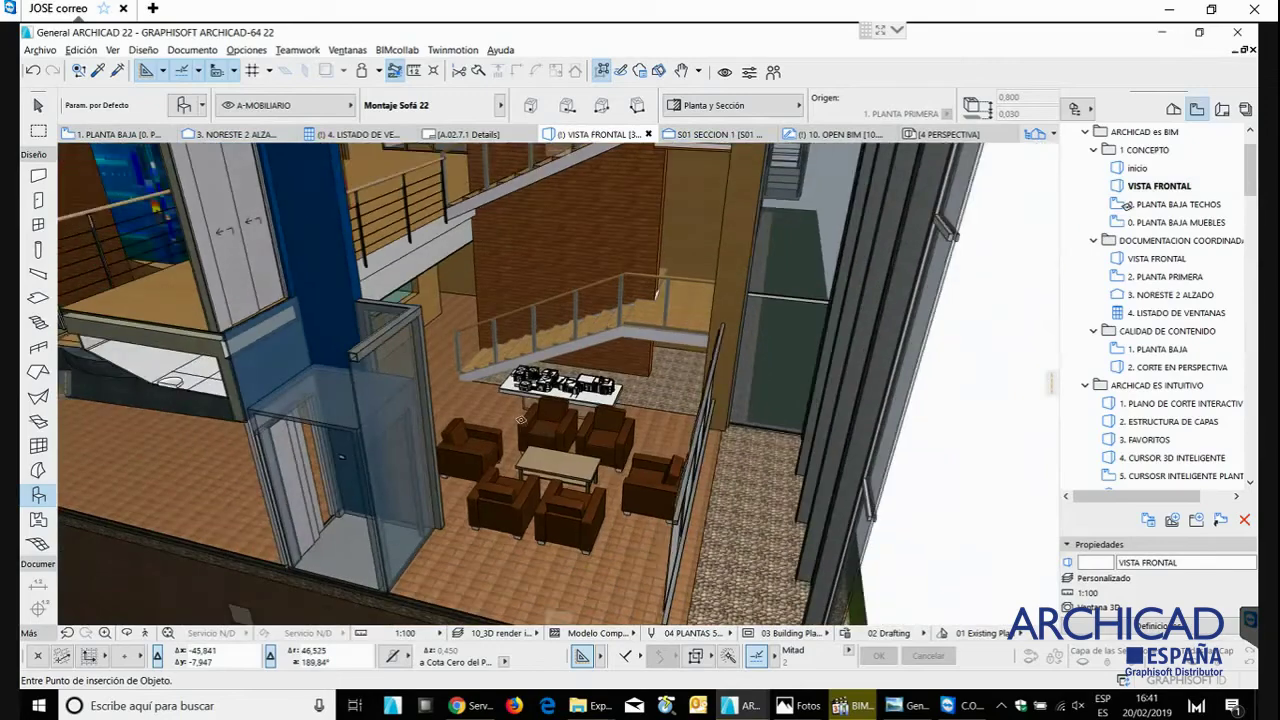
scroll(521, 420, "down", 10)
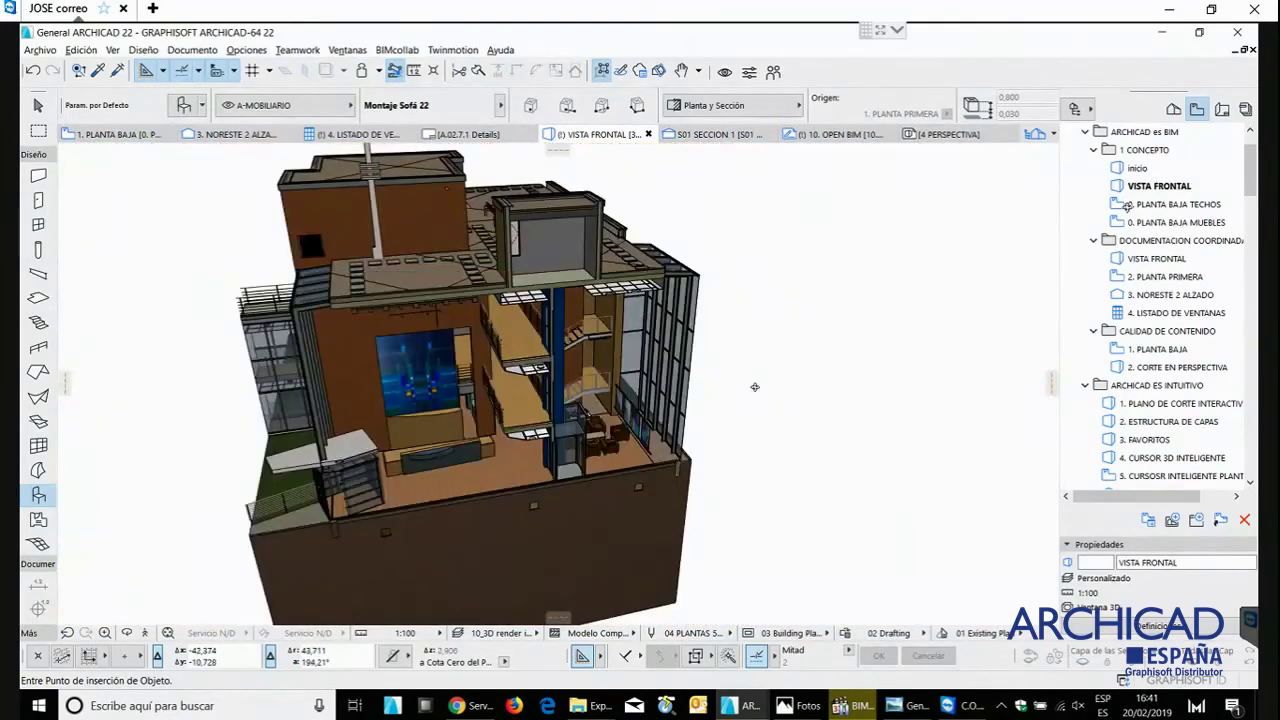
middle_click_drag(755, 387, 836, 325, "shift")
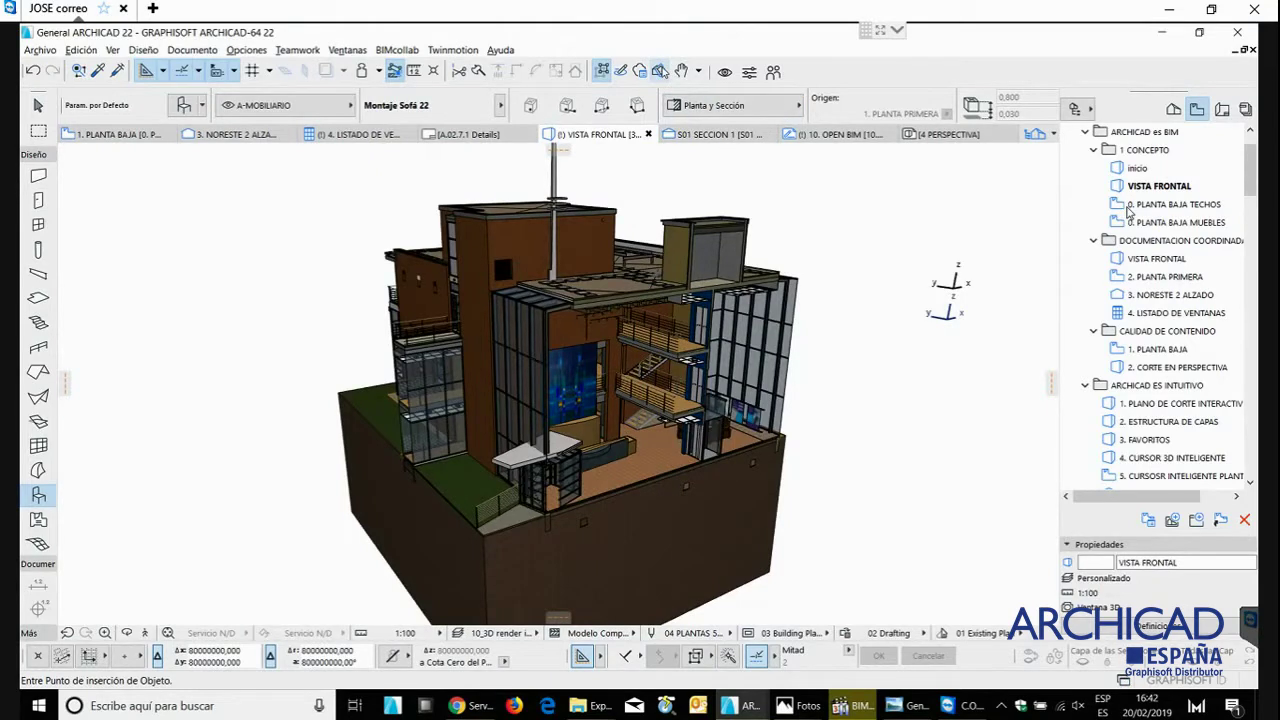
- Cut the 3D model with a horizontal cutting plane lowered to expose the first-floor rooms, and hide the cutting planes' display
double_click(1130, 205)
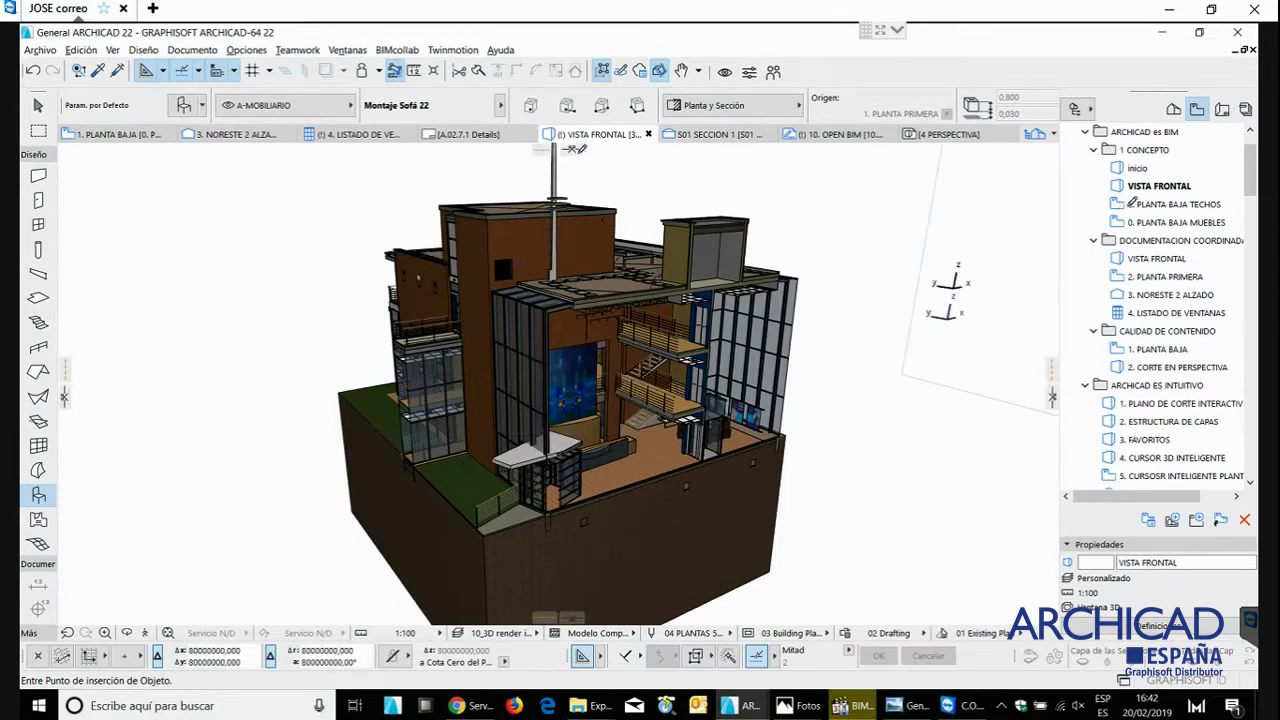
left_click(573, 147)
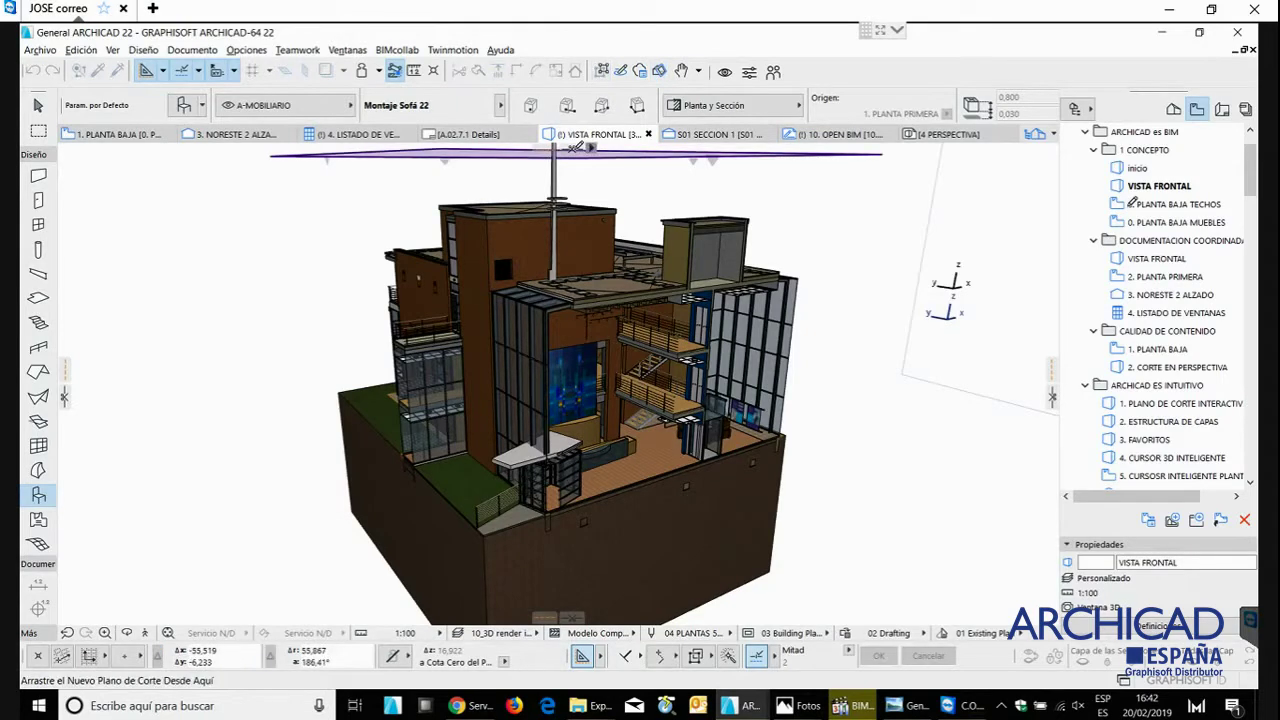
left_click_drag(576, 150, 609, 427)
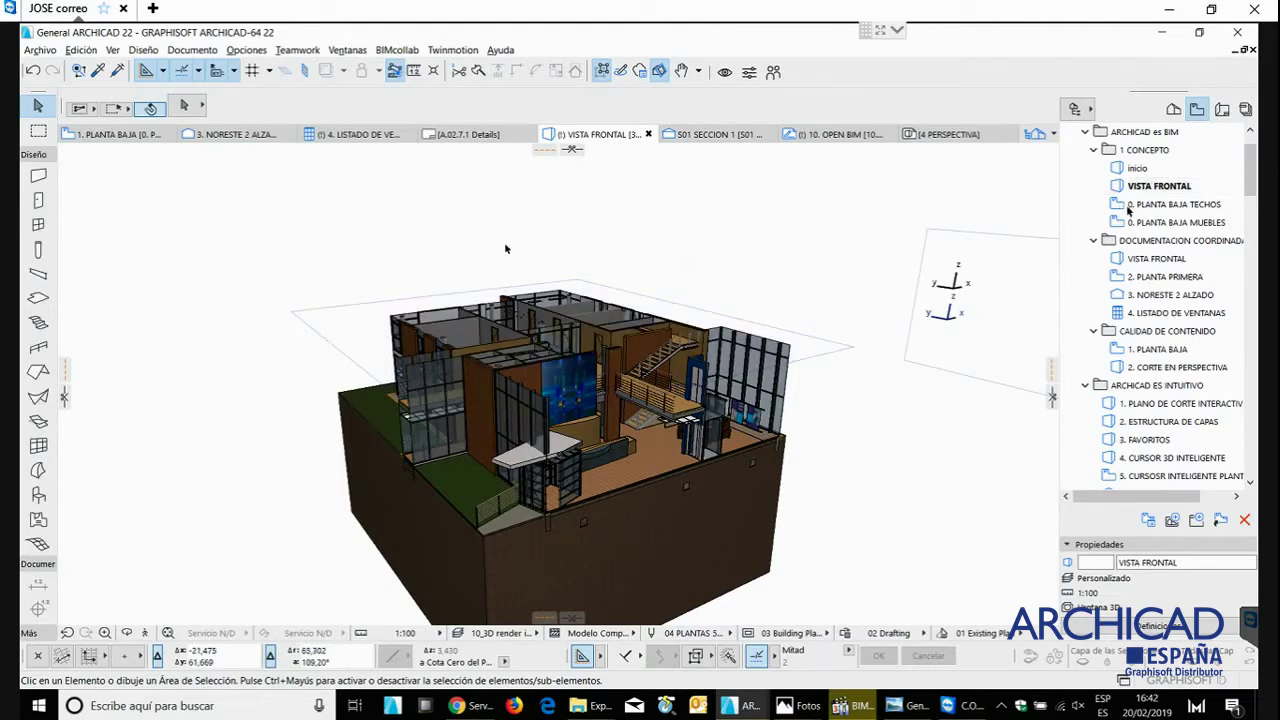
left_click(697, 74)
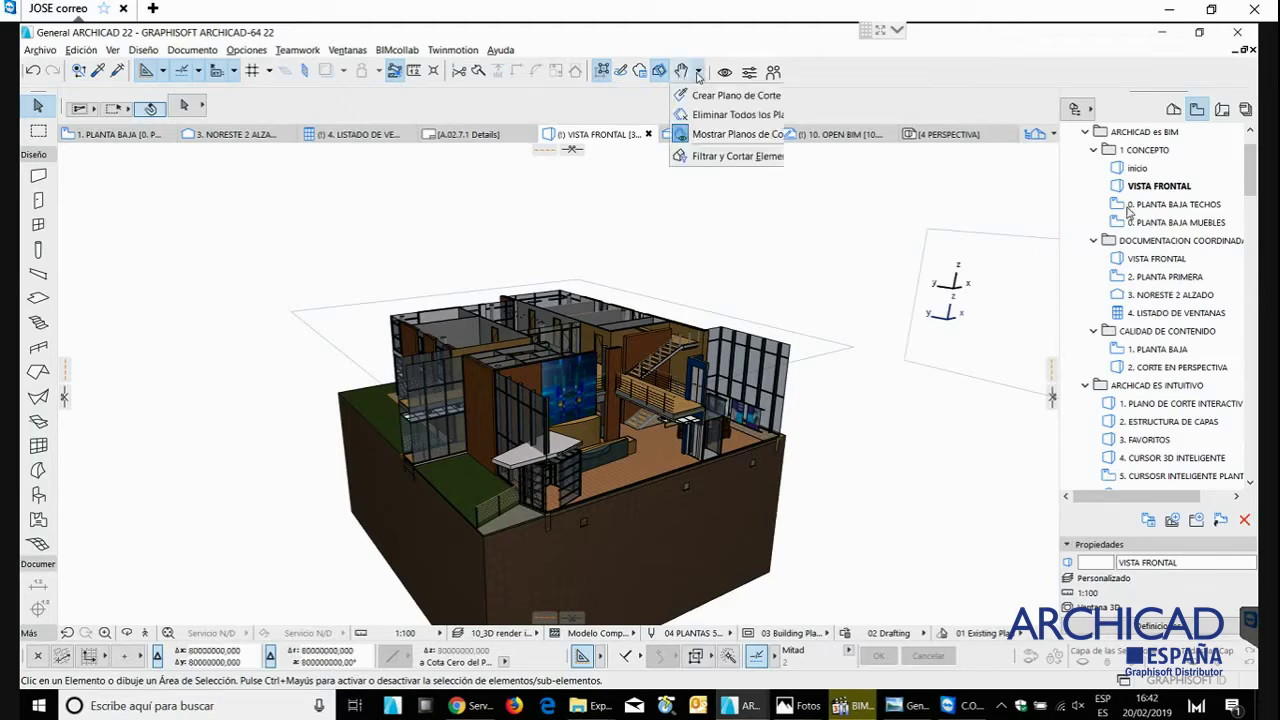
left_click(740, 133)
- Hide the A-MOBILIARIO and A-FORJADOS layers using the first-floor office desk and the carpeted floor slab beneath it
scroll(521, 366, "up", 5)
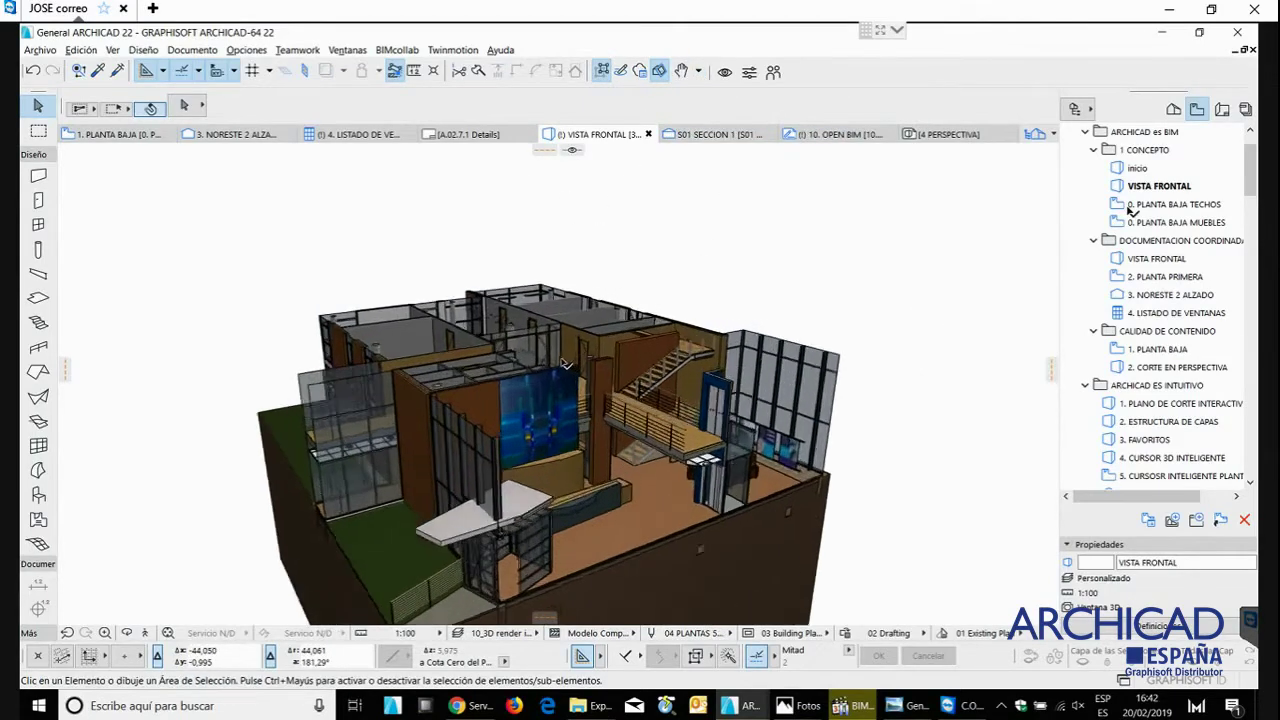
middle_click_drag(537, 402, 470, 362, "shift")
scroll(481, 358, "up", 4)
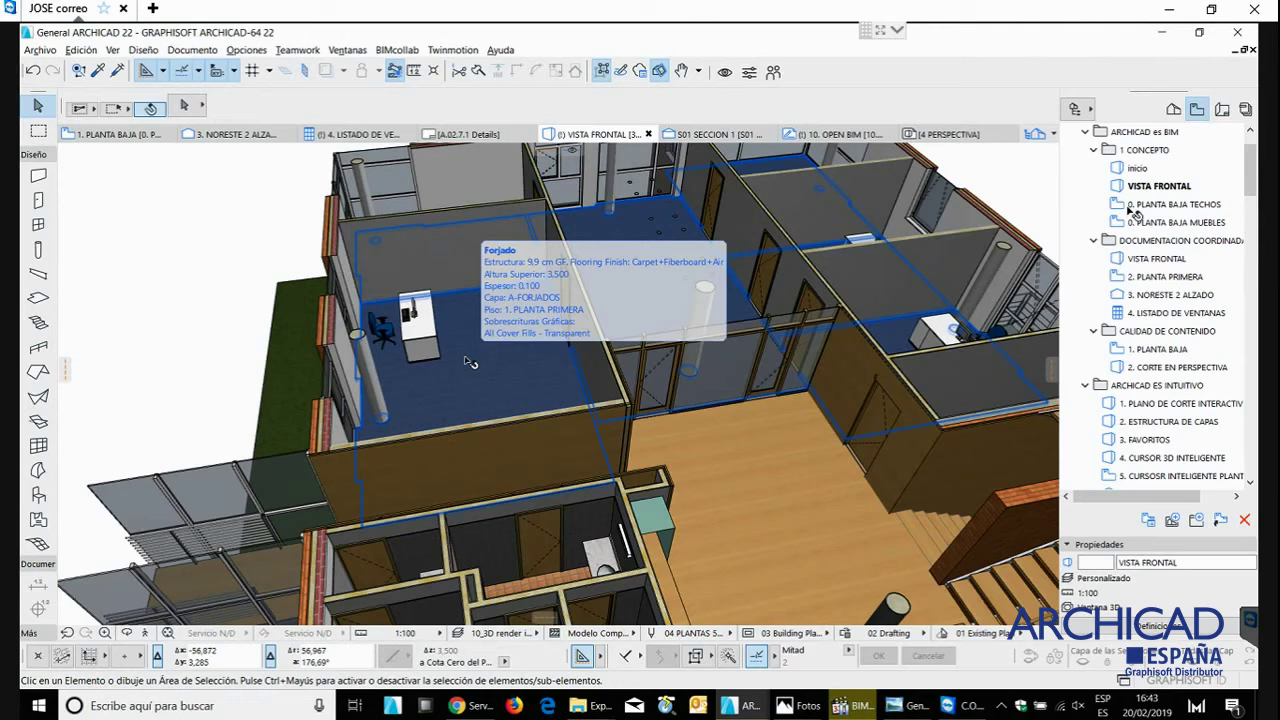
scroll(478, 352, "up", 1)
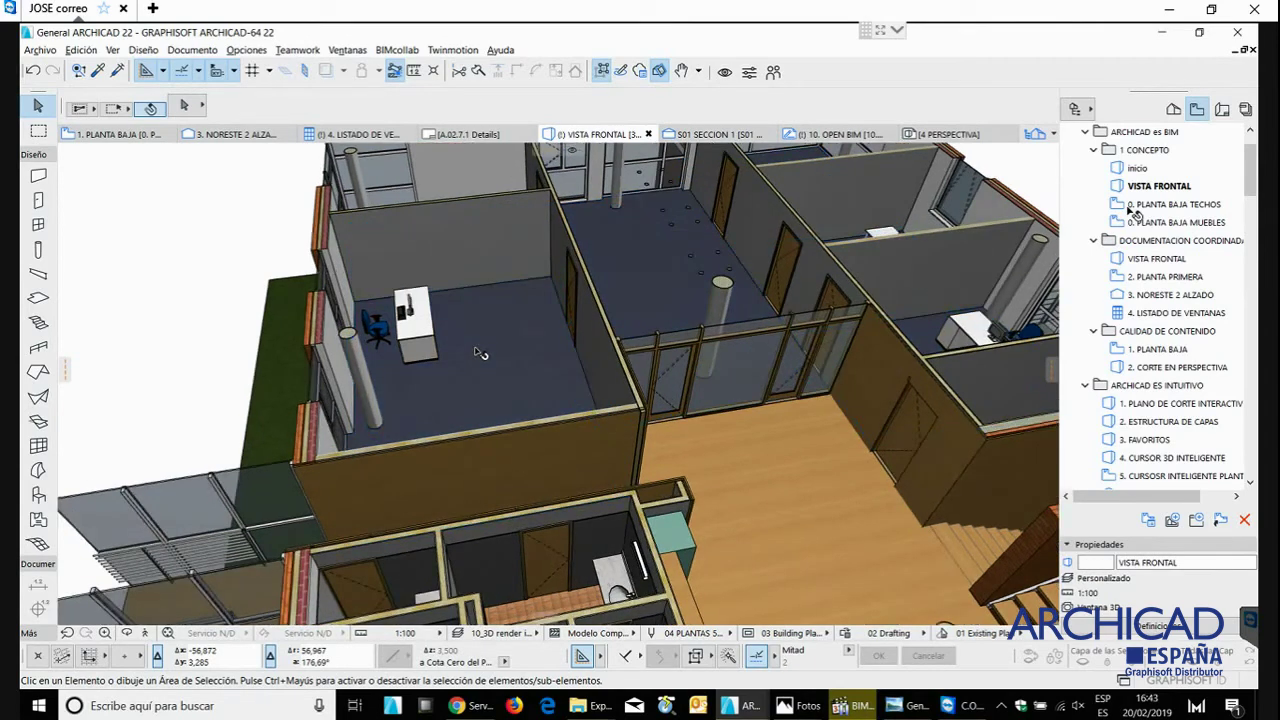
scroll(480, 353, "up", 1)
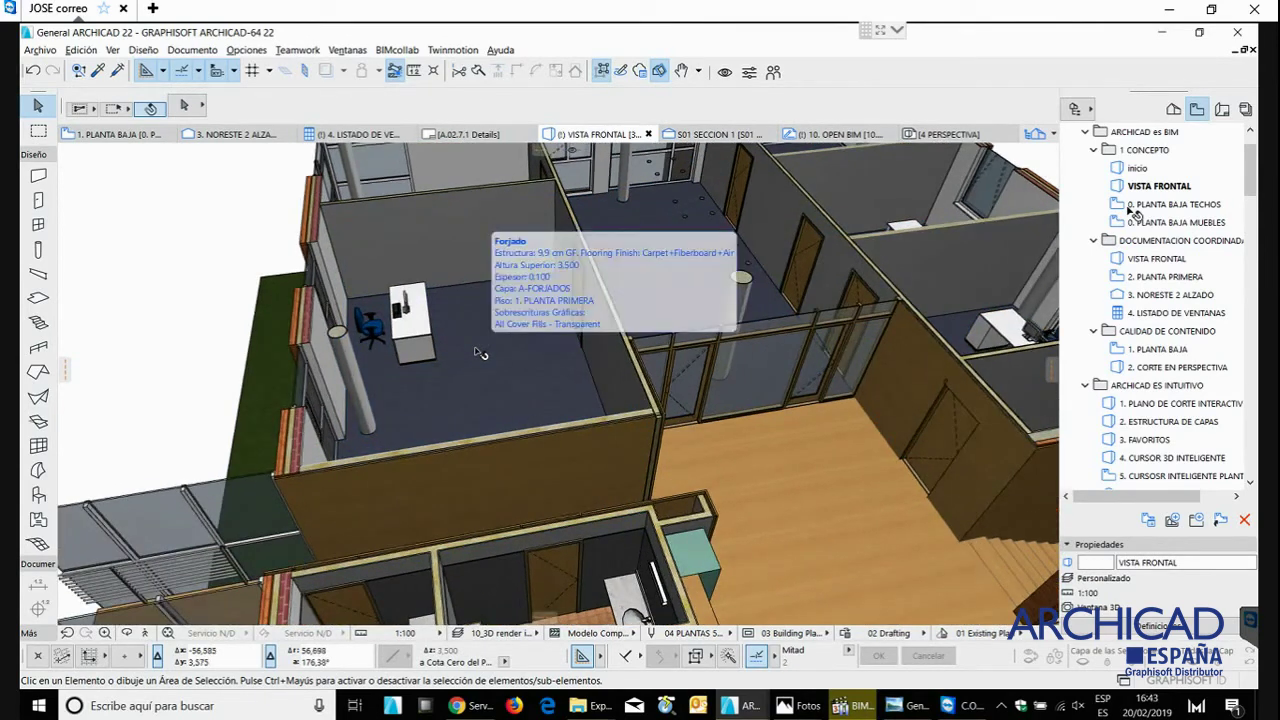
left_click(418, 333)
left_click(418, 333)
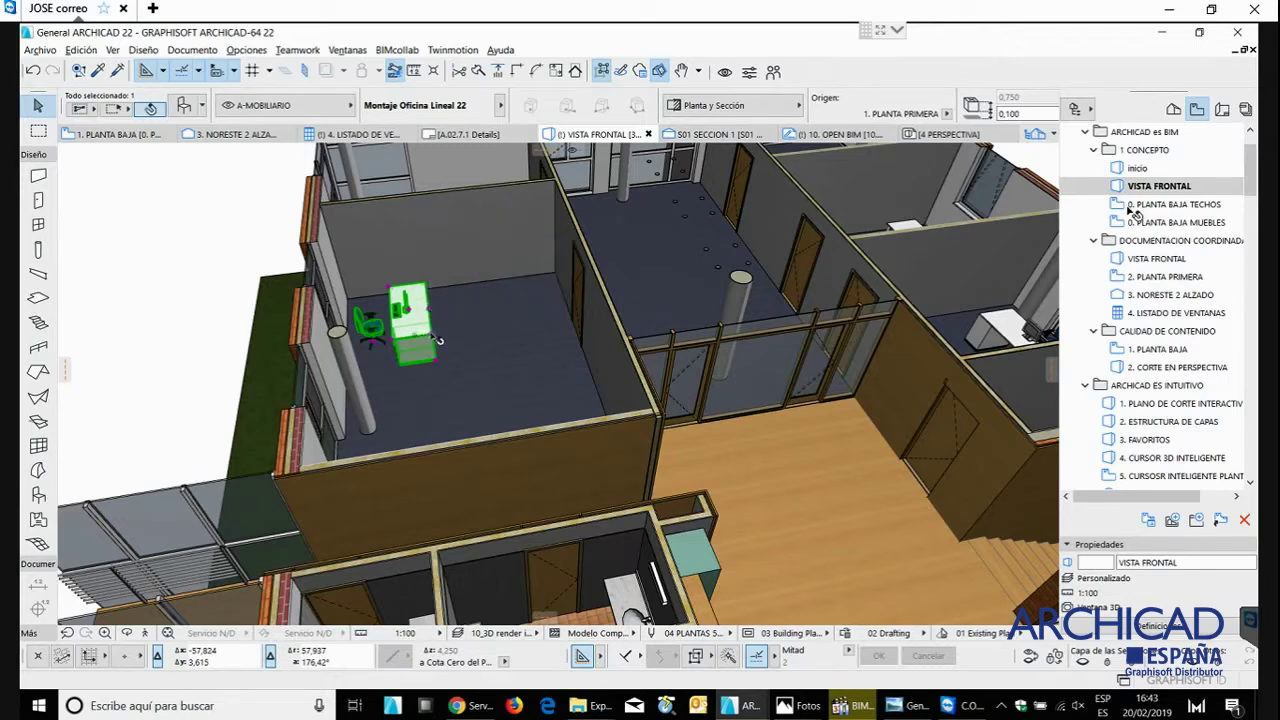
left_click(513, 352, "shift")
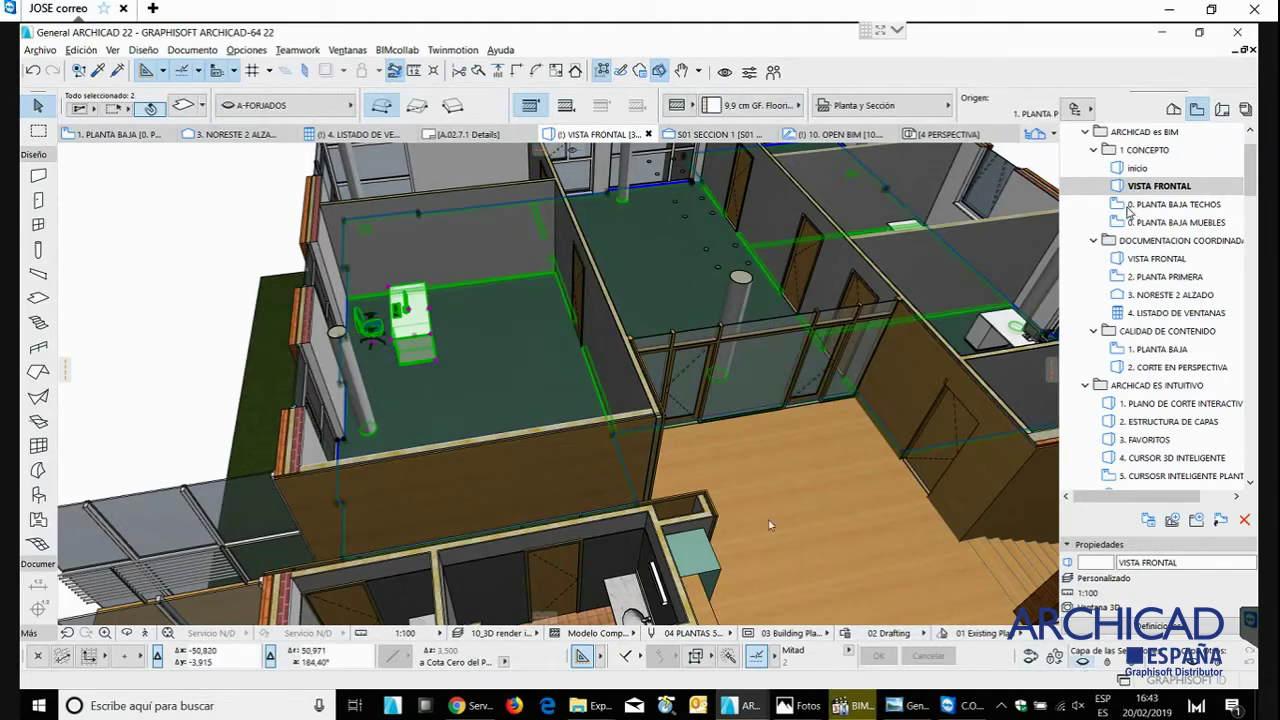
key("Escape")
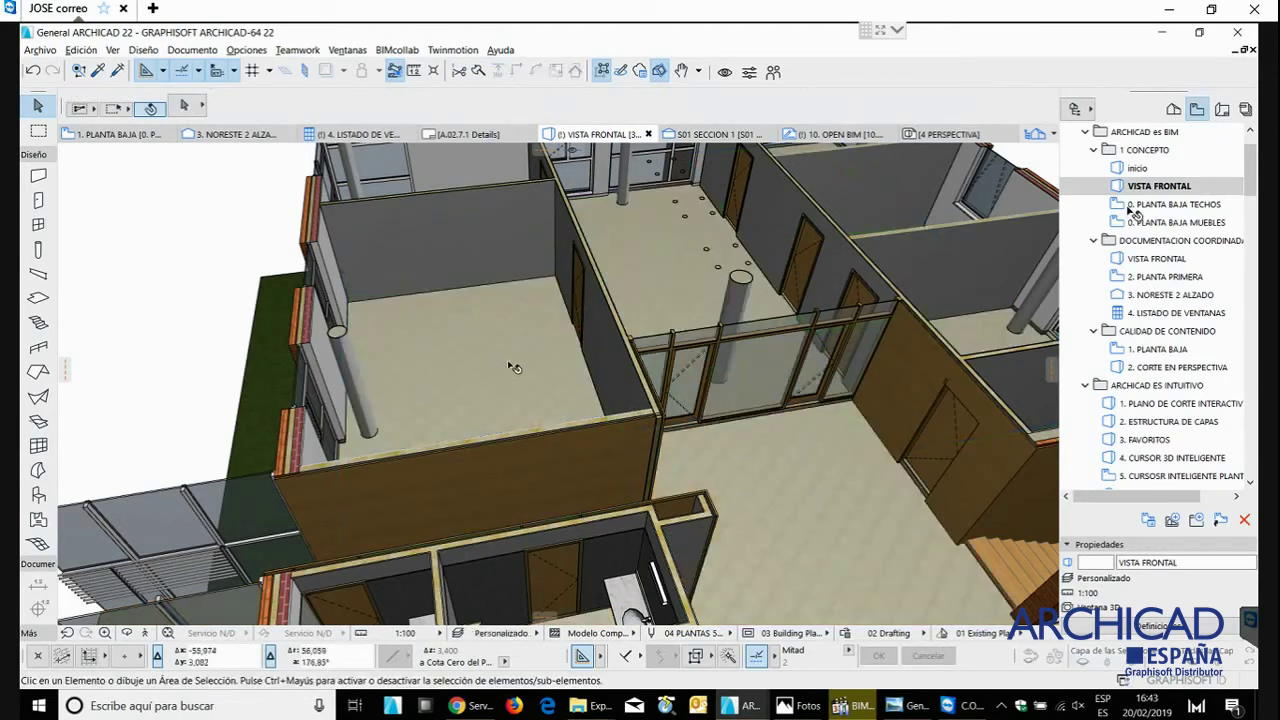
- Set up the Wall tool with the 13 cm interior wall favourite (Wallpaper+Gypsum+Insulation) and its reference line at Centro
middle_click_drag(513, 364, 437, 341, "shift")
left_click(42, 177)
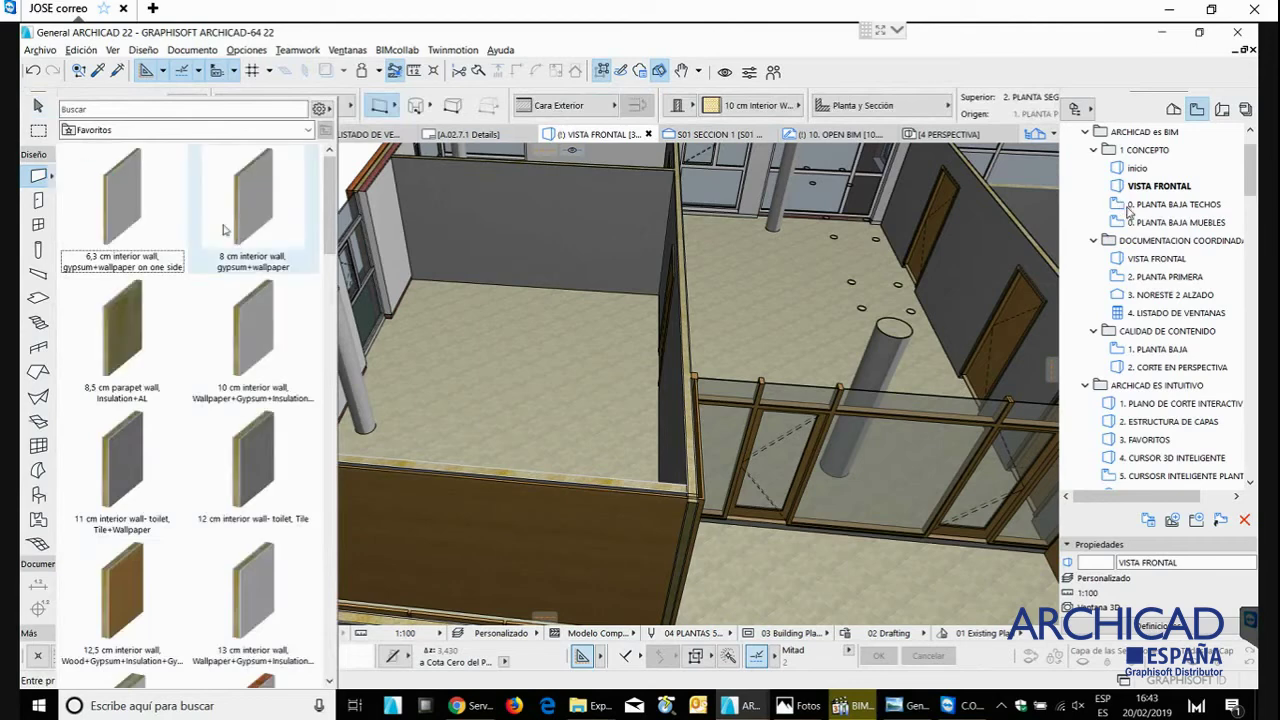
mouse_move(329, 238)
left_mouse_down()
mouse_move(329, 412)
mouse_move(330, 229)
left_mouse_up()
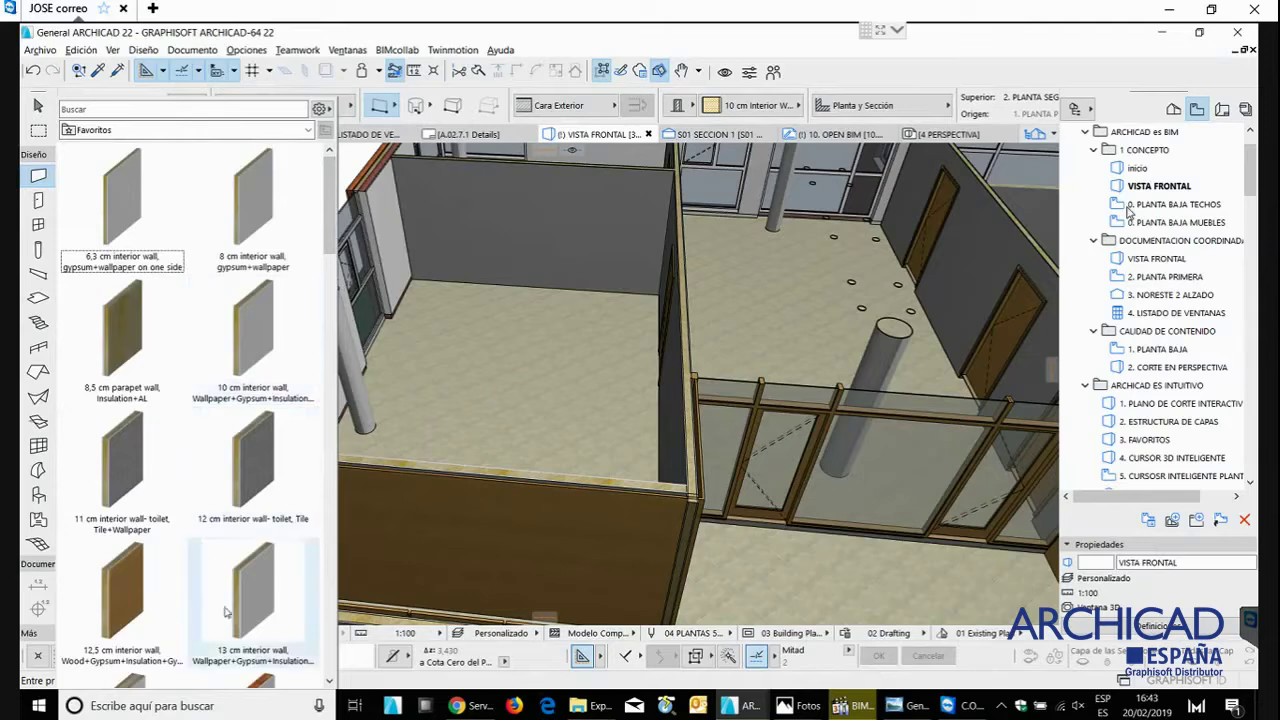
double_click(246, 585)
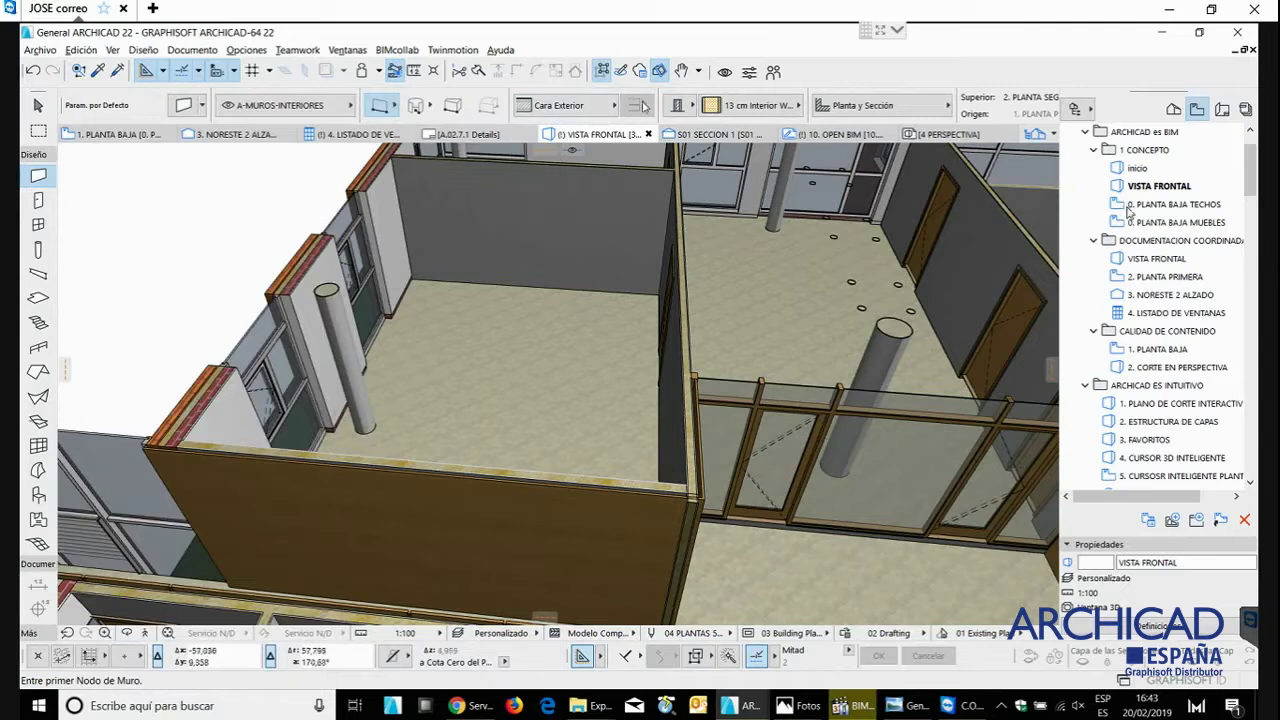
left_click(596, 107)
left_click(651, 122)
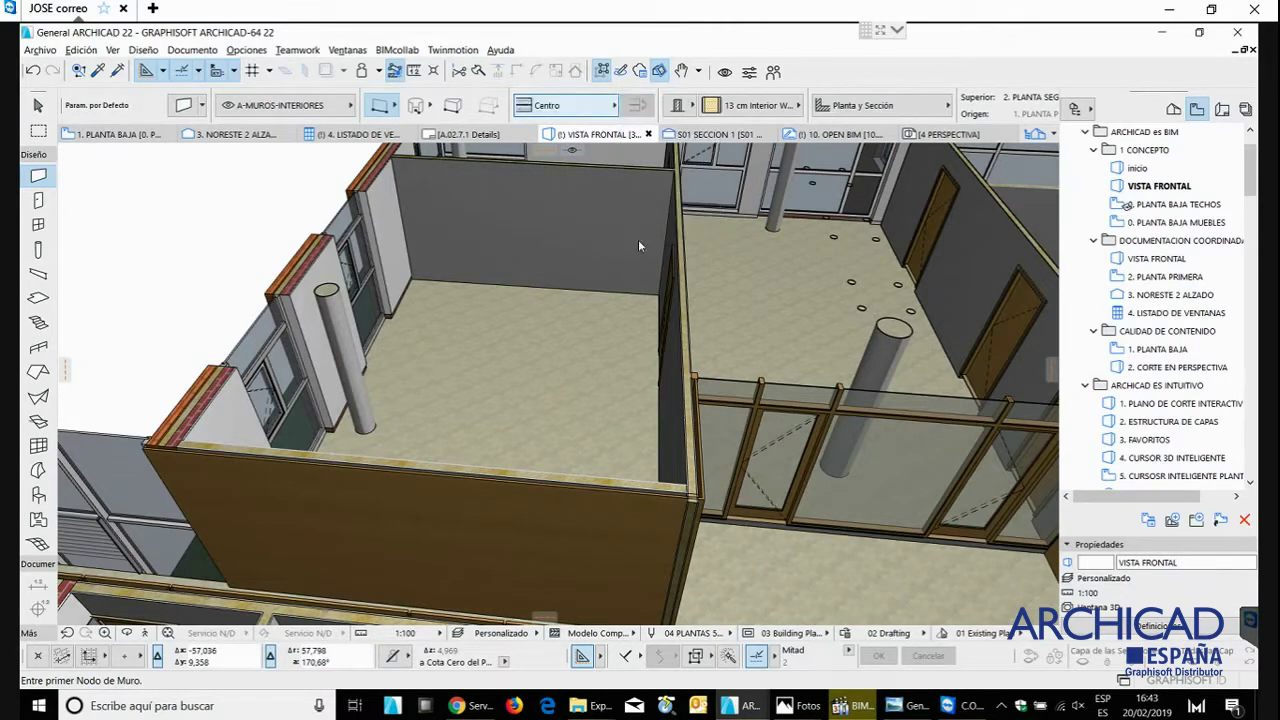
- Draw a partition about 5.28 m long from the midpoint of the office's side wall, perpendicular to it, to the facade wall
middle_click_drag(679, 414, 669, 378, "shift")
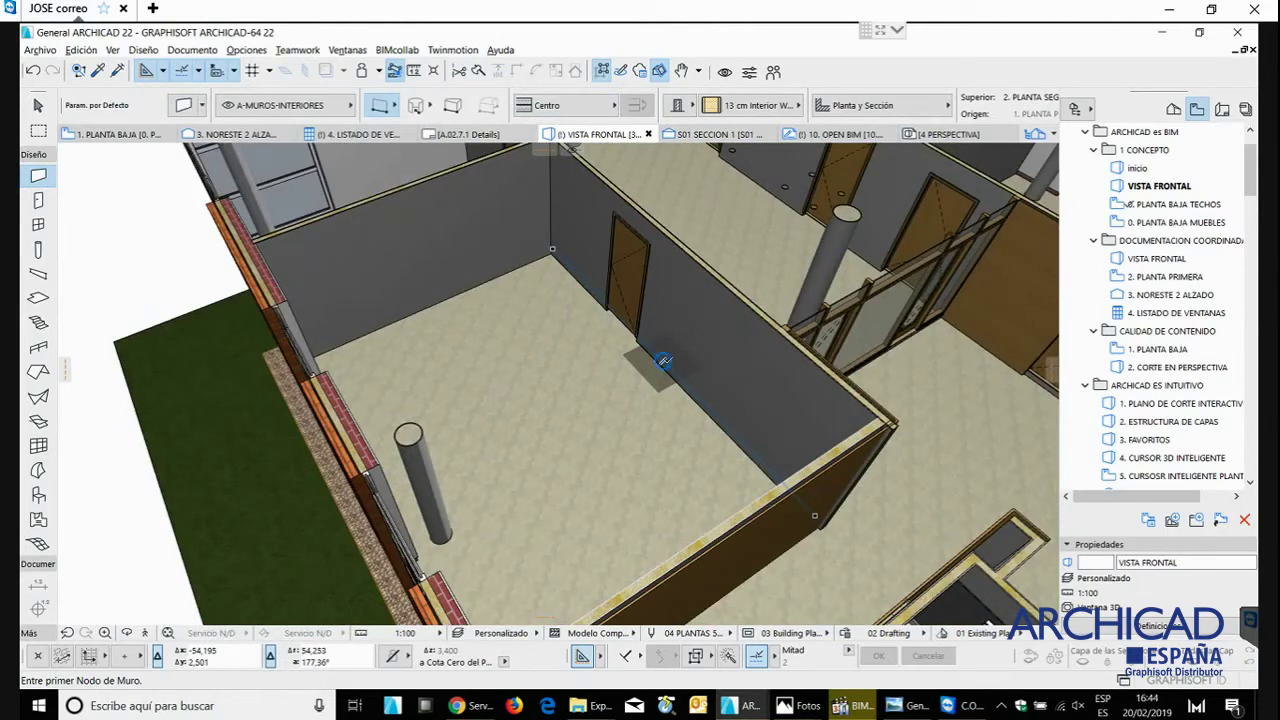
left_click(198, 71)
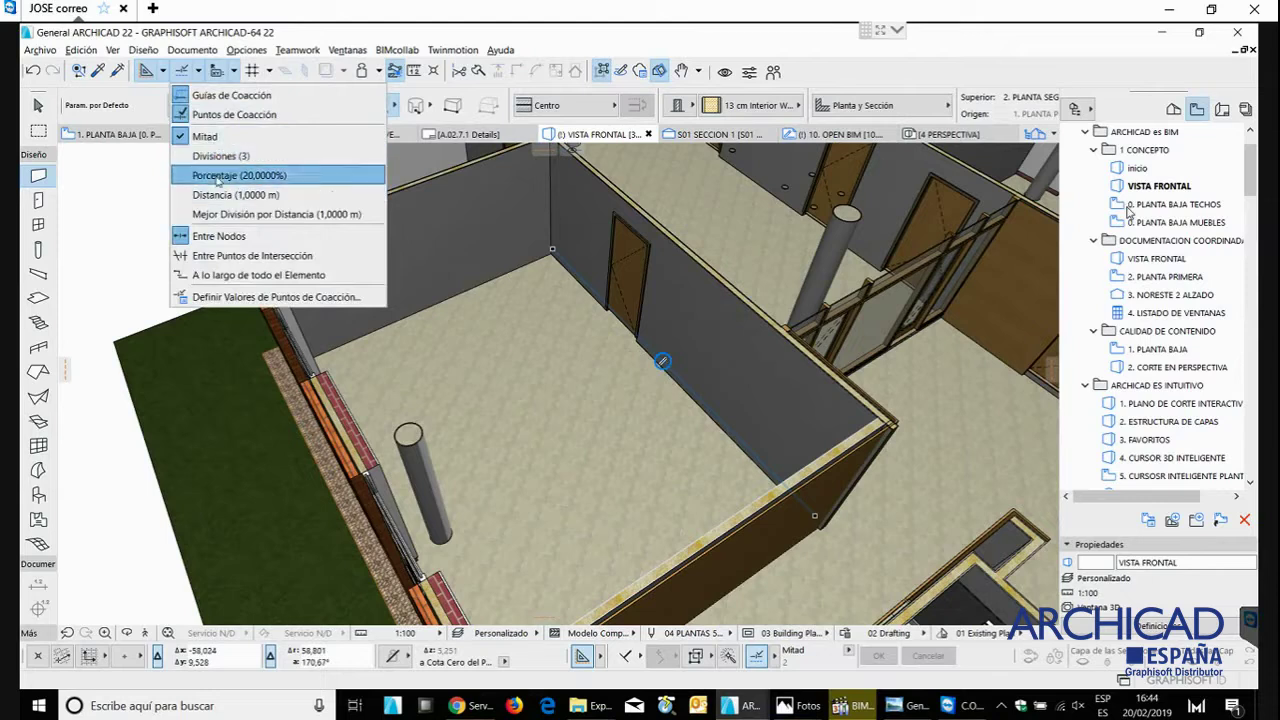
left_click(203, 36)
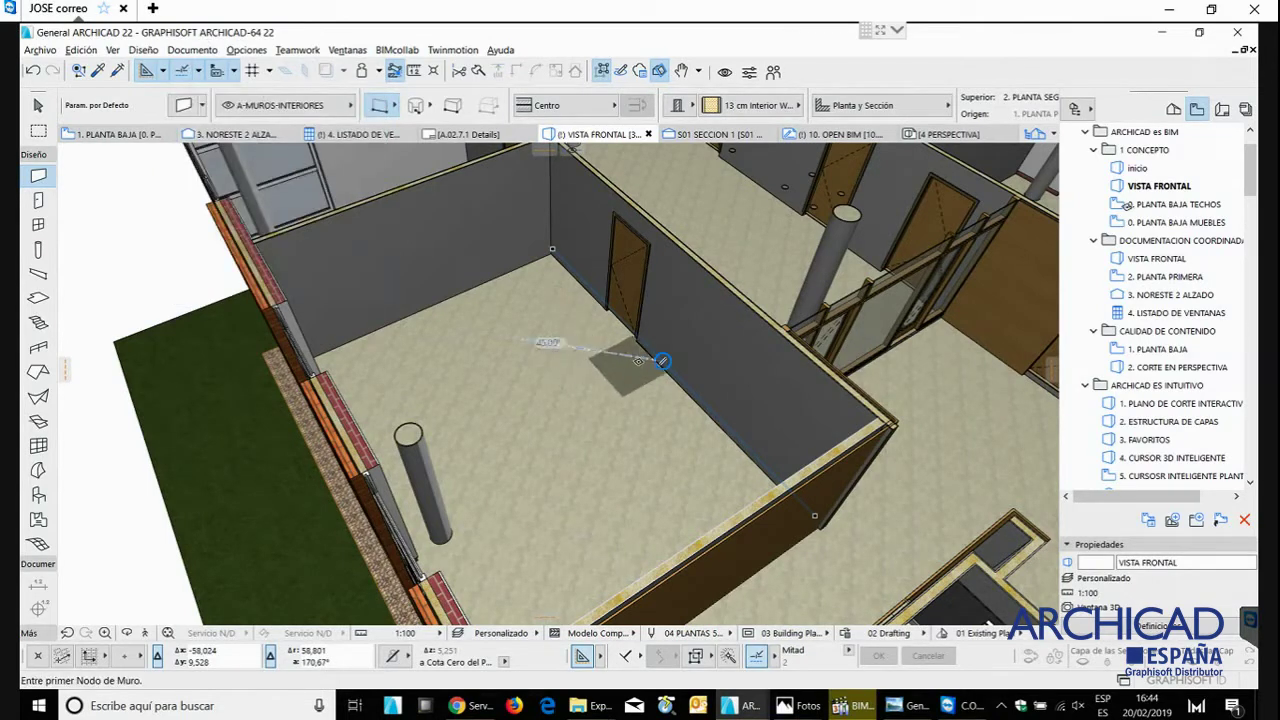
left_click(662, 361)
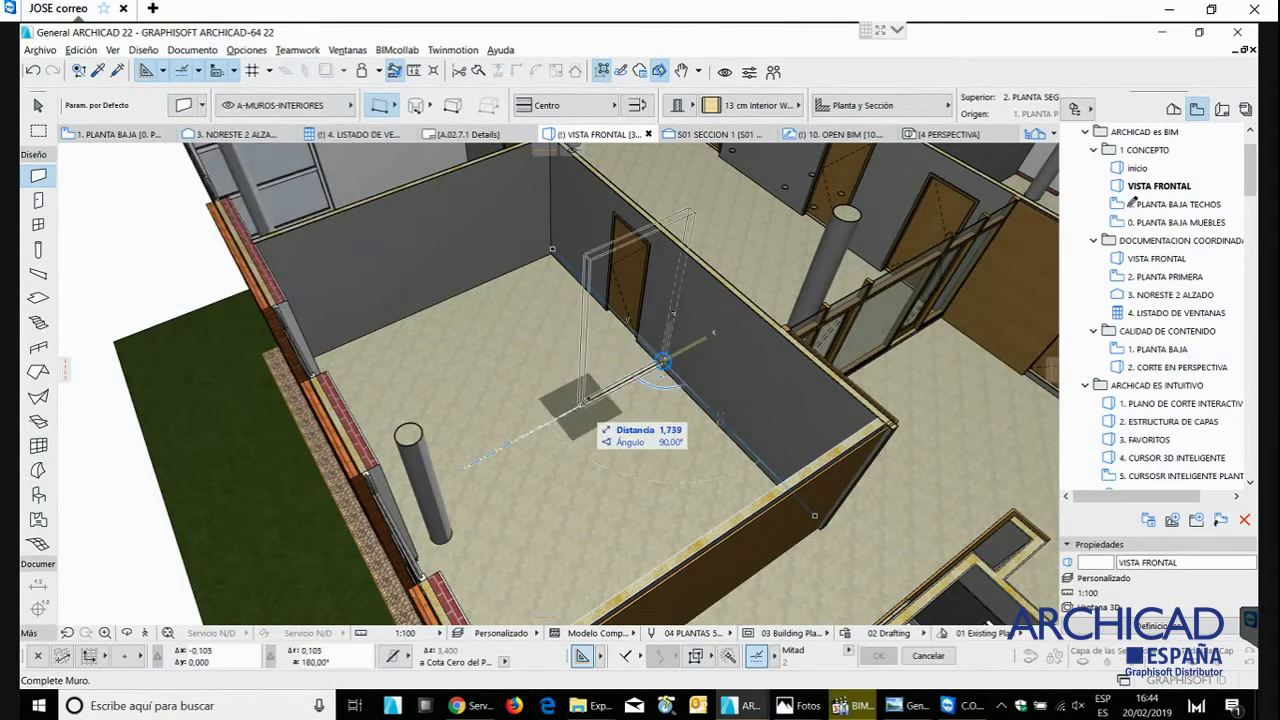
middle_click_drag(425, 408, 418, 397, "shift")
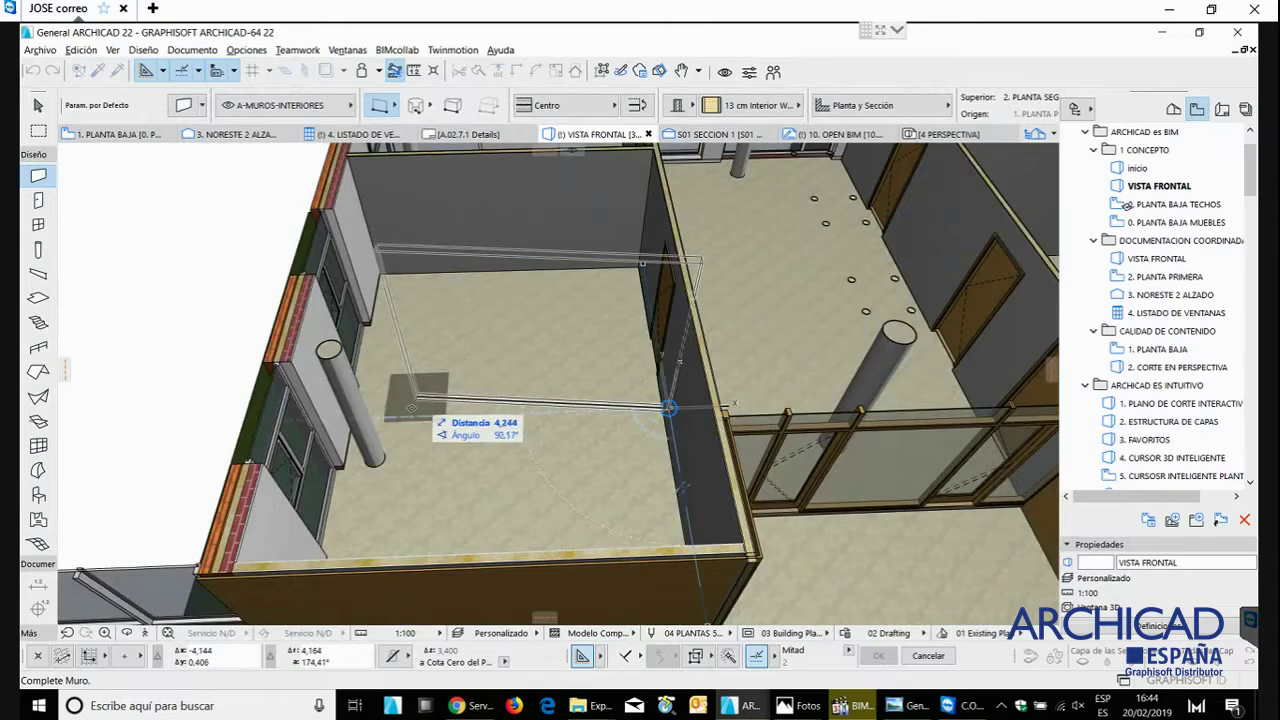
key("Escape")
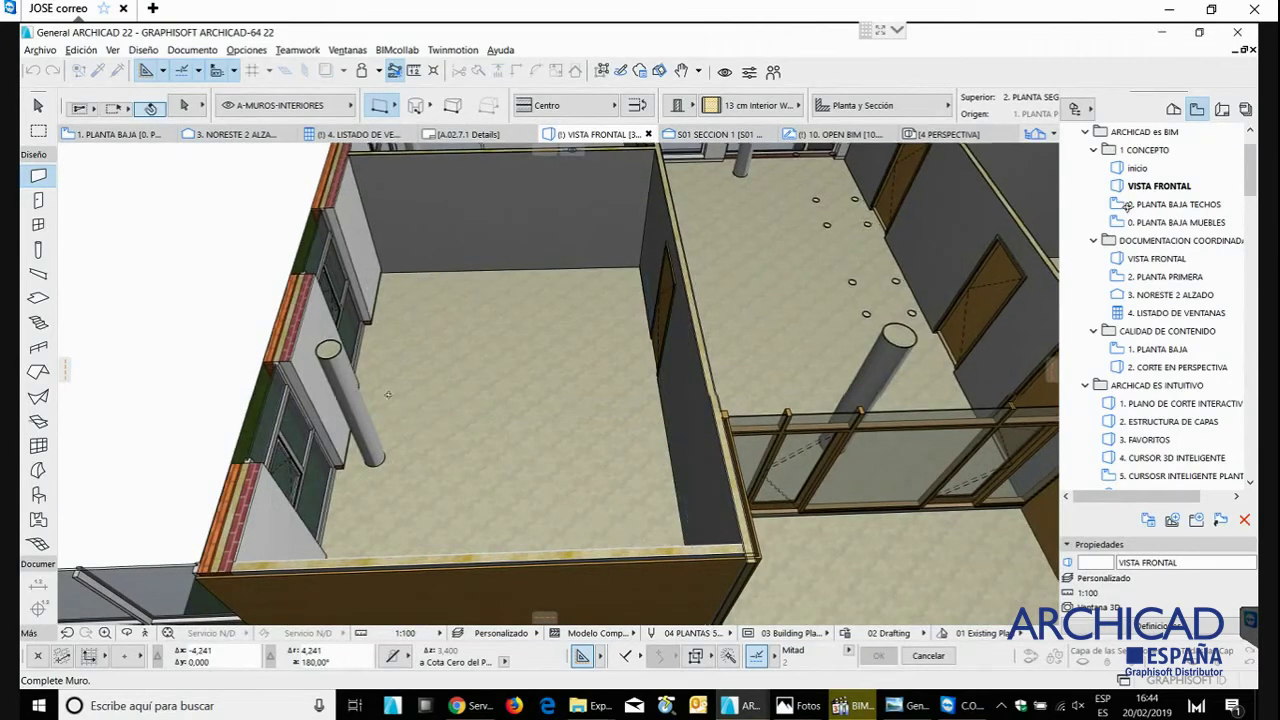
middle_click_drag(388, 395, 396, 322, "shift")
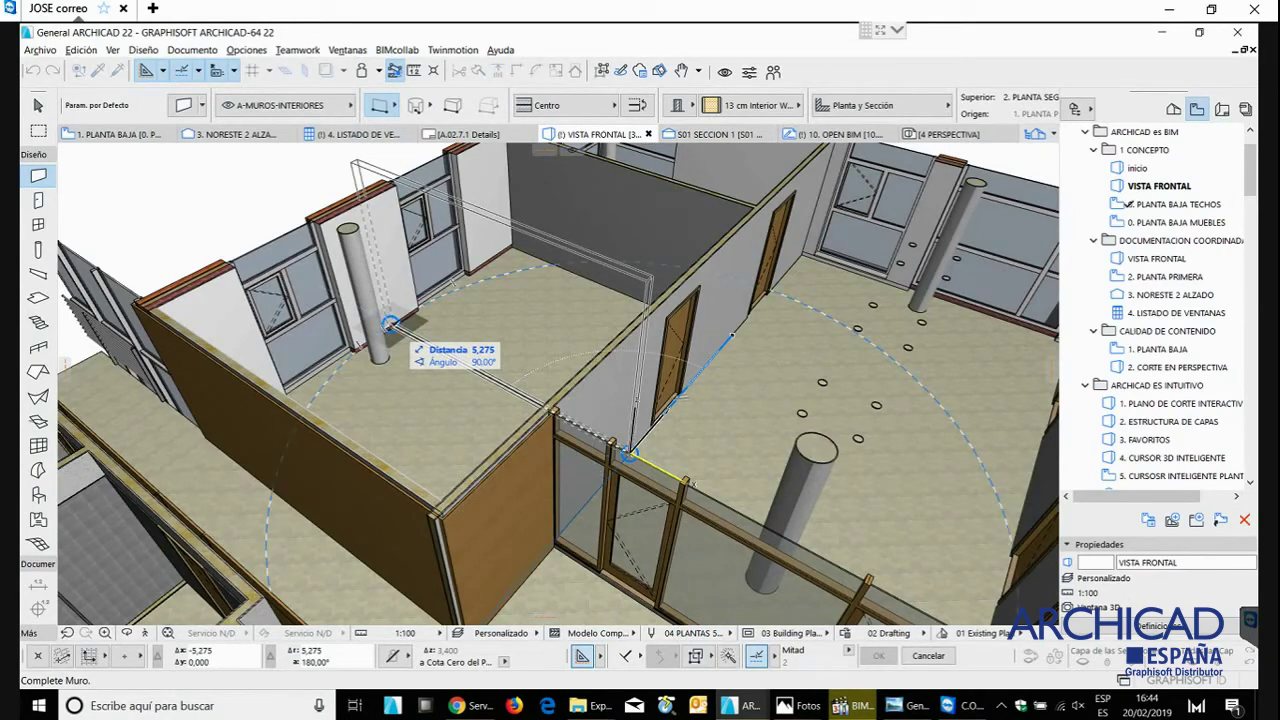
left_click(390, 325)
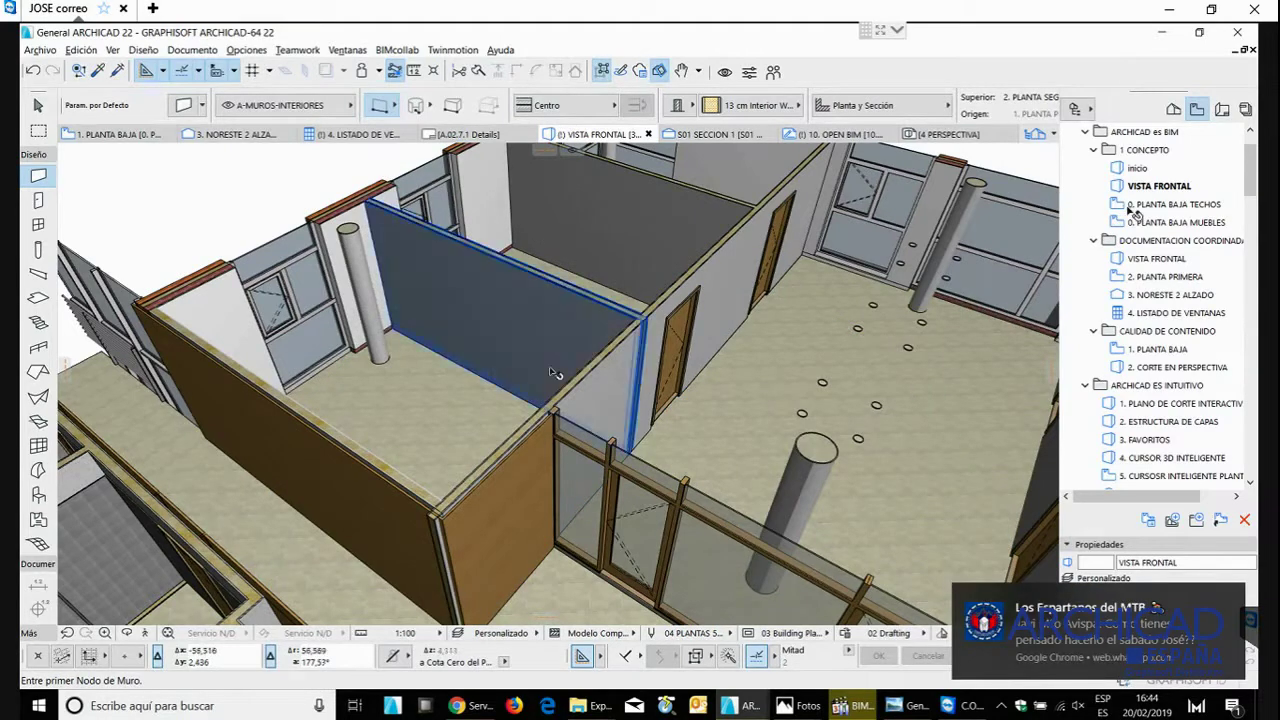
- Examine the new partition's junction with the side wall in 3D and in the 5. CURSOSR INTELIGENTE PLANTA PRIMERA plan
middle_click_drag(670, 380, 620, 332, "shift")
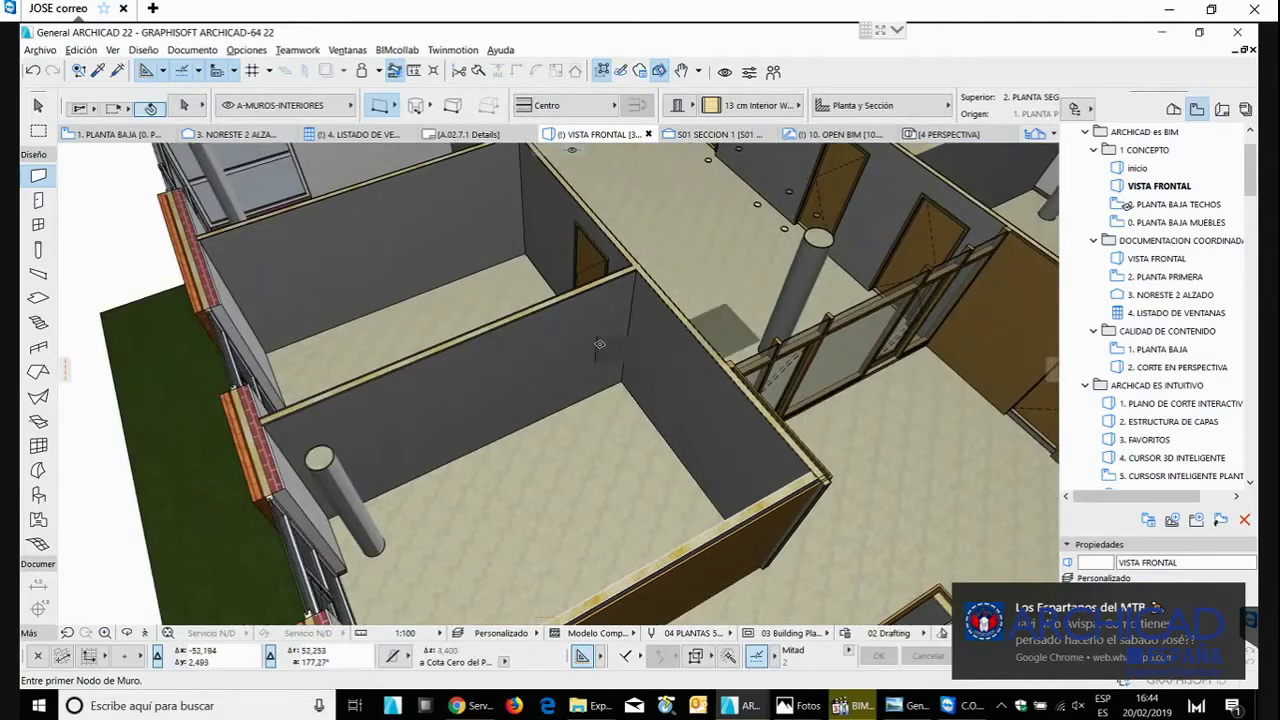
scroll(595, 342, "up", 3)
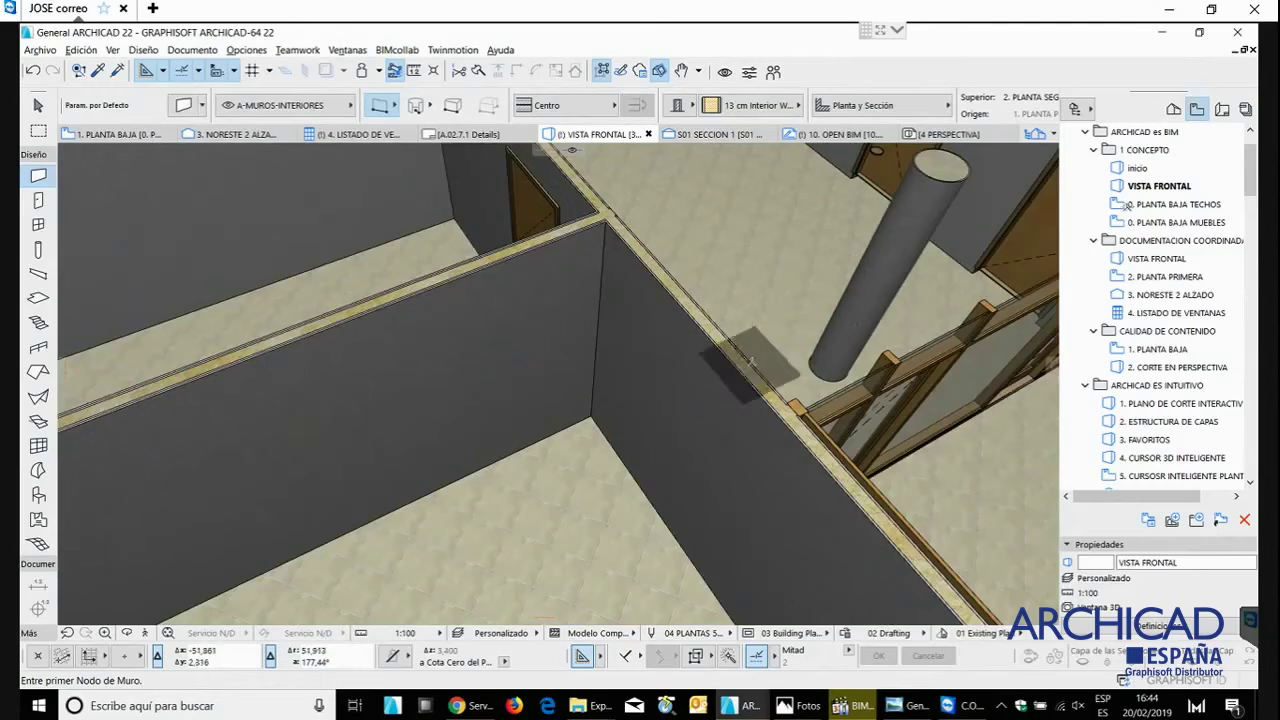
scroll(1156, 444, "down", 1)
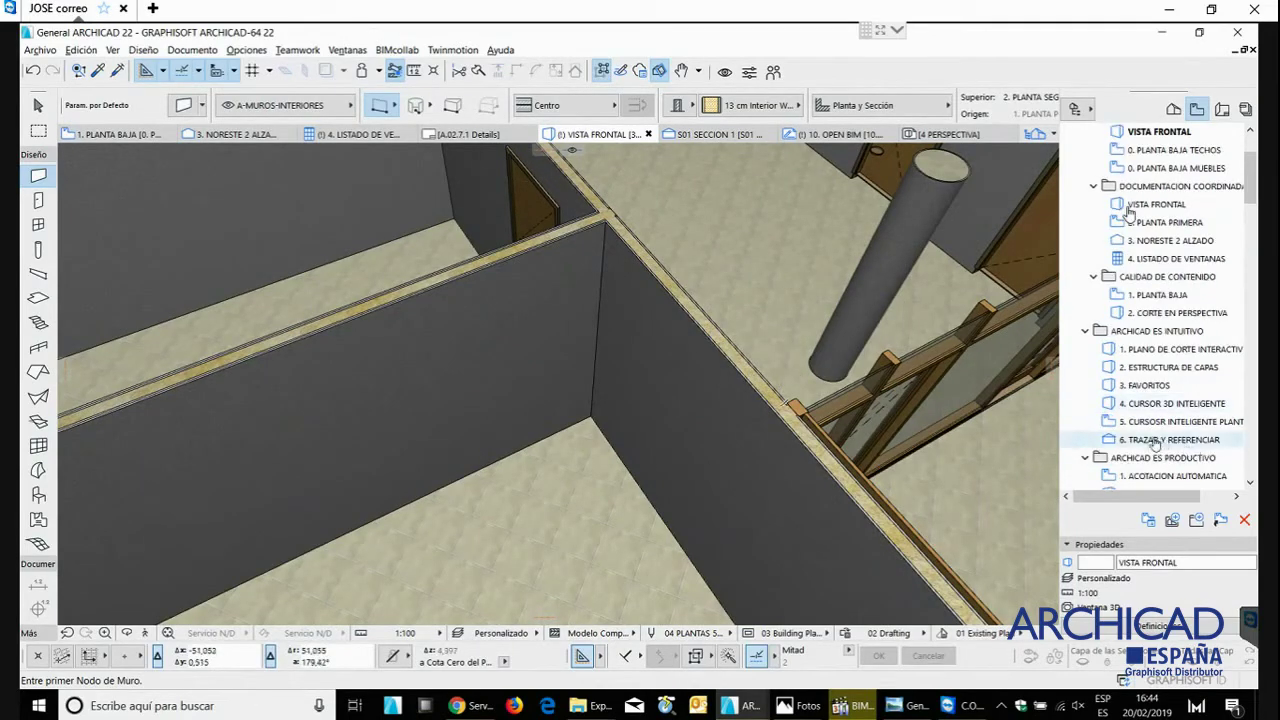
scroll(1150, 438, "down", 1)
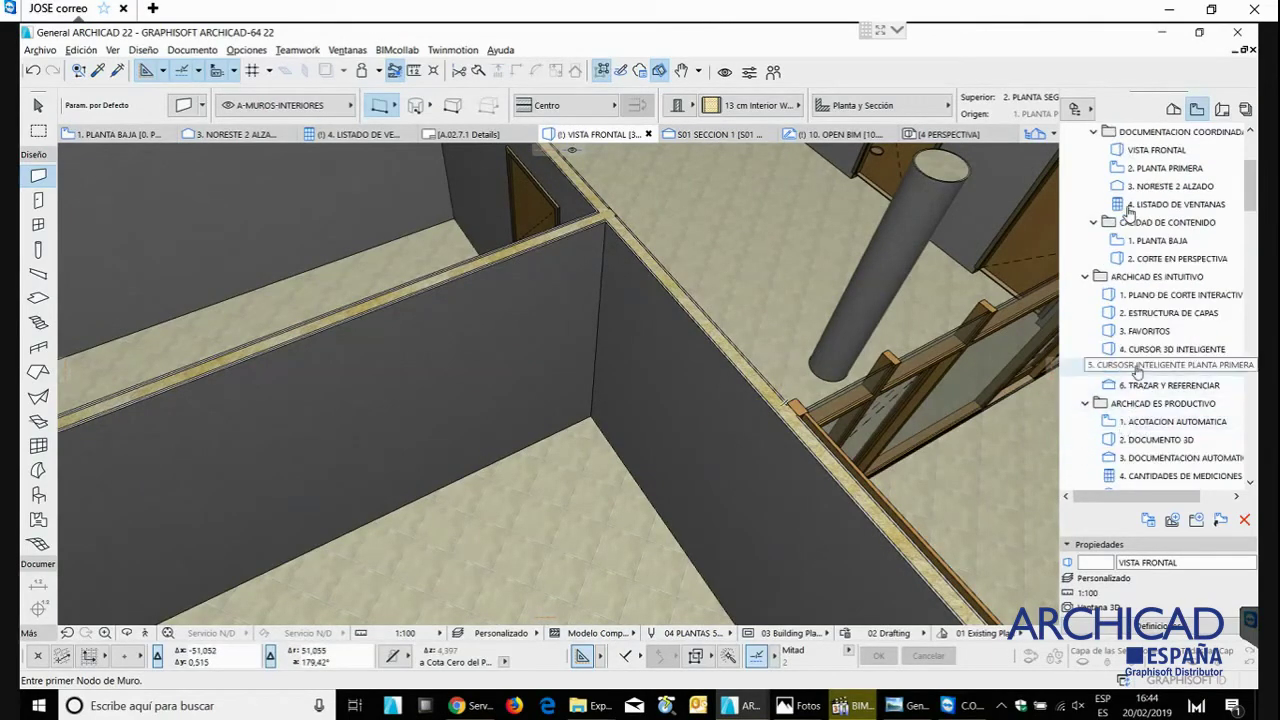
double_click(1137, 368)
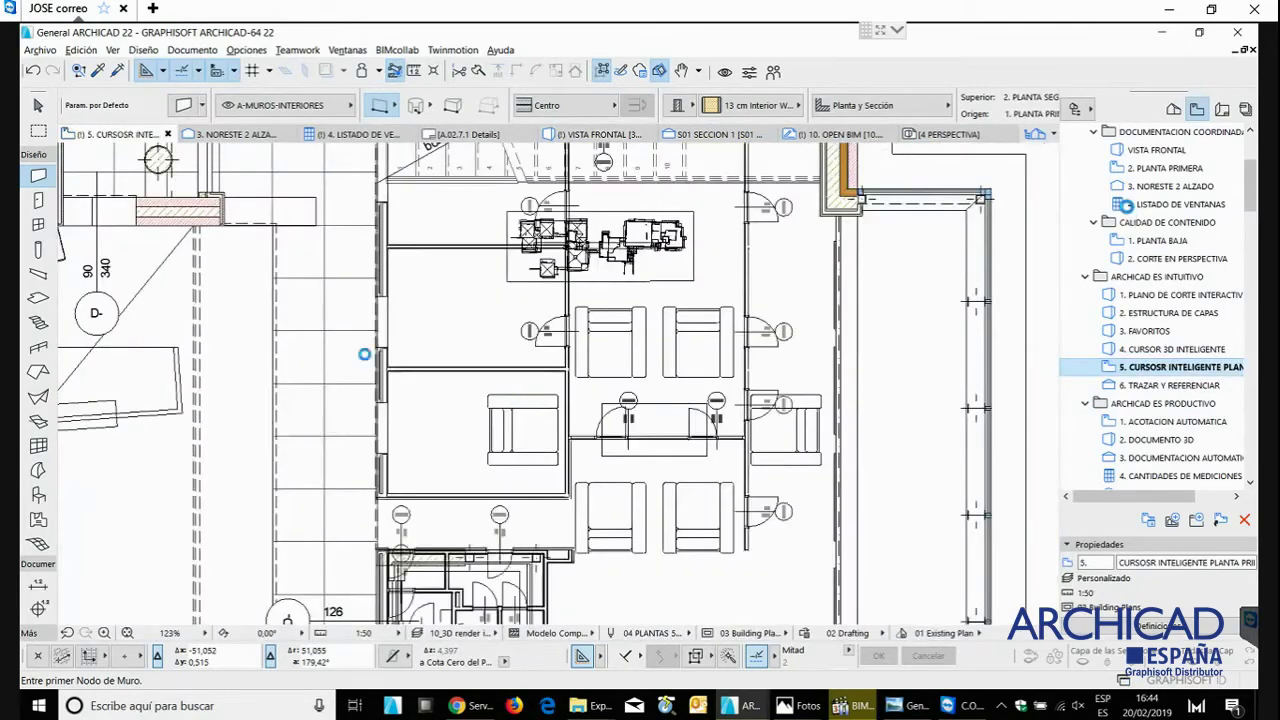
scroll(918, 182, "up", 2)
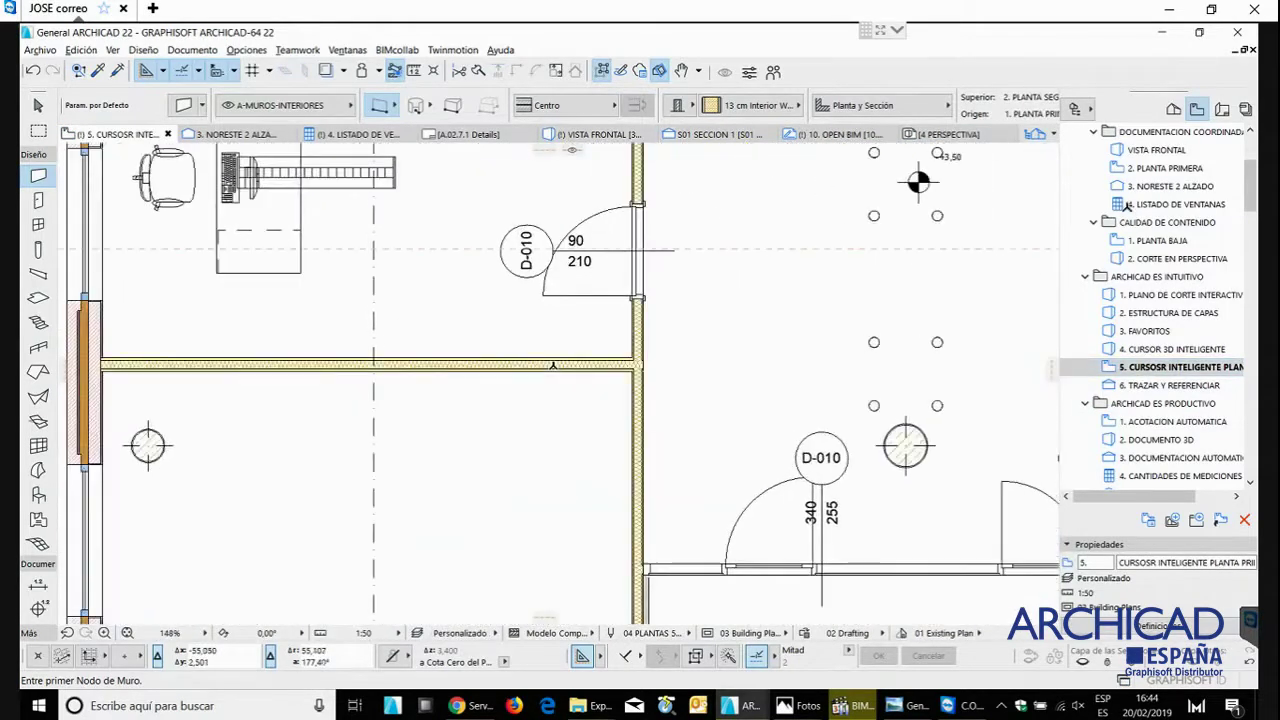
- Select the partition in plan, examine how its insulation layers join the side wall, and return to the VISTA FRONTAL 3D view
left_click(603, 364)
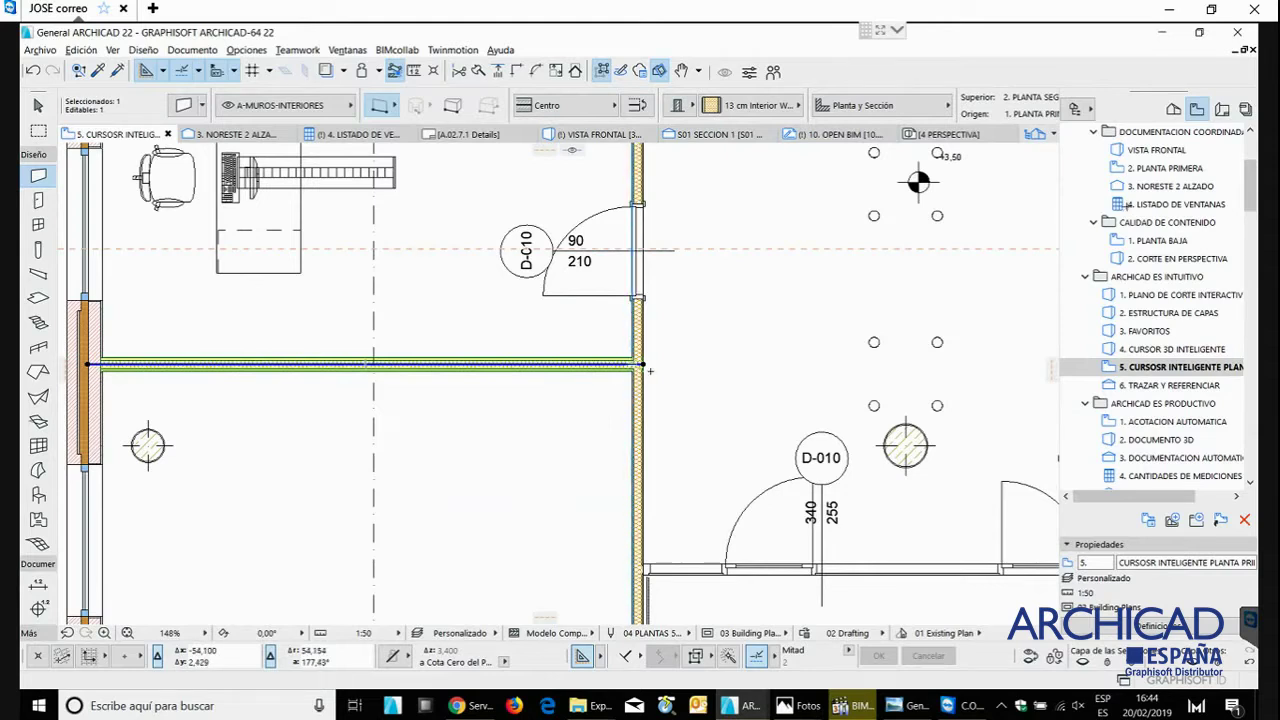
left_click(632, 396)
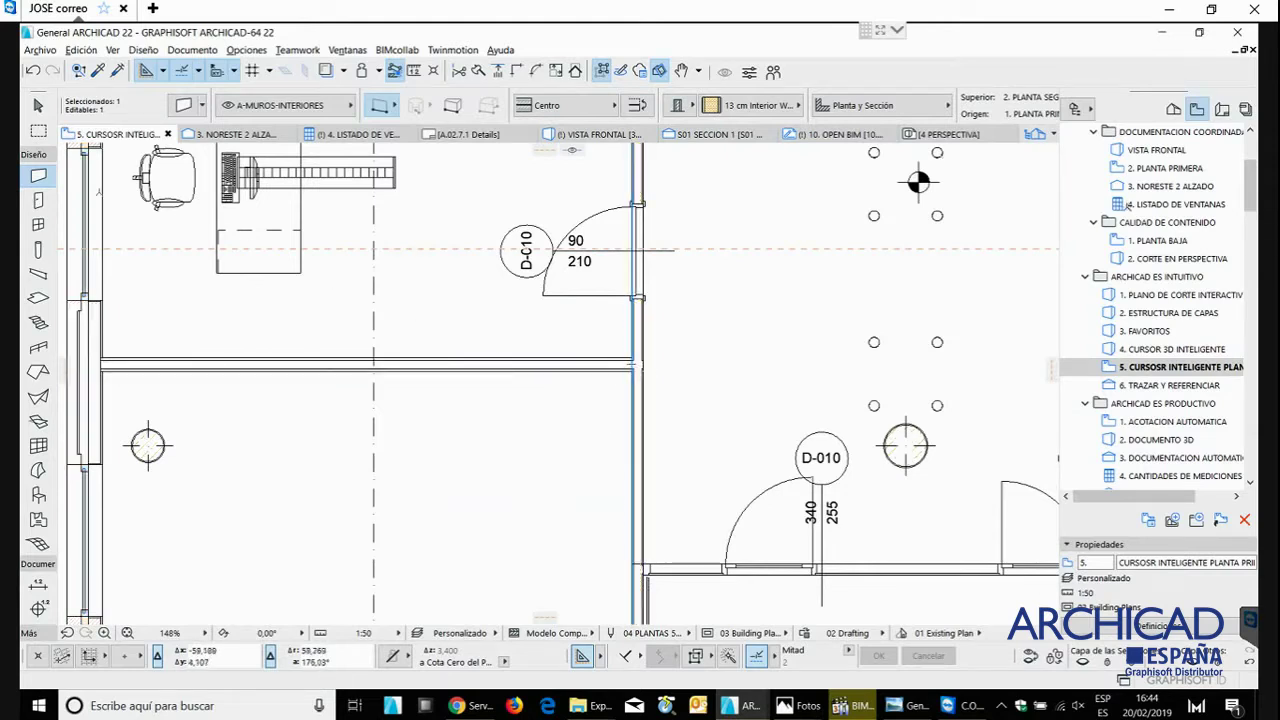
left_click(635, 402)
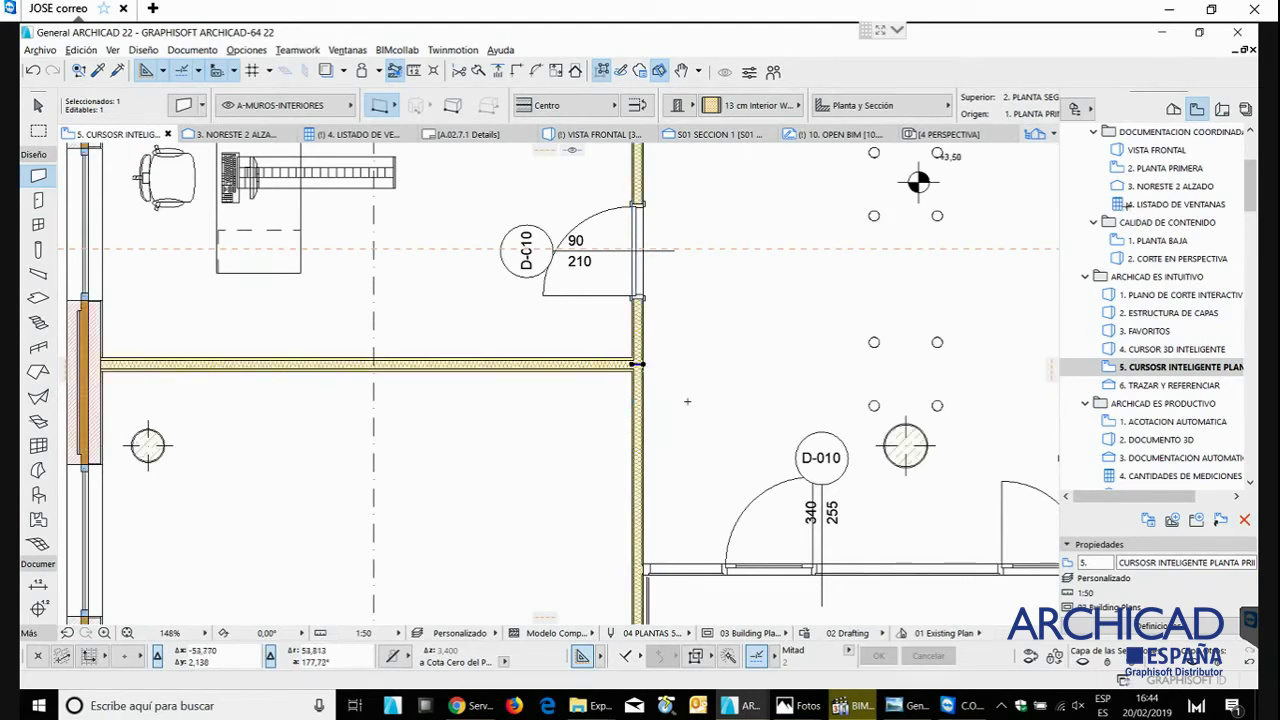
key("Escape")
scroll(672, 400, "up", 5)
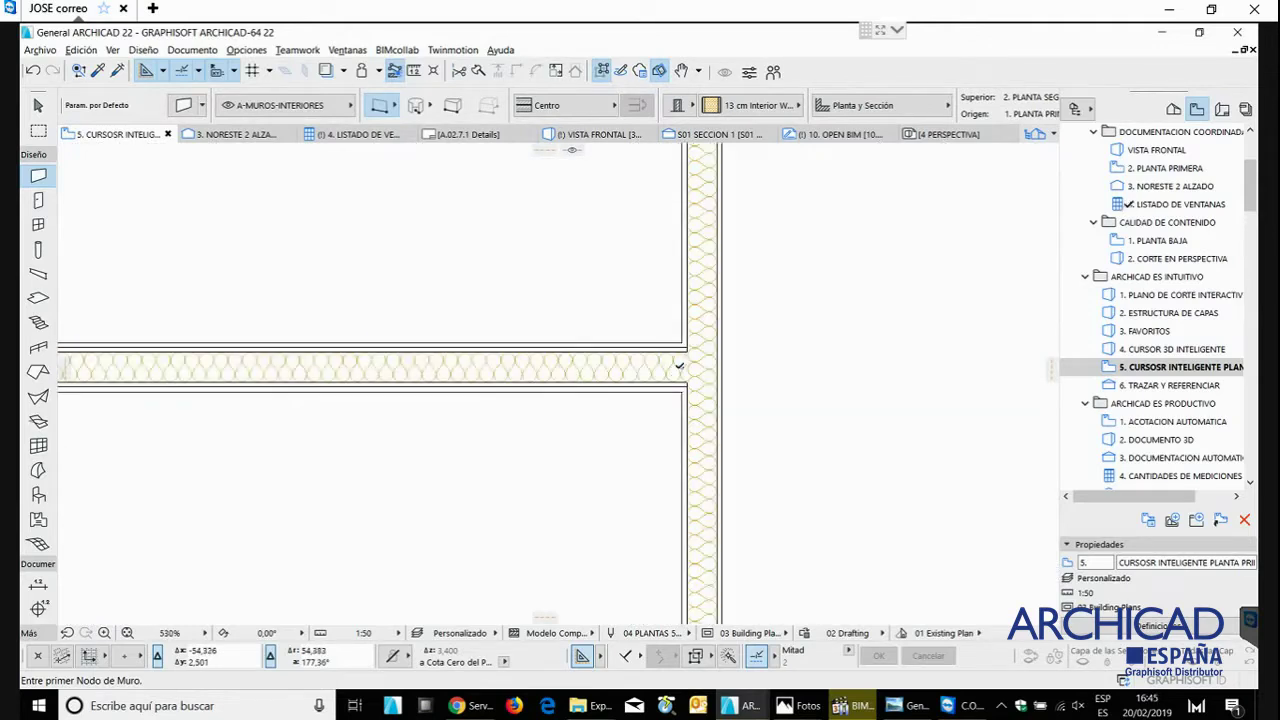
scroll(675, 367, "up", 2)
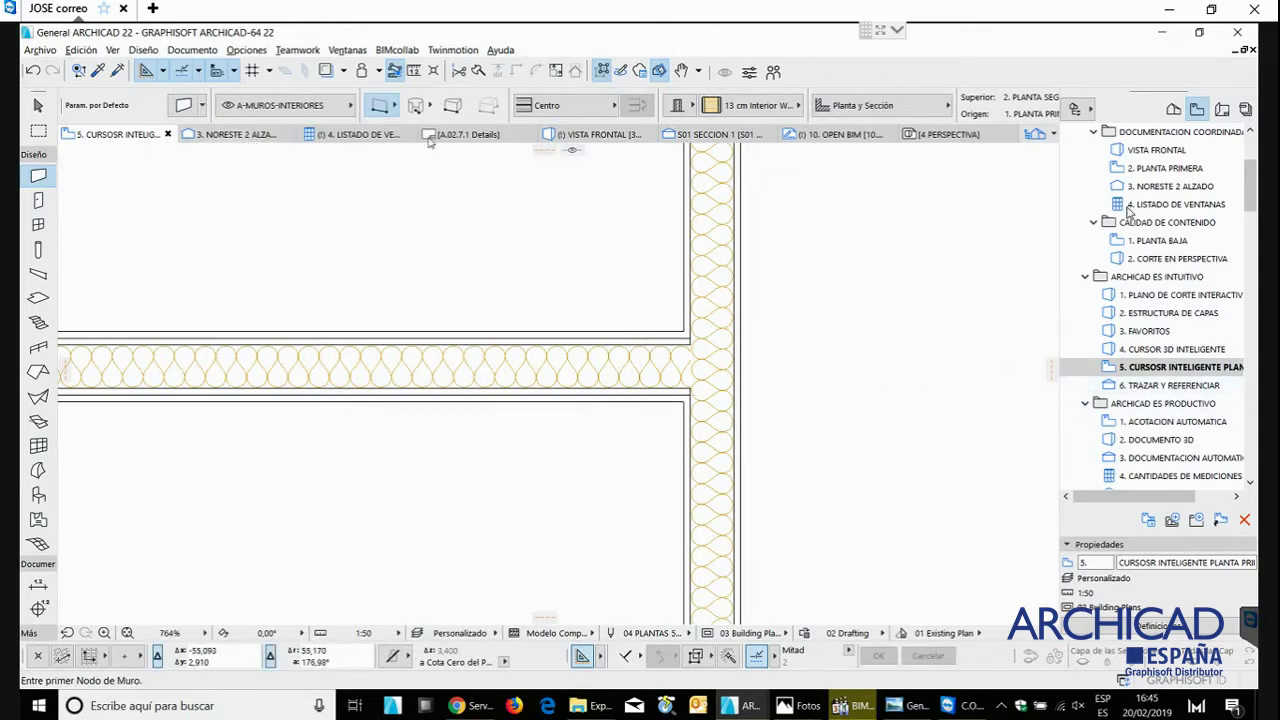
left_click(575, 138)
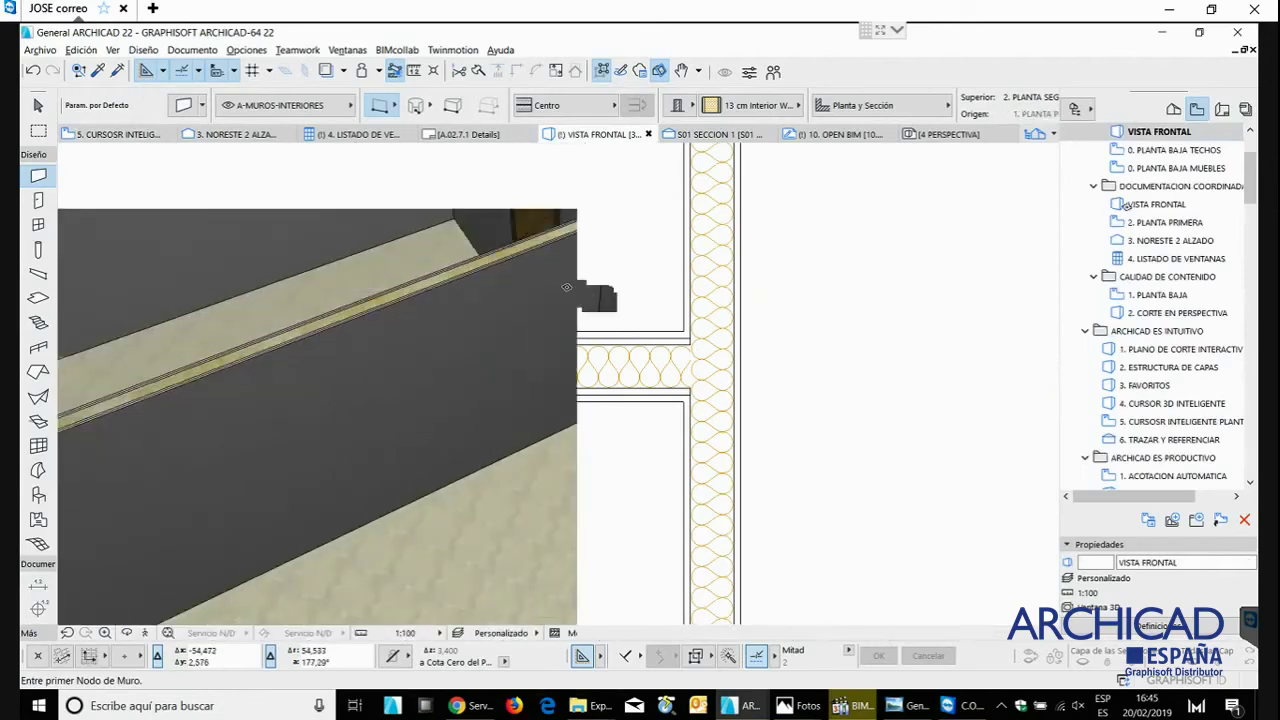
- Pick up the side wall's 10 cm interior wall settings, set the reference line to Centro, and apply them to the partition
middle_click_drag(682, 414, 695, 405, "shift")
scroll(691, 408, "up", 1)
left_click(691, 408, "alt")
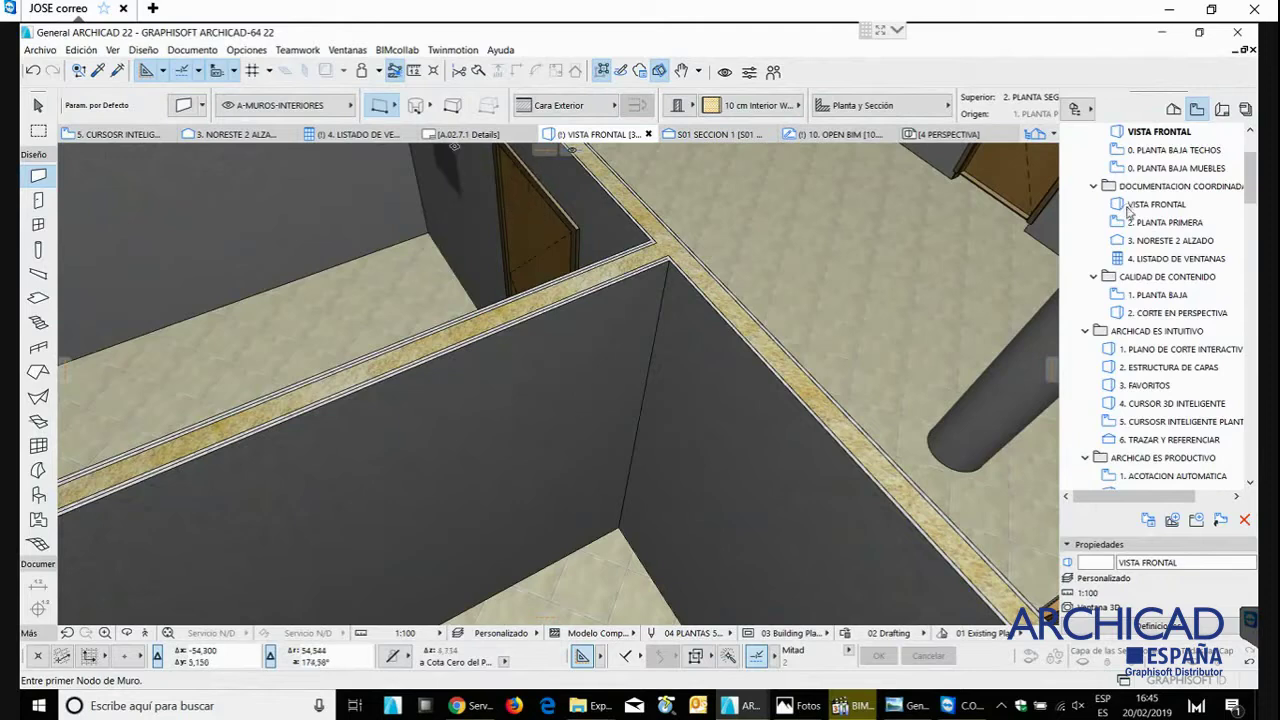
left_click(567, 113)
left_click(660, 124)
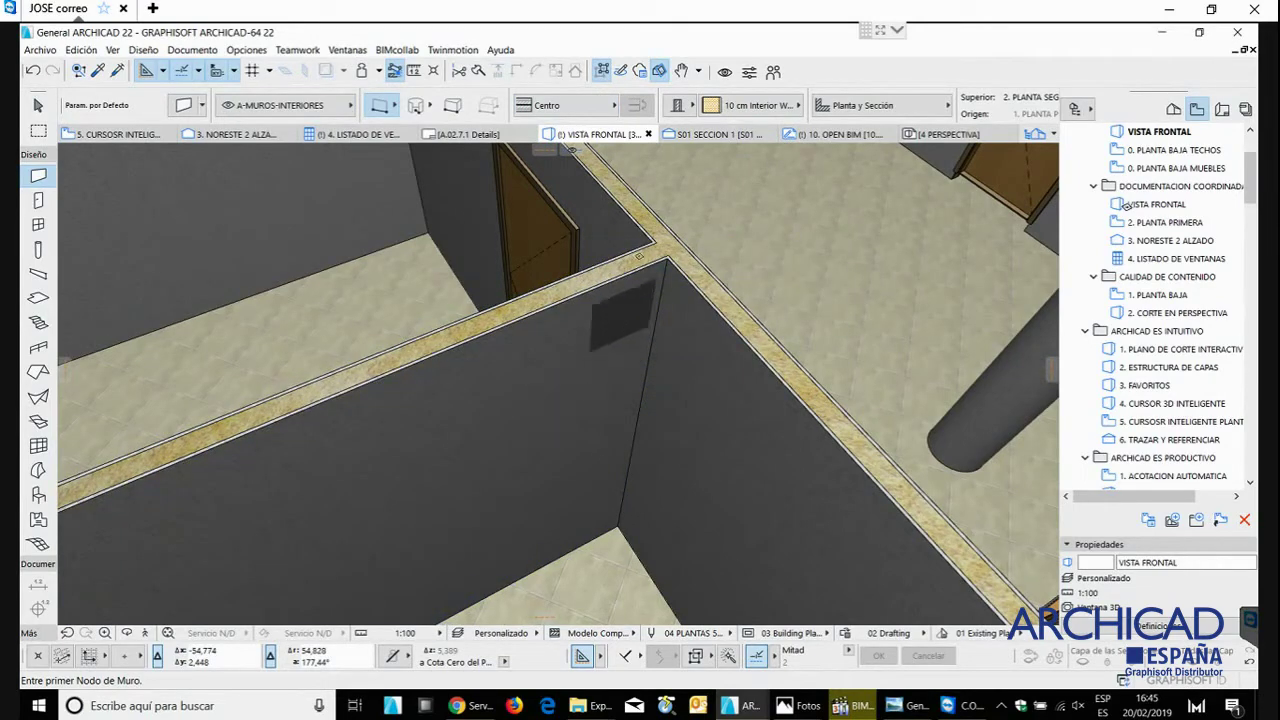
- Examine the 10 cm partition's junction with the side wall in 3D and in the 5. CURSOSR INTELIGENTE PLANTA PRIMERA plan
scroll(670, 319, "up", 3)
scroll(669, 321, "up", 1)
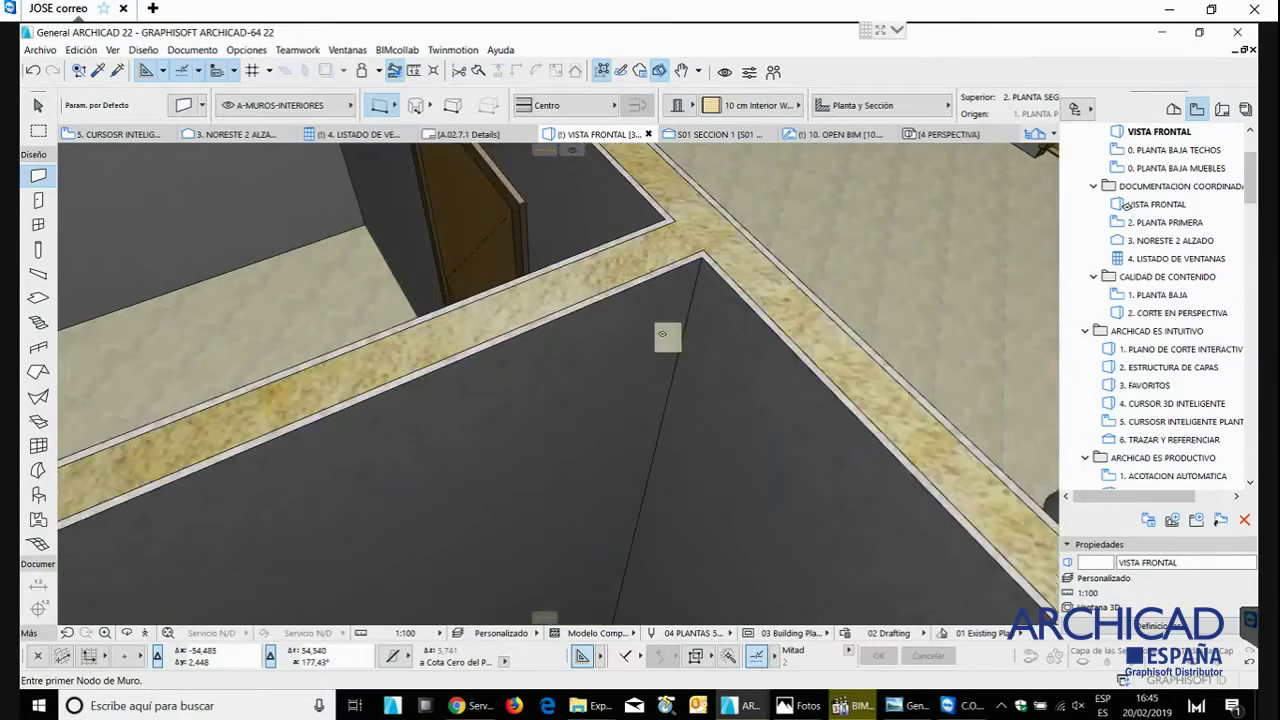
scroll(670, 338, "up", 2)
scroll(677, 398, "down", 1)
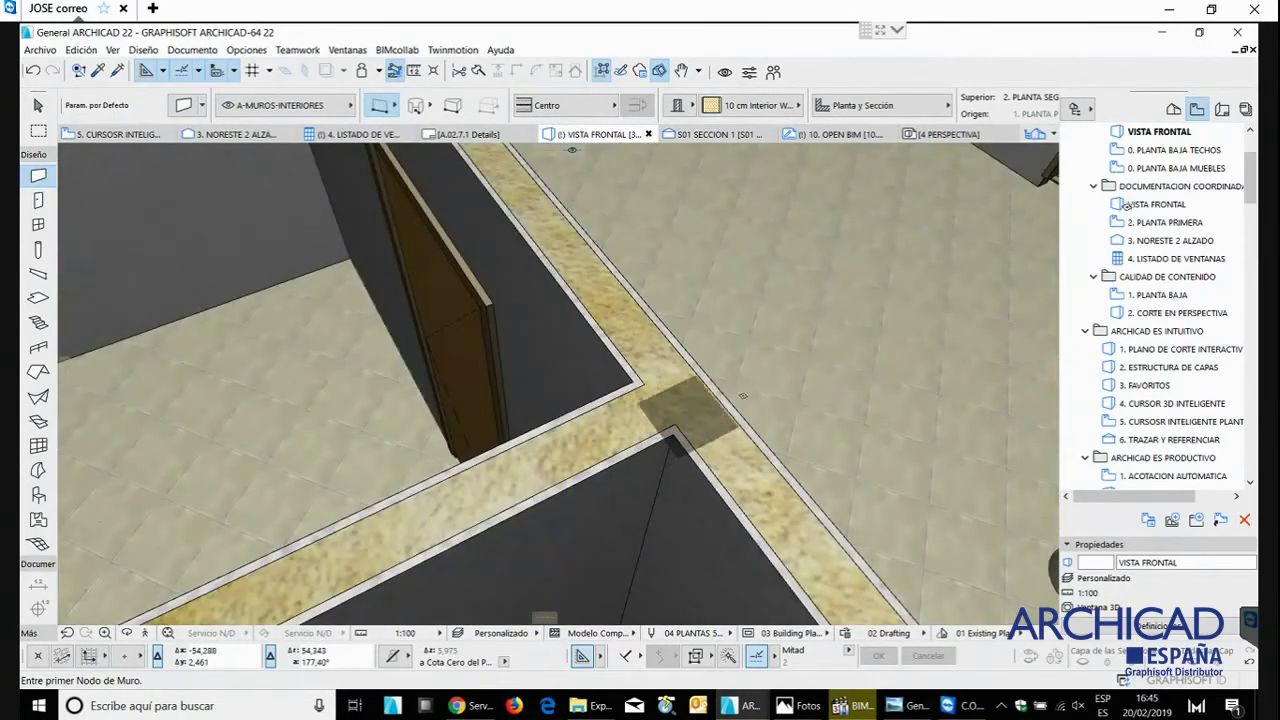
left_click(148, 134)
scroll(697, 383, "down", 2)
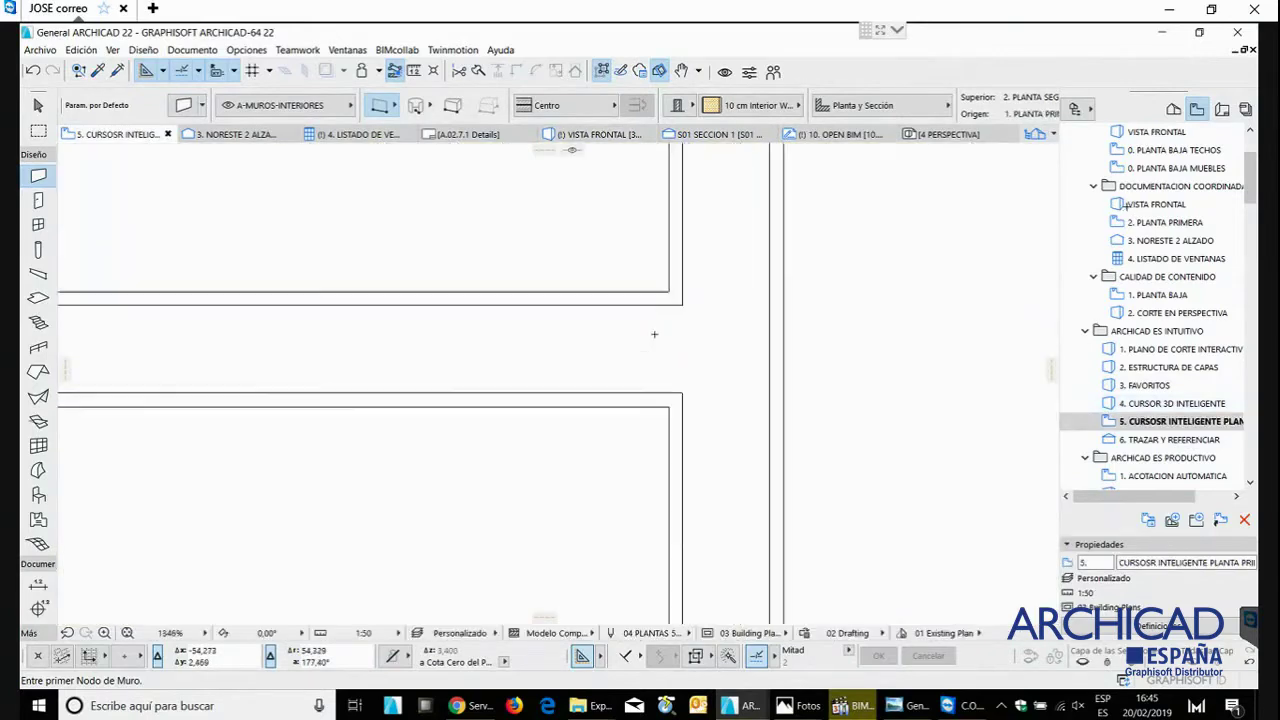
scroll(571, 366, "down", 3)
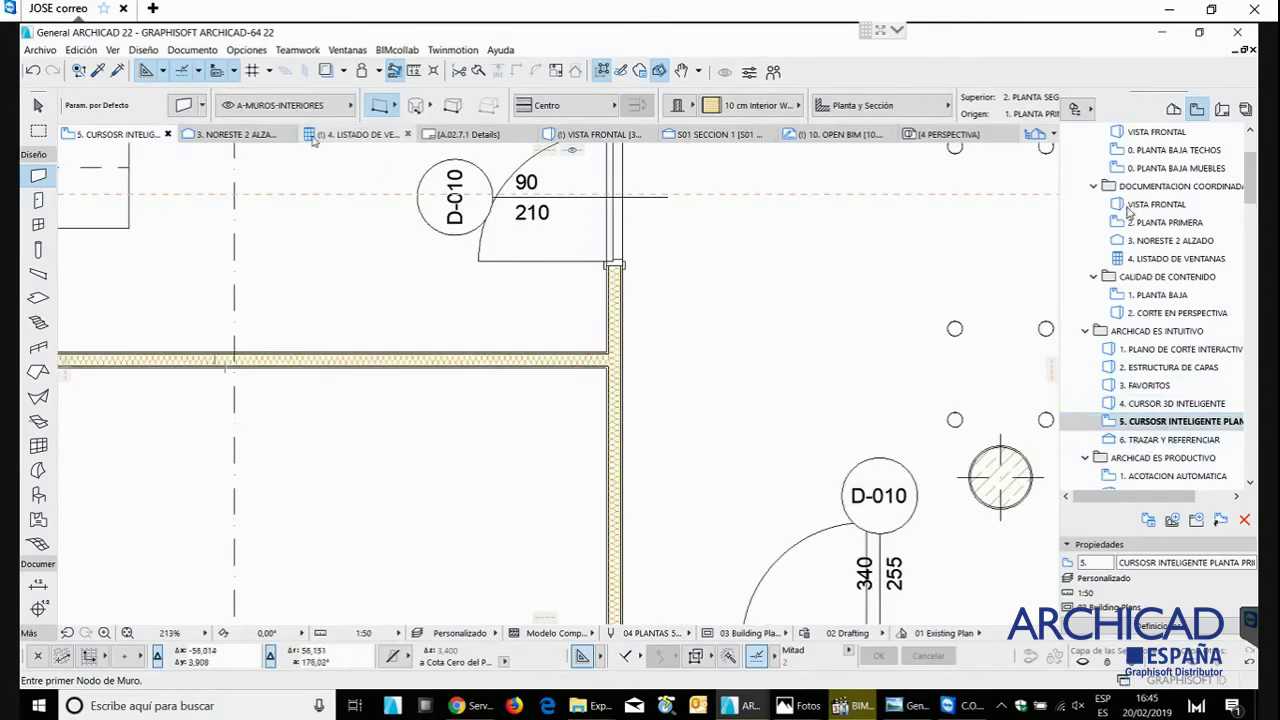
left_click(563, 135)
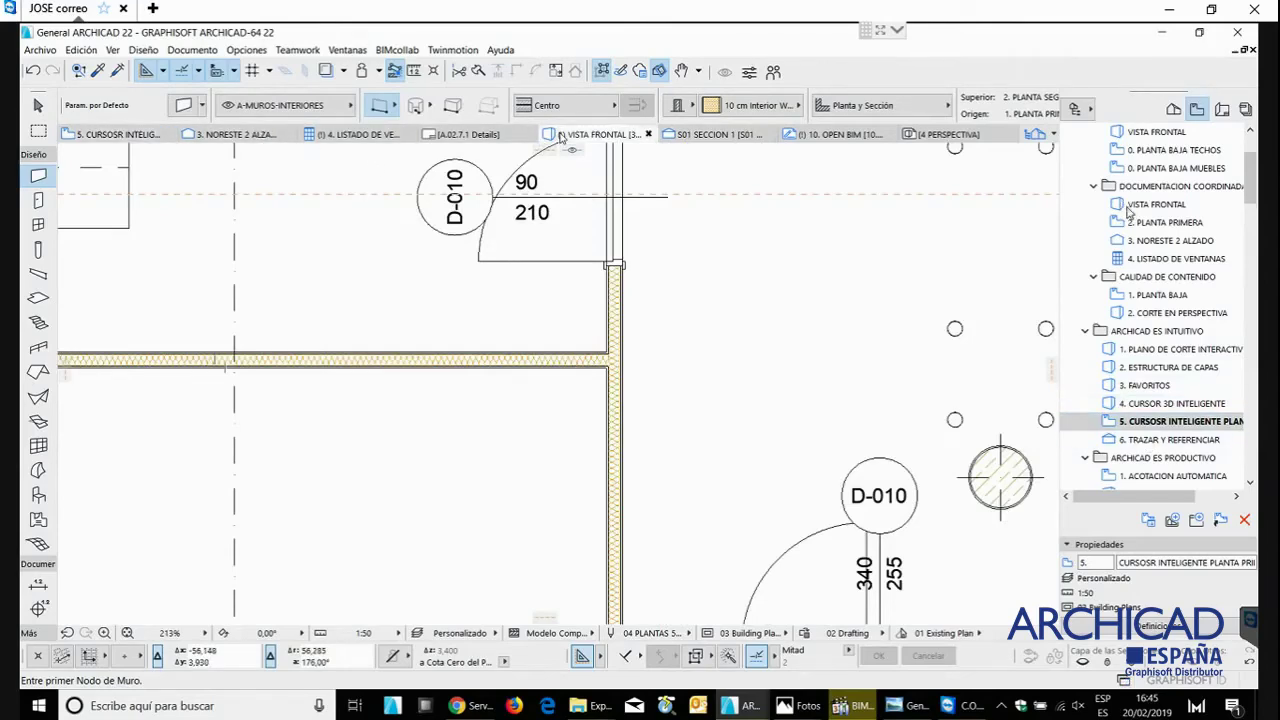
scroll(527, 440, "down", 2)
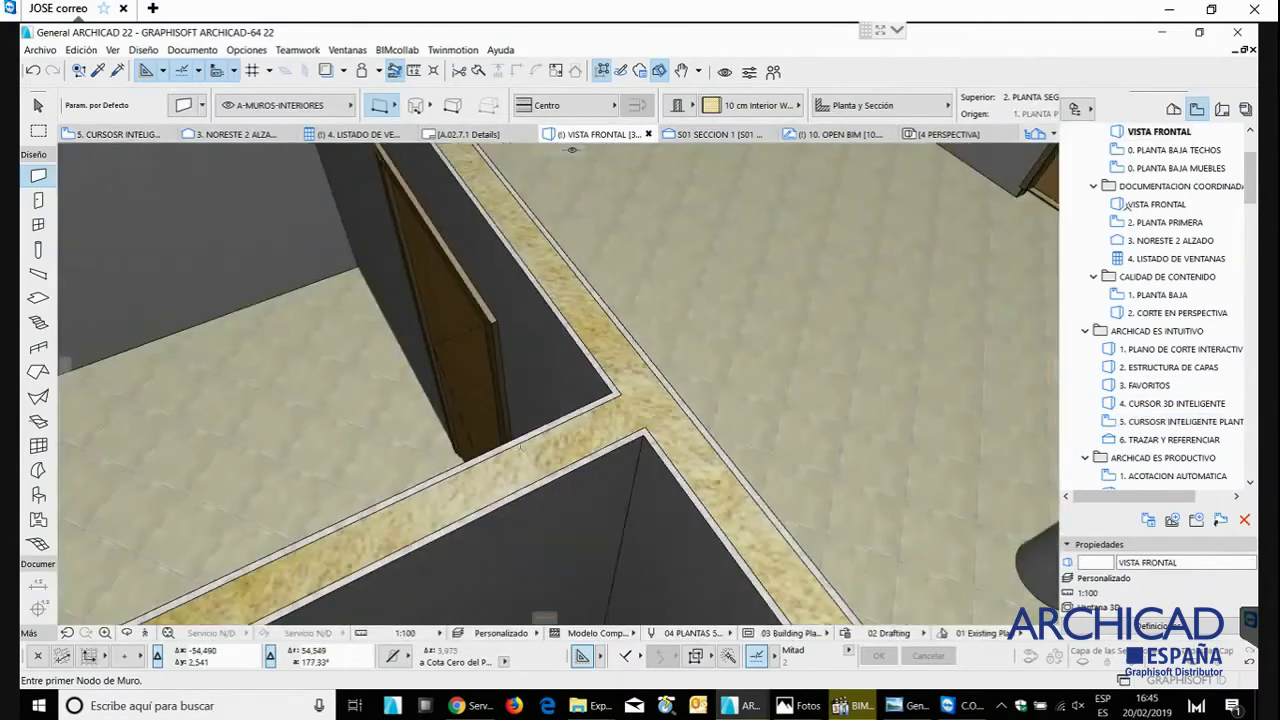
scroll(518, 447, "down", 5)
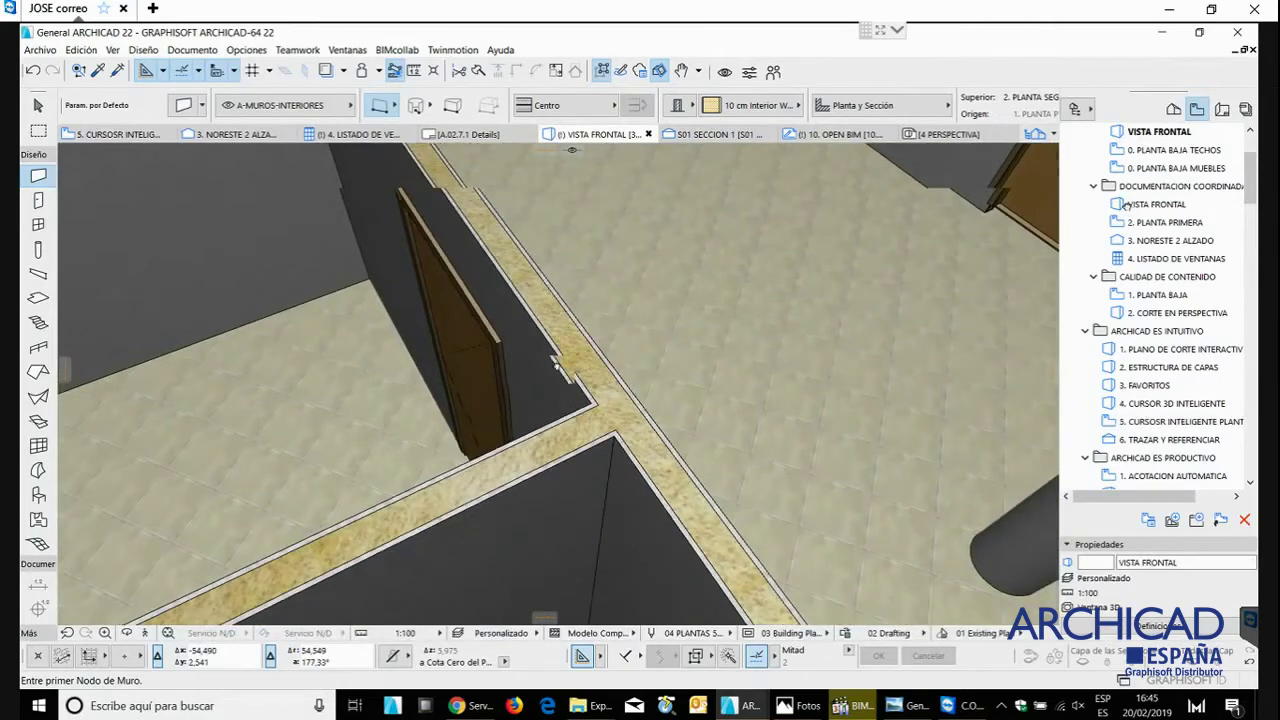
middle_click_drag(574, 328, 452, 468)
left_click(436, 491, "shift")
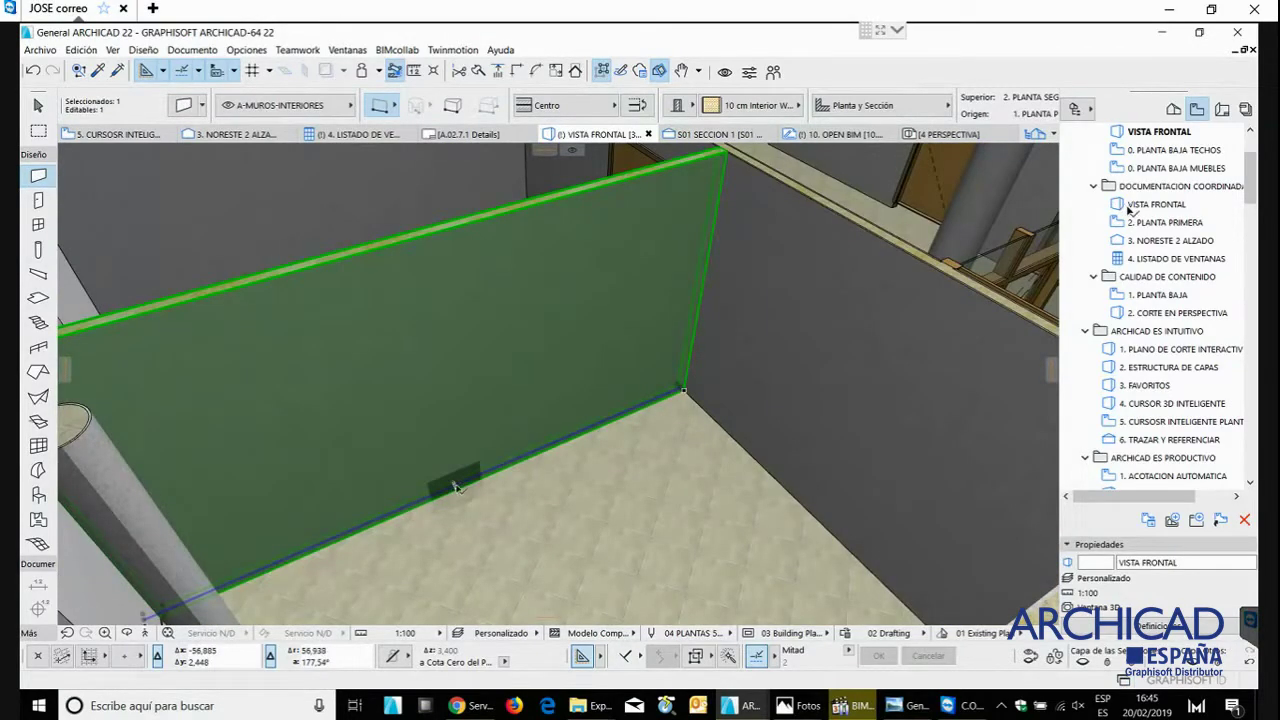
left_click(455, 487)
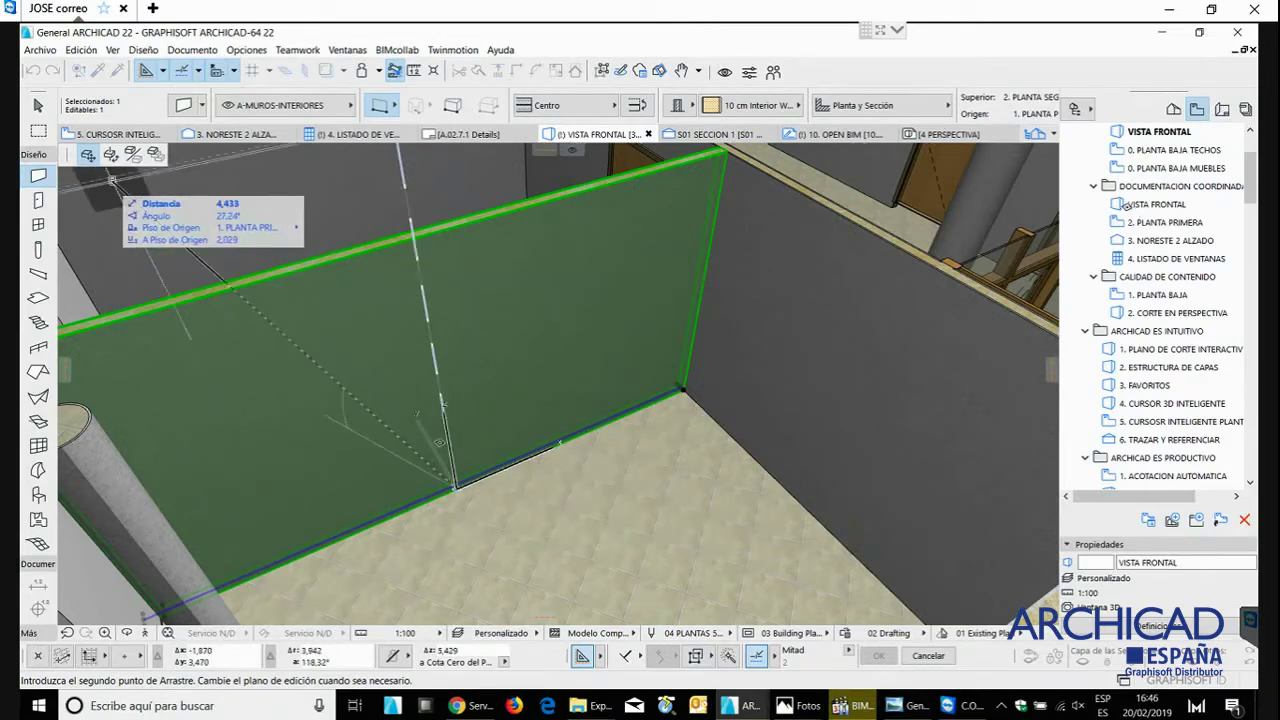
key("Escape")
key("Escape")
- Select the partition in 3D and insert a new node at the midpoint of its base line, splitting it into two segments
left_click(457, 486, "shift")
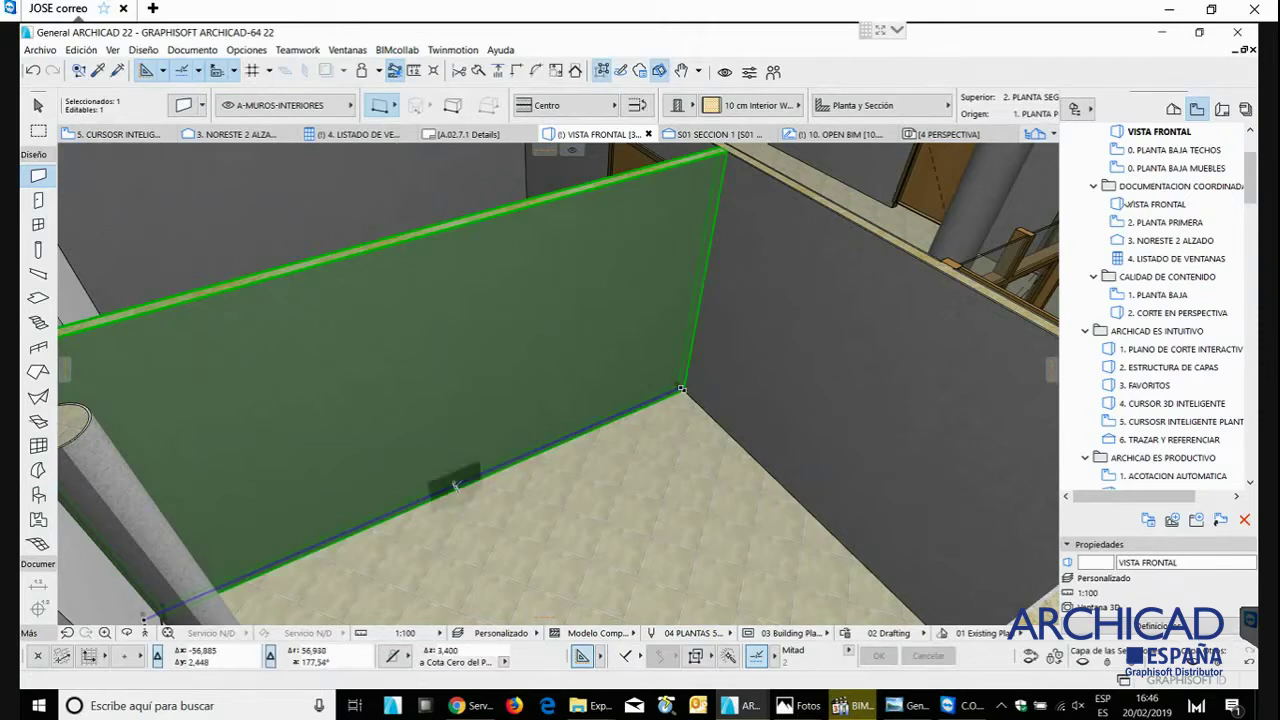
left_click(455, 486)
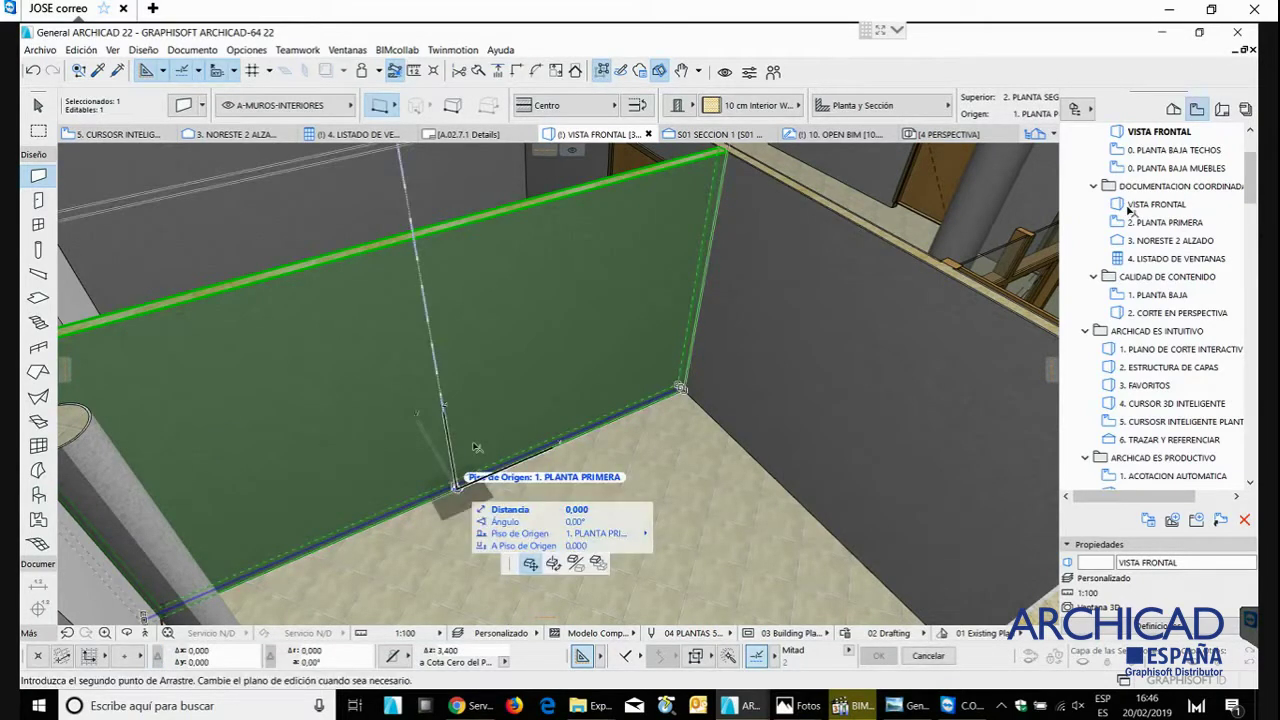
right_click(506, 412)
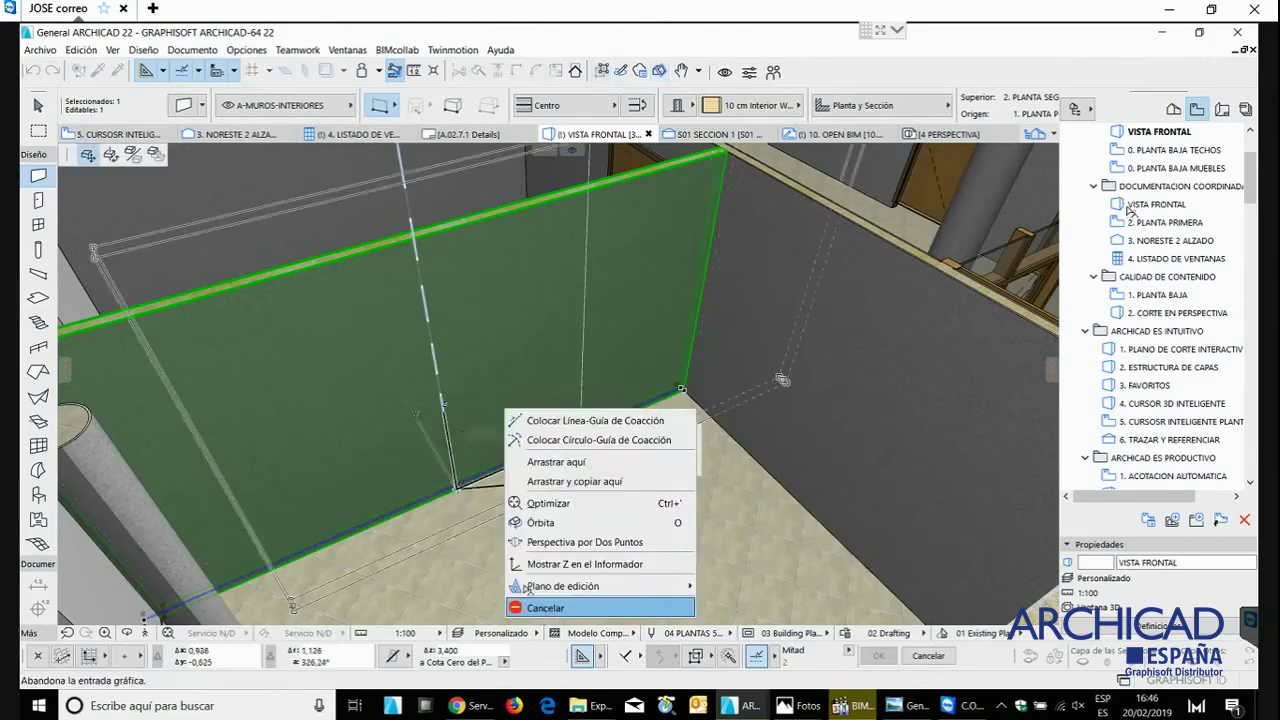
left_click(527, 604)
scroll(446, 485, "up", 3)
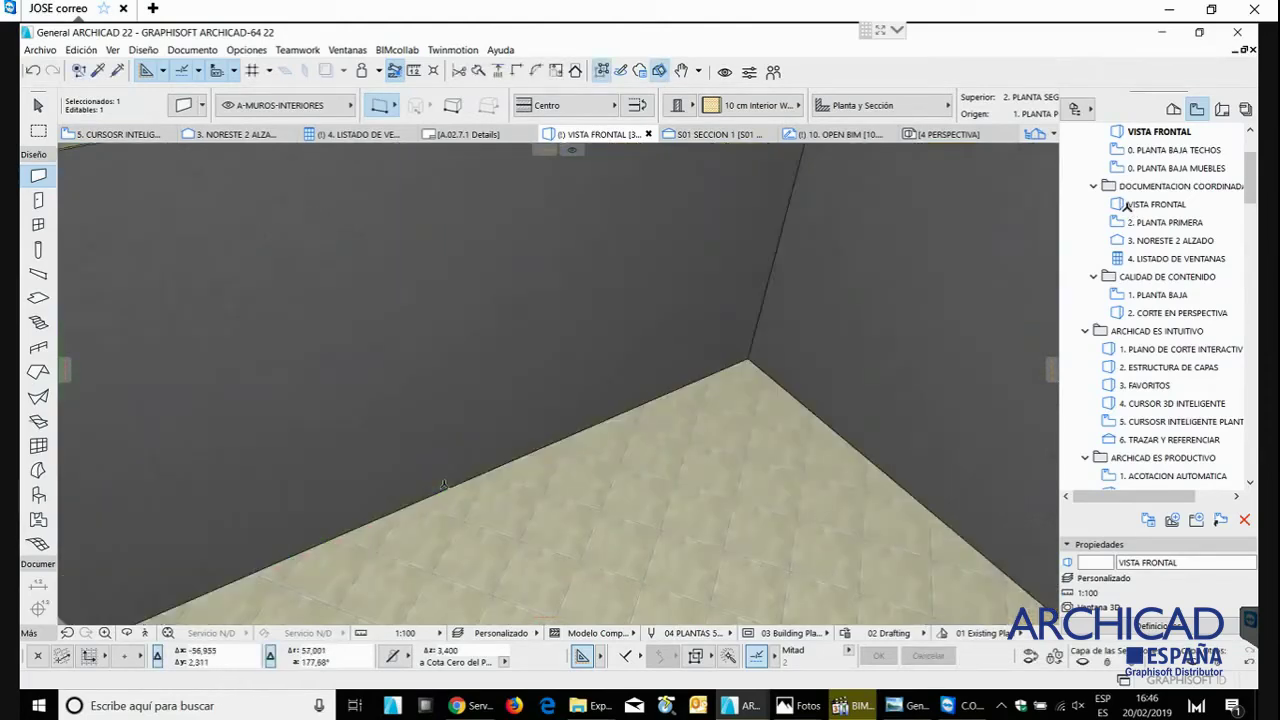
left_click(454, 479)
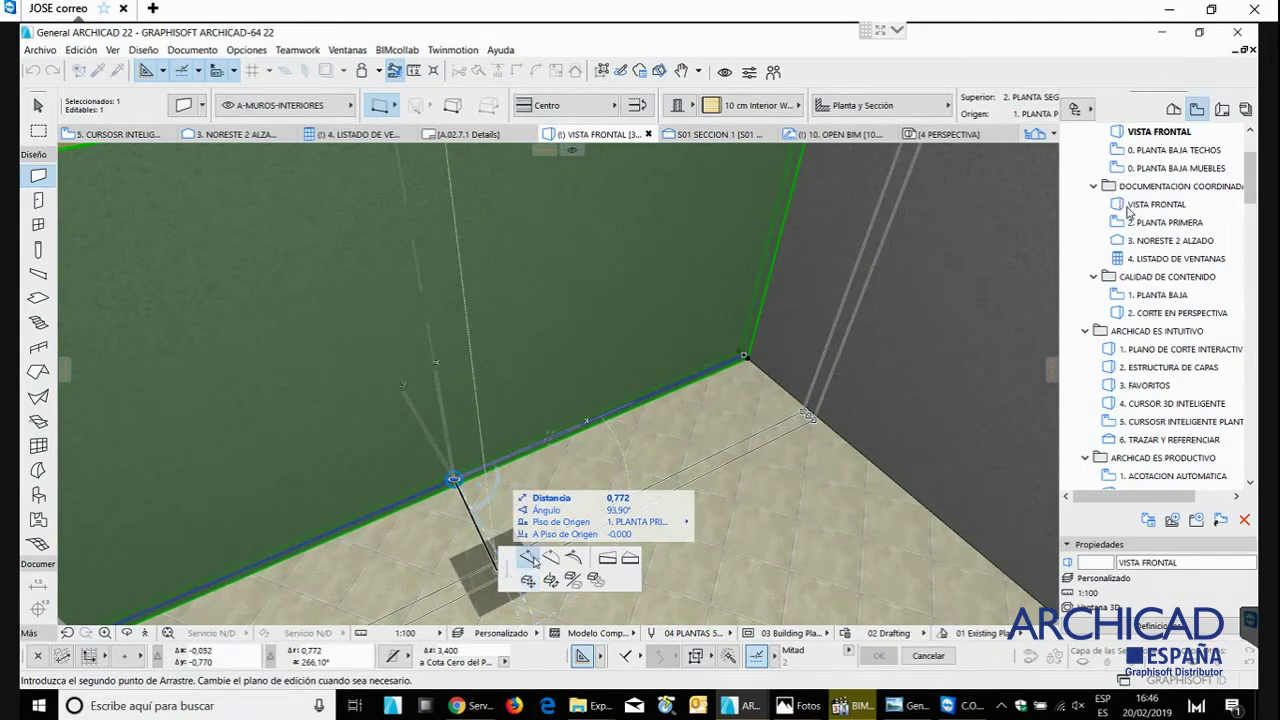
left_click(527, 558)
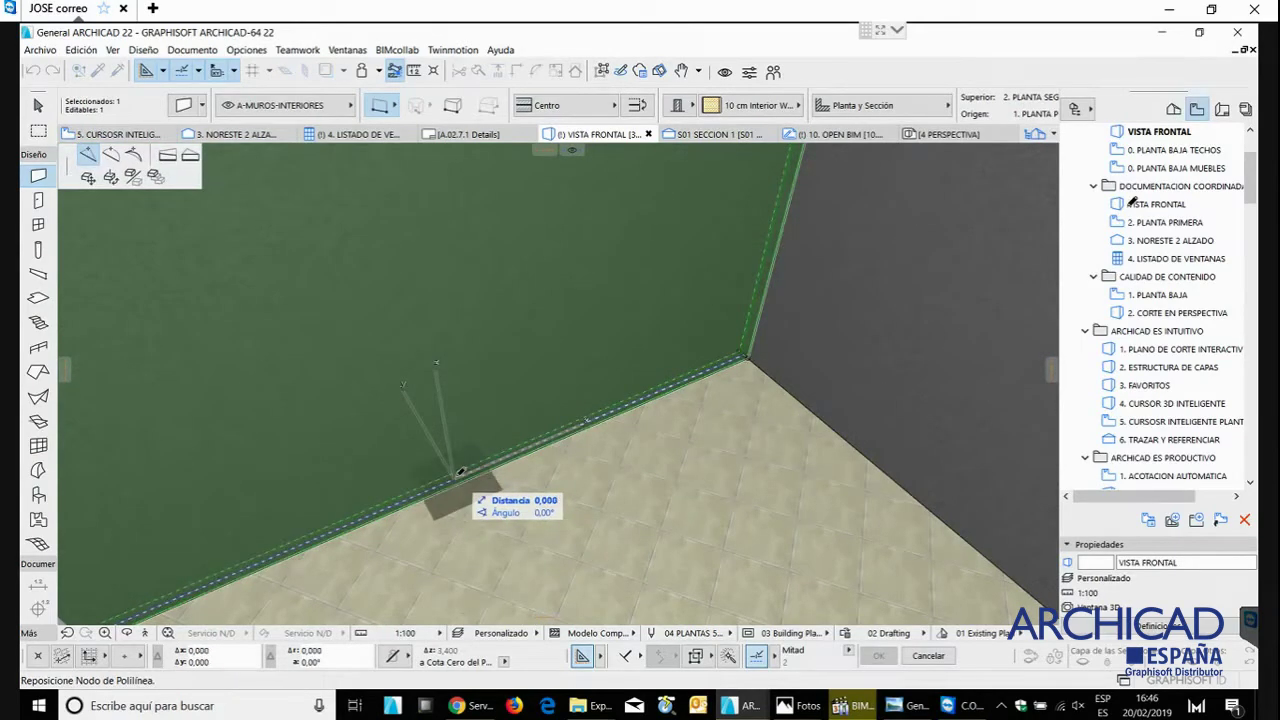
left_click(487, 517)
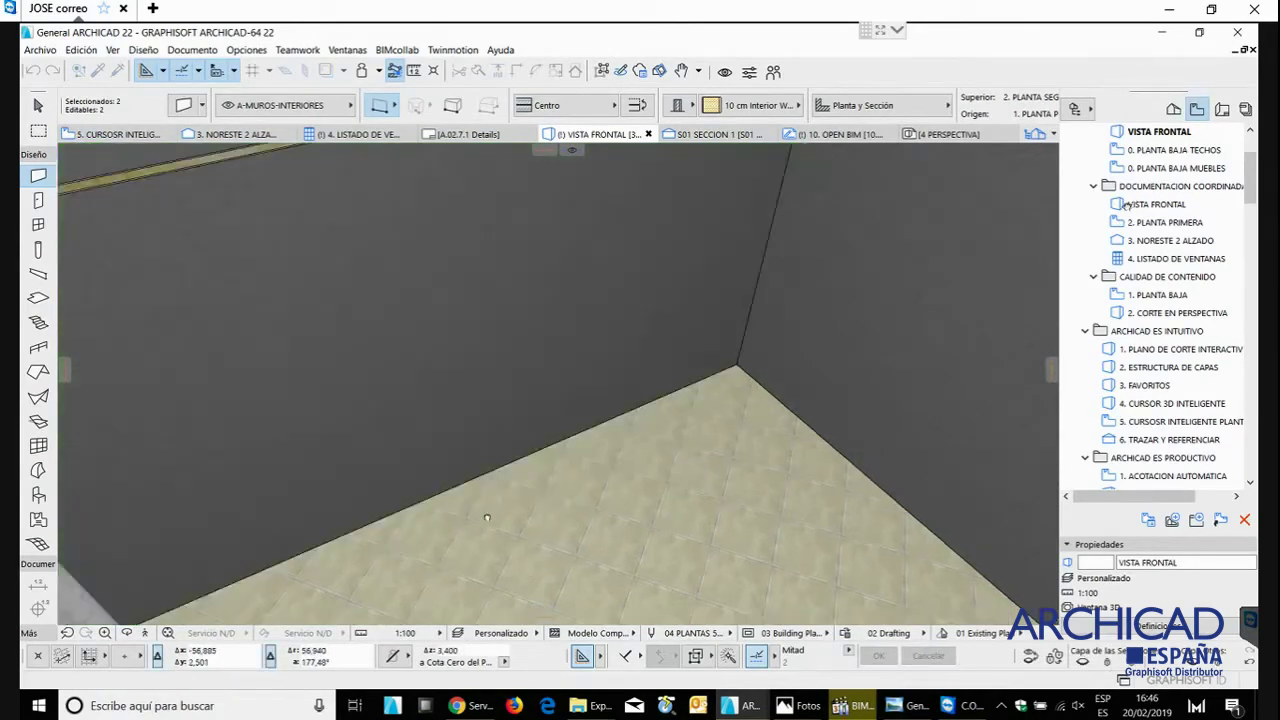
- Curve the partition segment next to the side wall into the lower room with an arc radius of 2,5 m
scroll(487, 517, "down", 3)
scroll(475, 528, "down", 5)
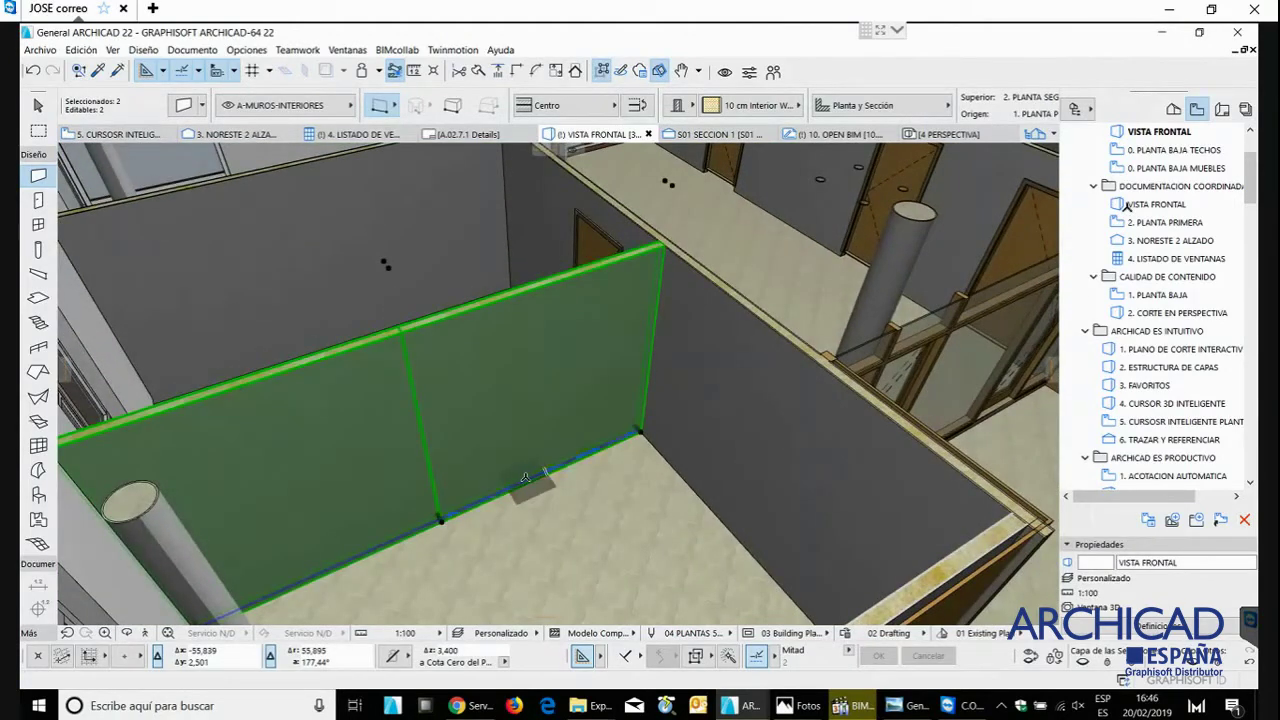
left_click(525, 477)
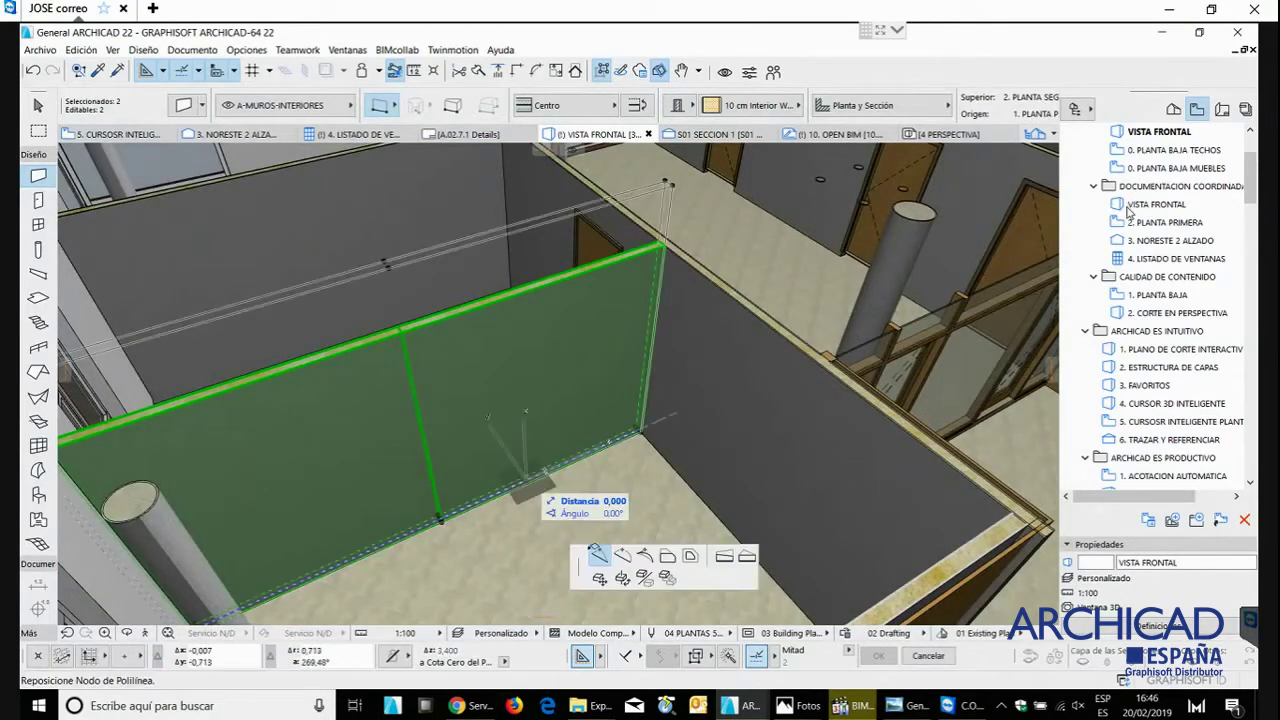
left_click(622, 556)
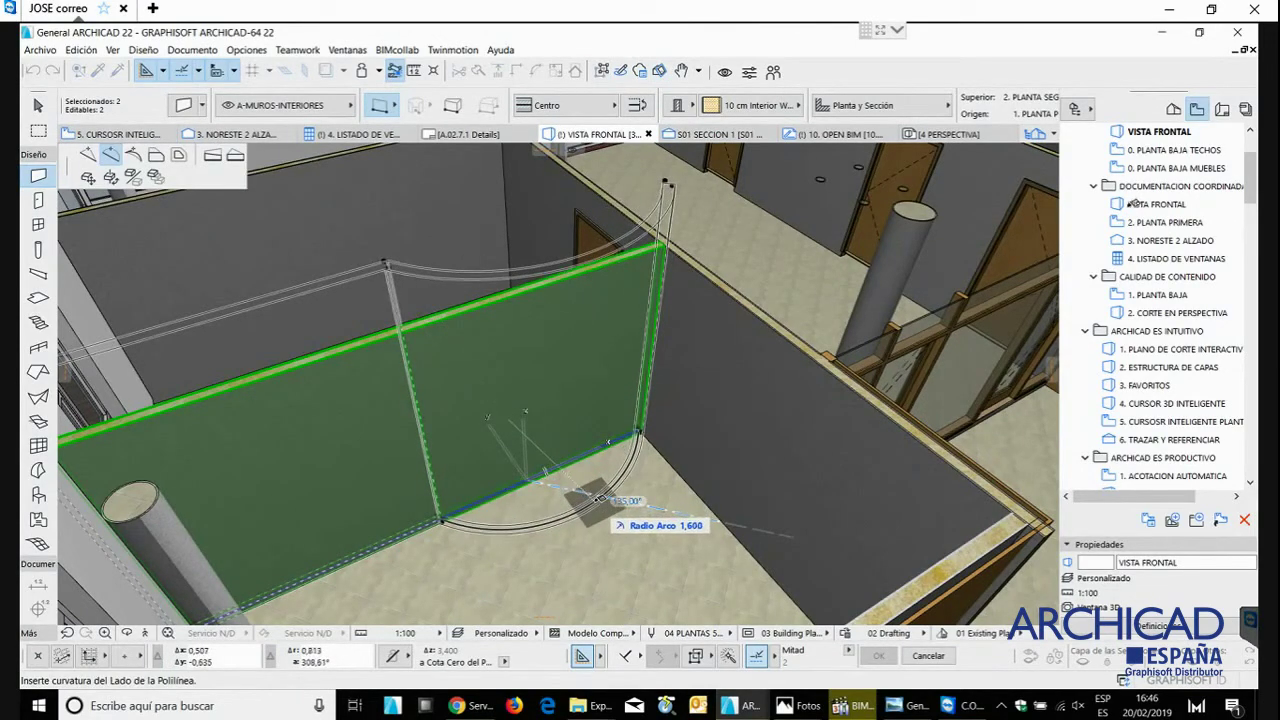
type("2")
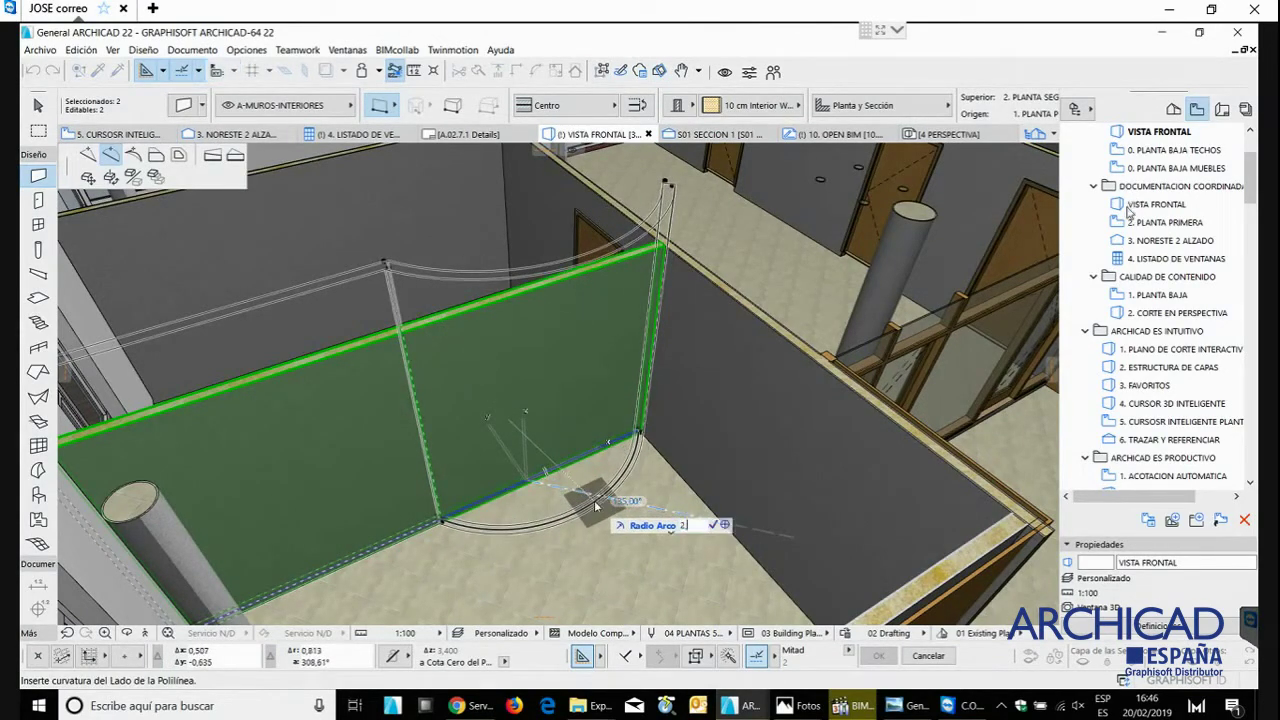
type(",5")
key("Return")
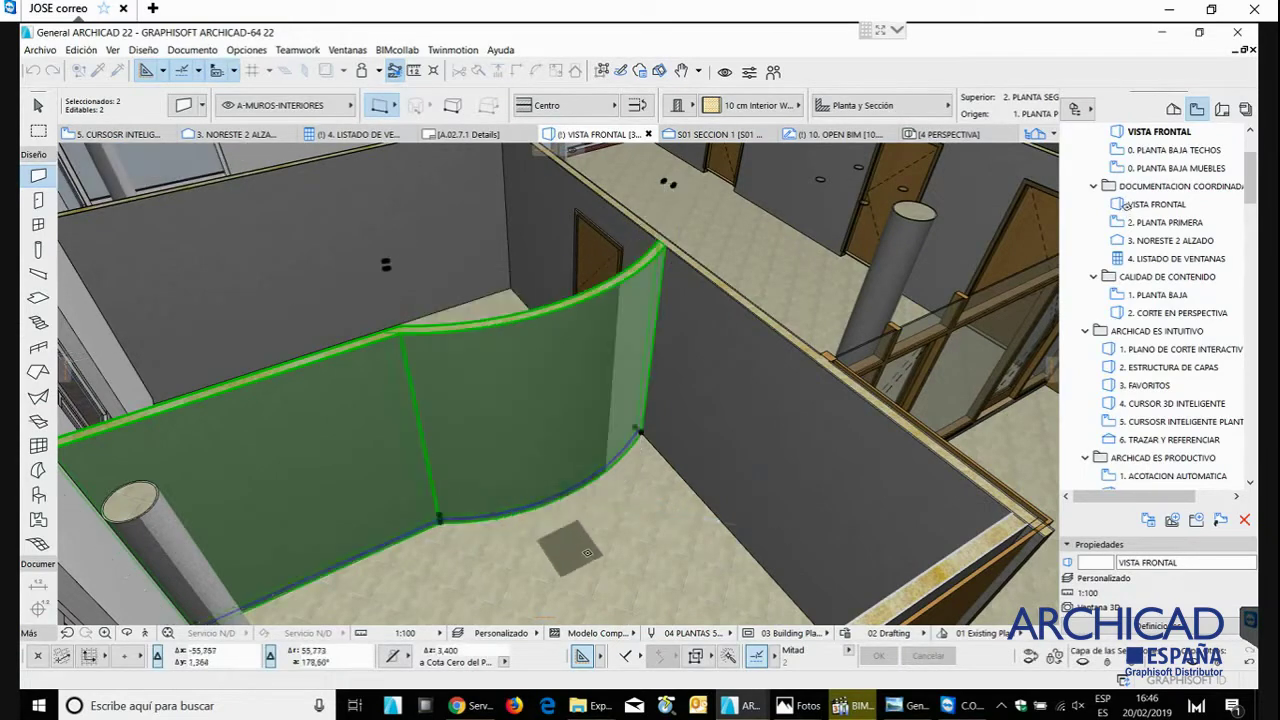
- In the 5. CURSOSR INTELIGENTE PLANTA PRIMERA plan, curve the facade-side partition segment in the opposite direction with an arc radius of 2,5 m
middle_click_drag(531, 551, 521, 524, "shift")
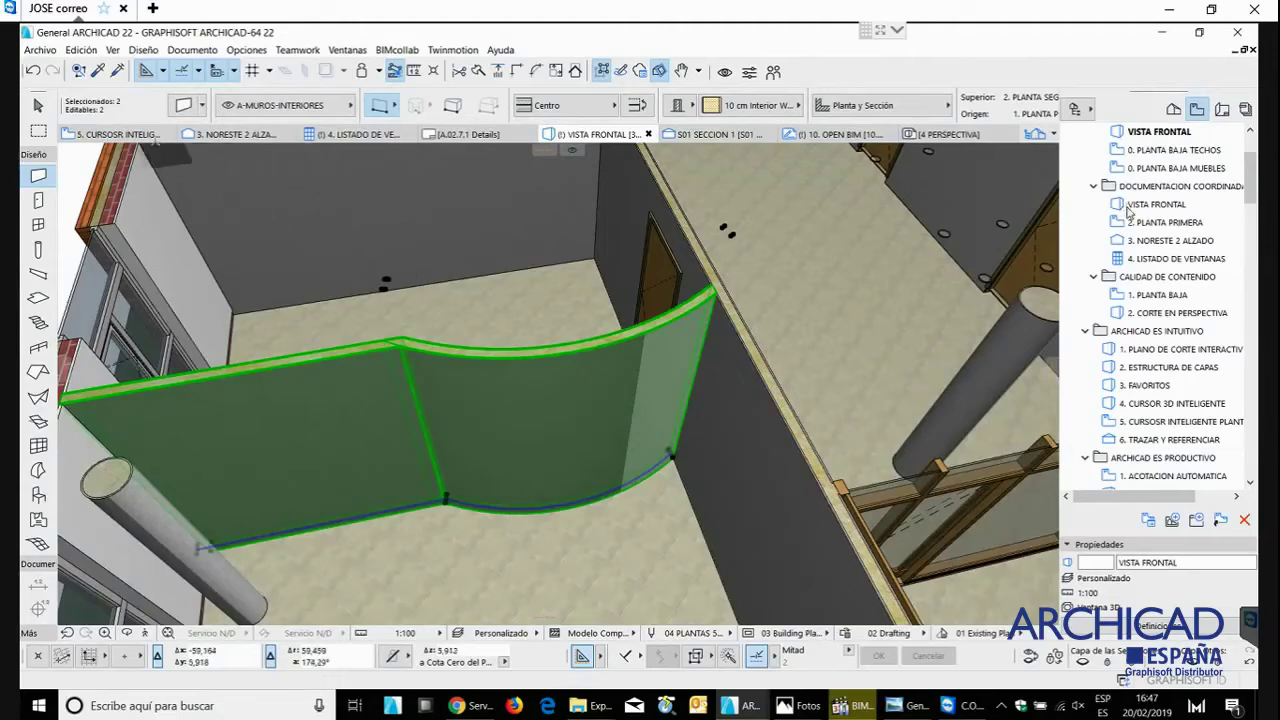
left_click(118, 134)
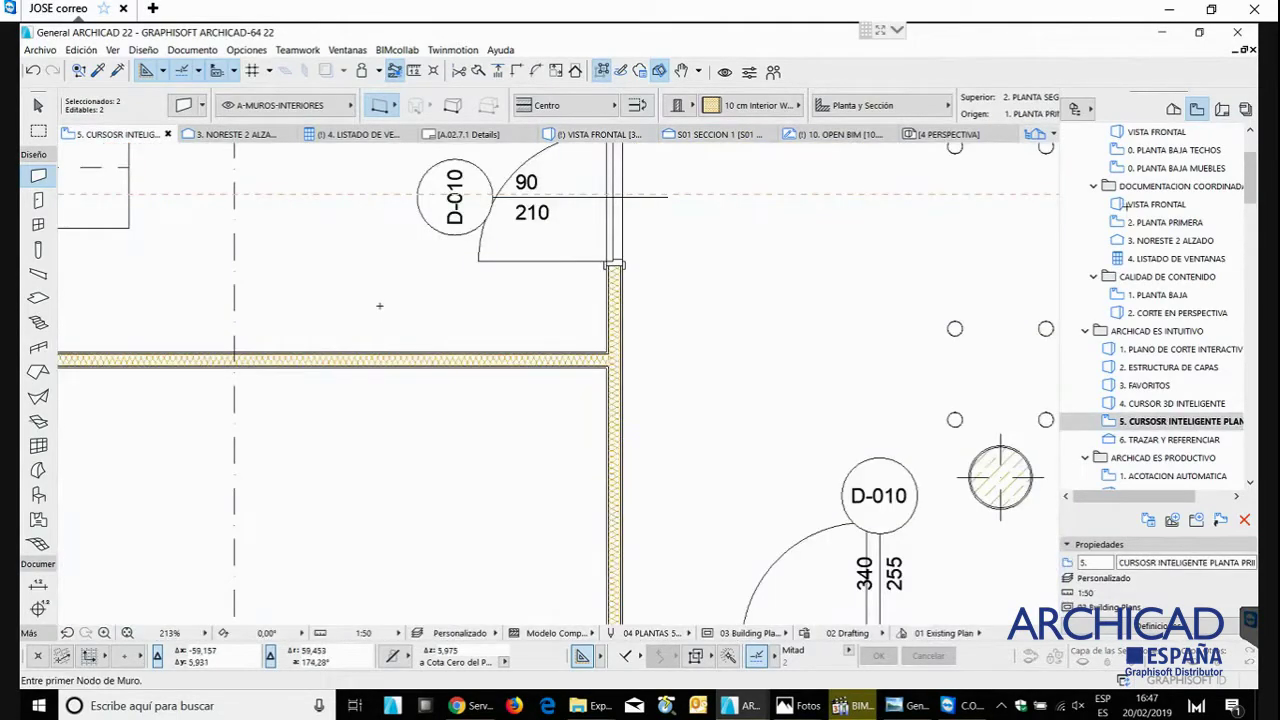
scroll(975, 212, "down", 3)
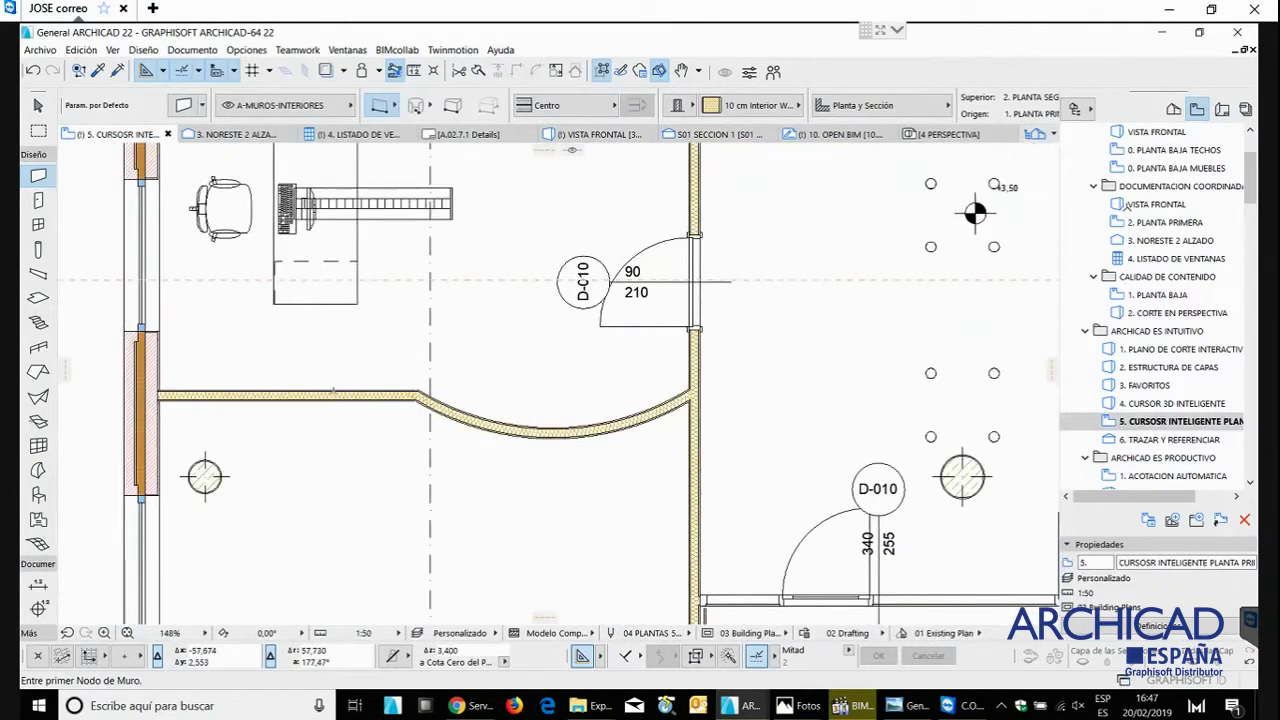
left_click(332, 391)
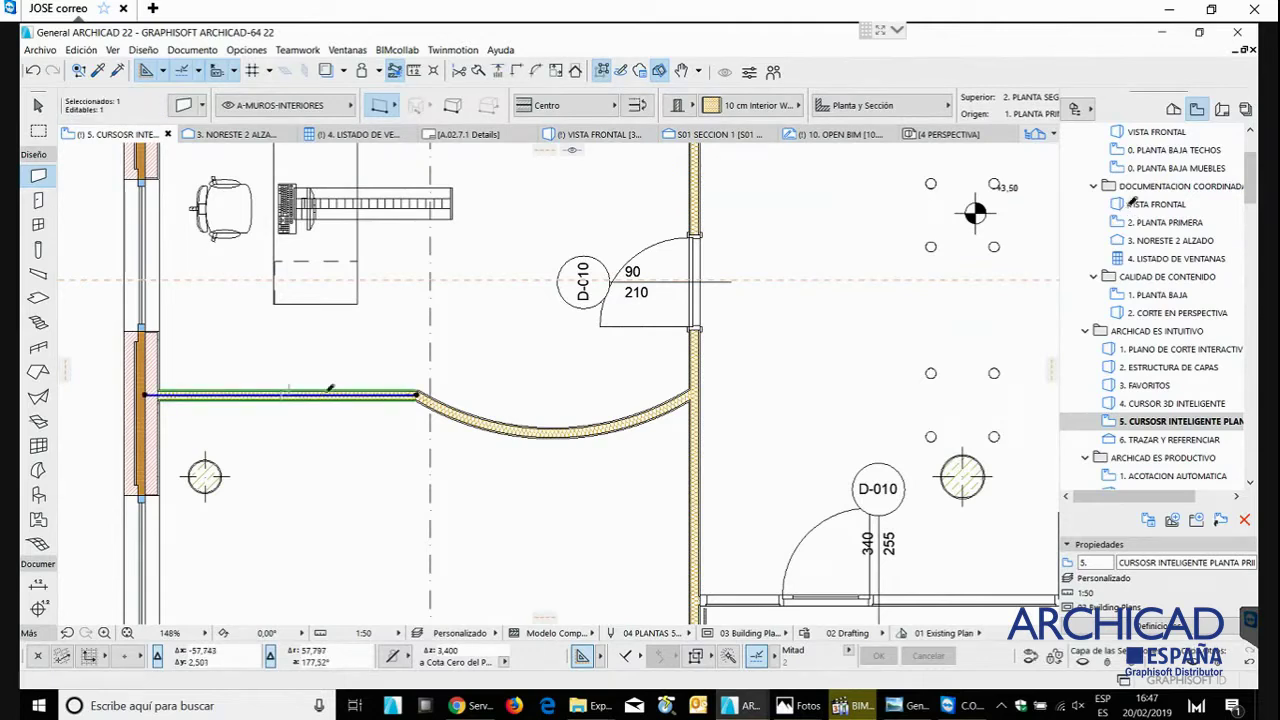
left_click(330, 391)
left_click(400, 466)
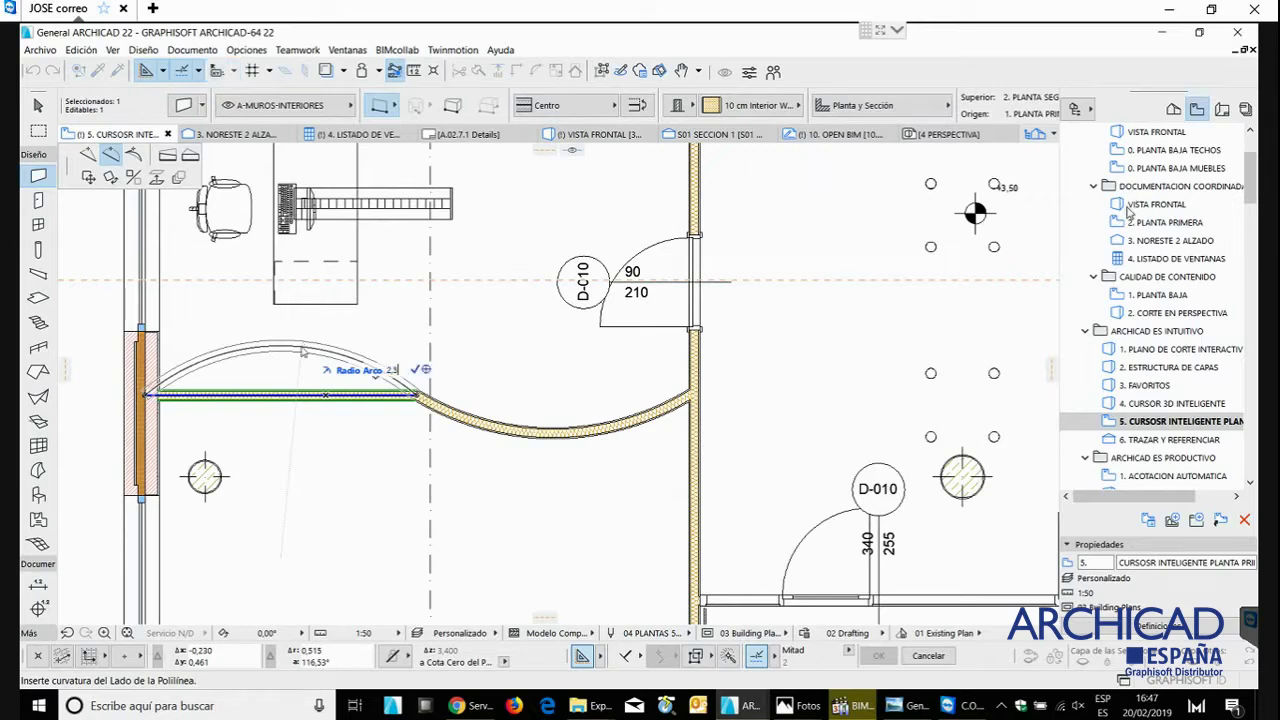
key("Return")
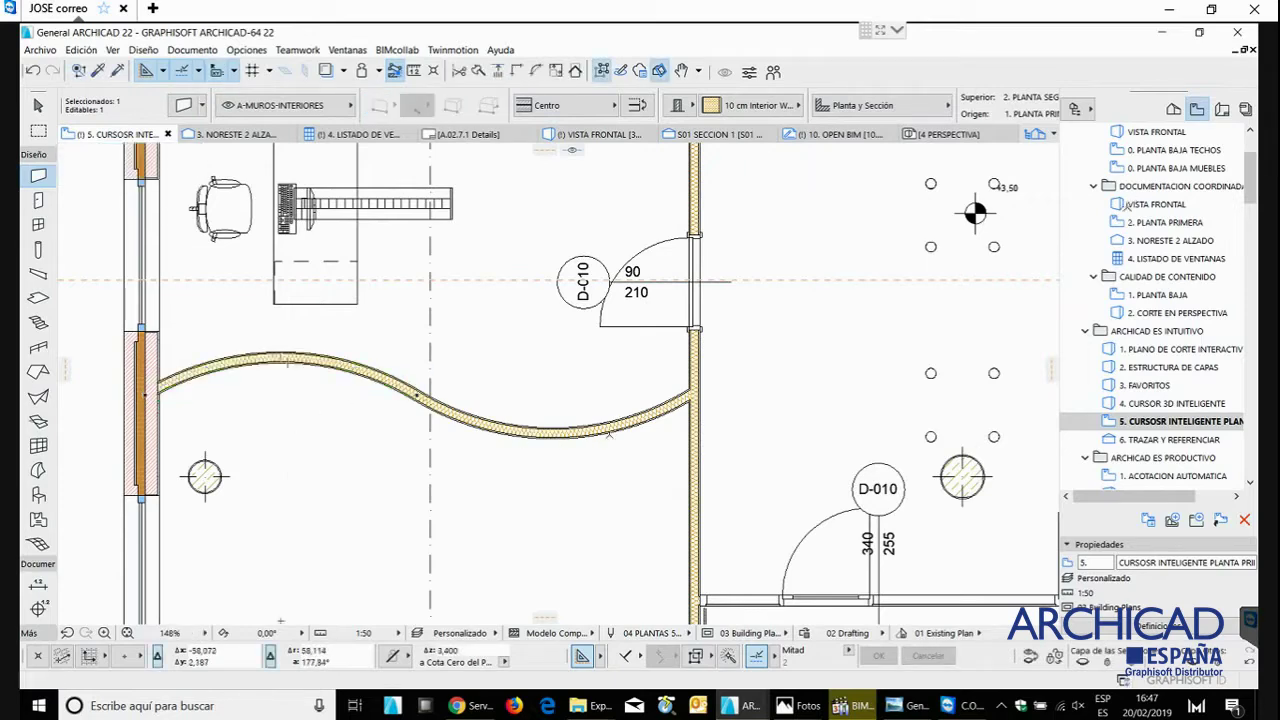
- Examine the S-shaped partition's junction with the facade wall in plan and its form in the VISTA FRONTAL 3D view, and deselect it
scroll(608, 432, "down", 3)
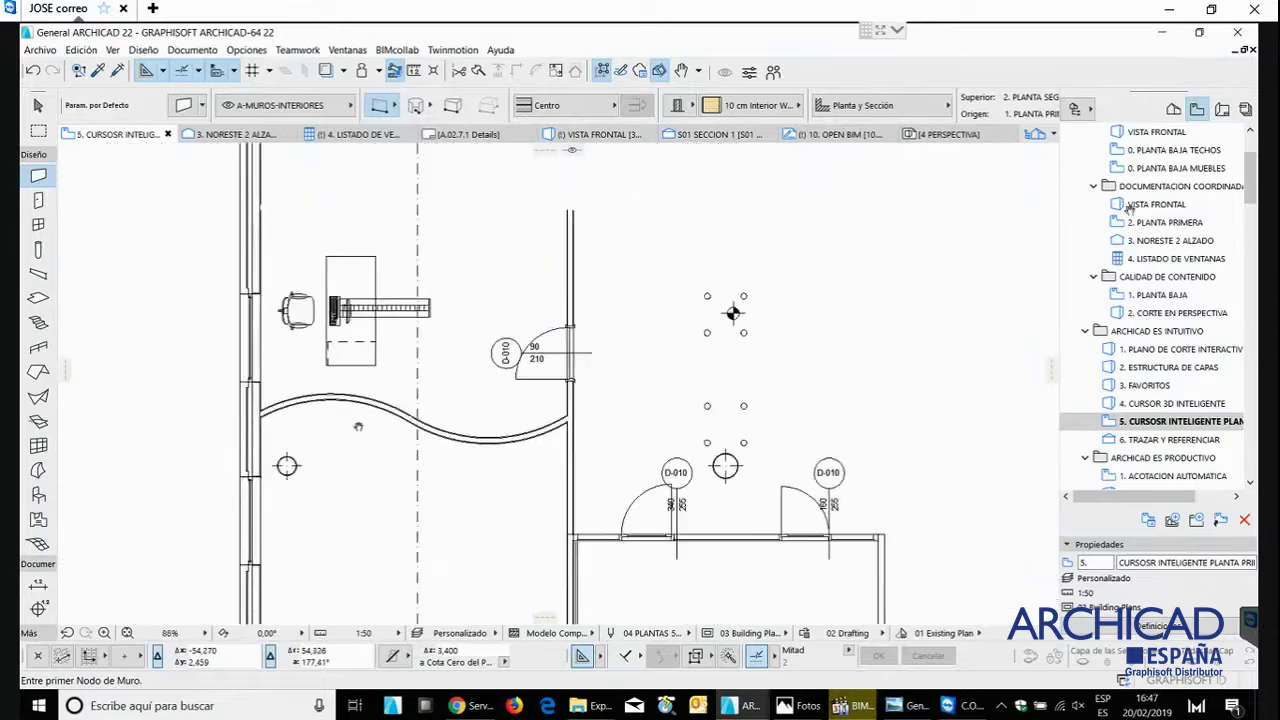
scroll(400, 414, "up", 5)
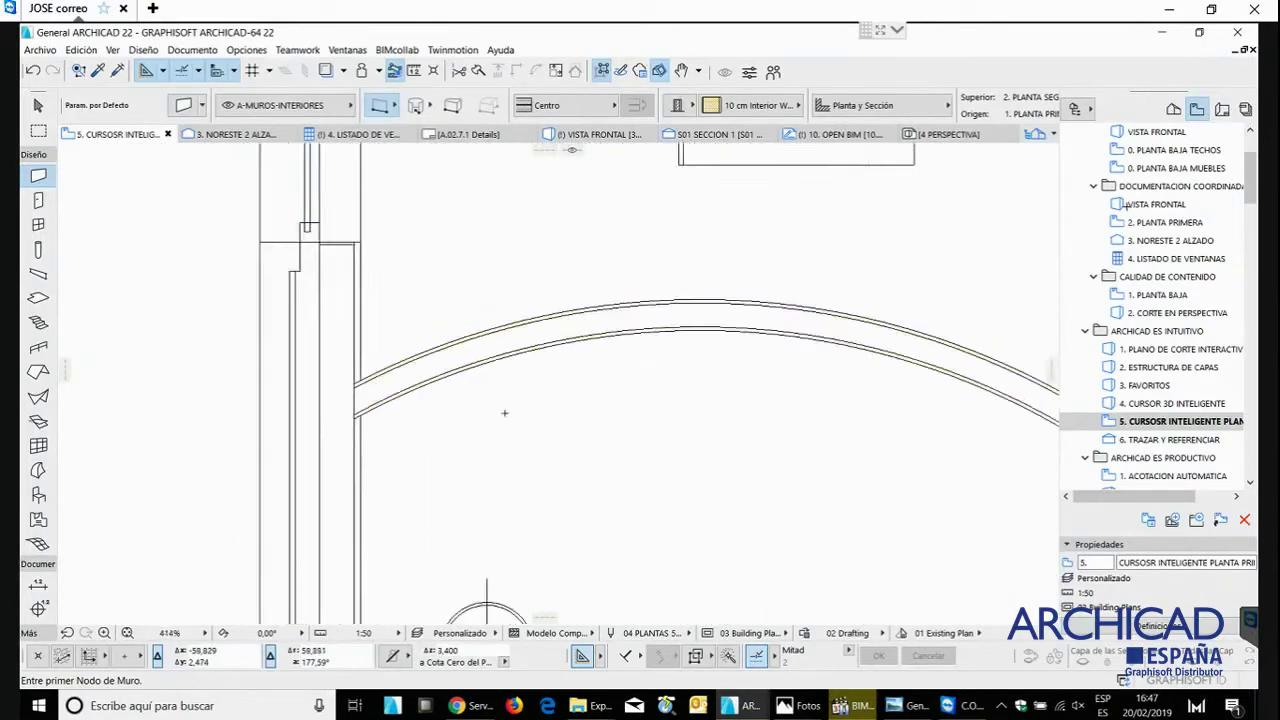
scroll(504, 412, "down", 1)
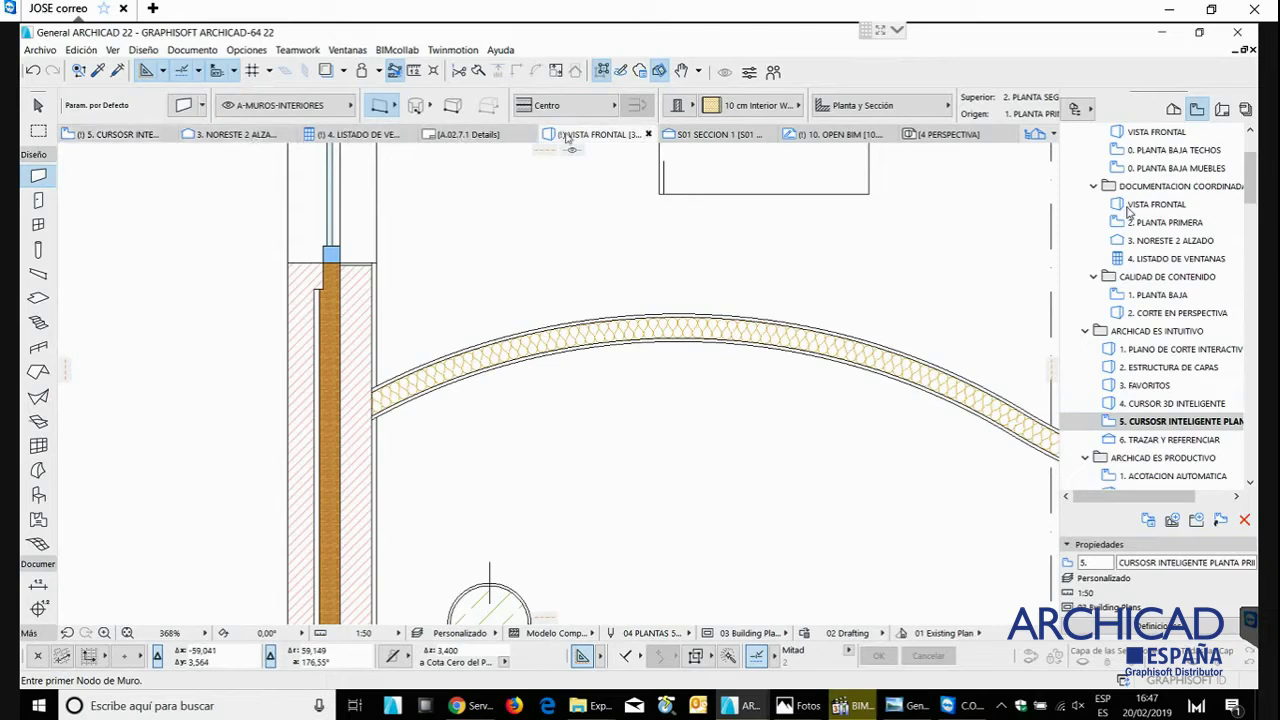
double_click(1128, 207)
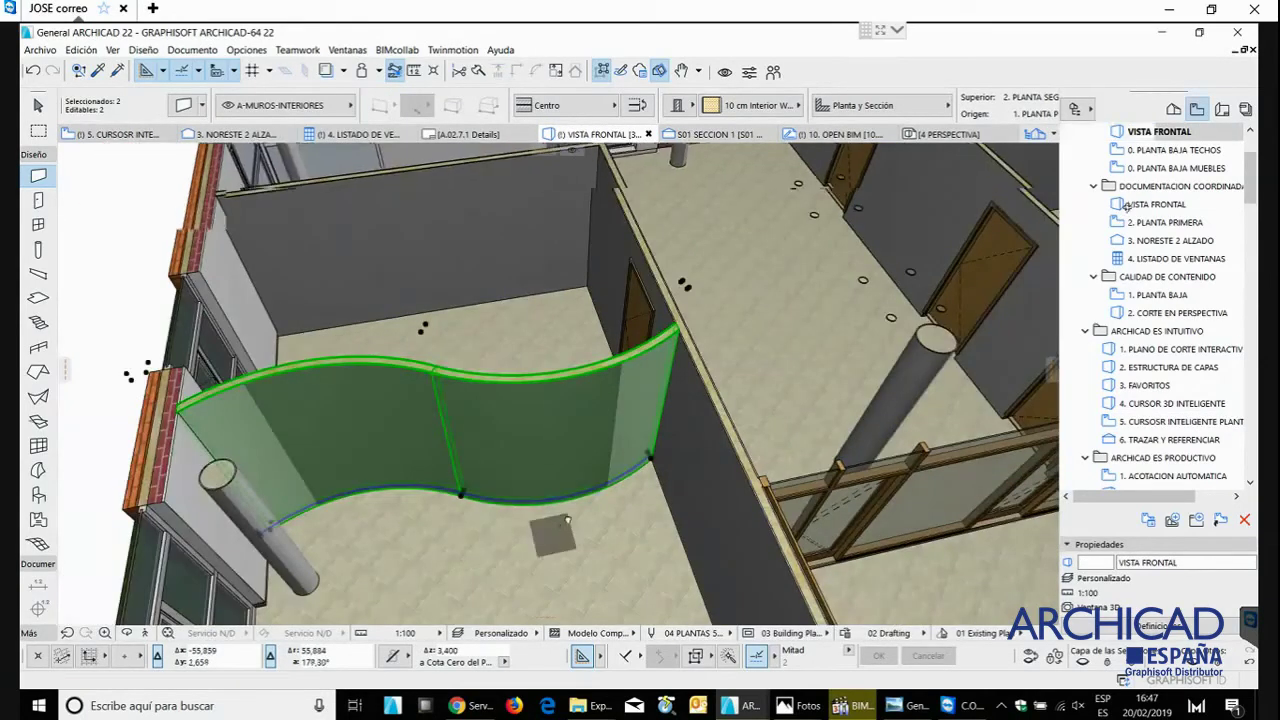
middle_click_drag(609, 490, 642, 521, "shift")
key("Escape")
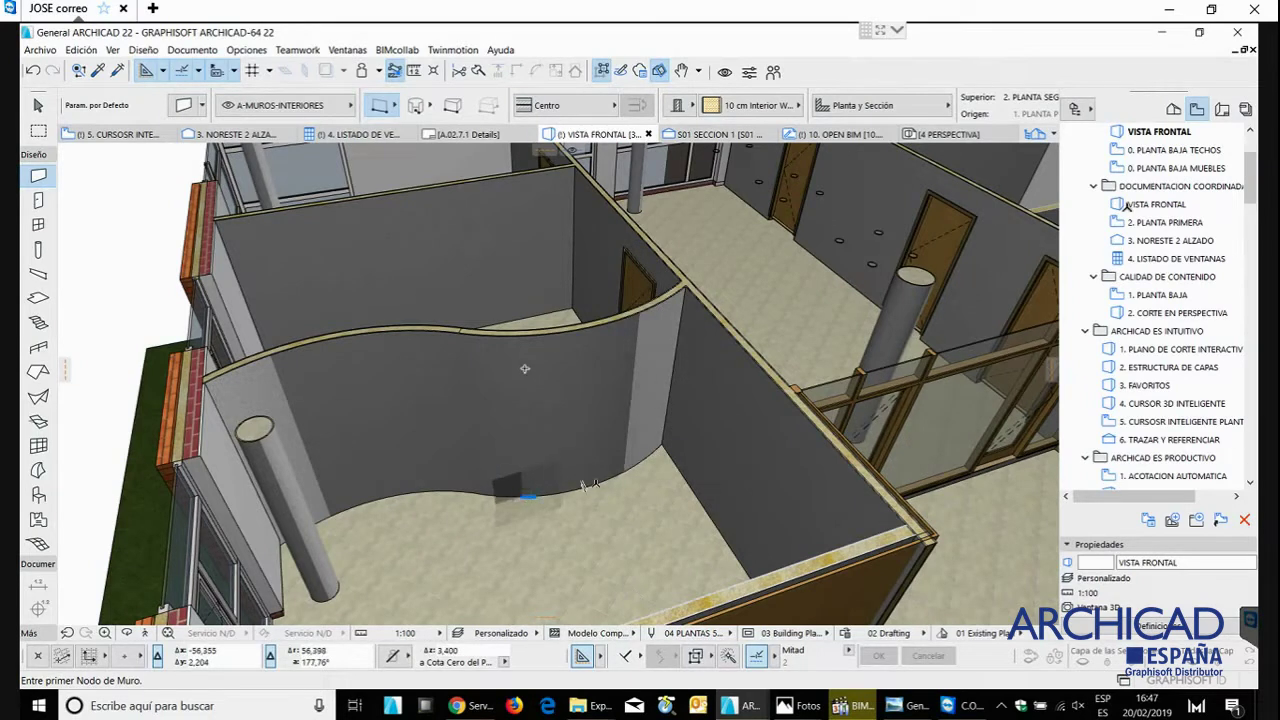
- Open the 6. TRAZAR Y REFERENCIAR section view
double_click(1135, 440)
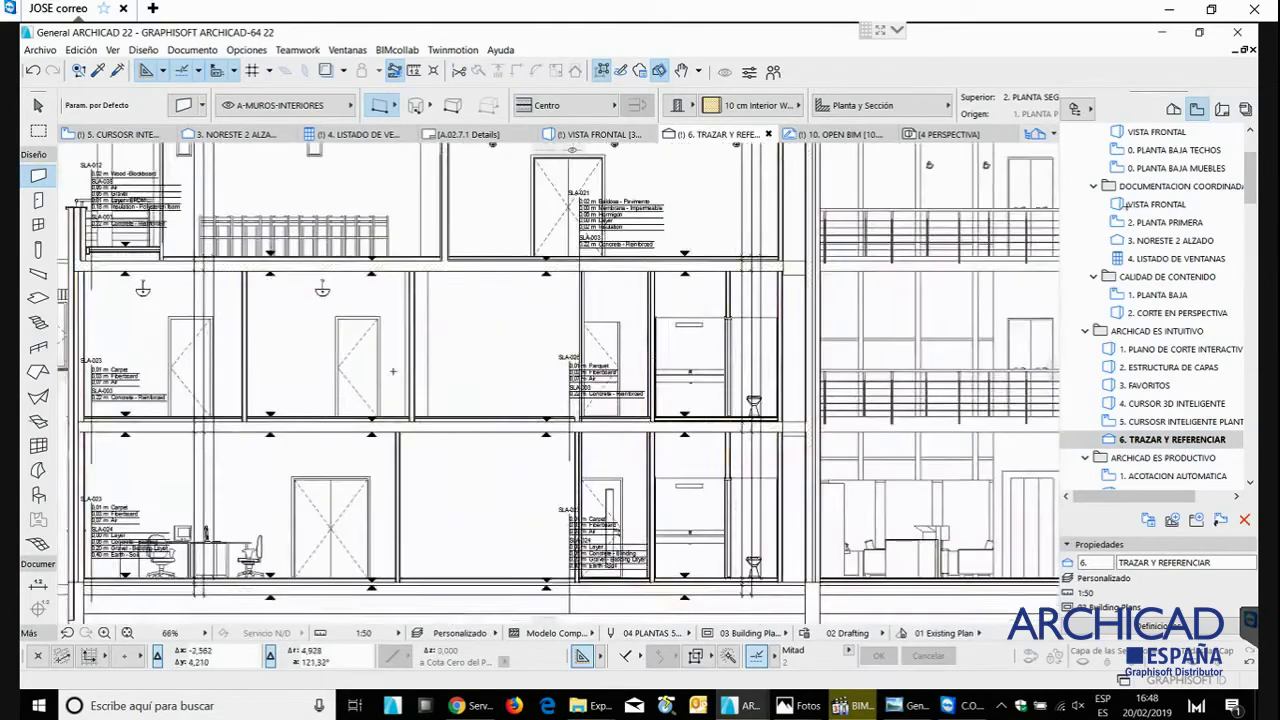
- Inspect the curved partition and the door beside it in the section by selecting them, and clear the selection
left_click(418, 366)
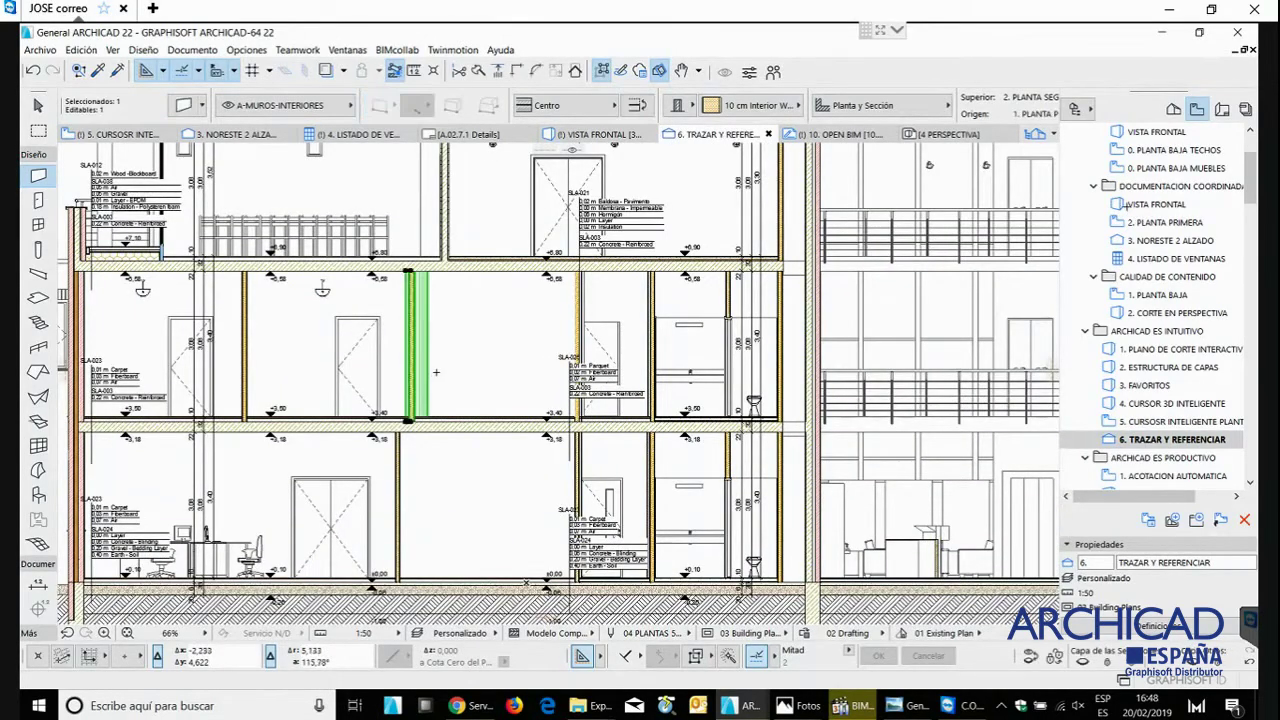
scroll(436, 372, "up", 5)
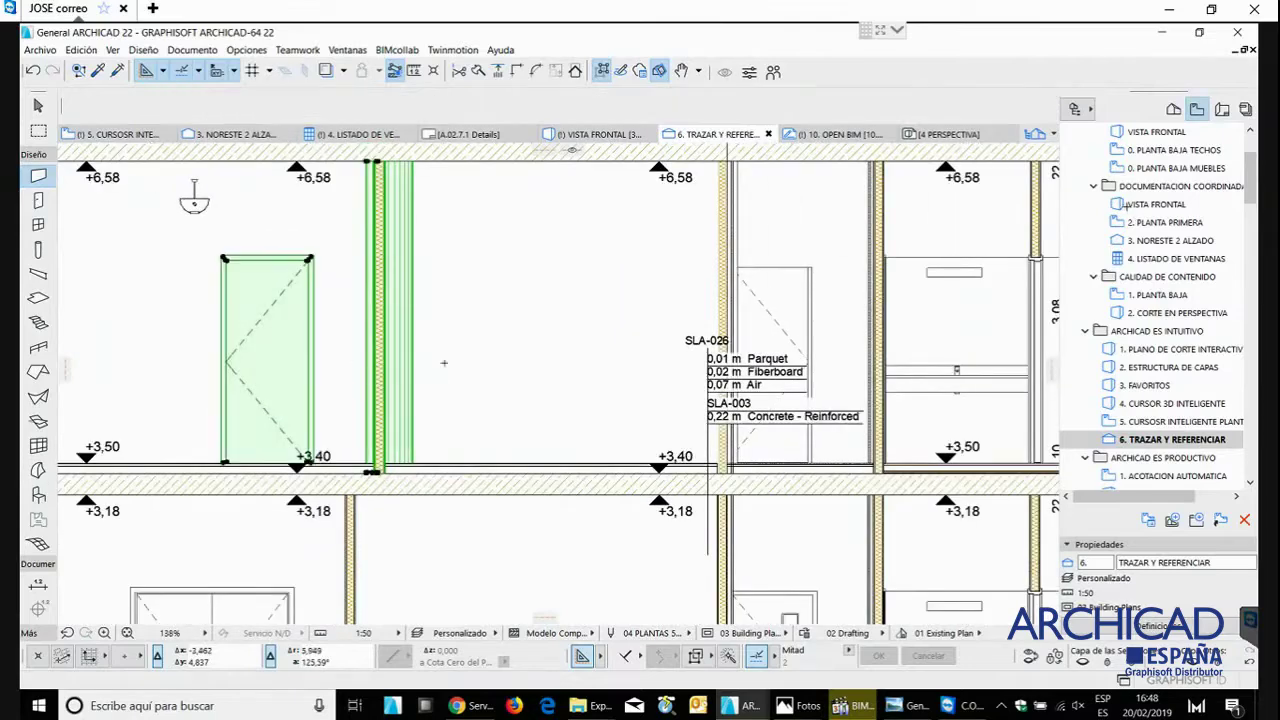
scroll(500, 338, "down", 6)
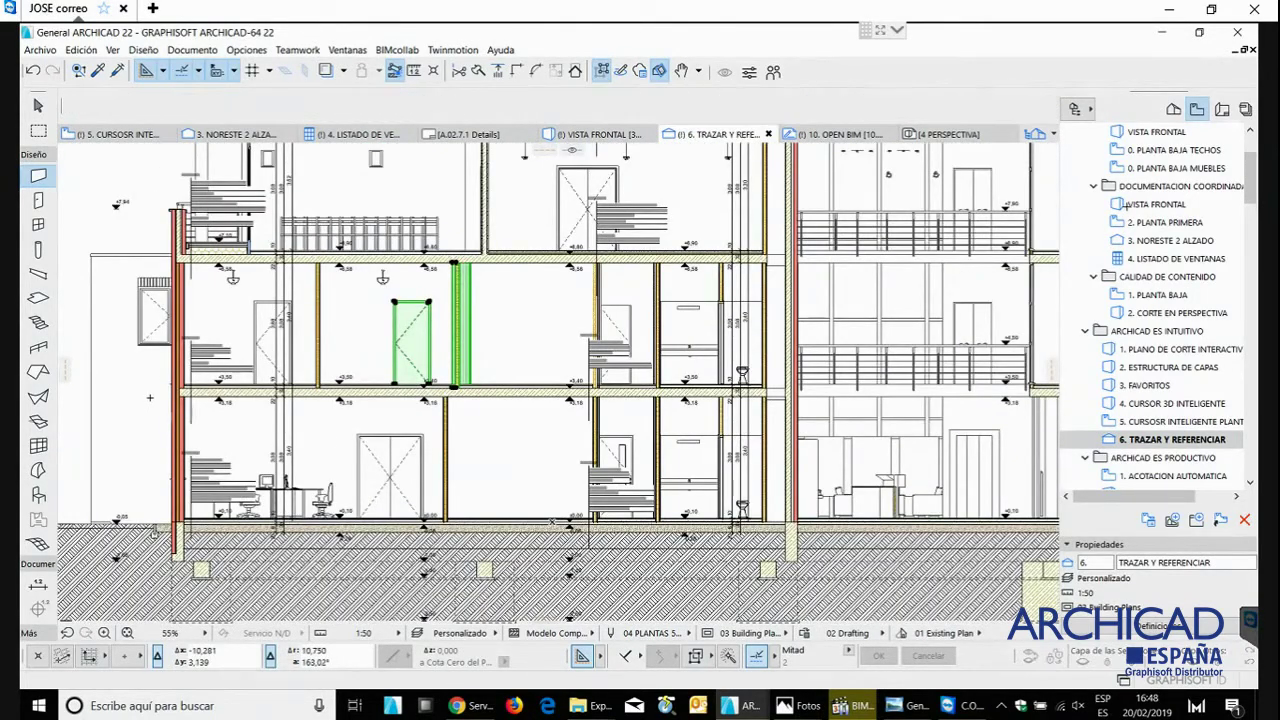
key("Escape")
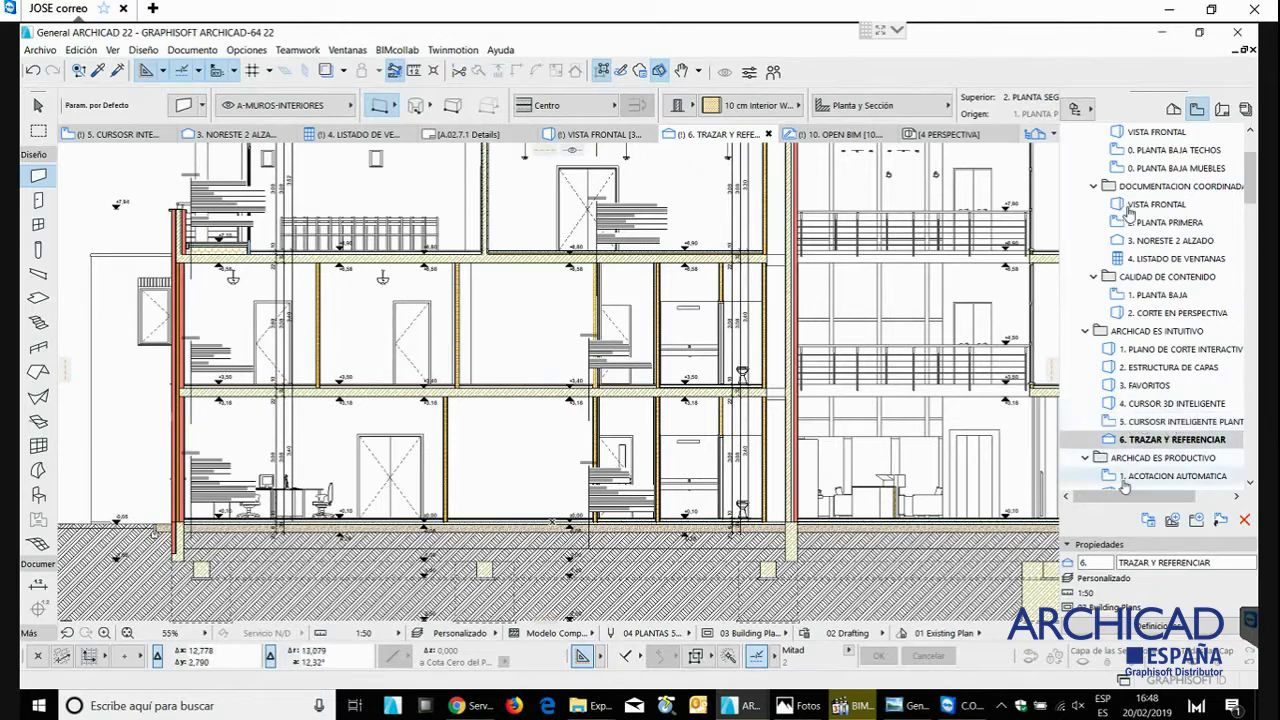
- Show the 5. CURSOSR INTELIGENTE PLANTA PRIMERA plan as a trace reference in the section and display the Trace & Reference settings
right_click(1143, 422)
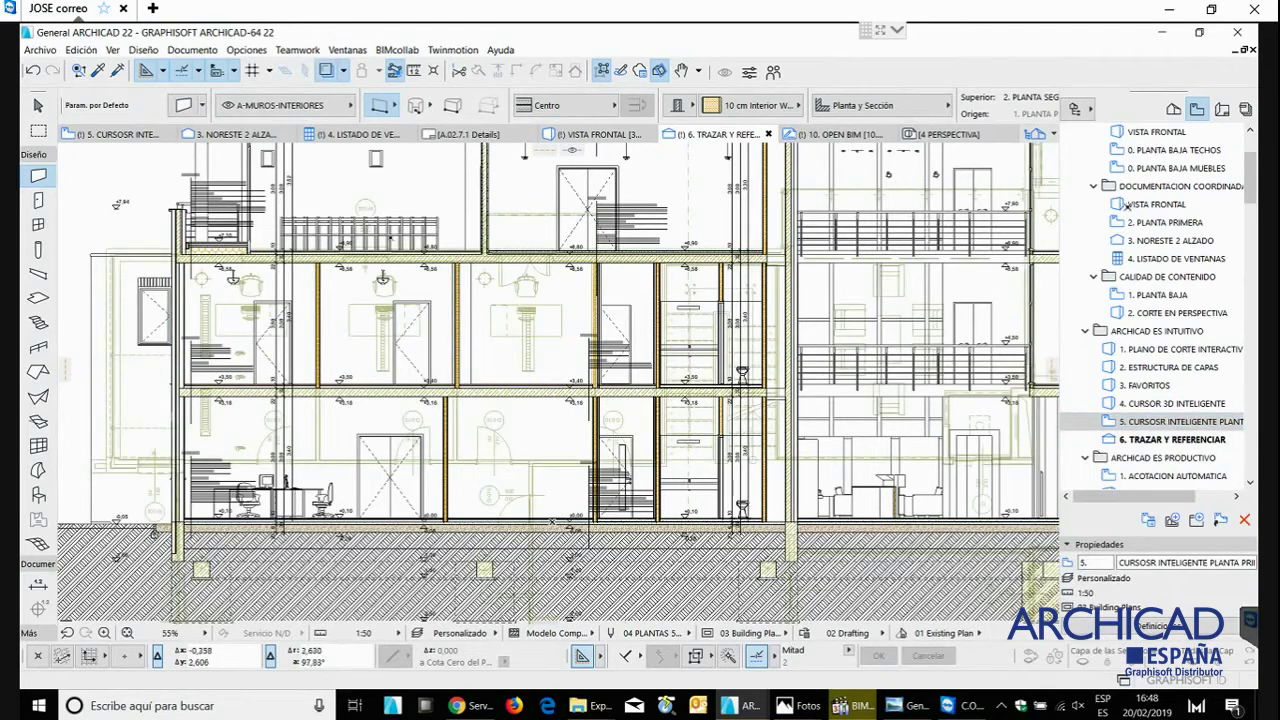
left_click(343, 71)
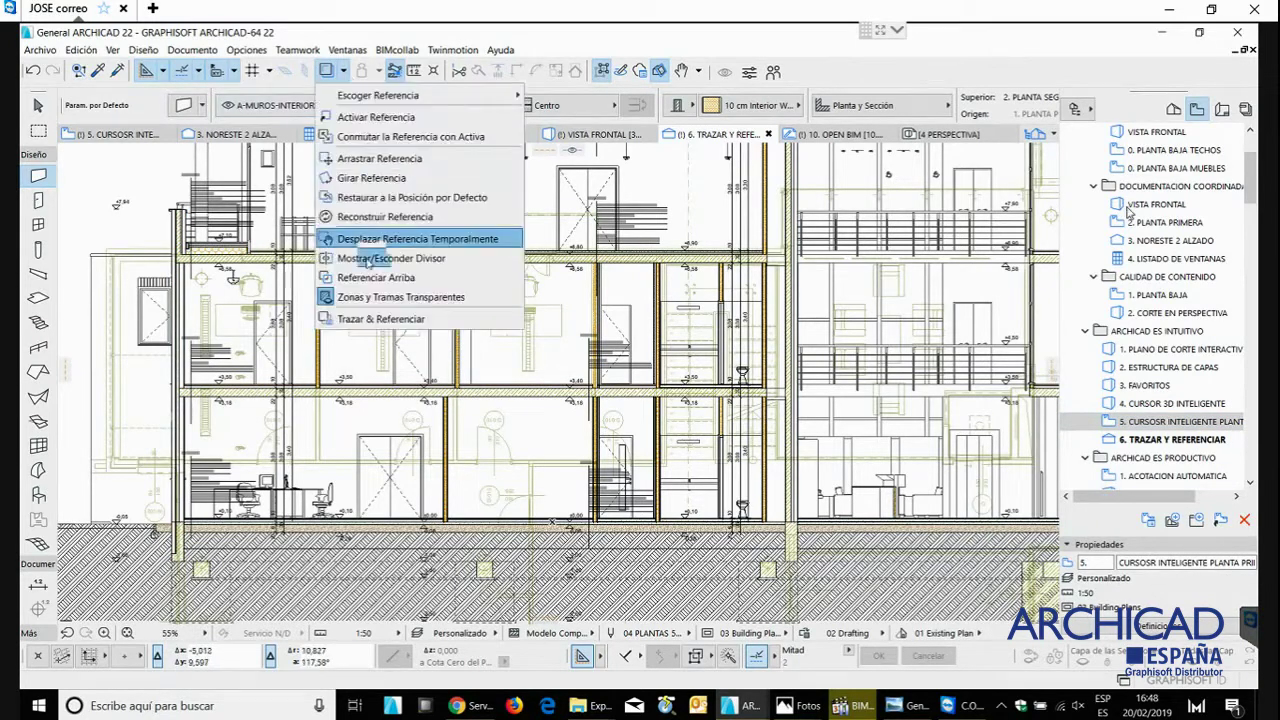
left_click(370, 318)
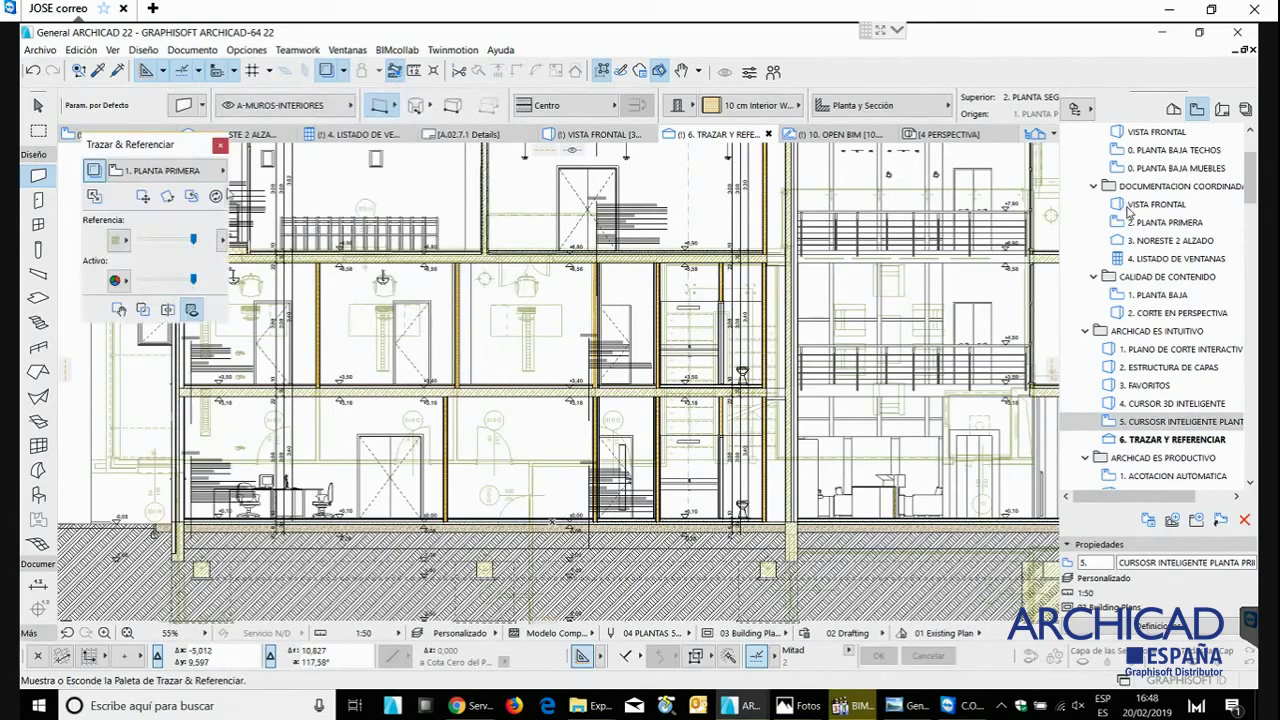
- Colour the reference plan red (R:255 G:0 B:0) and lower its intensity
left_click(120, 240)
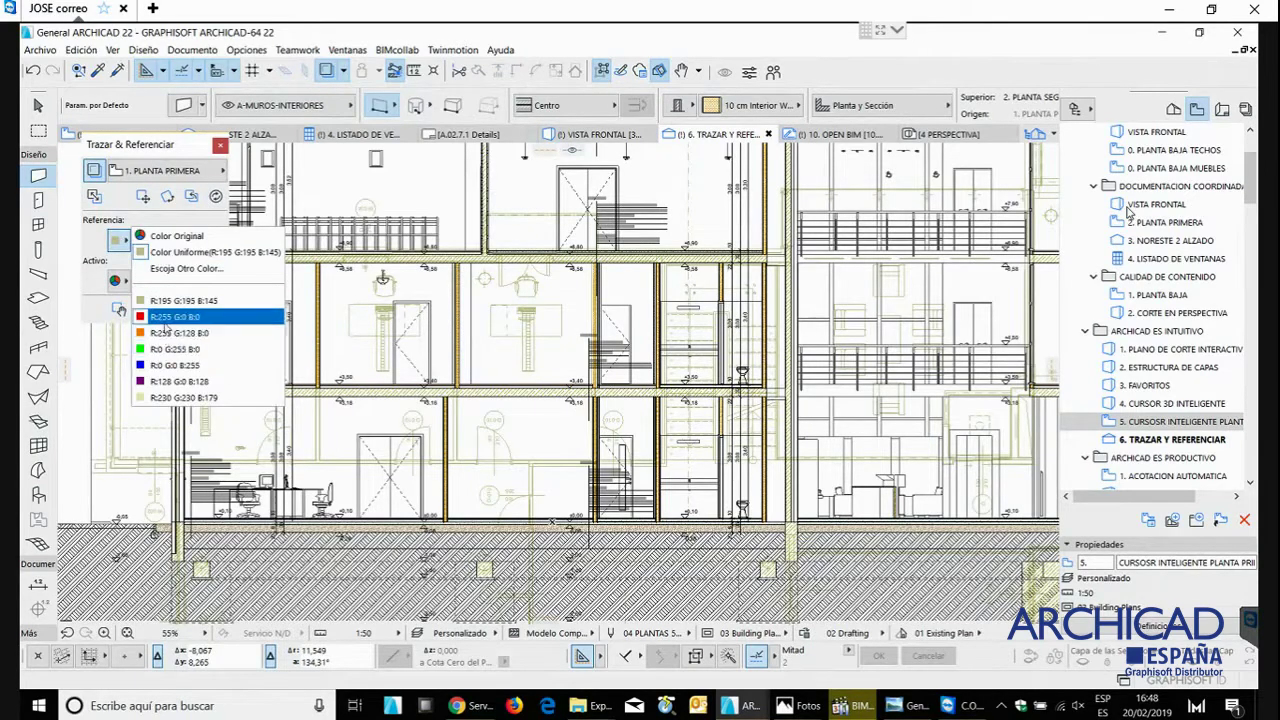
left_click(166, 317)
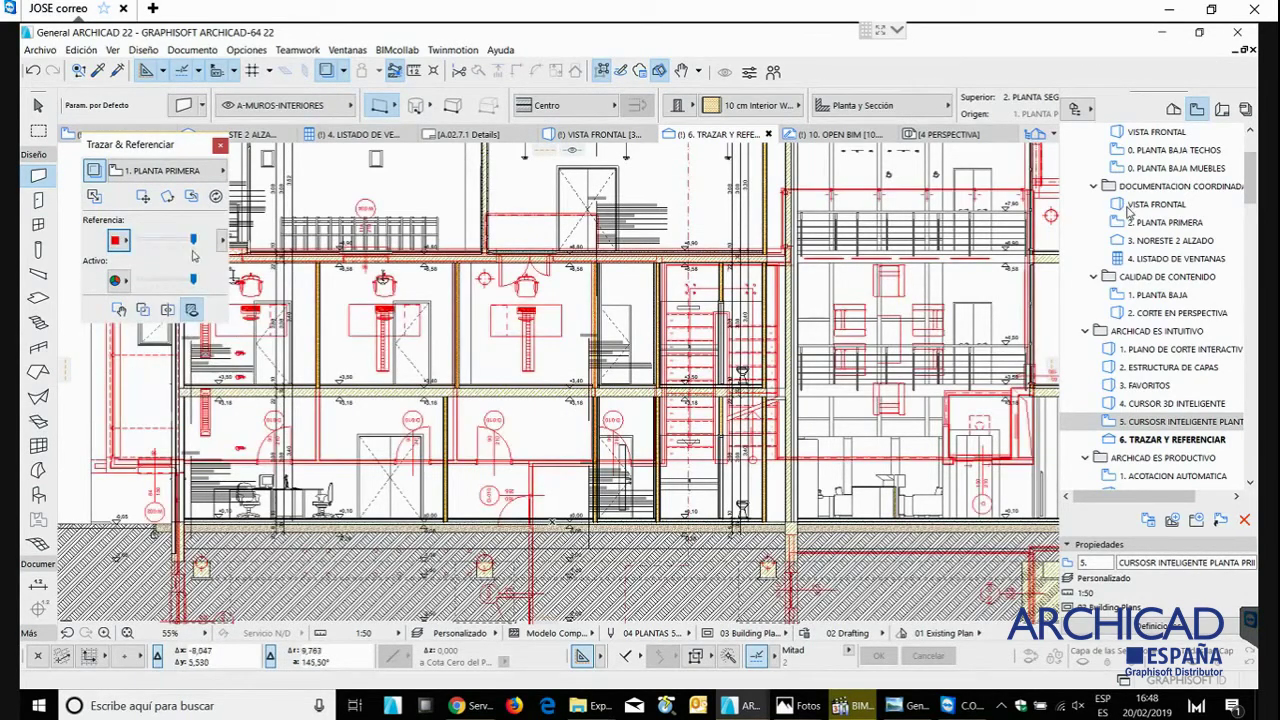
left_click_drag(193, 242, 173, 240)
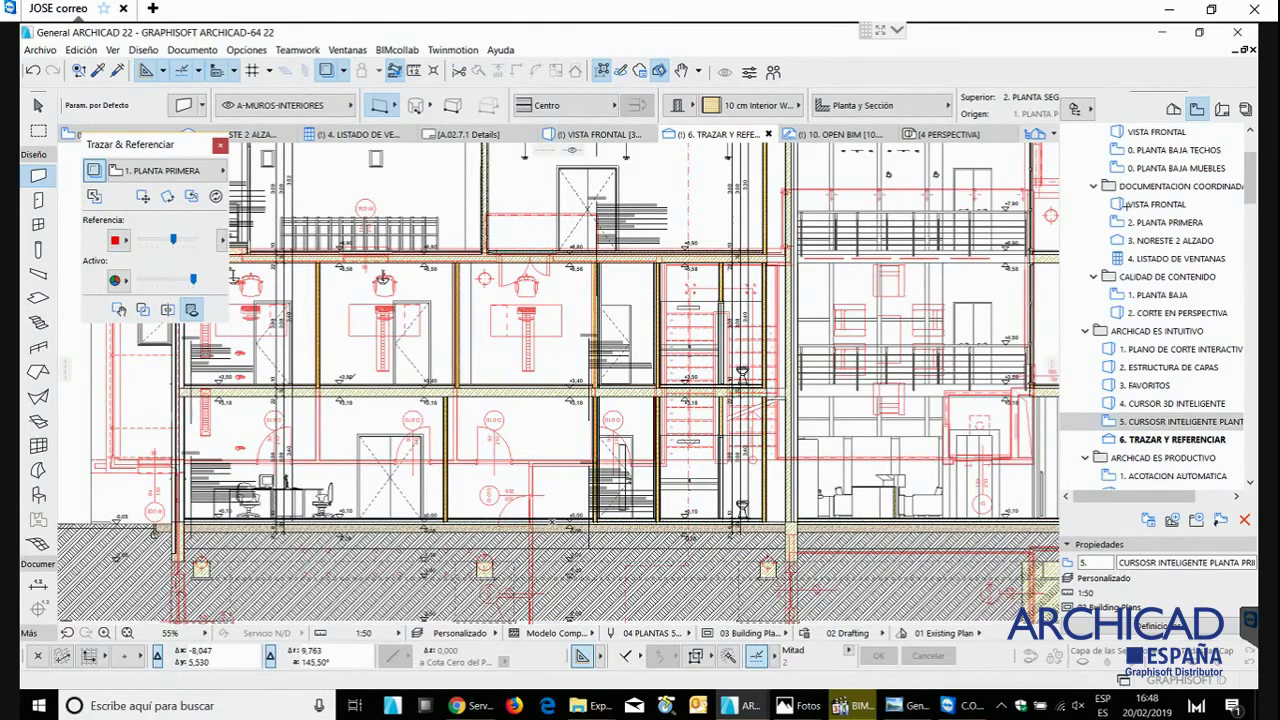
- Move the reference plan straight down about 0,8 m relative to the section and fade it slightly more
scroll(512, 382, "down", 3)
middle_click_drag(512, 382, 466, 370)
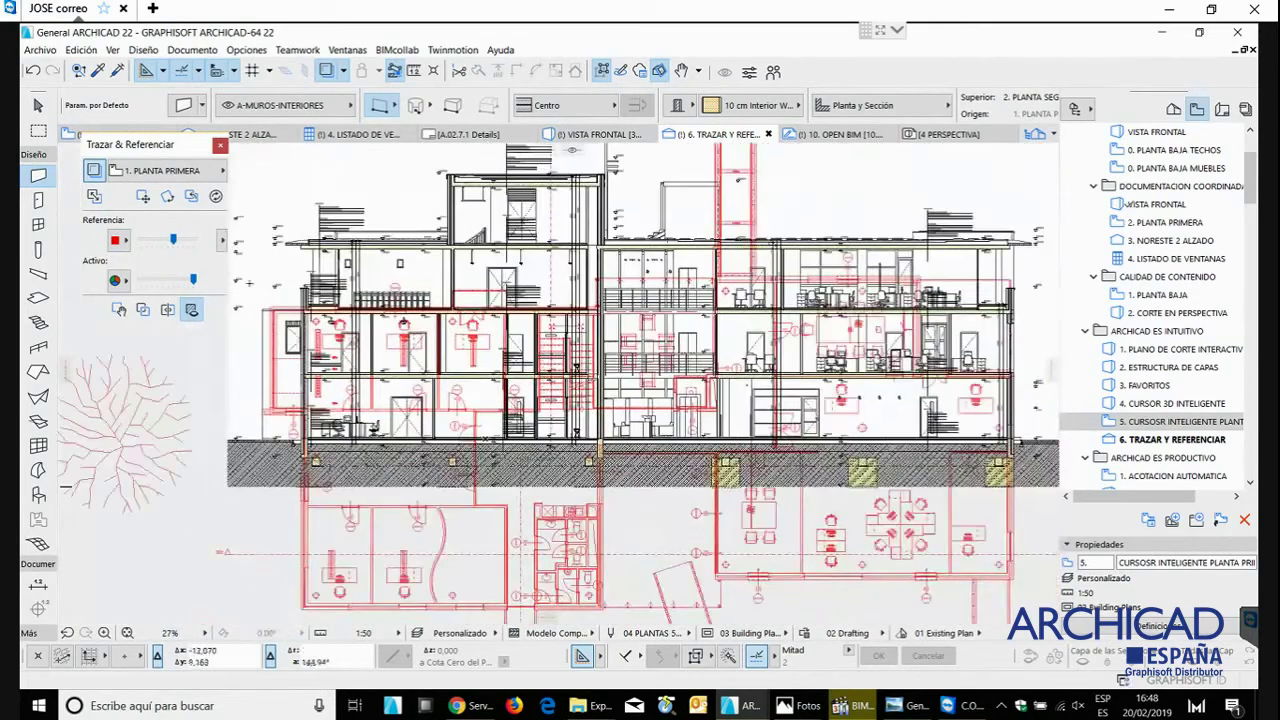
left_click(144, 198)
left_click(465, 411)
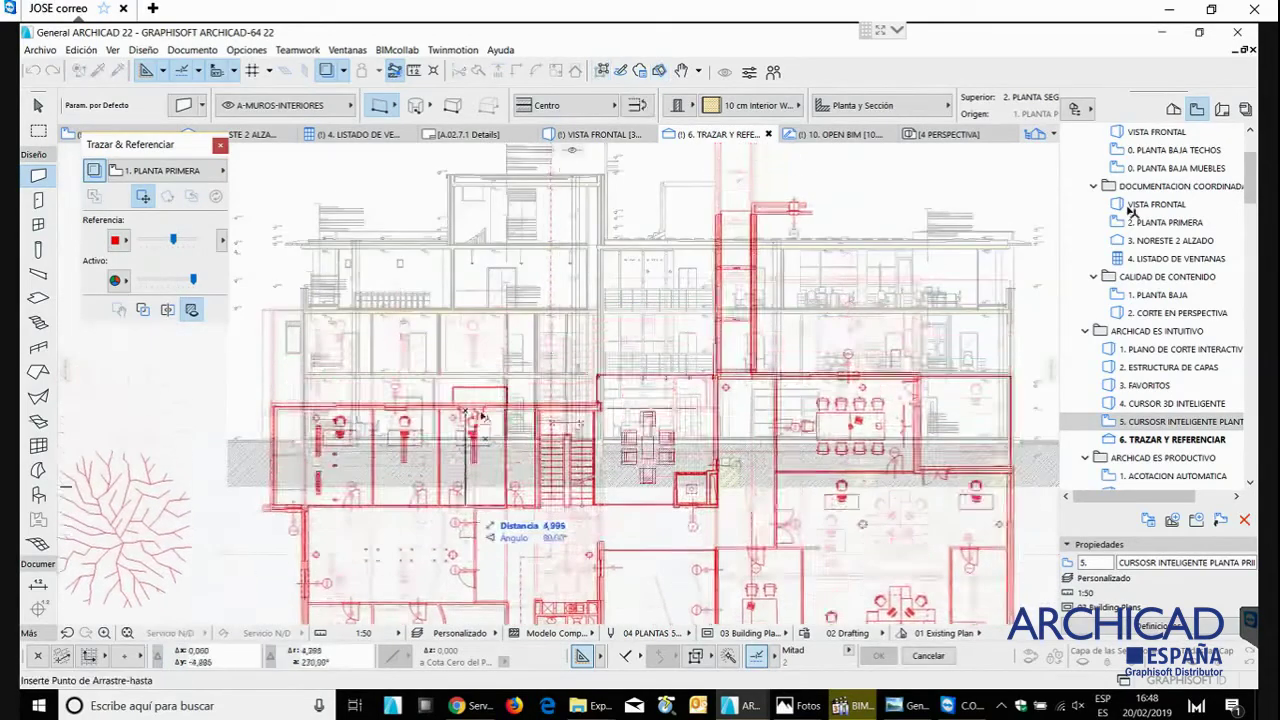
scroll(469, 441, "down", 2)
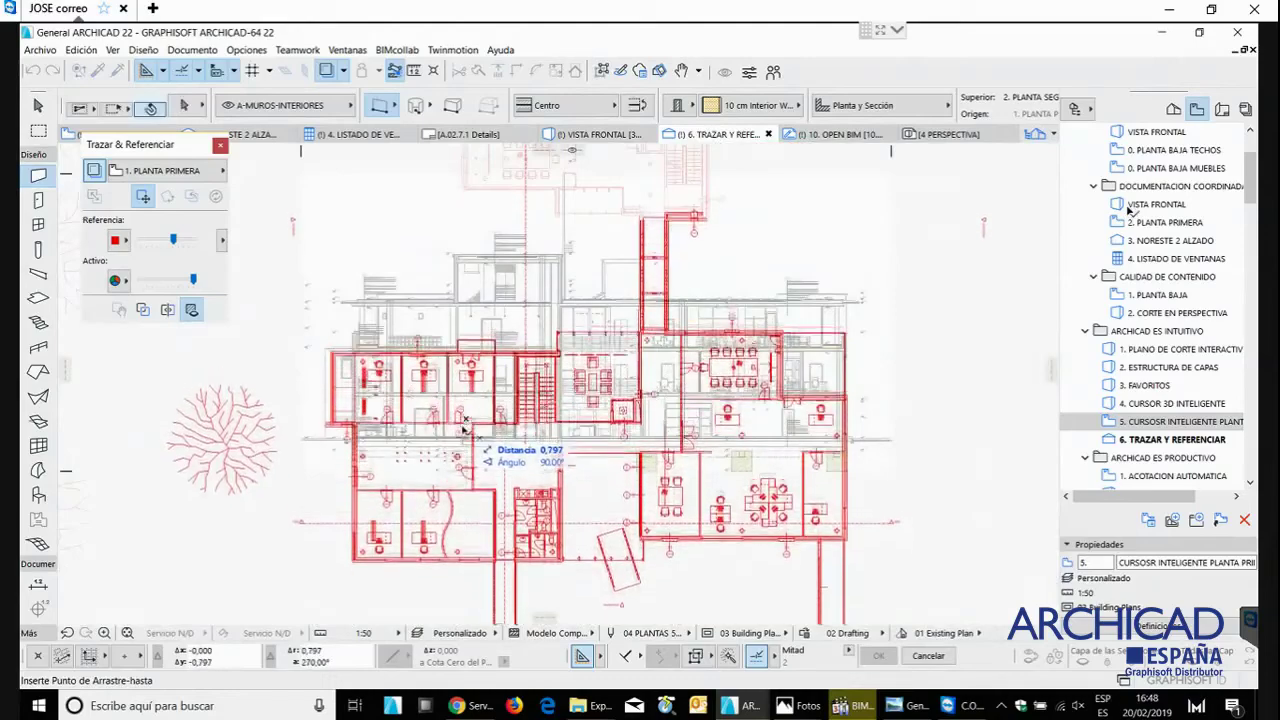
left_click(463, 429)
scroll(463, 429, "up", 5)
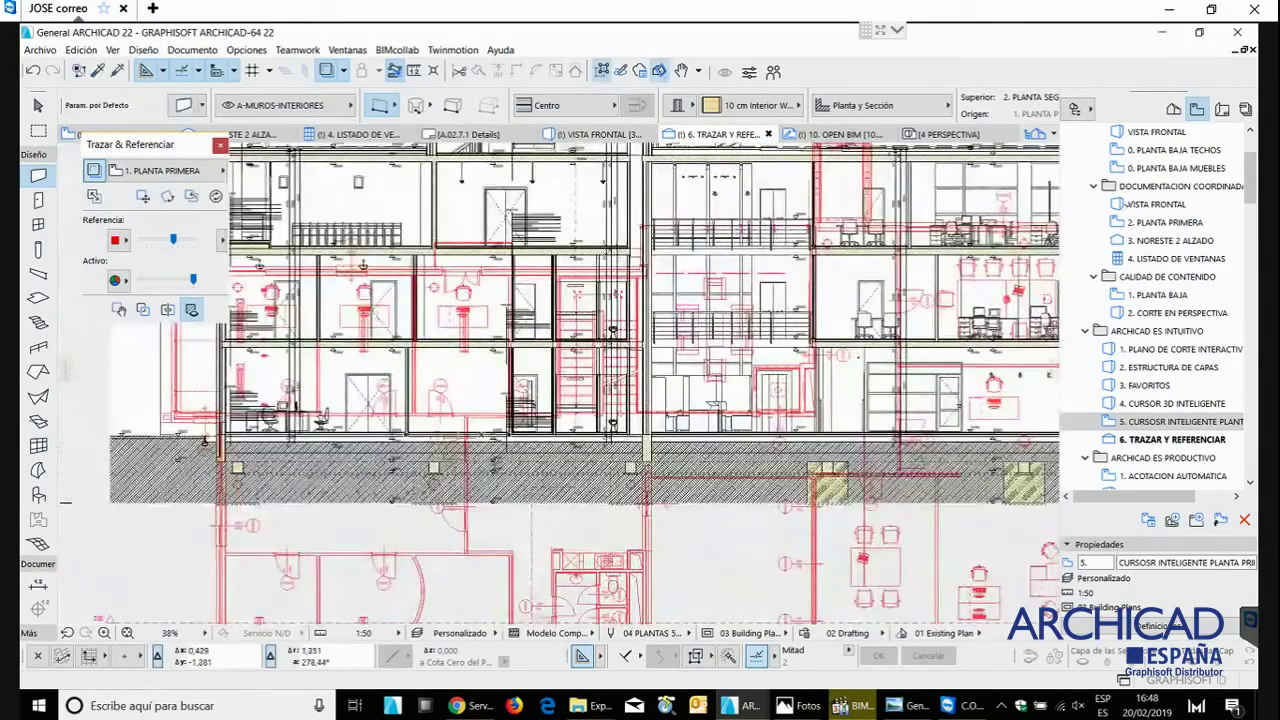
left_click(165, 238)
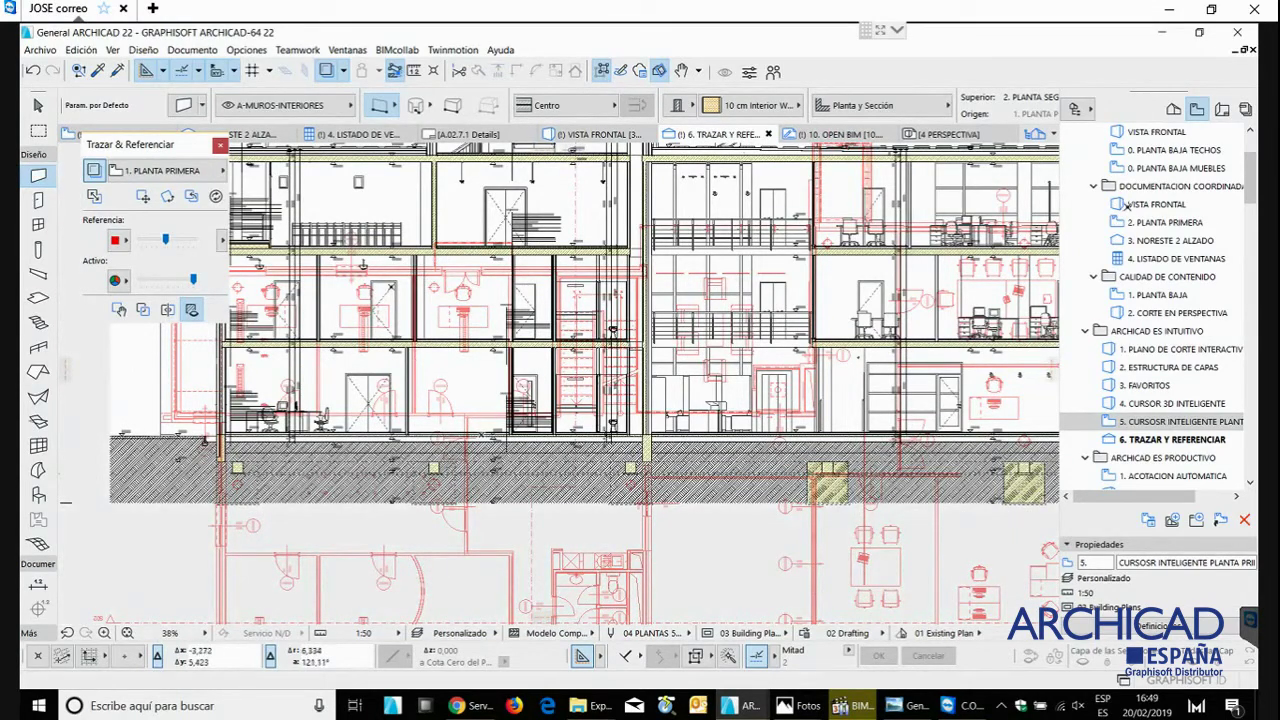
- Copy the first-floor door beside the partition horizontally about 2,0 m, using the curved wall in the reference plan to position it
left_click(394, 293)
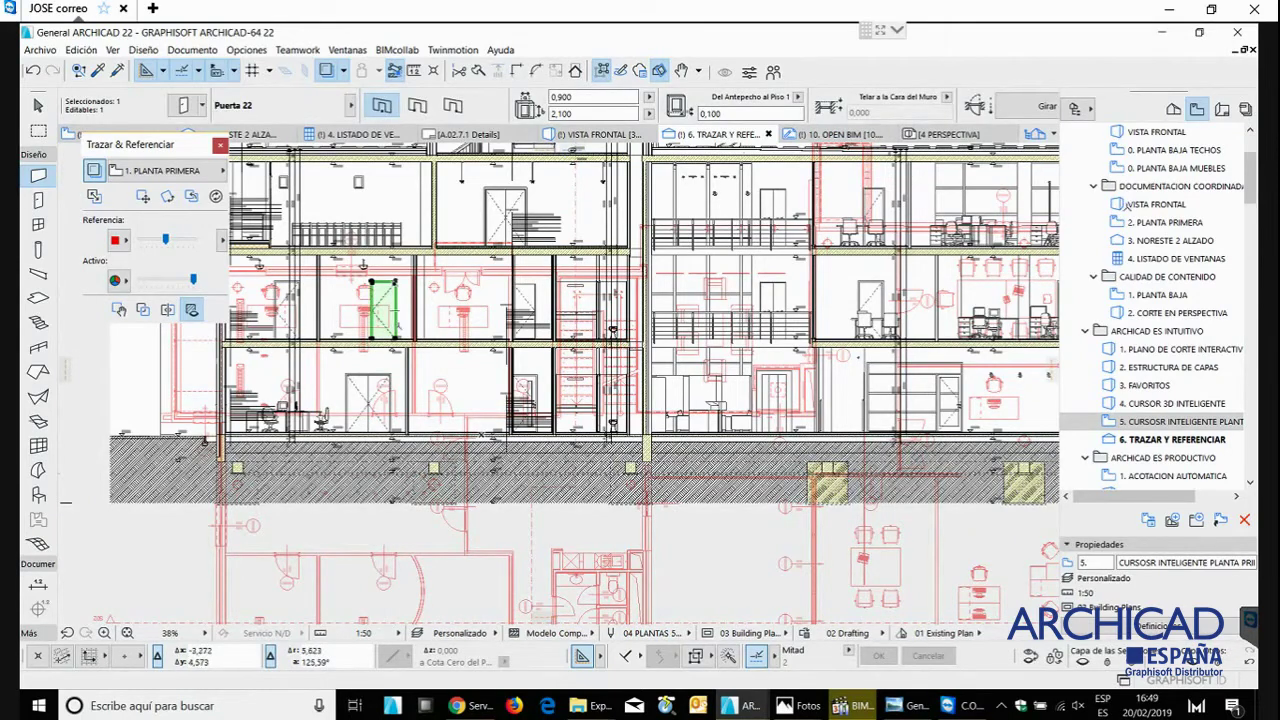
key("ctrl+d")
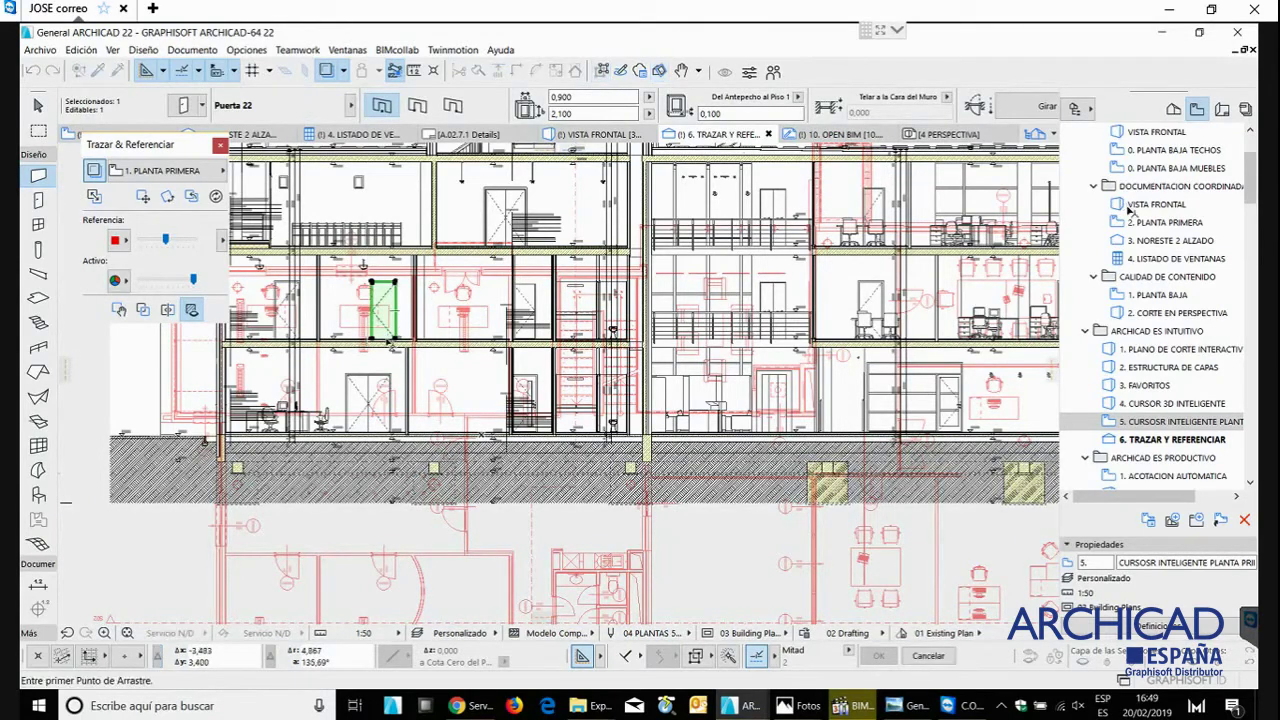
scroll(371, 284, "up", 3)
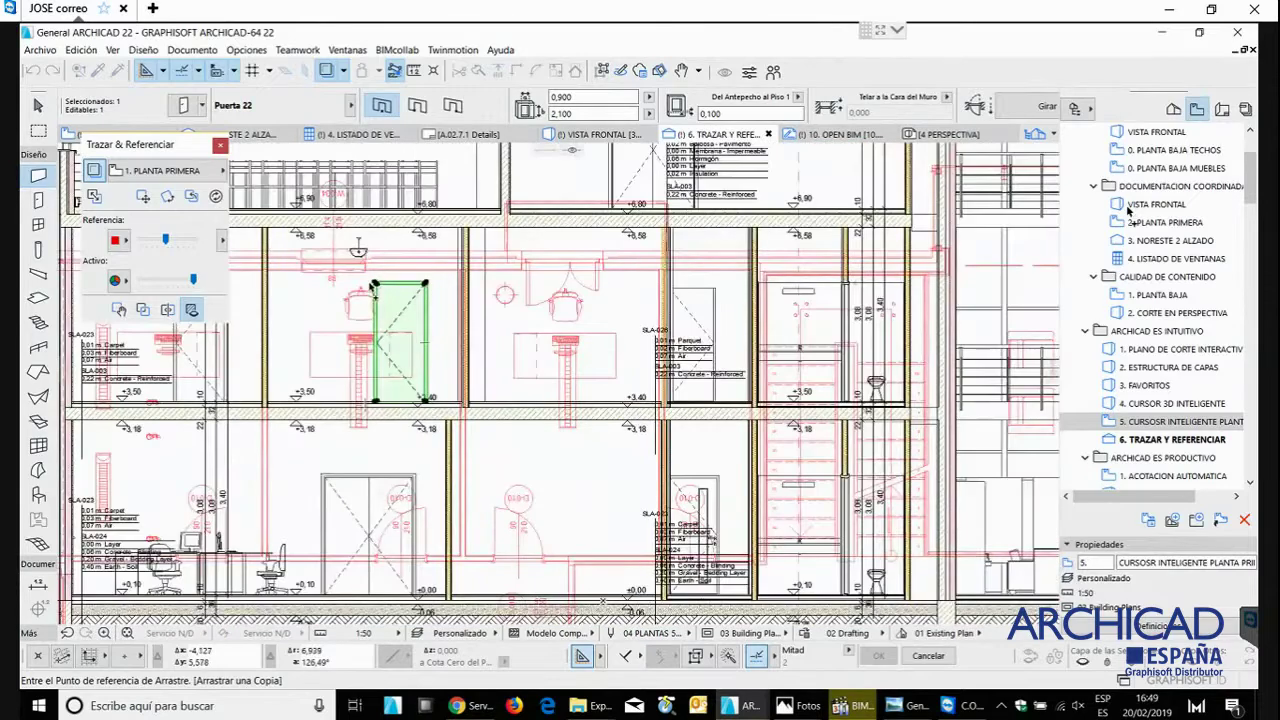
left_click(375, 284)
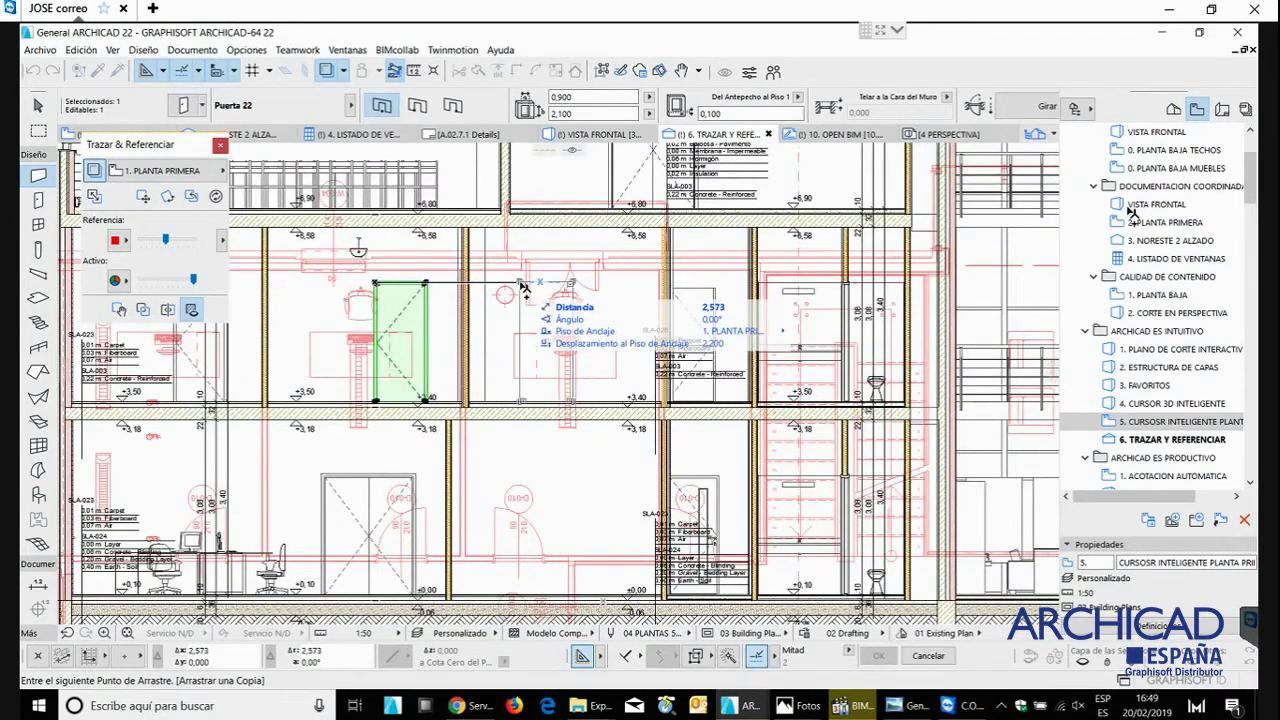
scroll(521, 287, "down", 6)
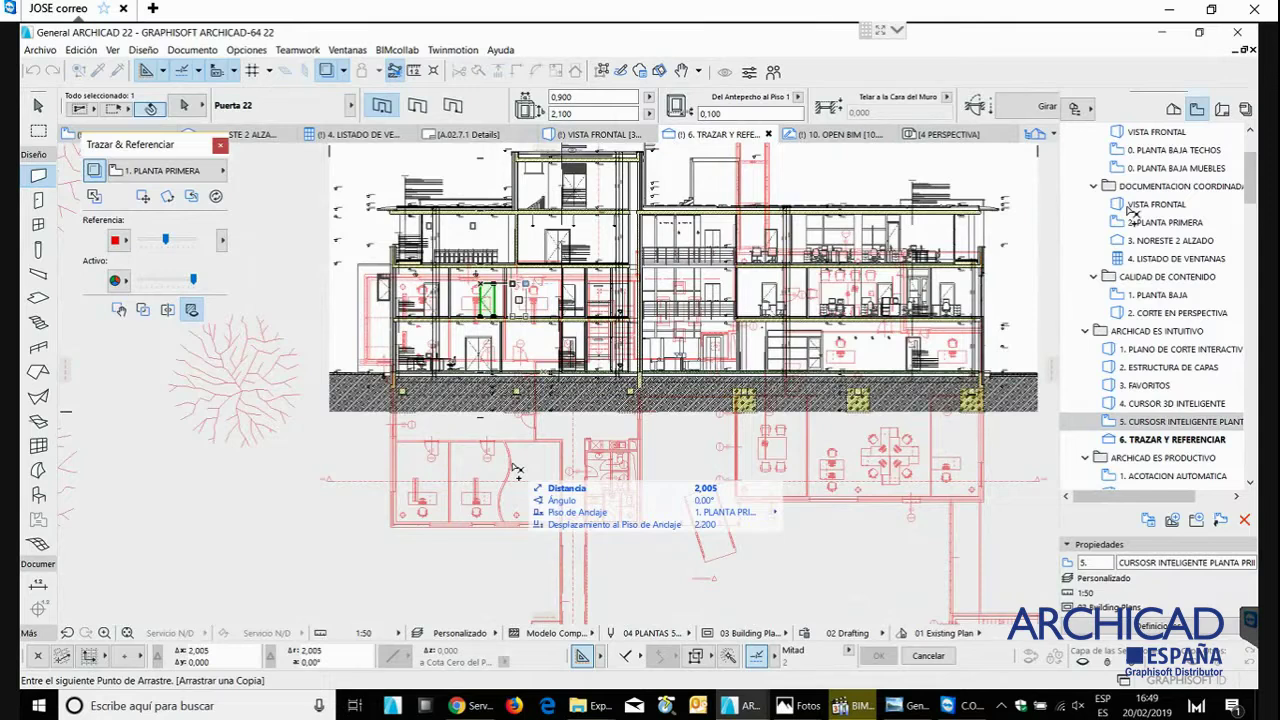
left_click(516, 470)
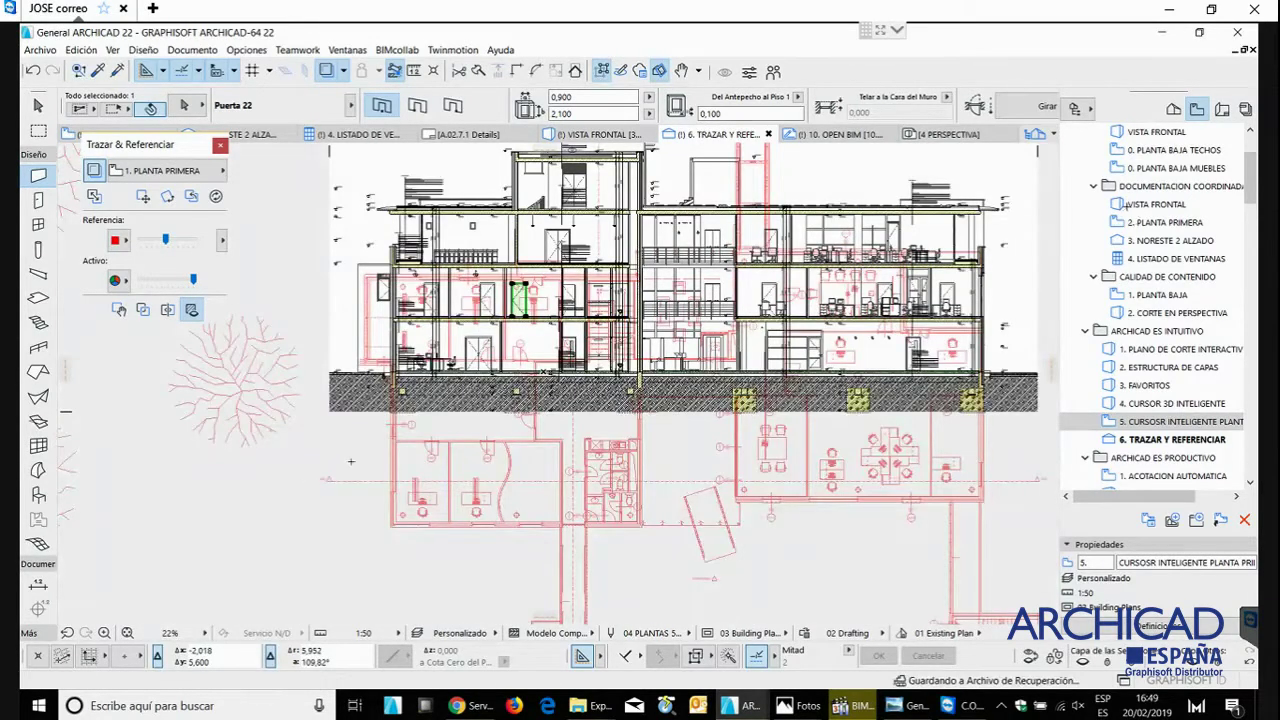
key("Escape")
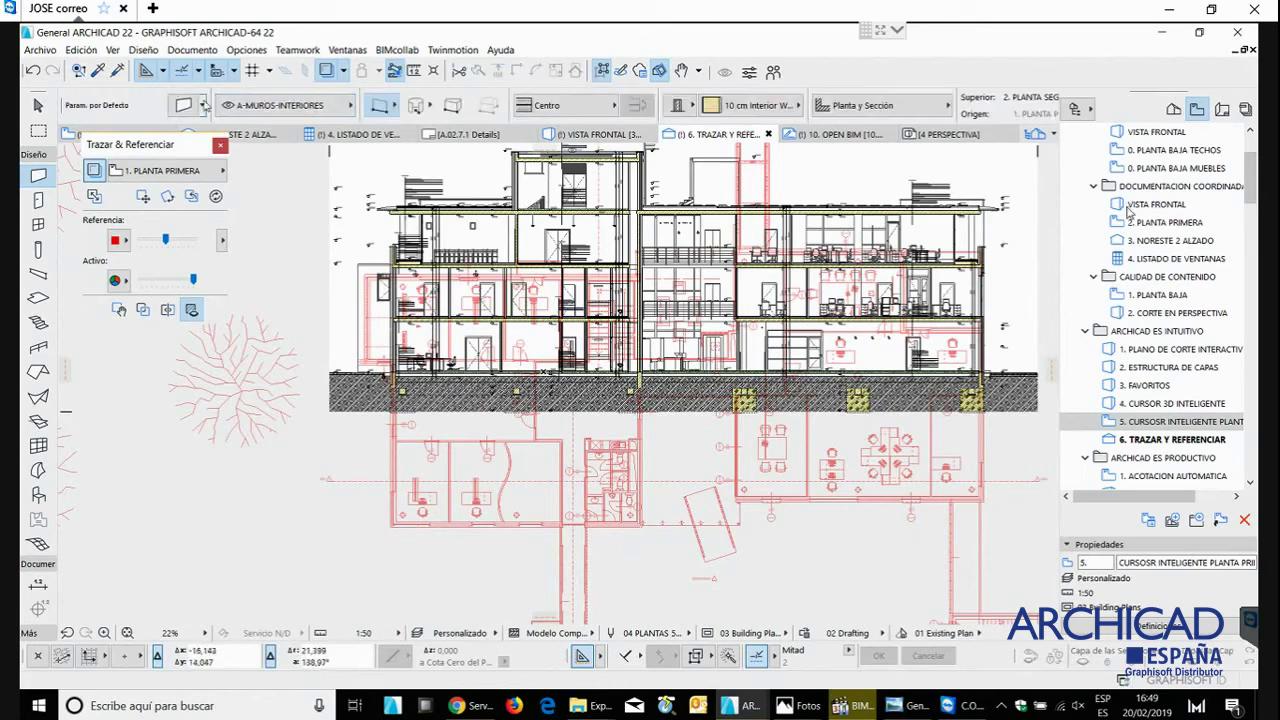
key("ctrl+t")
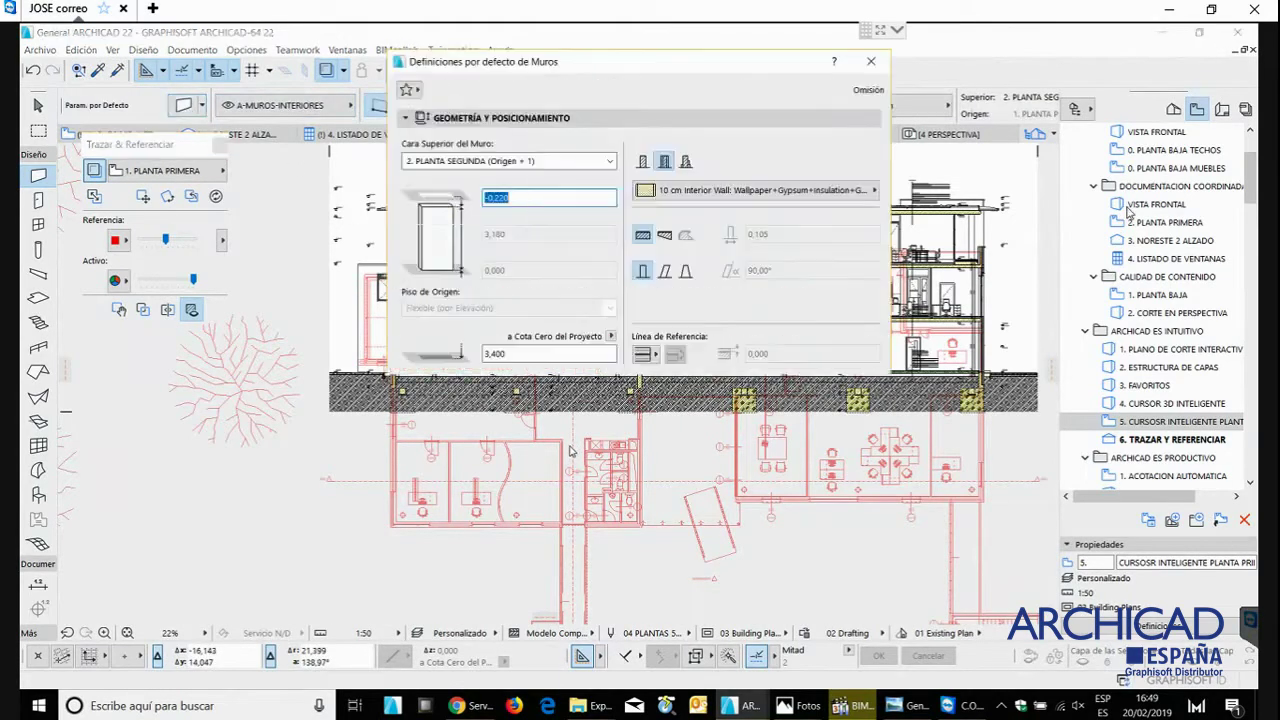
left_click(793, 619)
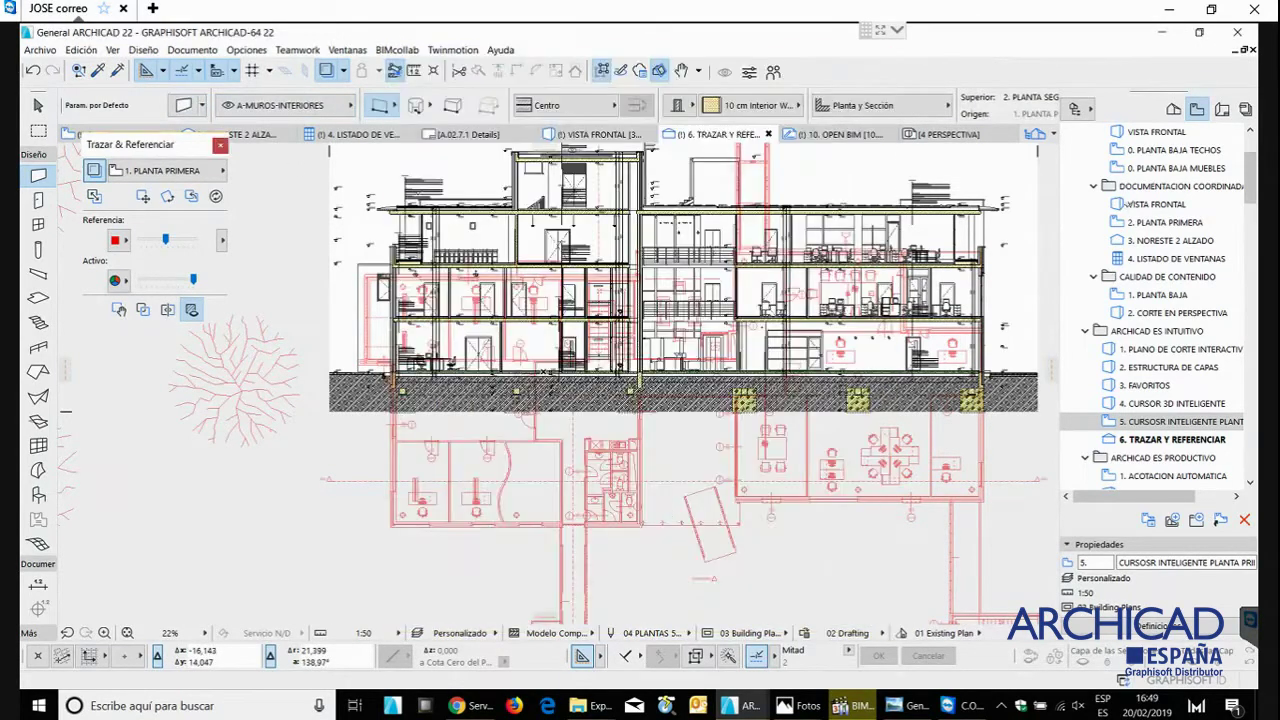
- Hide the trace reference, examine the copied door beside the partition in the section, and show the reference again
left_click(94, 171)
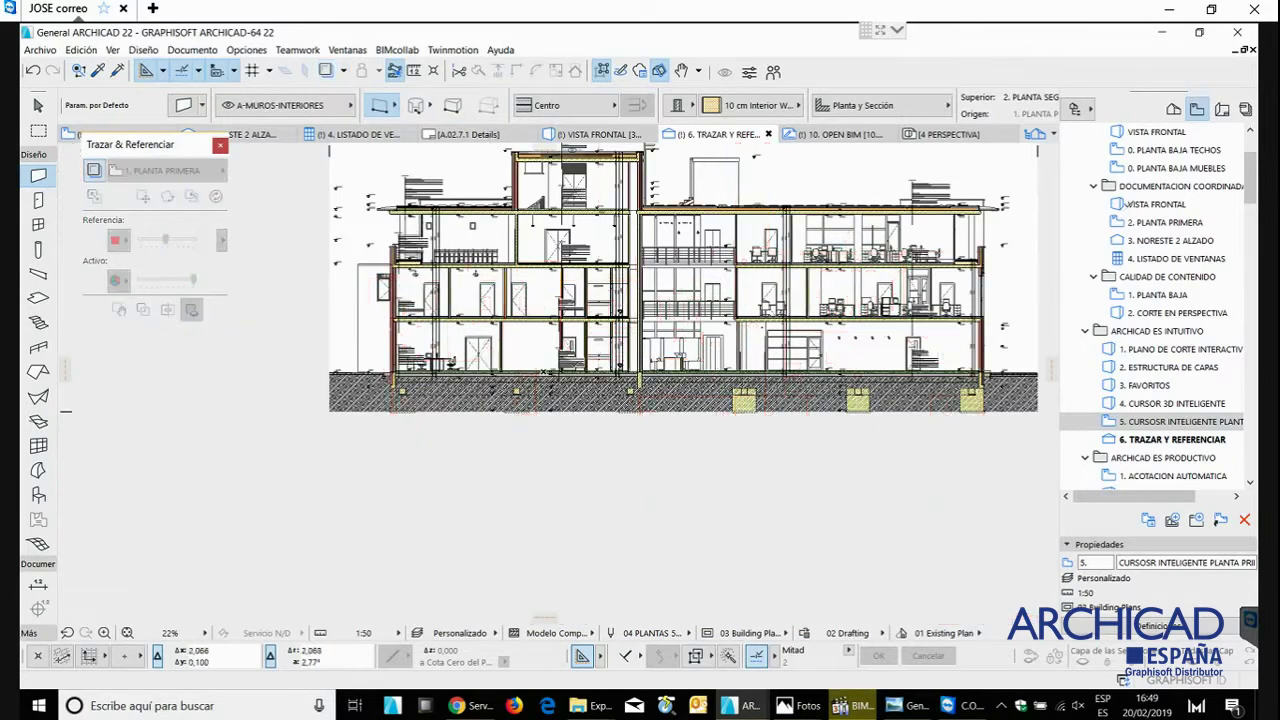
scroll(521, 254, "up", 7)
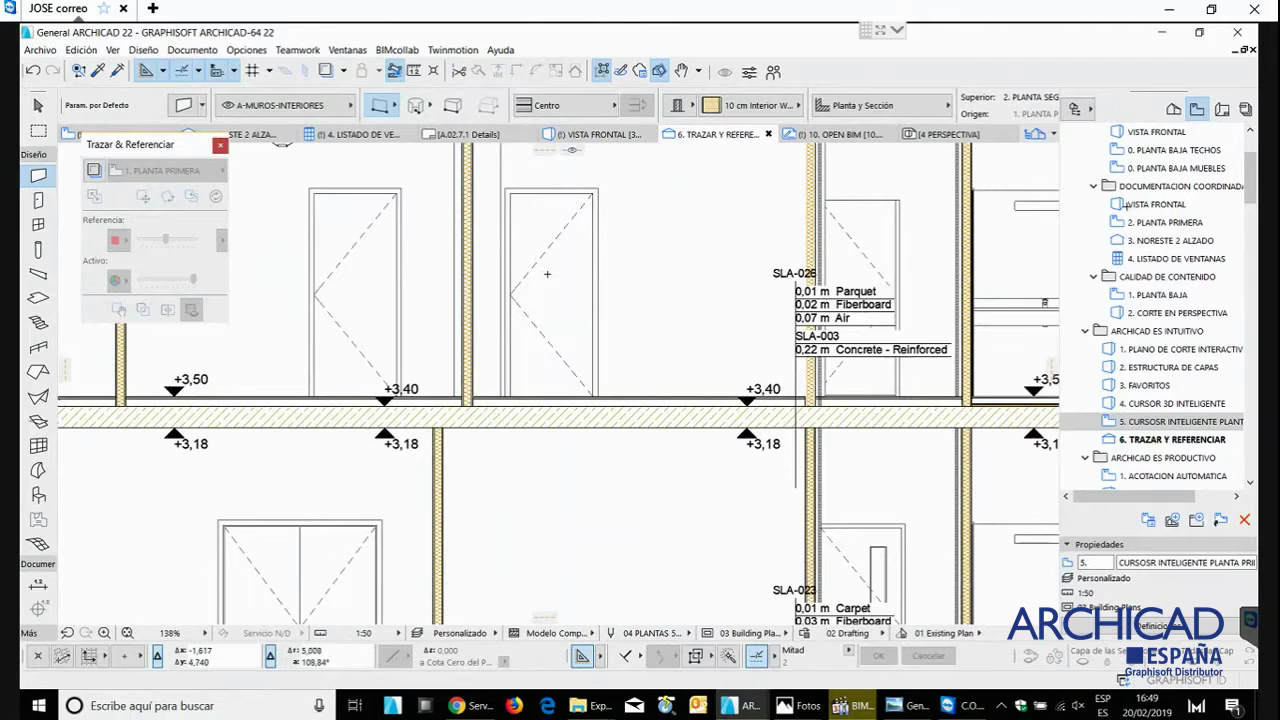
left_click(1146, 424)
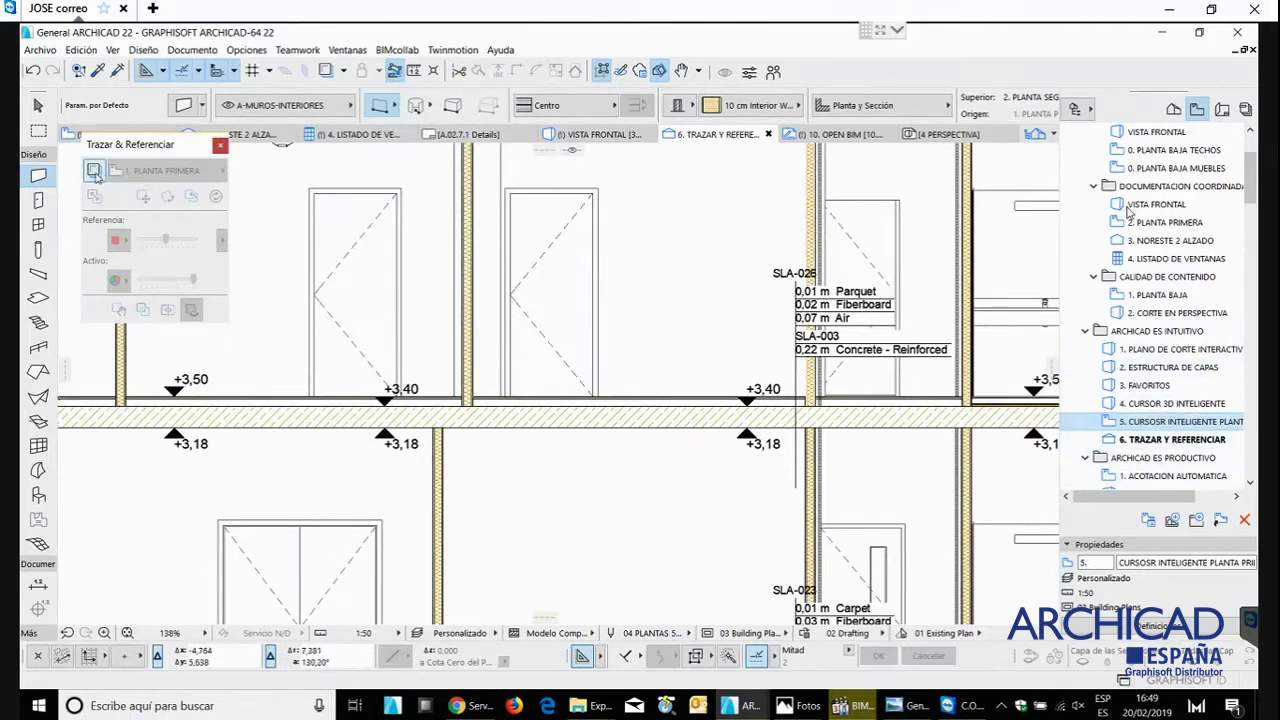
scroll(498, 296, "down", 3)
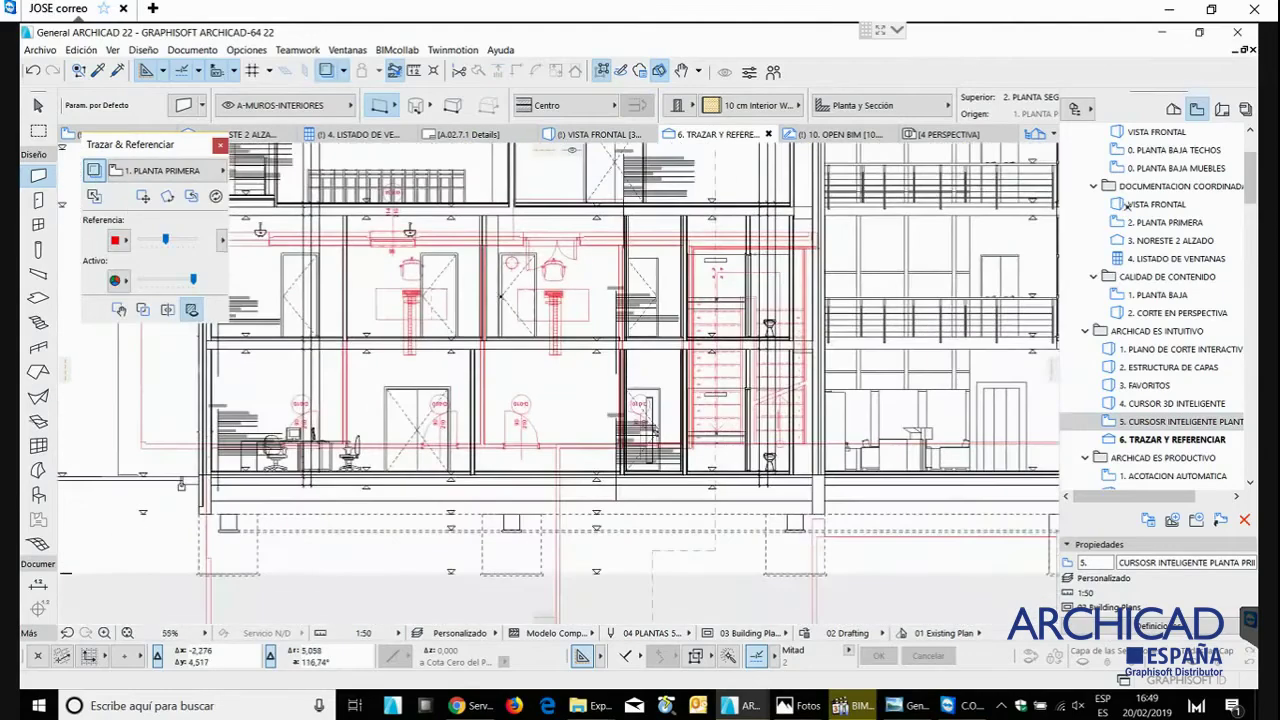
- Swap the active section with the reference plan and colour the section reference blue (R:0 G:0 B:255)
left_click(98, 200)
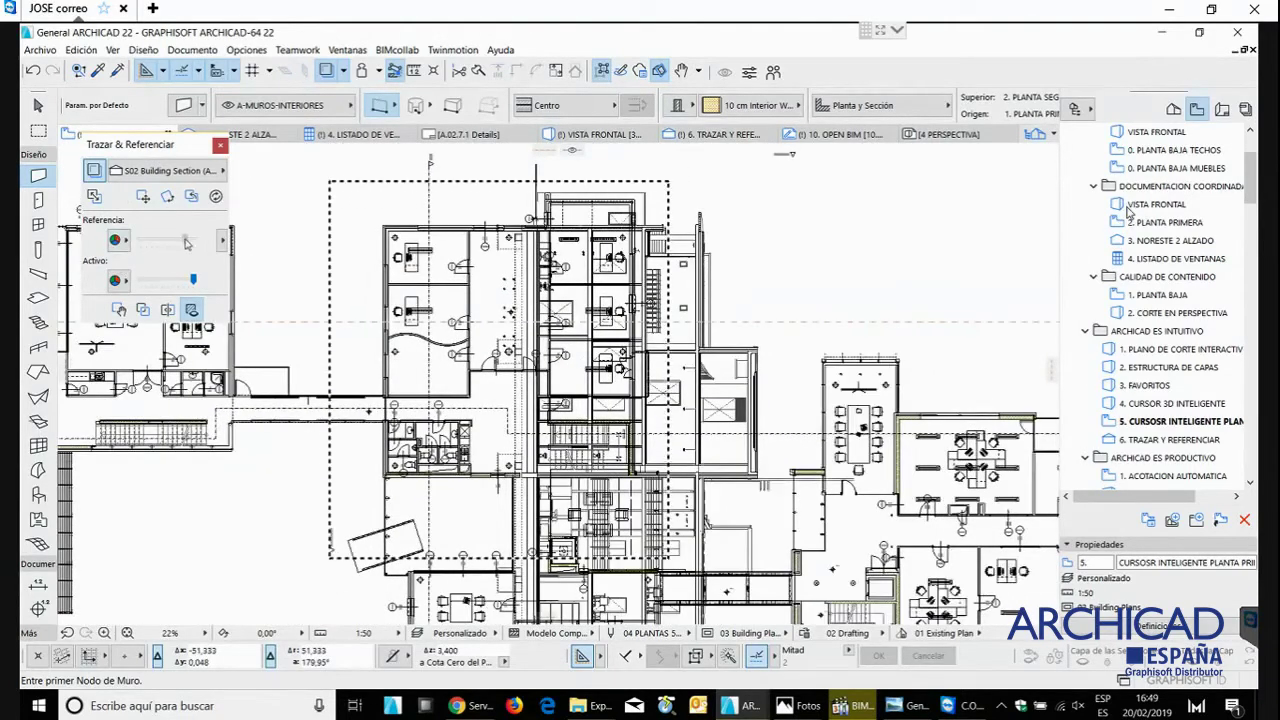
left_click(117, 240)
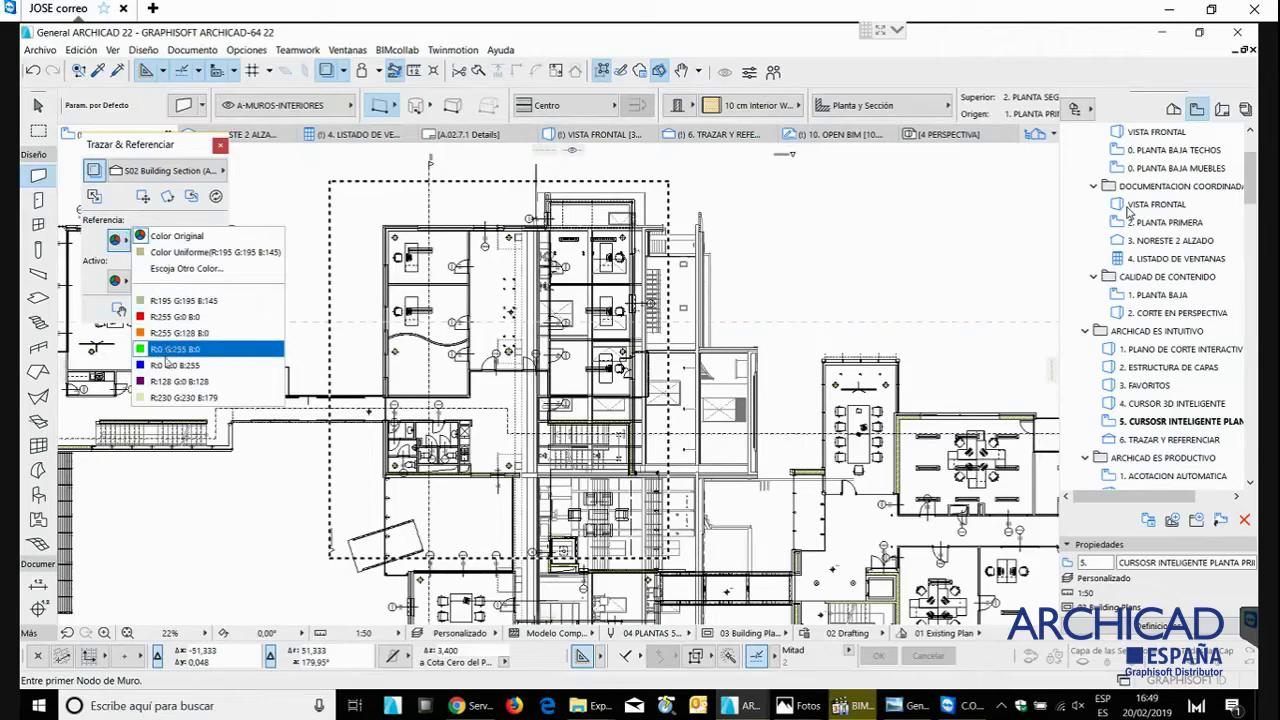
left_click(168, 364)
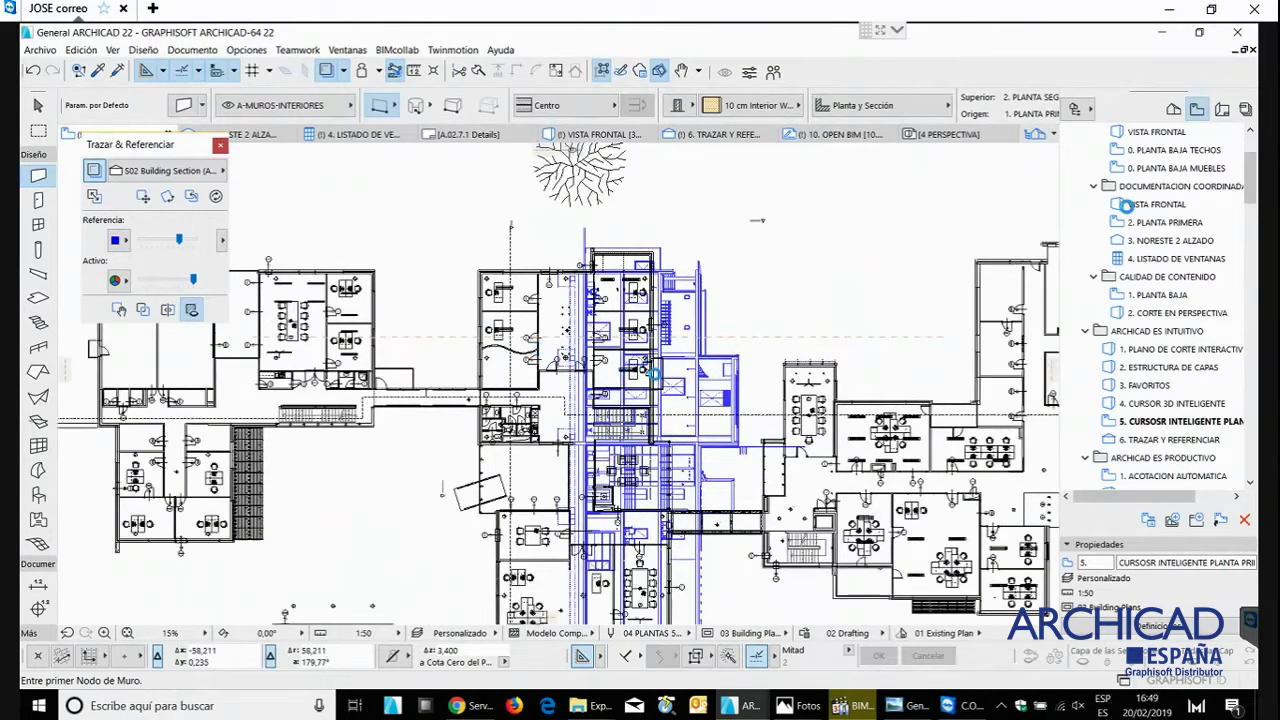
left_click(654, 374)
right_click(815, 301)
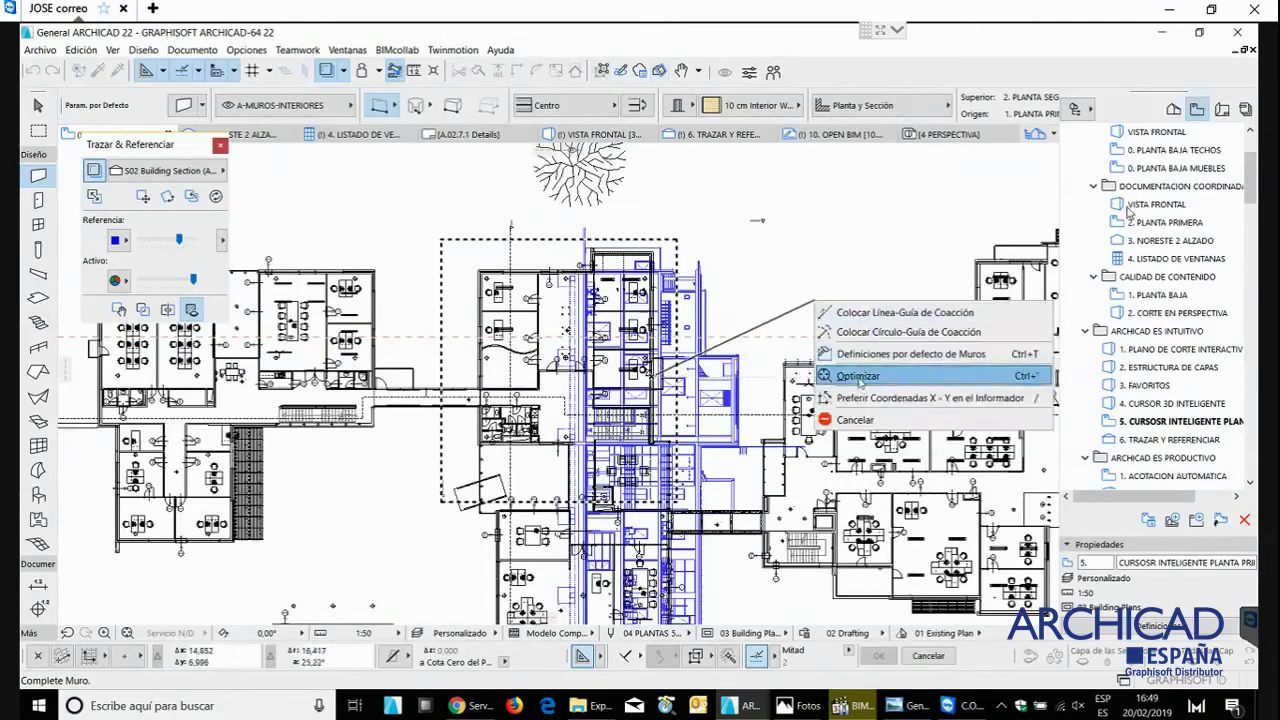
left_click(855, 420)
- Move the blue section reference horizontally about 12 m away from the central building in the plan
left_click(143, 197)
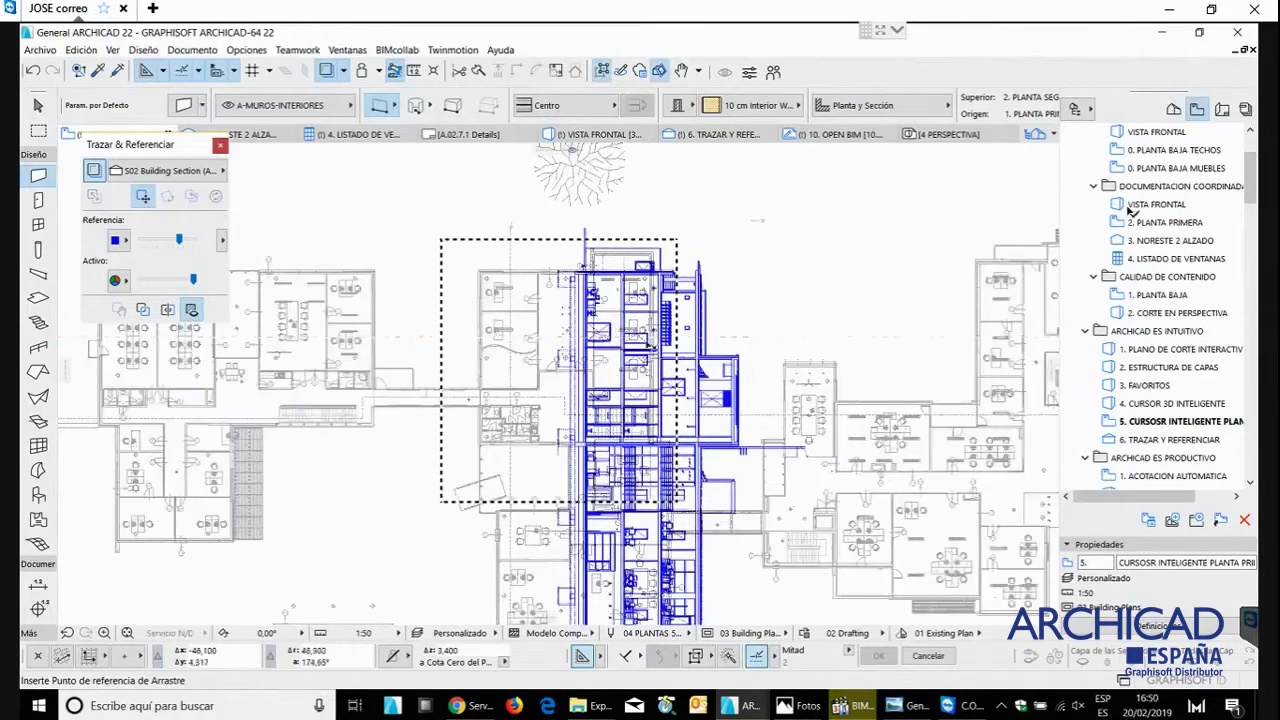
left_click(686, 370)
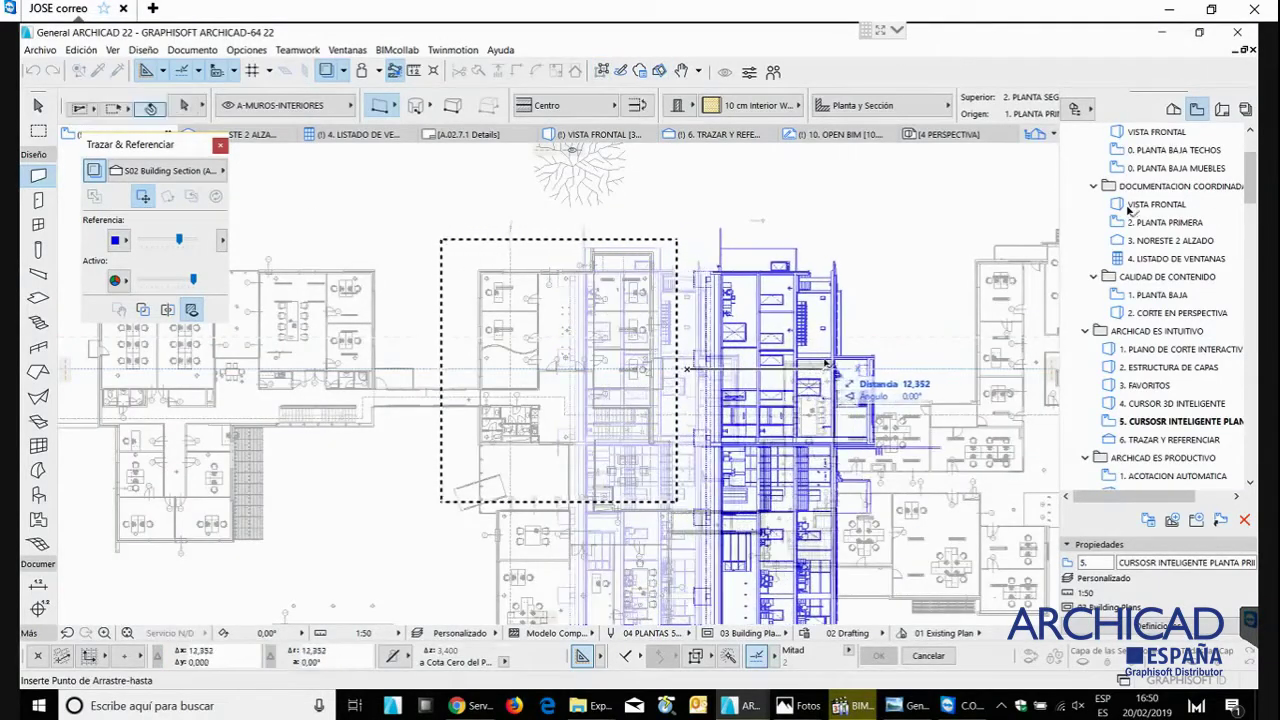
left_click(820, 364)
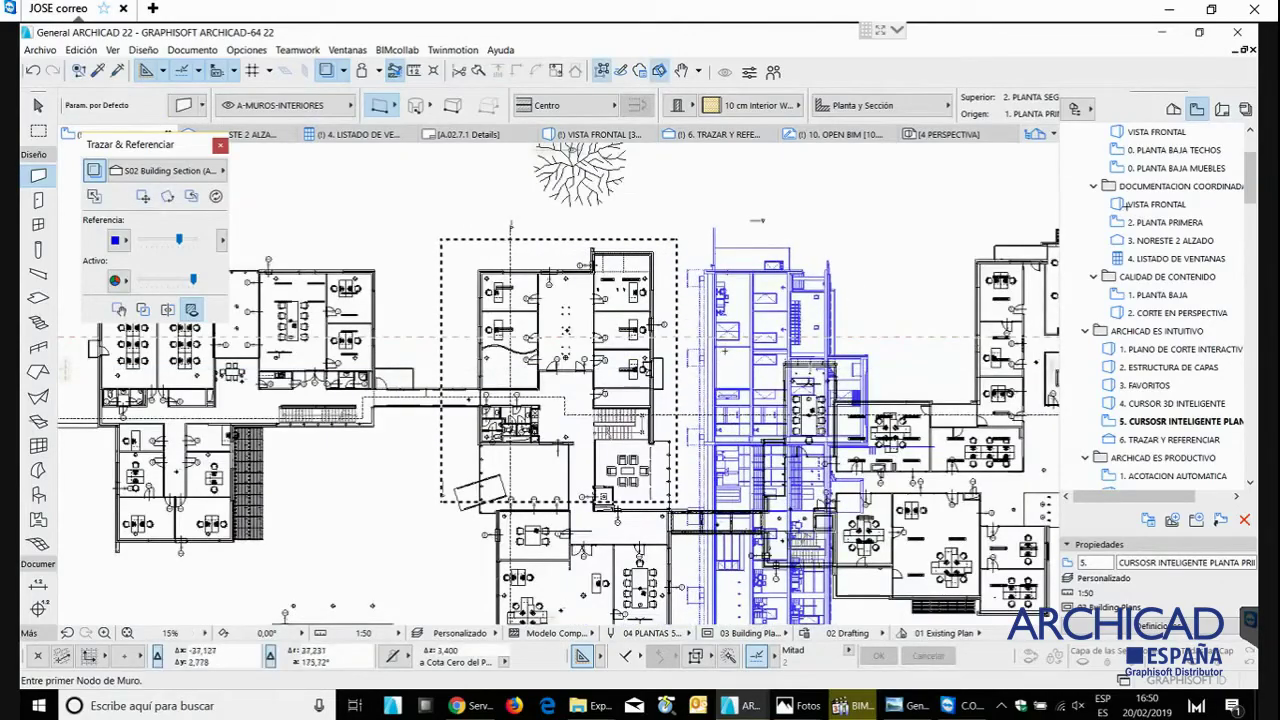
- Hide the blue section trace reference overlaid on the first-floor plan
scroll(740, 345, "up", 1)
scroll(740, 345, "up", 1)
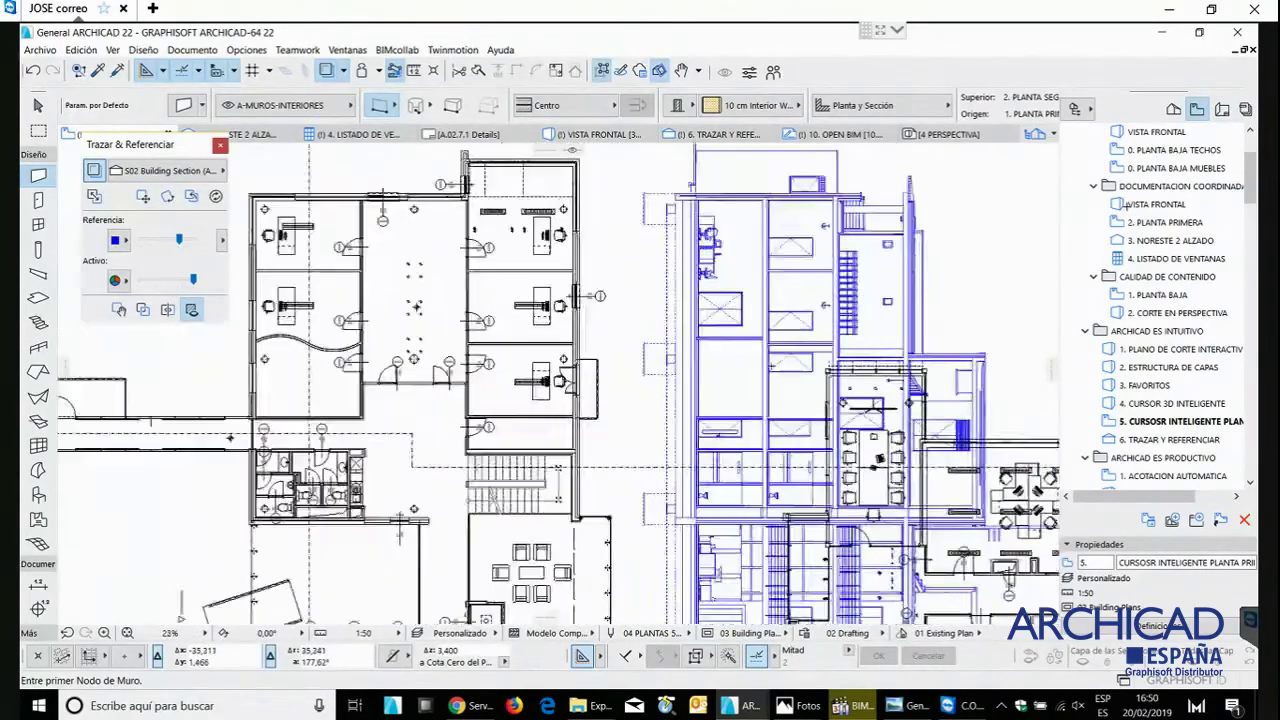
scroll(740, 350, "up", 1)
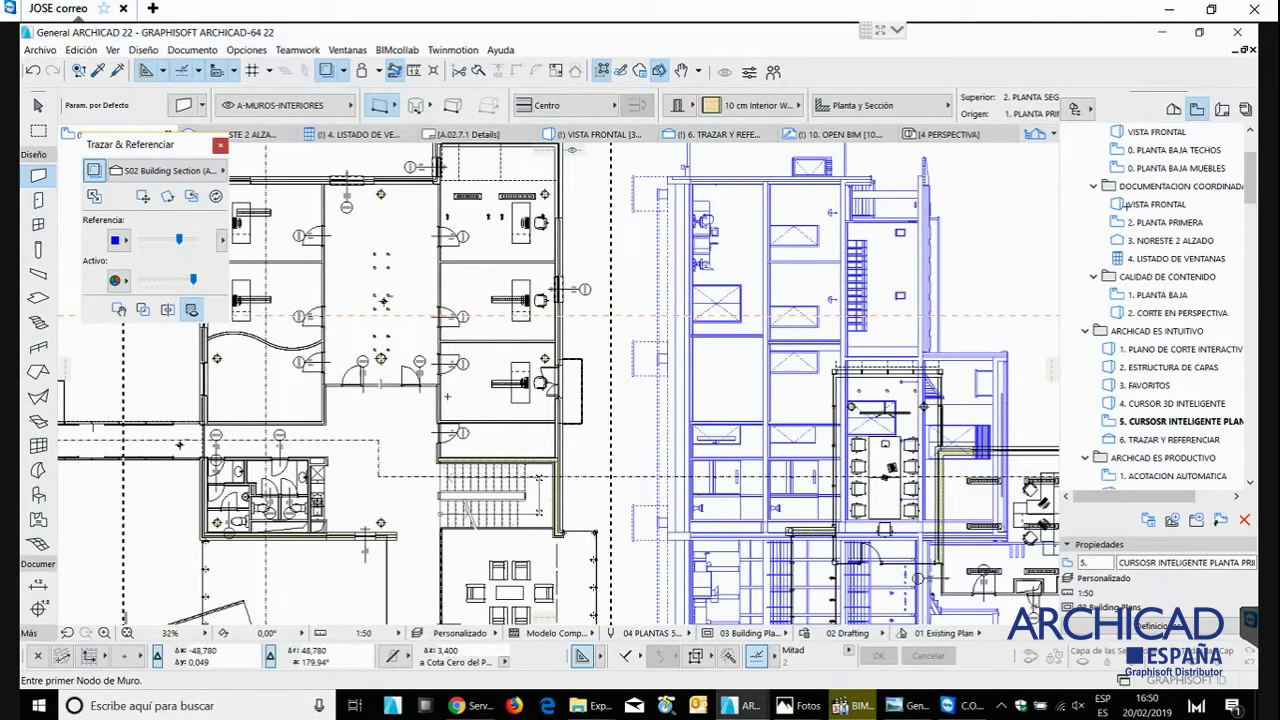
left_click(93, 171)
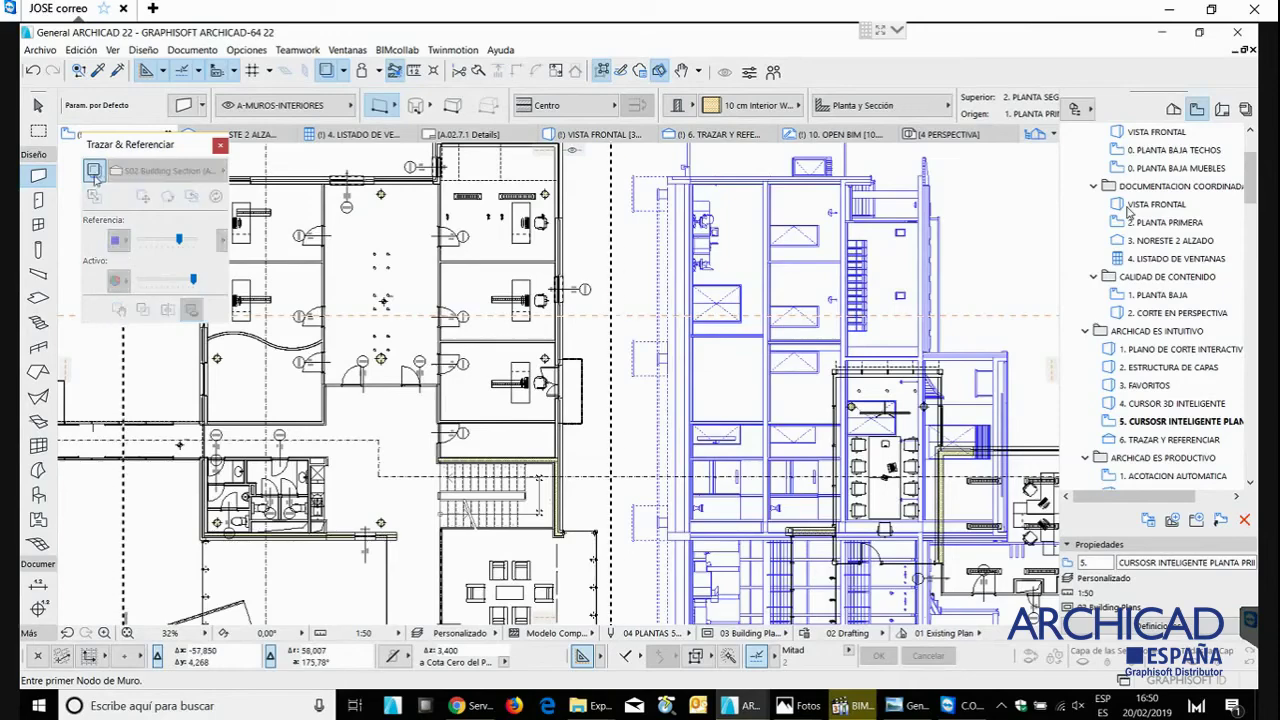
- Mirror the door next to the curved partition along its wall so it hinges on the jamb nearer the curved wall
scroll(250, 349, "up", 5)
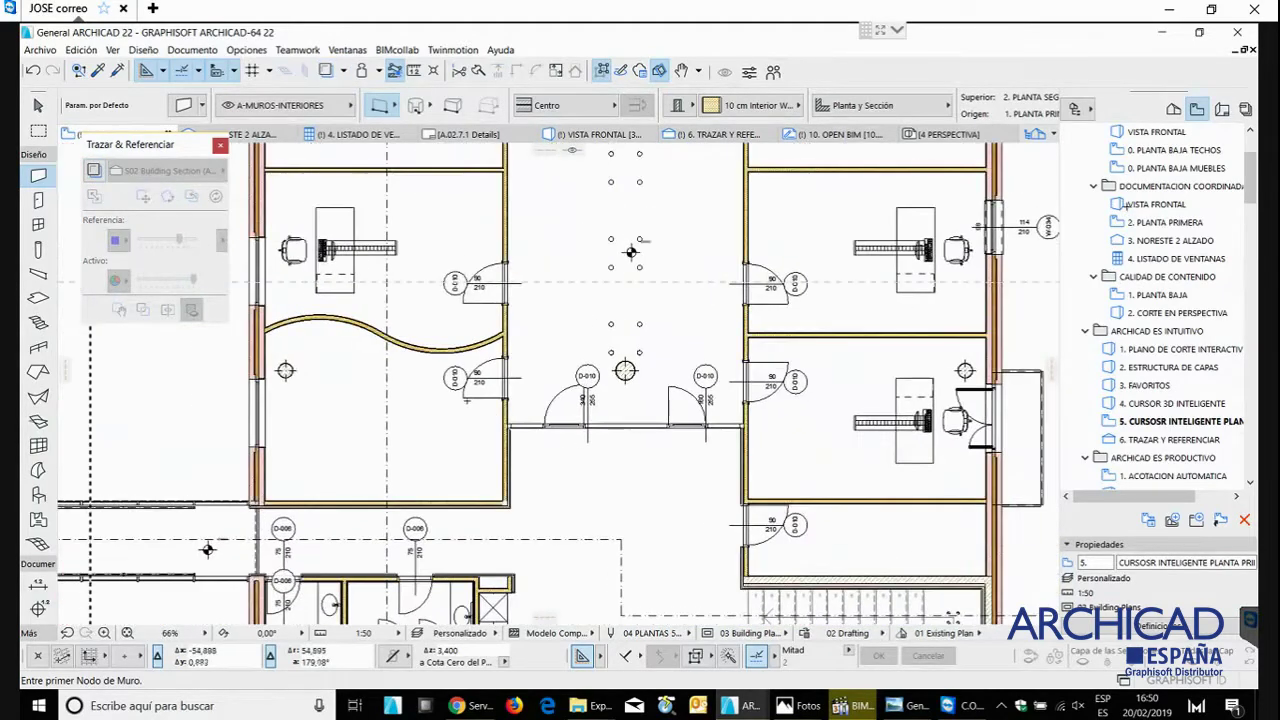
left_click(463, 399, "shift")
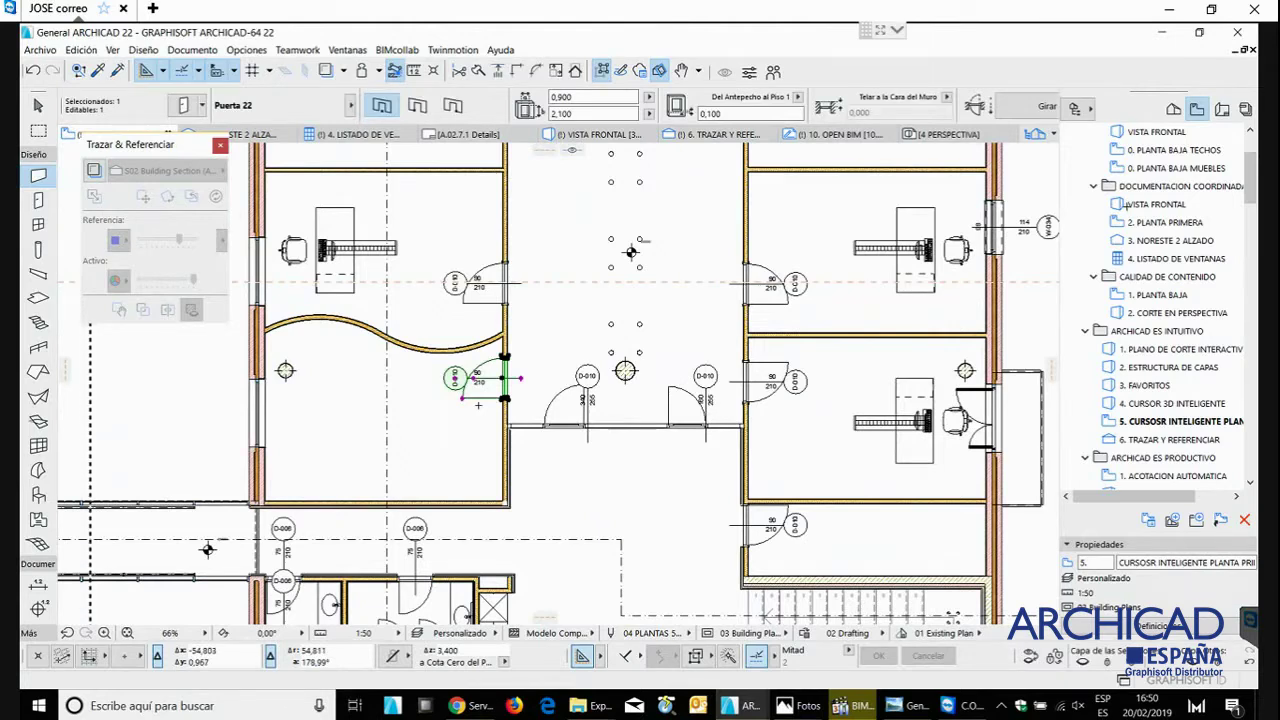
key("ctrl+m")
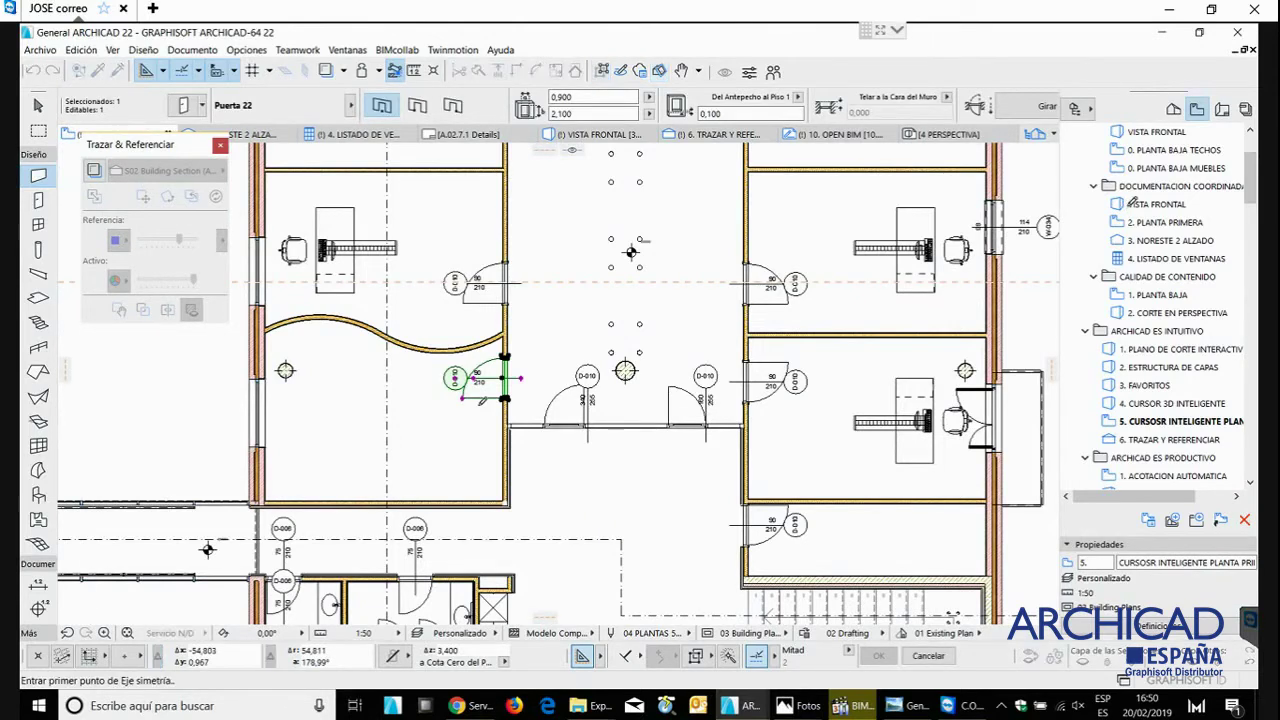
key("Escape")
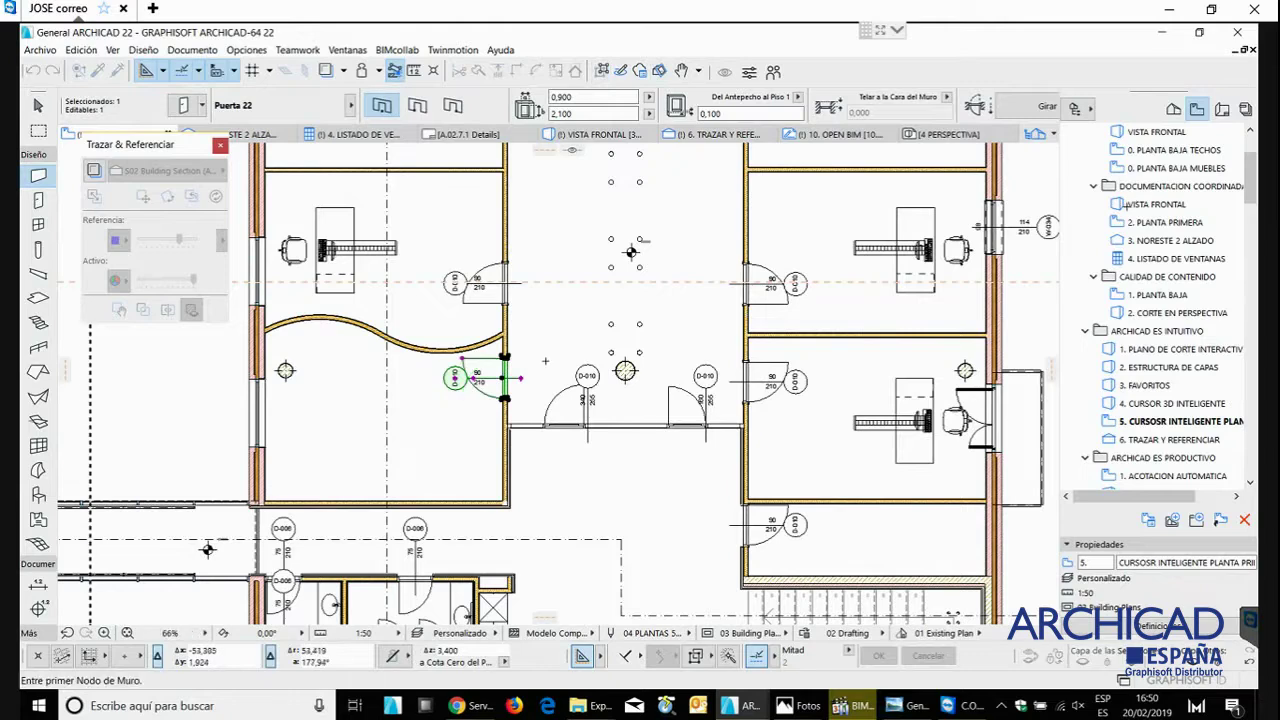
key("Escape")
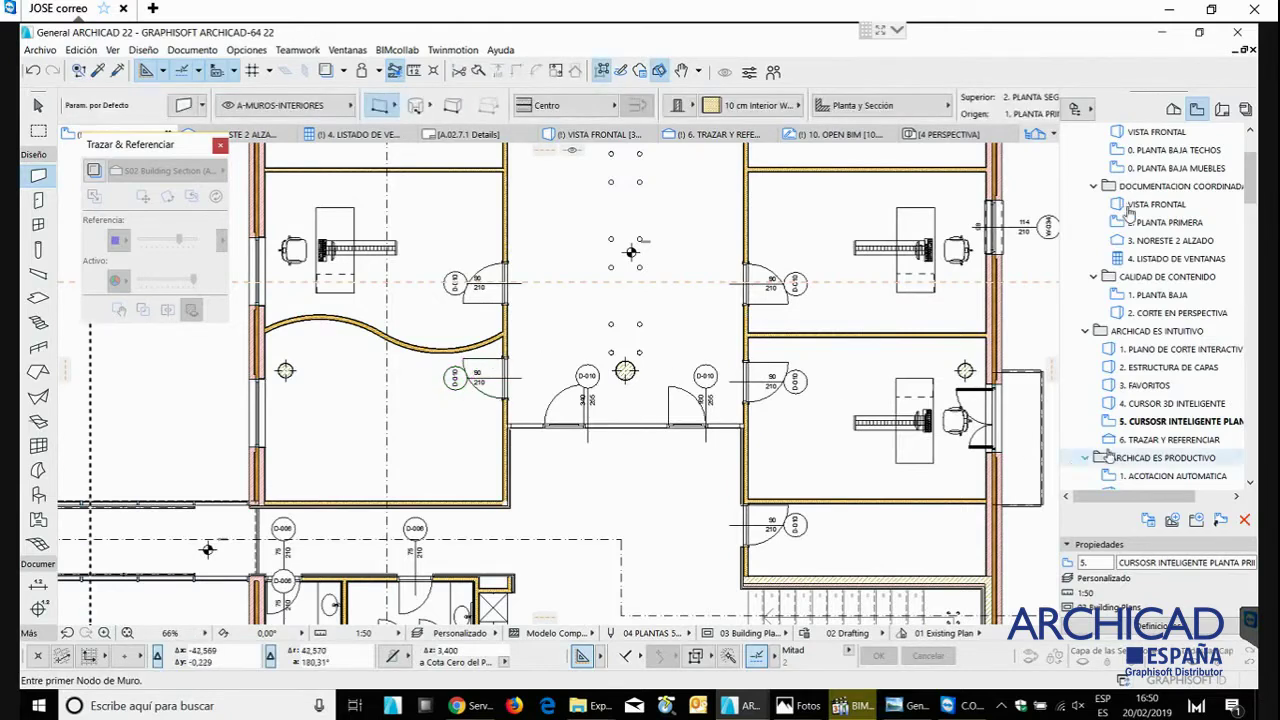
- Open the 3D view "4. CURSOR 3D INTELIGENTE" and examine the mirrored door beside the curved wall
double_click(1152, 404)
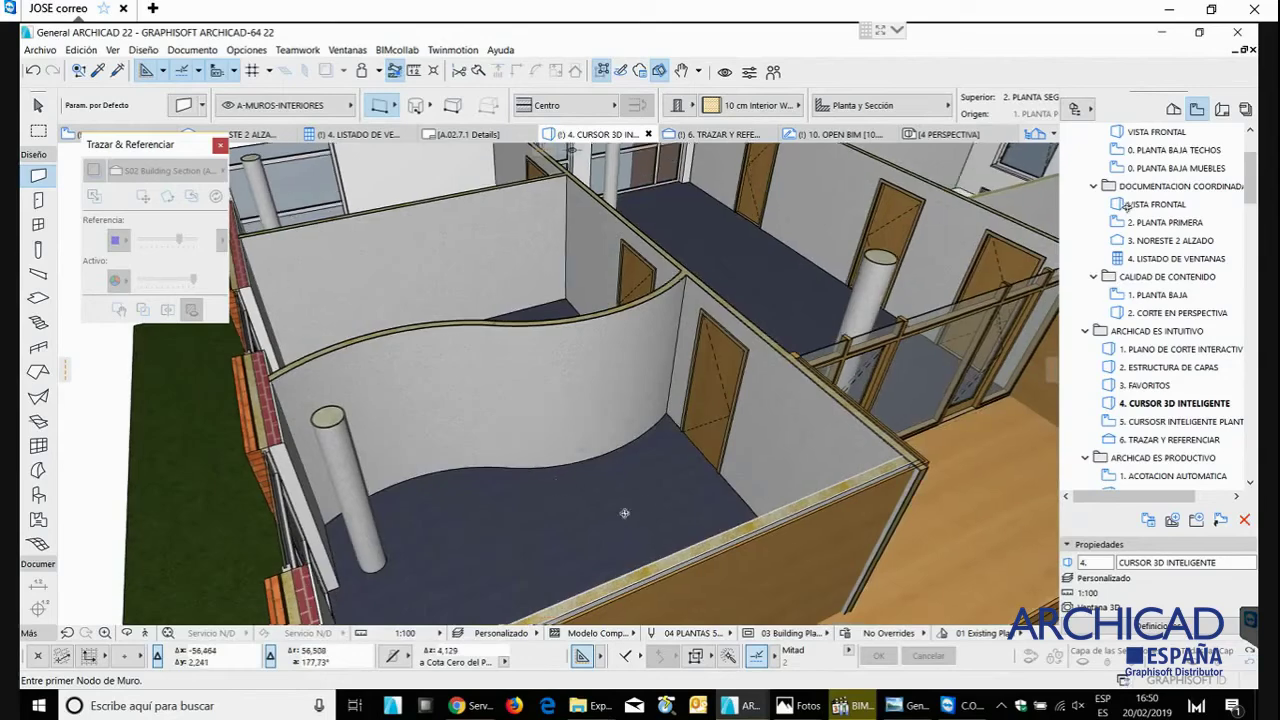
middle_click_drag(647, 507, 607, 430, "shift")
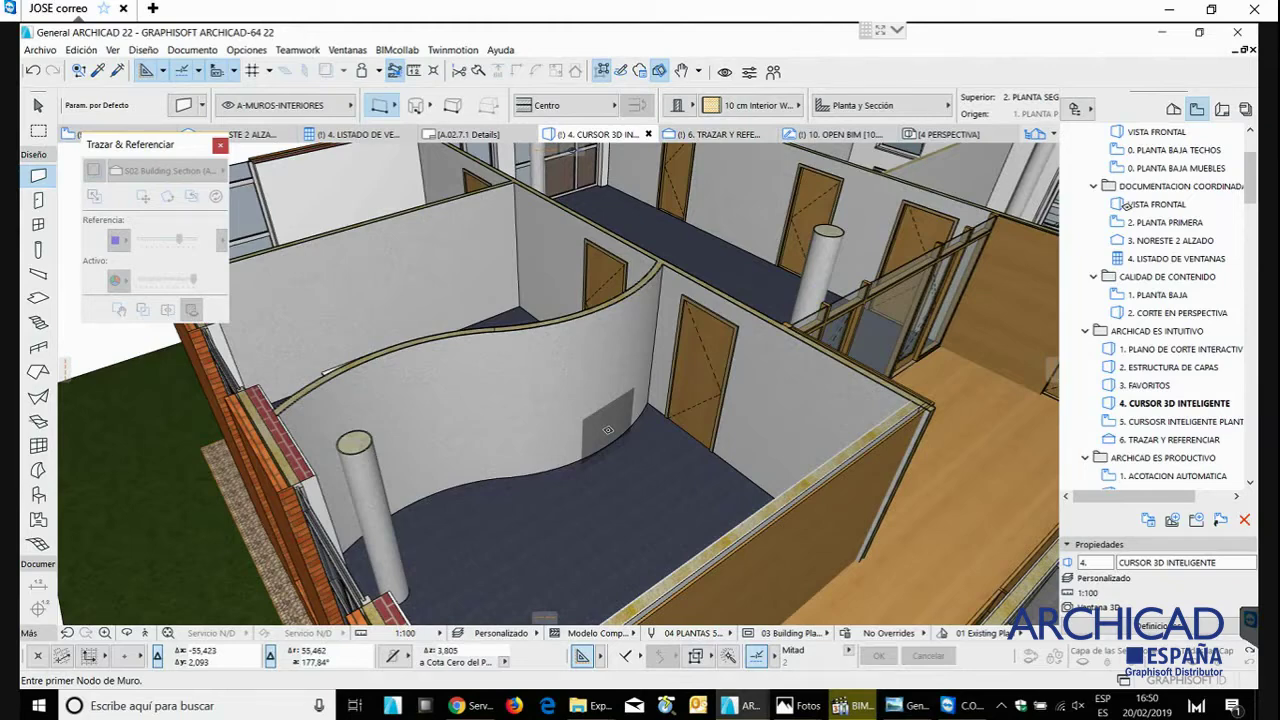
- Open the plan view "1. ACOTACION AUTOMATICA" from the ARCHICAD ES PRODUCTIVO view group
left_click(1250, 484)
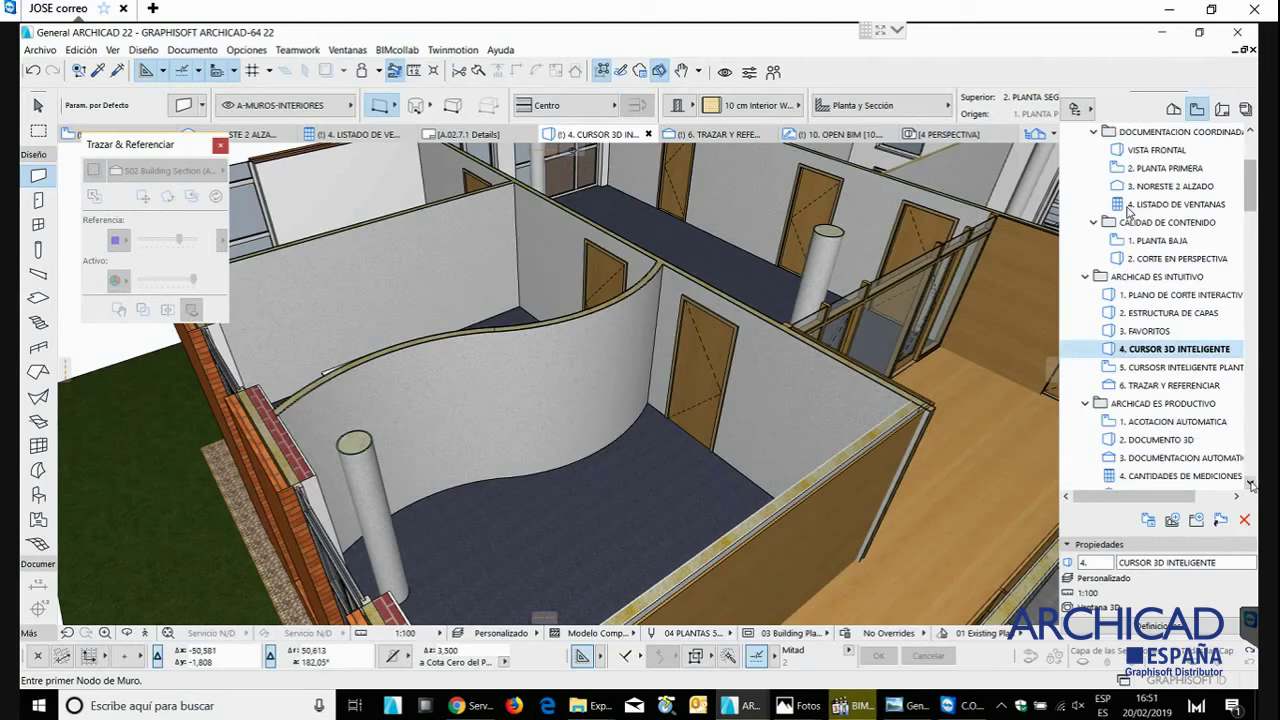
left_click(1165, 427)
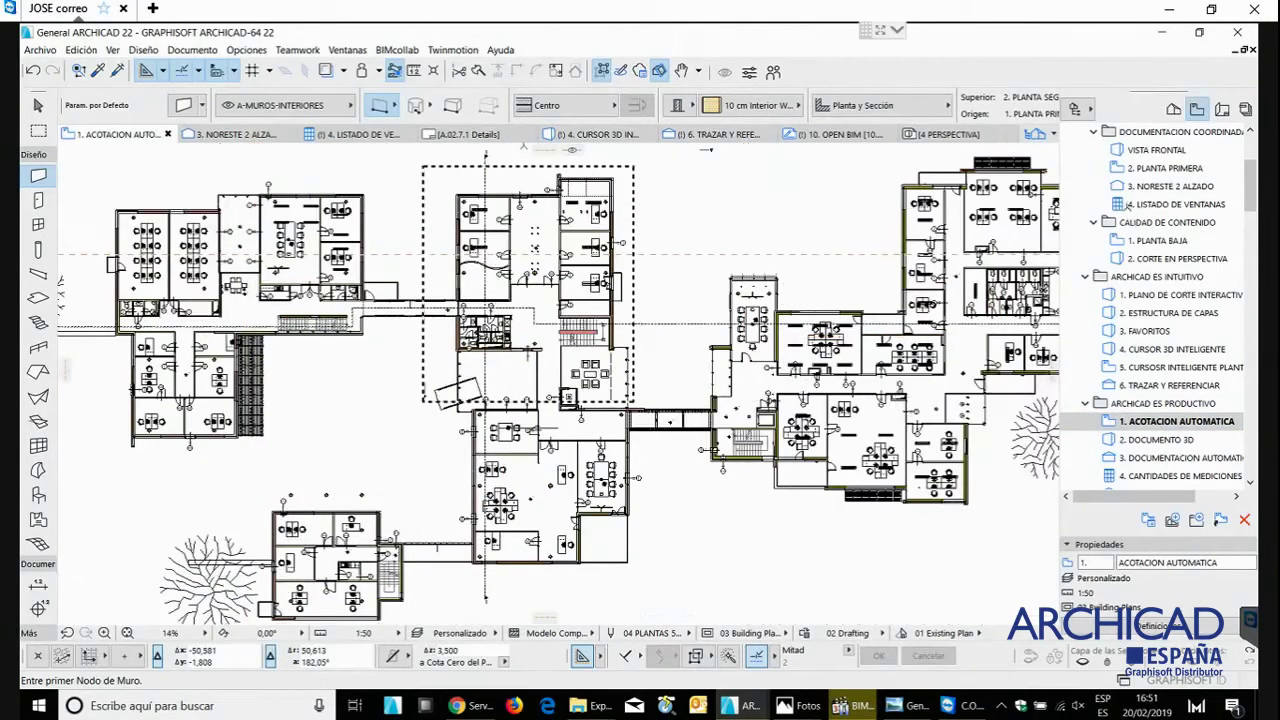
- Remove the marquee around the central building block and leave the Wall tool
right_click(662, 190)
left_click(709, 209)
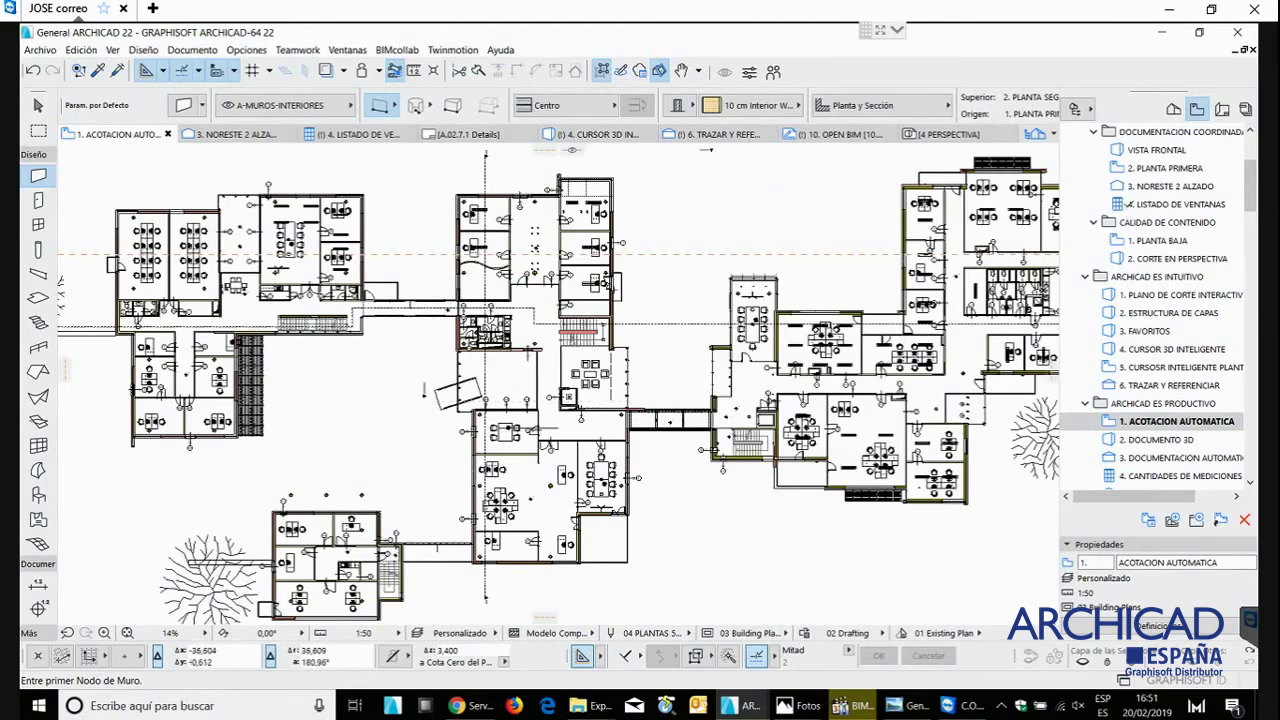
key("Escape")
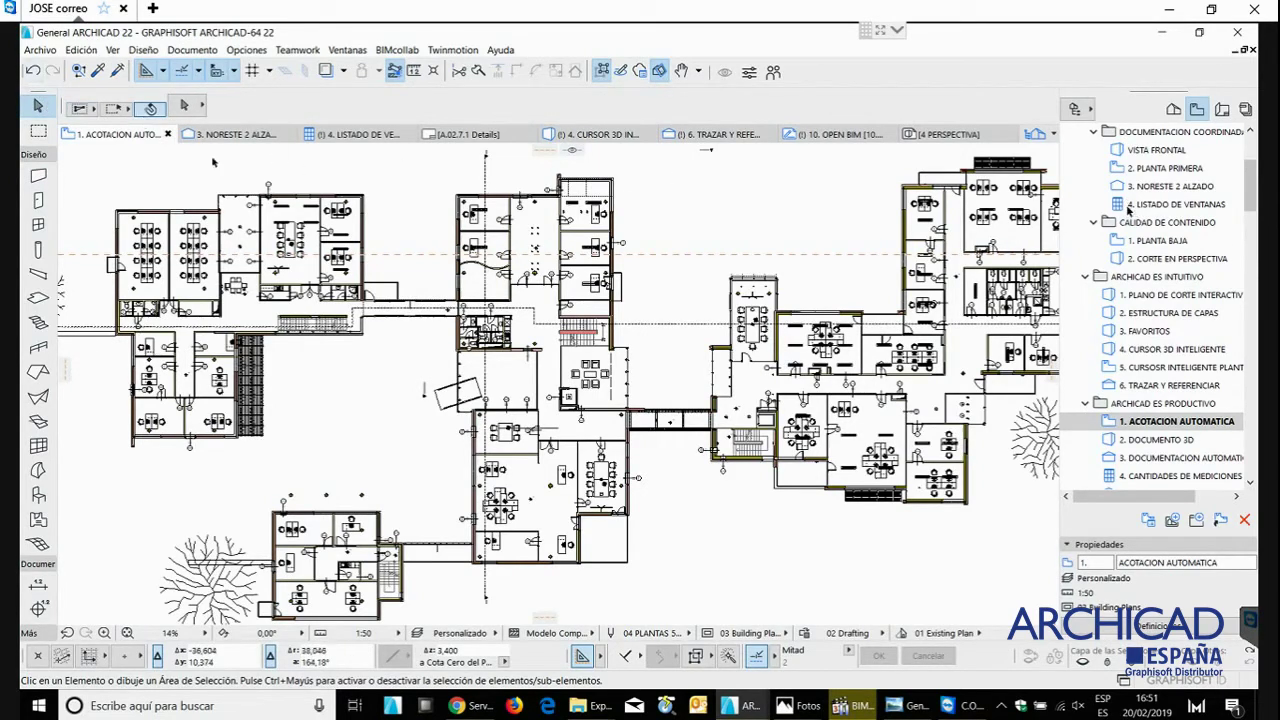
- Select all elements of the central building block in the floor plan with a selection rectangle
left_click(640, 158)
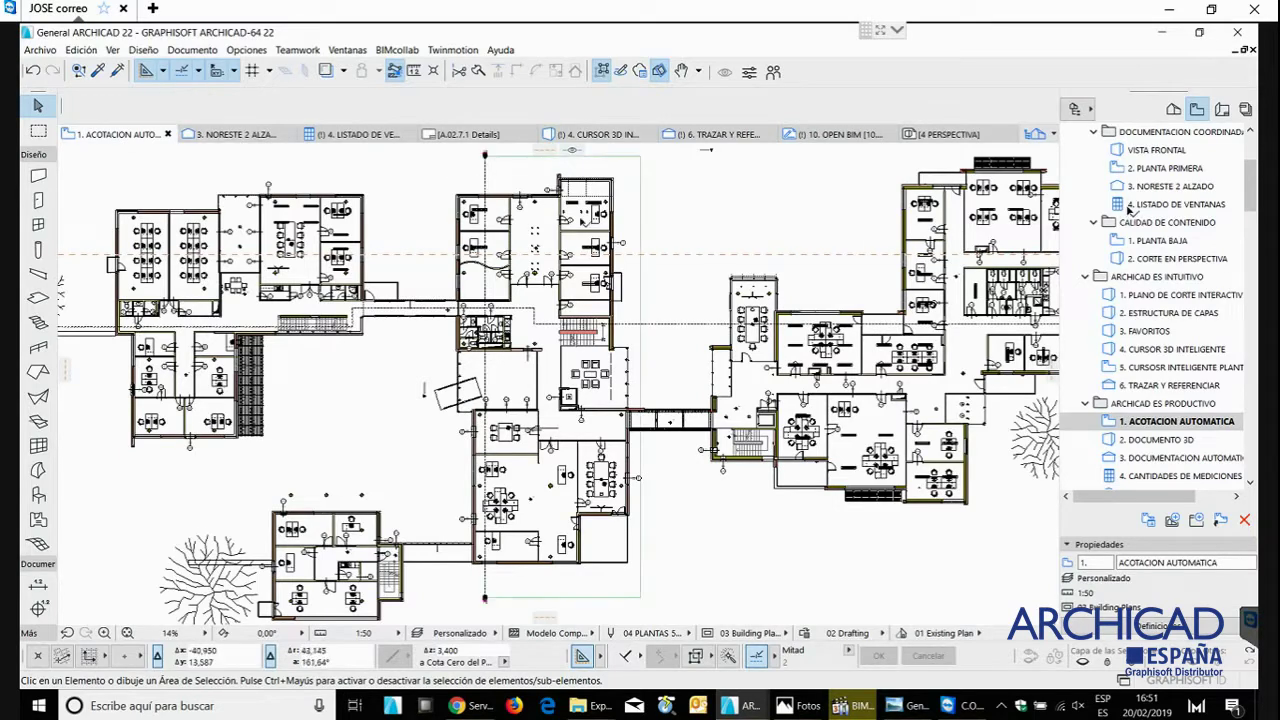
left_click(651, 178)
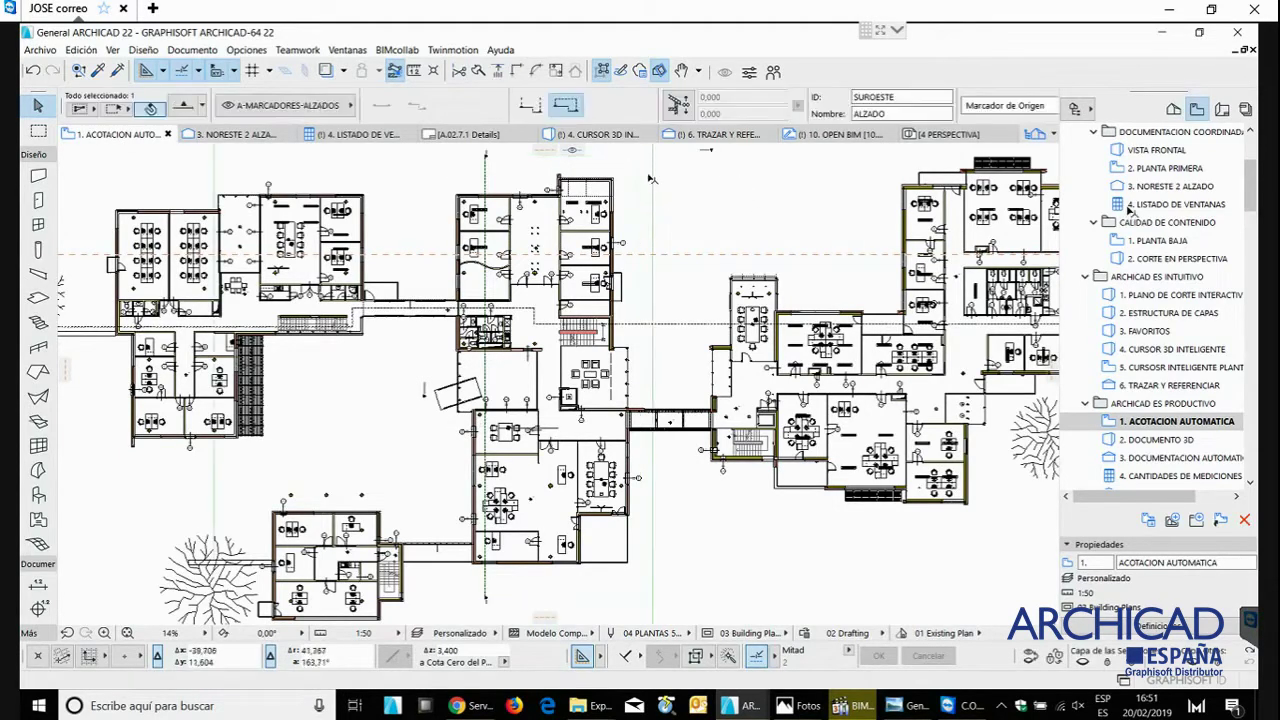
left_click(658, 173)
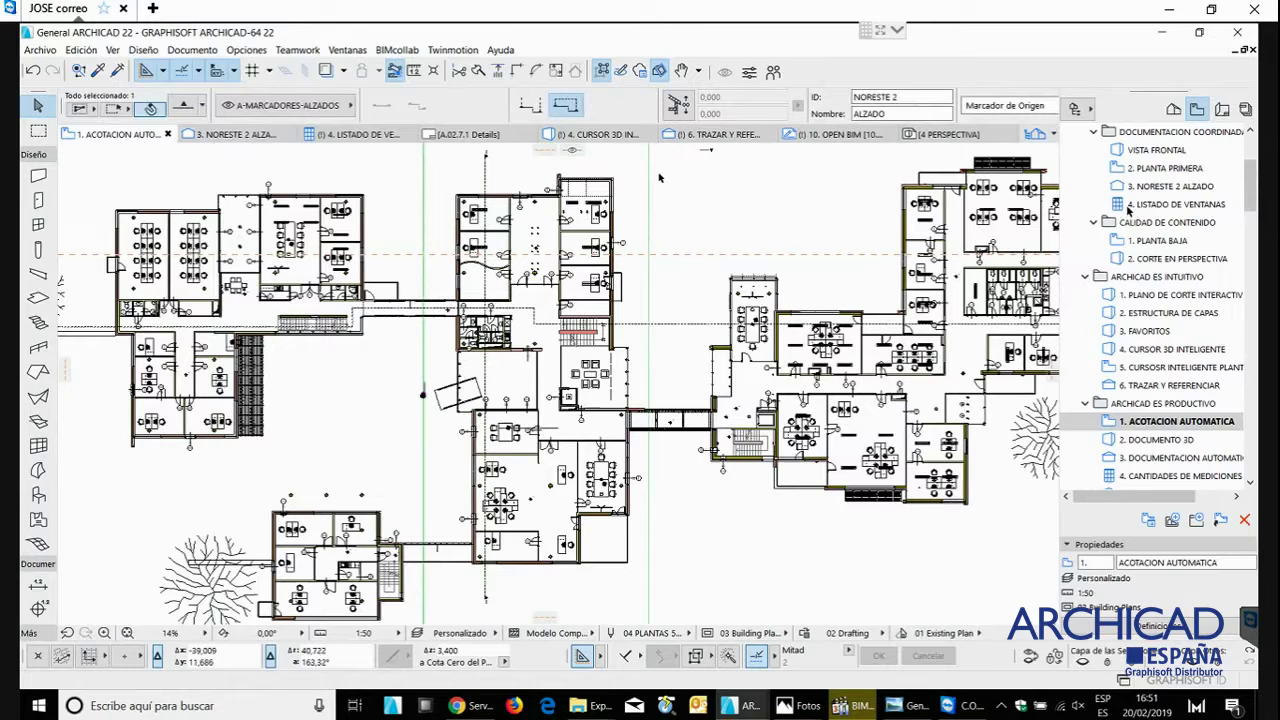
left_click(659, 175)
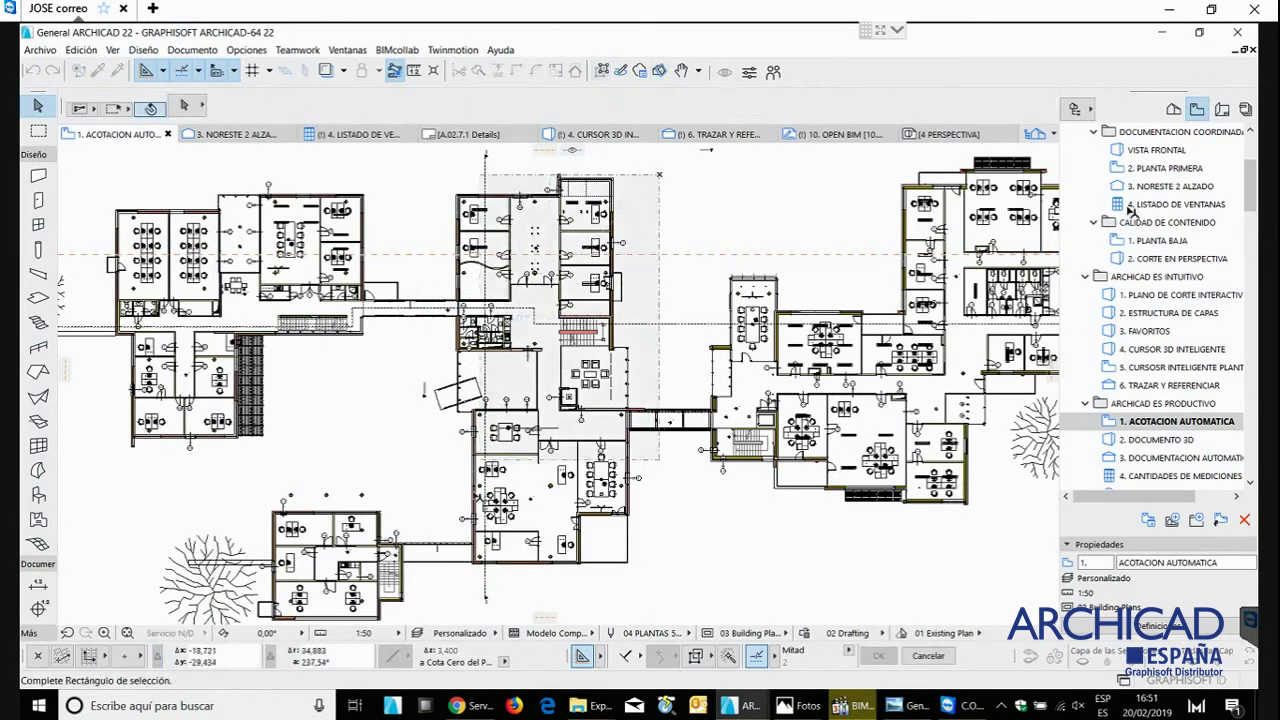
left_click(430, 578)
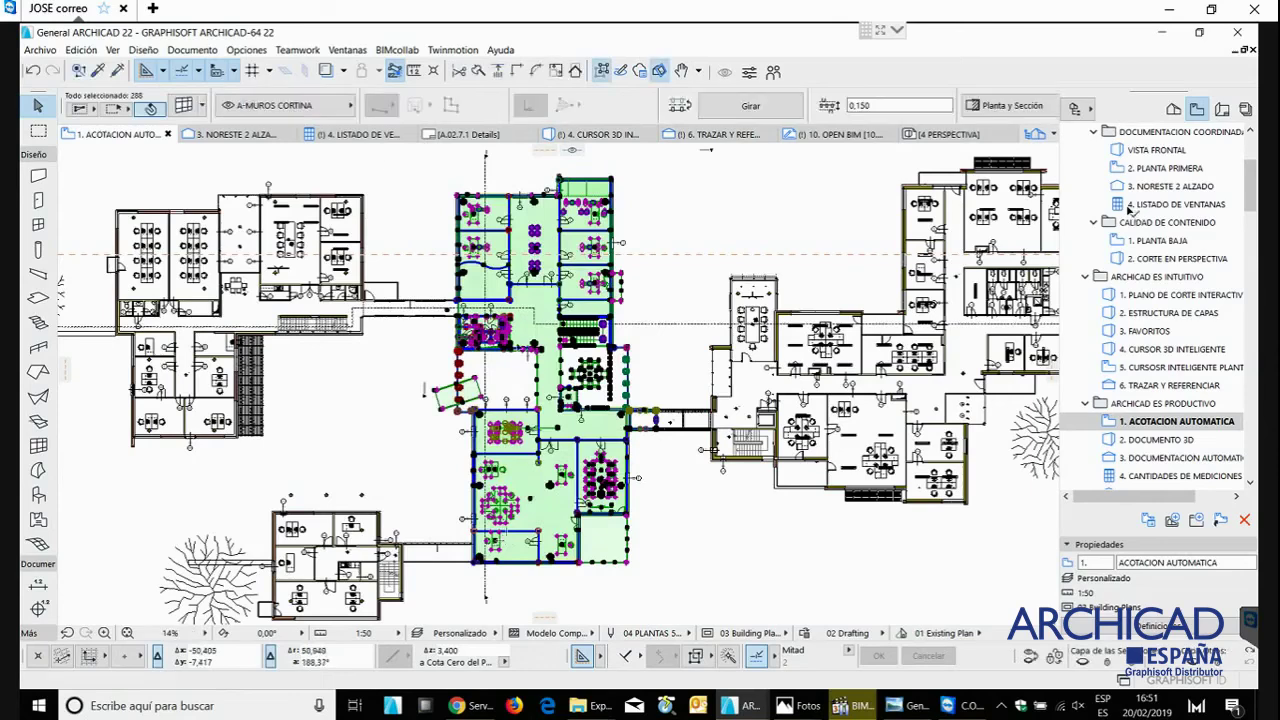
- Place automatic exterior dimensions around the selected block, dimensioning walls by their exterior faces (Caras Exteriores)
left_click(246, 50)
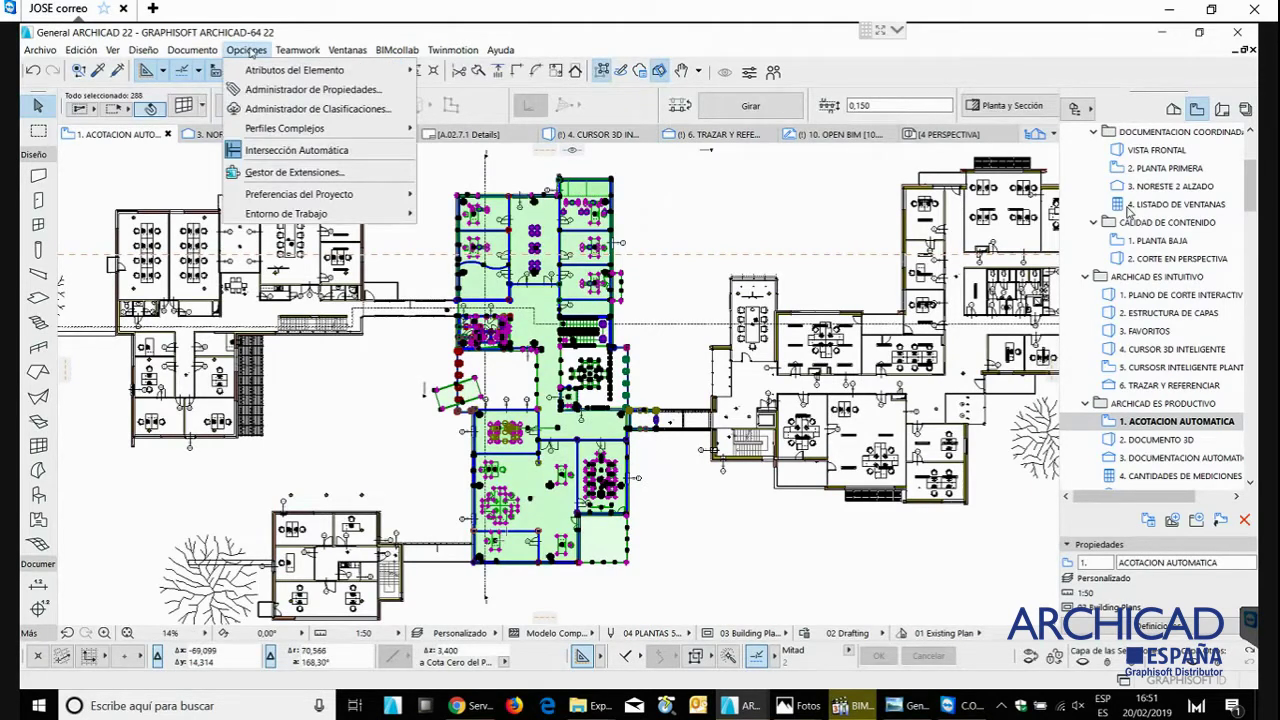
mouse_move(200, 50)
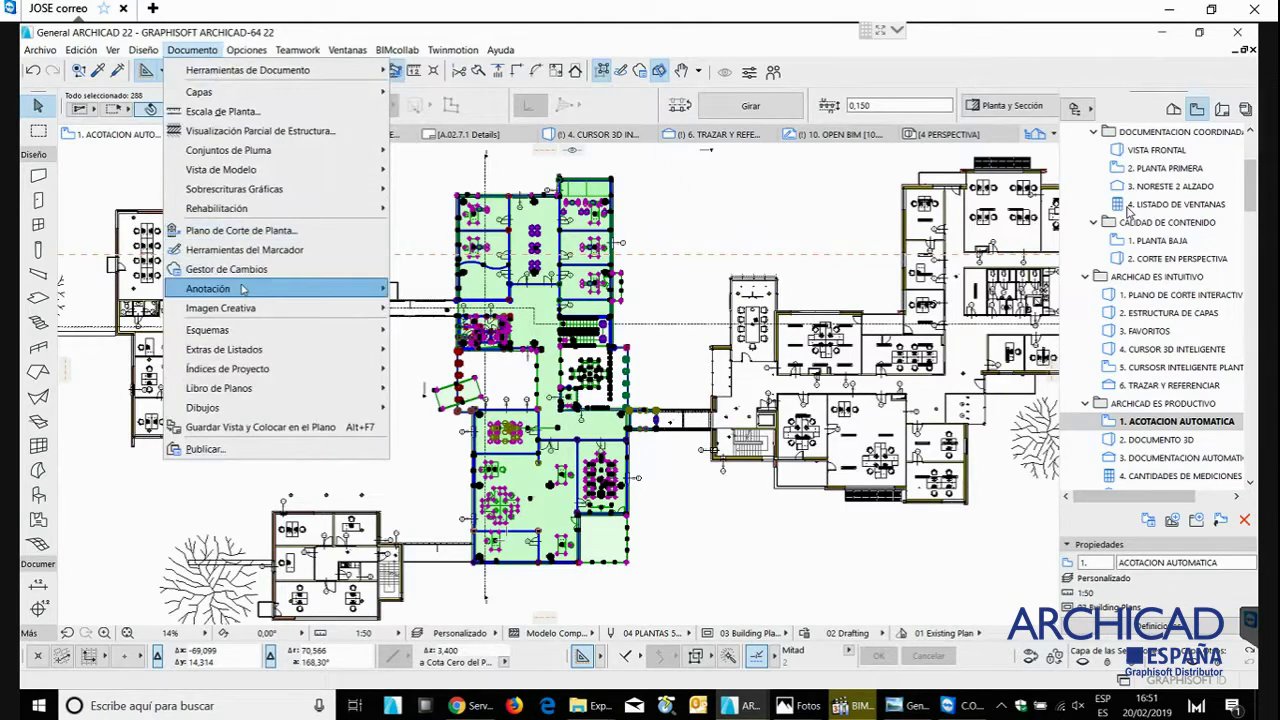
mouse_move(244, 288)
mouse_move(506, 332)
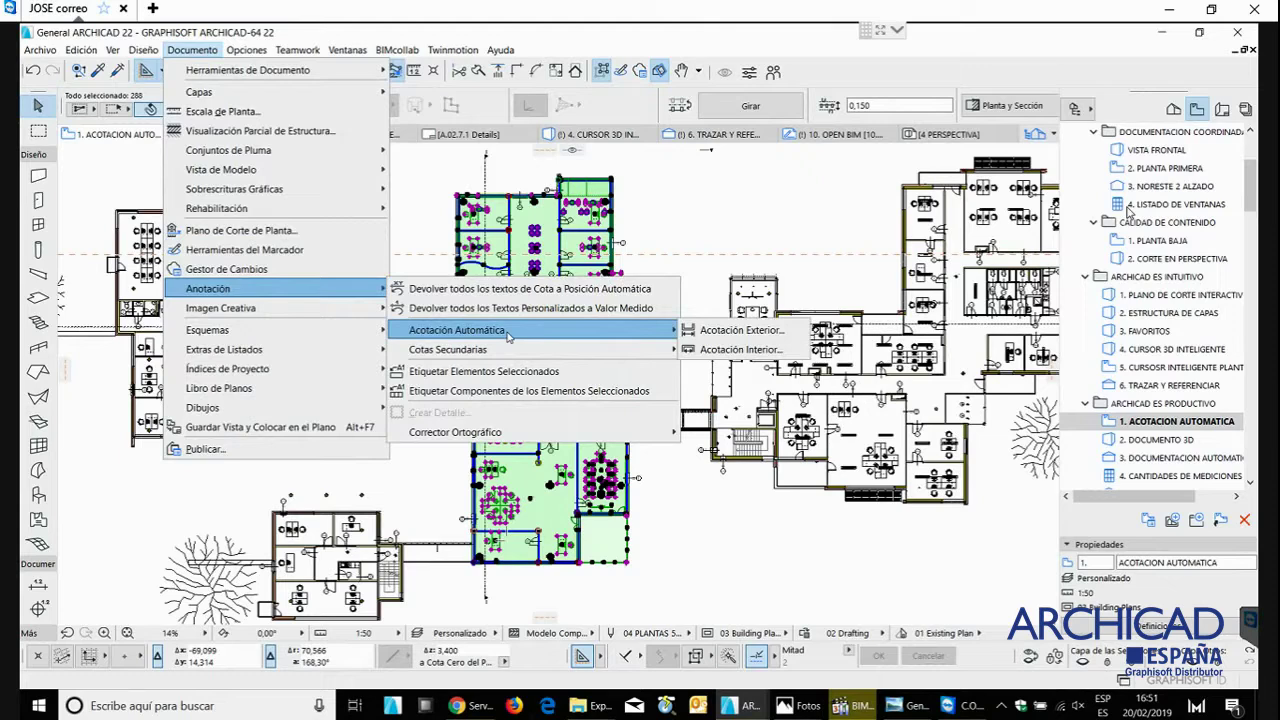
left_click(700, 332)
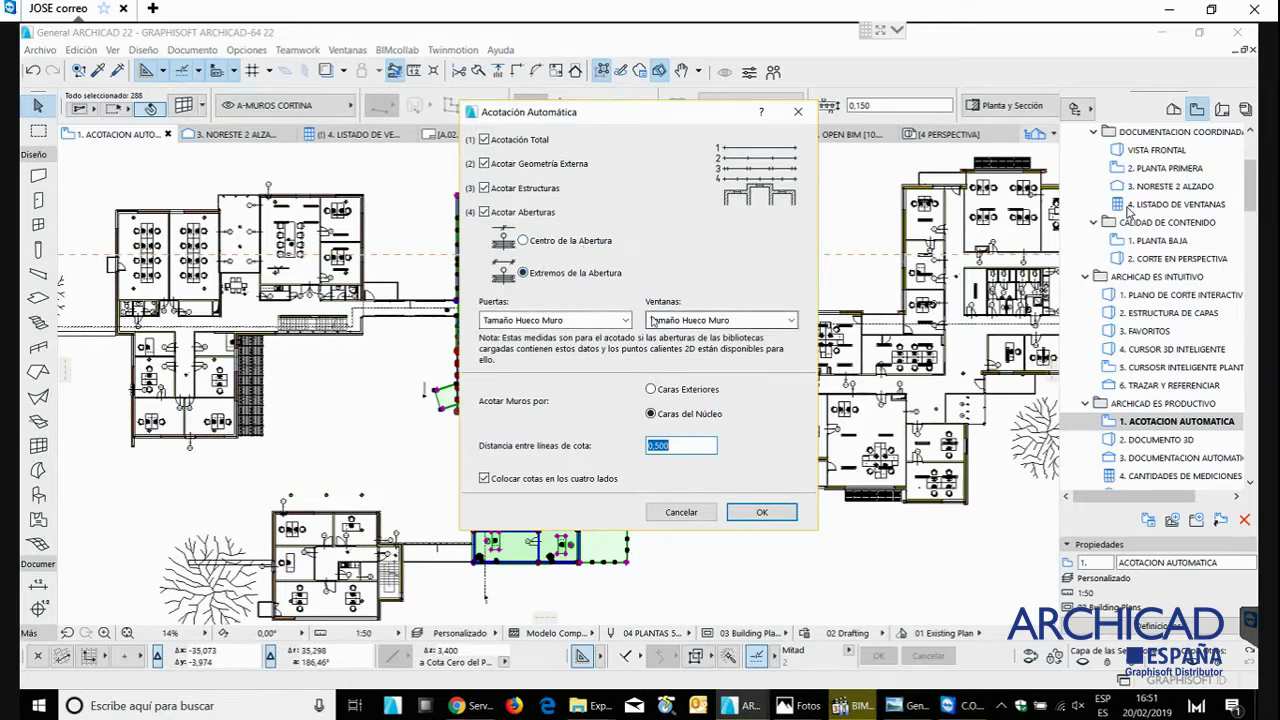
left_click(686, 391)
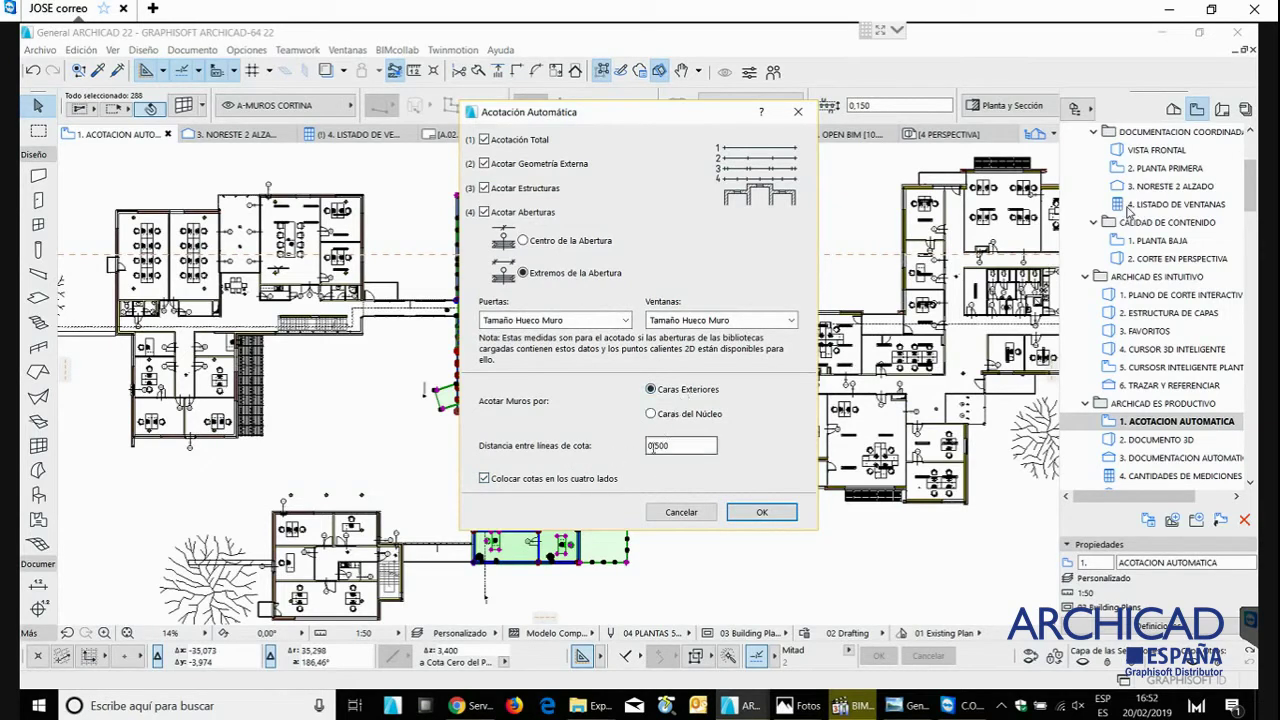
left_click(758, 512)
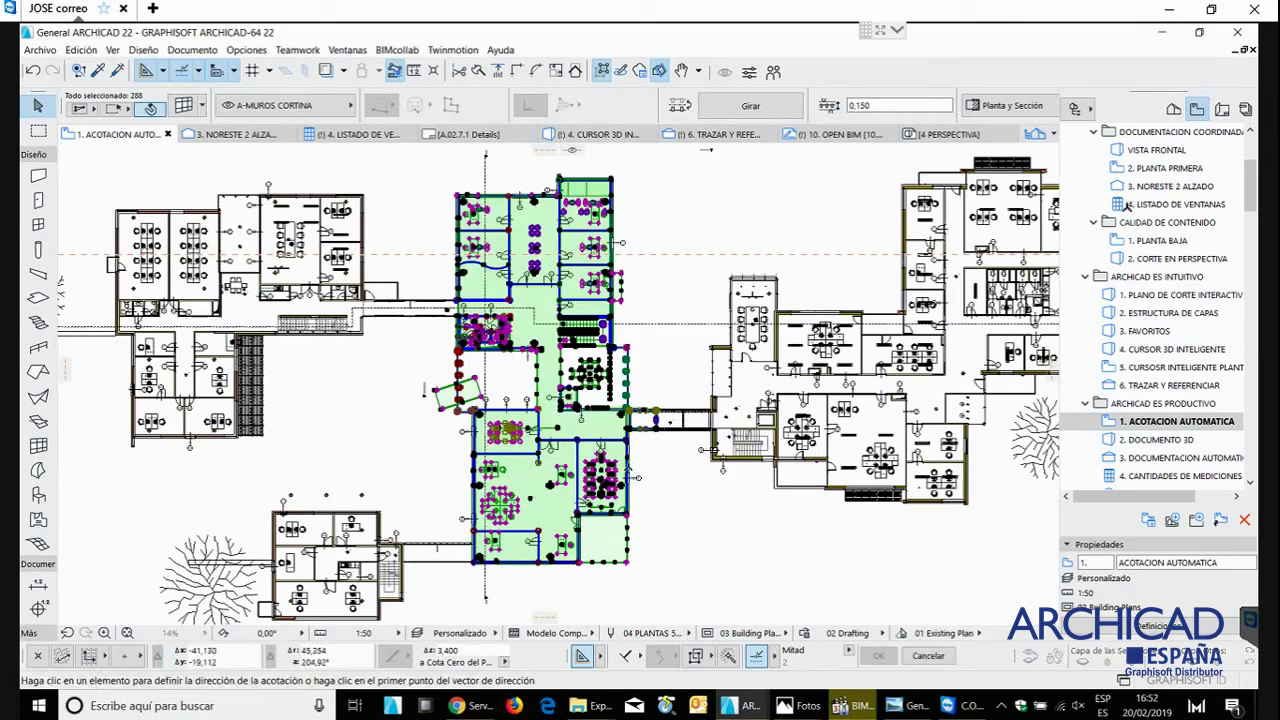
left_click(631, 467)
left_click(660, 463)
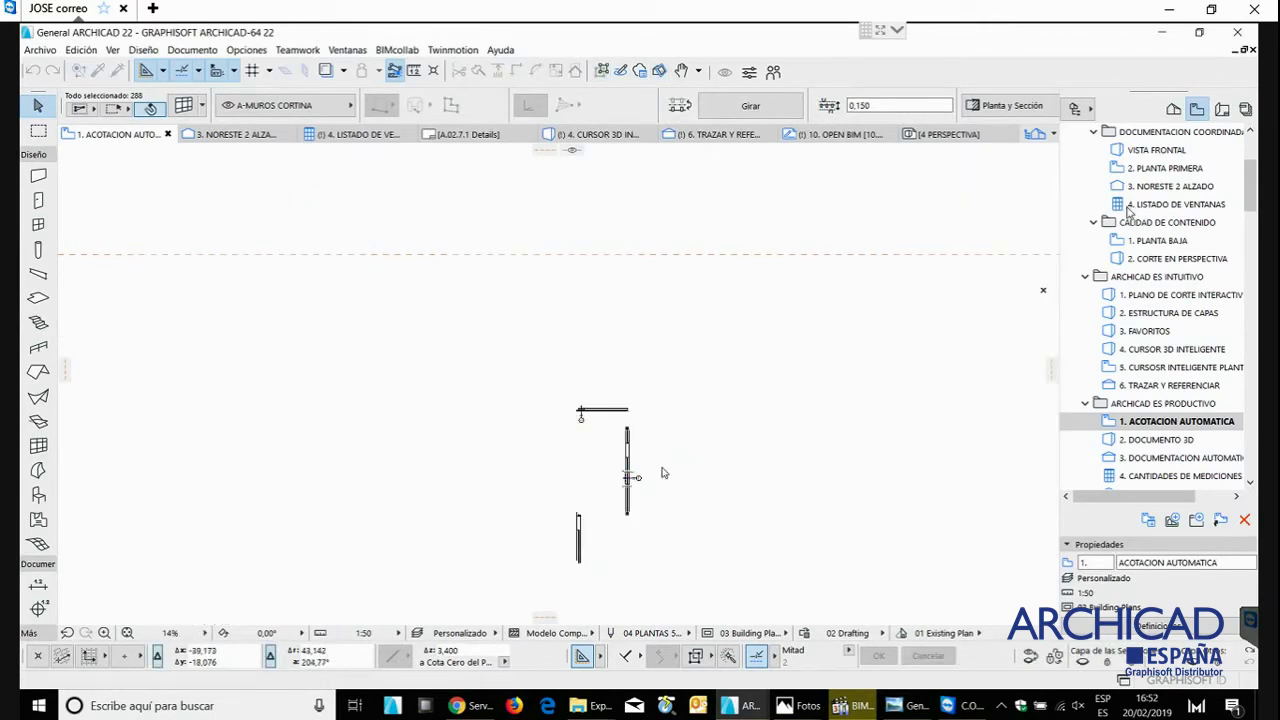
- Try moving the partition wall between the two upper-left offices upward, and undo the move
scroll(680, 253, "up", 8)
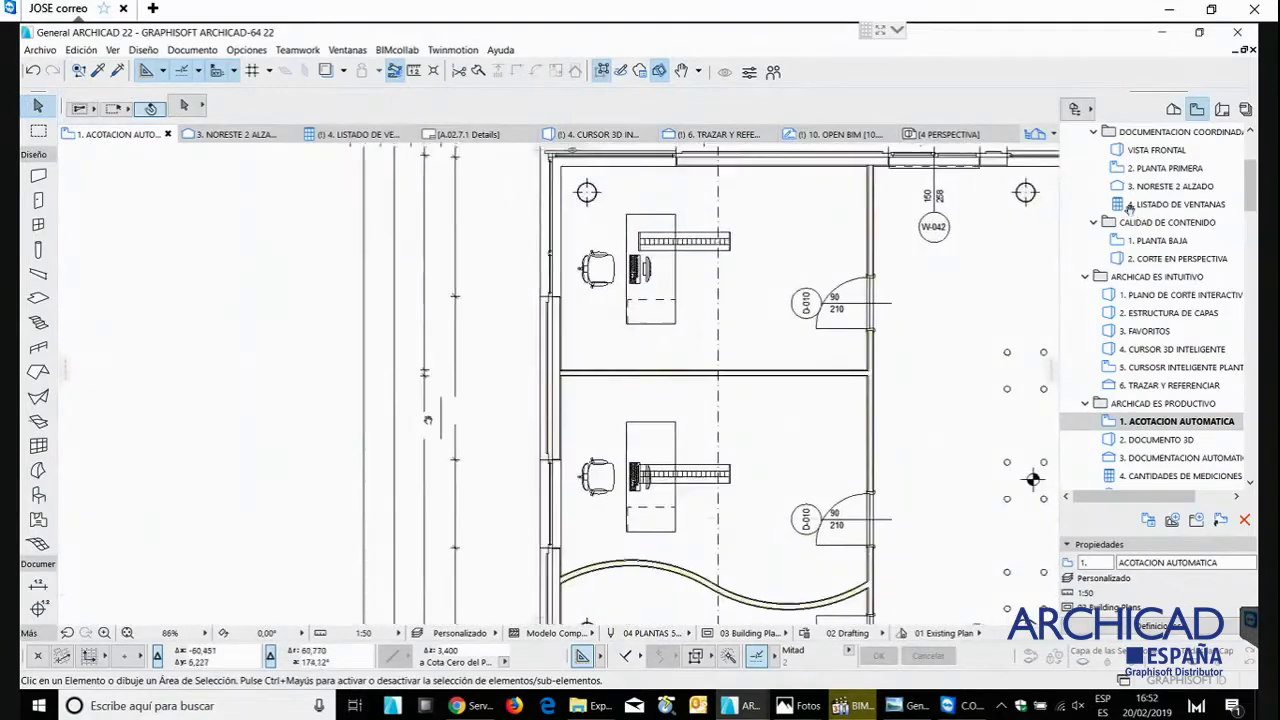
middle_click_drag(457, 370, 352, 459)
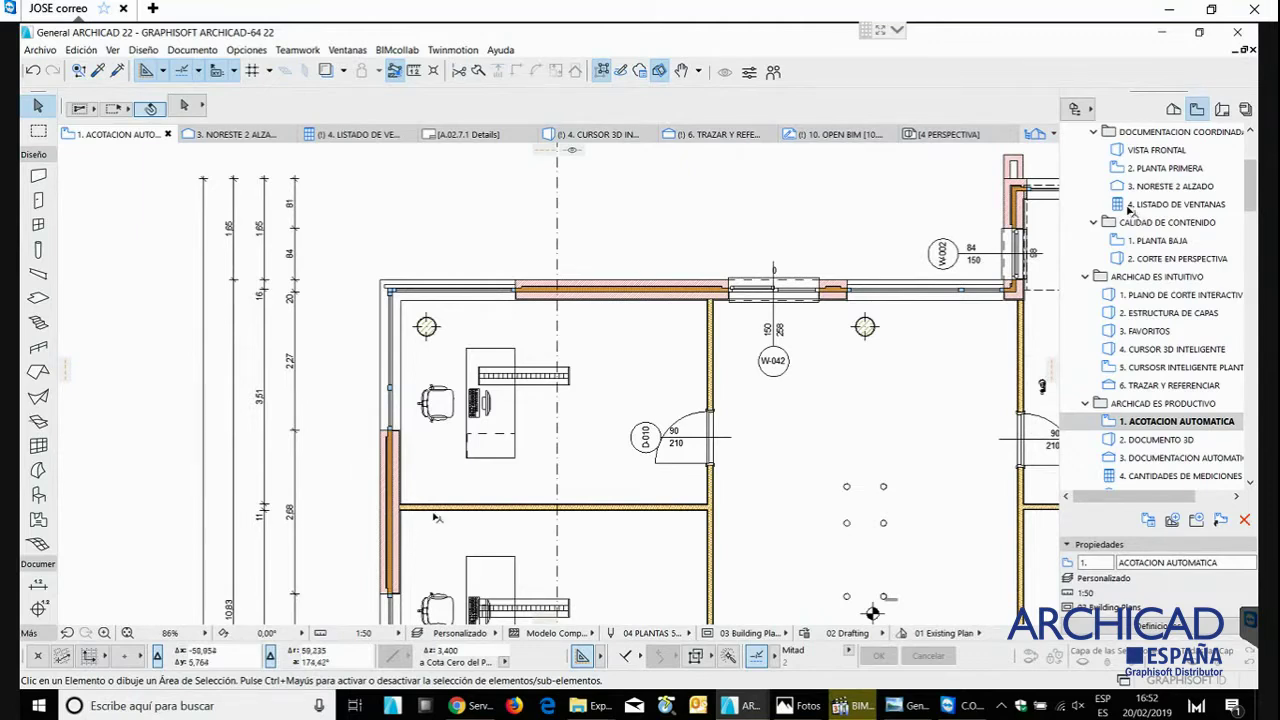
left_click_drag(438, 508, 443, 480)
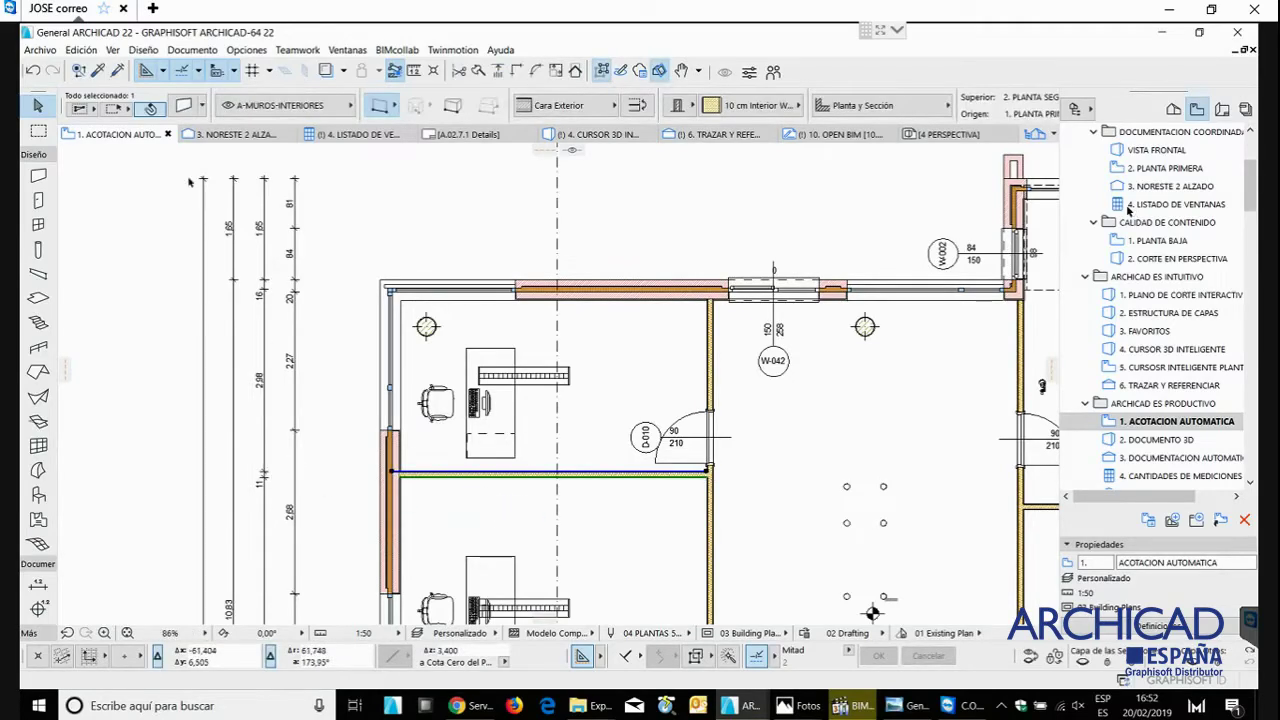
left_click(33, 70)
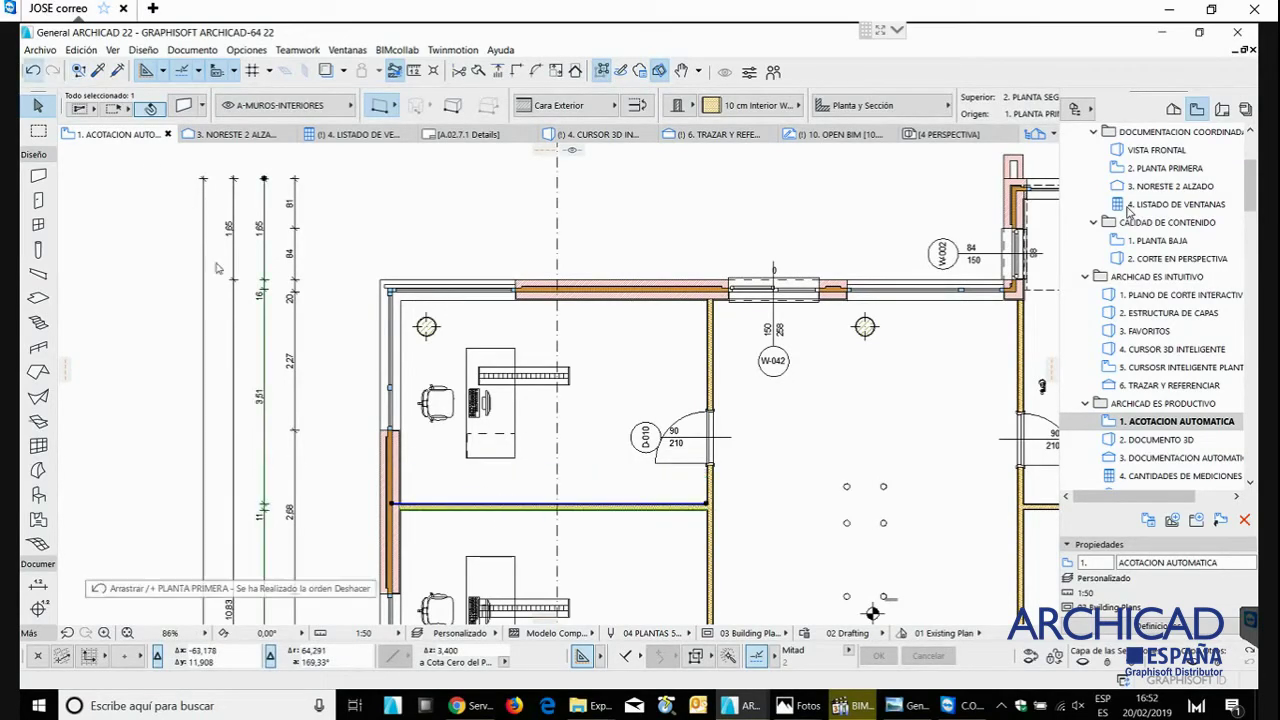
- Delete the window-side dimension point on the innermost left chain, and delete the merged segment it leaves
left_click(172, 406)
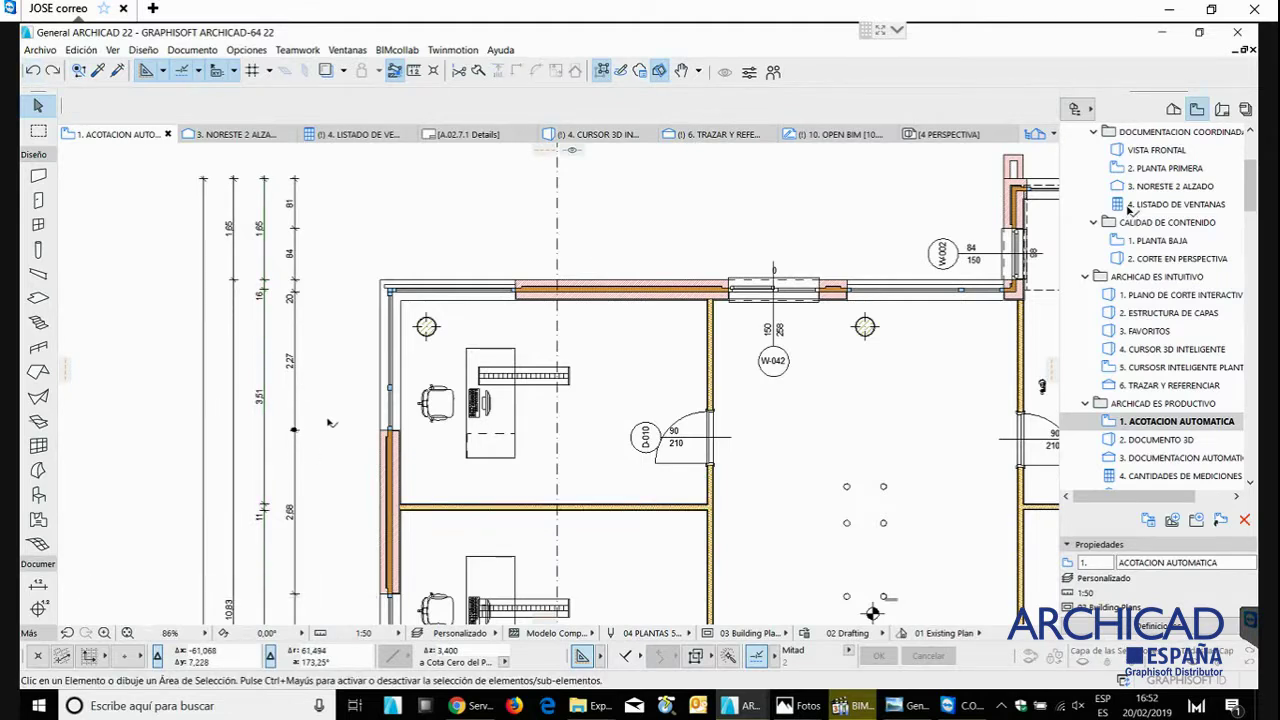
left_click(329, 423)
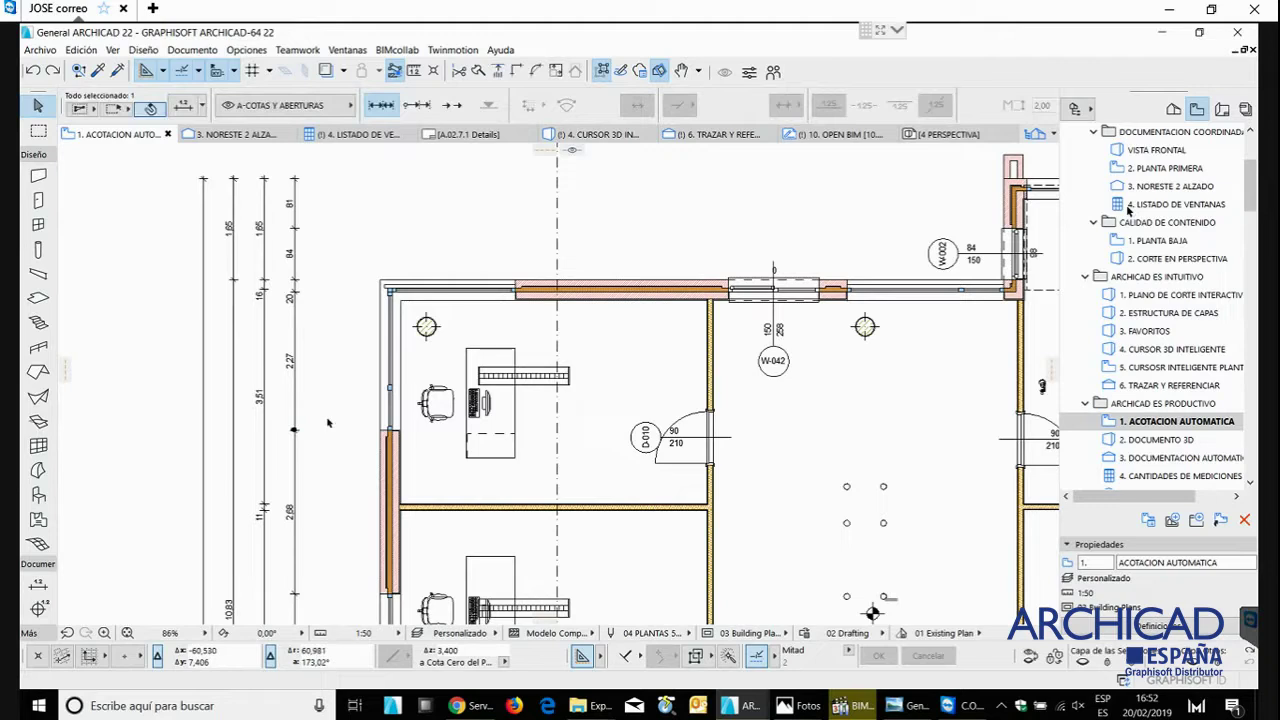
key("Delete")
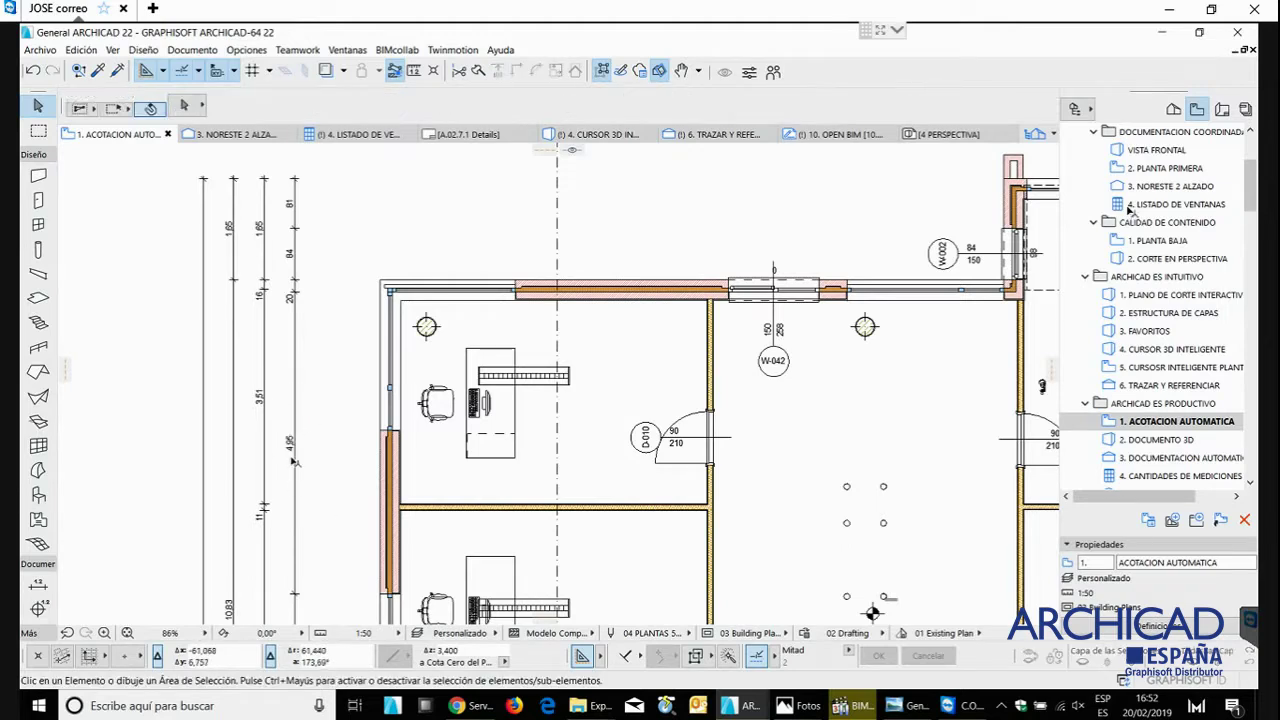
left_click(340, 426)
key("Escape")
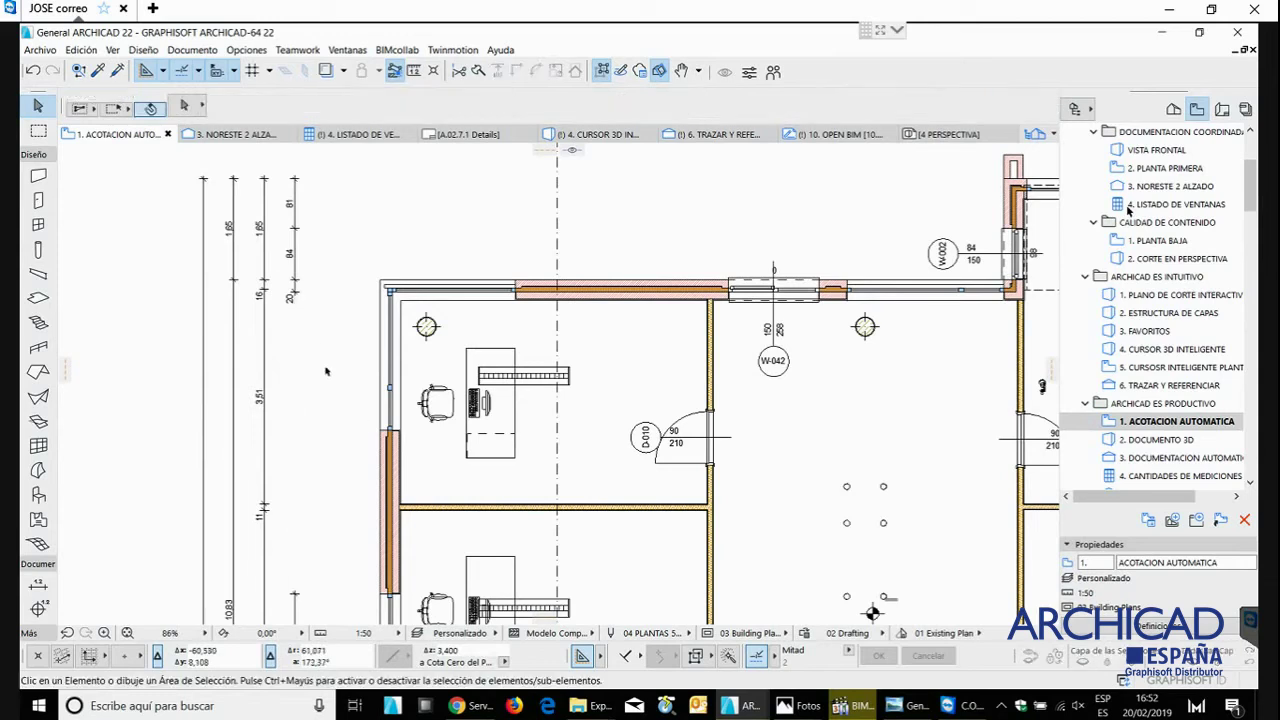
- Move the upper part of the split dimension chain closer to the facade and add points at both ends of the brick wall section
left_click(340, 280)
left_click(348, 288)
left_click(352, 284)
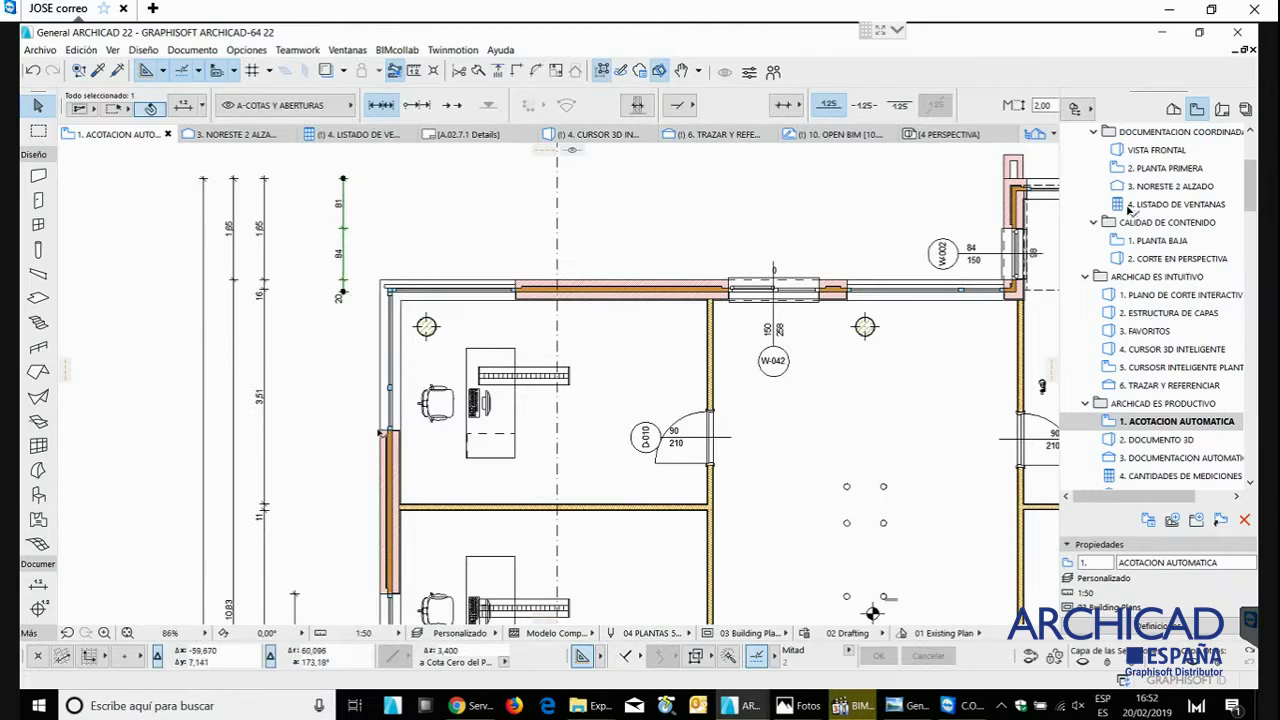
left_click(381, 432)
left_click(381, 596)
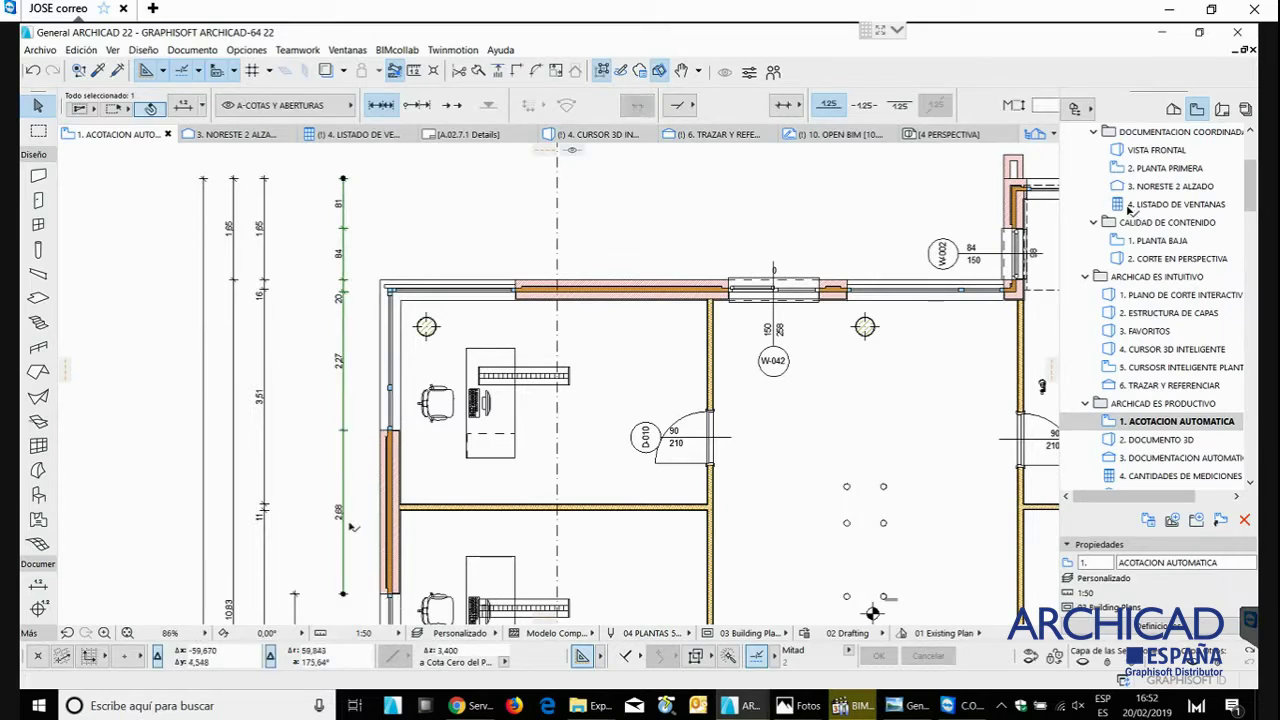
left_click(297, 475)
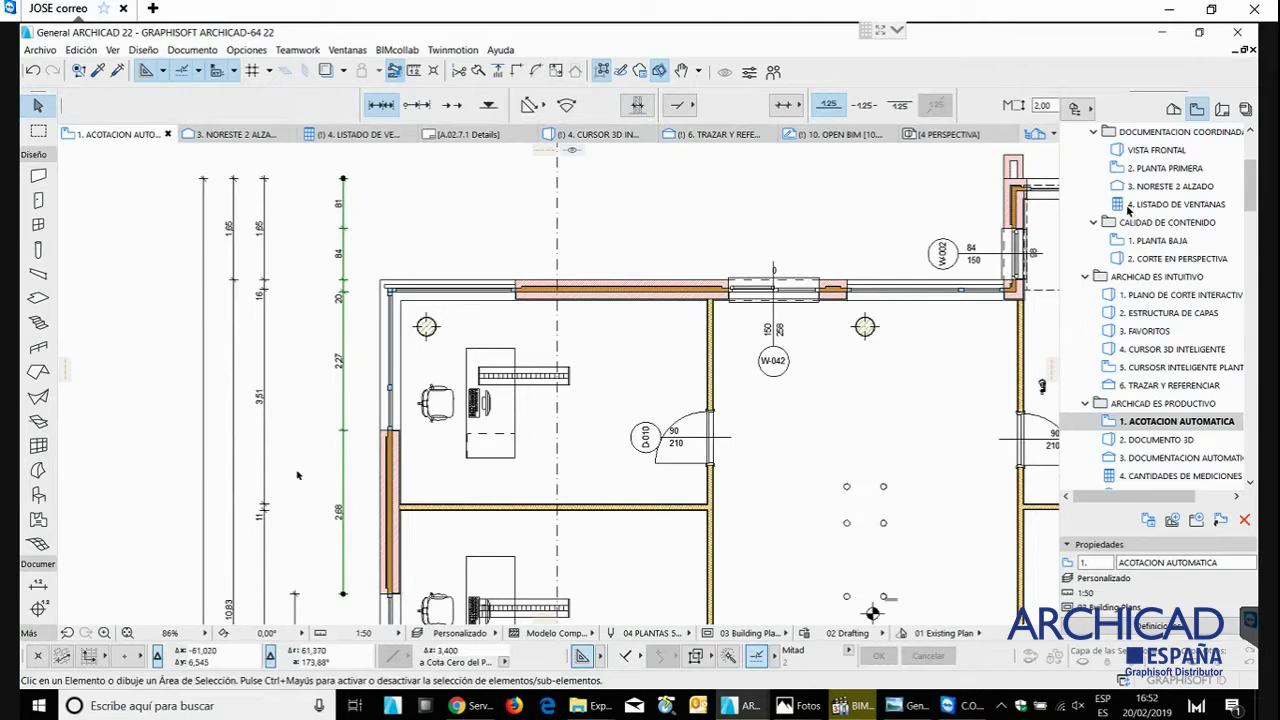
- Merge the detached upper dimension chain back into the lower chain on the block's left side
scroll(343, 410, "down", 1)
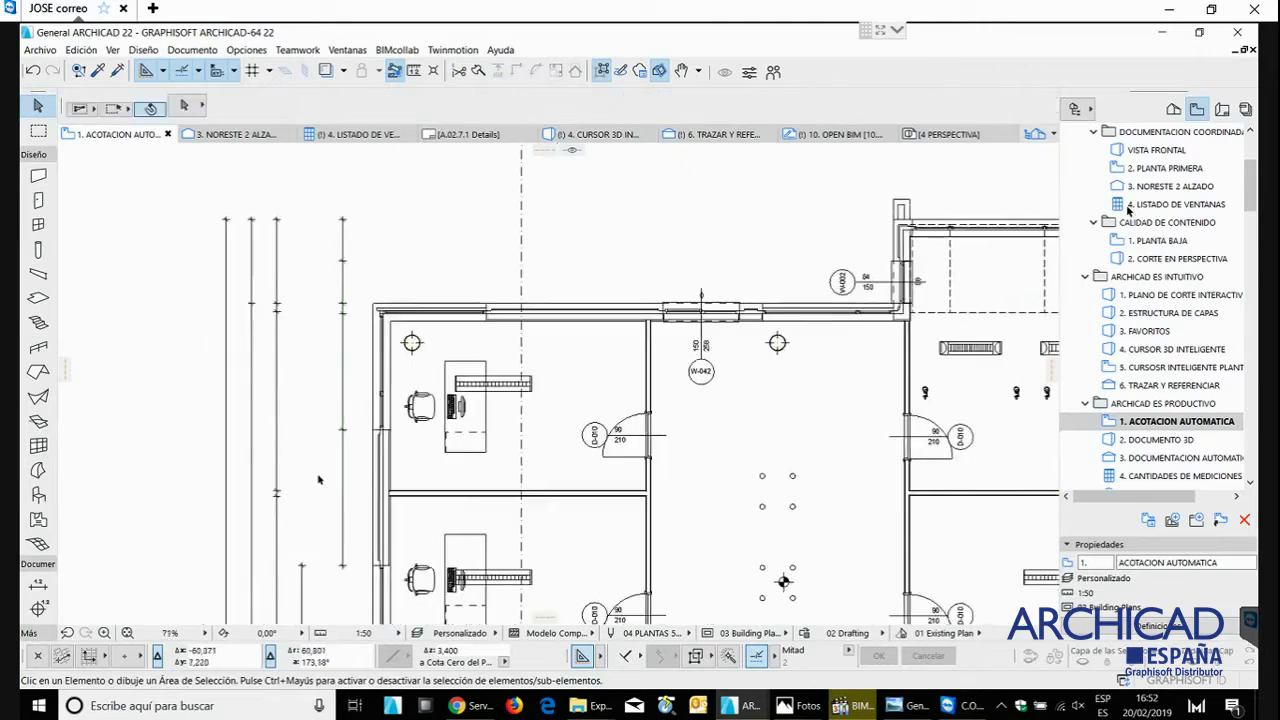
left_click(302, 572)
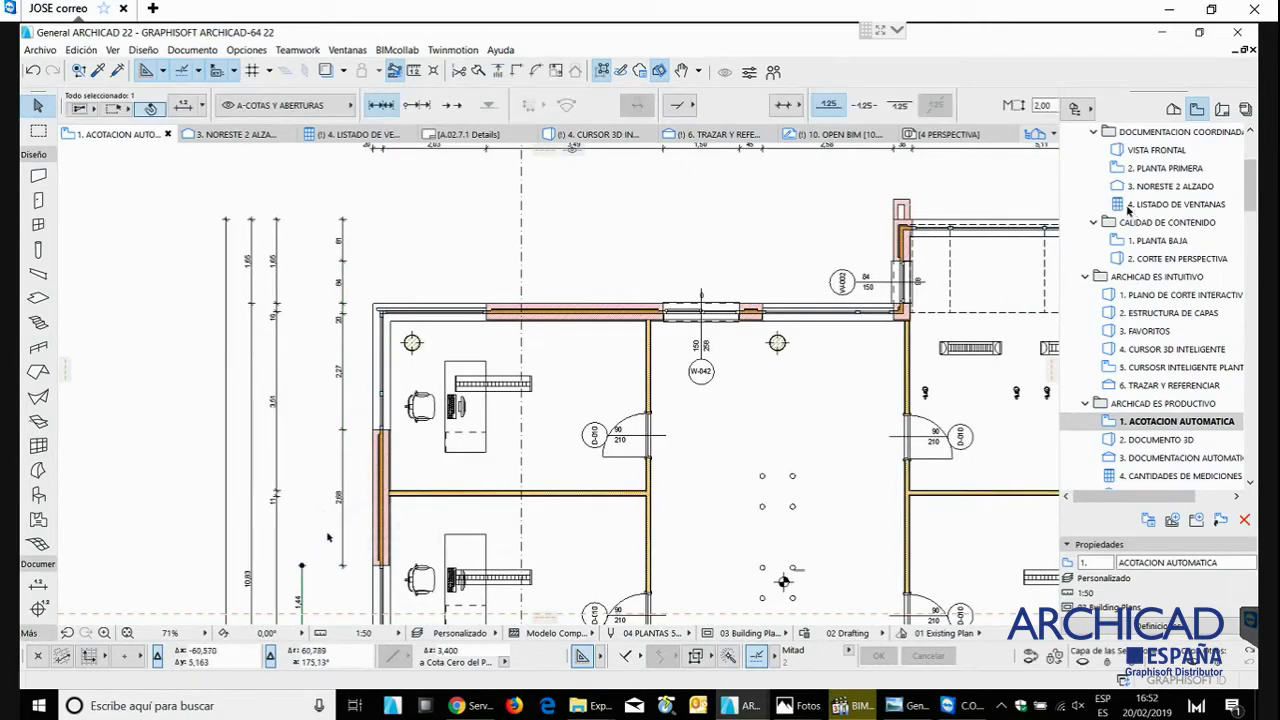
left_click(343, 546, "ctrl")
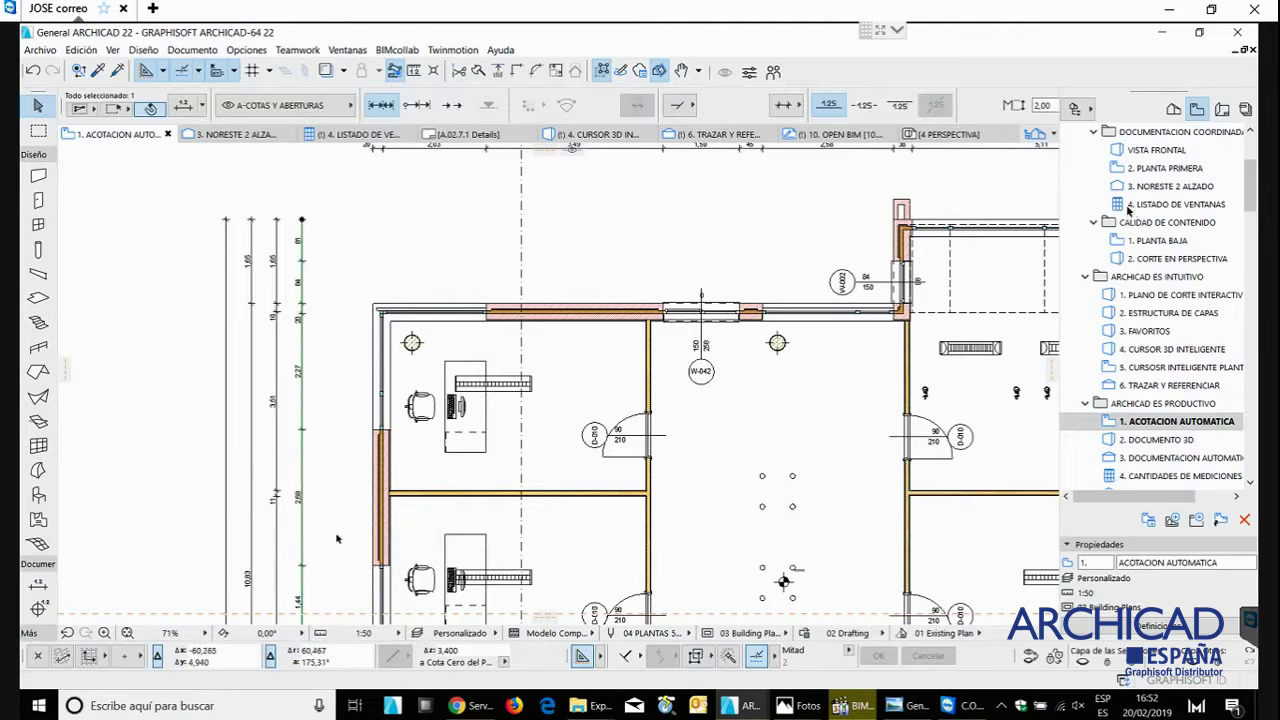
key("Escape")
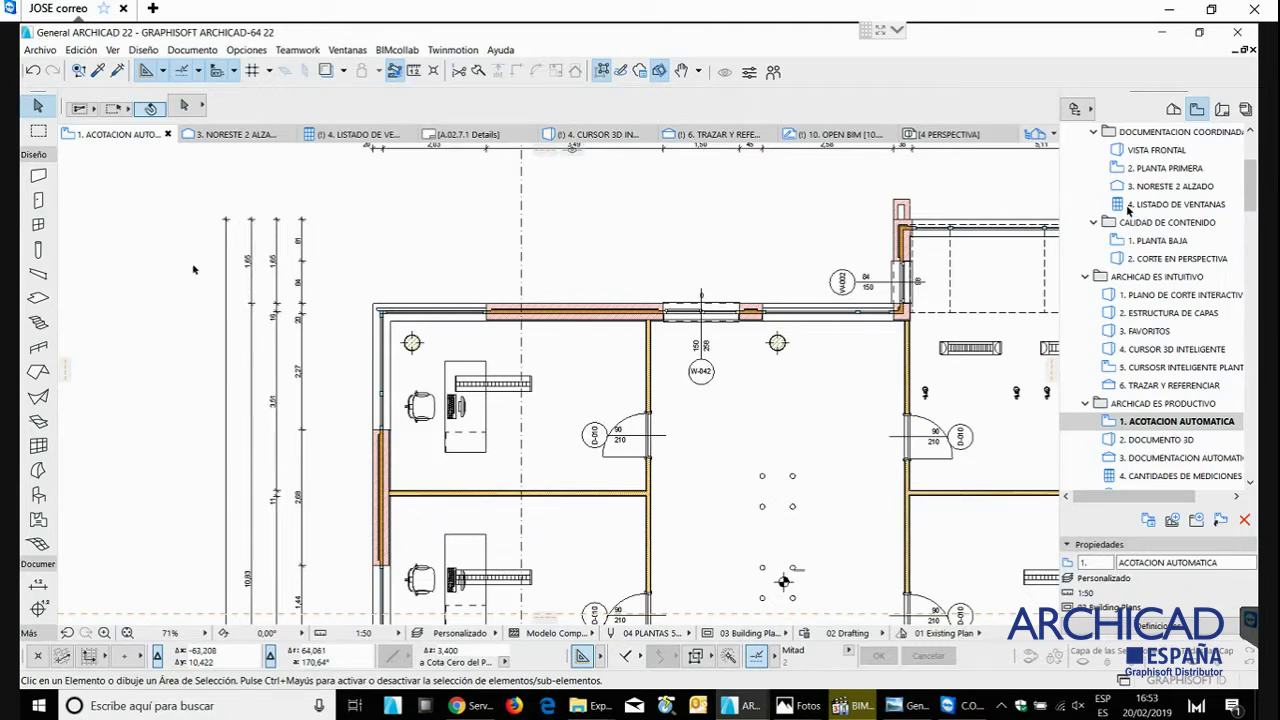
- Set the floor plan's graphic override combination to No Overrides
left_click(197, 51)
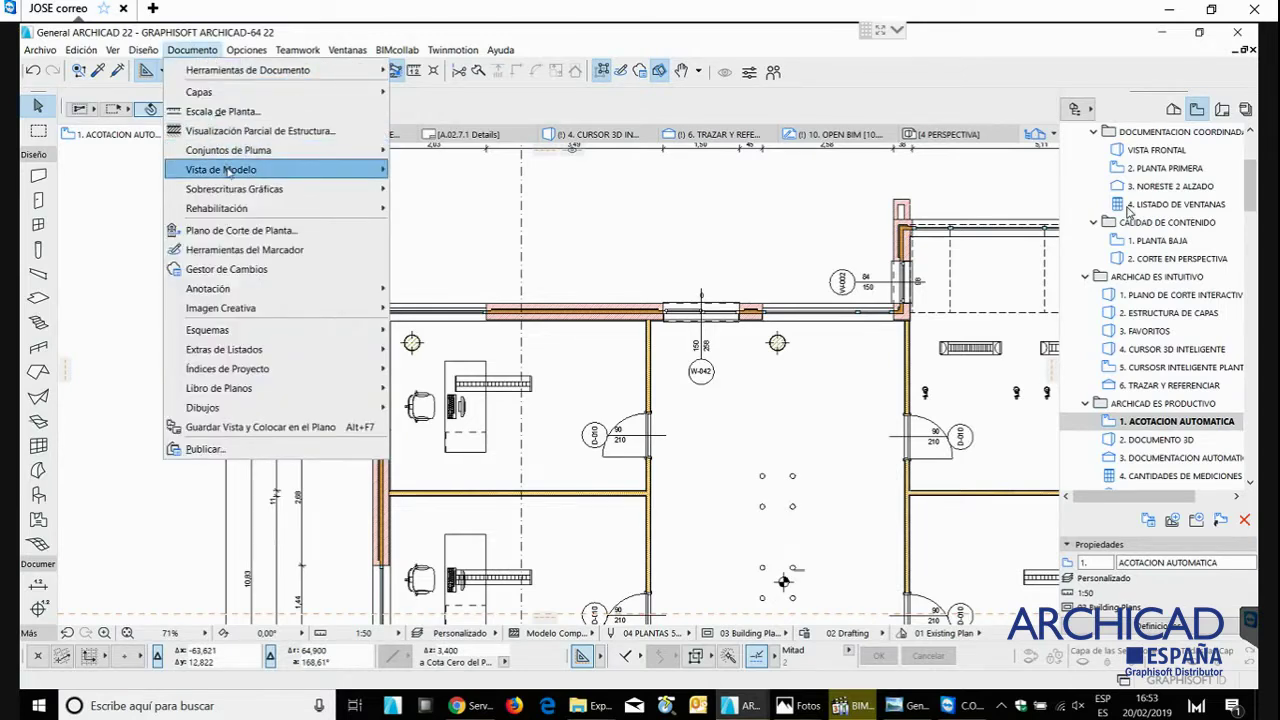
mouse_move(245, 195)
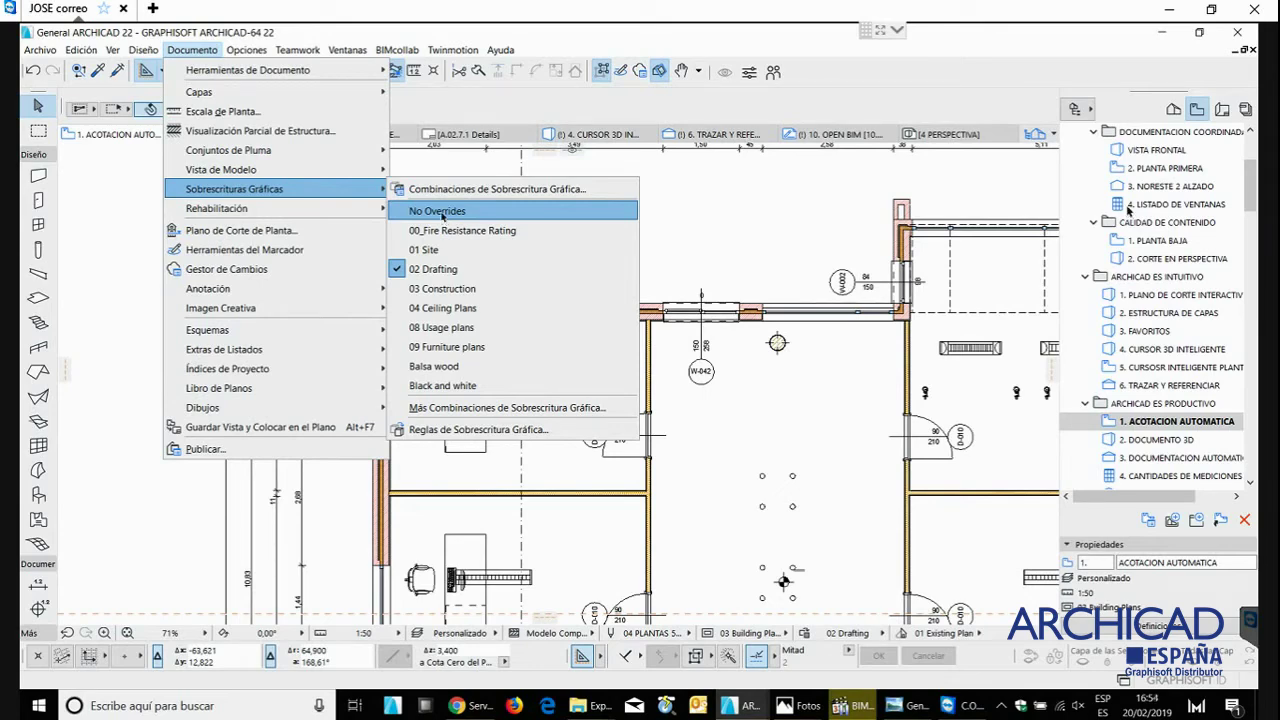
left_click(443, 216)
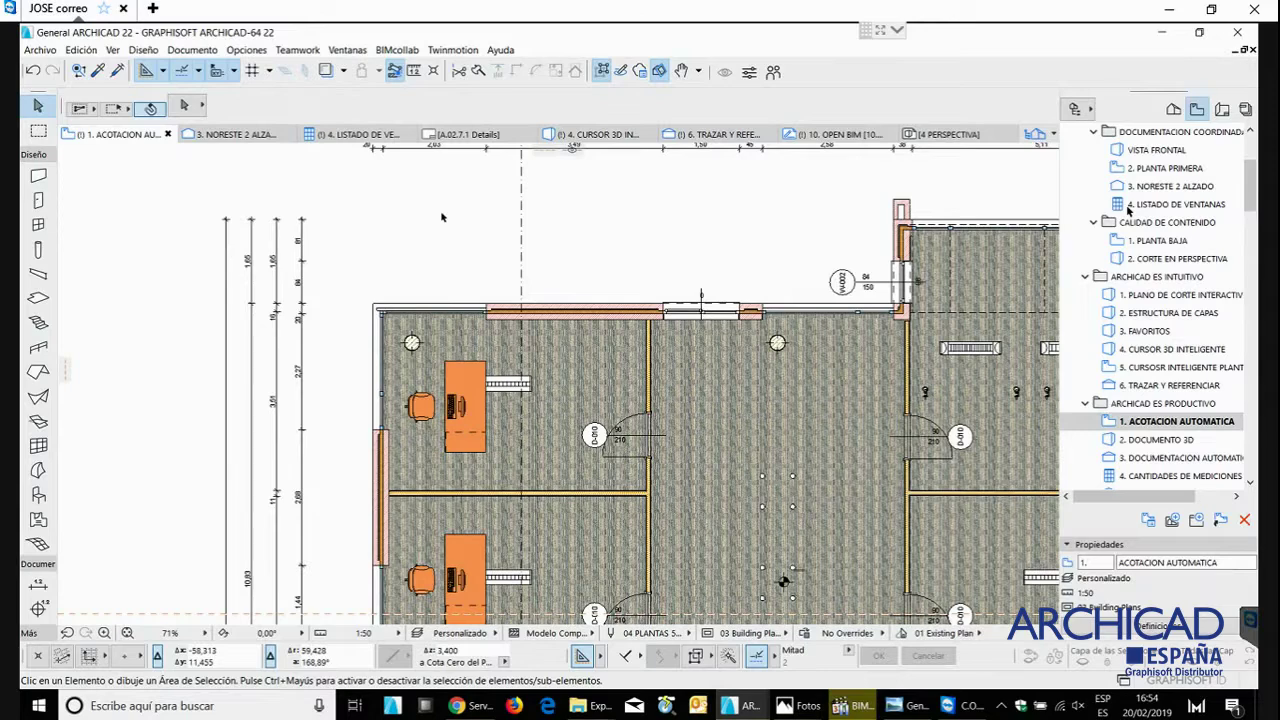
- Open the 2. DOCUMENTO 3D view and examine the interior brick wall with its spotlights below the roof beams
double_click(1150, 440)
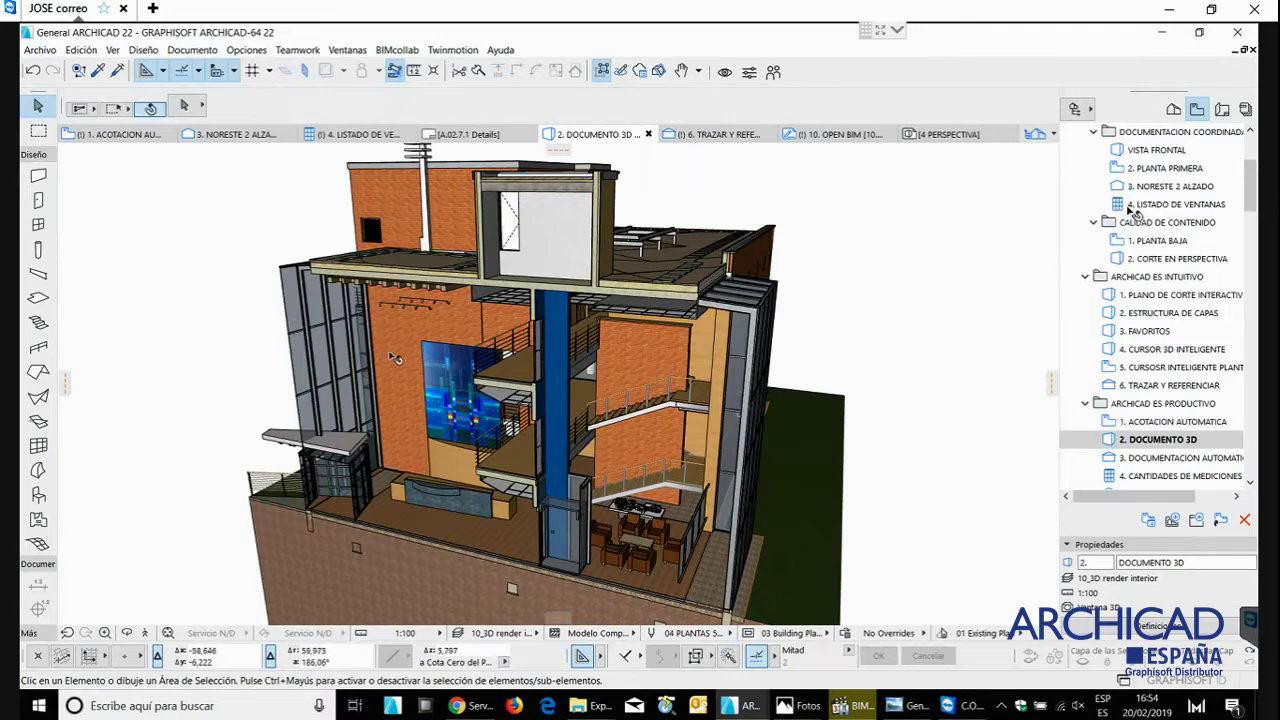
mouse_move(395, 358)
scroll(433, 303, "up", 4)
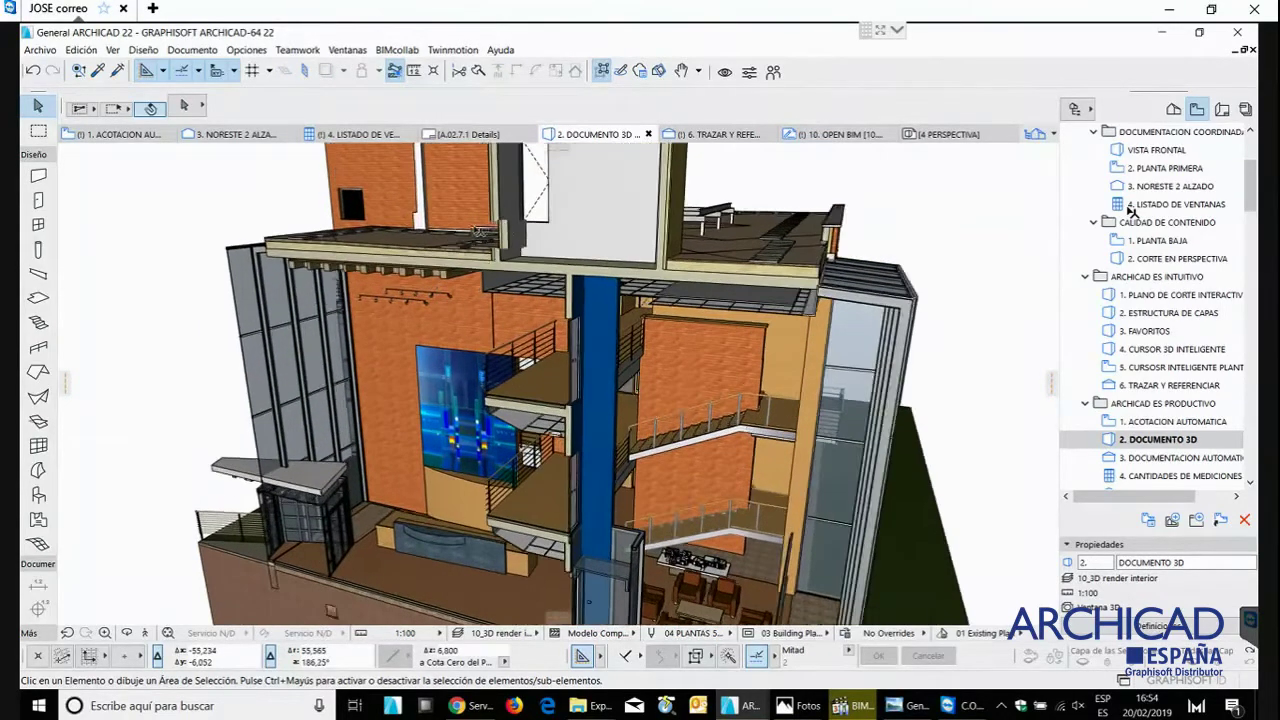
scroll(480, 240, "up", 5)
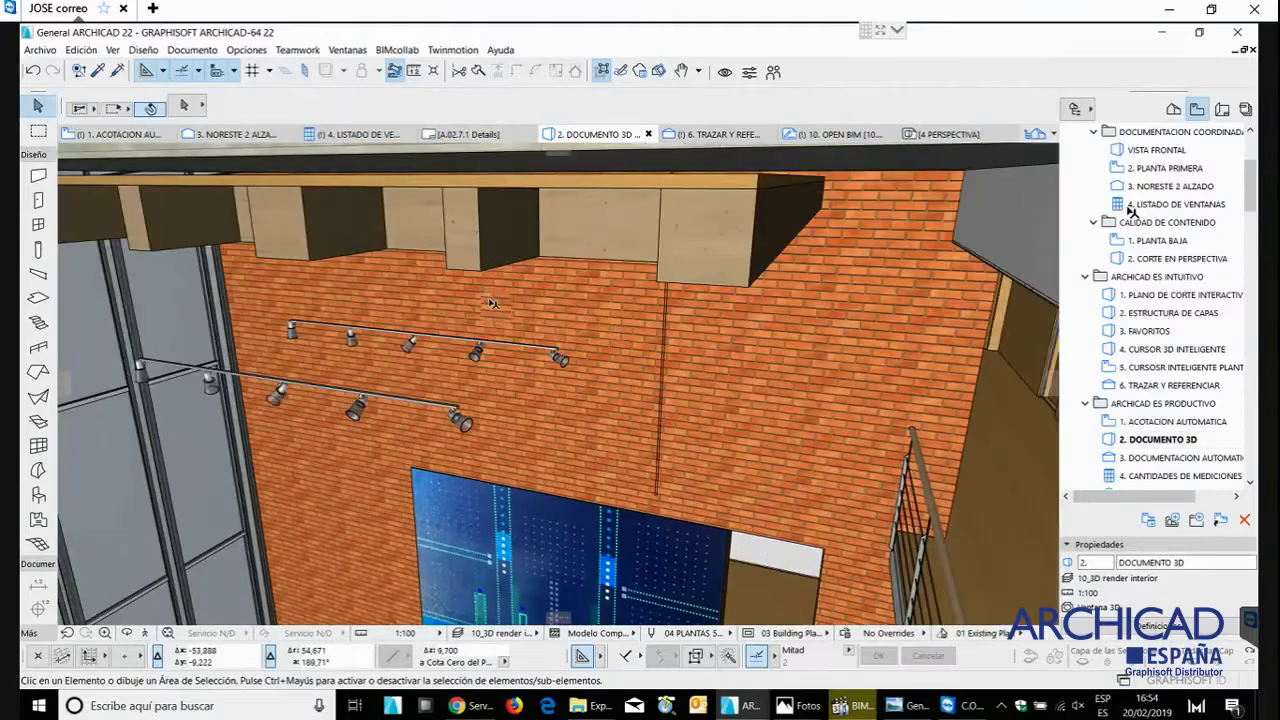
- Create a new 3D document from the whole building's cut-away perspective, with reference ID 5 and the name Perspectiva Cónica
scroll(490, 303, "down", 8)
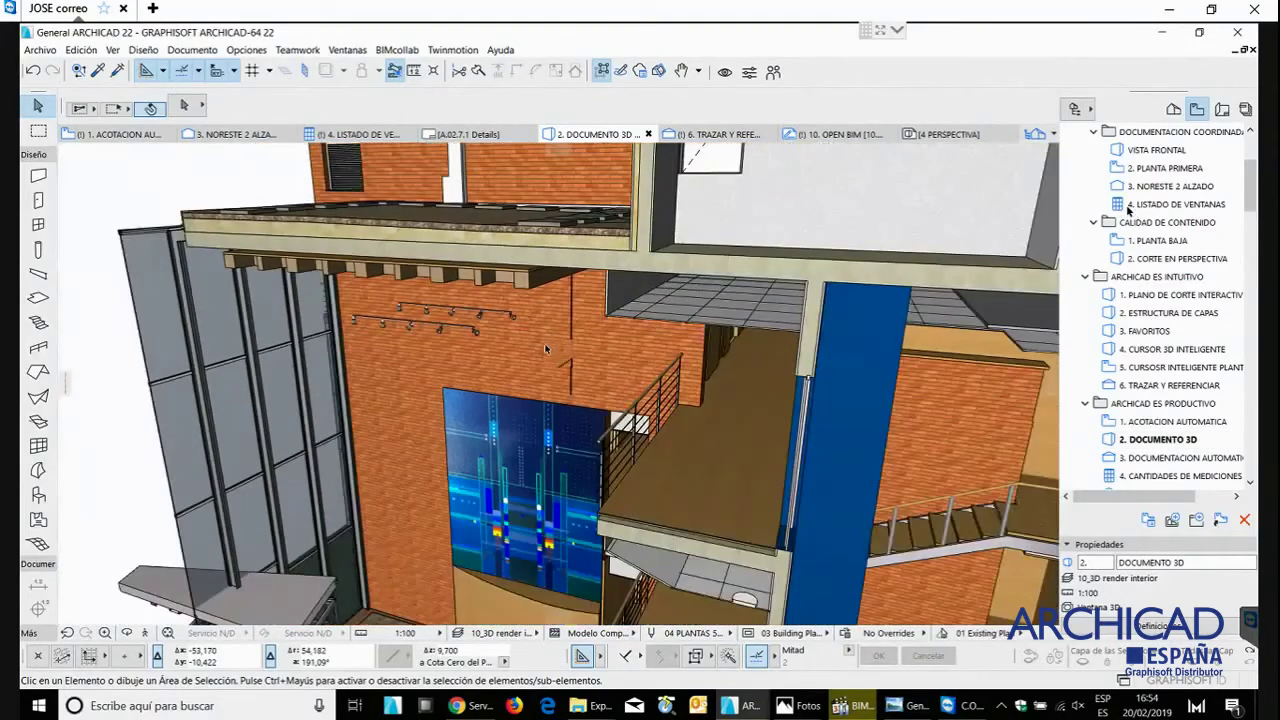
scroll(250, 267, "down", 3)
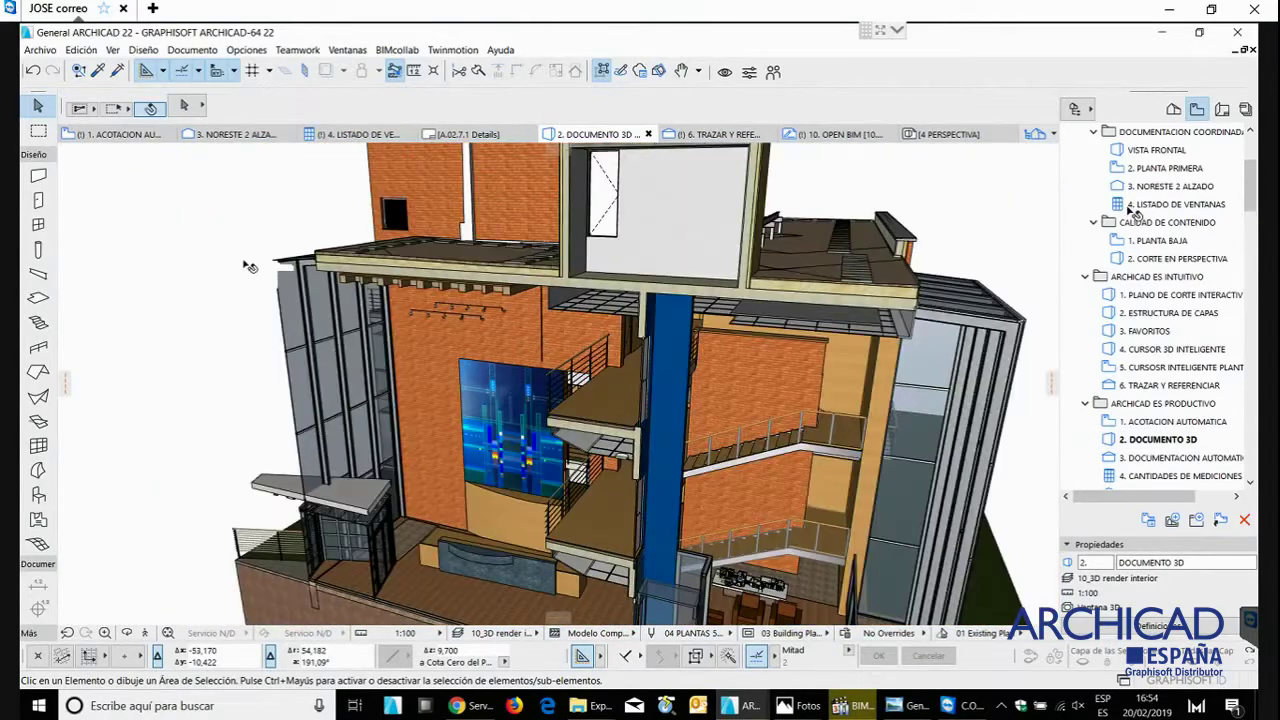
scroll(250, 267, "down", 3)
right_click(233, 268)
left_click(305, 362)
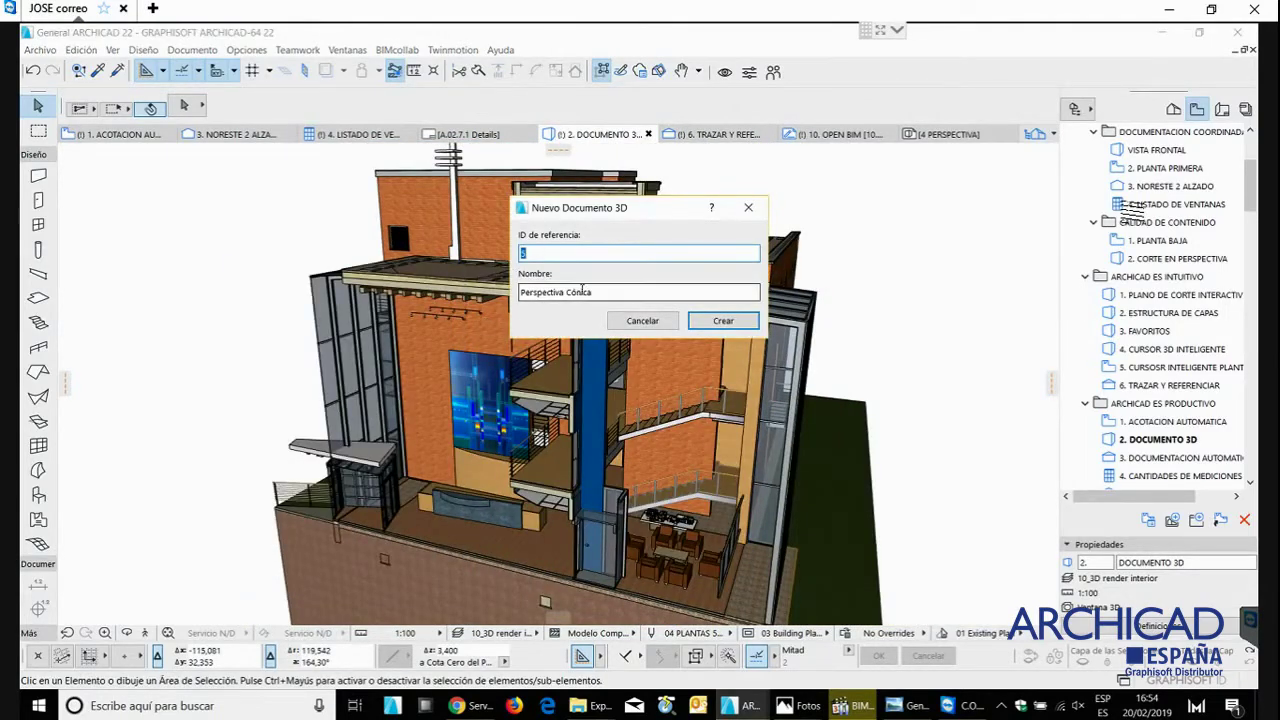
key("Tab")
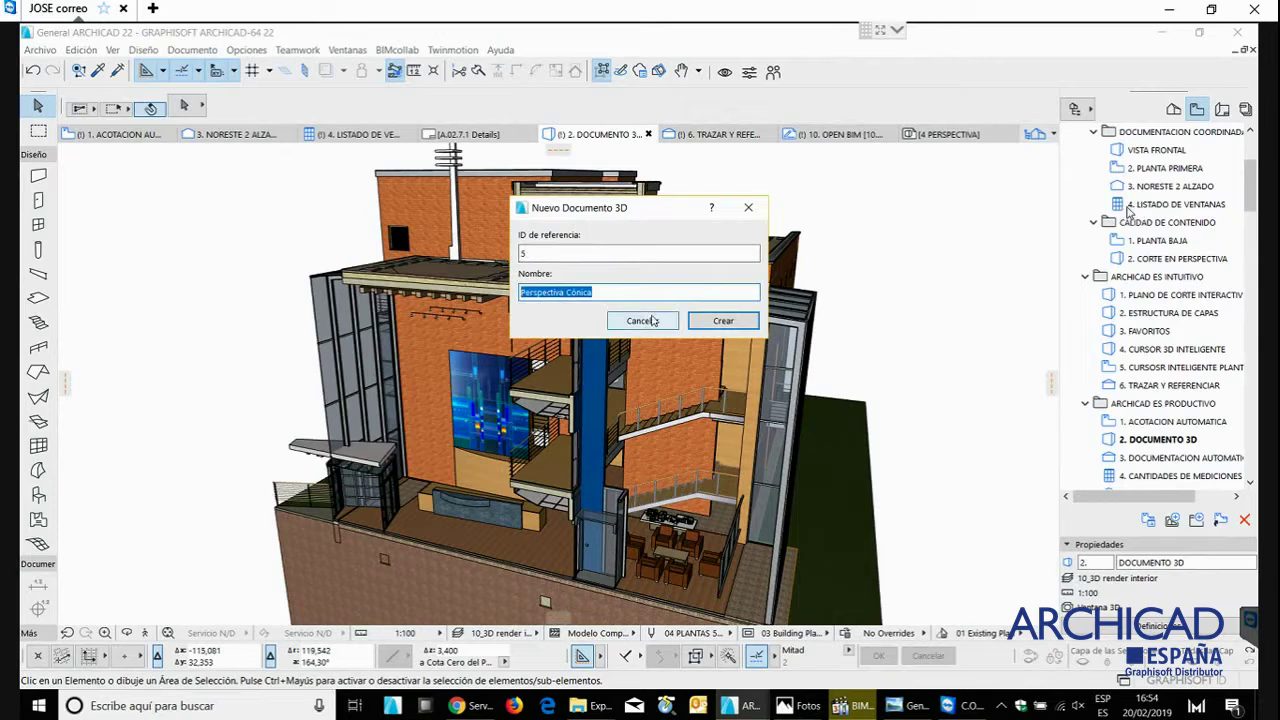
left_click(722, 321)
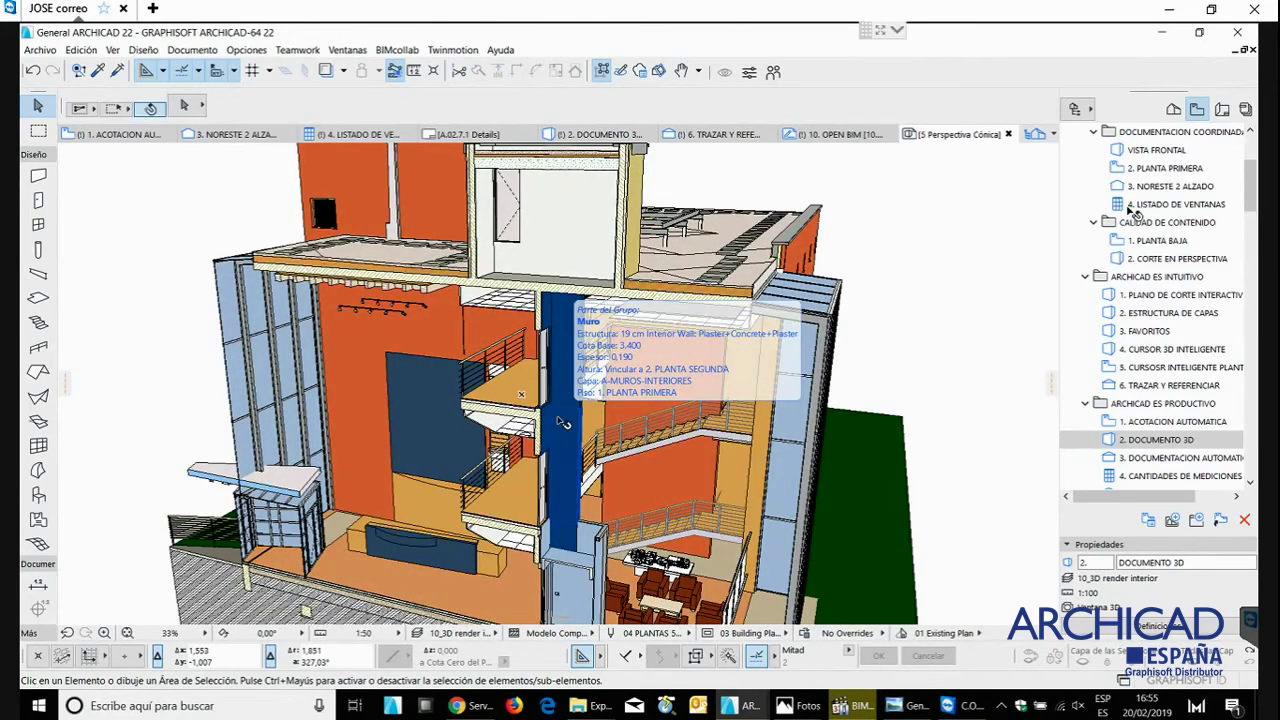
- Activate the Dimension tool in the Perspectiva Cónica document and apply the Dimension favourite
scroll(563, 422, "up", 3)
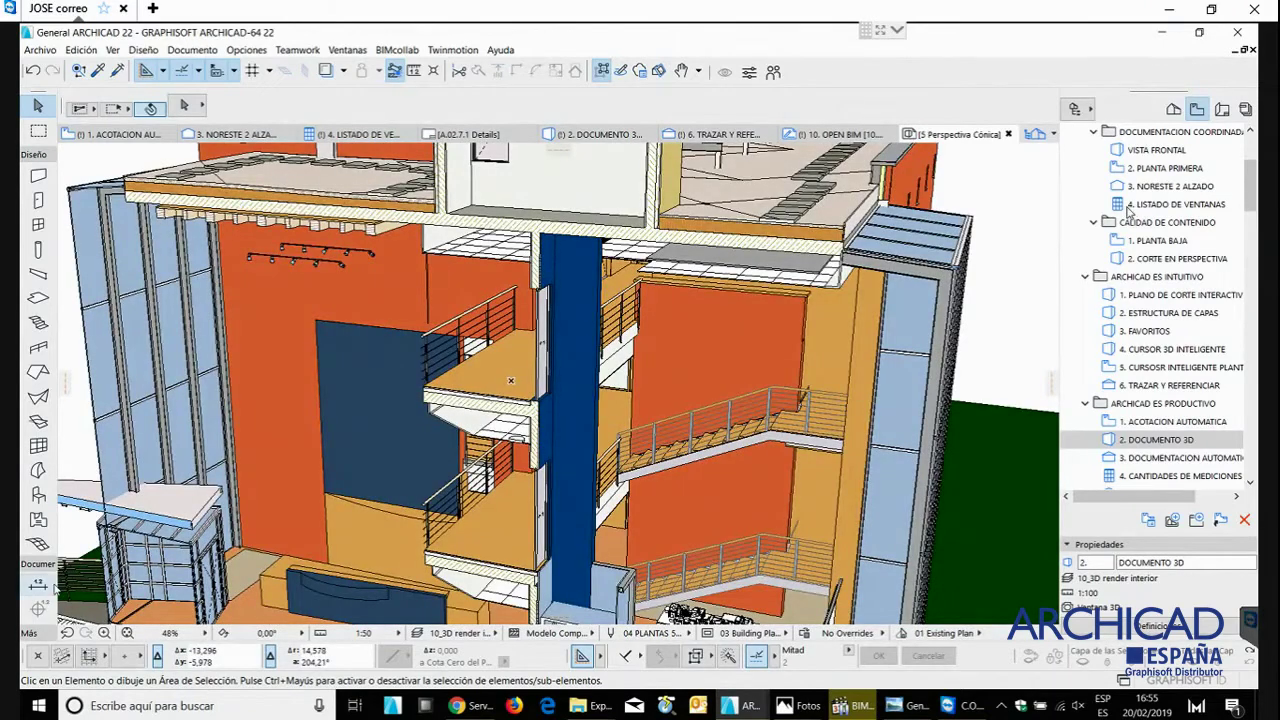
left_click(40, 585)
left_click(55, 588)
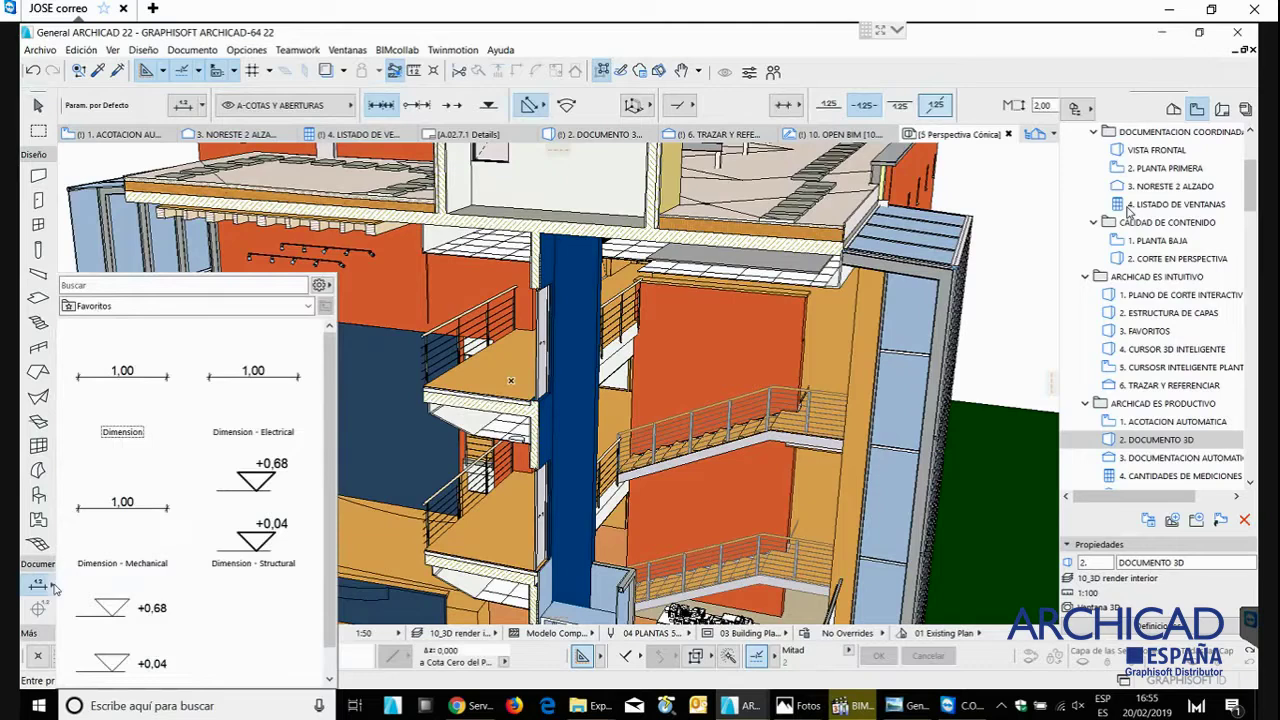
double_click(130, 380)
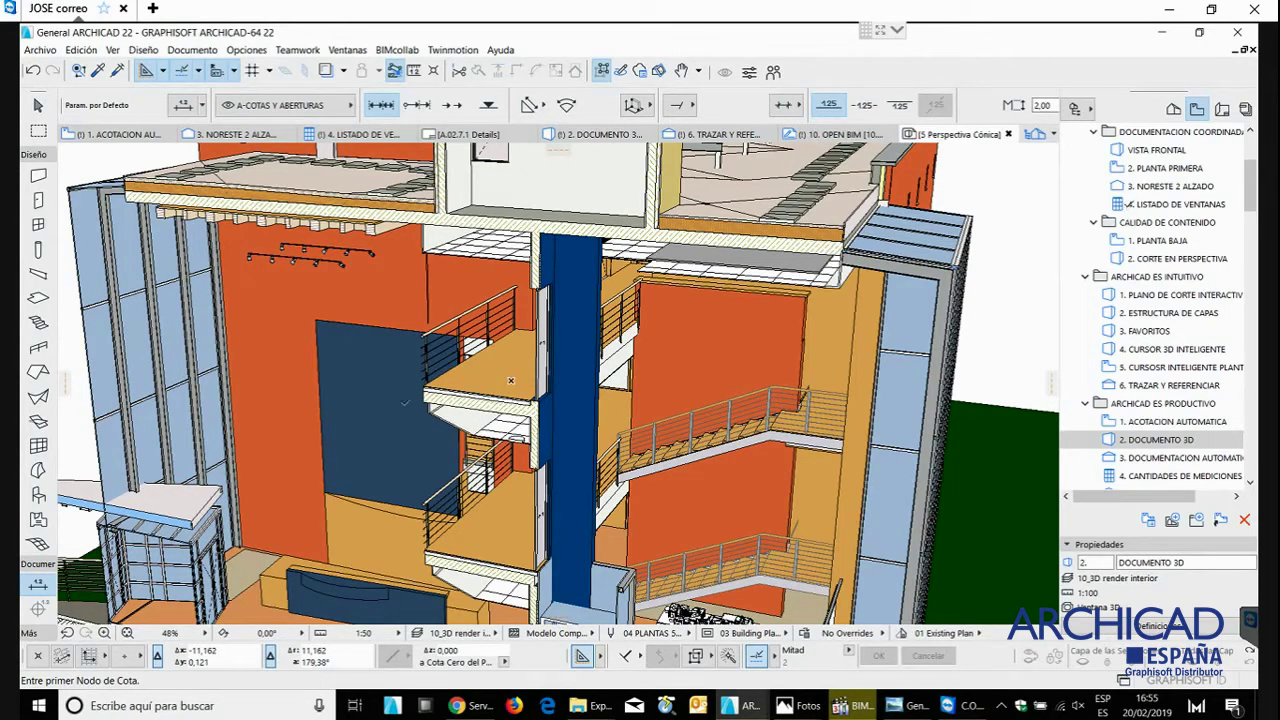
- Place a vertical dimension chain over the blue wall panel, from the lower gallery slab's underside through the upper slab's to the roof beam's underside
scroll(510, 380, "up", 5)
middle_click_drag(697, 560, 698, 390)
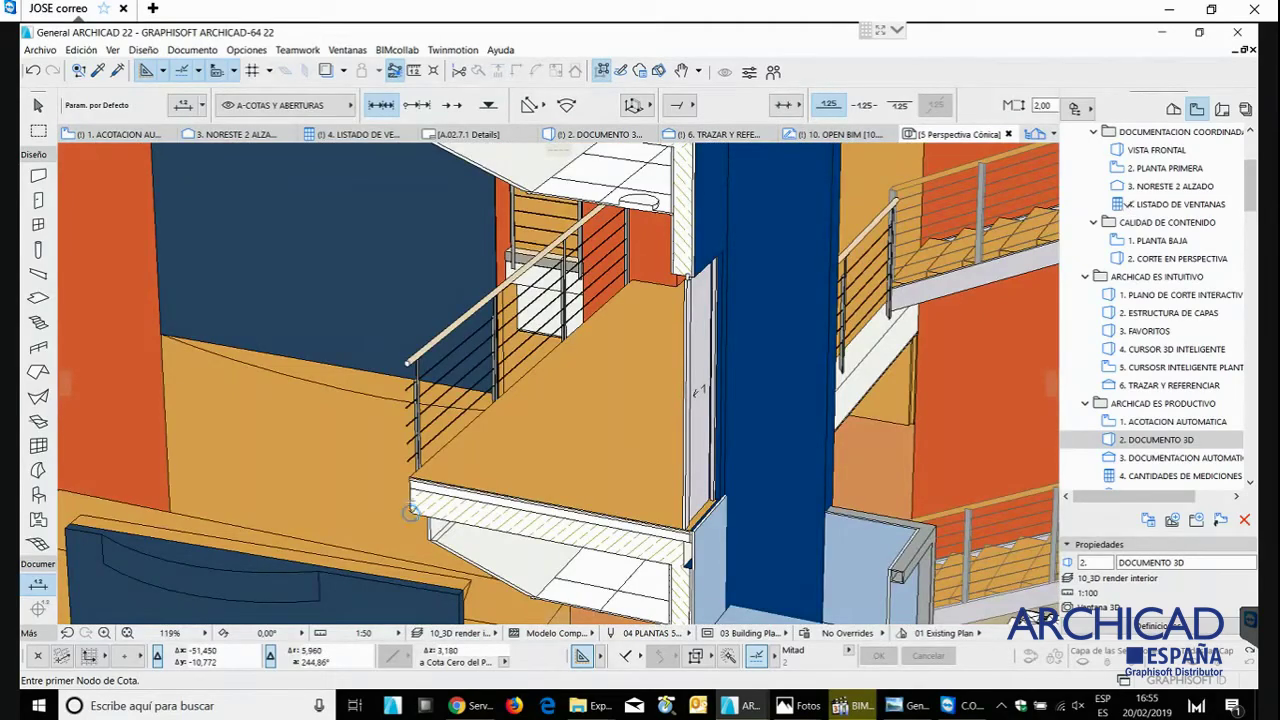
left_click(411, 513)
middle_click_drag(461, 245, 514, 484)
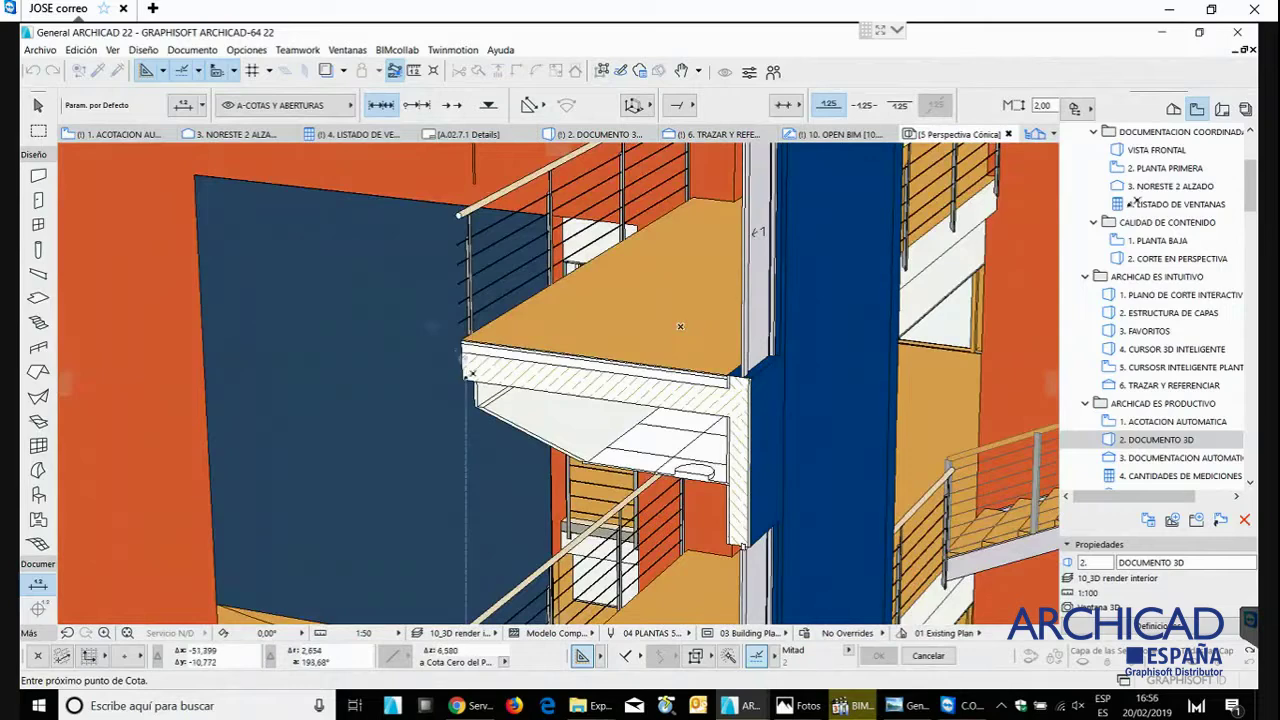
left_click(466, 376)
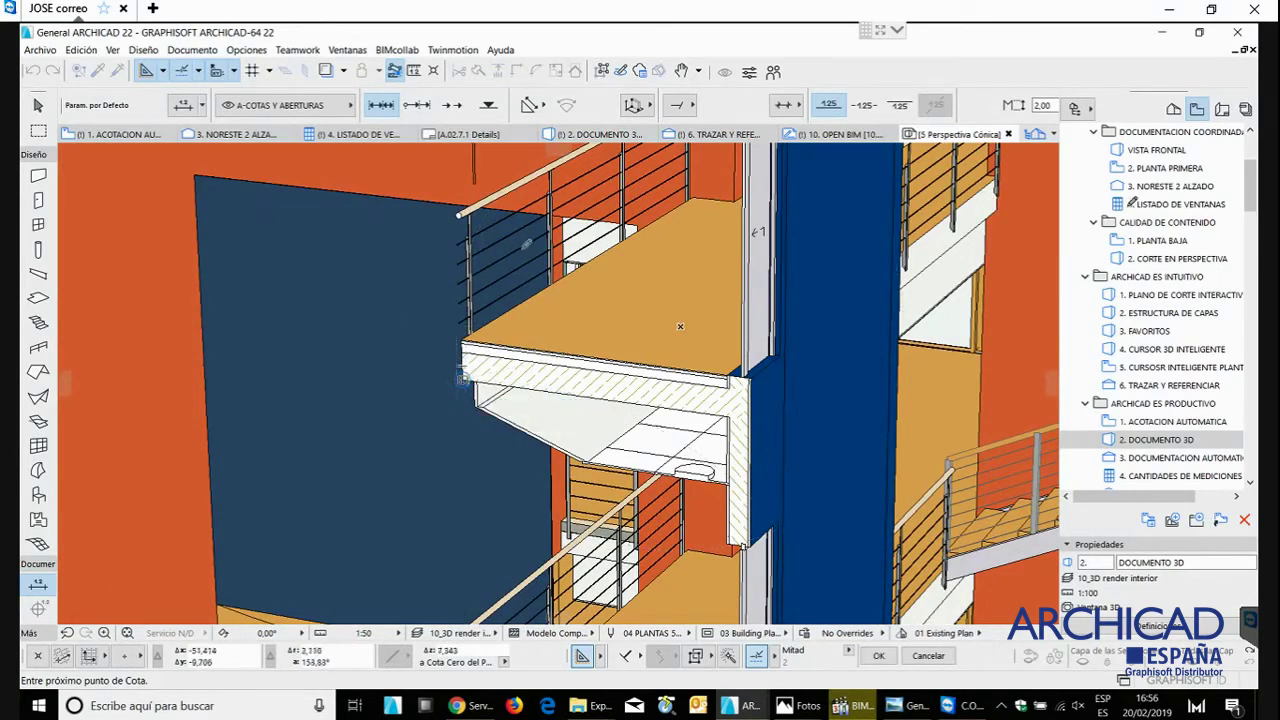
middle_click_drag(419, 398, 436, 560)
middle_click_drag(524, 211, 486, 394)
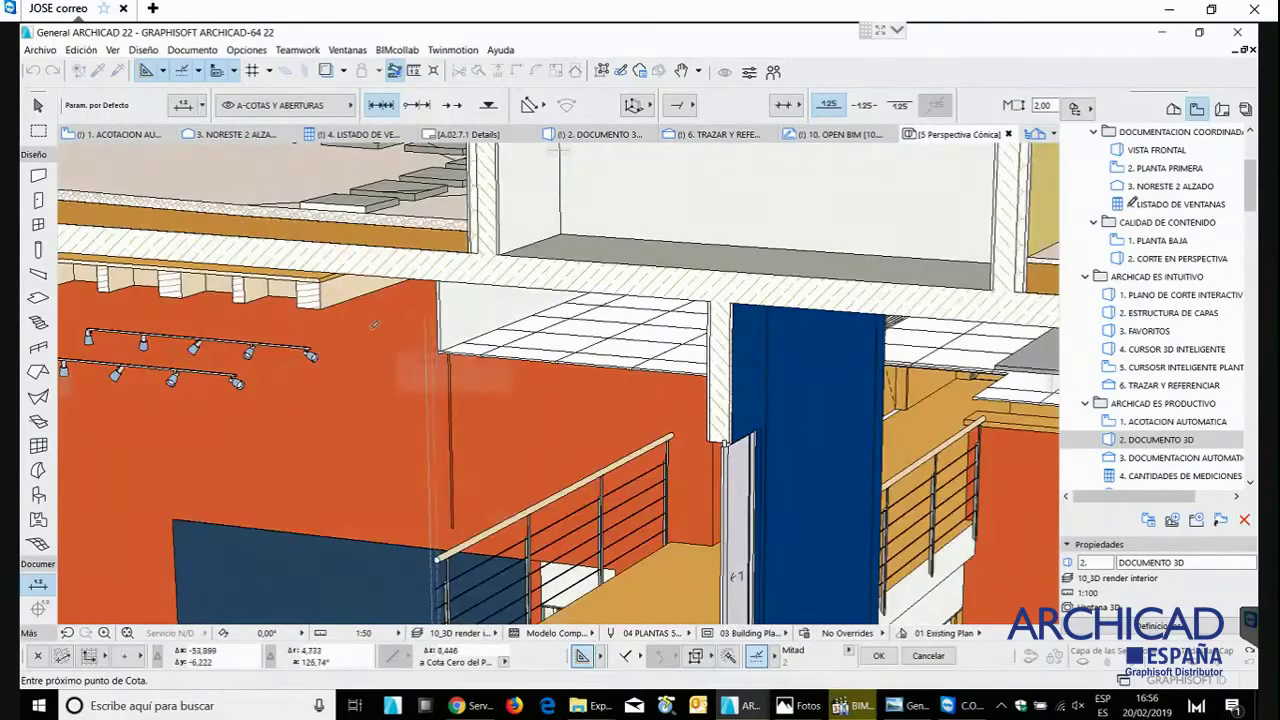
left_click(323, 304)
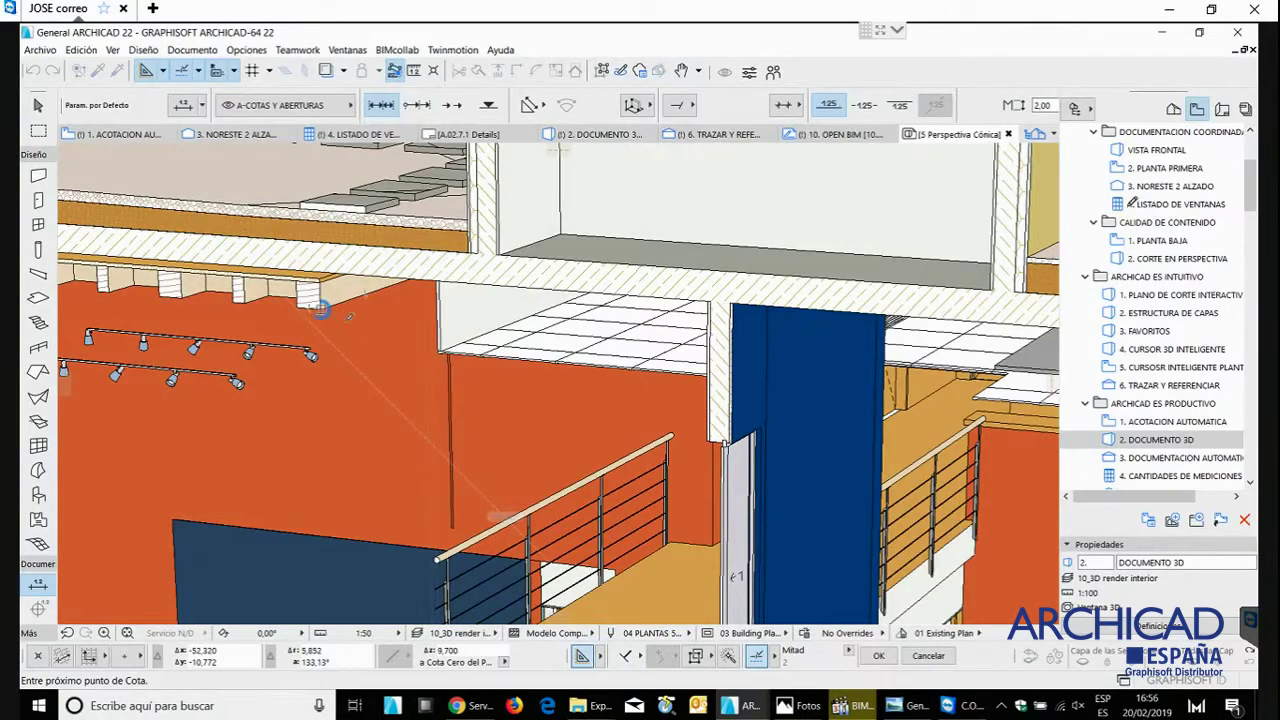
double_click(364, 374)
scroll(376, 392, "down", 4)
scroll(379, 391, "down", 1)
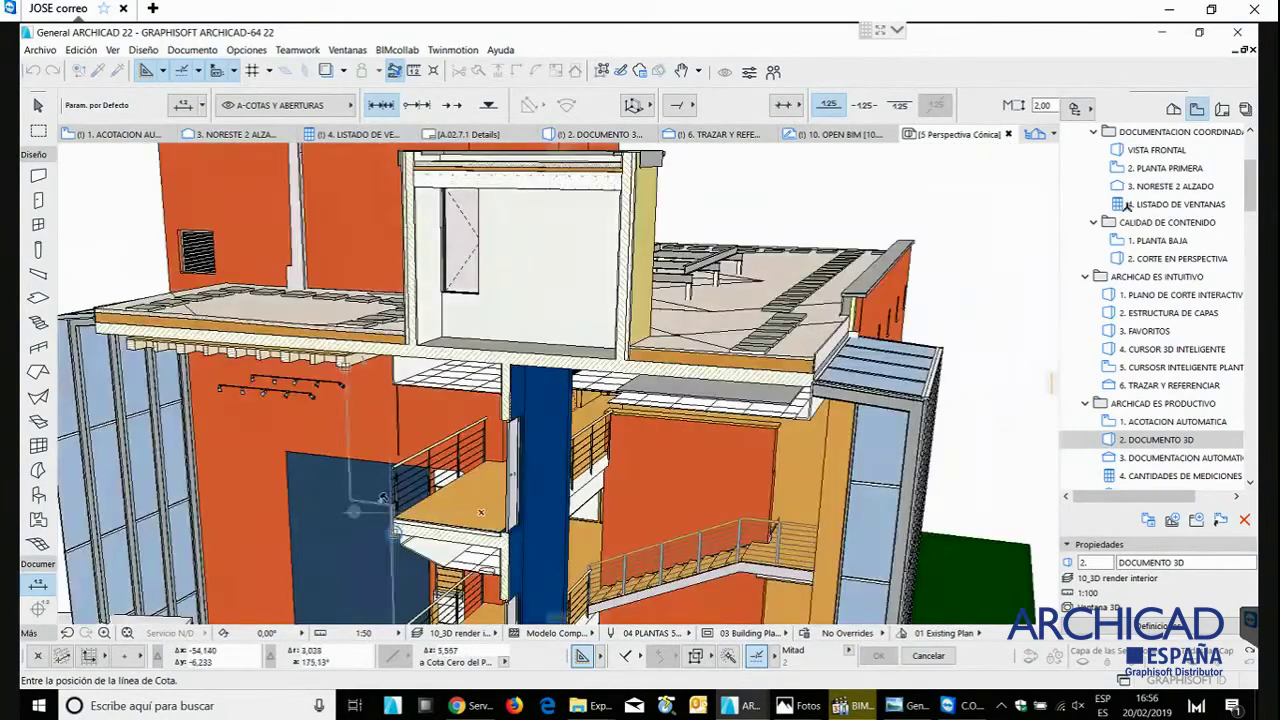
middle_click_drag(352, 506, 387, 378)
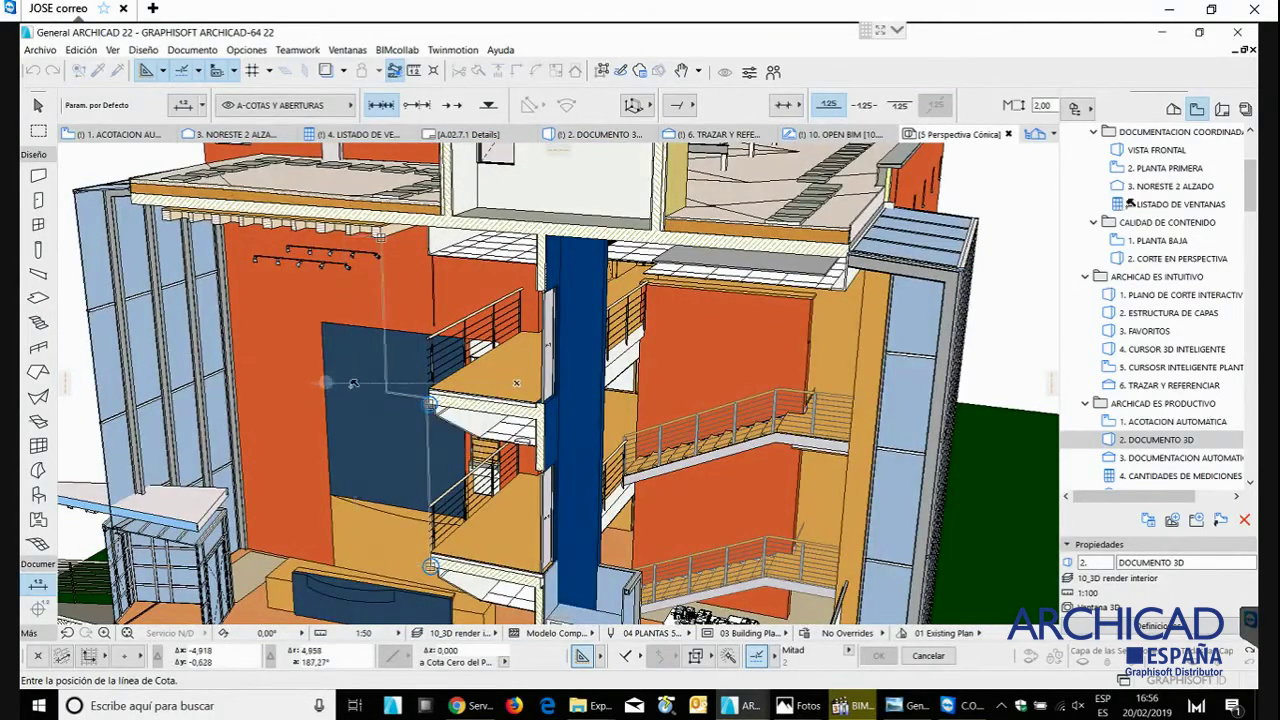
left_click(344, 392)
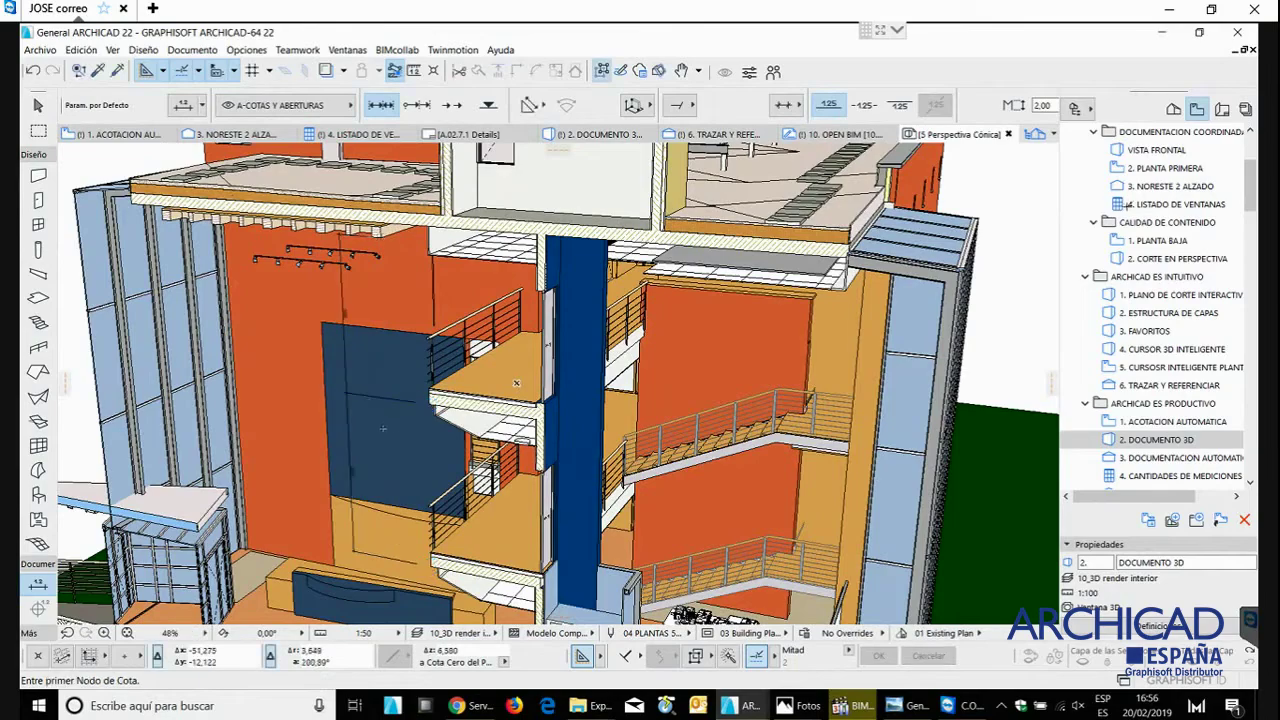
- Select the vertical dimension chain and add points at the top edges of the upper and lower gallery floors
scroll(375, 430, "up", 3)
scroll(377, 427, "down", 2)
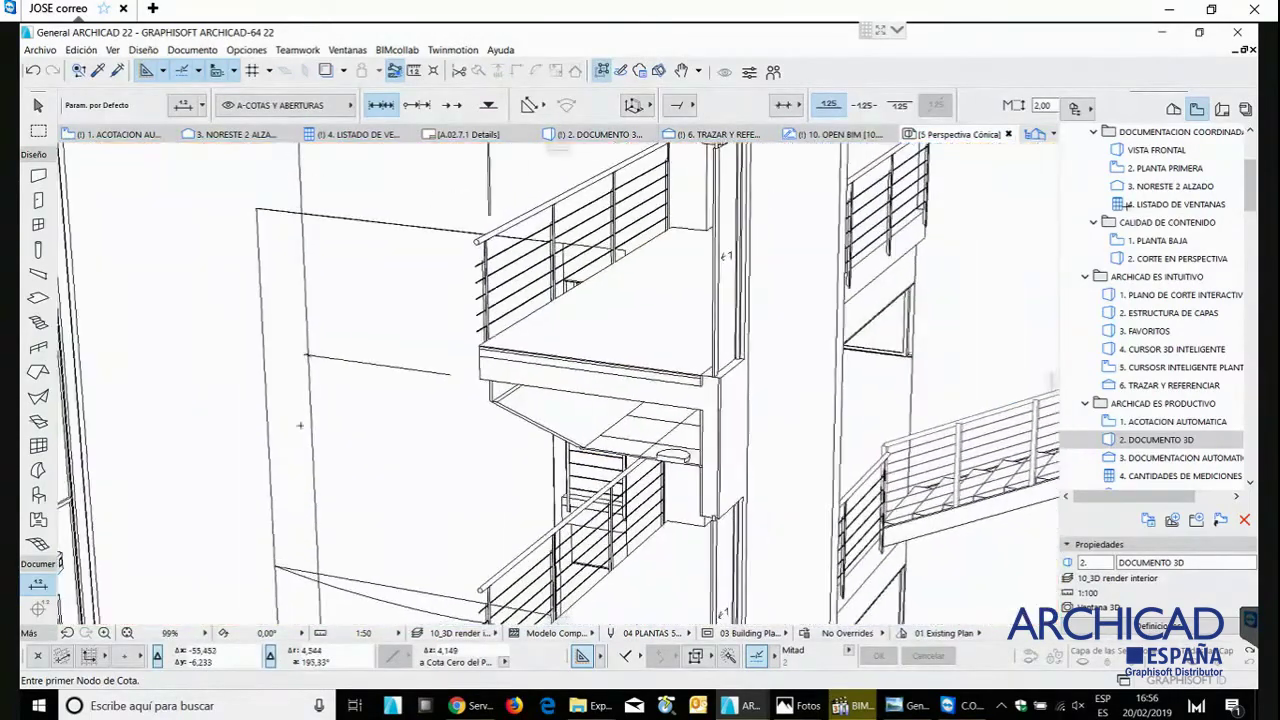
left_click(309, 421, "shift")
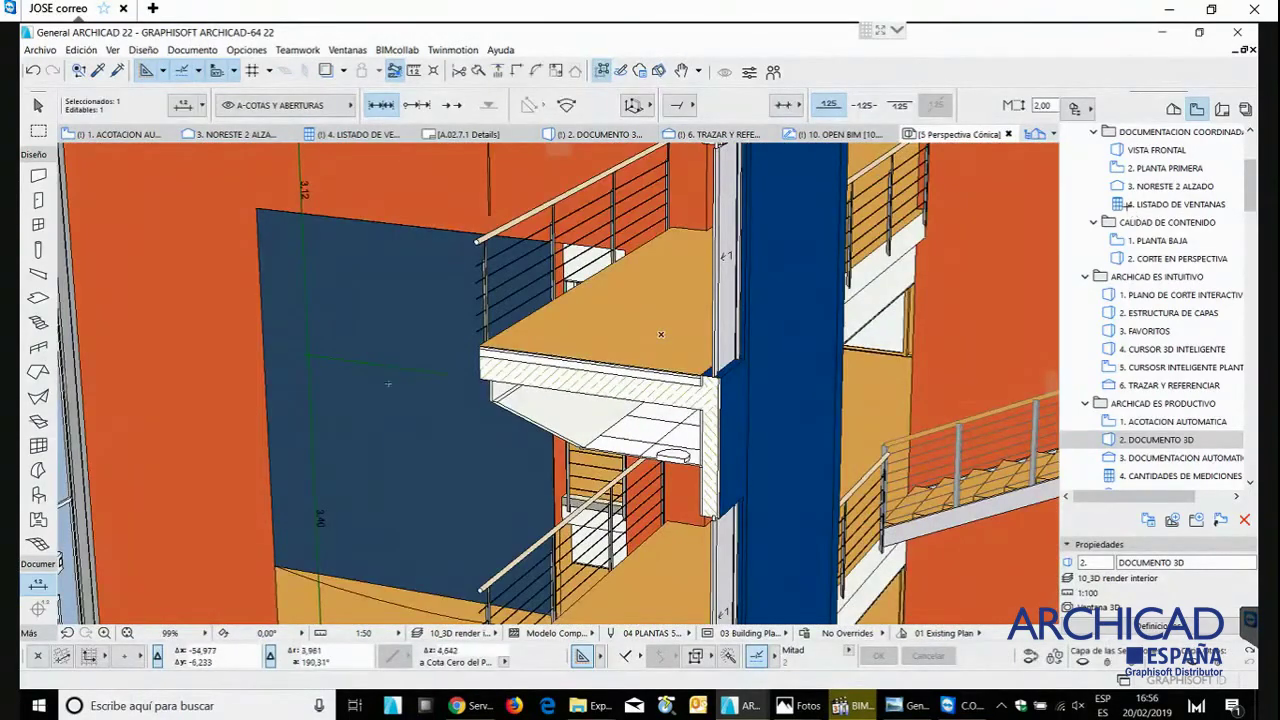
scroll(388, 392, "down", 2)
middle_click_drag(388, 392, 374, 489)
scroll(420, 447, "up", 8)
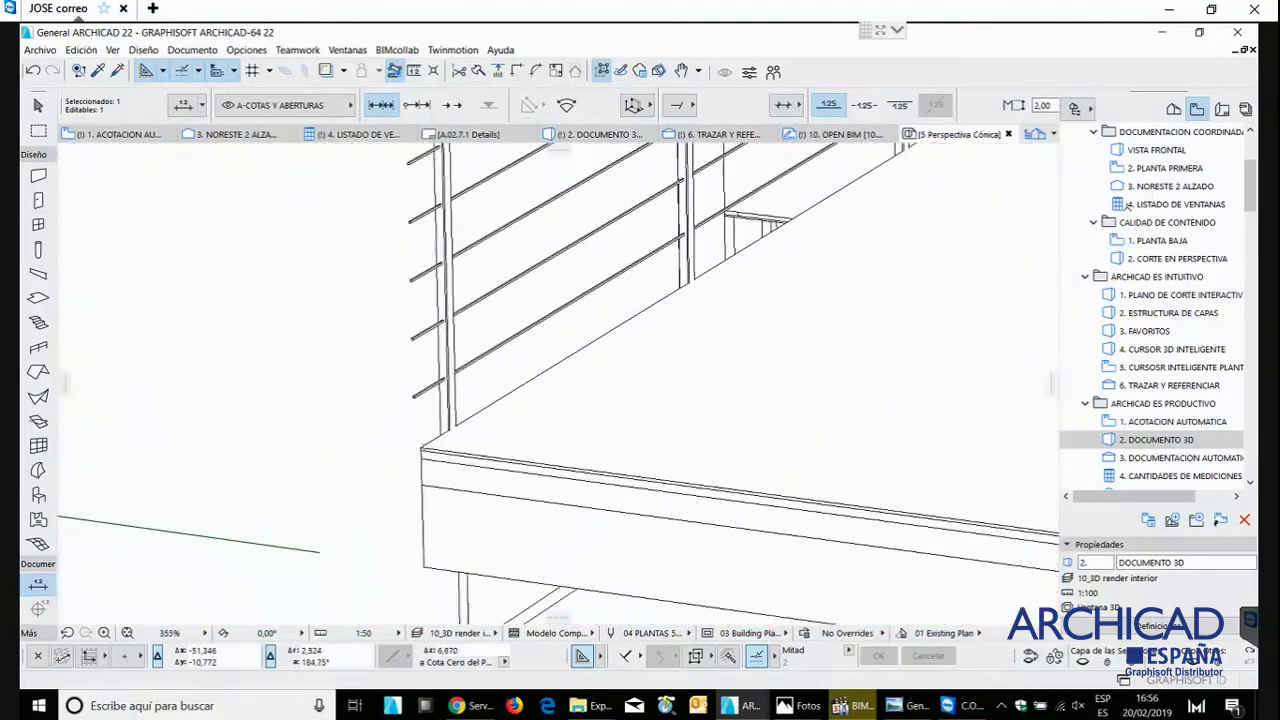
scroll(420, 446, "down", 4)
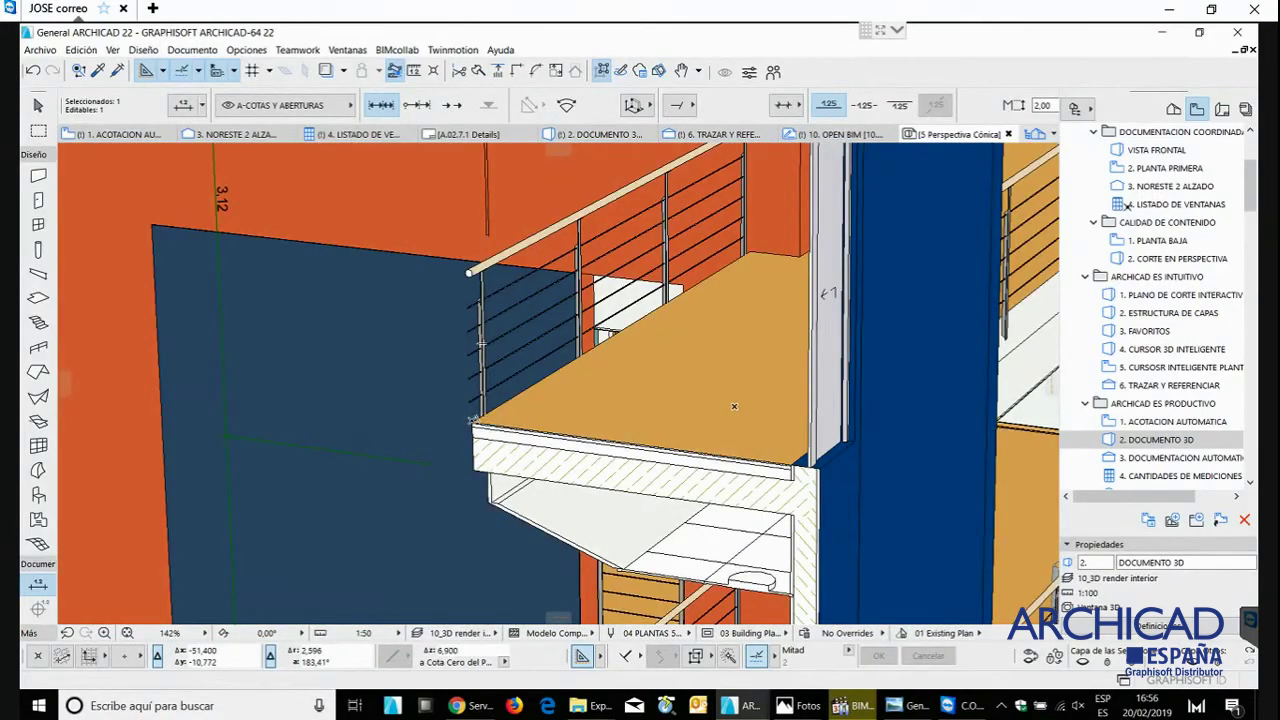
scroll(323, 150, "down", 4)
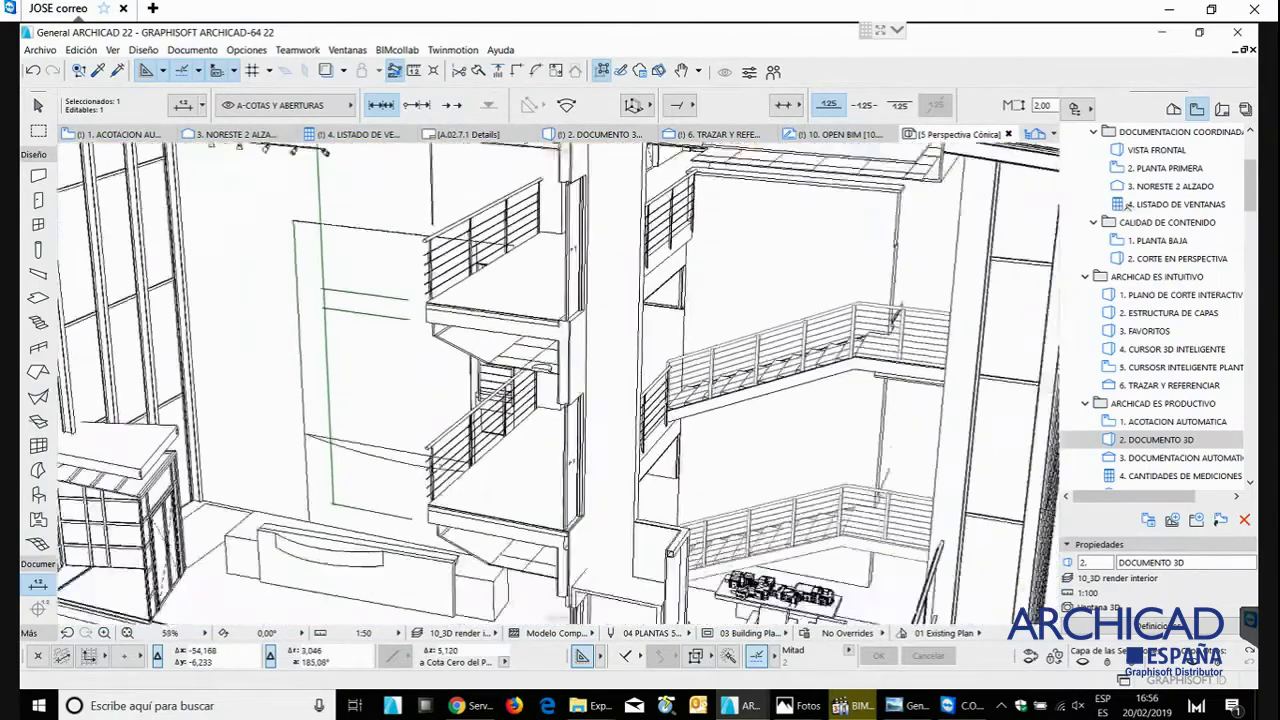
scroll(323, 150, "up", 4)
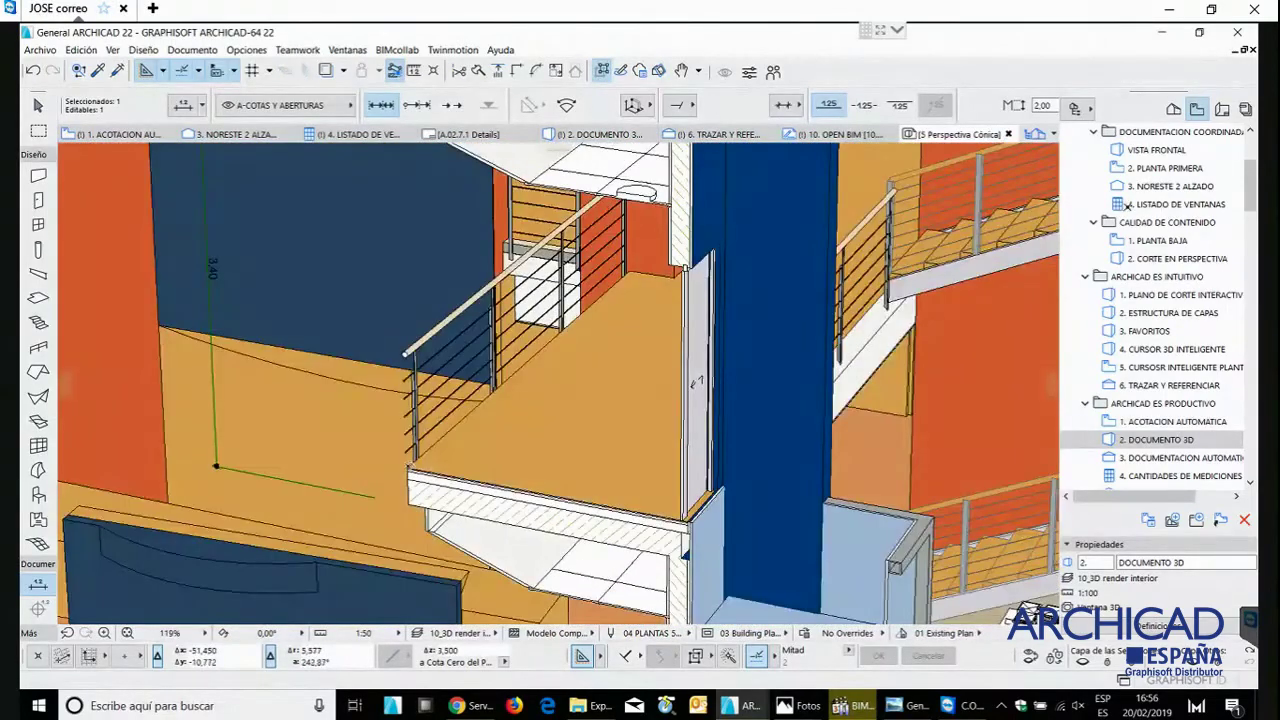
left_click(409, 467, "ctrl")
- Extend the dimension chain upward with points at the roof terrace surface and the top of the rooftop volume, then deselect it
scroll(334, 363, "down", 2)
middle_click_drag(532, 150, 551, 556)
scroll(594, 462, "down", 1)
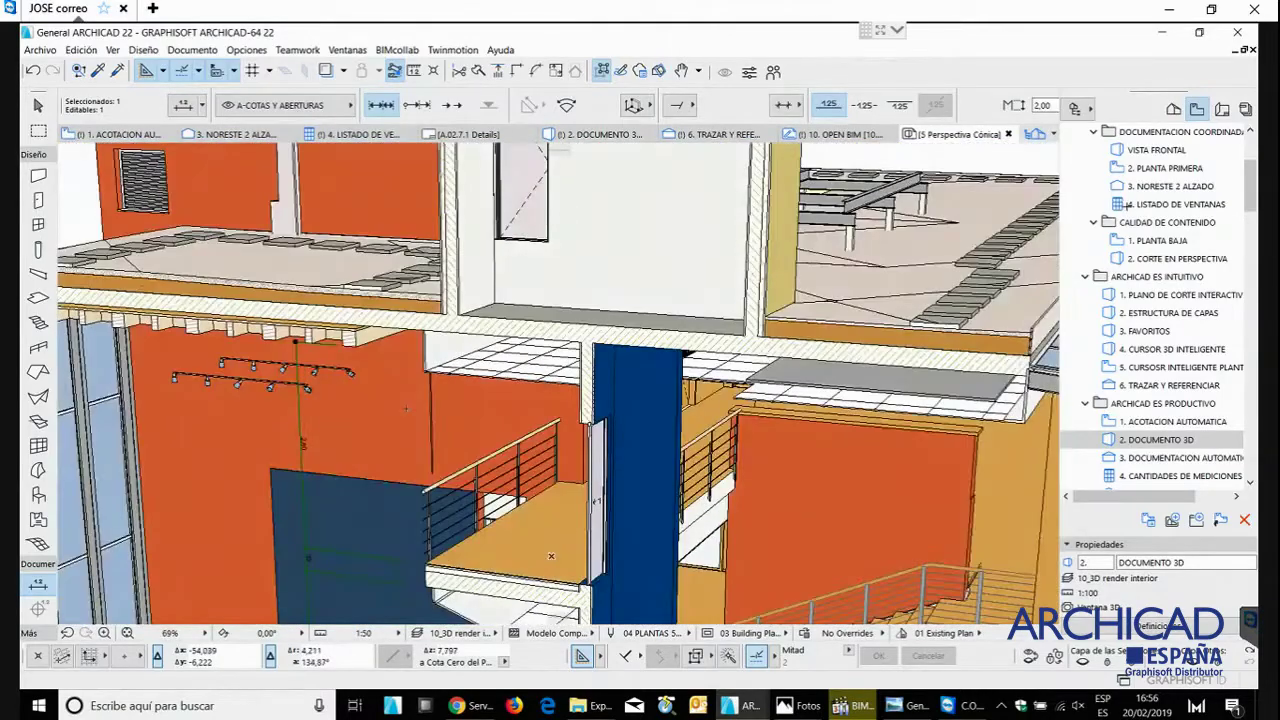
scroll(407, 385, "up", 2)
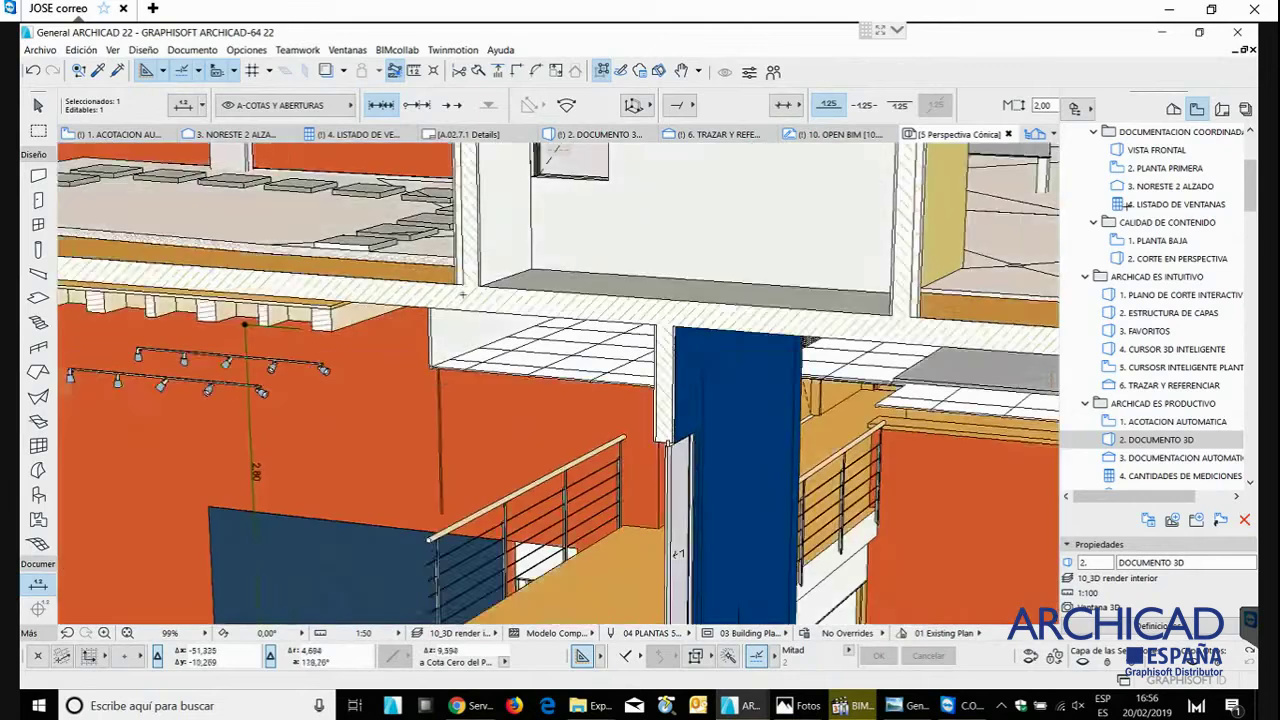
middle_click_drag(462, 294, 499, 370)
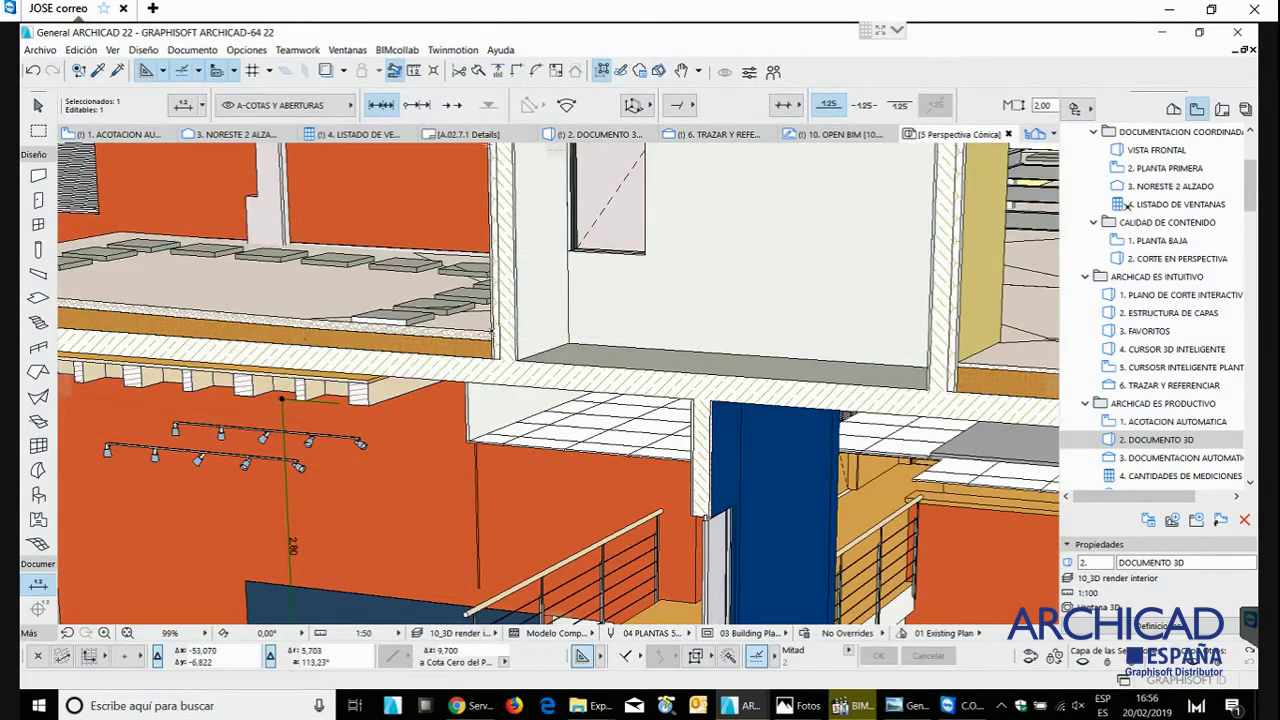
left_click(282, 398)
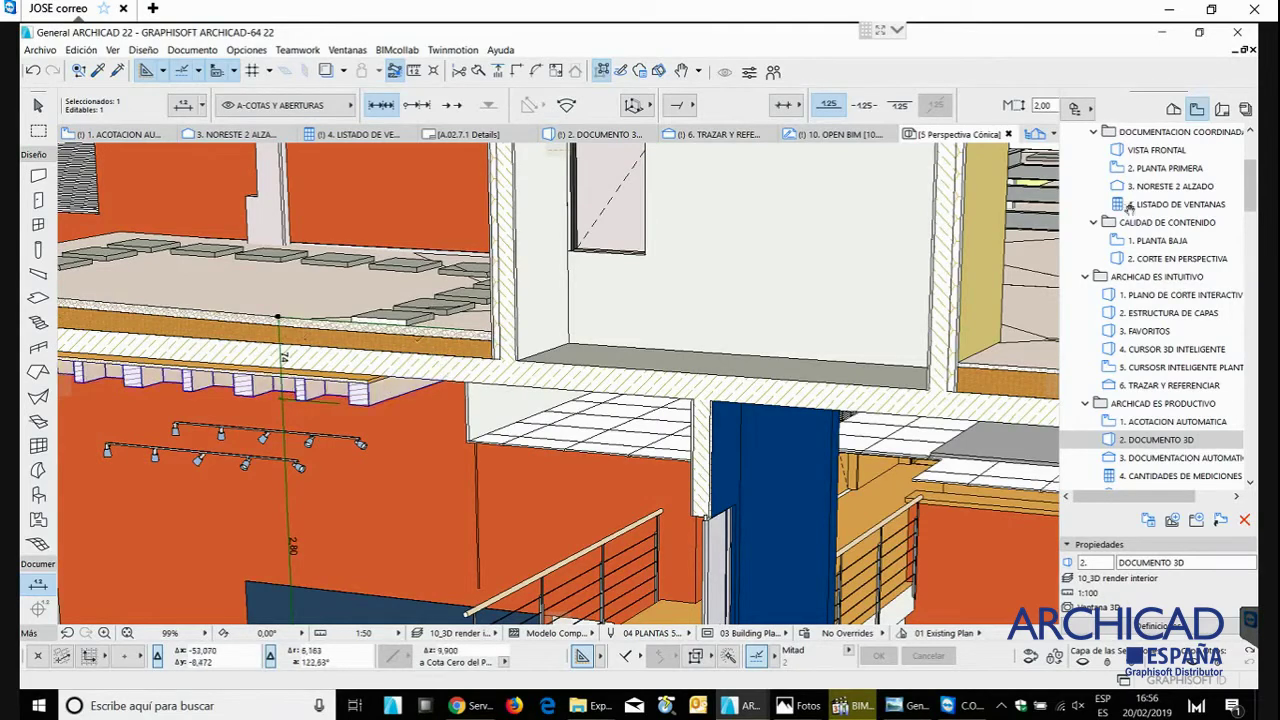
middle_click_drag(490, 290, 536, 453)
middle_click_drag(548, 179, 499, 352)
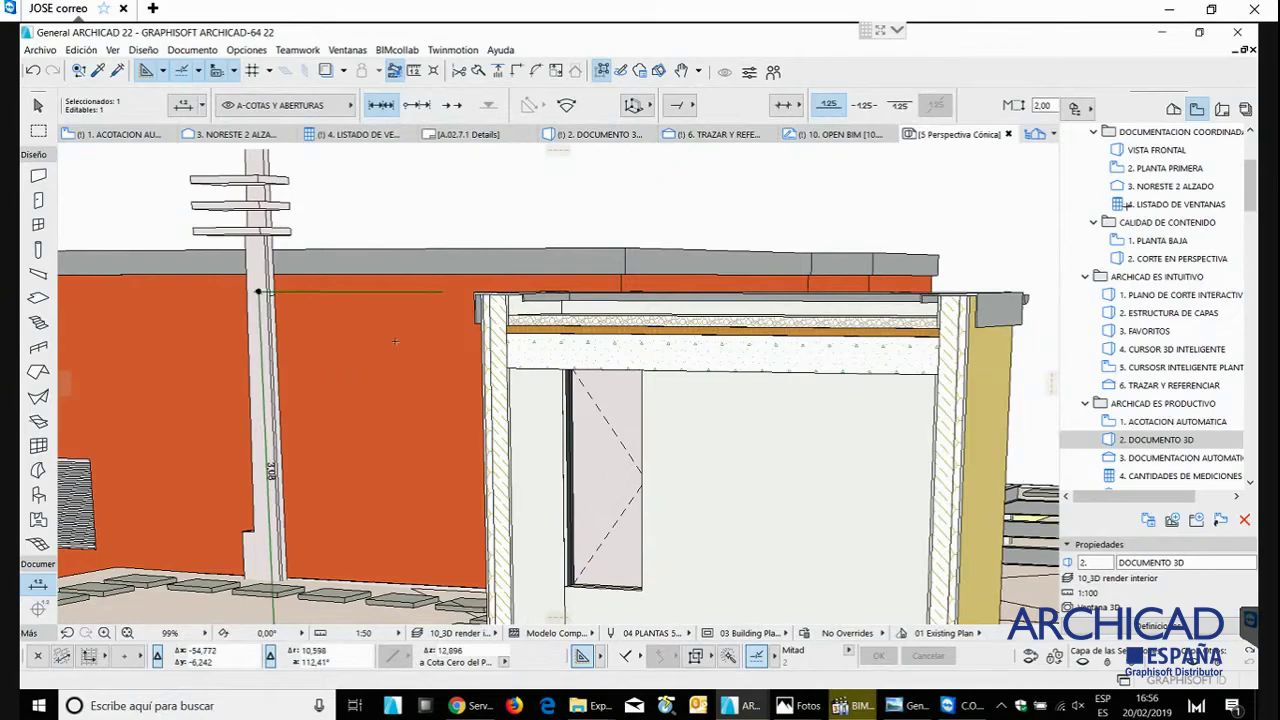
scroll(395, 341, "down", 4)
middle_click_drag(395, 341, 358, 270)
key("Escape")
scroll(455, 317, "down", 1)
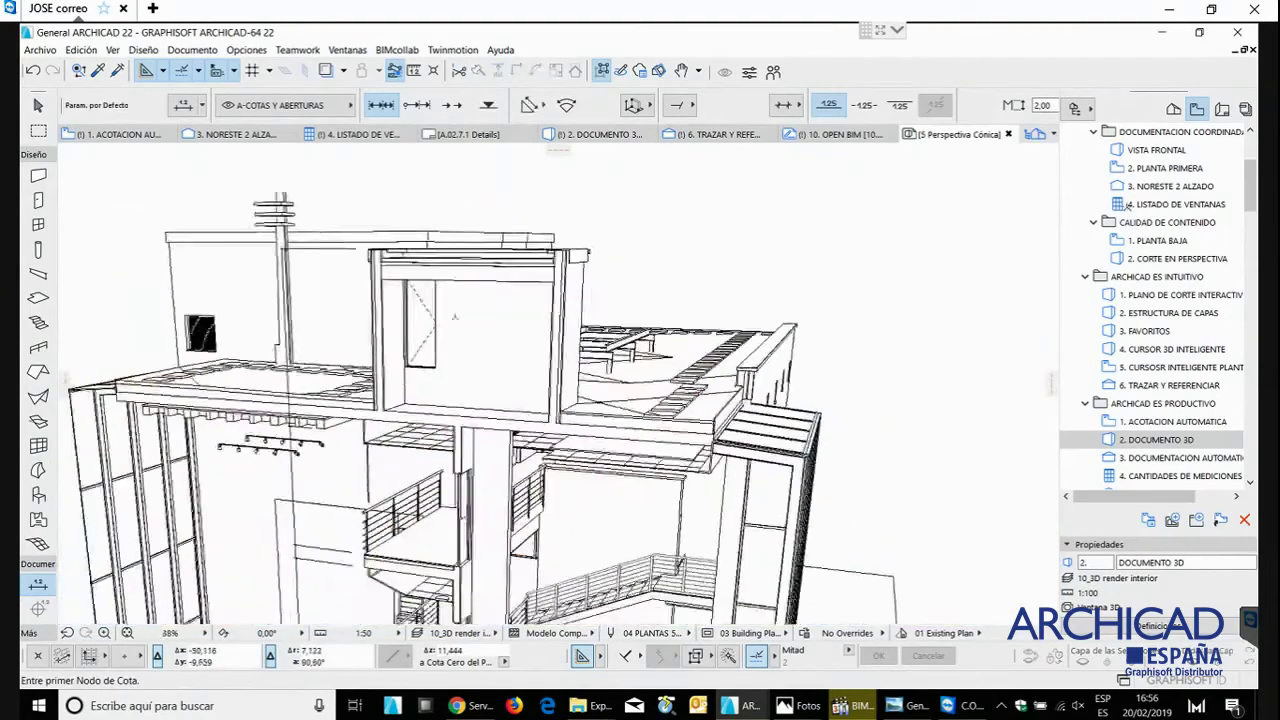
- Review the dimensioned perspective and open the 3. DOCUMENTACION AUTOMATICA section view
scroll(523, 300, "down", 1)
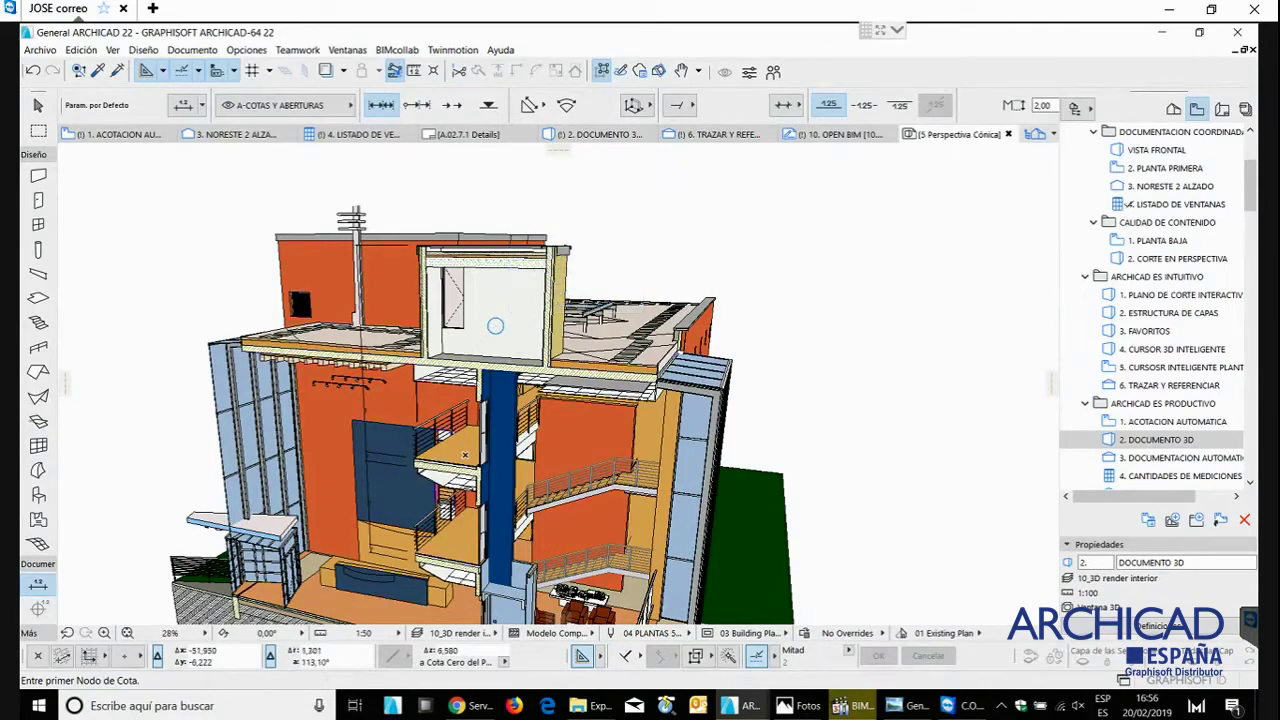
scroll(495, 326, "up", 4)
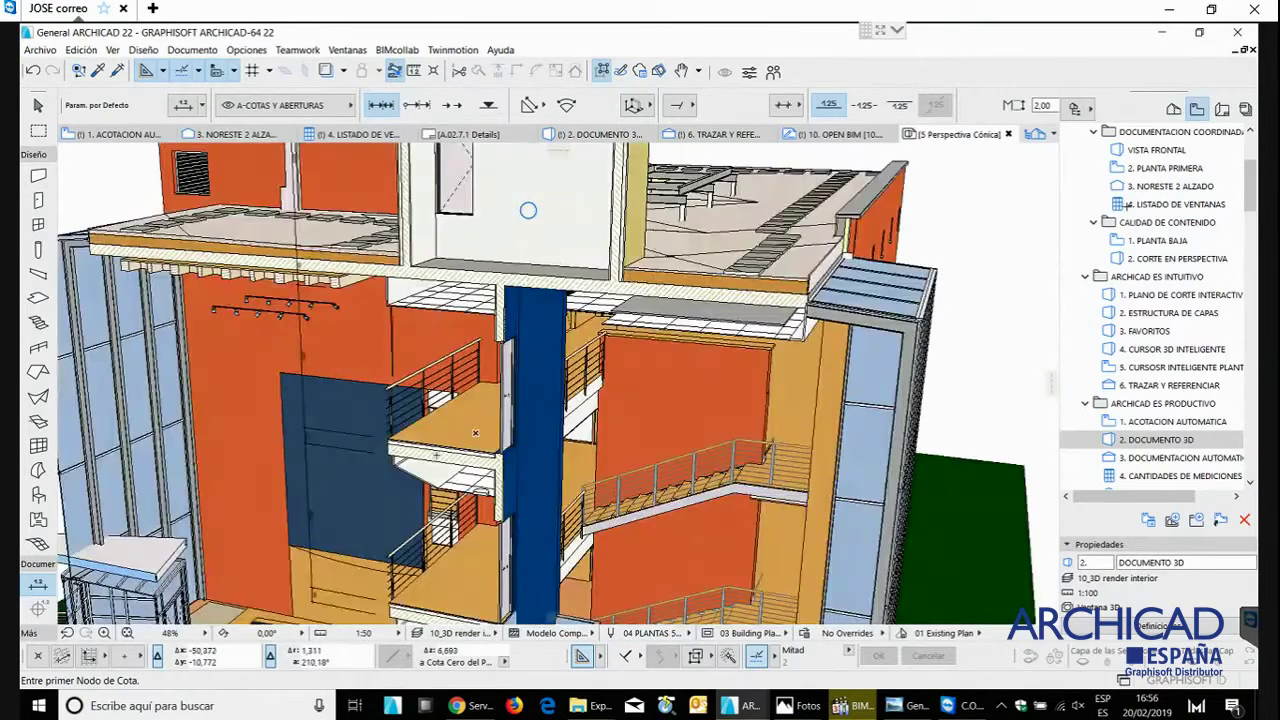
scroll(1120, 430, "down", 1)
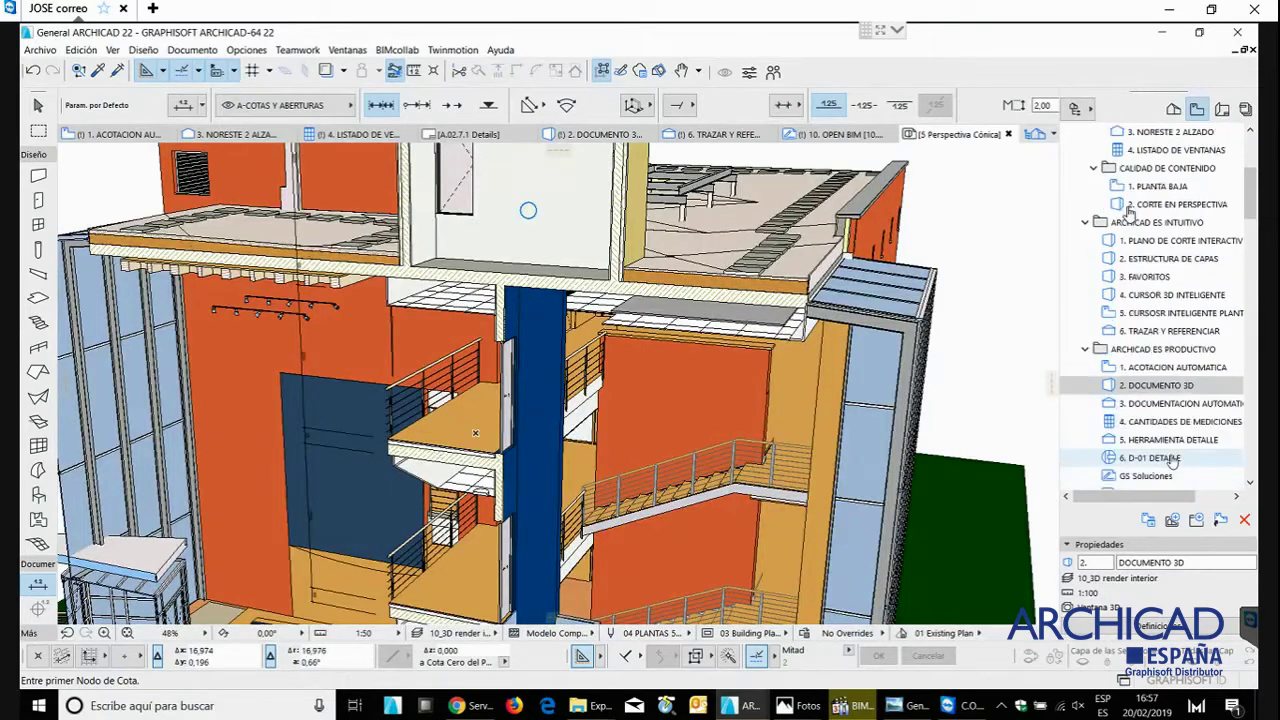
double_click(1139, 403)
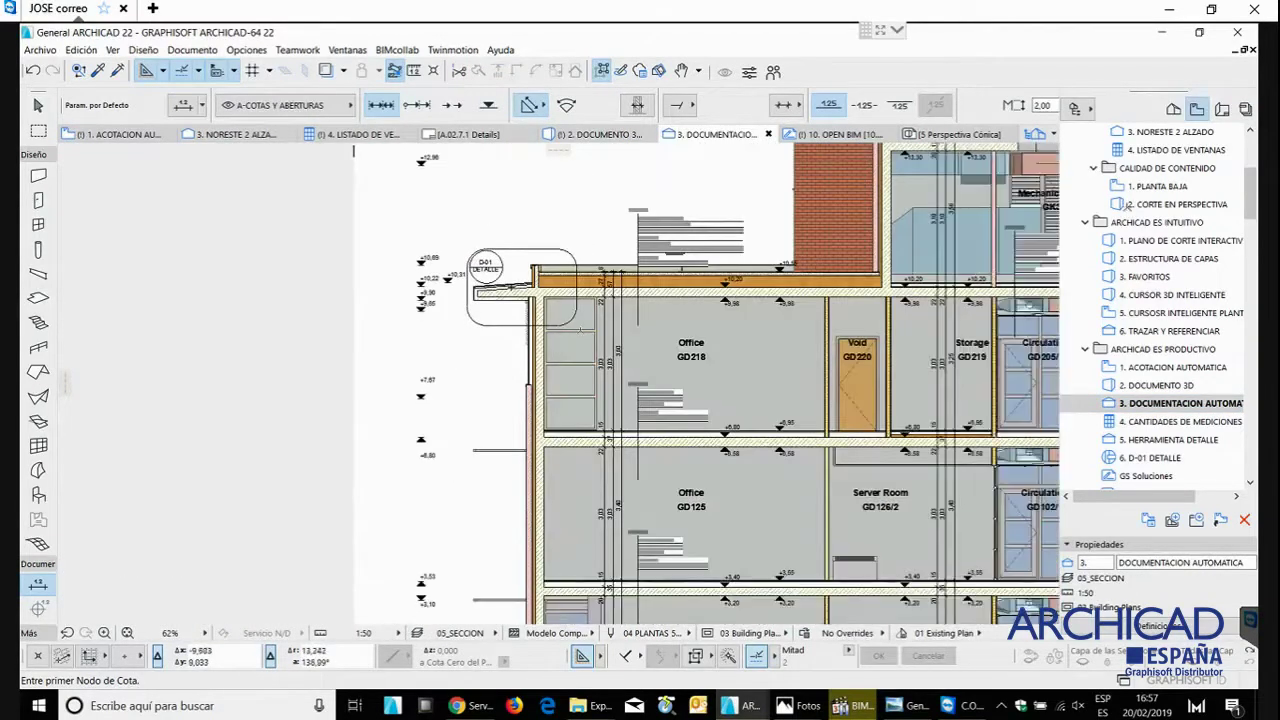
- Pick up the Etiqueta Listado Capas 22 label settings from the slab label below Office GD218 and open the 5 Perspectiva Cónica view
scroll(550, 275, "up", 4)
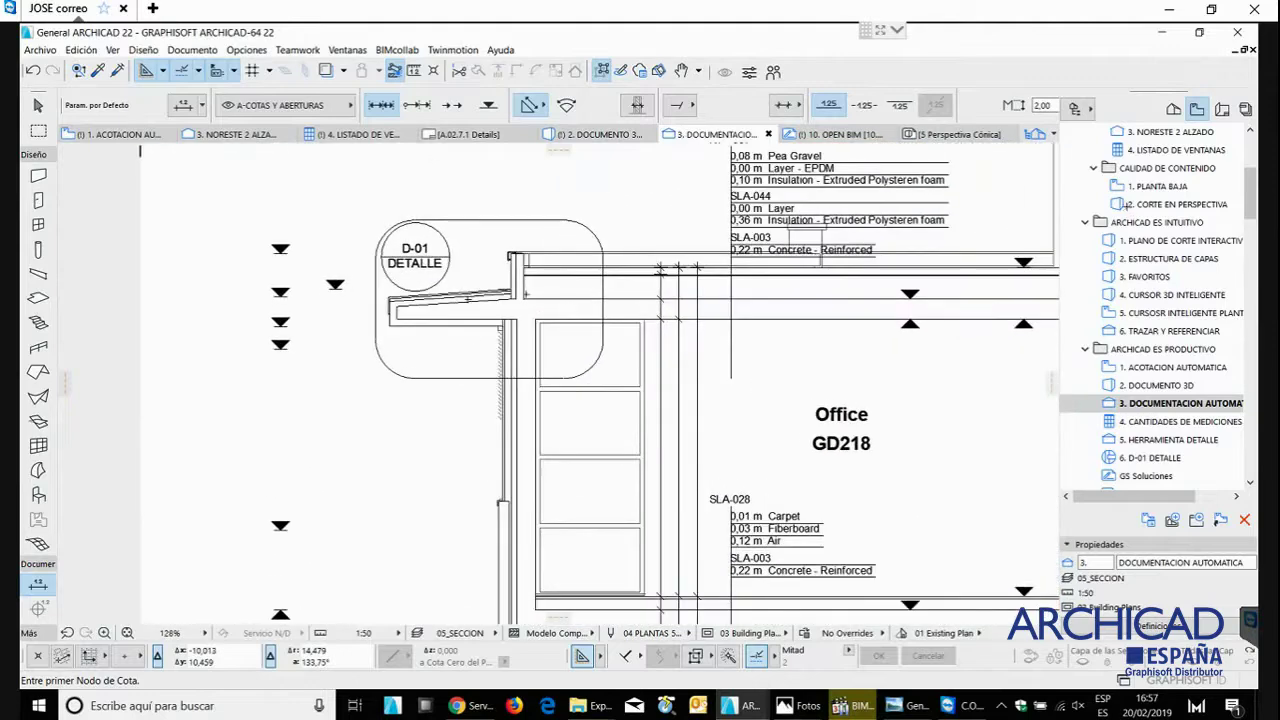
middle_click_drag(526, 294, 447, 256)
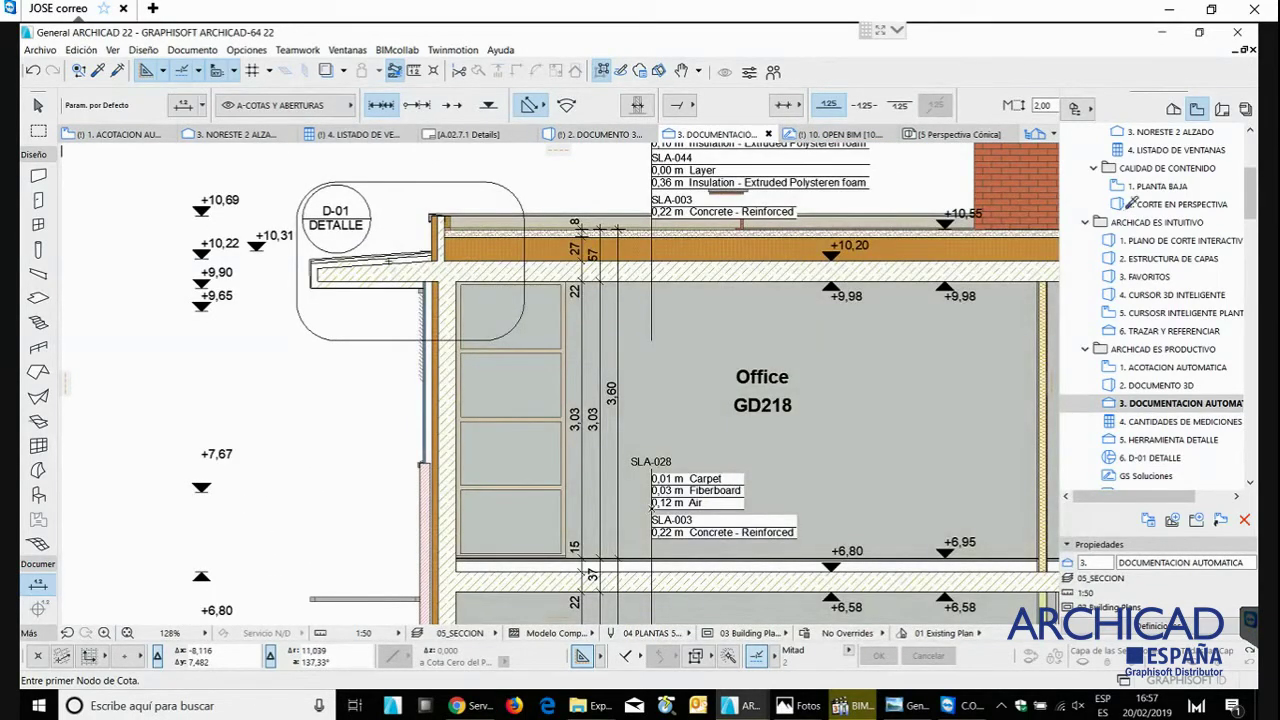
left_click(653, 506, "alt")
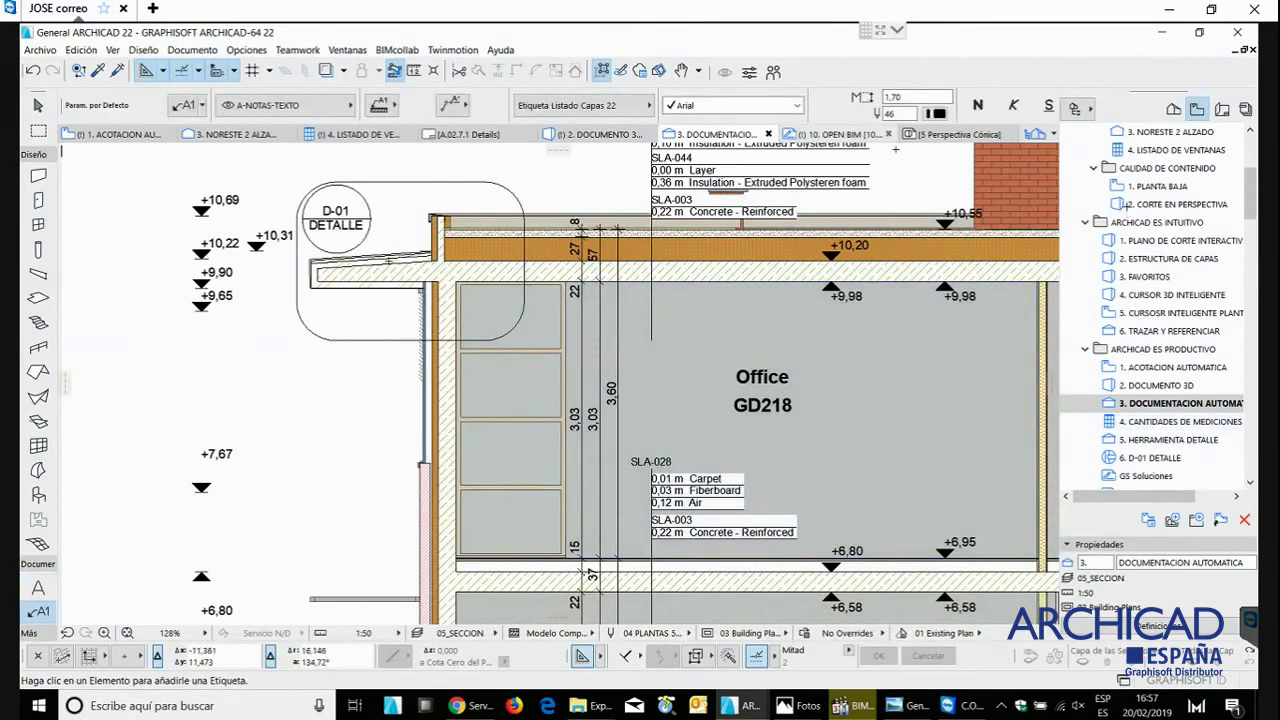
double_click(1128, 206)
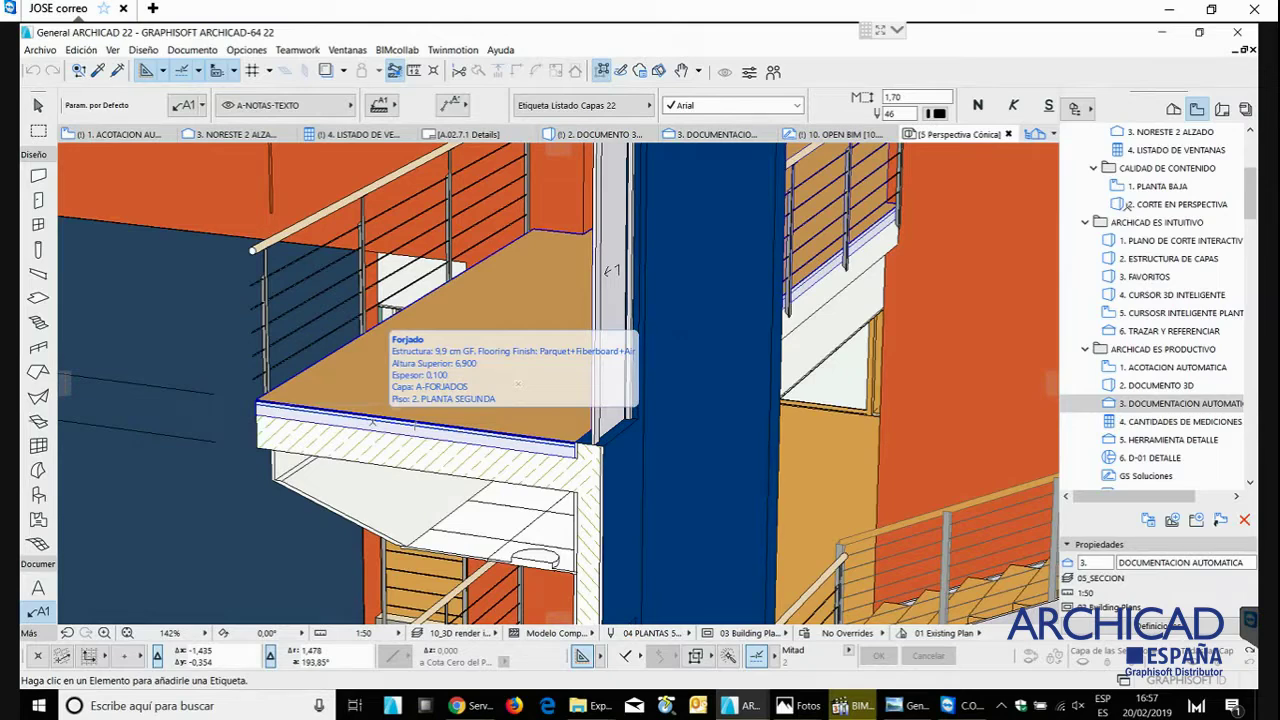
- Place layer-list labels on the cut gallery's parquet floor finish and on the reinforced concrete slab beneath it
left_click(517, 383)
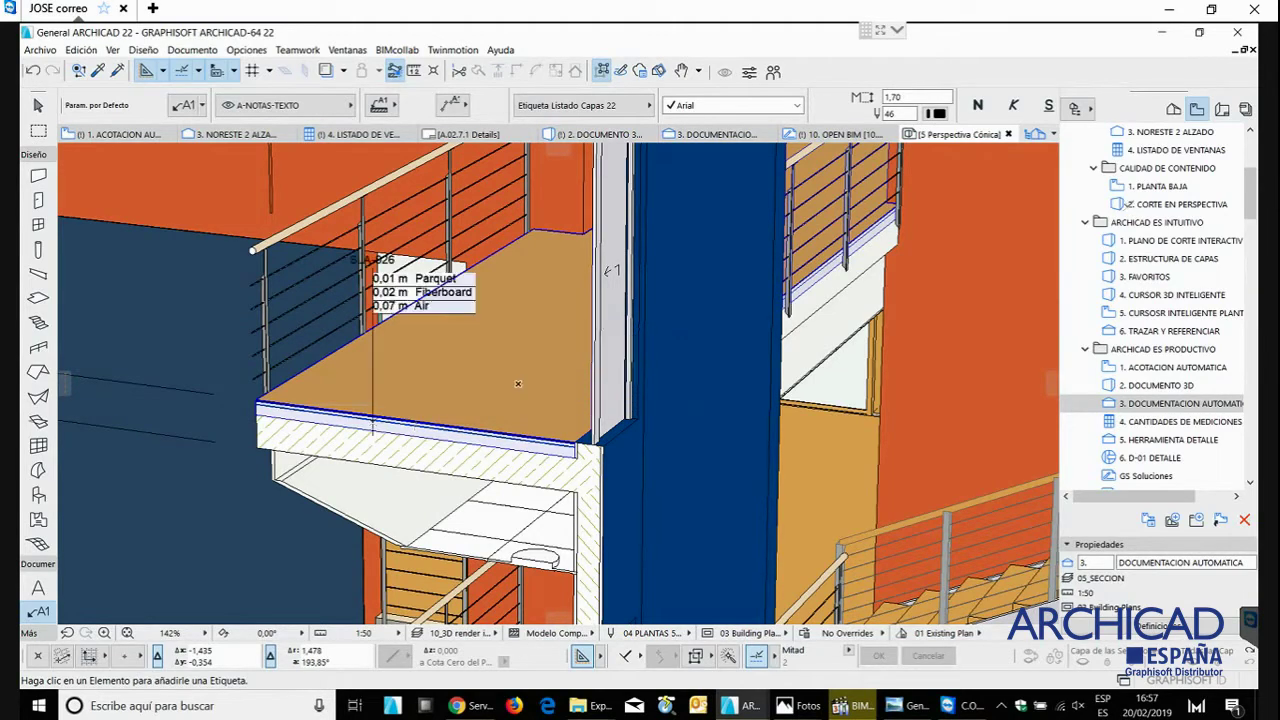
scroll(520, 385, "up", 5)
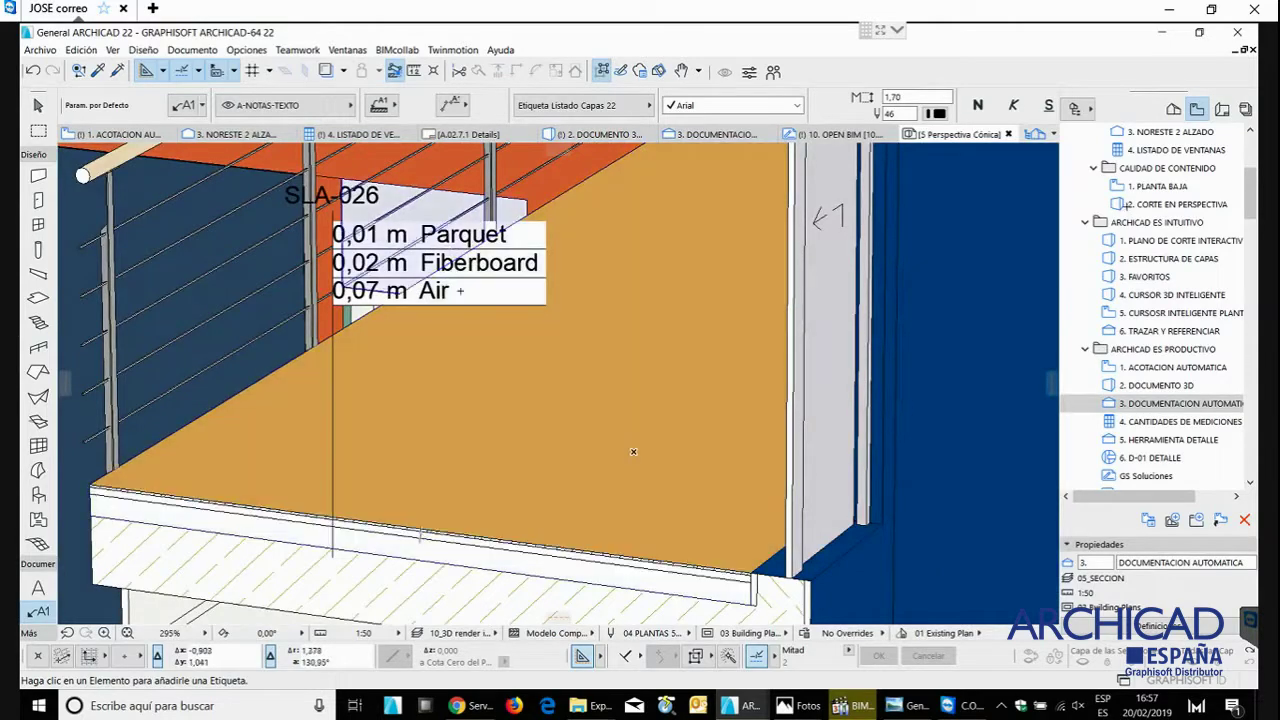
middle_click_drag(591, 423, 581, 348)
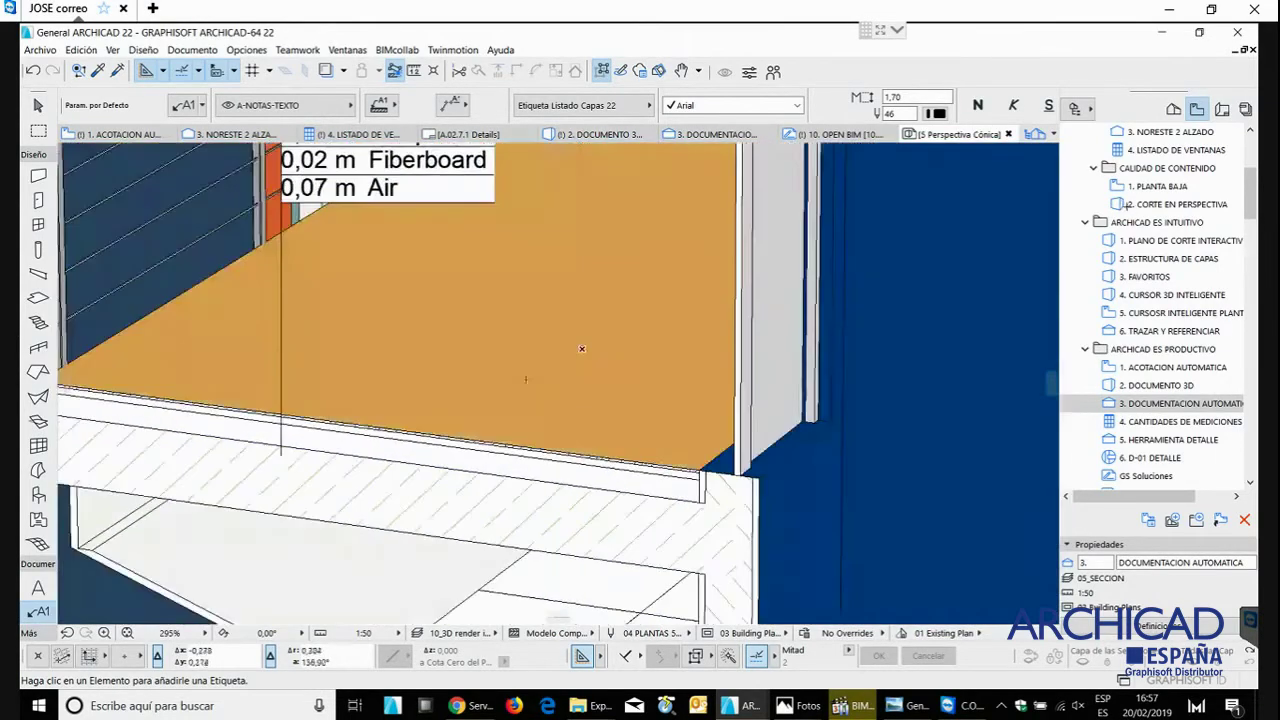
left_click(542, 505)
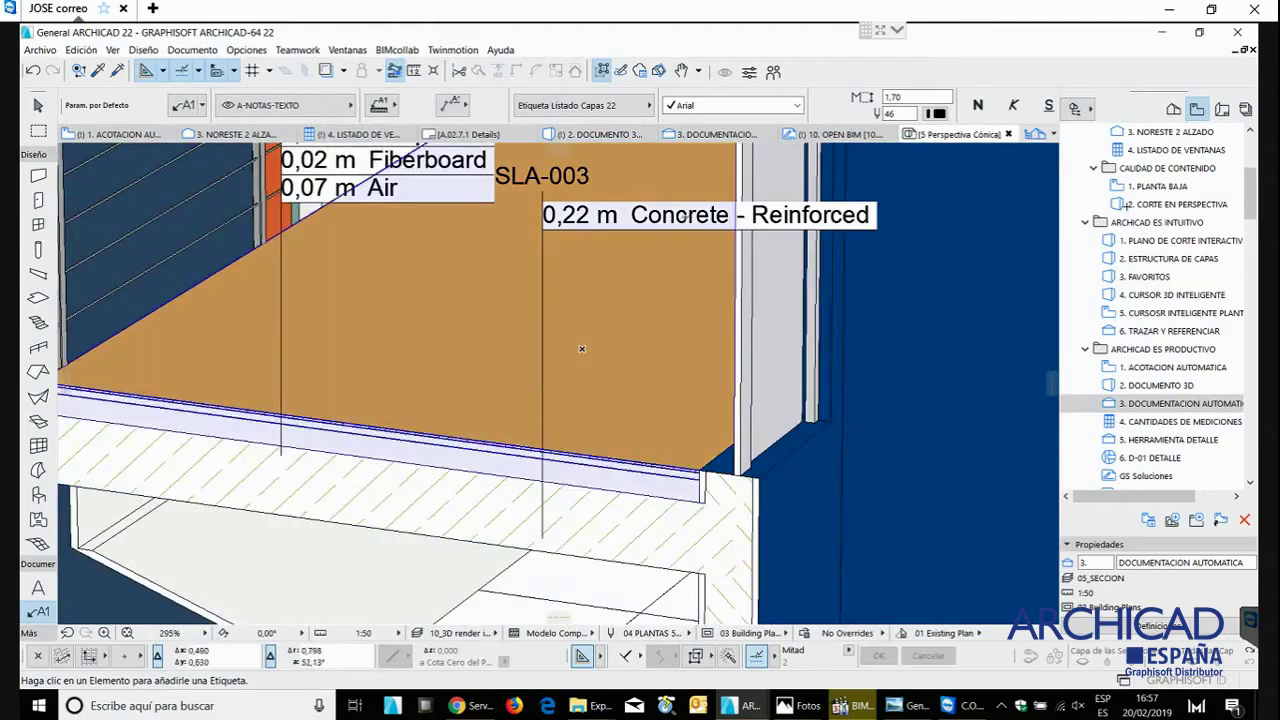
- Label the cut exterior wall of the rooftop volume with its layer list, near the roof edge
scroll(683, 216, "down", 5)
middle_click_drag(683, 260, 574, 430)
middle_click_drag(690, 285, 570, 470)
middle_click_drag(683, 320, 664, 515)
middle_click_drag(700, 245, 606, 485)
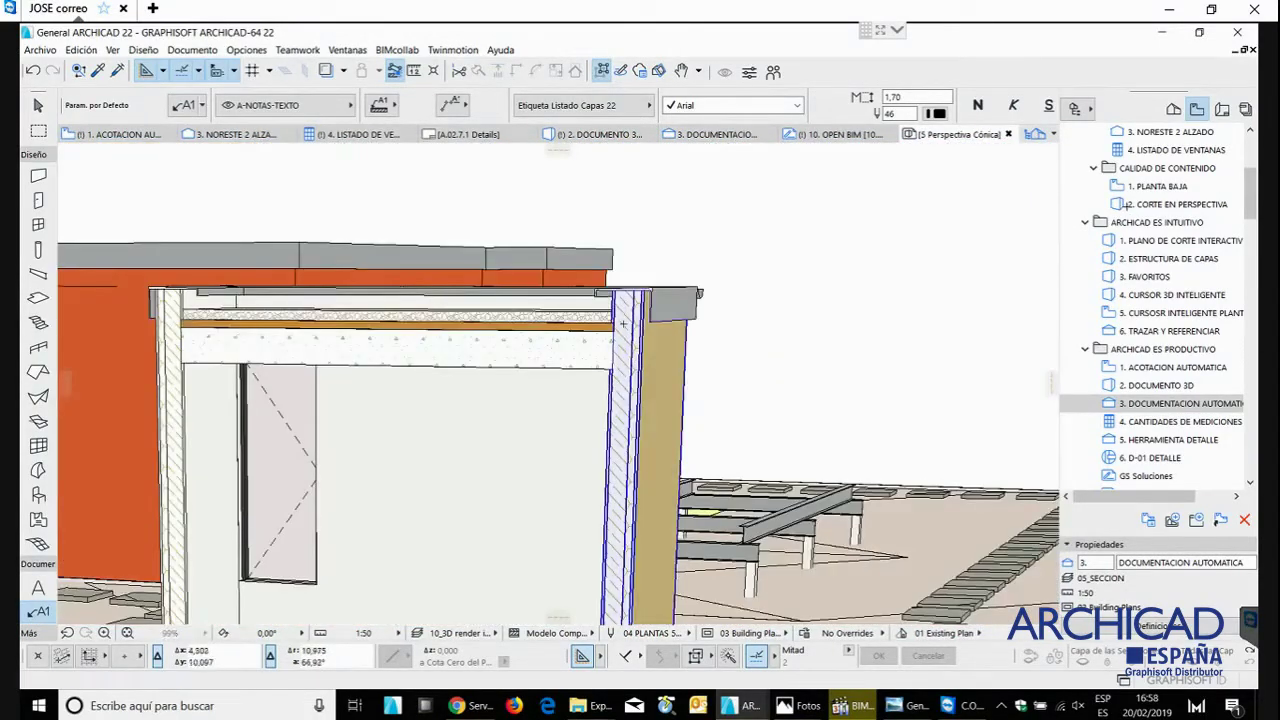
scroll(623, 323, "up", 4)
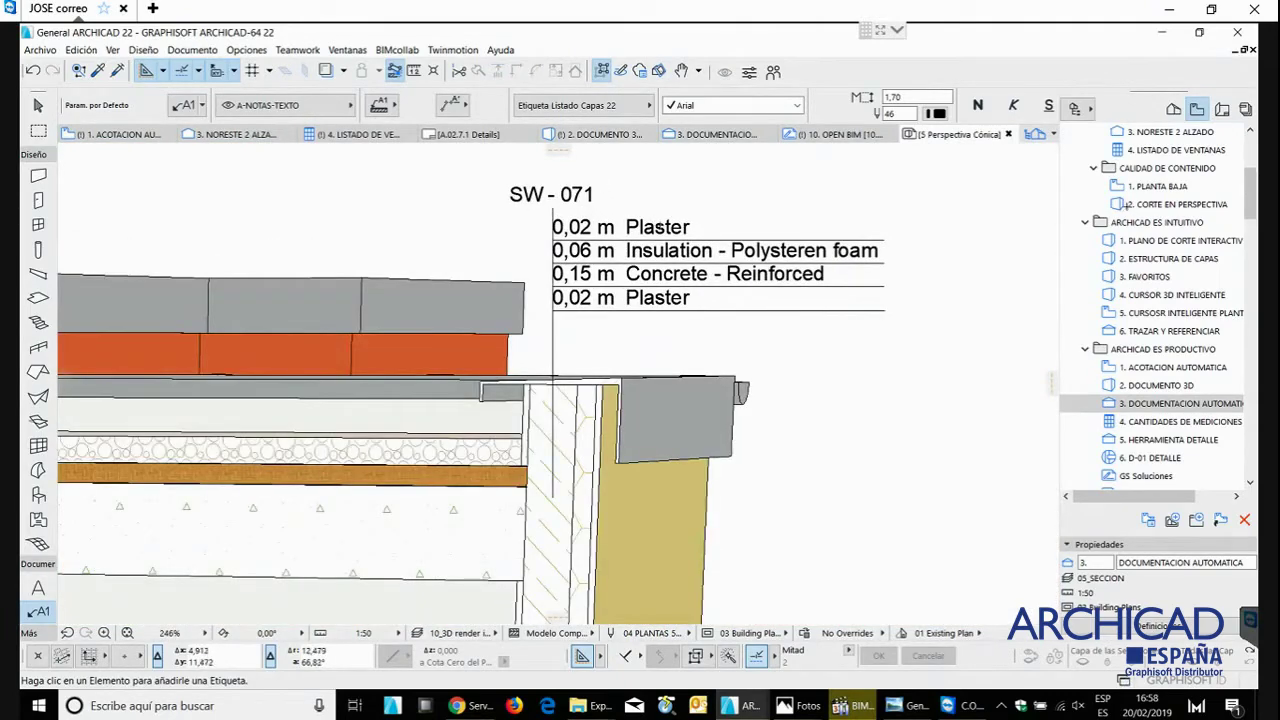
- Add layer-list labels to the roof terrace's insulation slab and to the brick parapet wall beside the glass canopy
scroll(673, 310, "down", 6)
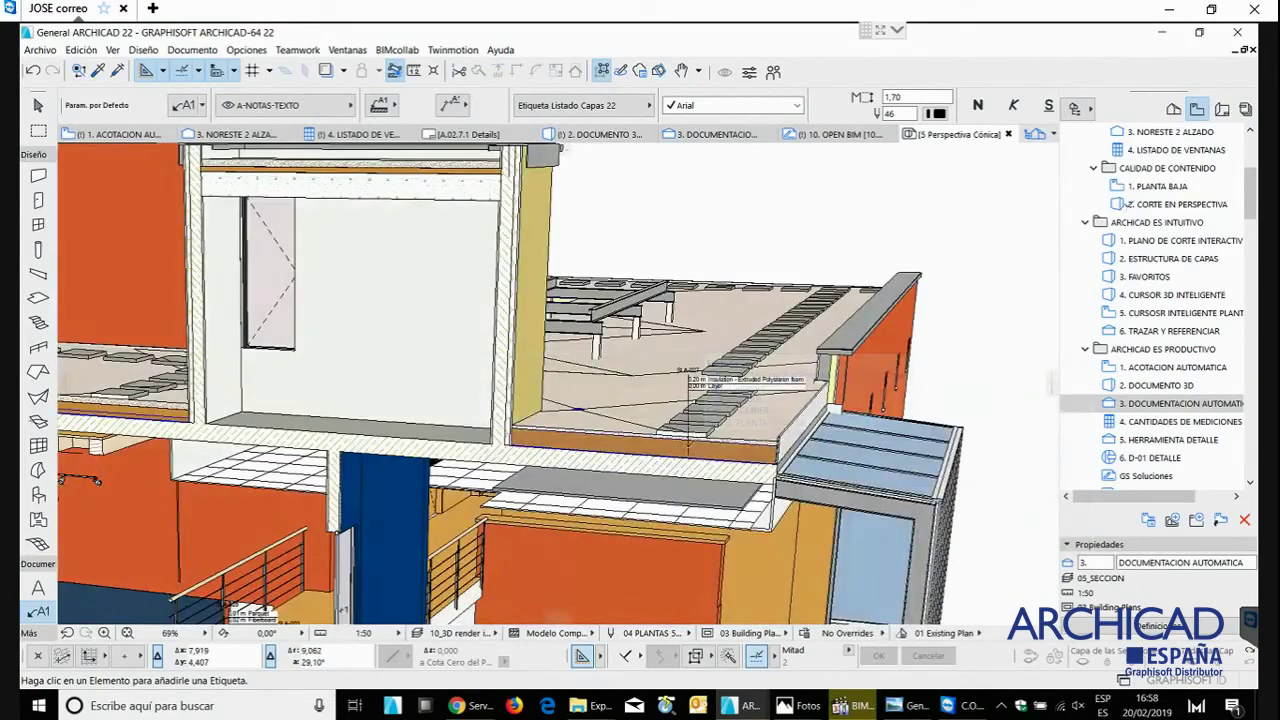
scroll(641, 338, "up", 4)
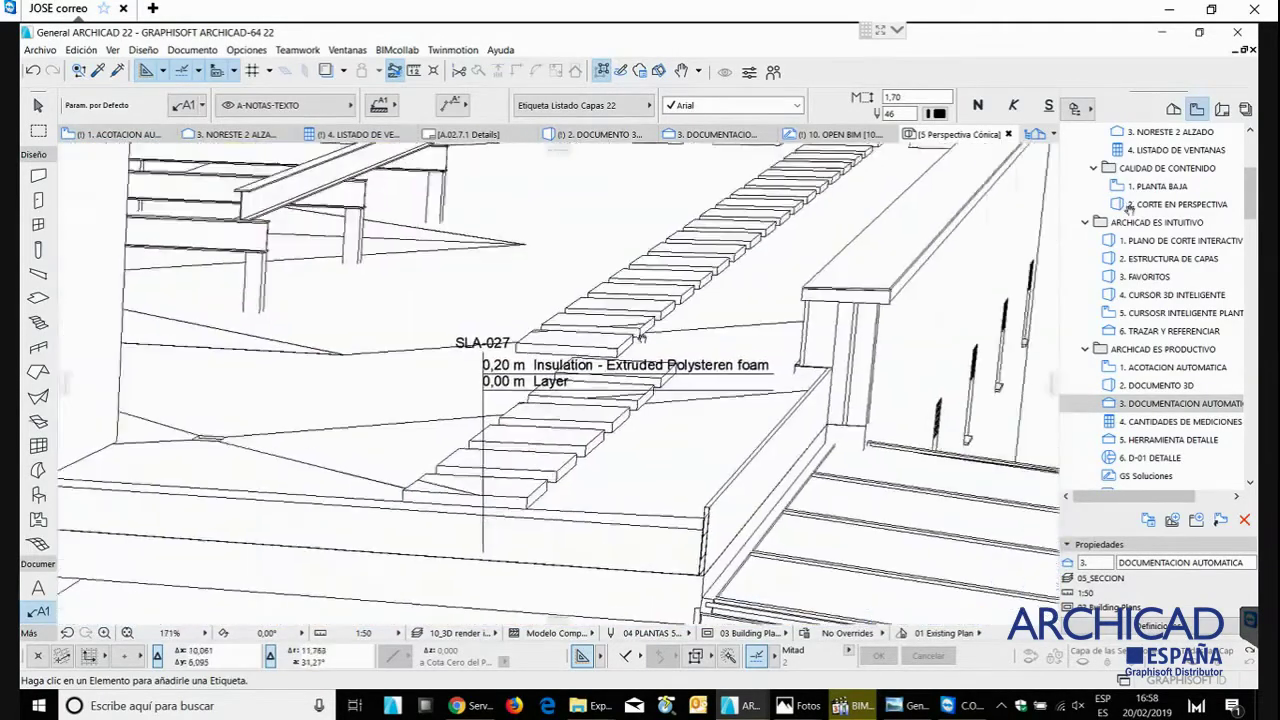
middle_click_drag(641, 338, 500, 347)
left_click(683, 350)
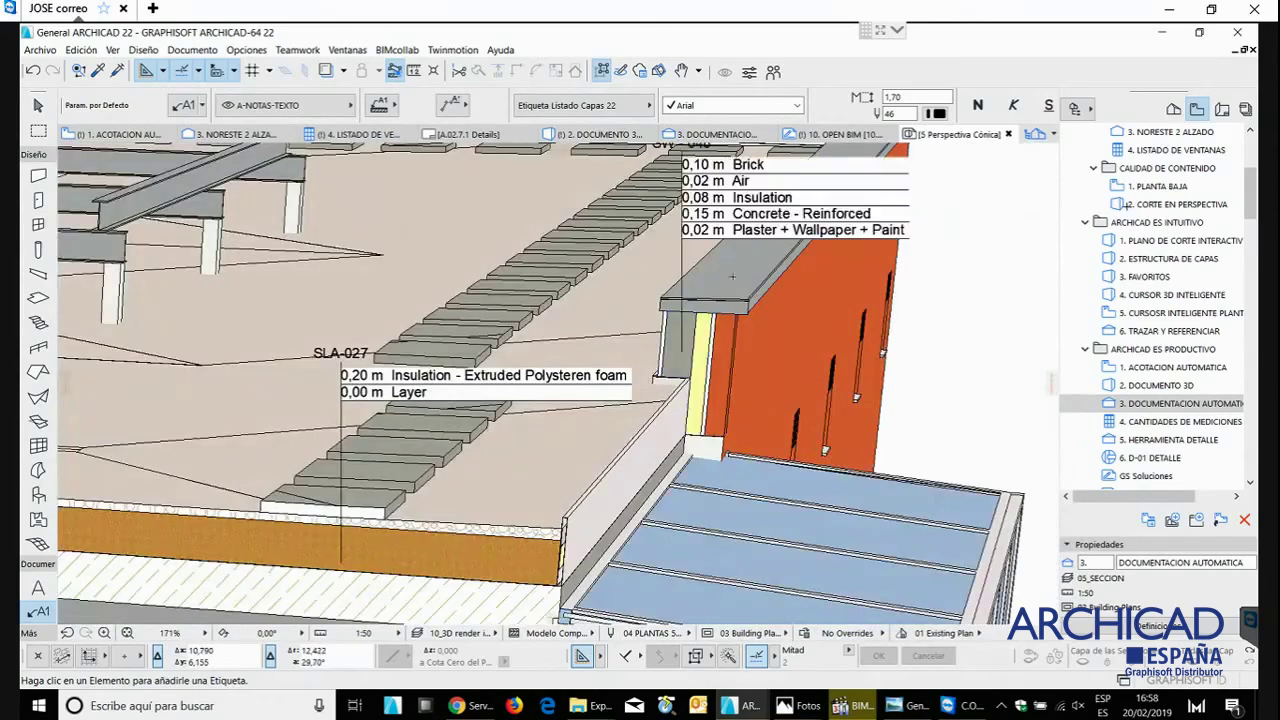
middle_click_drag(731, 271, 583, 332)
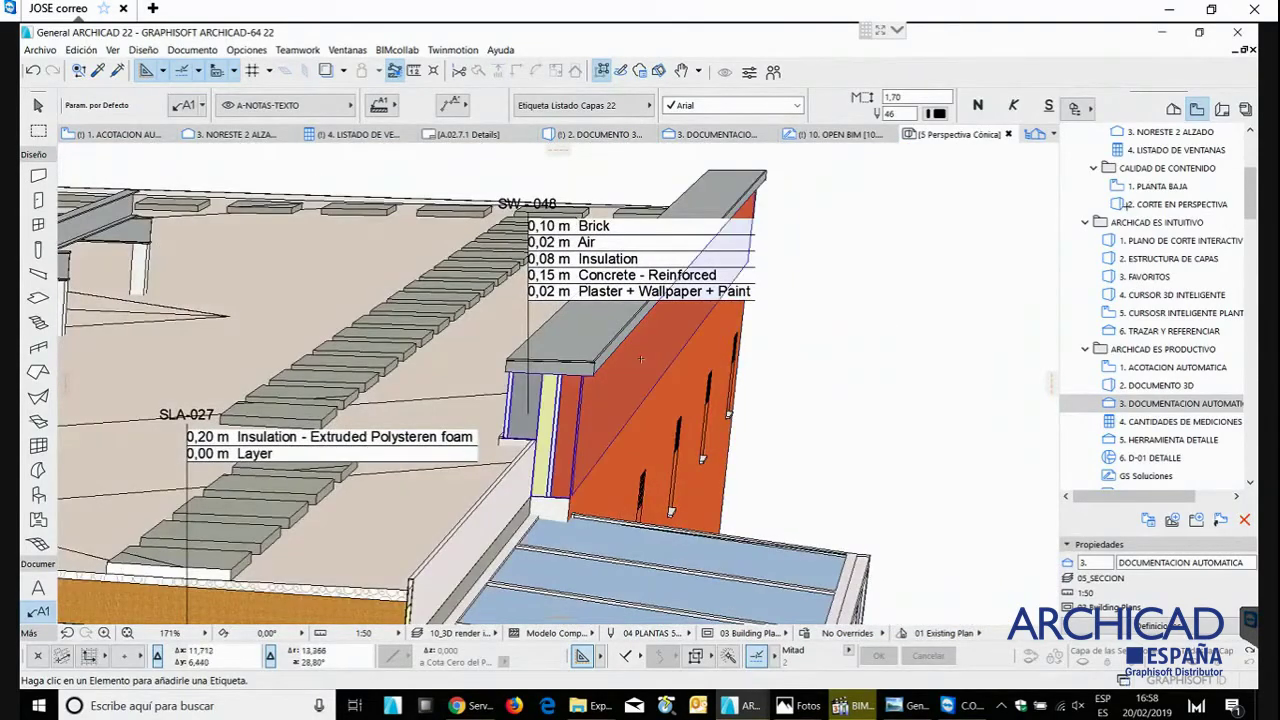
scroll(581, 385, "down", 2)
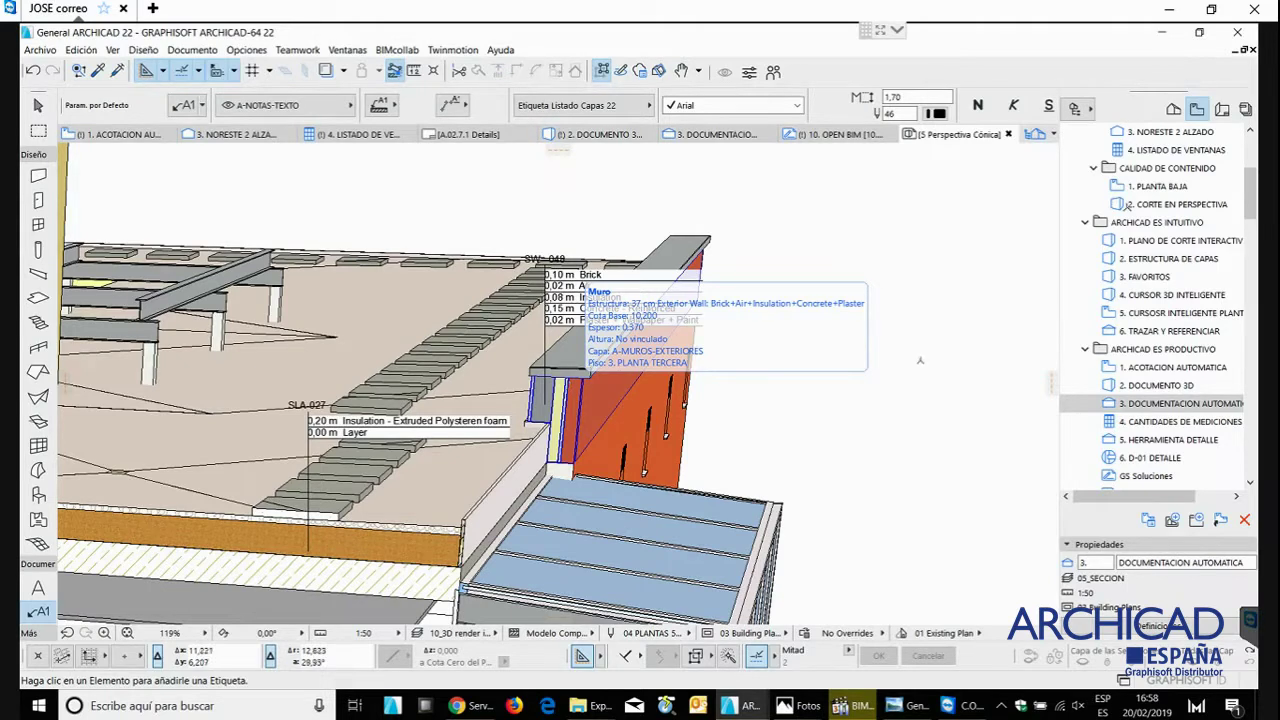
- Open the 4. CANTIDADES DE MEDICIONES schedule and examine the element type and composite criteria in its scheme definition
double_click(1138, 422)
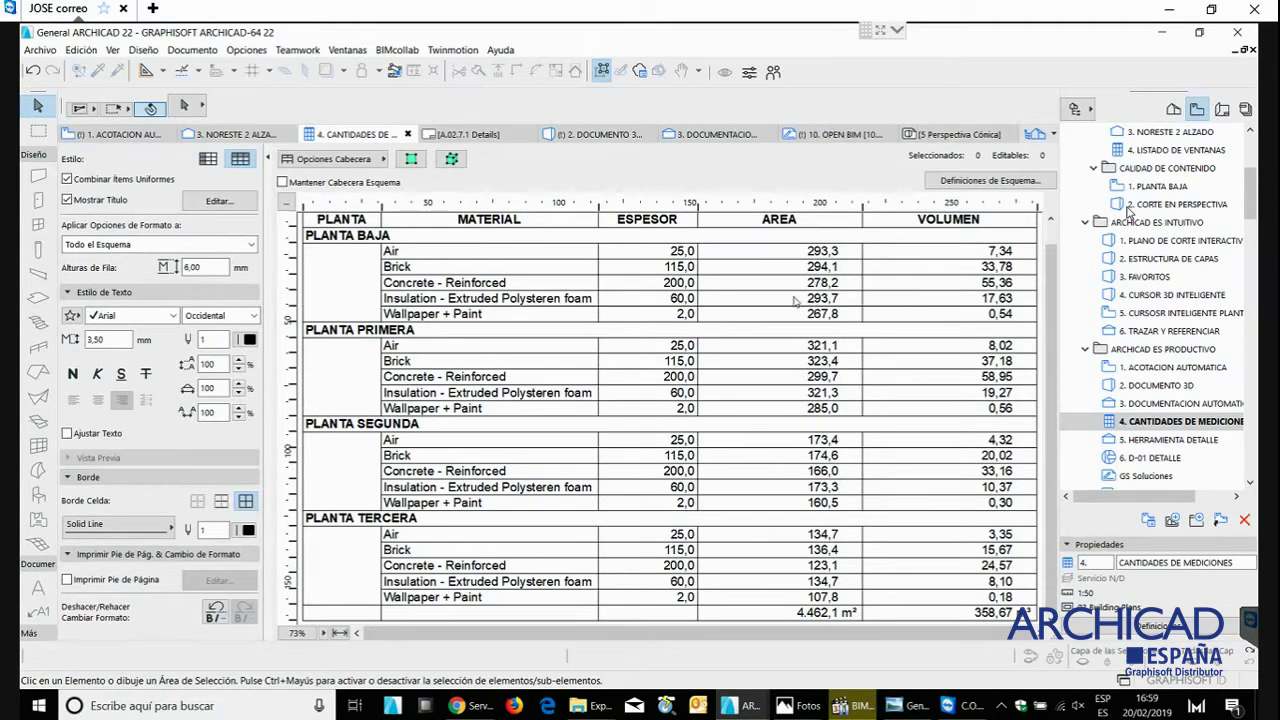
left_click(950, 181)
left_click(688, 98)
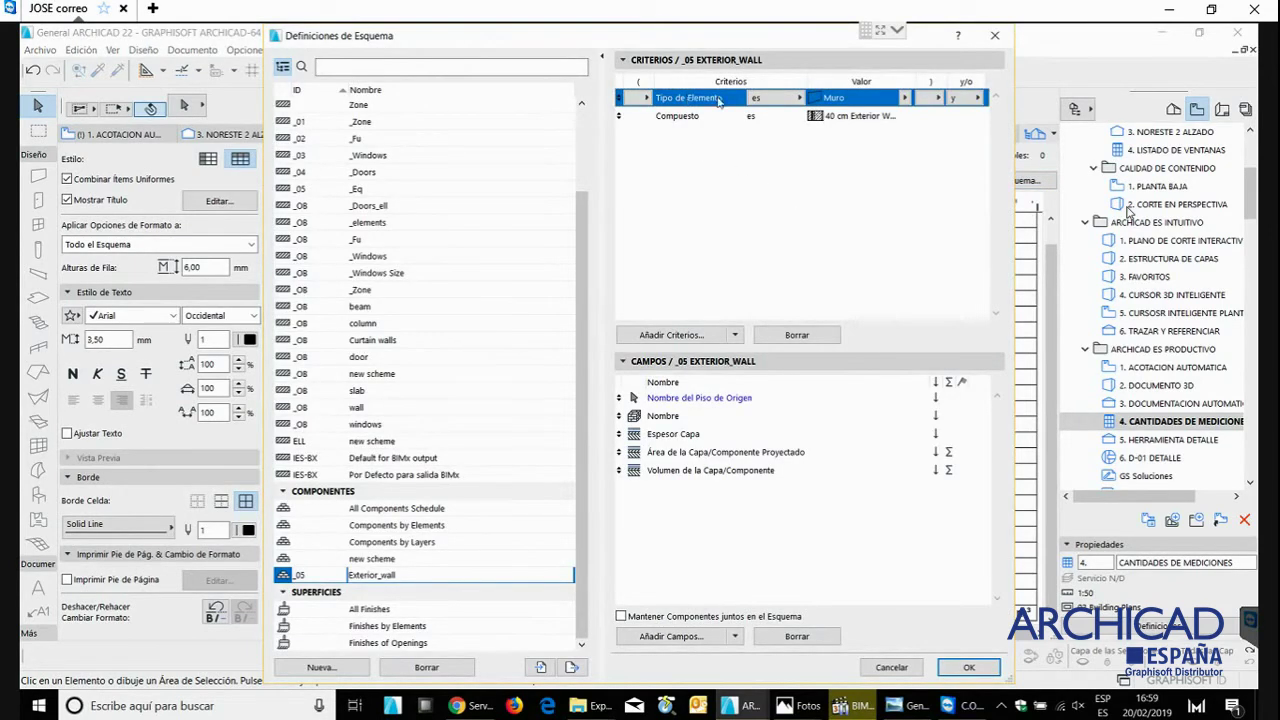
left_click(688, 118)
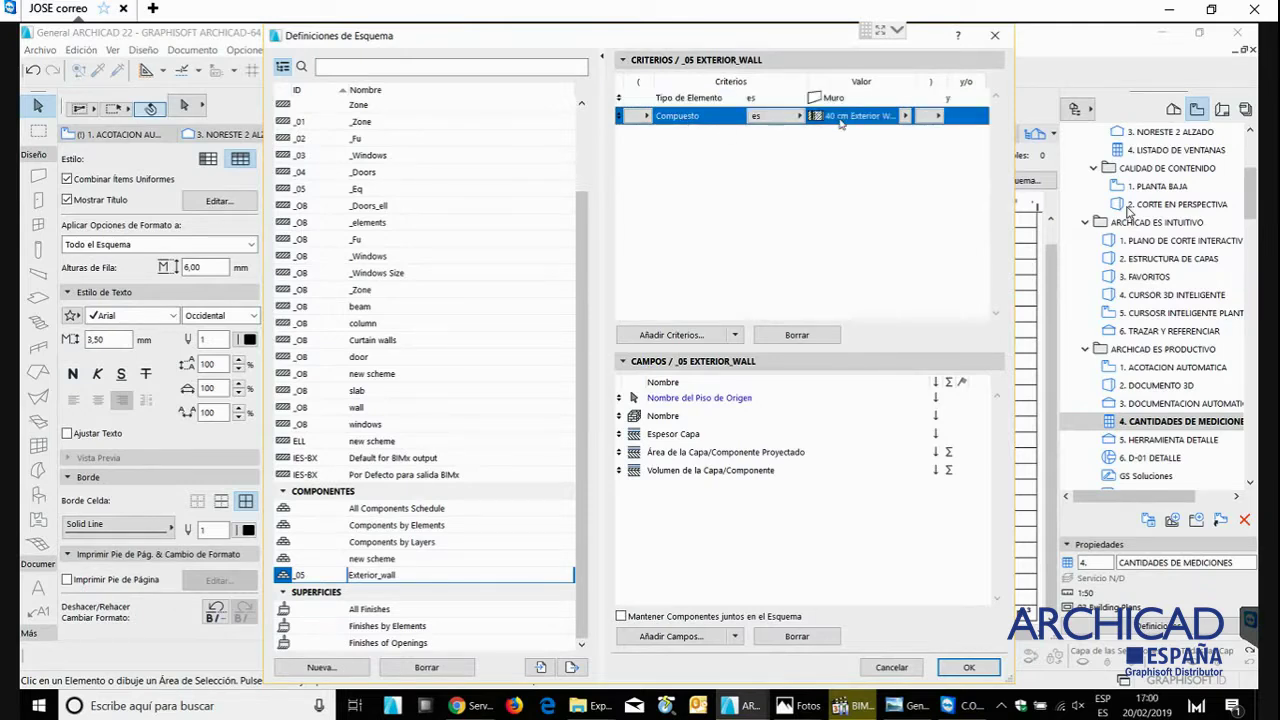
- Examine the Exterior_wall scheme's fields for home story, layer thickness, projected area and volume against the schedule
left_click(706, 400)
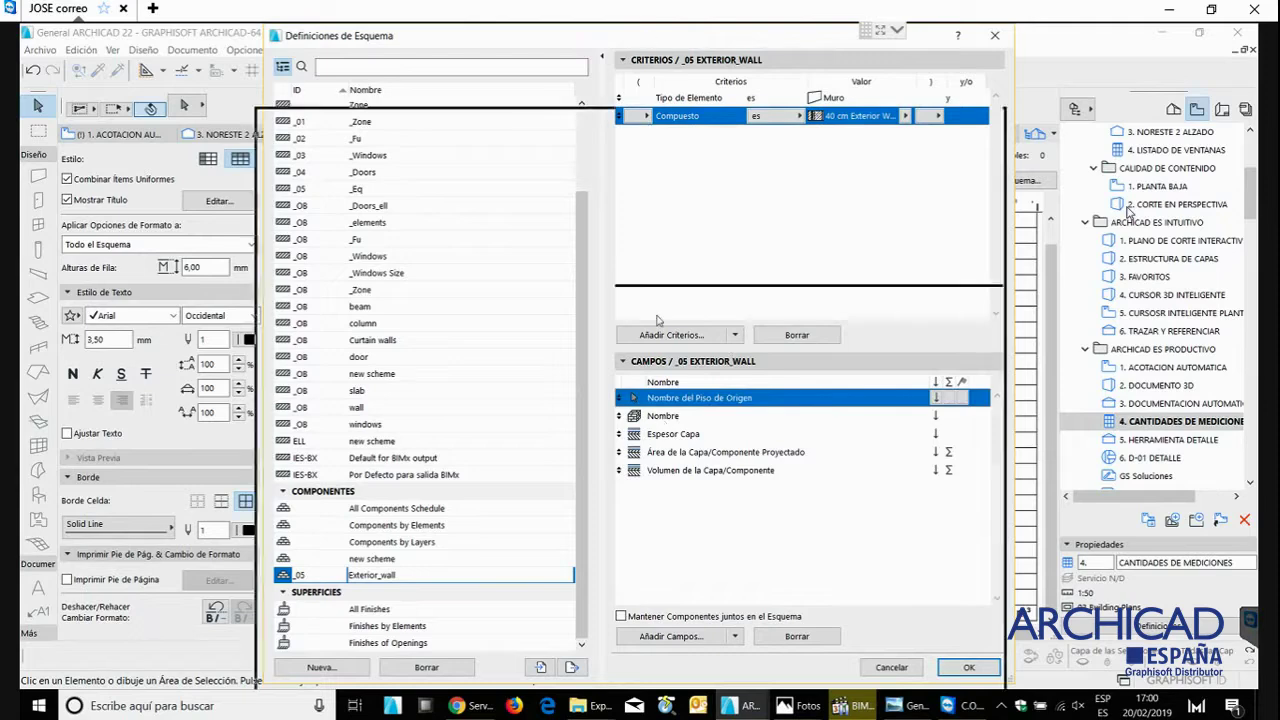
left_click_drag(657, 316, 552, 191)
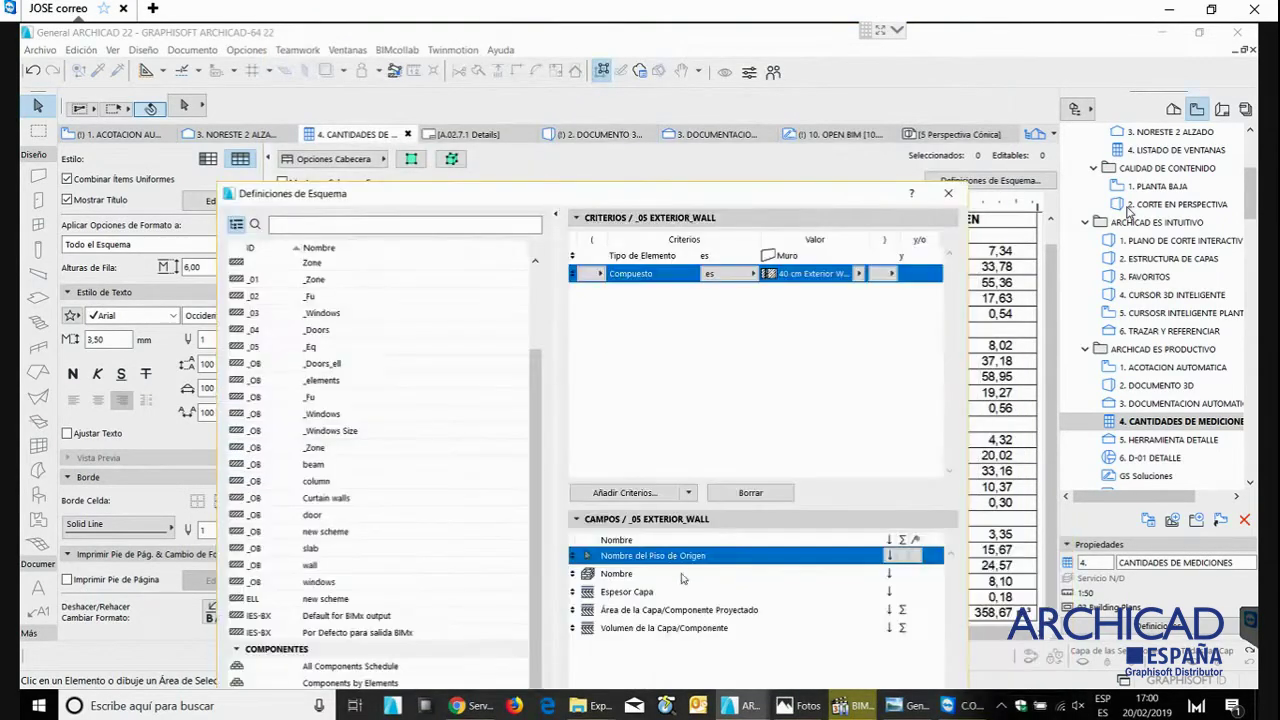
left_click(628, 595)
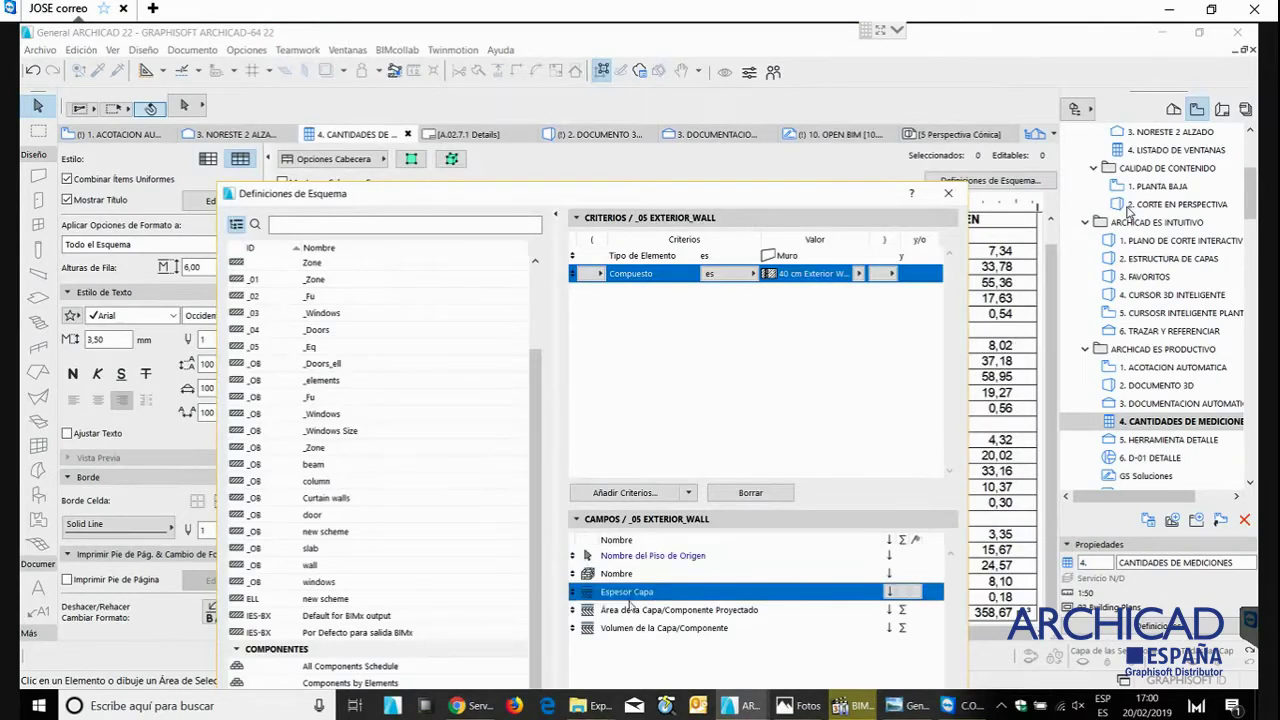
left_click(627, 613)
left_click(622, 629)
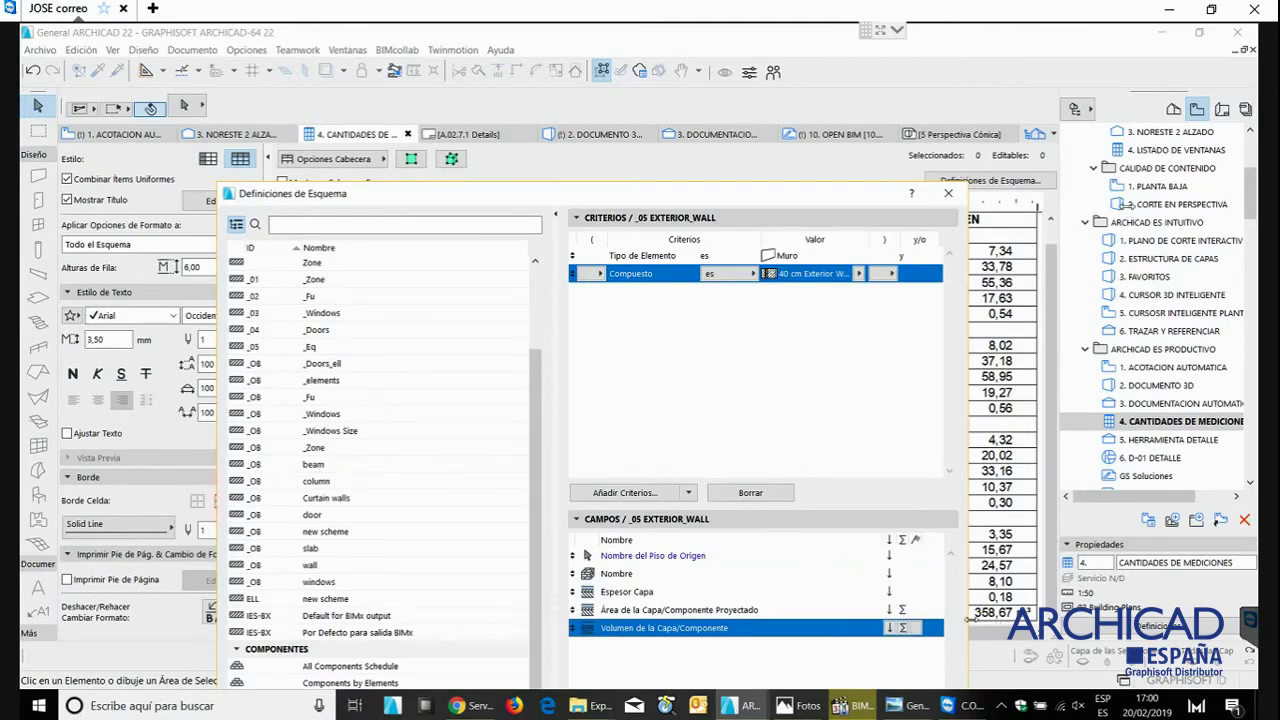
double_click(797, 193)
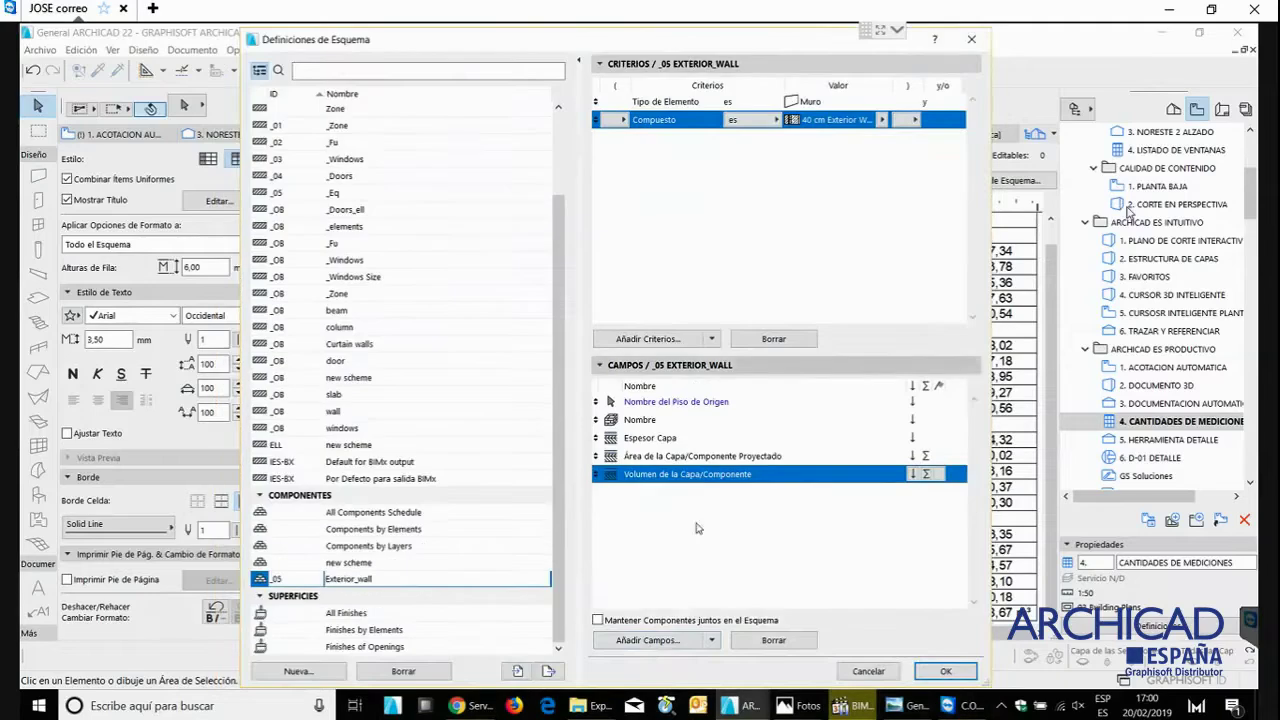
- Add the general Altura field to the Exterior_wall scheme and place it directly above Espesor Capa
left_click(652, 640)
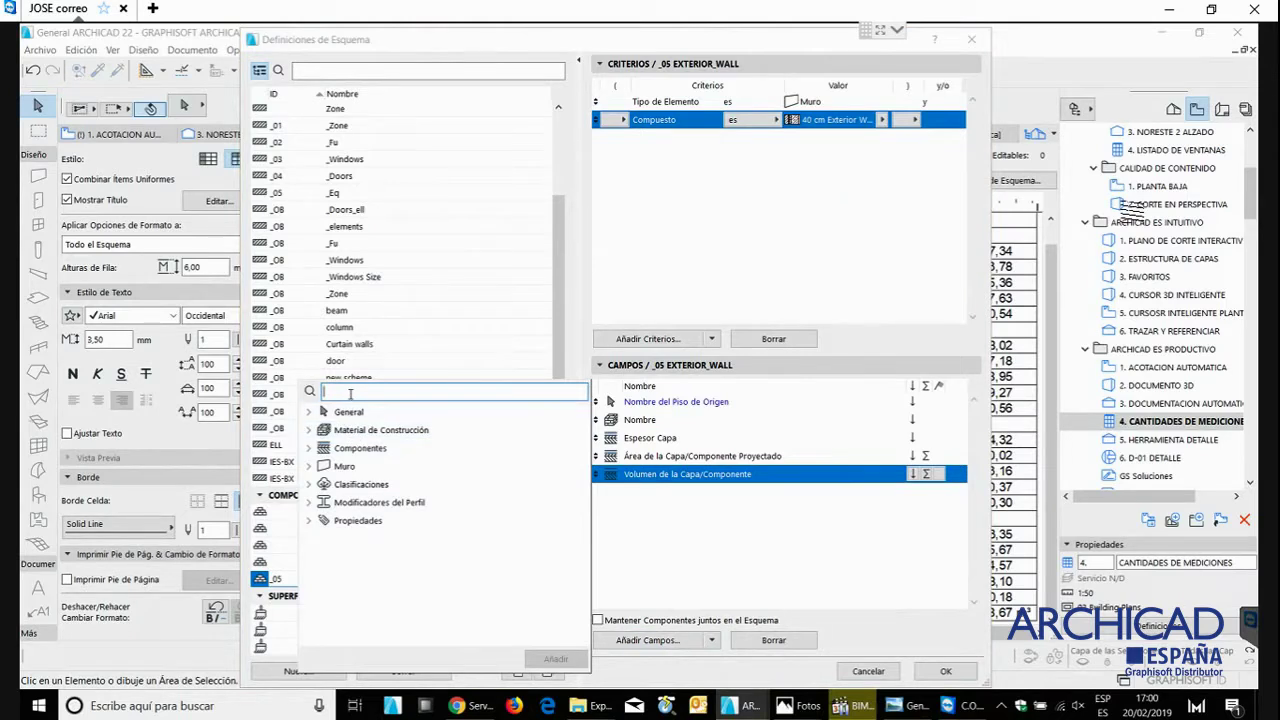
type("altu")
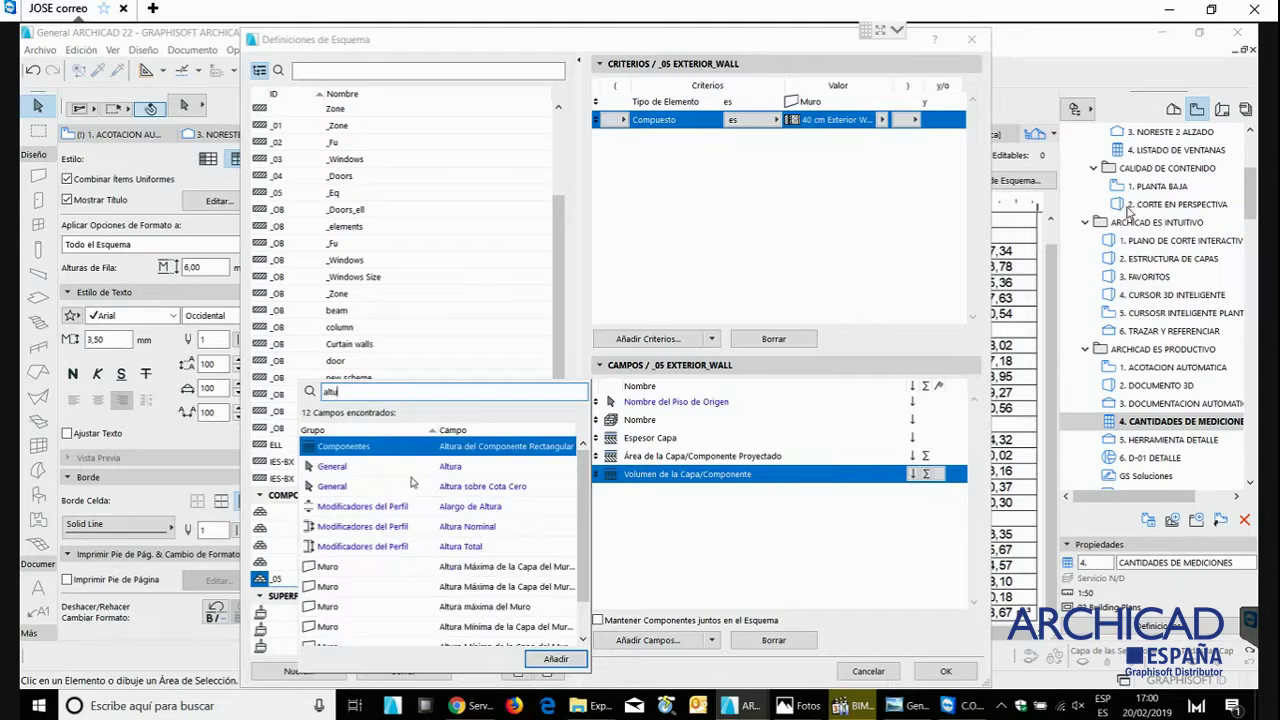
double_click(453, 470)
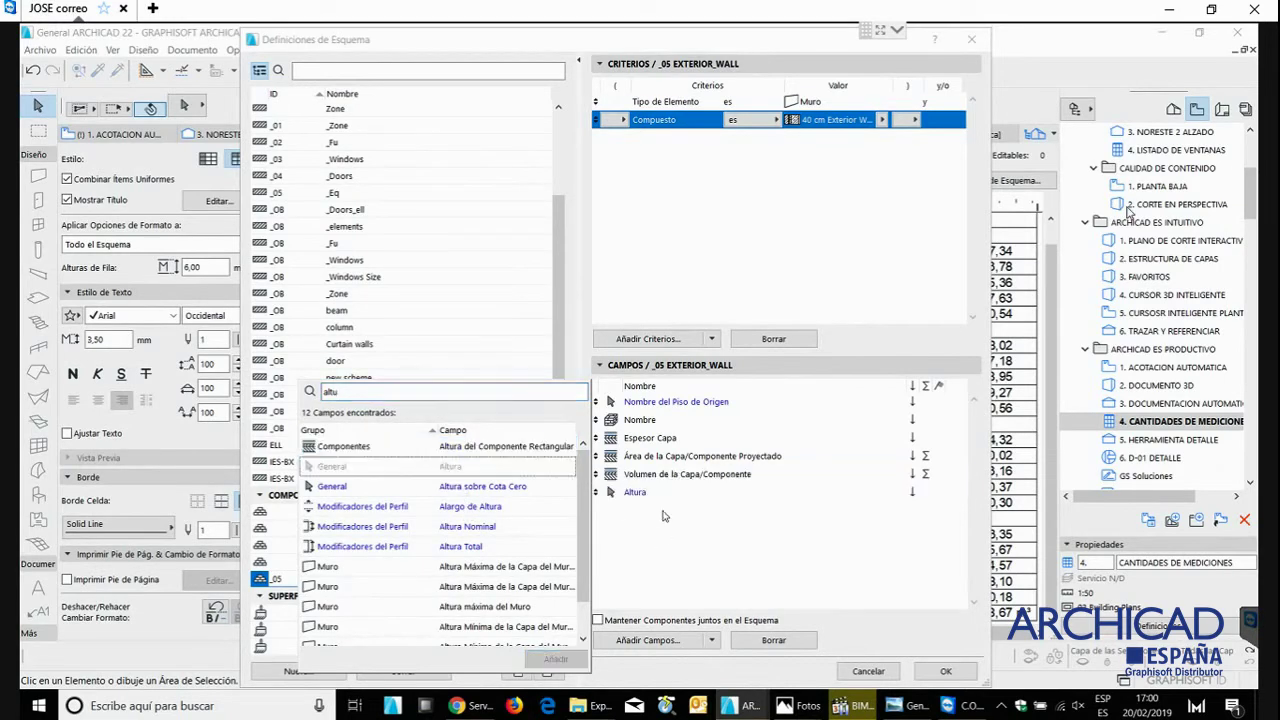
left_click_drag(597, 492, 575, 437)
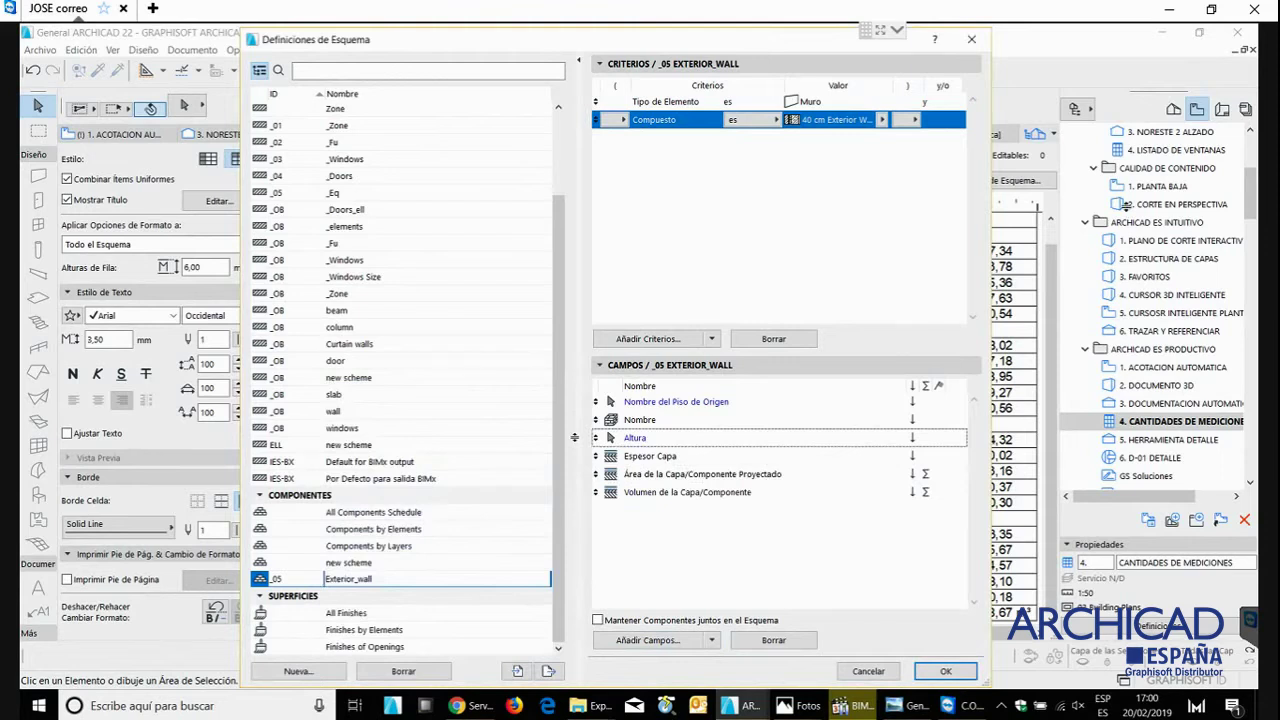
left_click(575, 437)
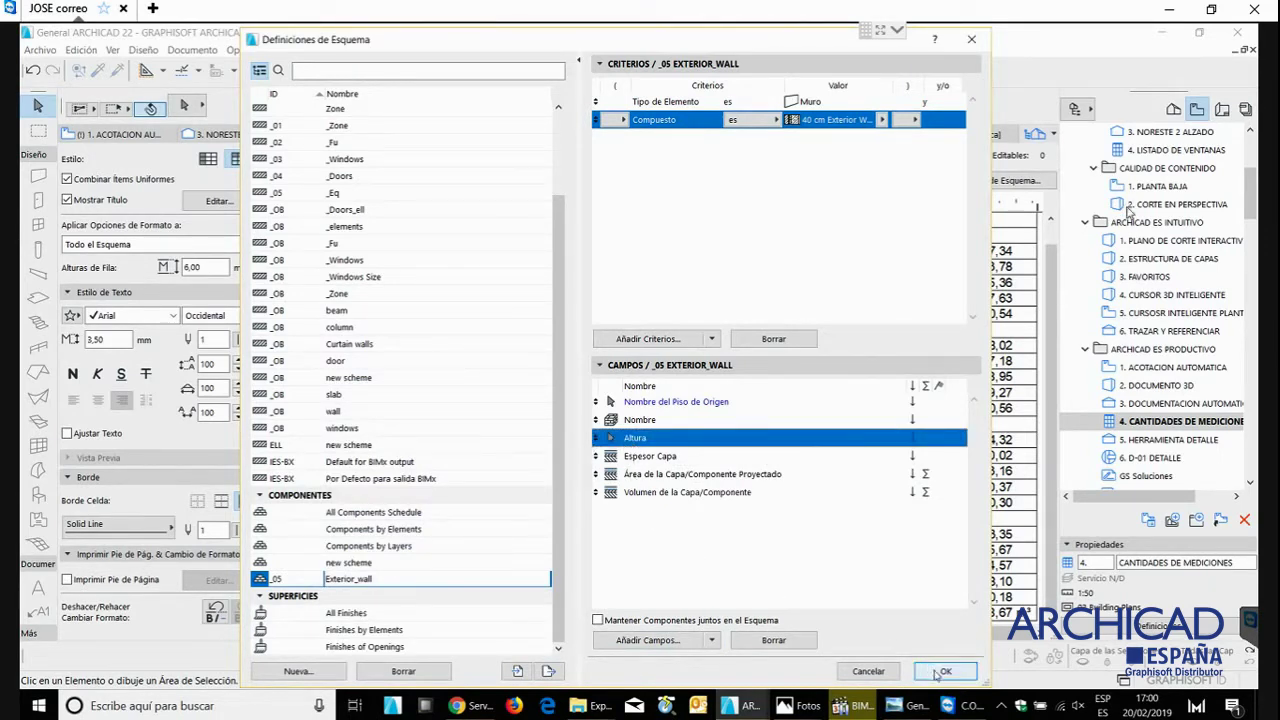
- Examine the fields available for the scheme under General, Material de Construcción, Componentes and Muro
left_click(648, 640)
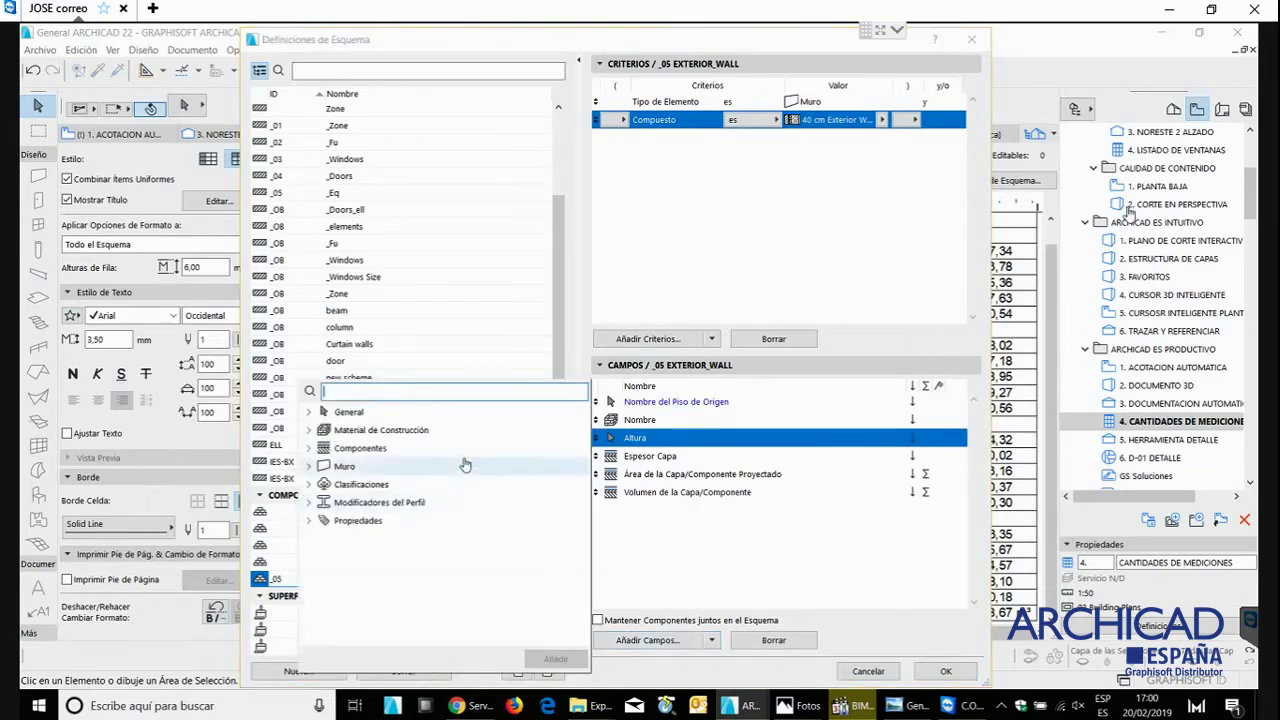
left_click(309, 413)
scroll(433, 390, "down", 5)
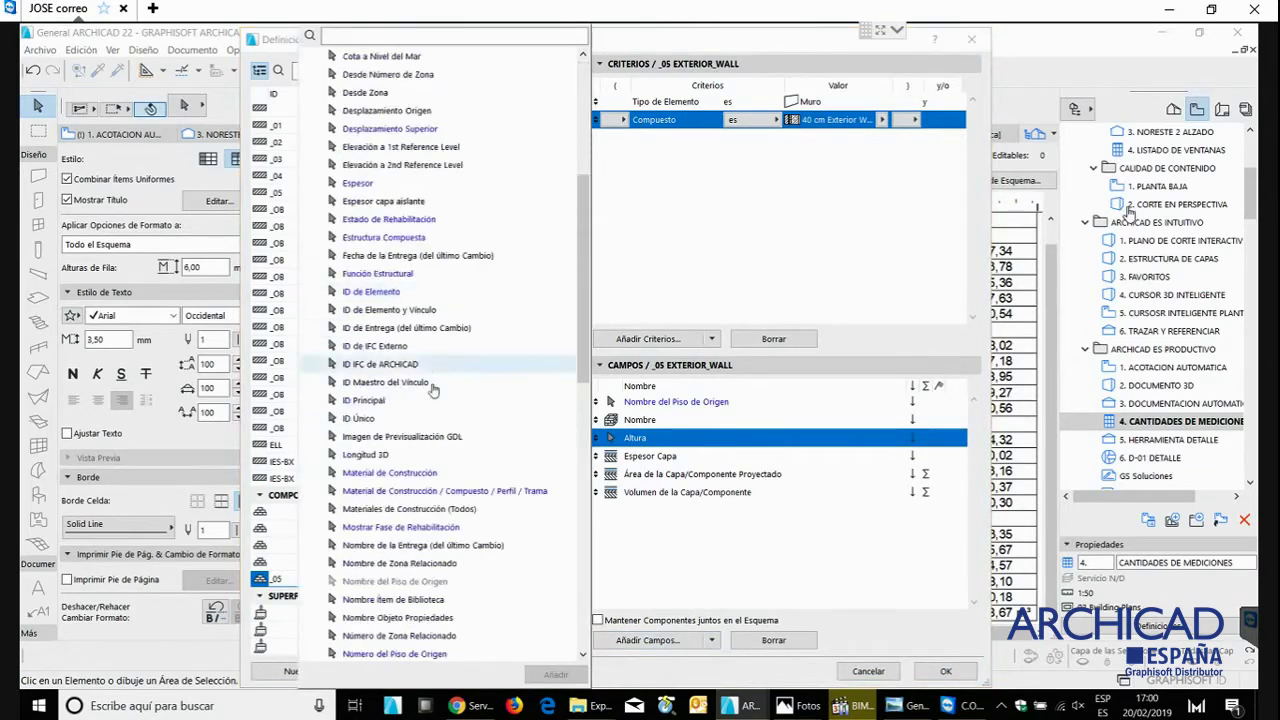
scroll(438, 400, "down", 10)
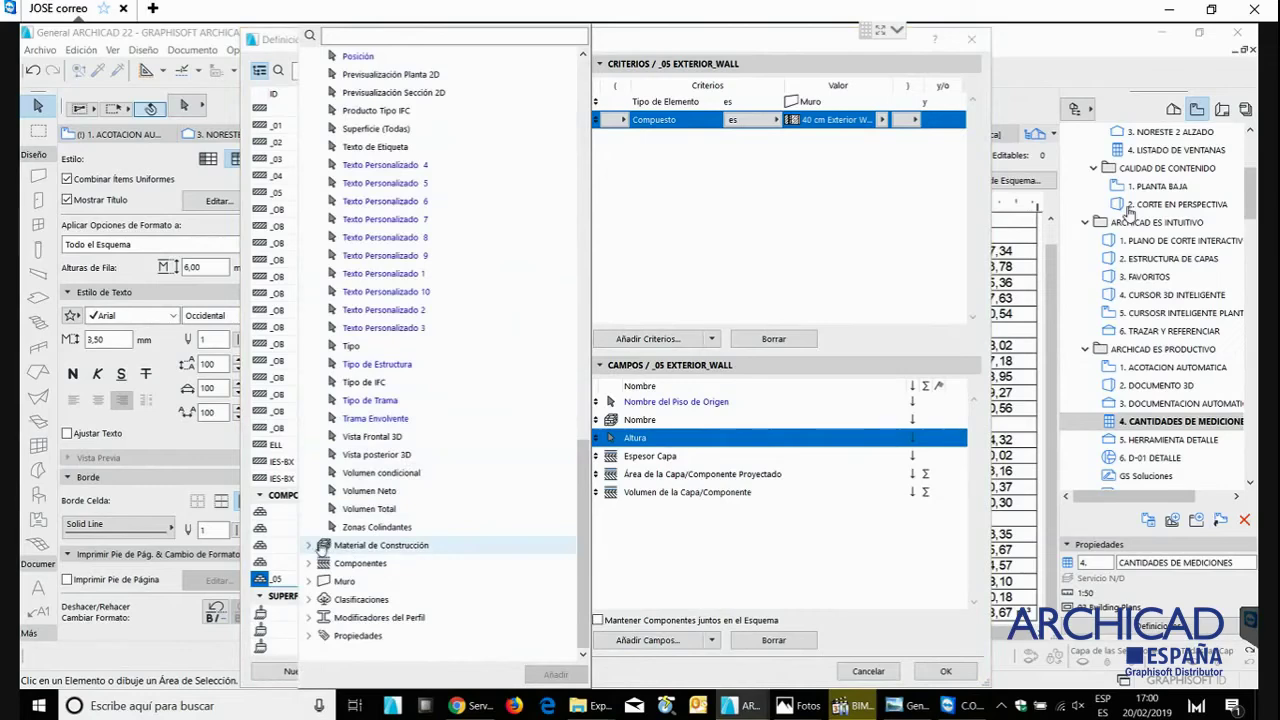
left_click(320, 547)
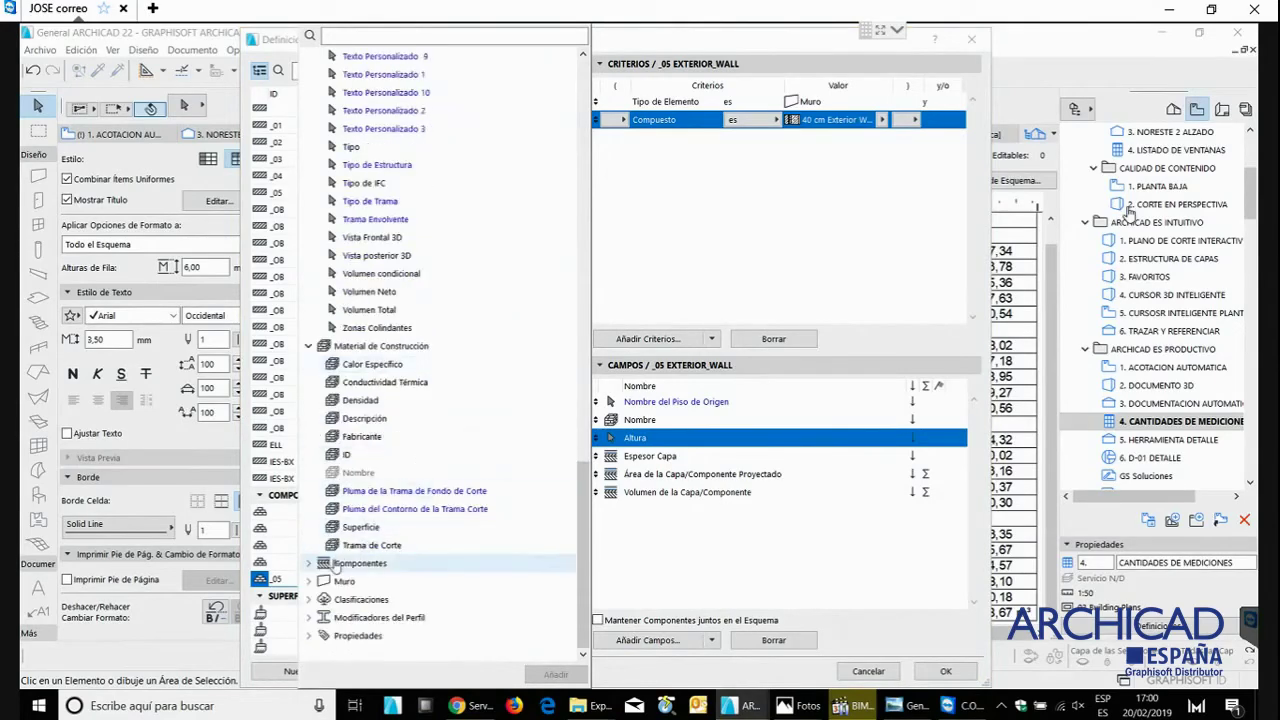
left_click(335, 564)
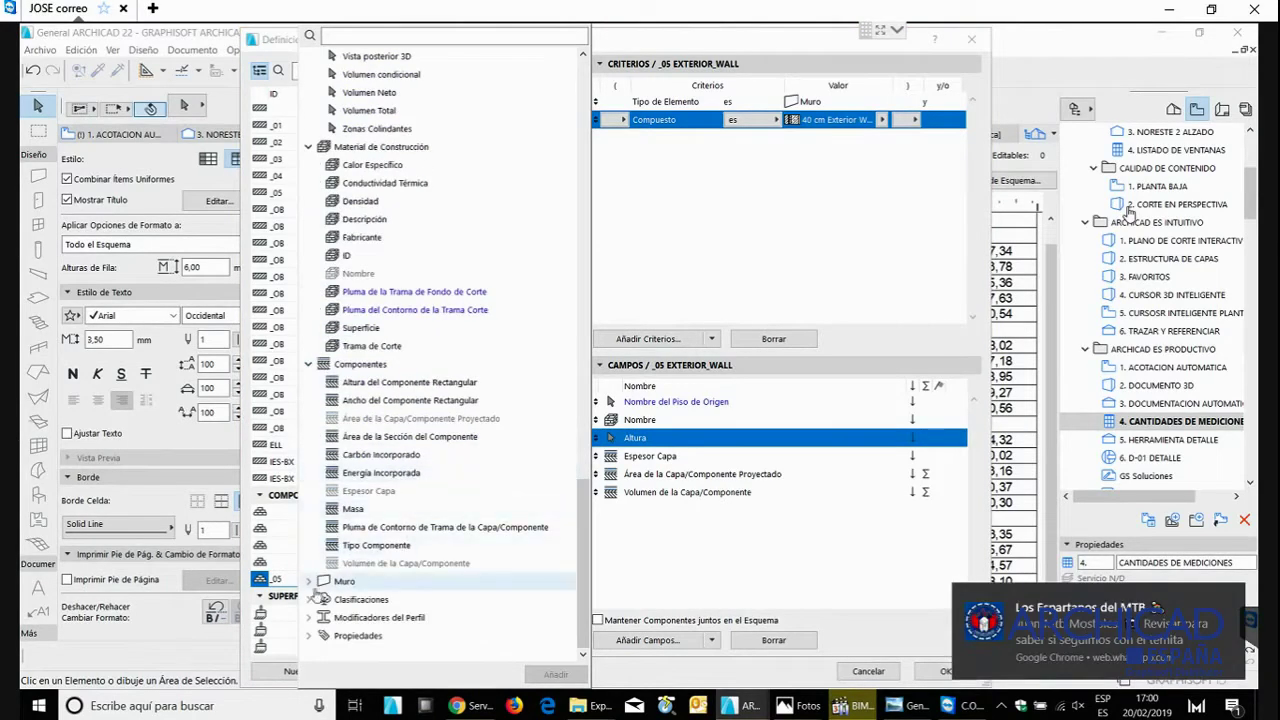
left_click(320, 581)
scroll(443, 493, "down", 3)
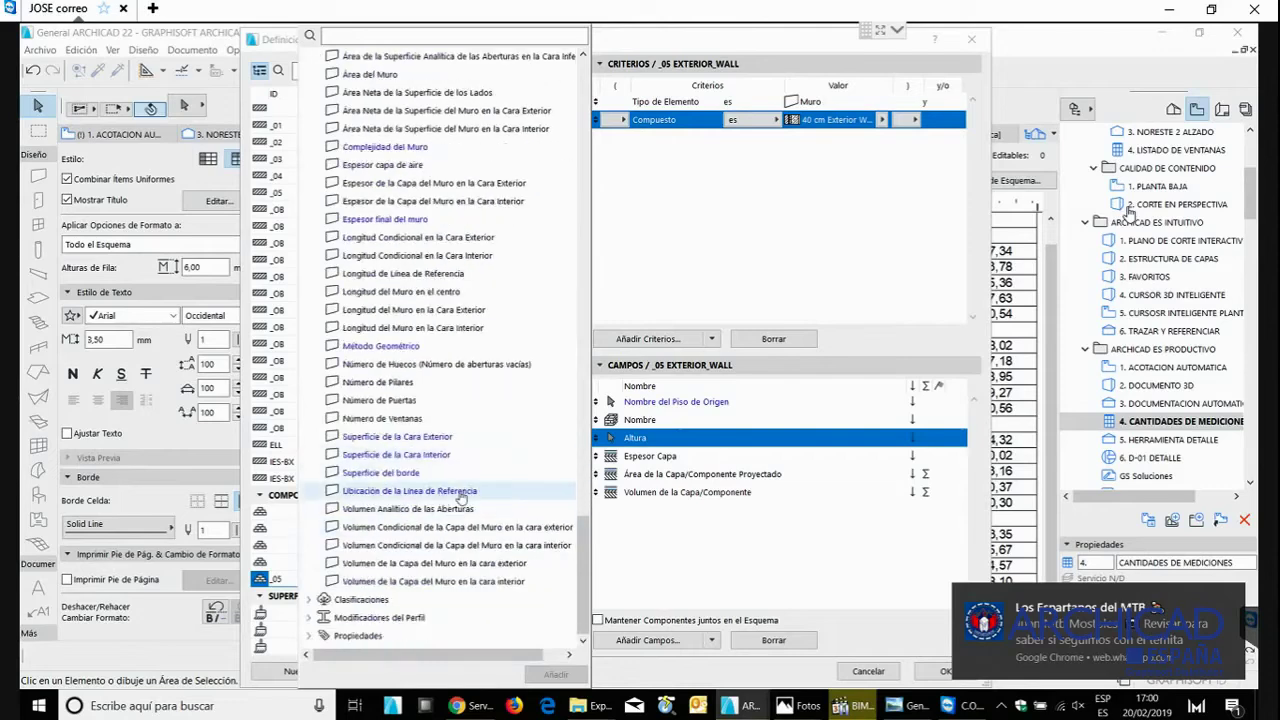
left_click(674, 258)
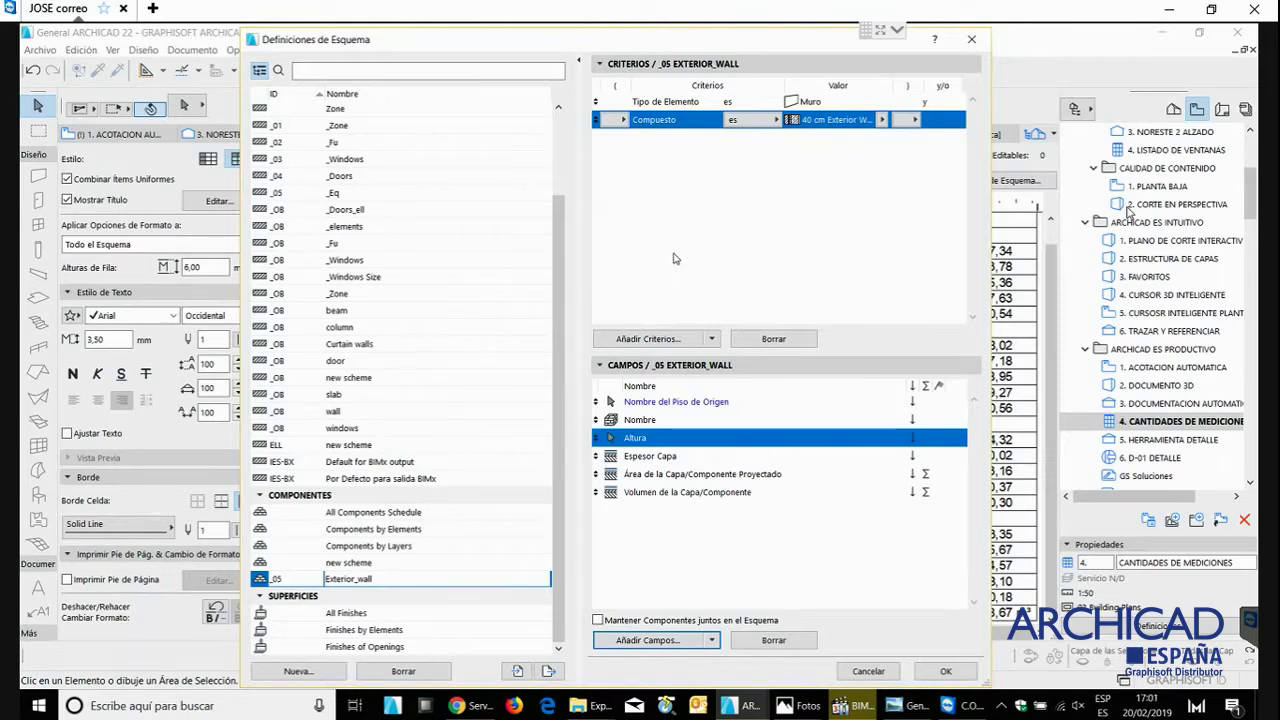
- Apply the Exterior_wall scheme definition with the added Altura field to the schedule
left_click(946, 672)
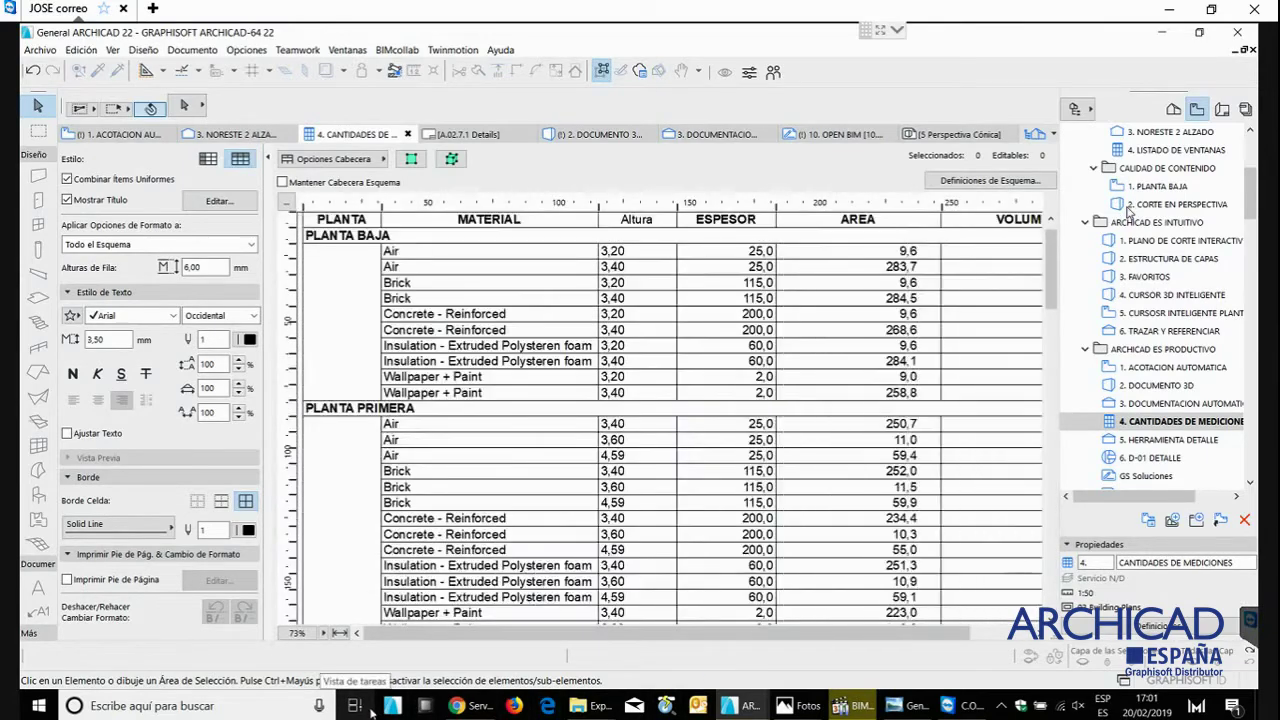
- Check the running applications' memory use in the Windows Task Manager and minimise it
right_click(372, 712)
left_click(443, 630)
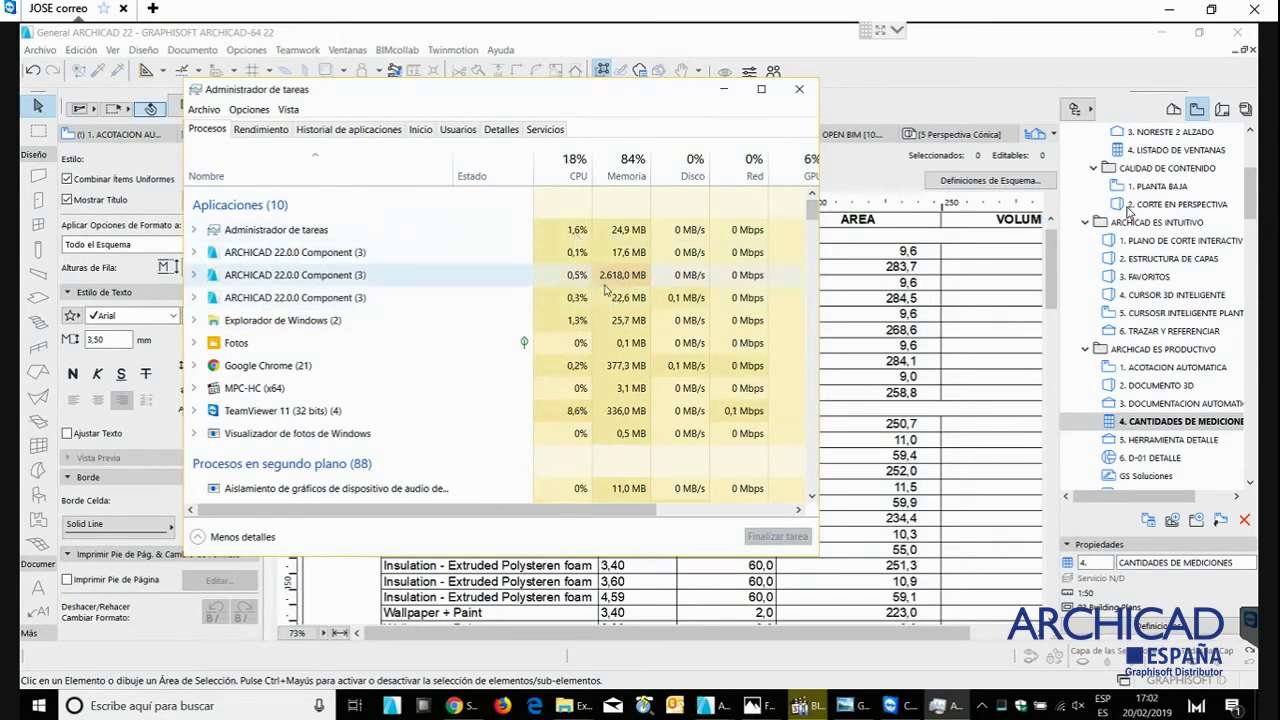
left_click(724, 92)
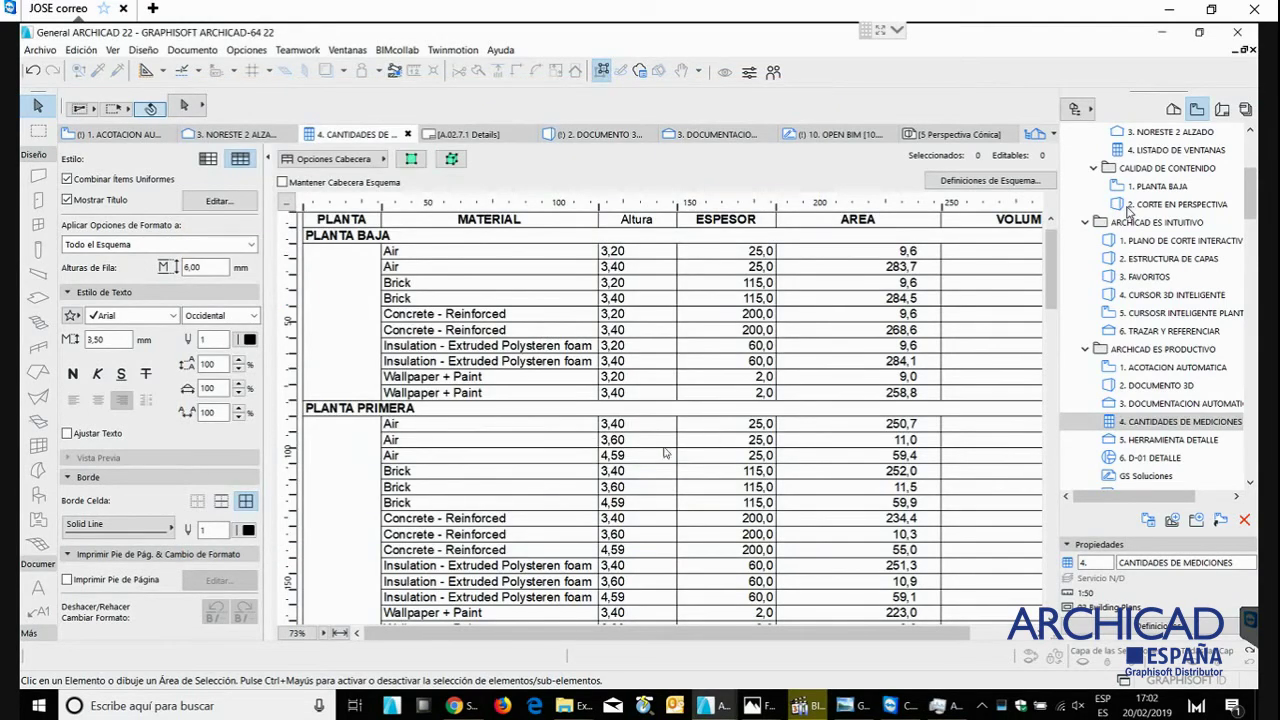
- Fit the schedule to the window width and examine the height rows of each wall material on every storey
left_click(340, 633)
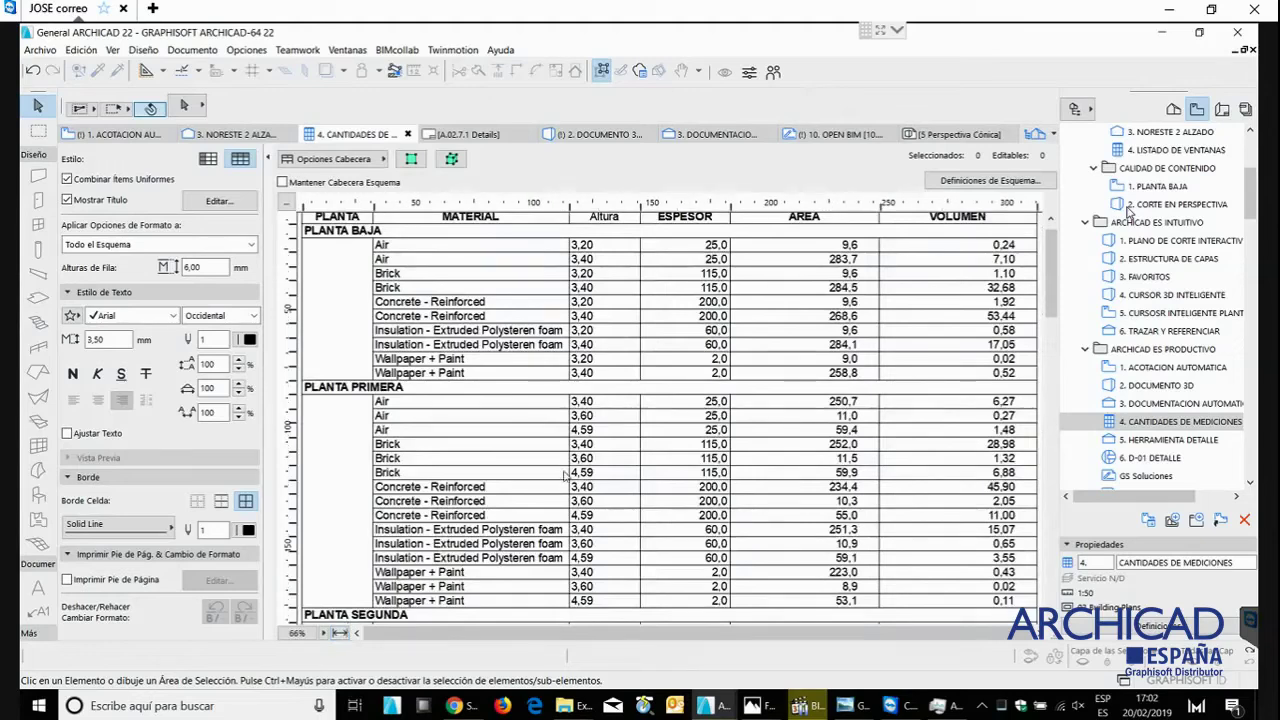
scroll(551, 445, "down", 5)
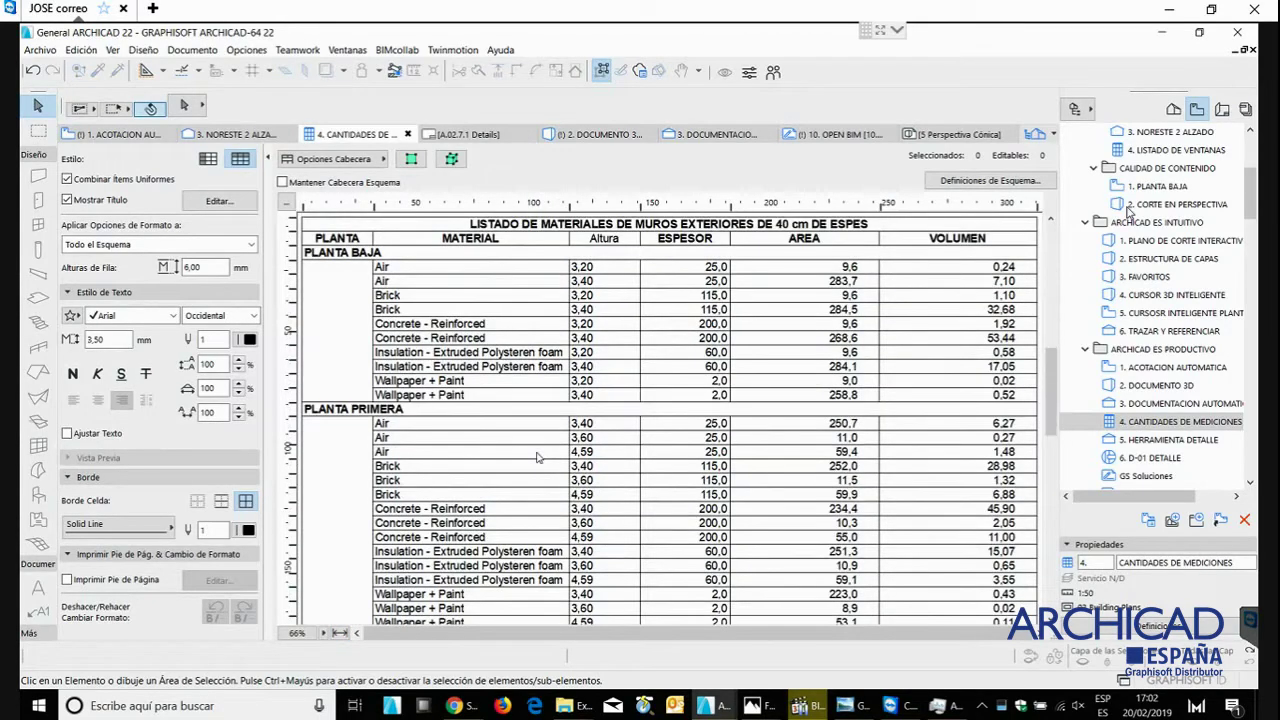
scroll(555, 440, "down", 4)
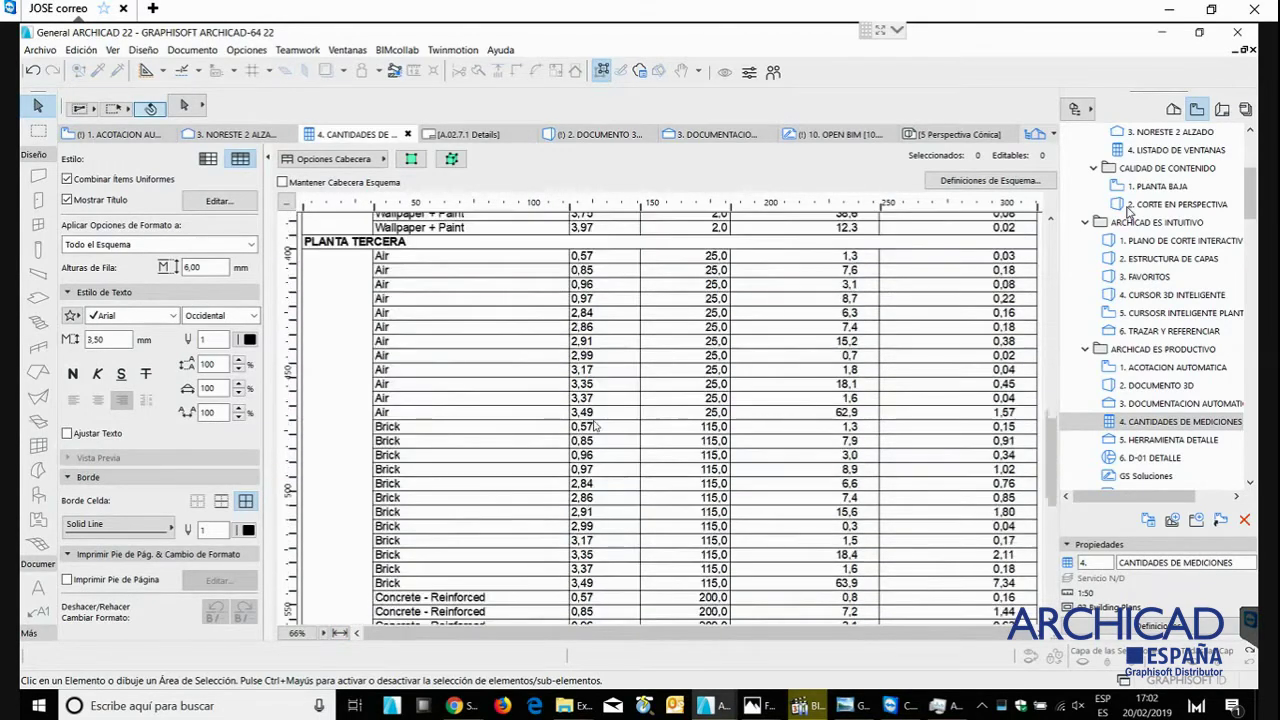
scroll(600, 365, "up", 3)
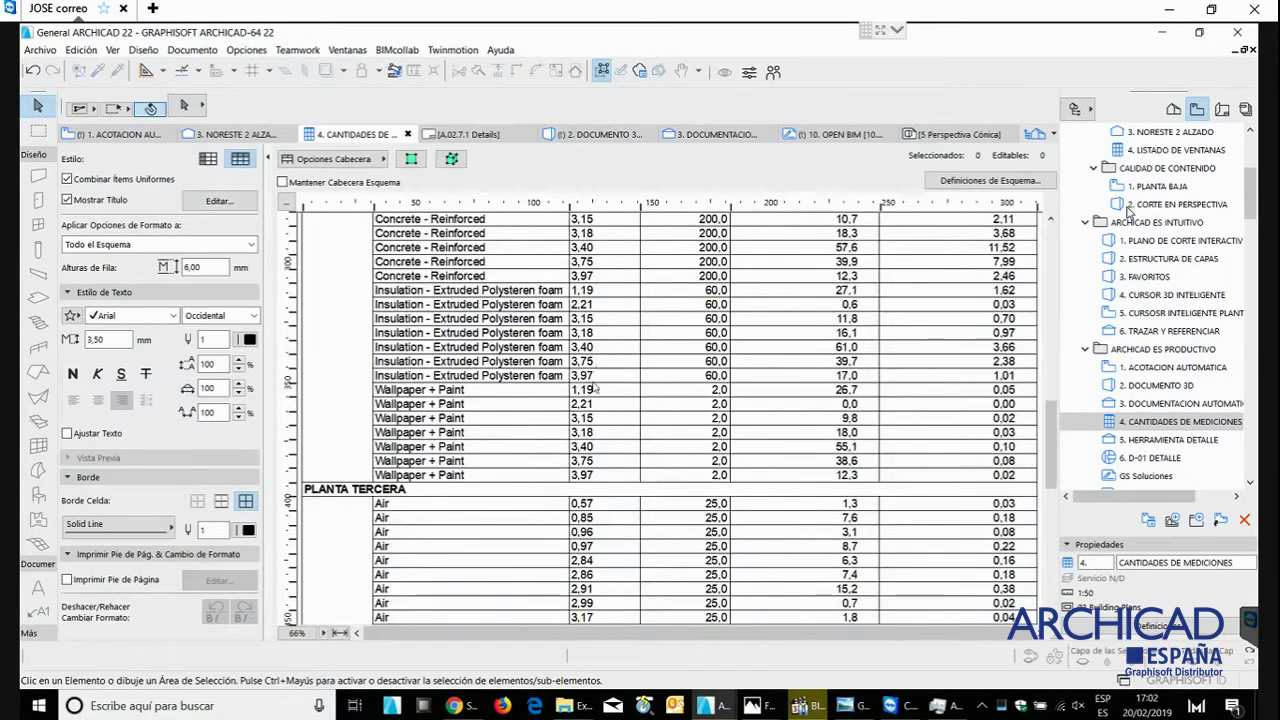
scroll(592, 420, "down", 3)
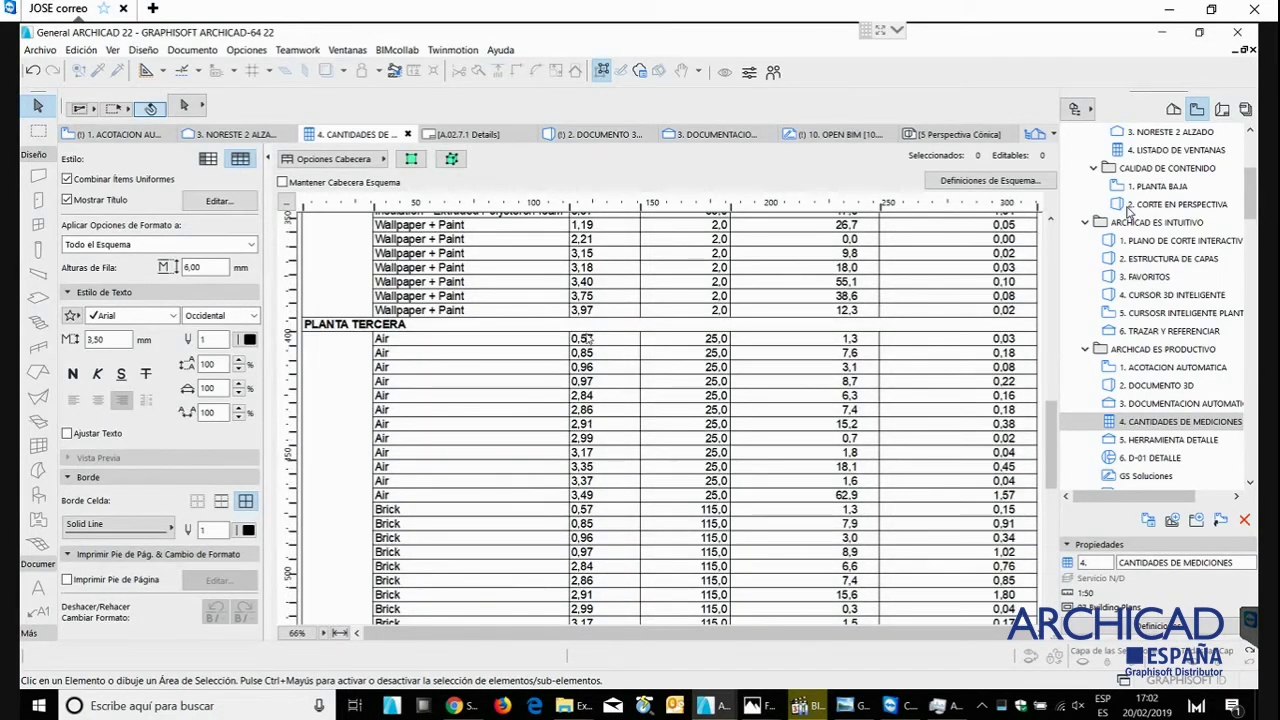
scroll(590, 385, "down", 6)
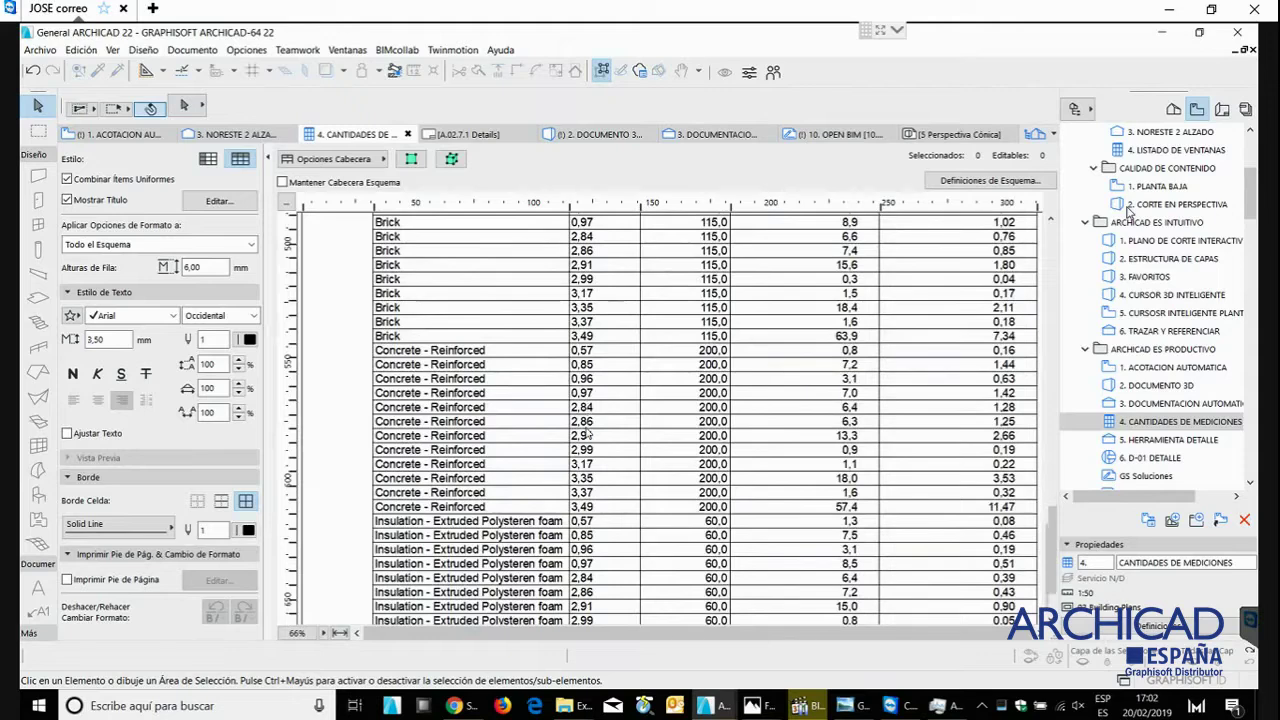
scroll(589, 434, "down", 5)
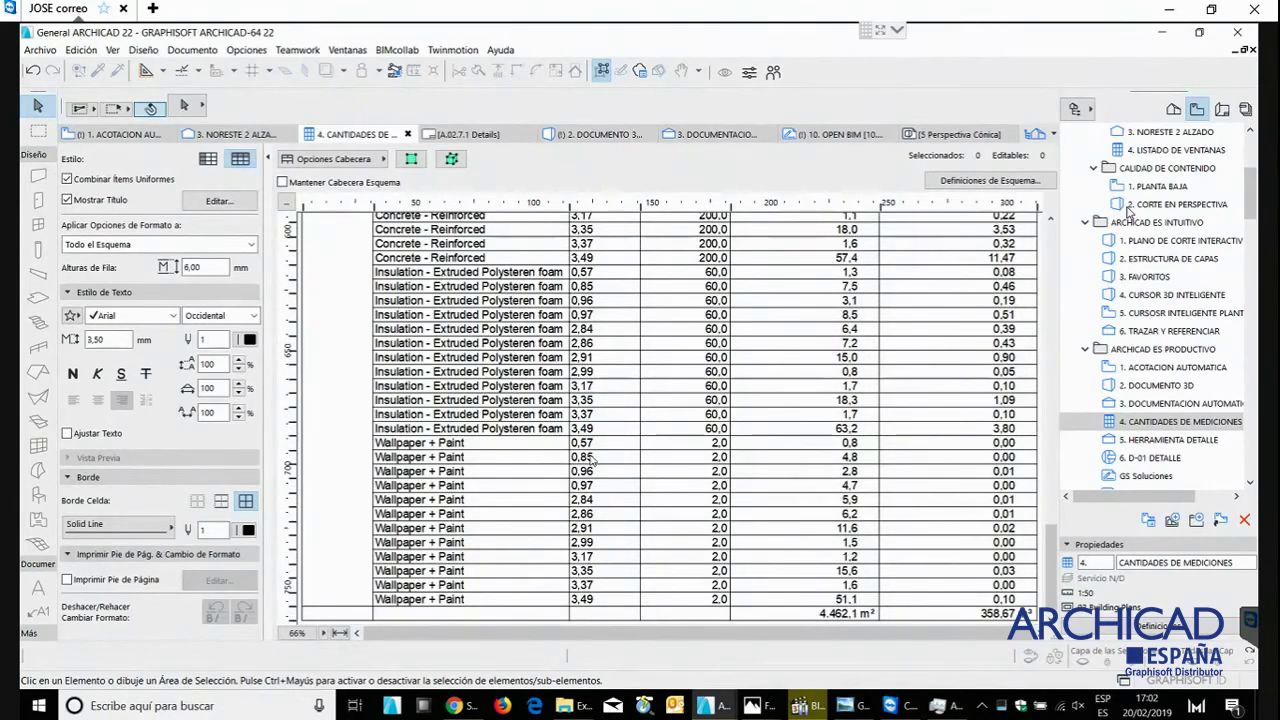
scroll(593, 426, "up", 4)
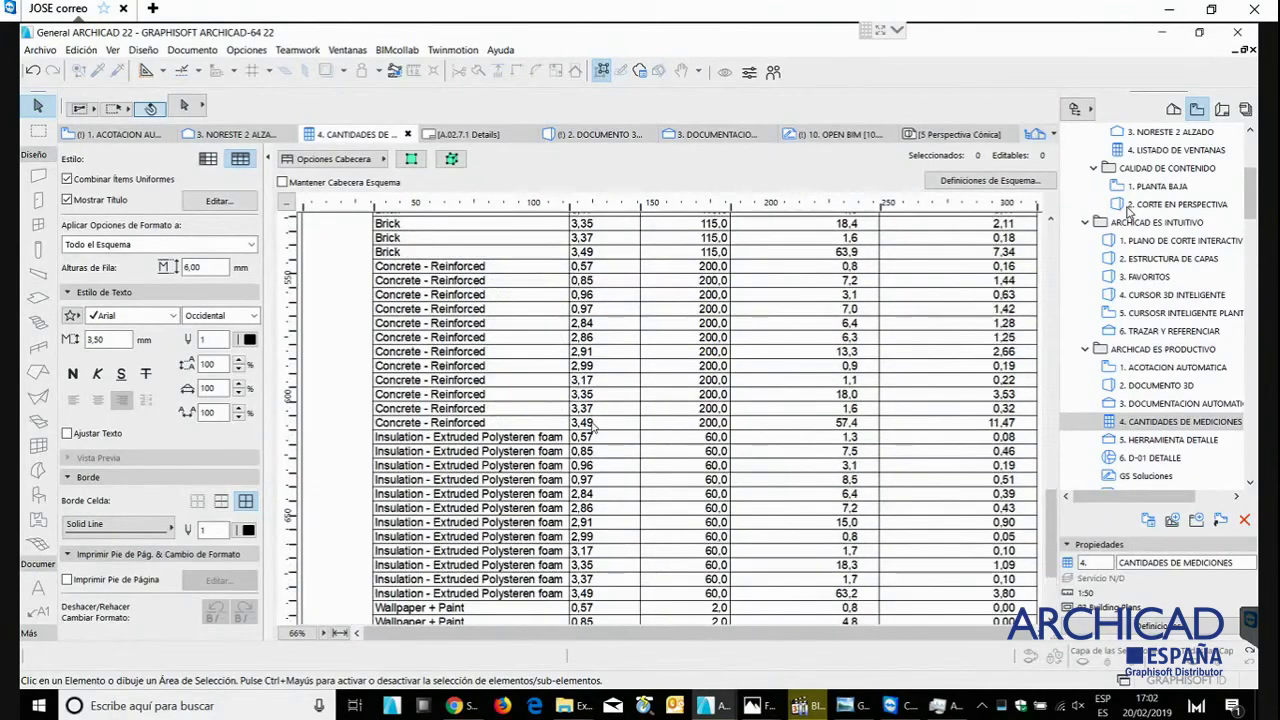
- Open the 5. HERRAMIENTA DETALLE section and frame the facade around and below the D-01 detail marker
double_click(1165, 440)
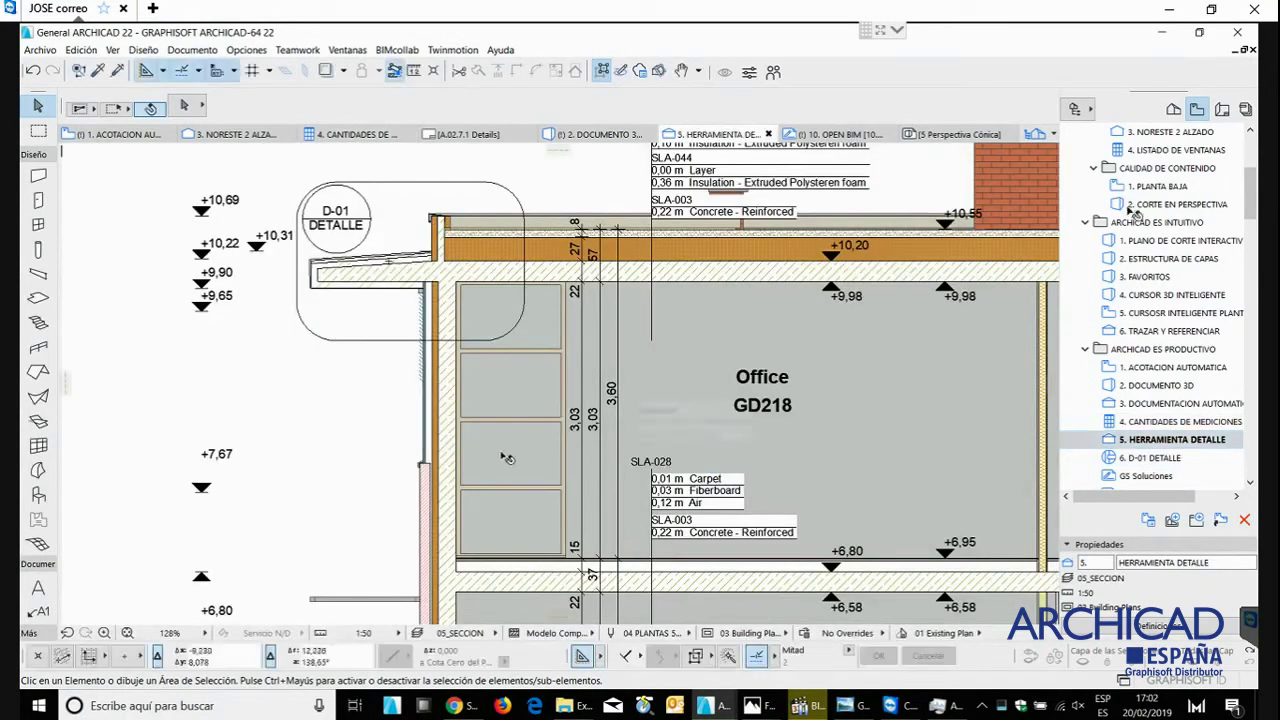
scroll(396, 458, "down", 3)
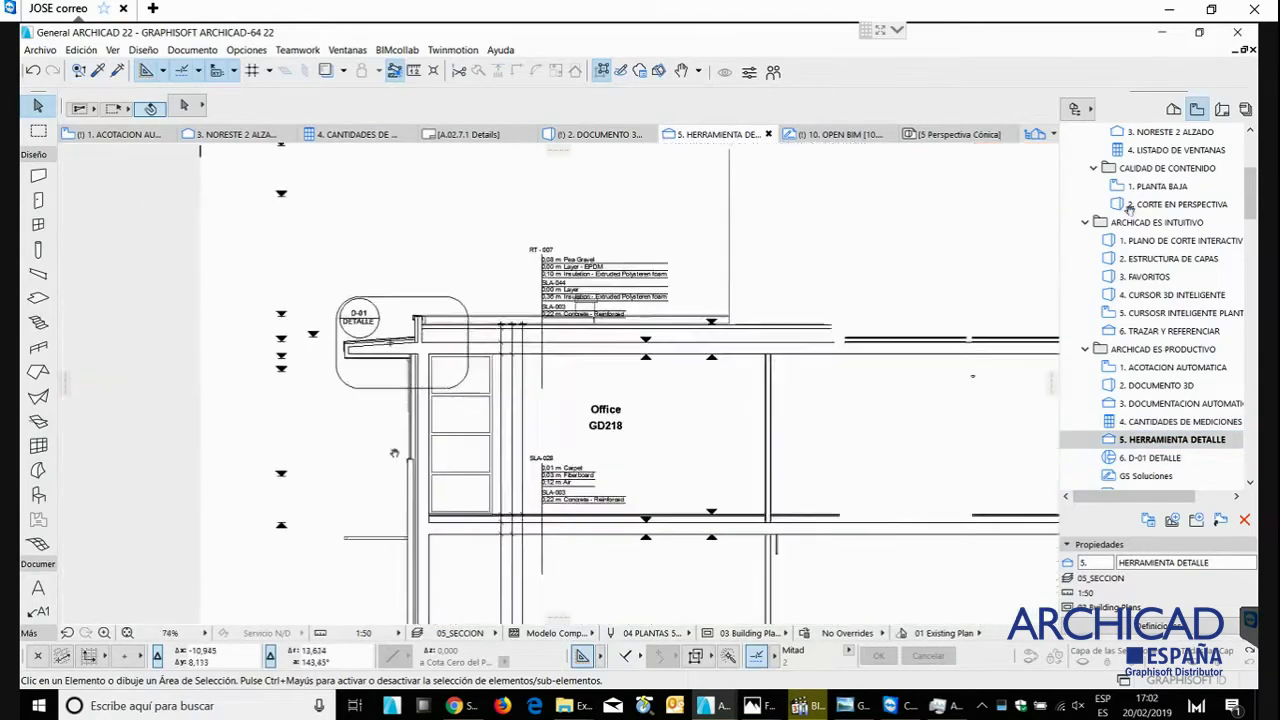
scroll(44, 601, "down", 3)
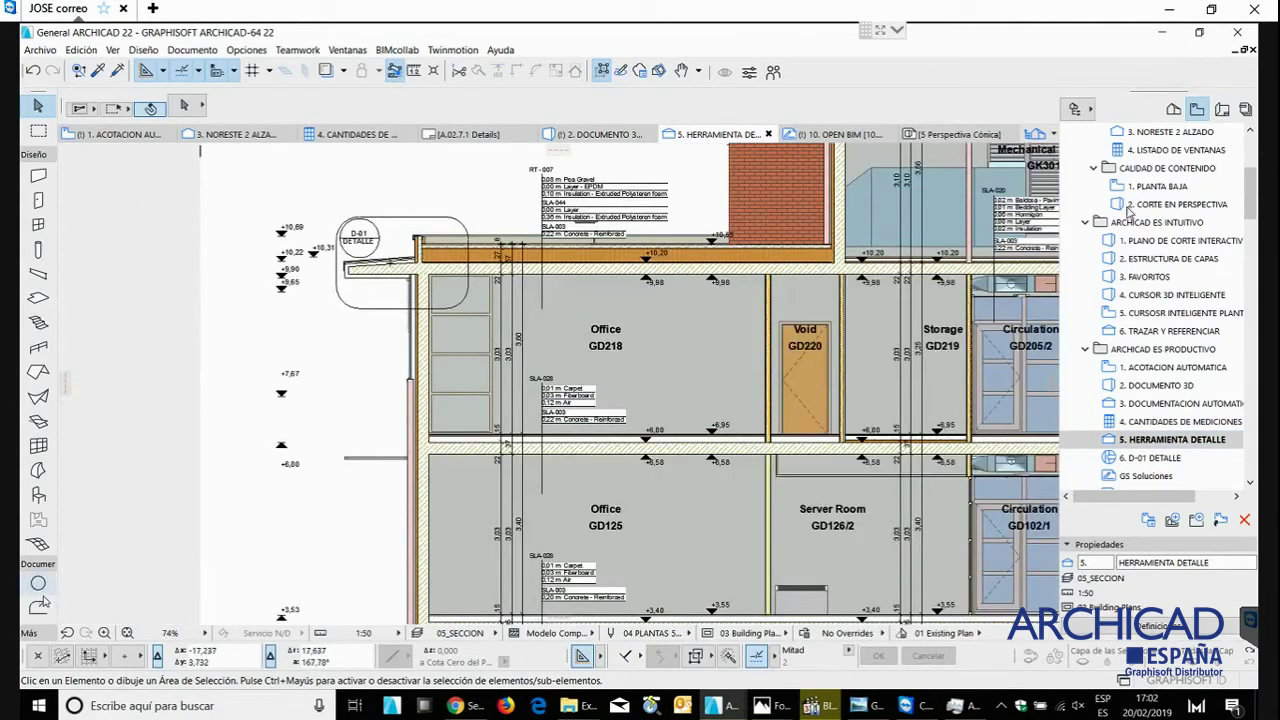
scroll(38, 598, "down", 3)
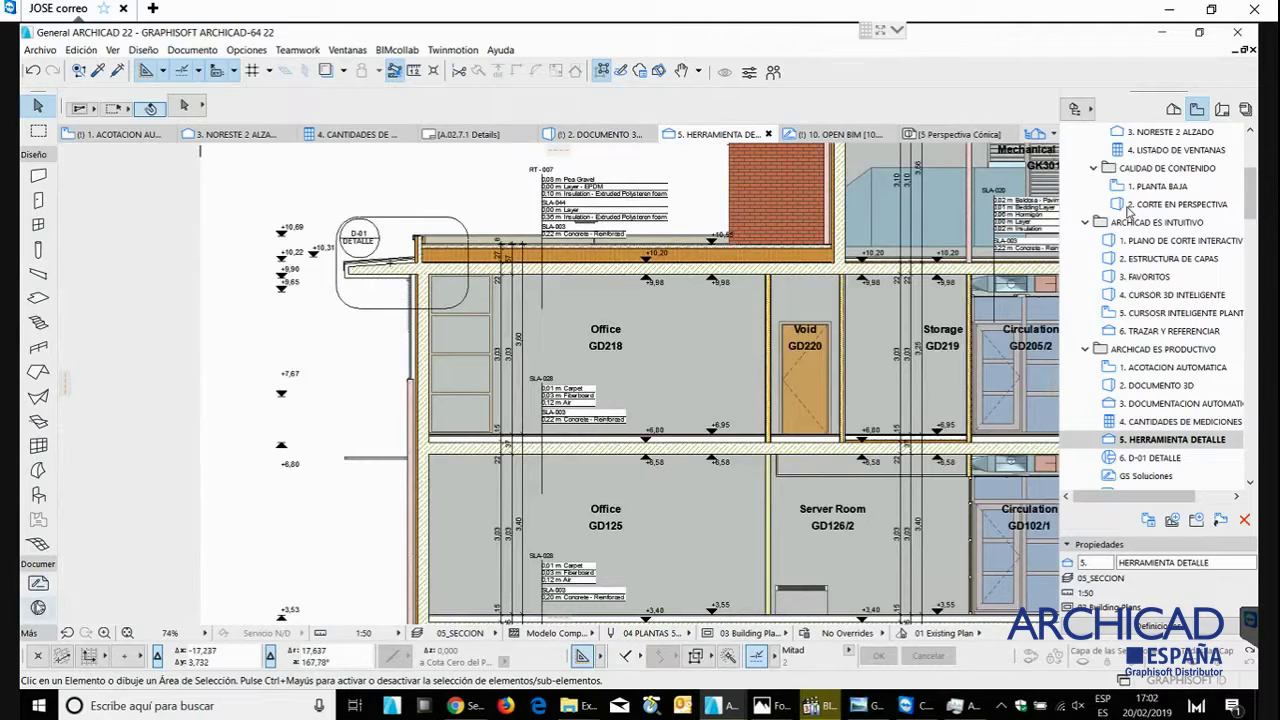
- Create a rectangular detail about 2.75 by 1.54 m around the facade and slab junction near level +6,80, with its marker above
left_click(38, 607)
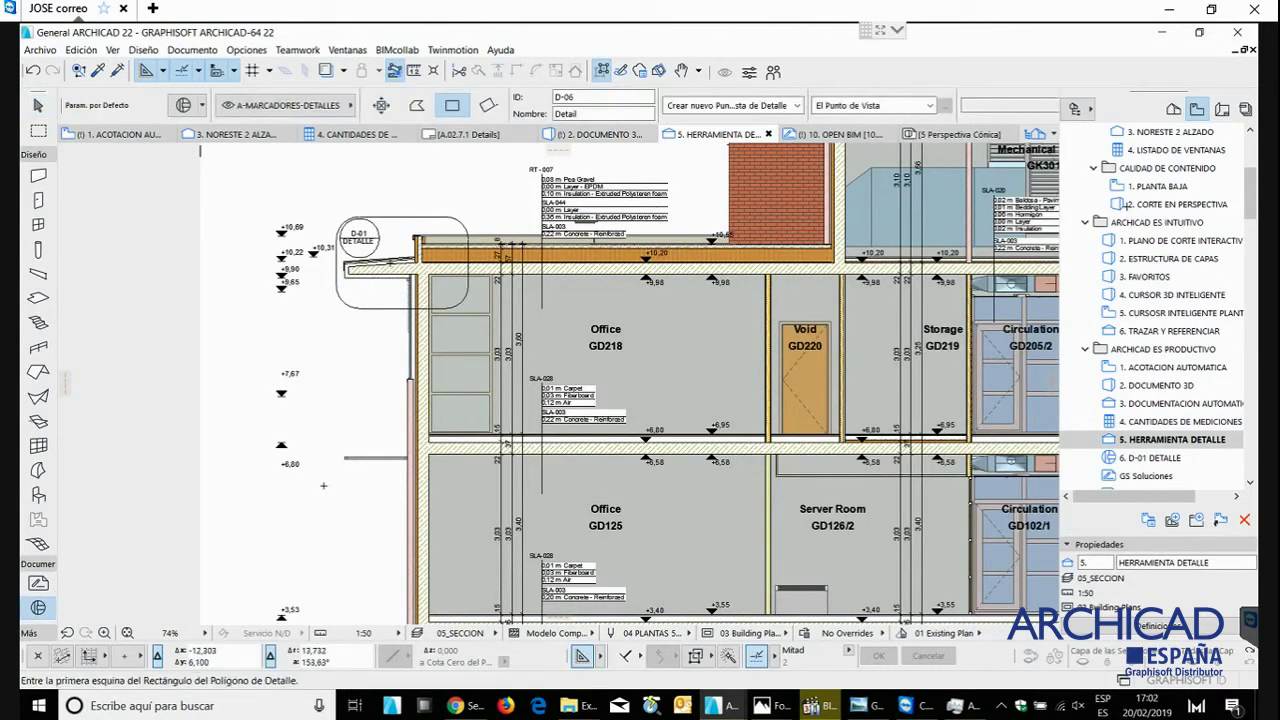
left_click(323, 486)
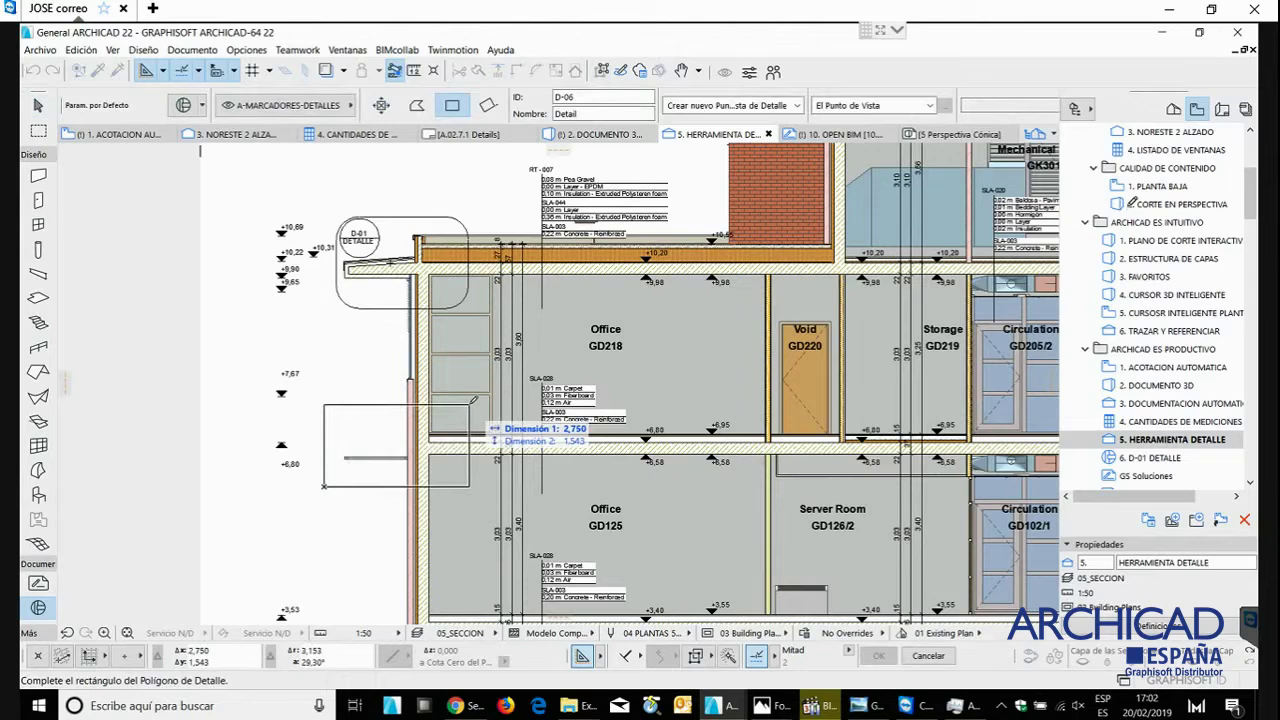
left_click(470, 403)
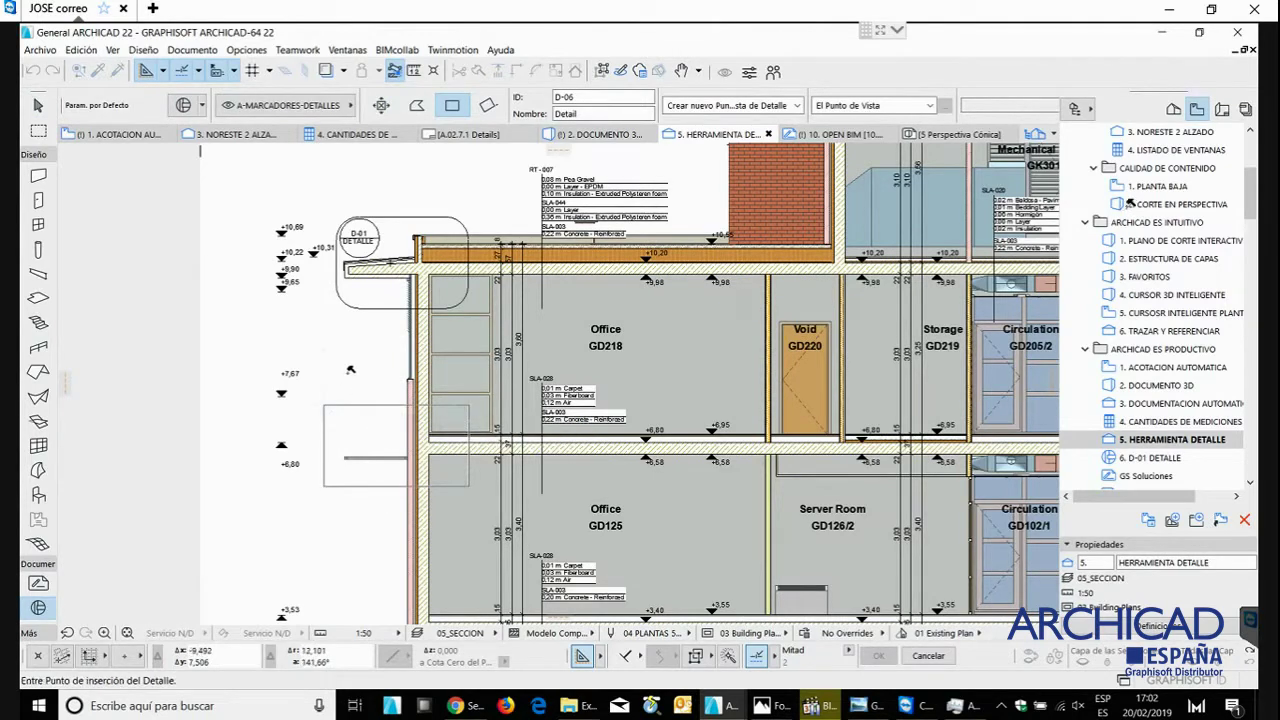
left_click(378, 374)
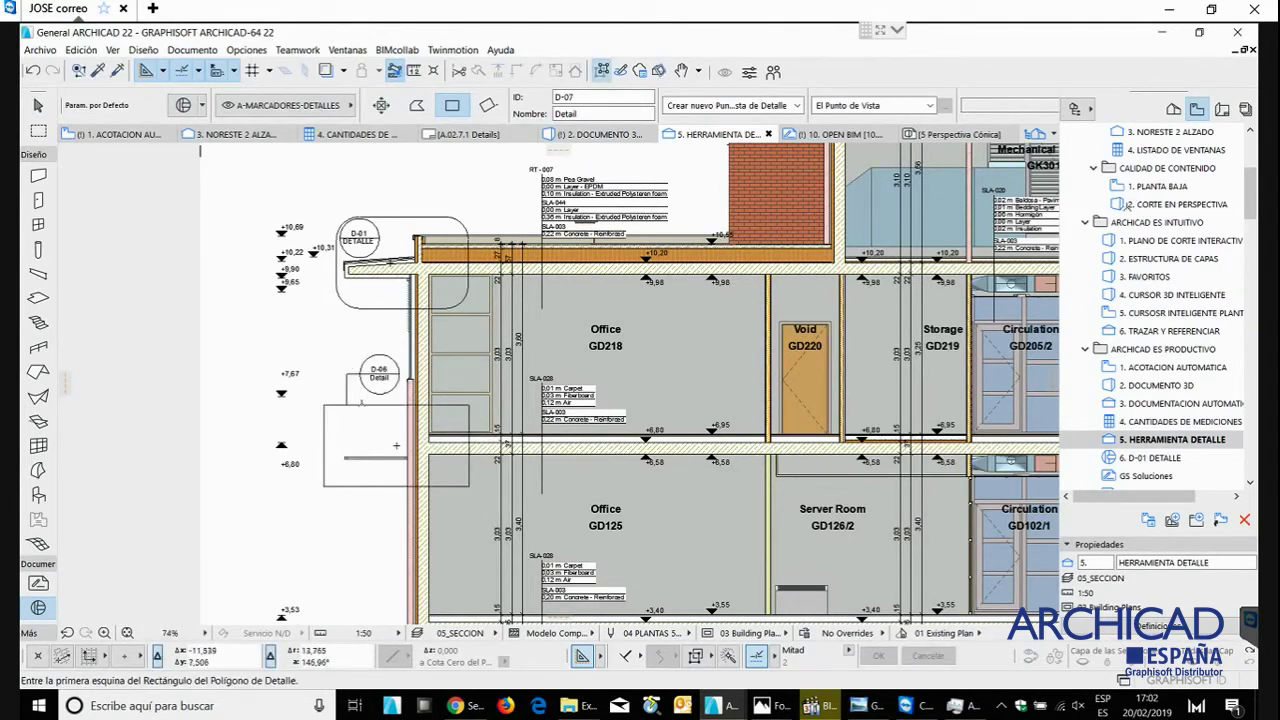
- Open the D-06 detail drawing with the current view settings and examine the wall and slab junction
right_click(364, 408)
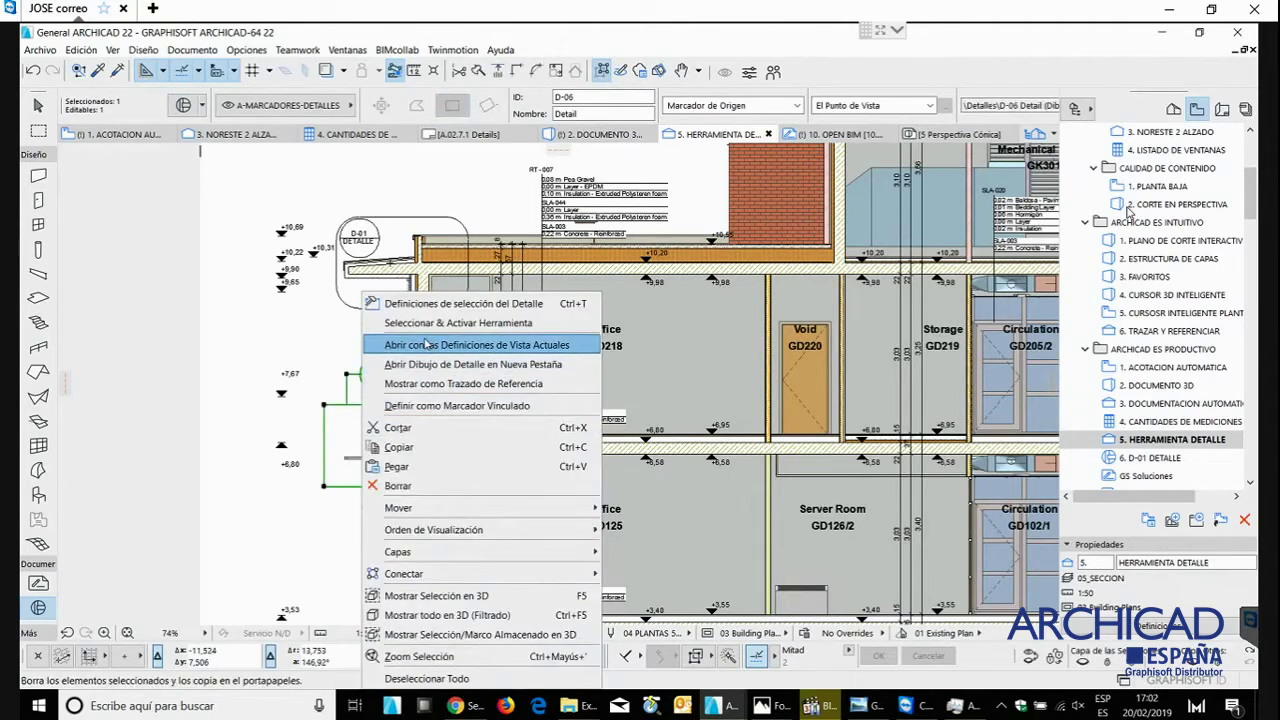
left_click(427, 344)
scroll(597, 374, "up", 2)
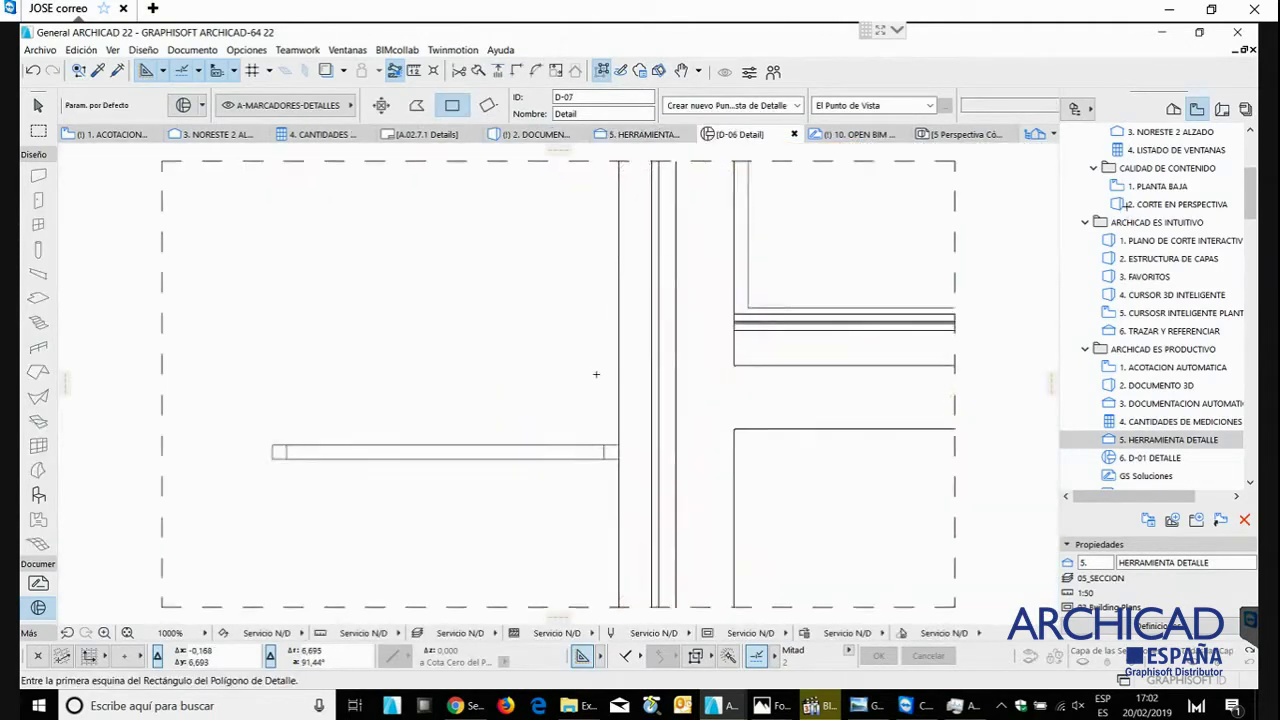
scroll(595, 373, "down", 3)
middle_click_drag(563, 366, 440, 322)
scroll(524, 357, "down", 1)
scroll(550, 400, "down", 2)
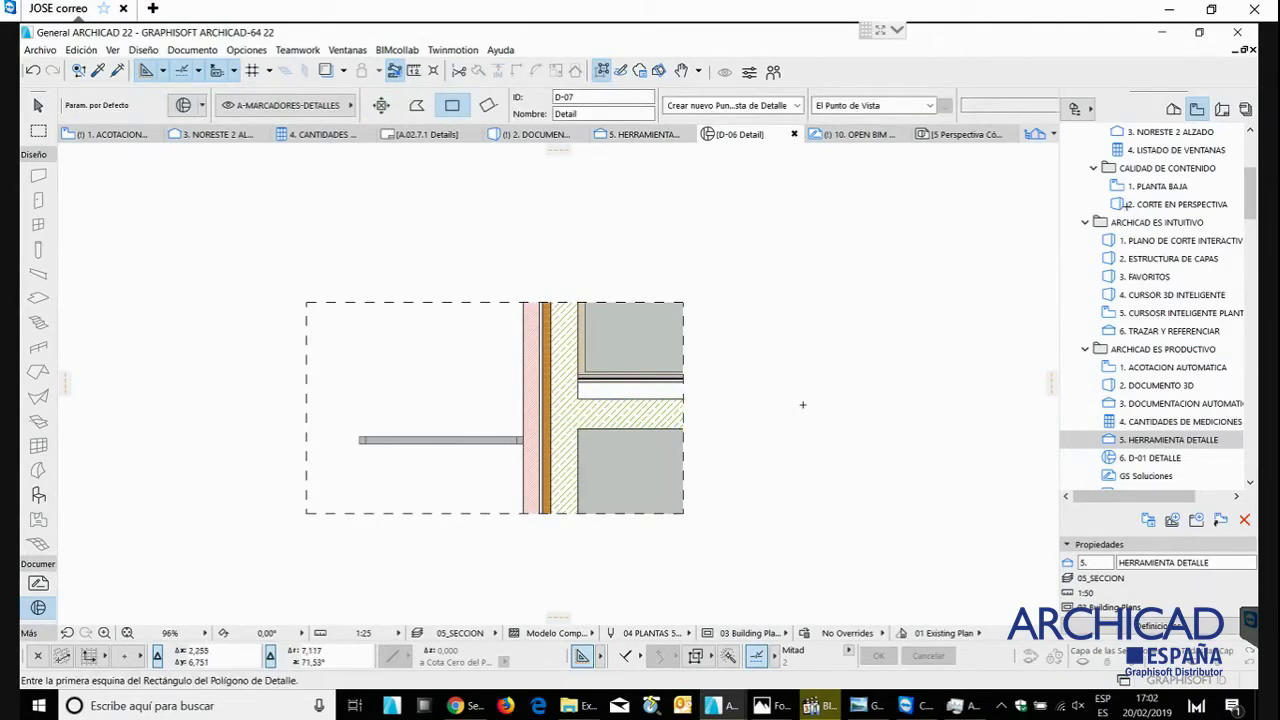
- Delete the slab's concrete fill in the D-06 detail and curve the upper part of the wall's outer line outward into an arc
left_click(634, 415)
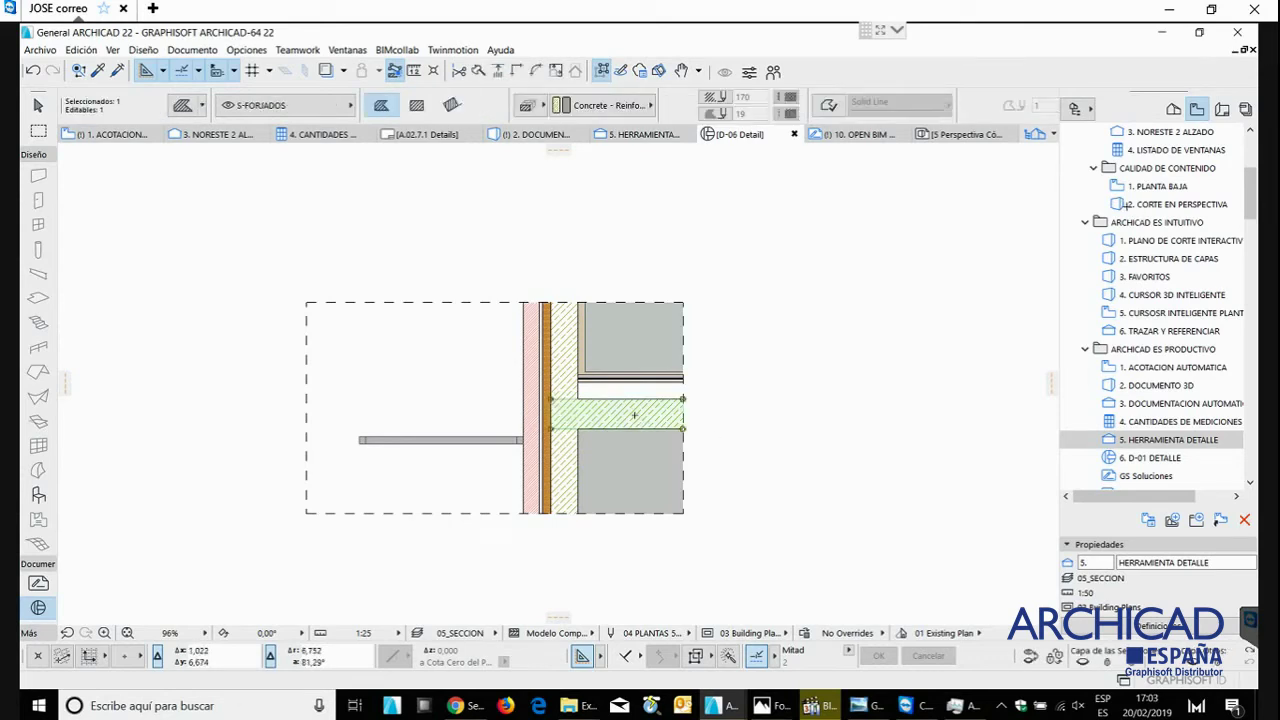
key("Escape")
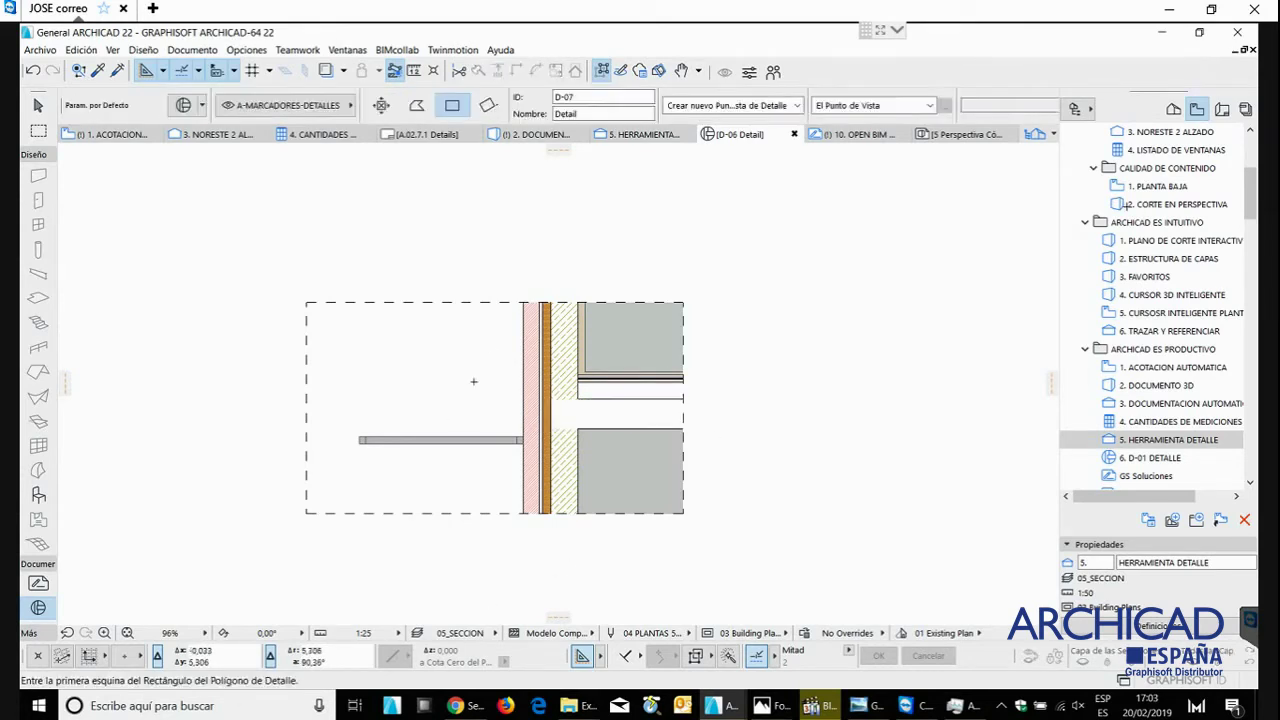
left_click(523, 331, "shift")
left_click(523, 331)
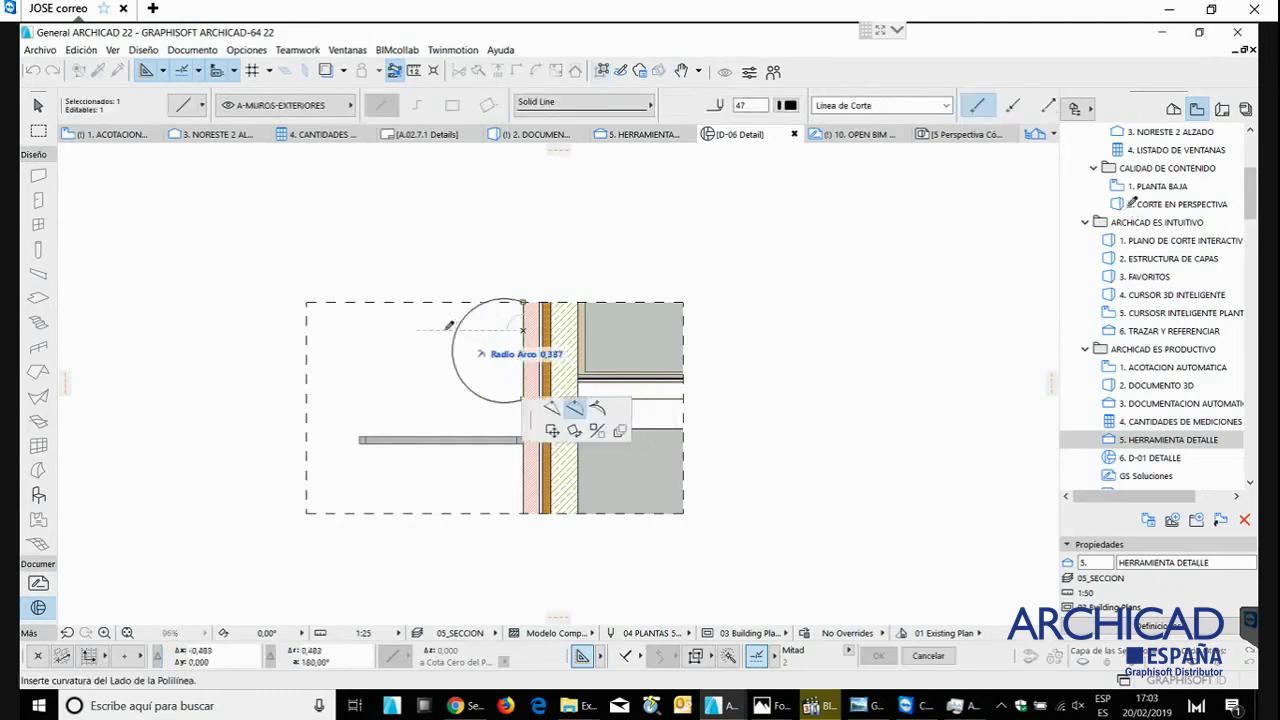
left_click(468, 333)
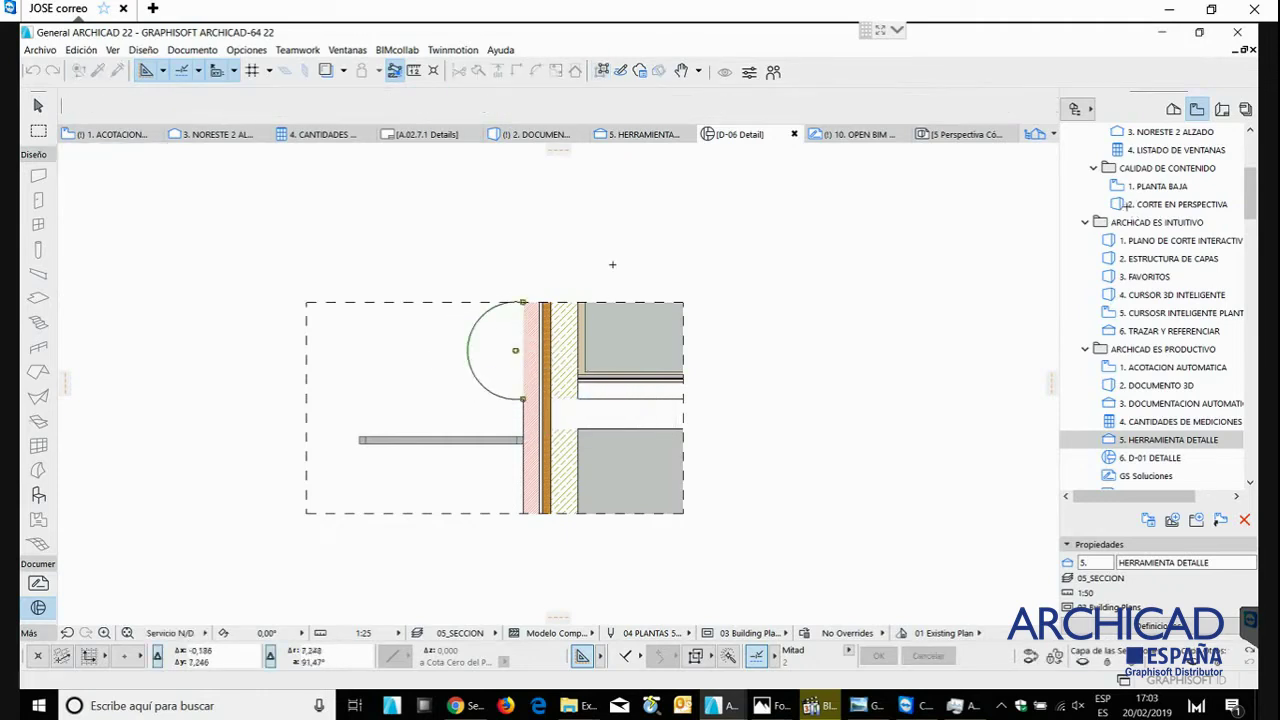
key("Escape")
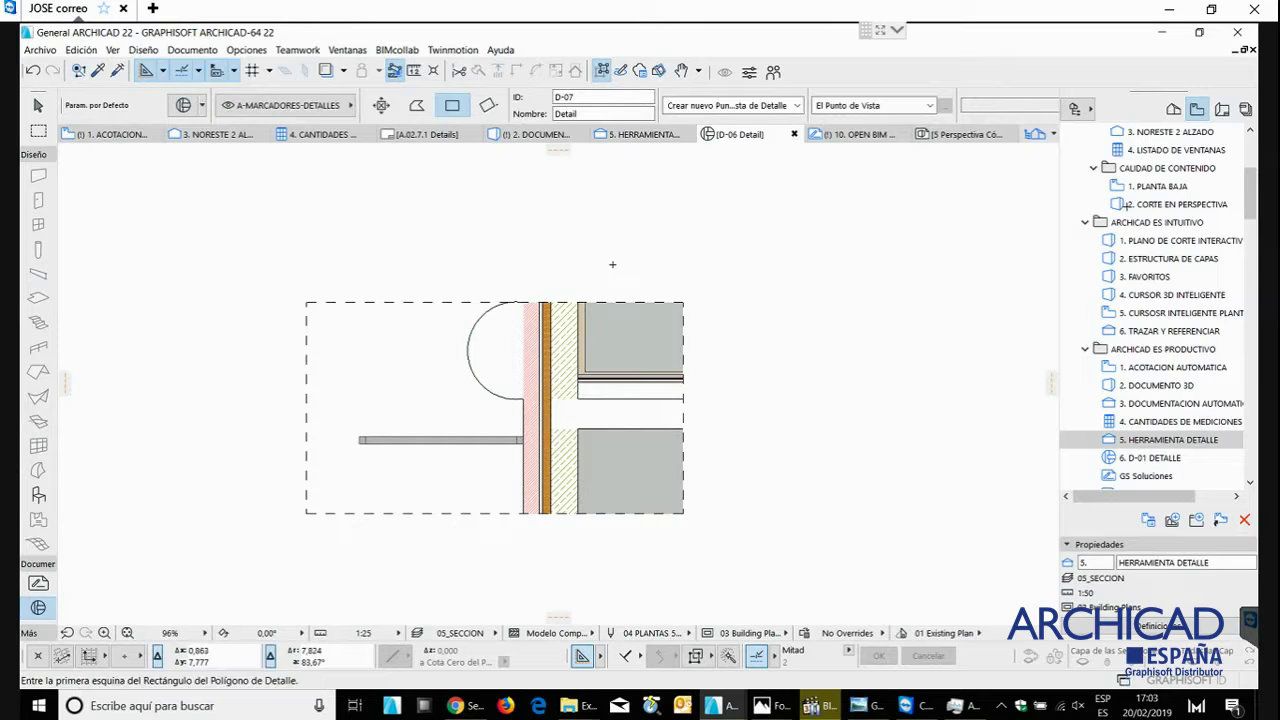
- Rebuild the D-06 detail from its source view
right_click(587, 259)
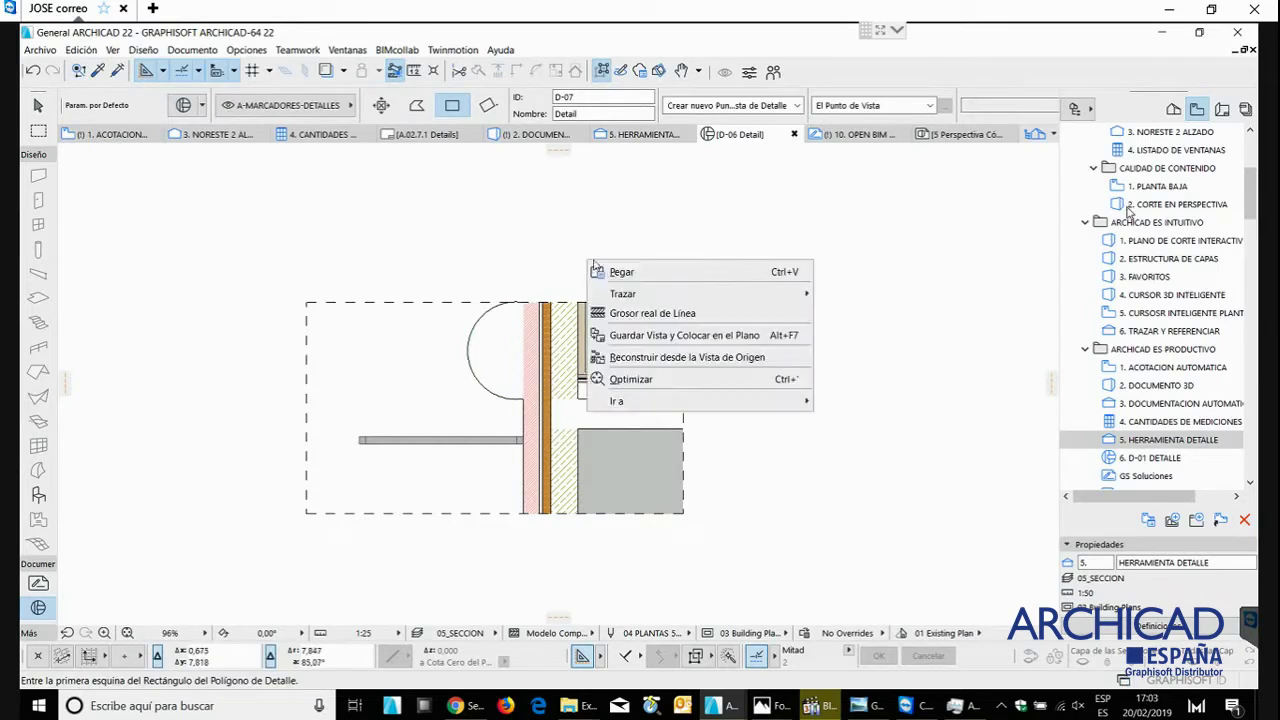
left_click(640, 357)
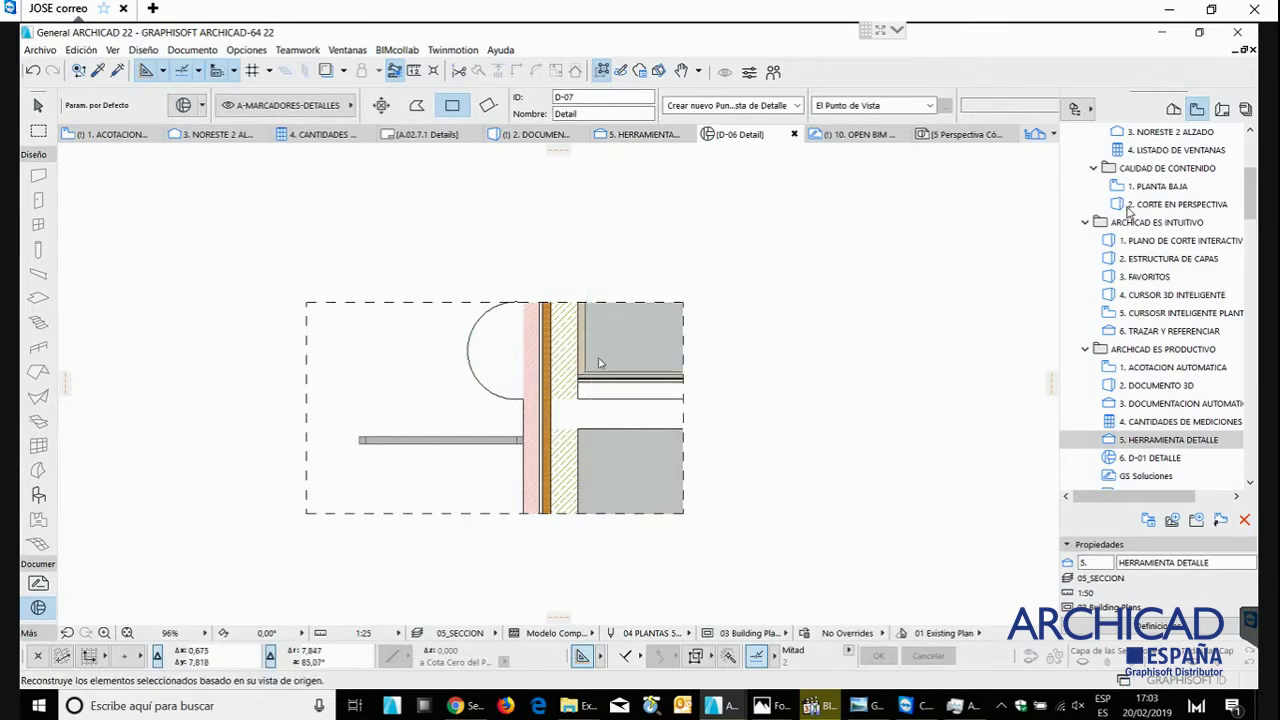
scroll(595, 361, "down", 3)
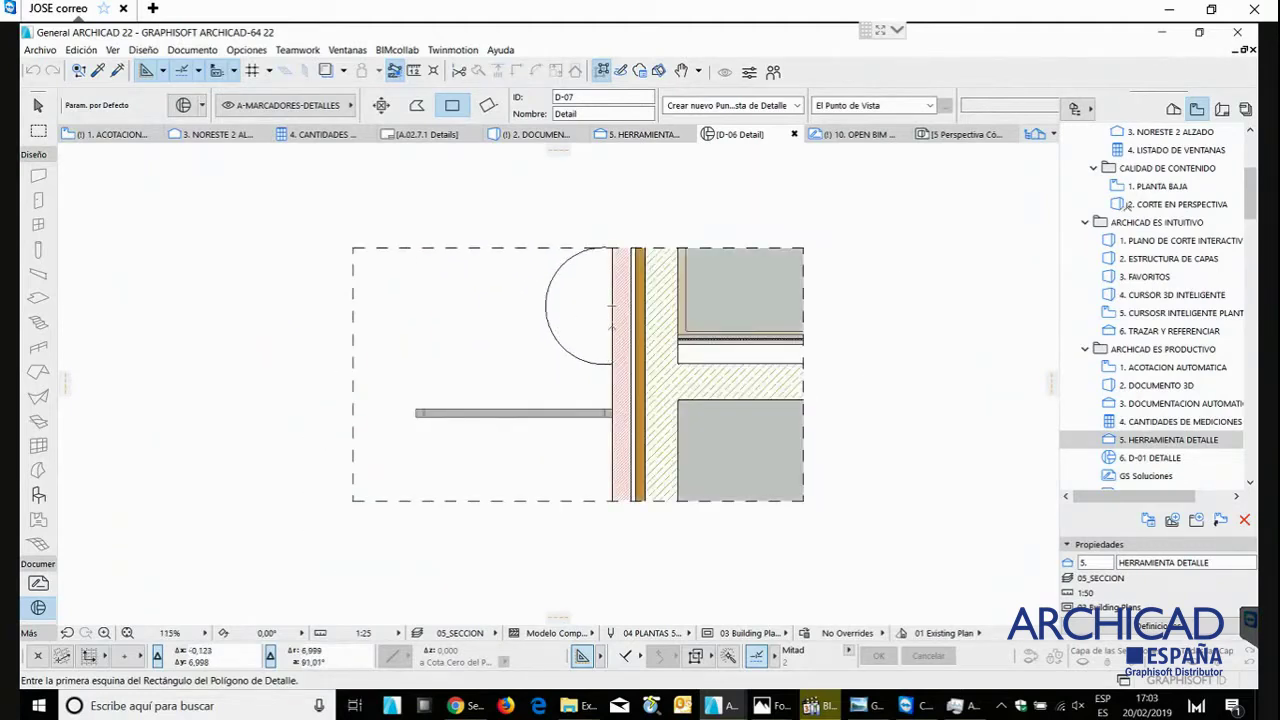
- Delete the arc beside the outer wall face and the slab's concrete fill from the D-06 detail
left_click(612, 310)
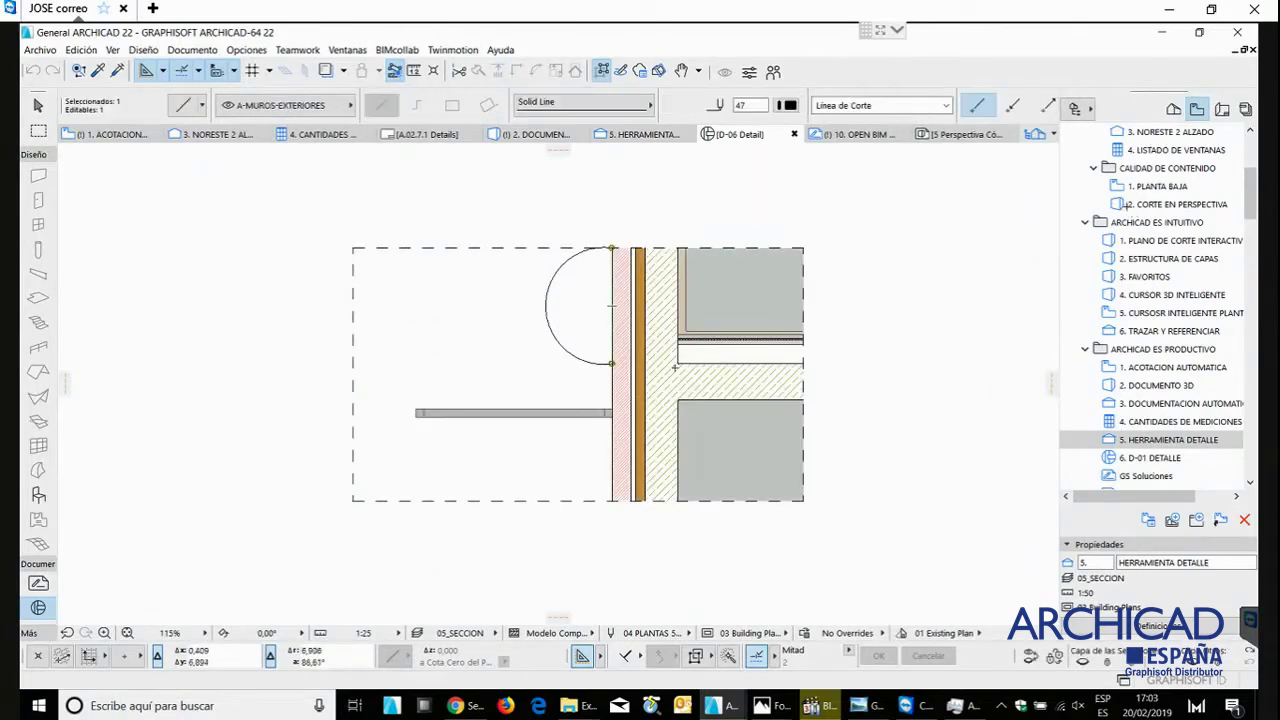
left_click(788, 388)
left_click(556, 337)
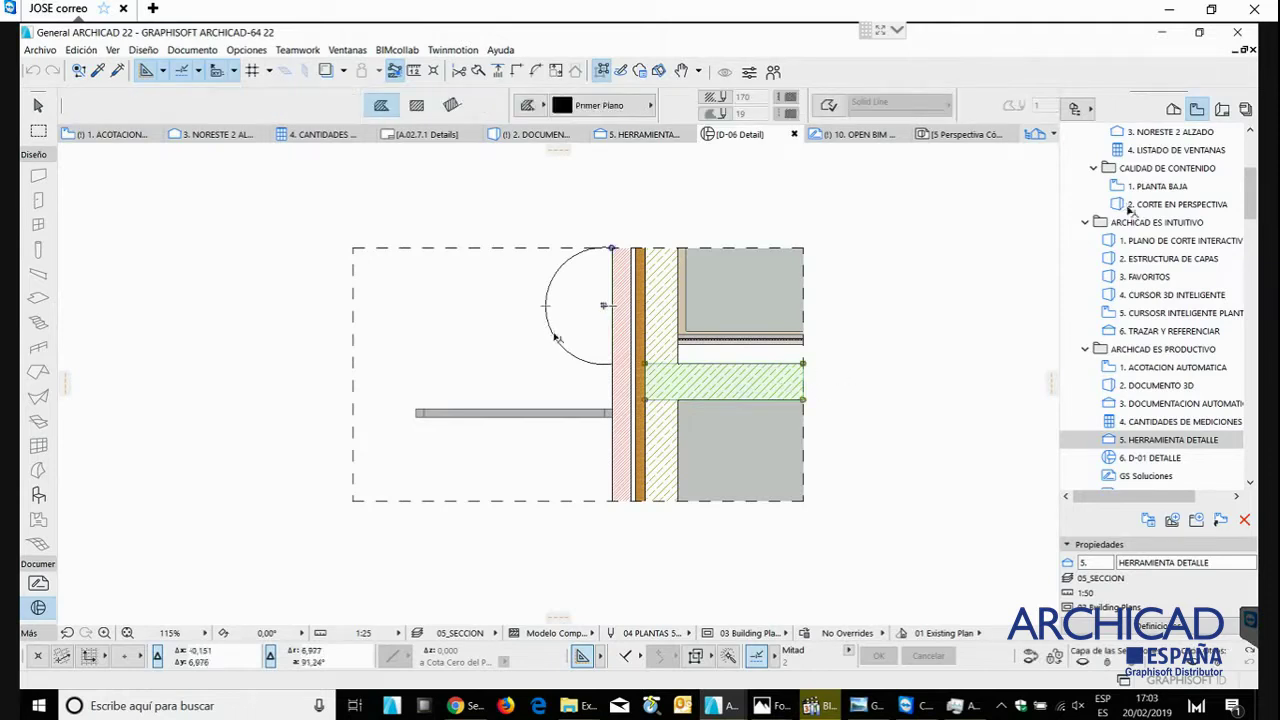
key("Delete")
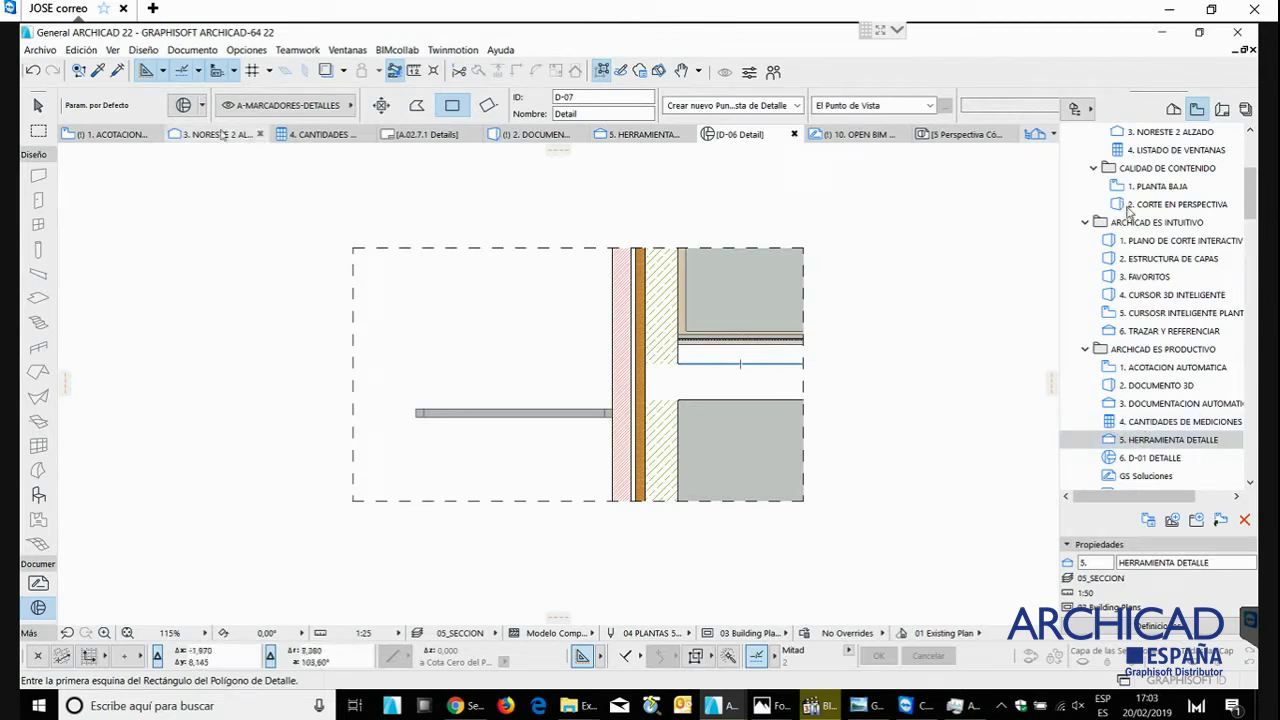
- Return to the 5. HERRAMIENTA DETALLE section and open the D-01 roof edge detail from its marker
left_click(624, 138)
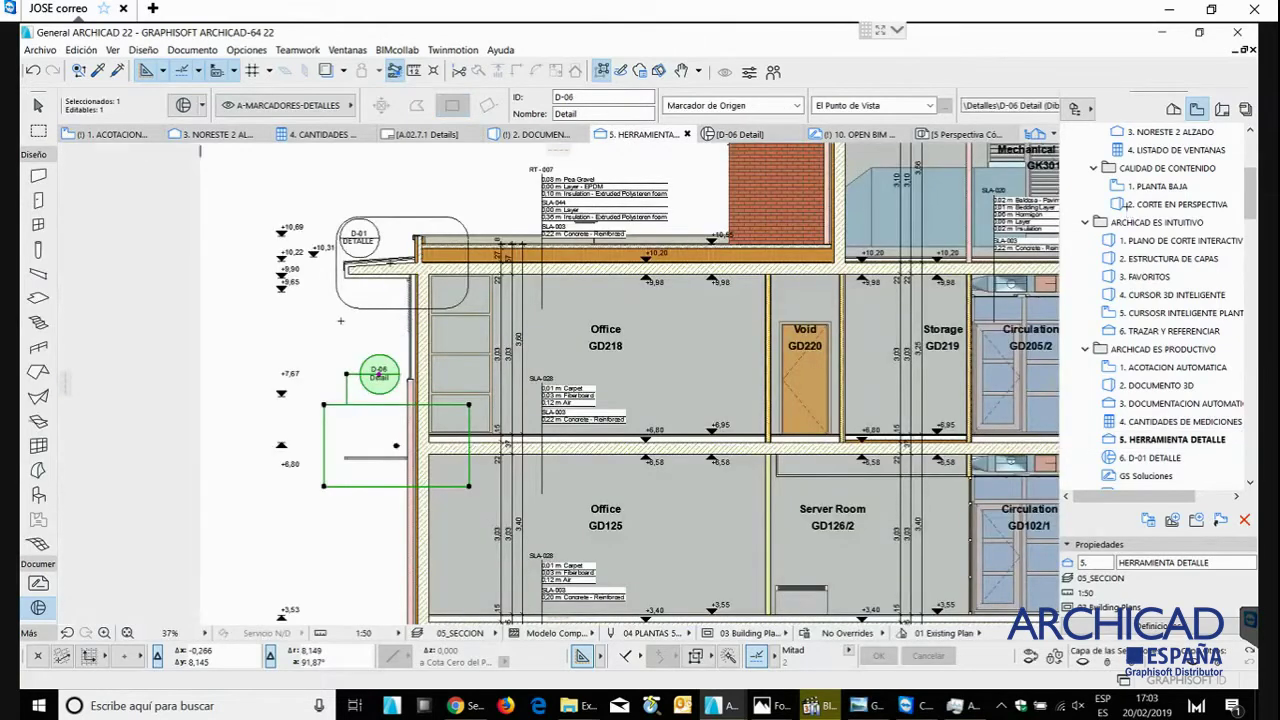
key("Escape")
left_click(376, 308)
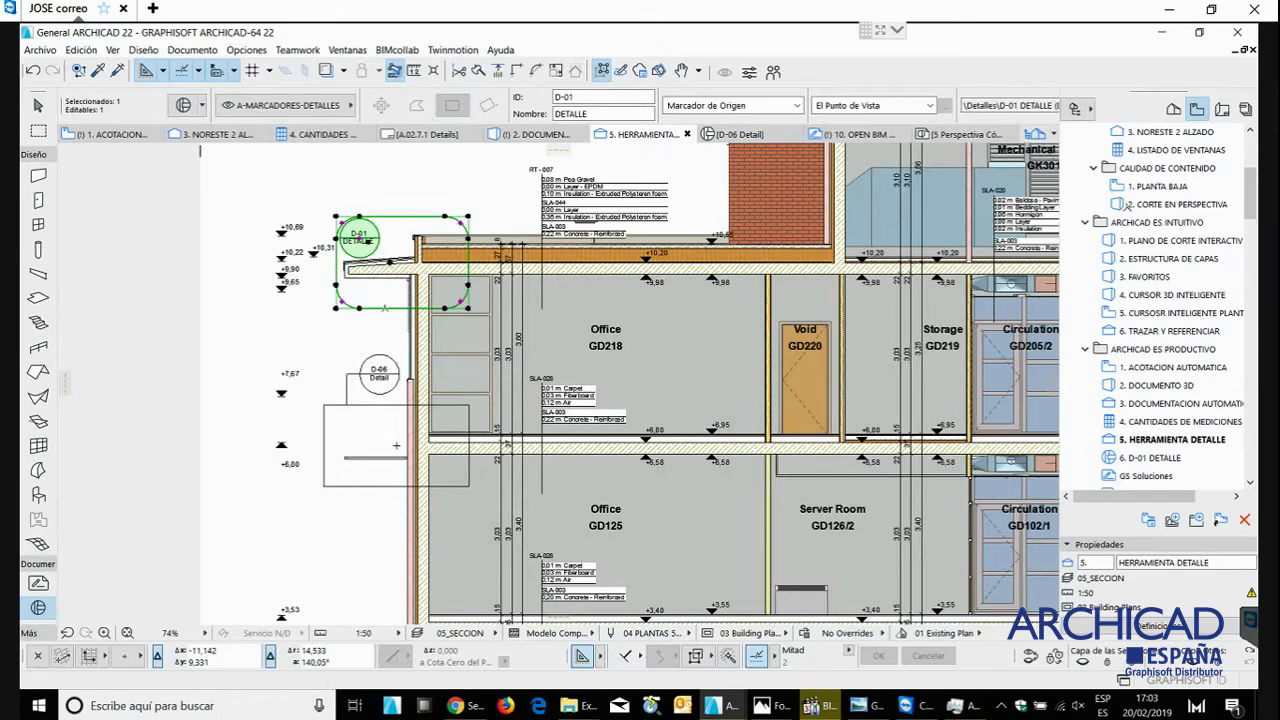
right_click(385, 300)
left_click(432, 350)
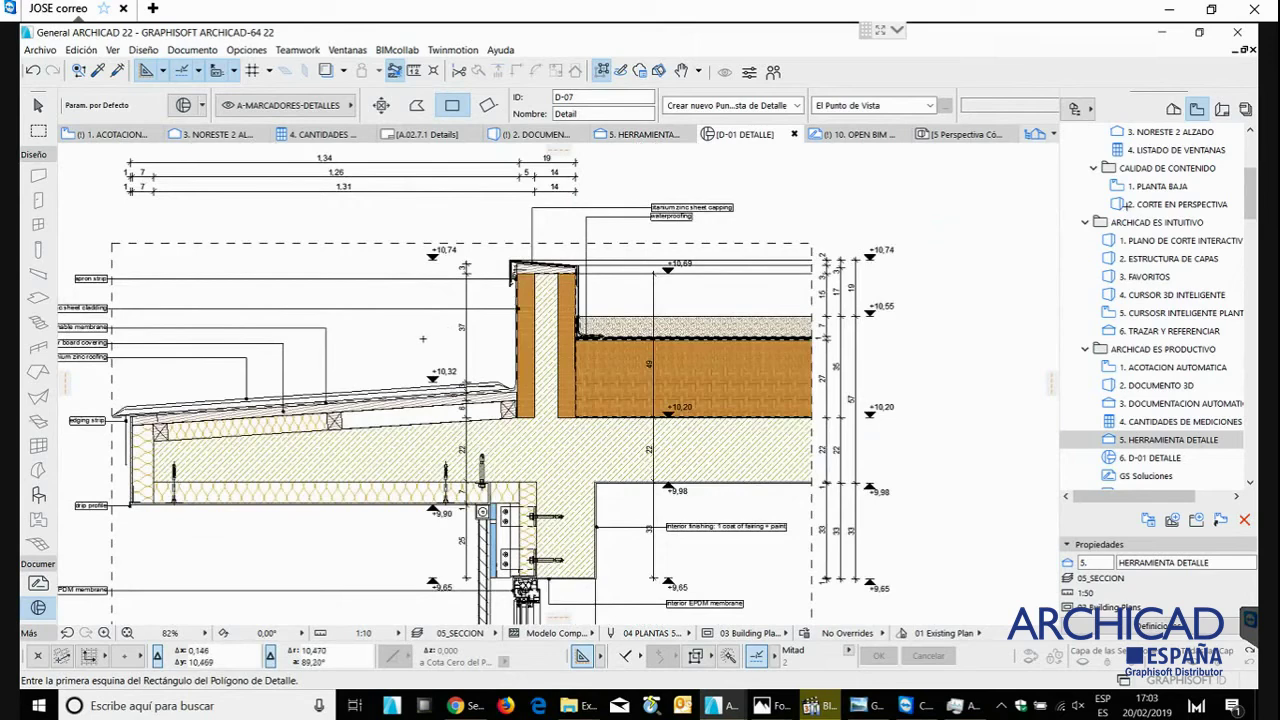
- Extend the rock insulation fill under the sloping roof of the D-01 detail up to the timber block beside the parapet
scroll(394, 361, "up", 4)
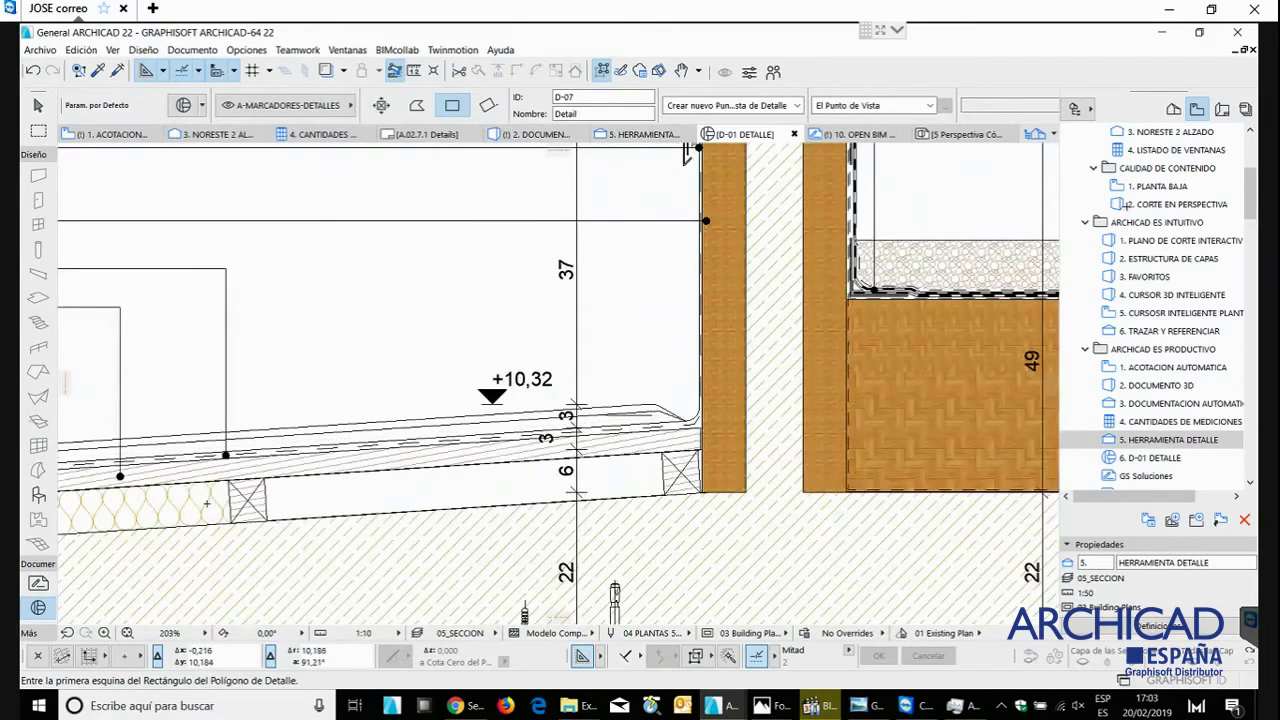
left_click(207, 503)
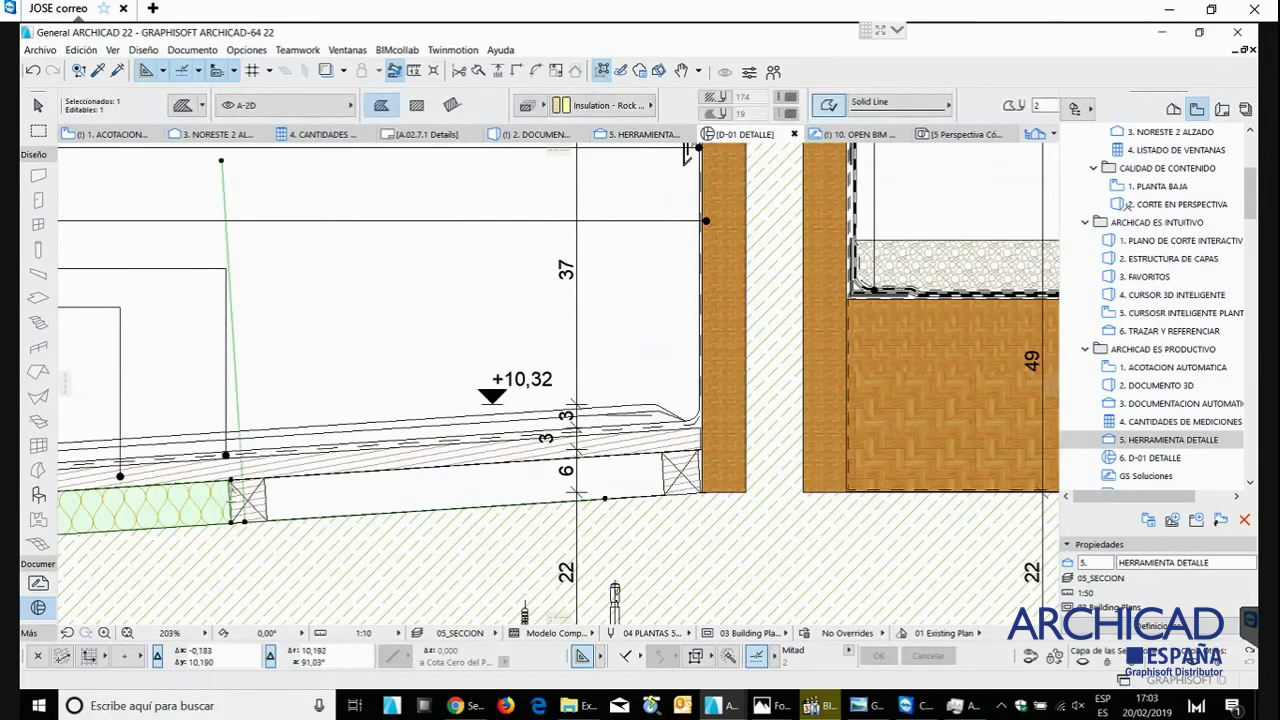
left_click(300, 507)
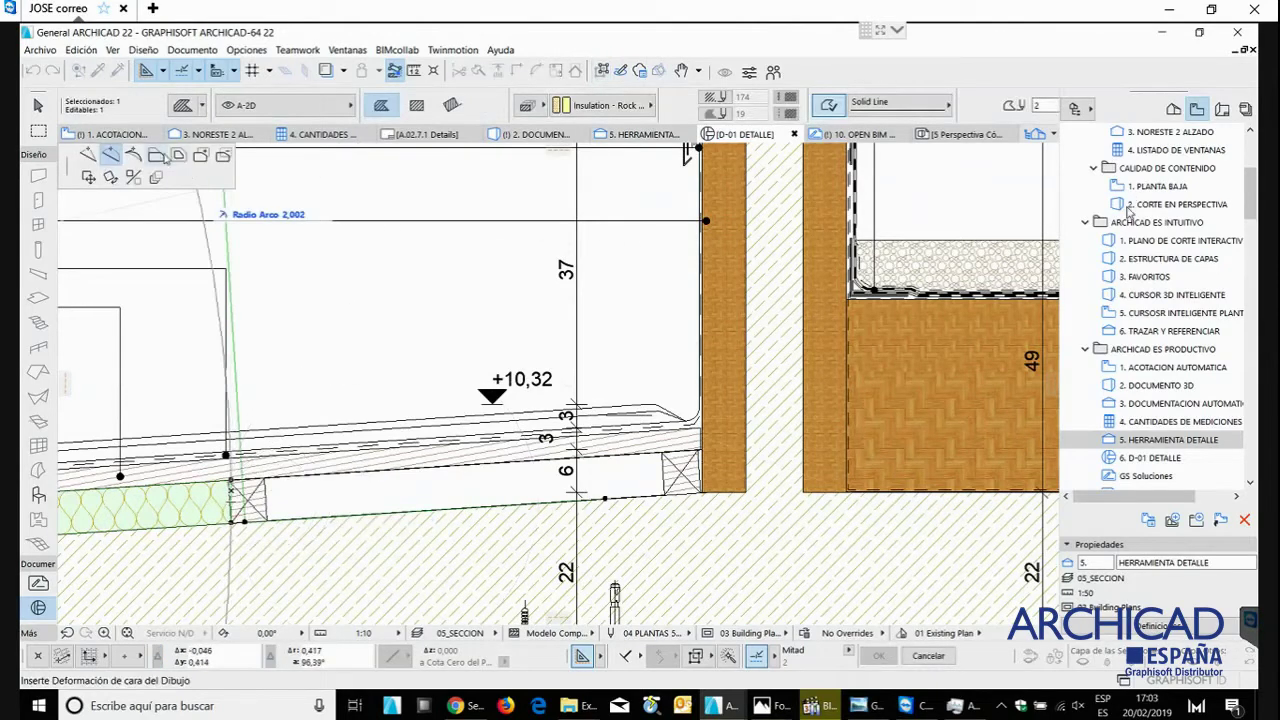
left_click(664, 495)
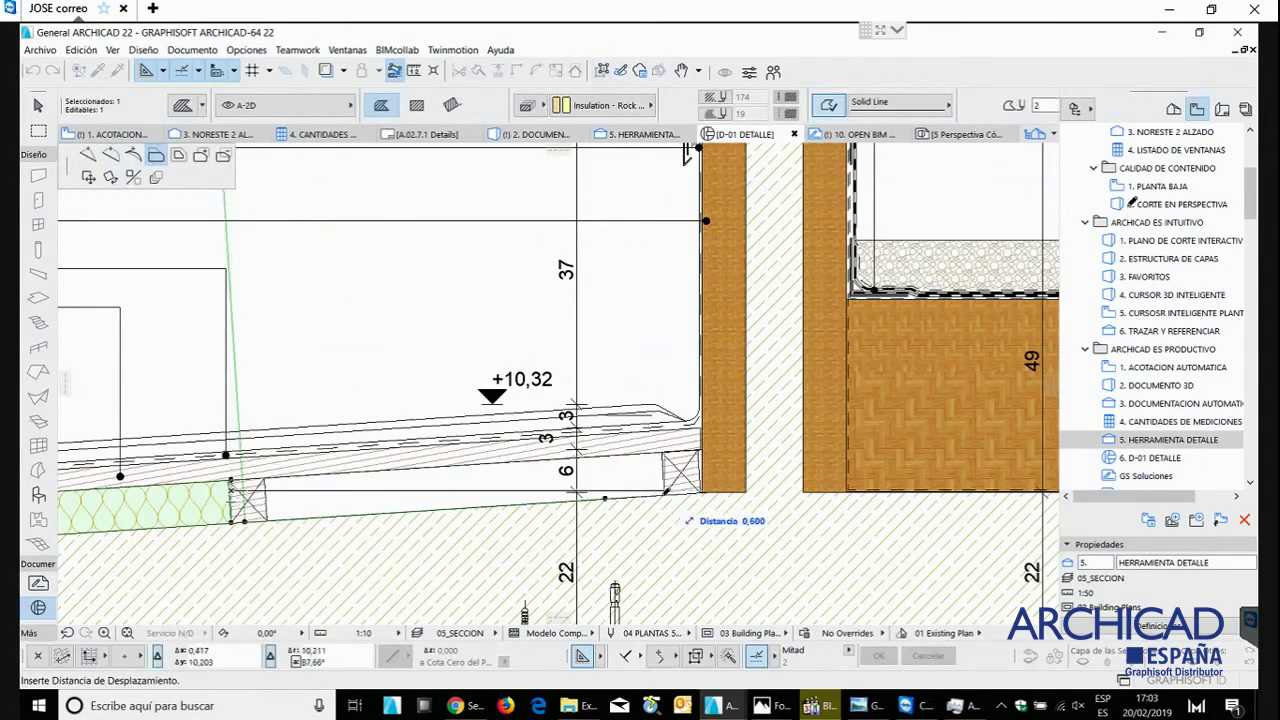
key("Escape")
- Save the D-01 detail as a view and place it in the empty area at the head of the A.02.7.1 Details layout
scroll(467, 347, "down", 6)
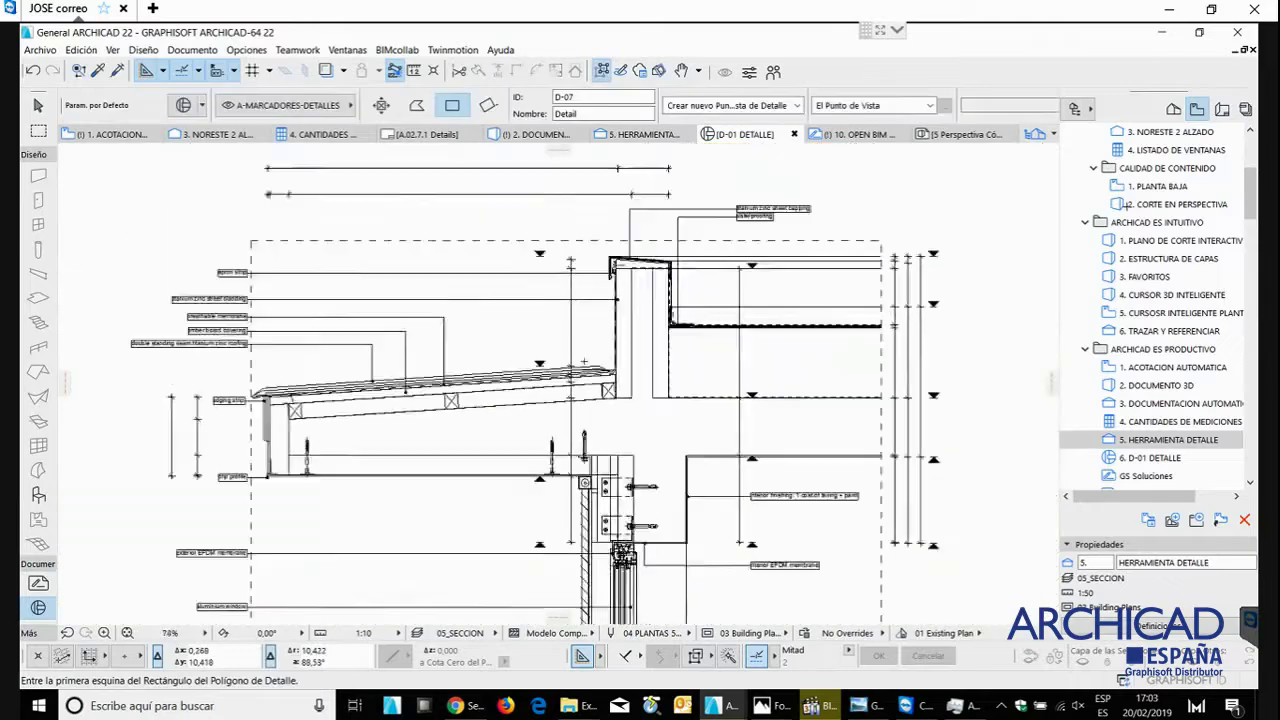
scroll(374, 589, "down", 2)
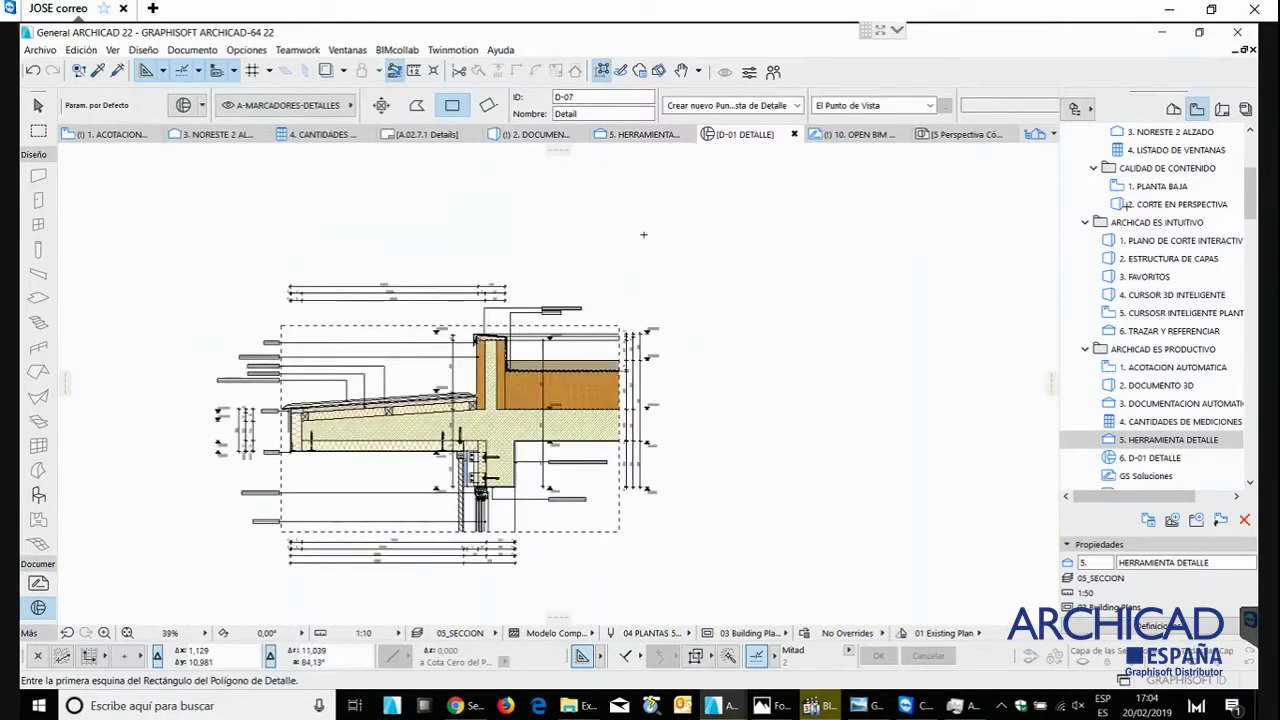
right_click(645, 240)
left_click(667, 313)
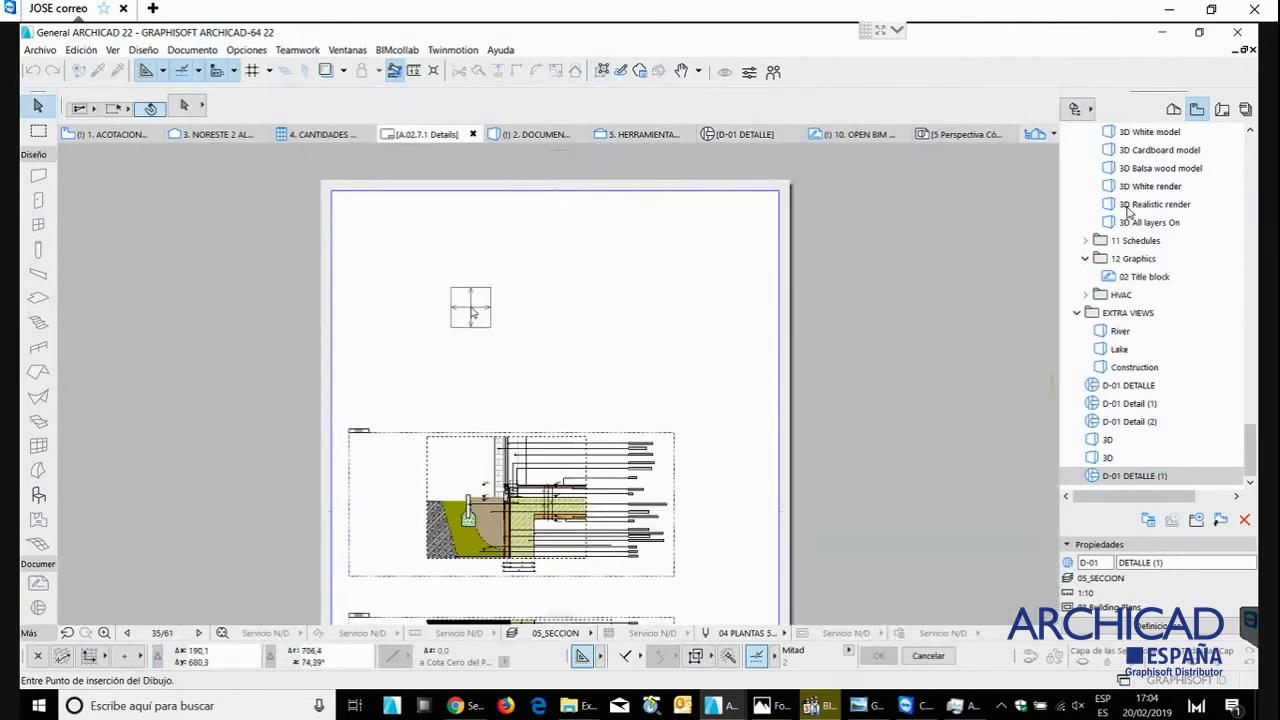
left_click(471, 307)
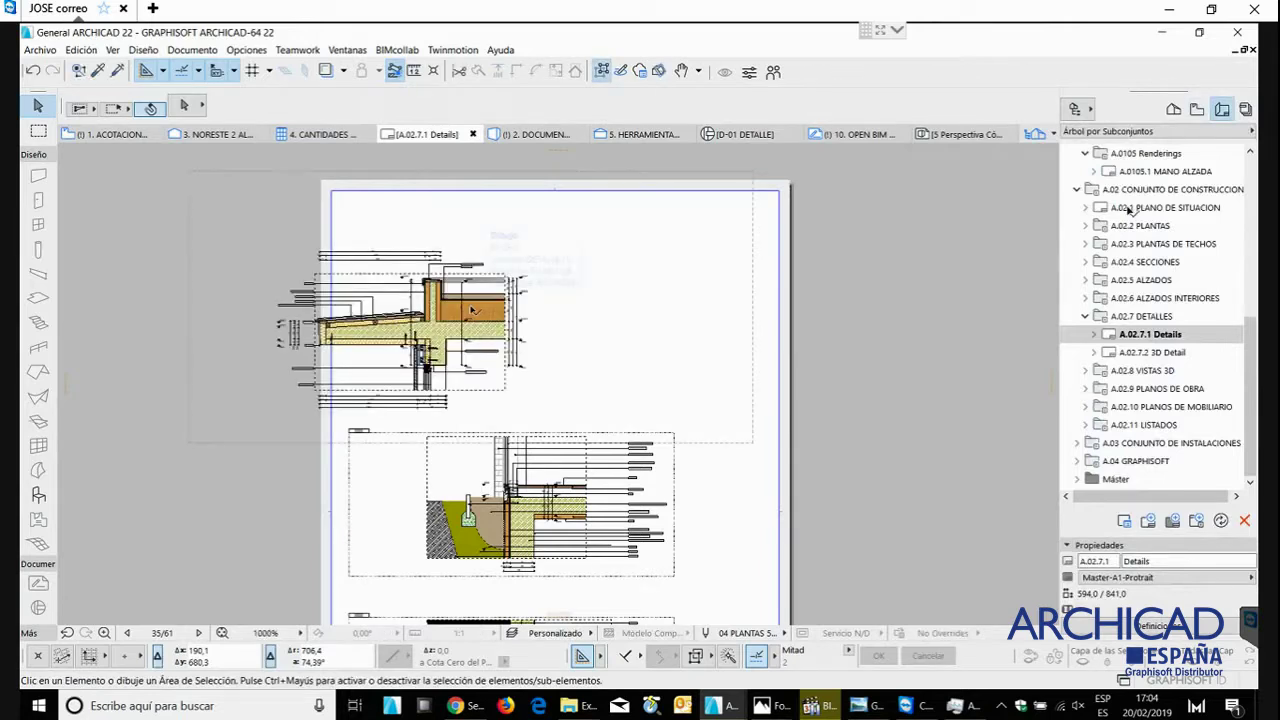
- Crop the placed D-01 drawing's frame closer to the detail by offsetting its right, upper and left edges inward
left_click(471, 310)
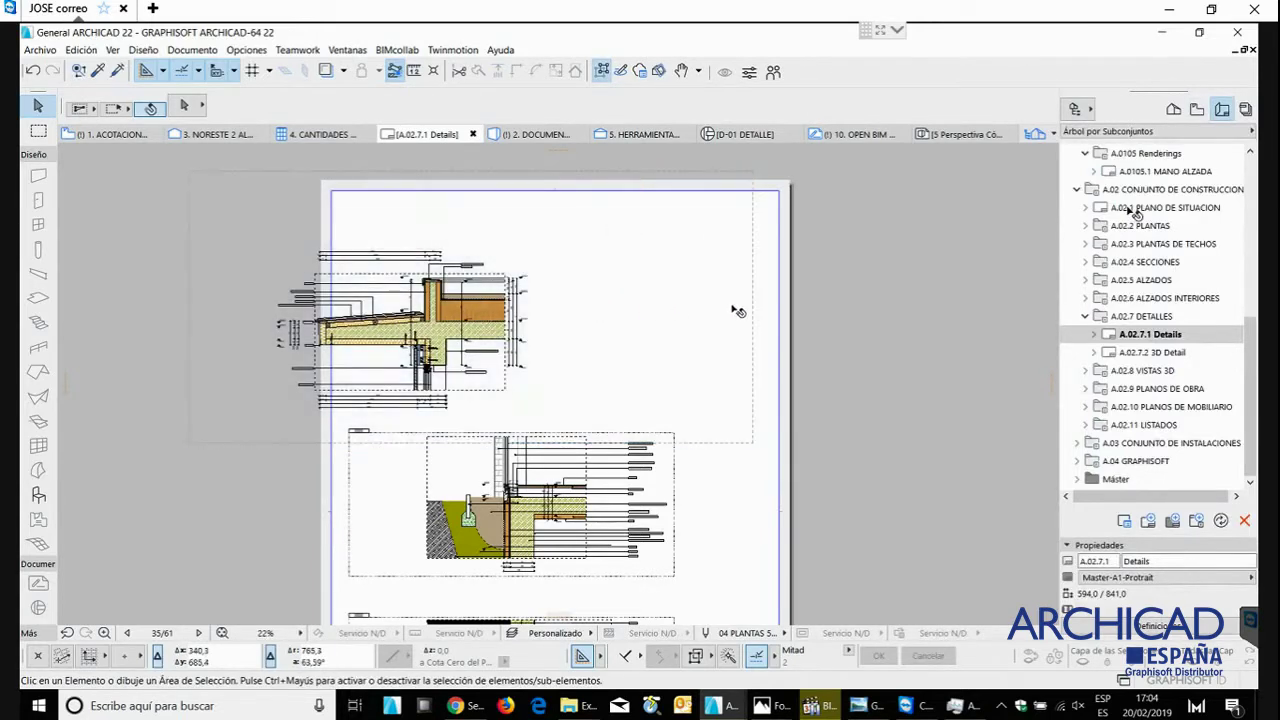
left_click(721, 327)
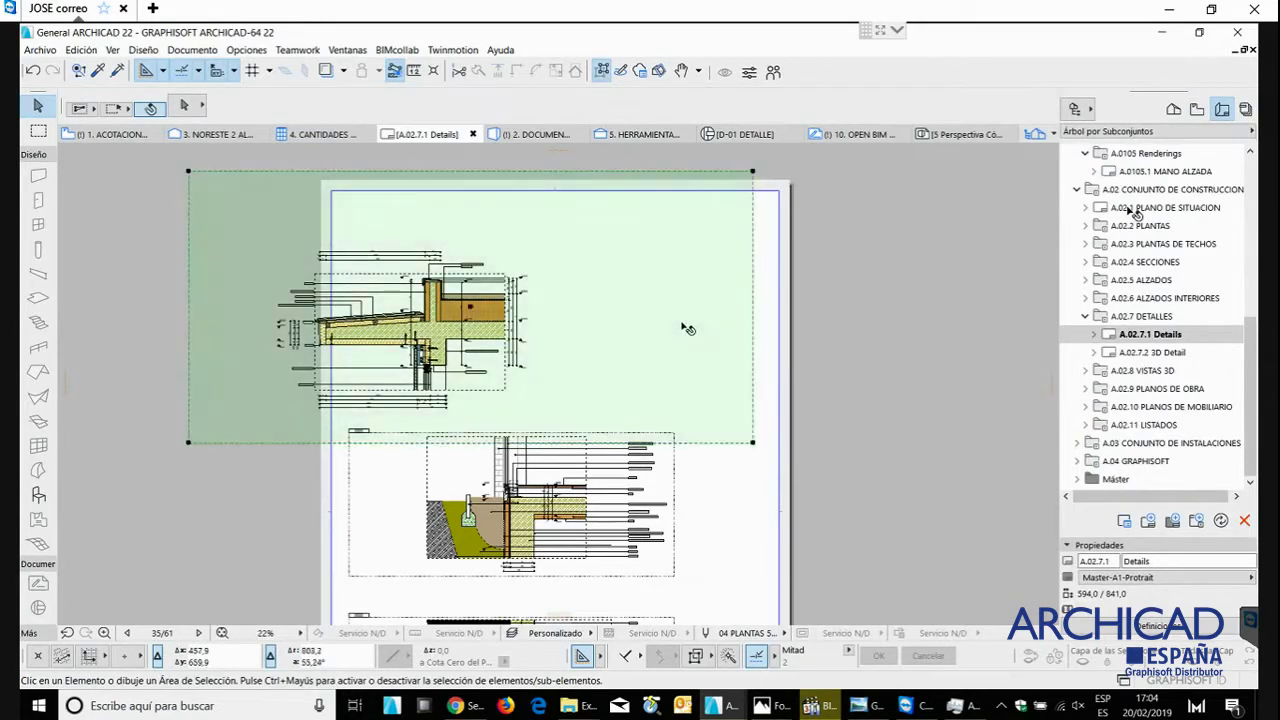
left_click(753, 295)
left_click(558, 282)
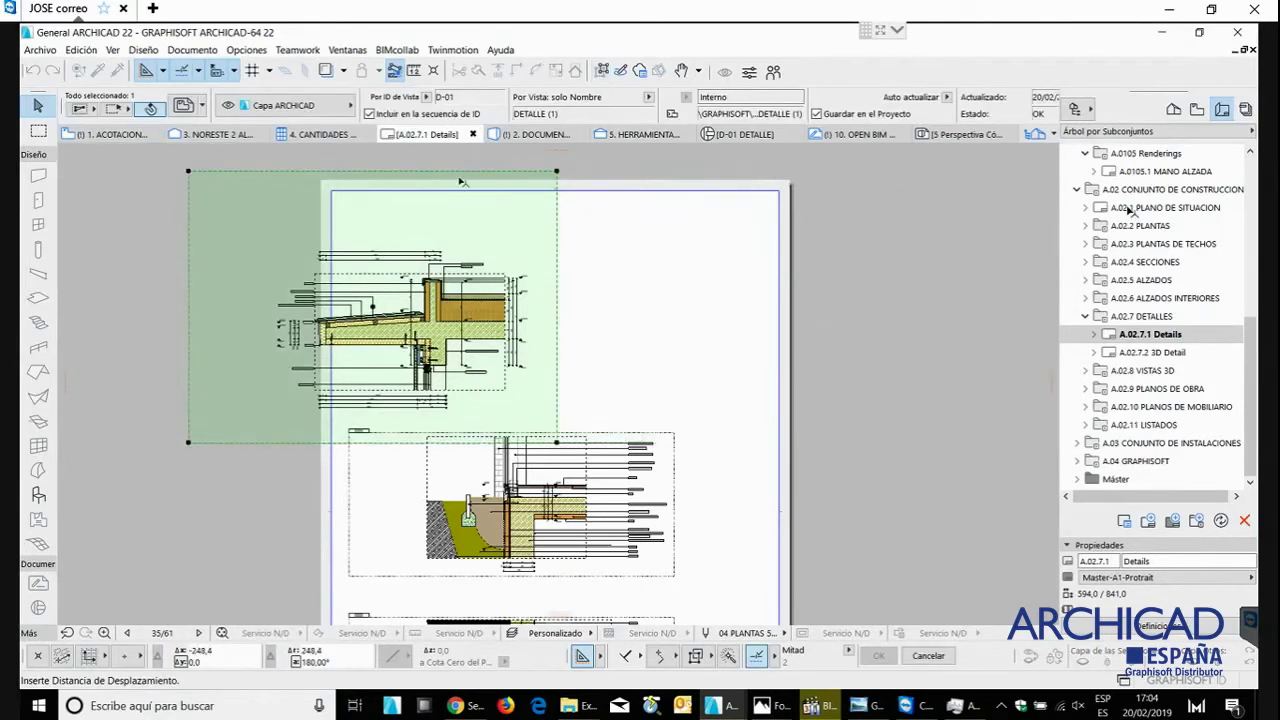
left_click(457, 173)
key("Escape")
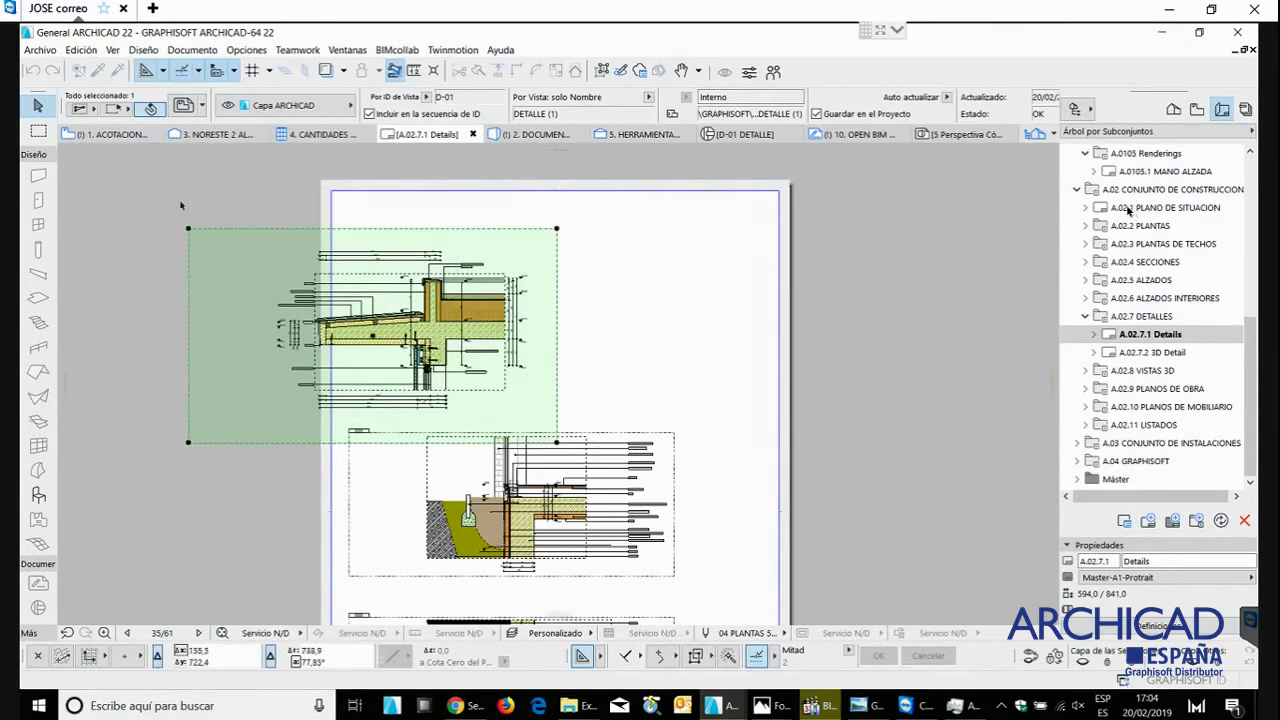
left_click(191, 297)
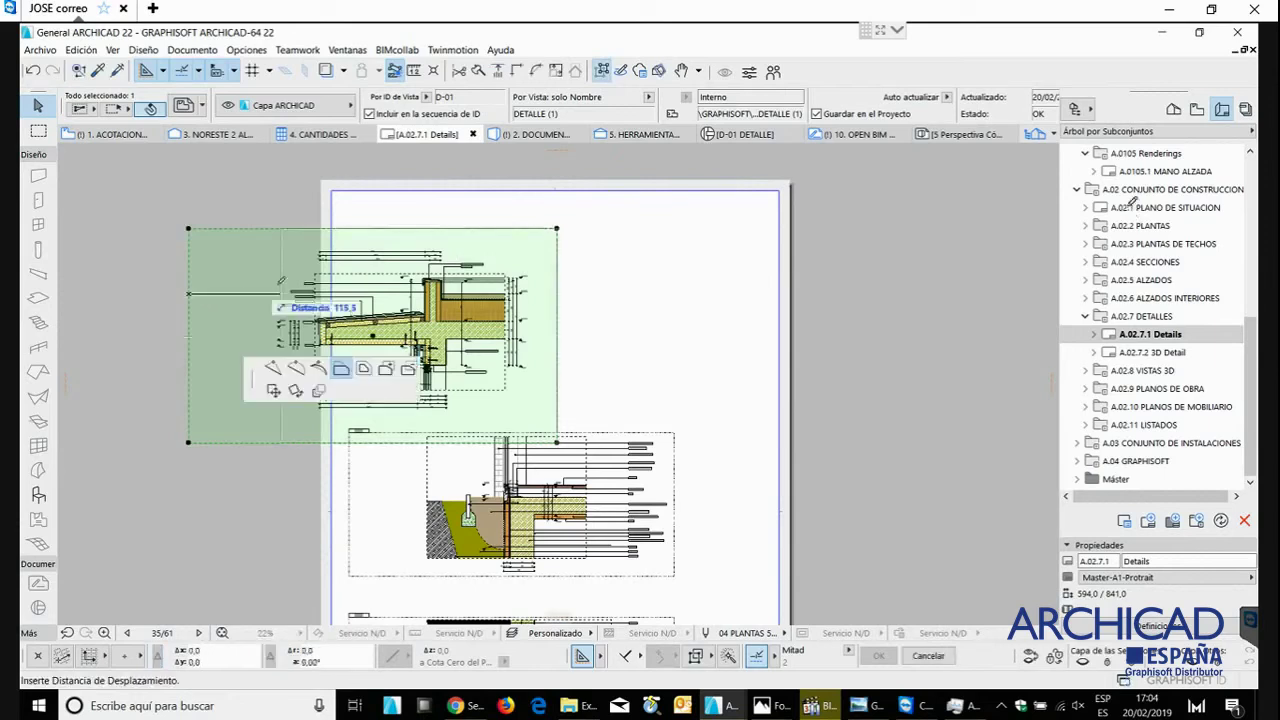
left_click(265, 300)
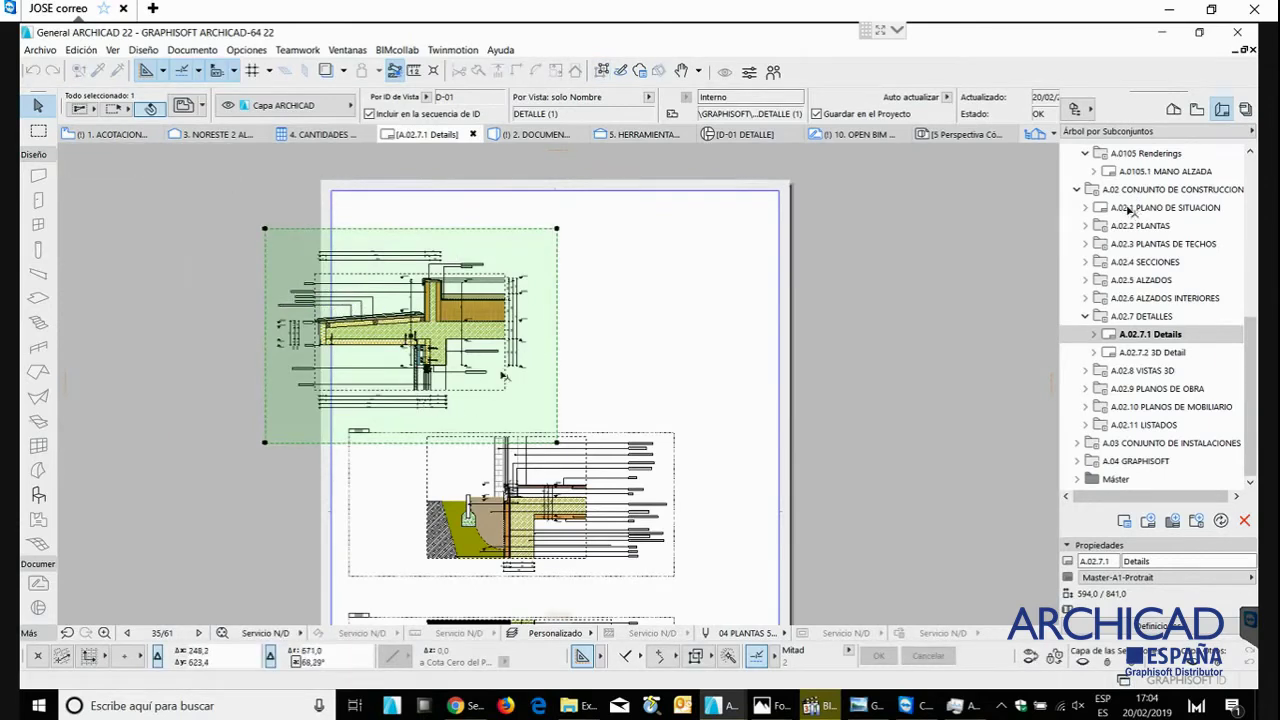
- Move the cropped D-01 drawing inside the sheet margins, above the existing foundation detail
key("ctrl+d")
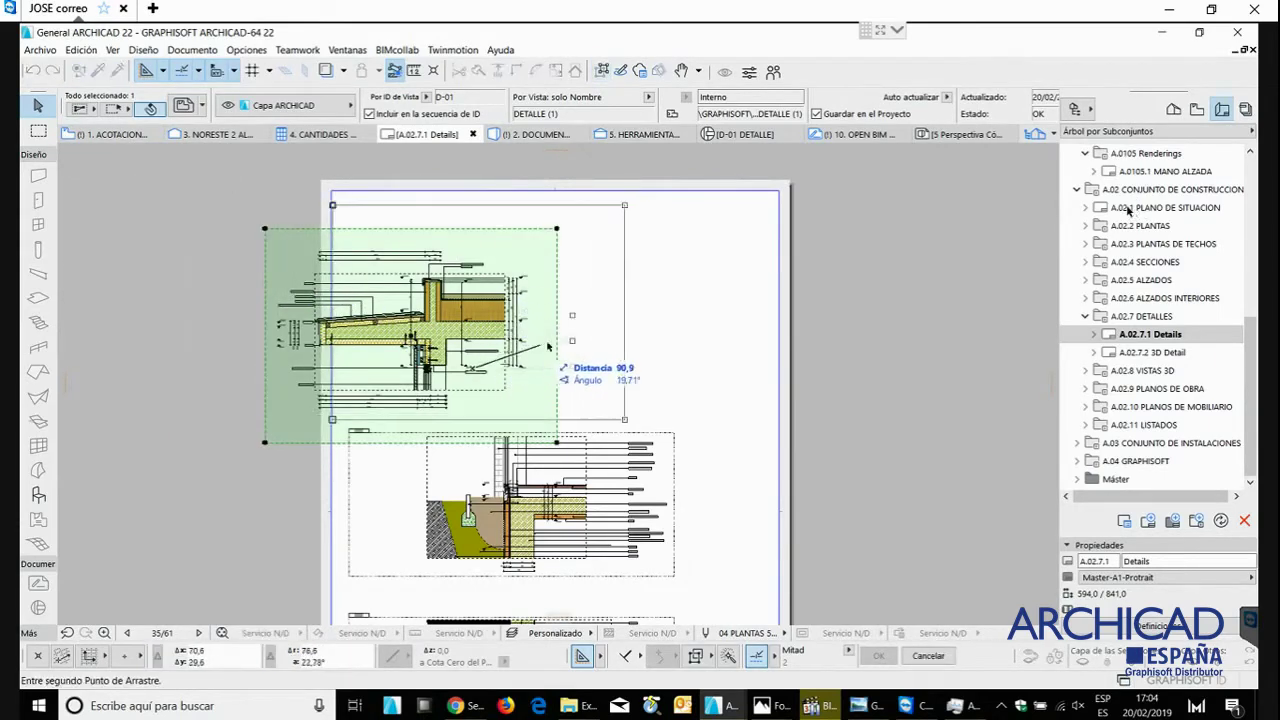
left_click(640, 330)
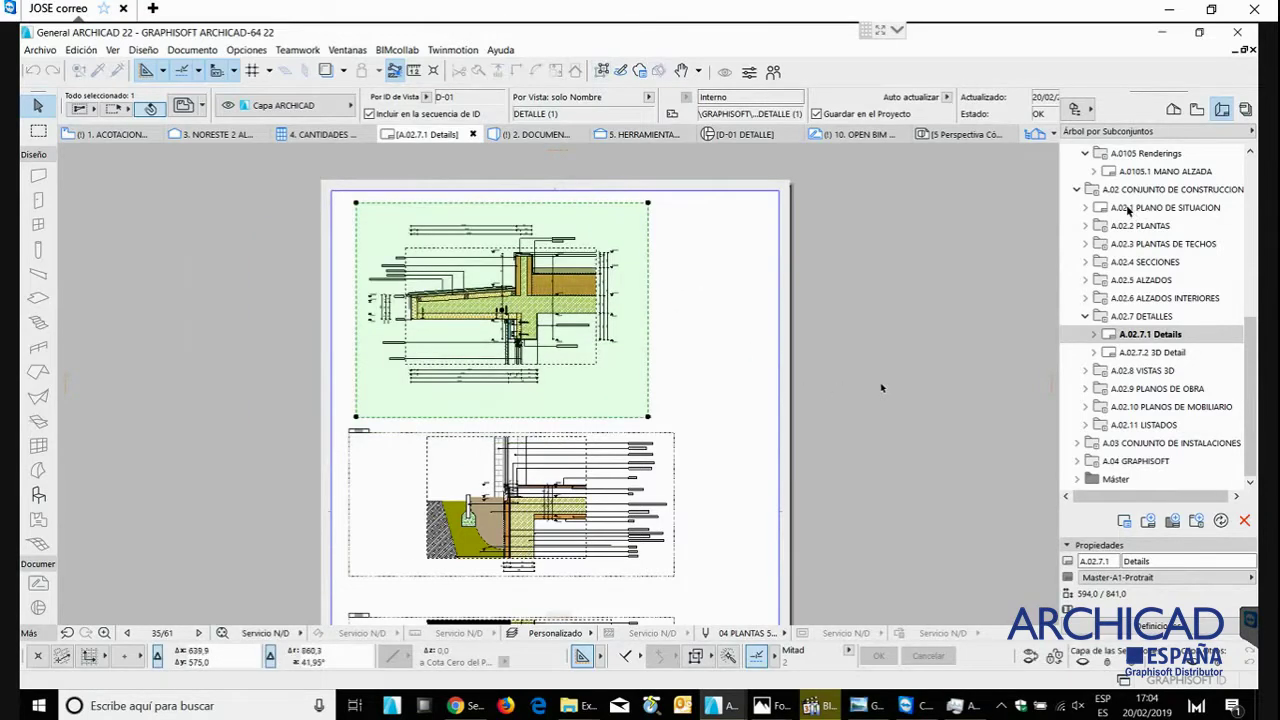
key("Escape")
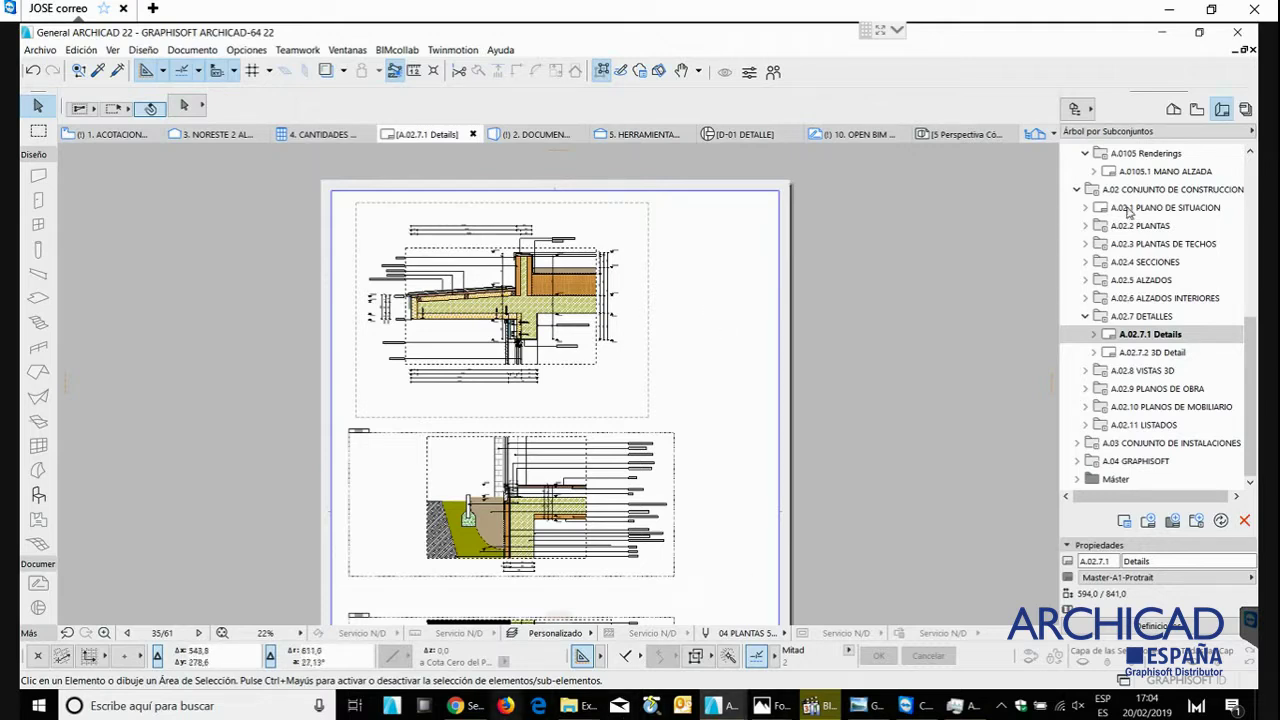
- Switch to the Coacan folder in File Explorer and insert aws75 (1).pdf onto the A.02.7.1 Details layout
mouse_move(466, 709)
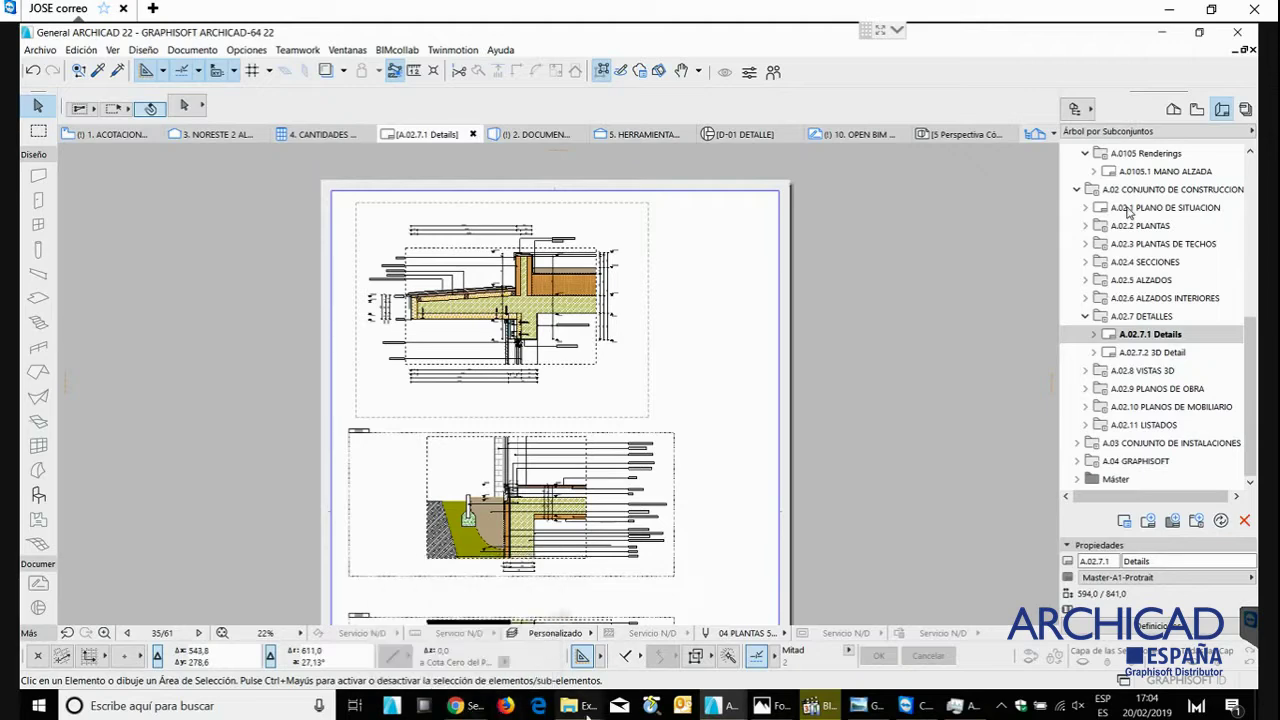
mouse_move(588, 713)
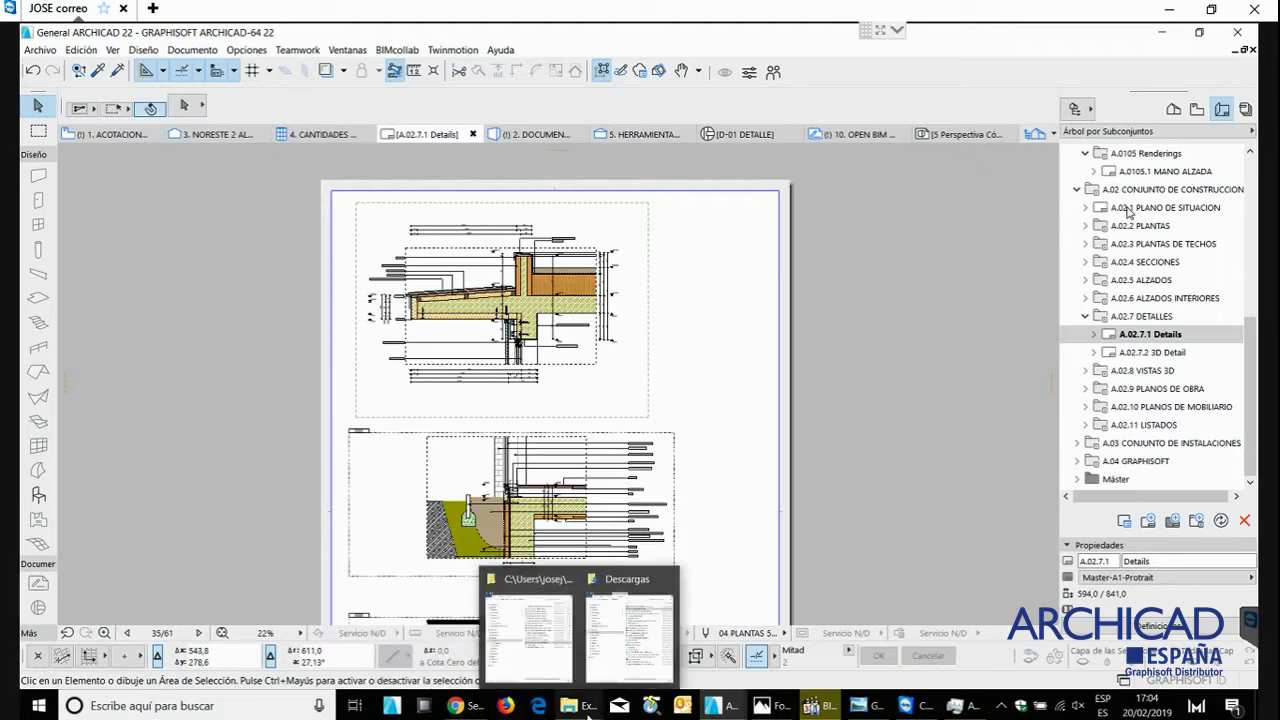
left_click(528, 630)
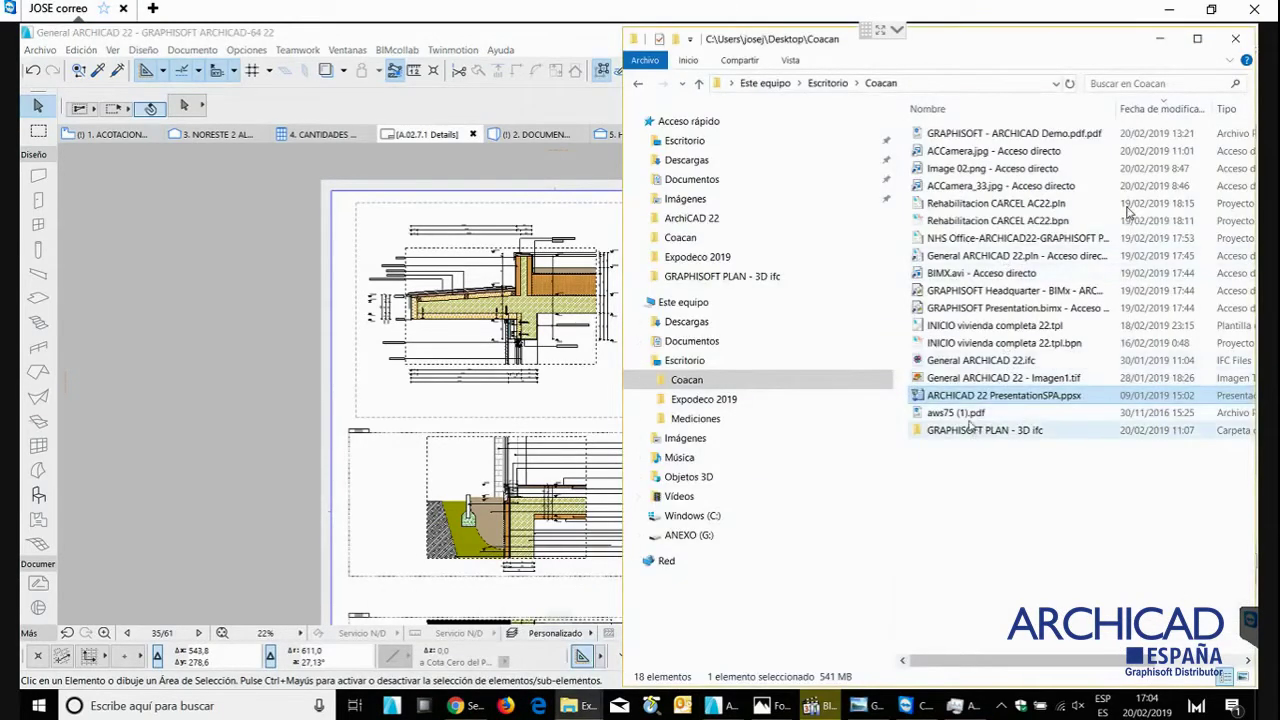
left_click(972, 413)
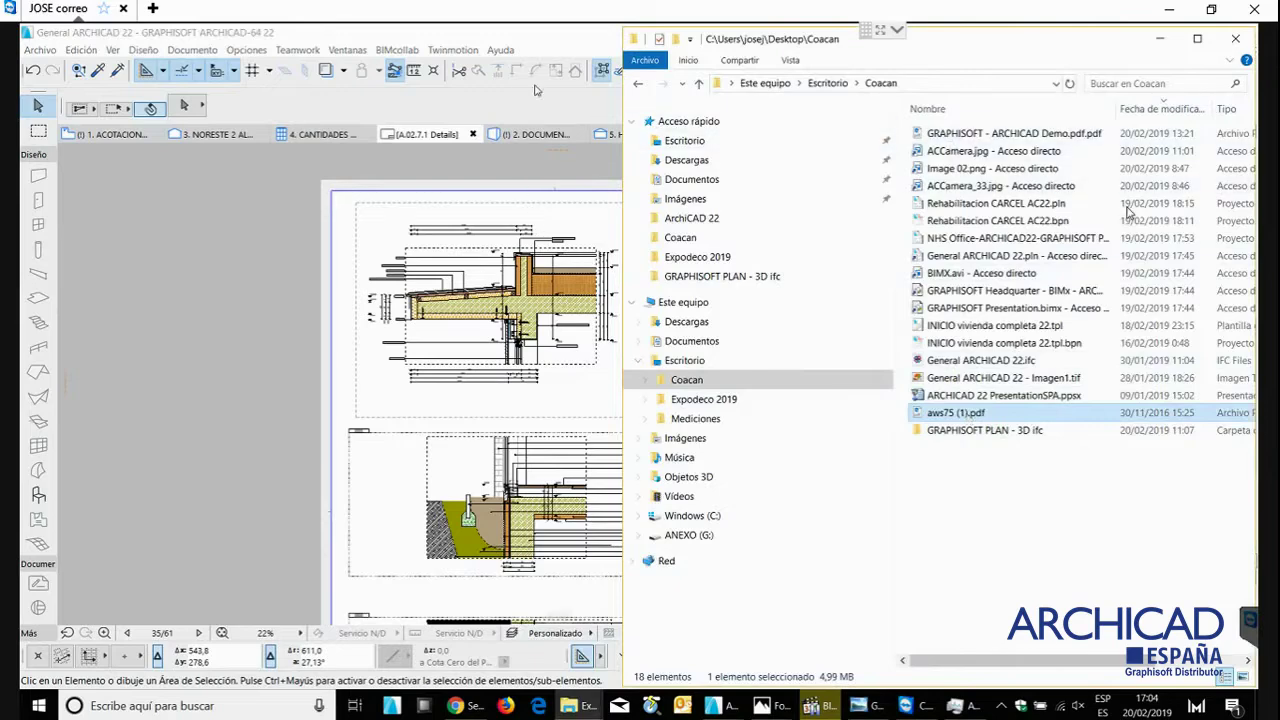
left_click(516, 45)
middle_click_drag(369, 252, 98, 213)
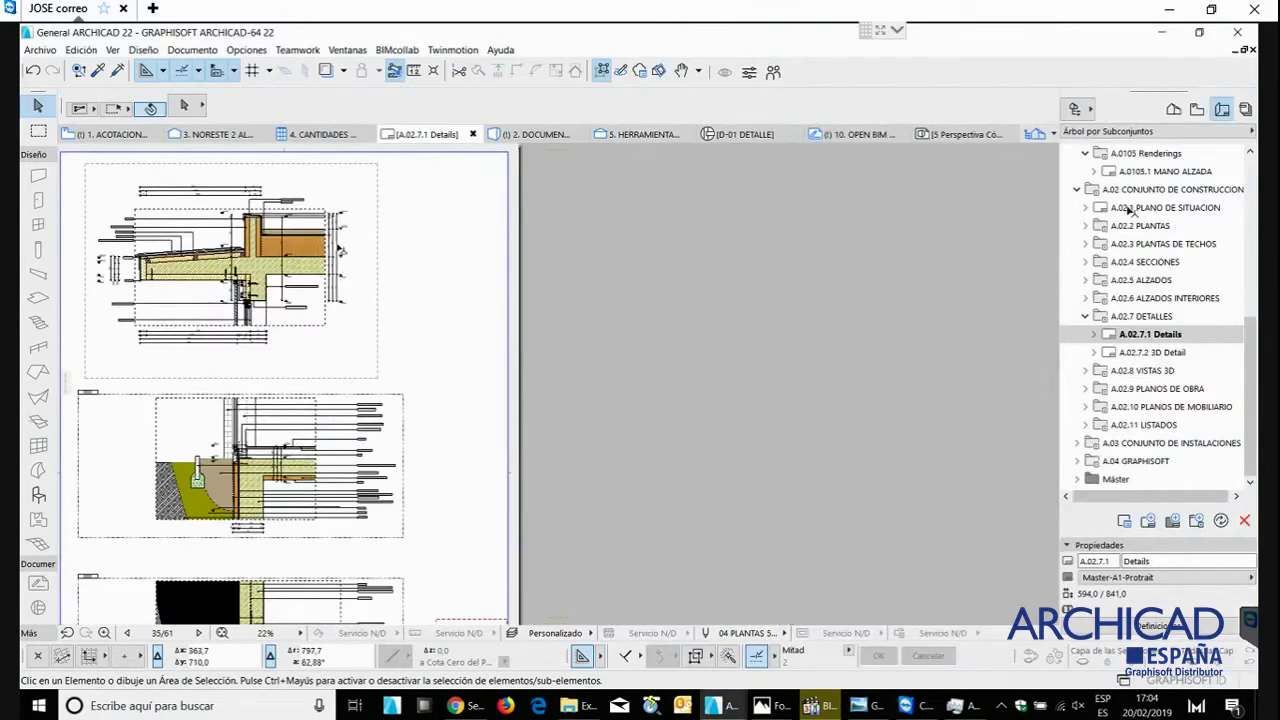
mouse_move(567, 705)
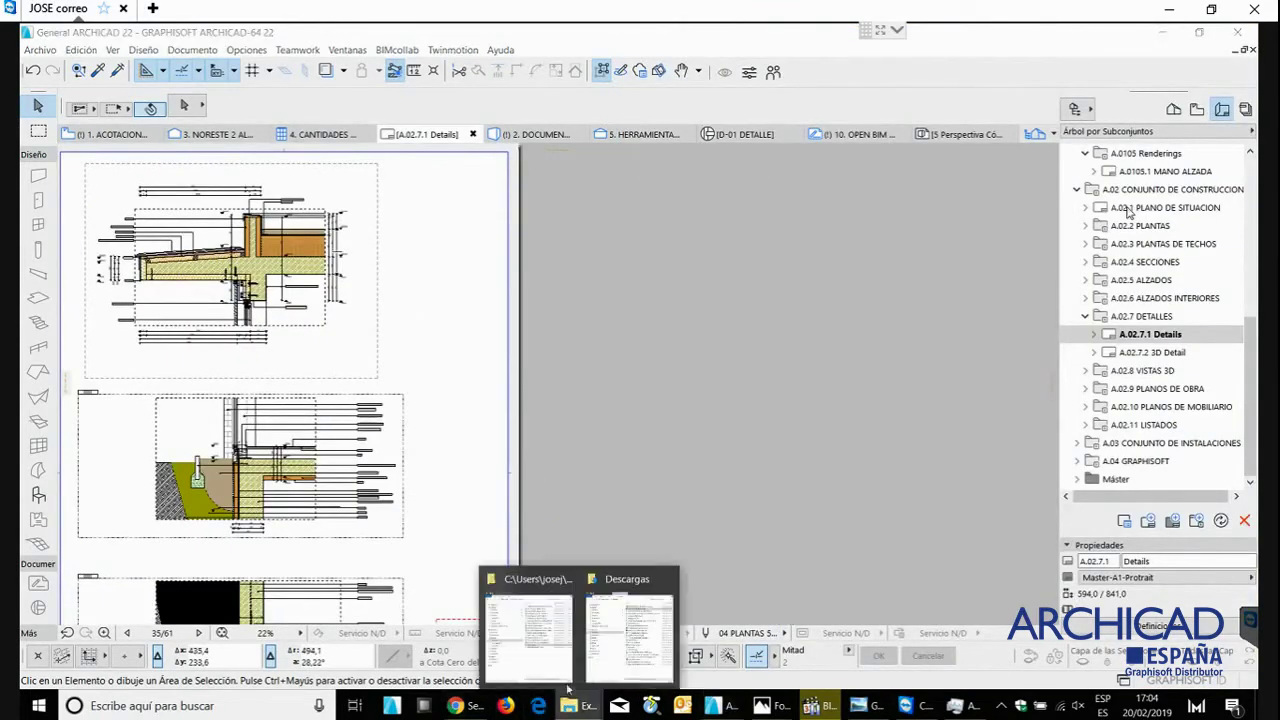
left_click(530, 642)
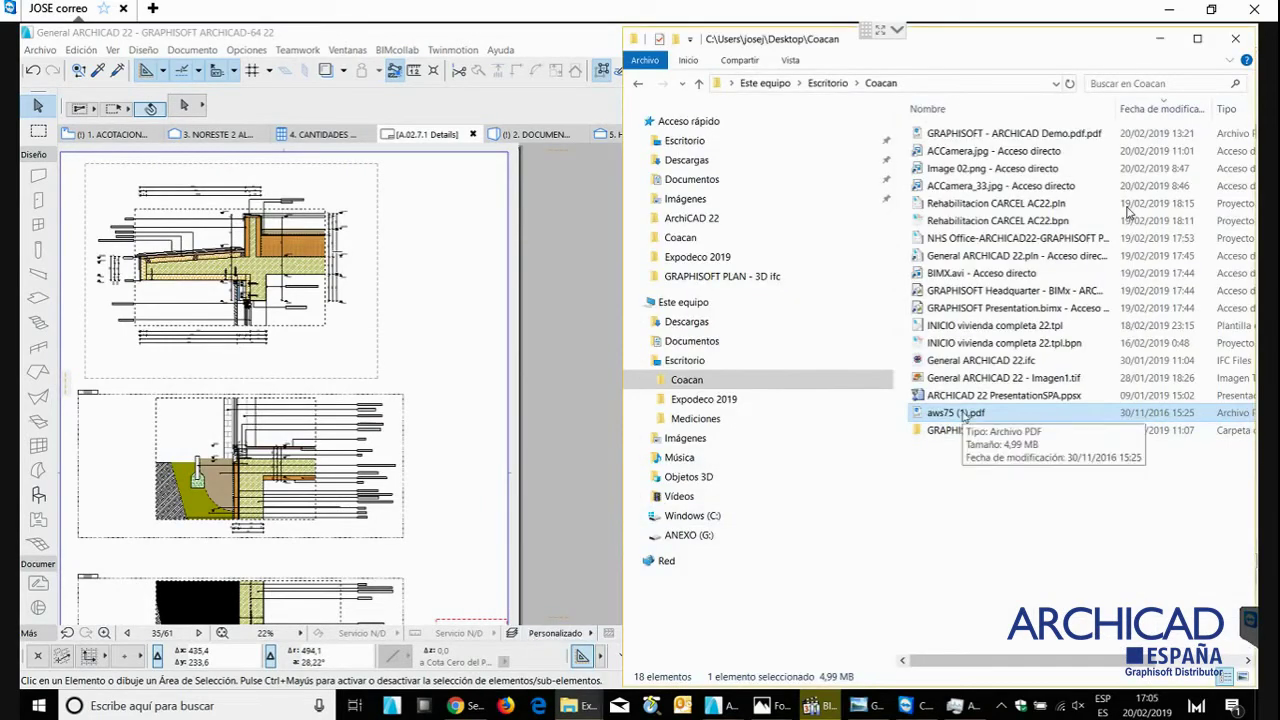
left_click_drag(963, 415, 455, 290)
- Place page 7 of the PDF beside the D-01 roof detail, select it and inspect its window section drawings
left_click(572, 157)
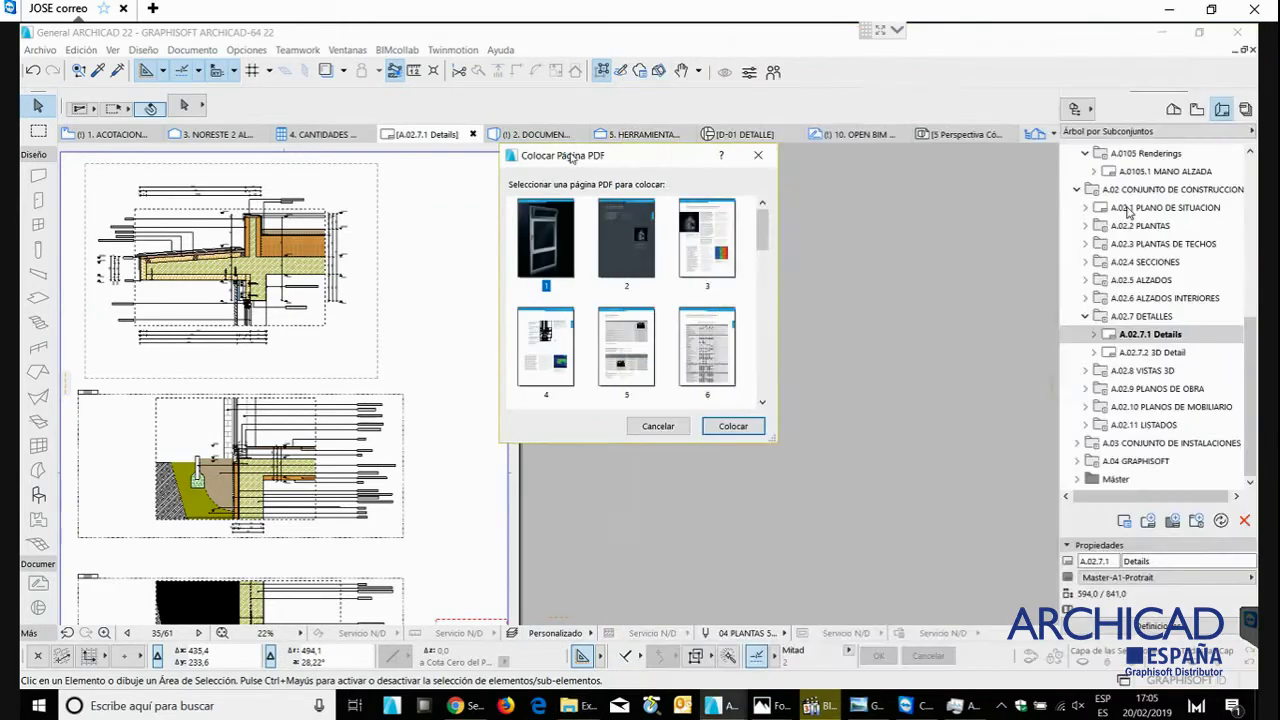
left_click(762, 402)
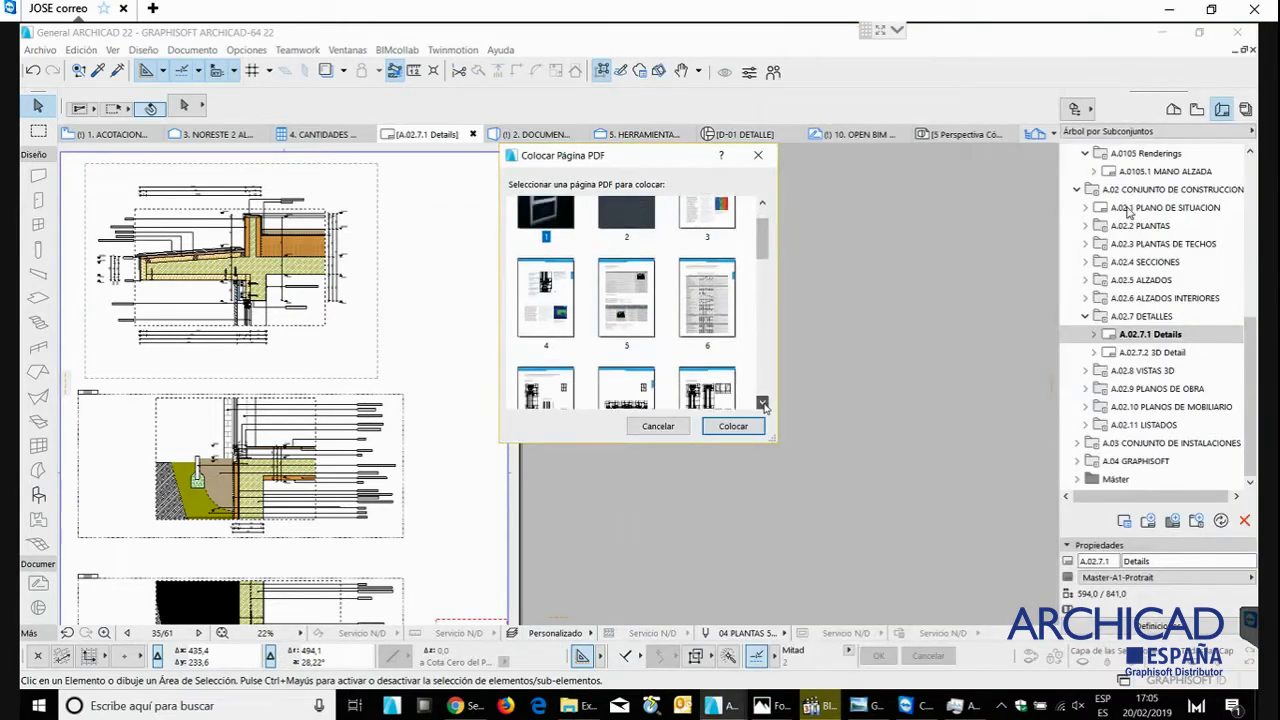
left_click(762, 402)
left_click(570, 376)
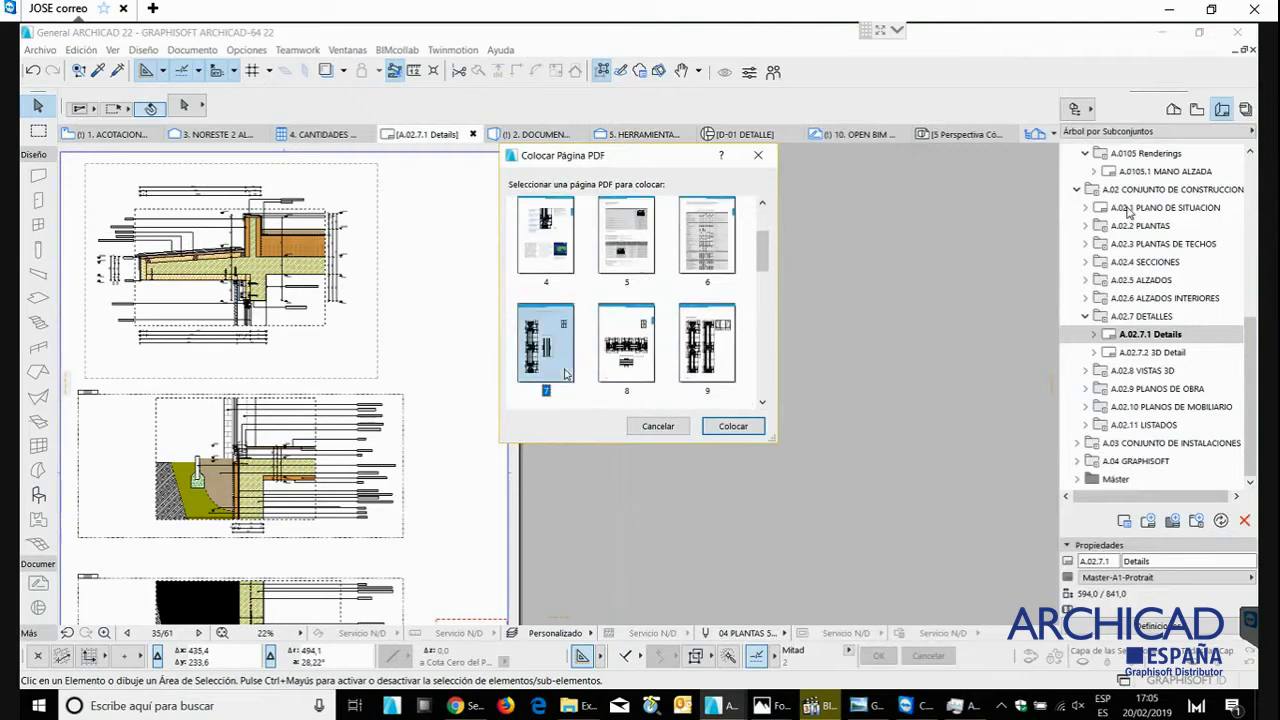
left_click(733, 426)
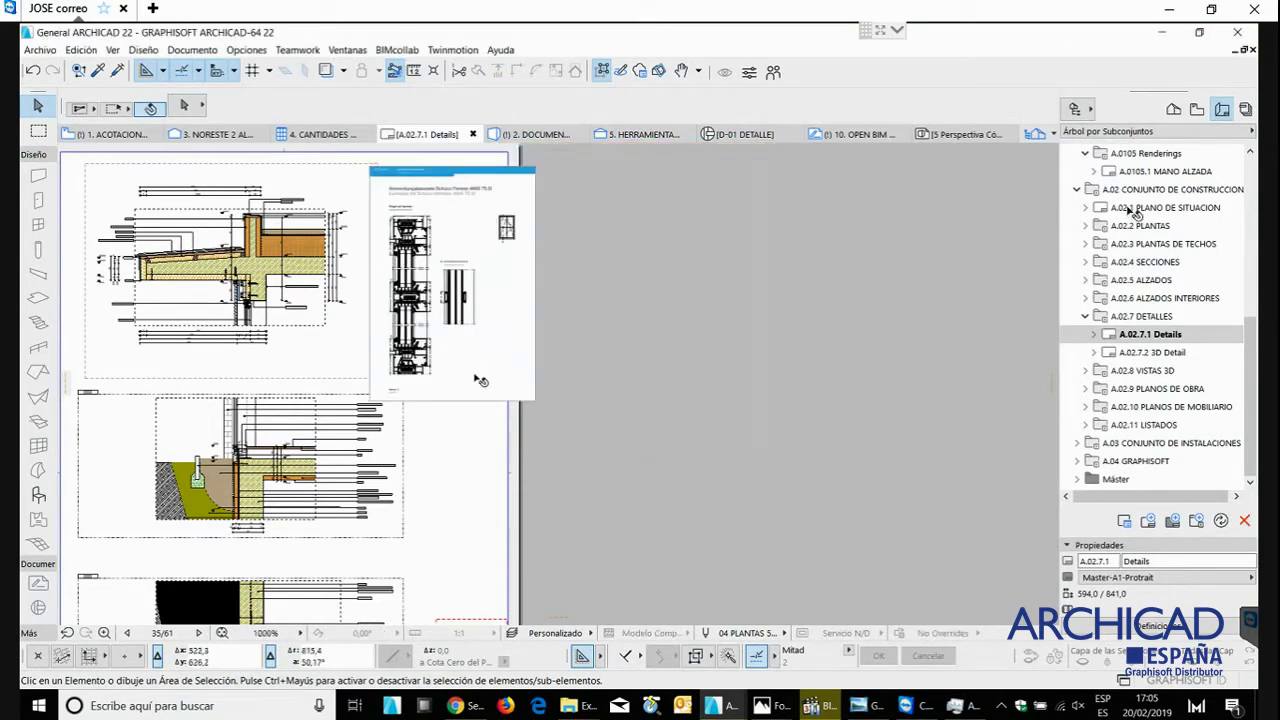
left_click(472, 363)
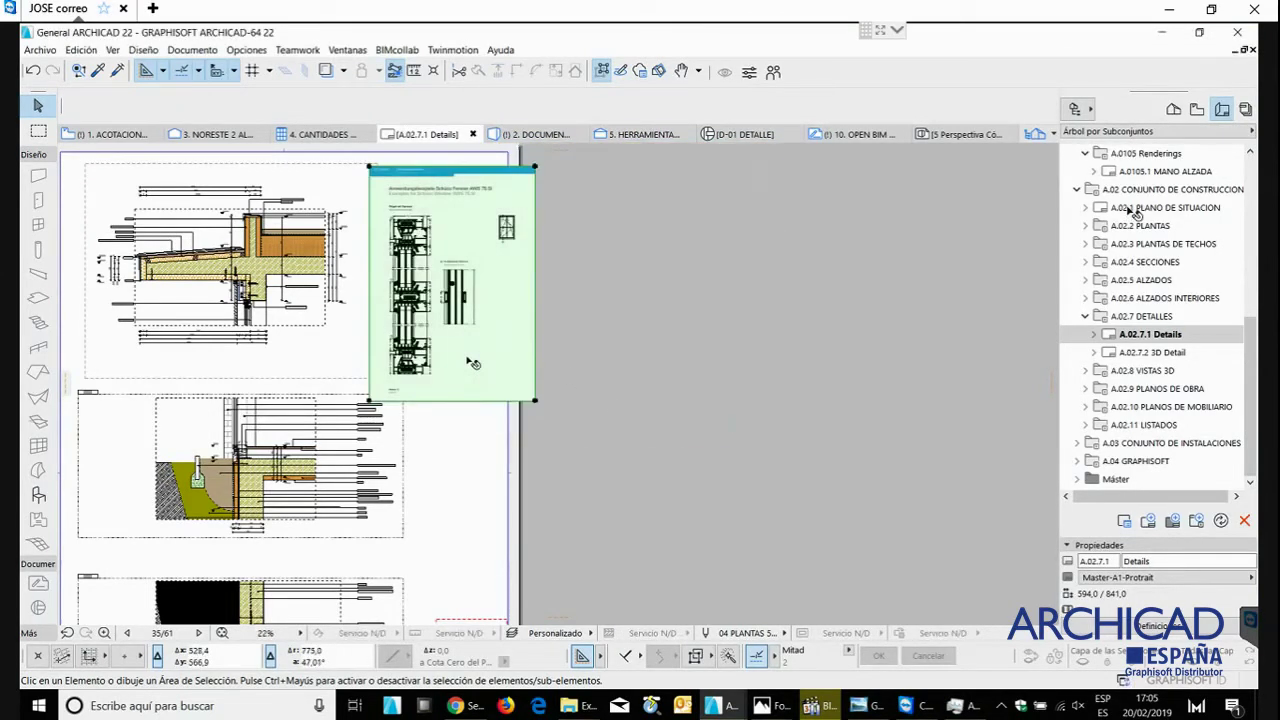
scroll(420, 286, "up", 10)
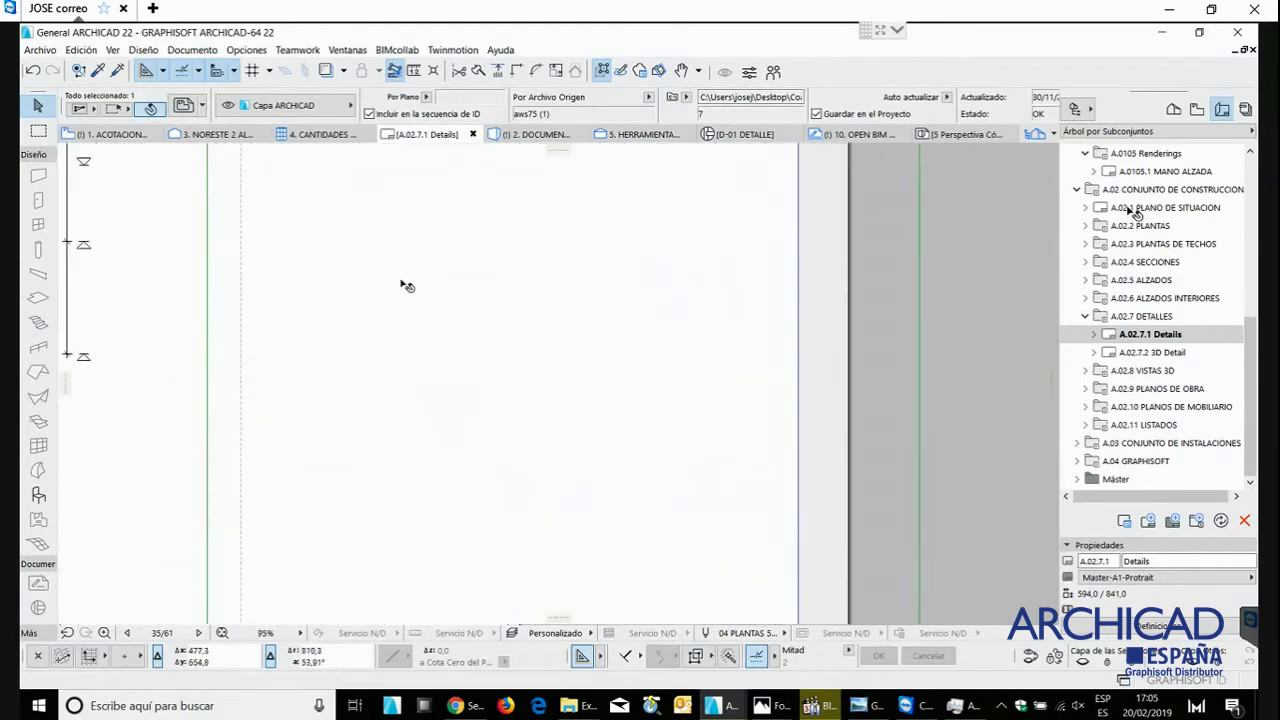
scroll(413, 287, "down", 7)
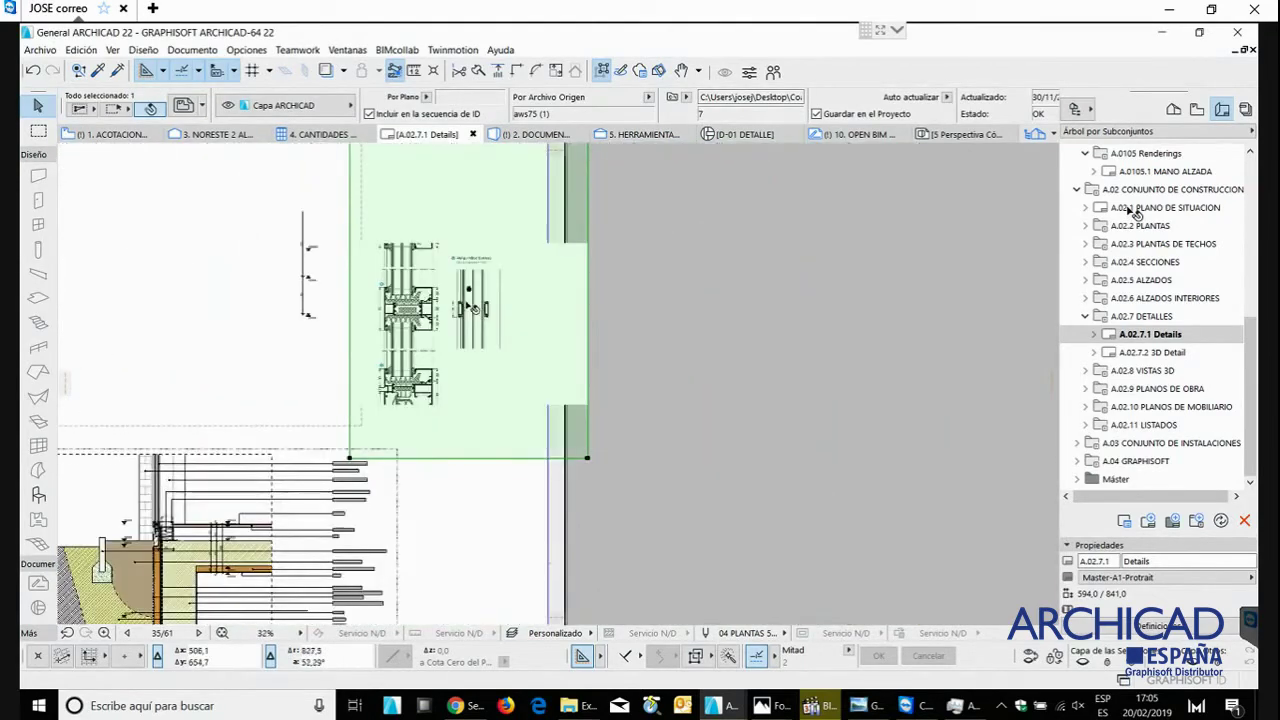
scroll(471, 300, "down", 3)
middle_click_drag(471, 300, 530, 352)
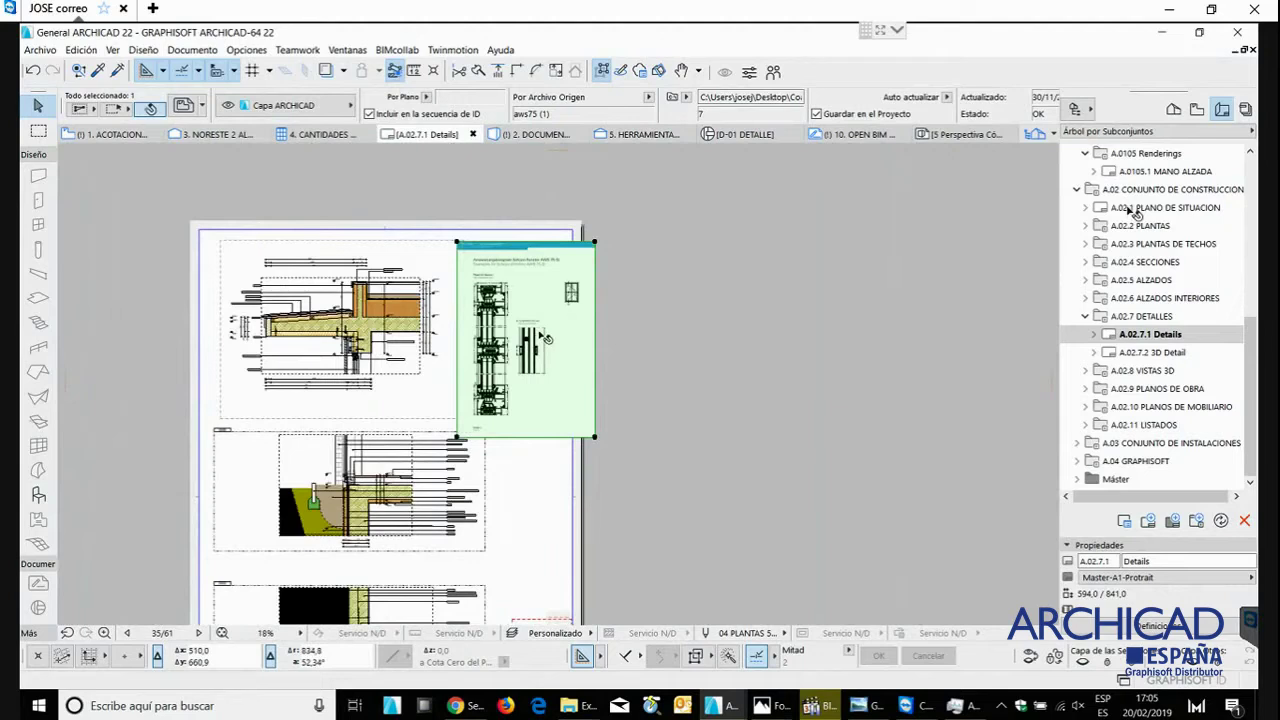
- Explode the placed manufacturer PDF page in the current view without keeping the original, using the drawing's layer and project line and fill attributes
right_click(546, 403)
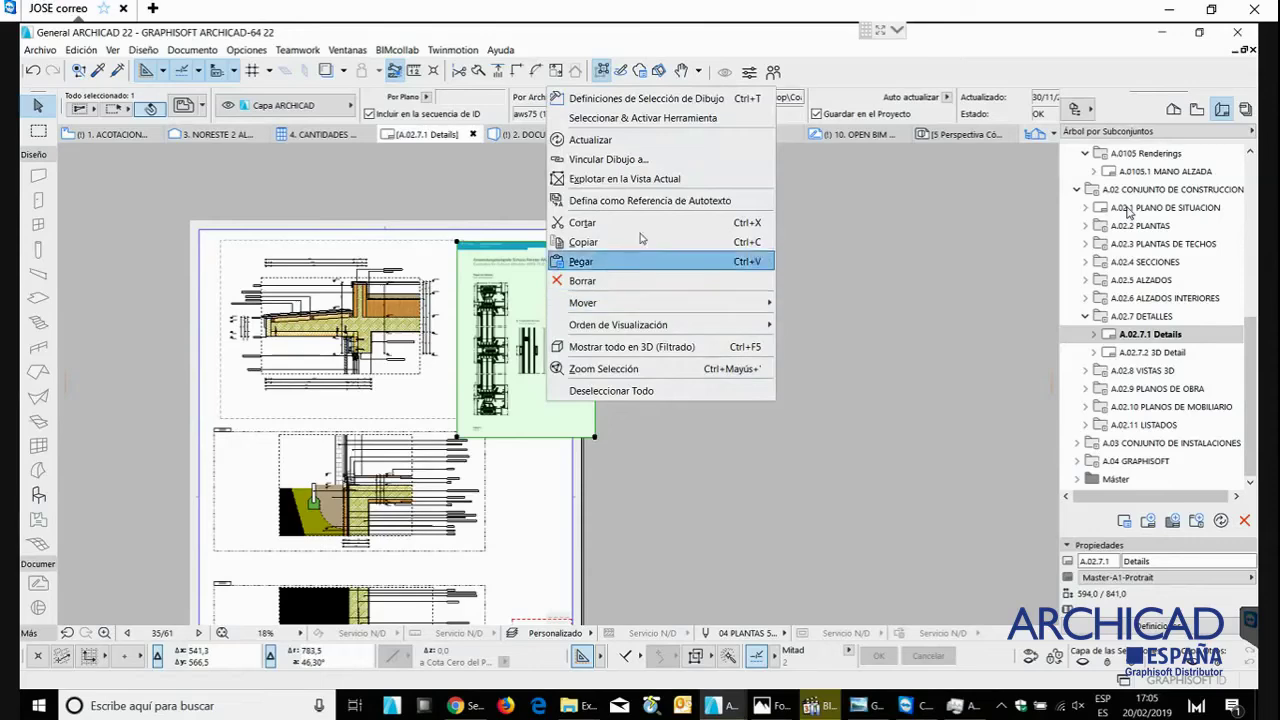
left_click(615, 180)
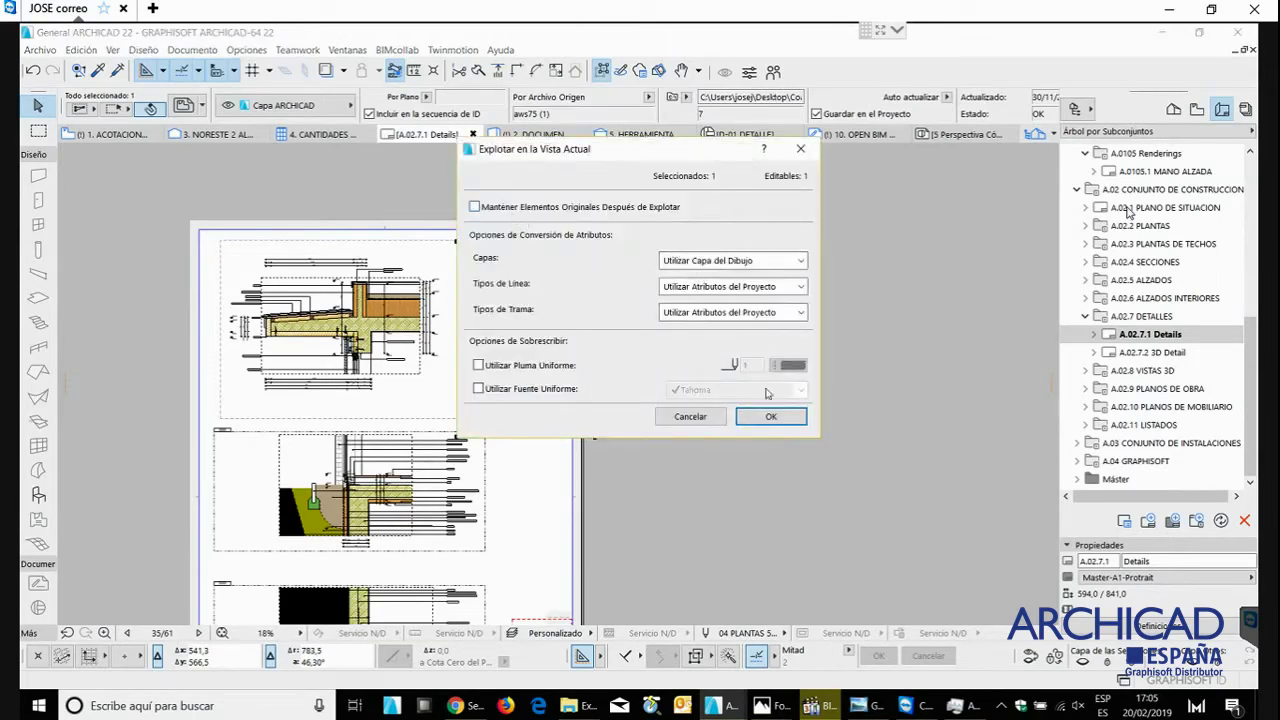
left_click(771, 418)
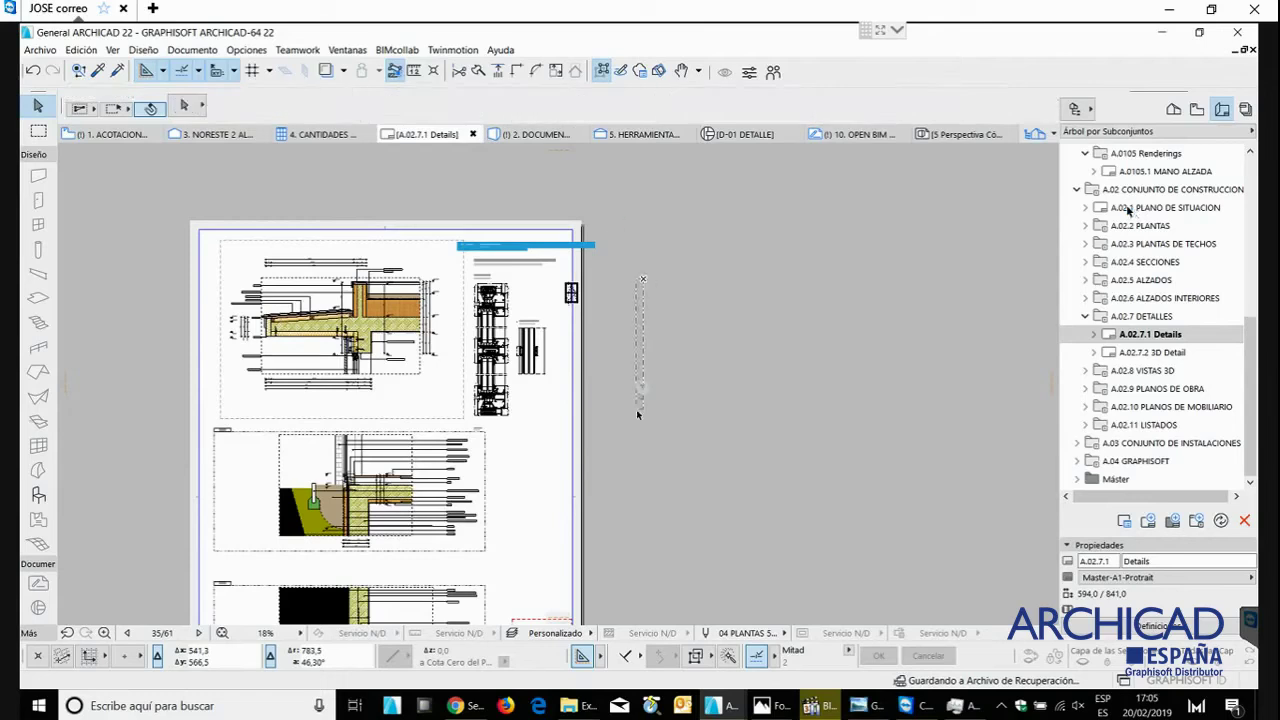
- Delete the exploded page's blue header and titles, then the small section and window symbol beside the tall window section
left_click(643, 278)
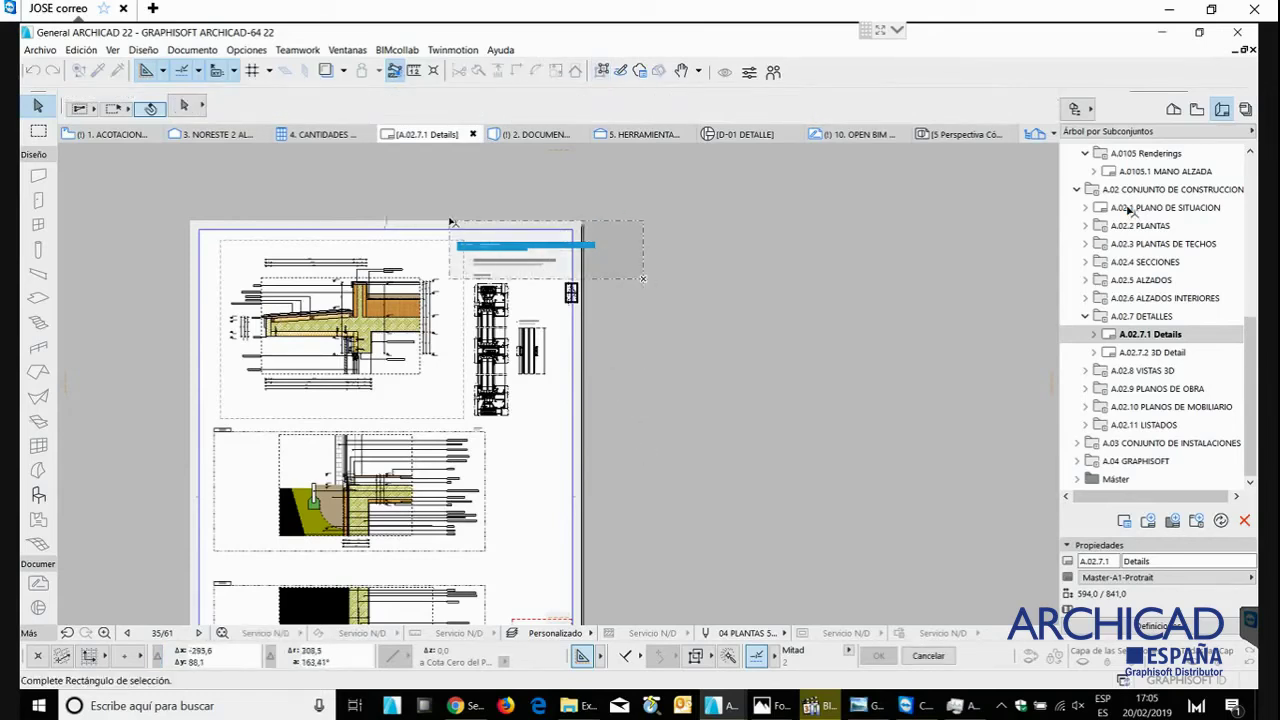
left_click(452, 222)
key("Escape")
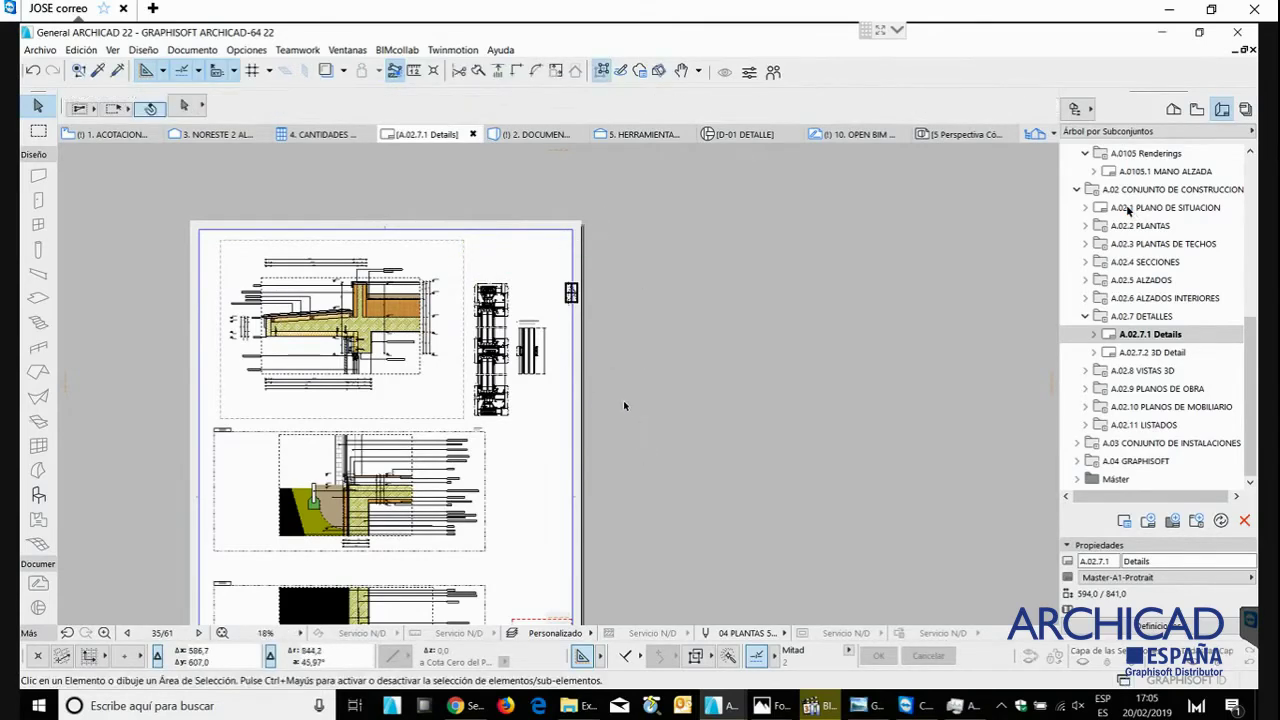
left_click(643, 459)
left_click(512, 250)
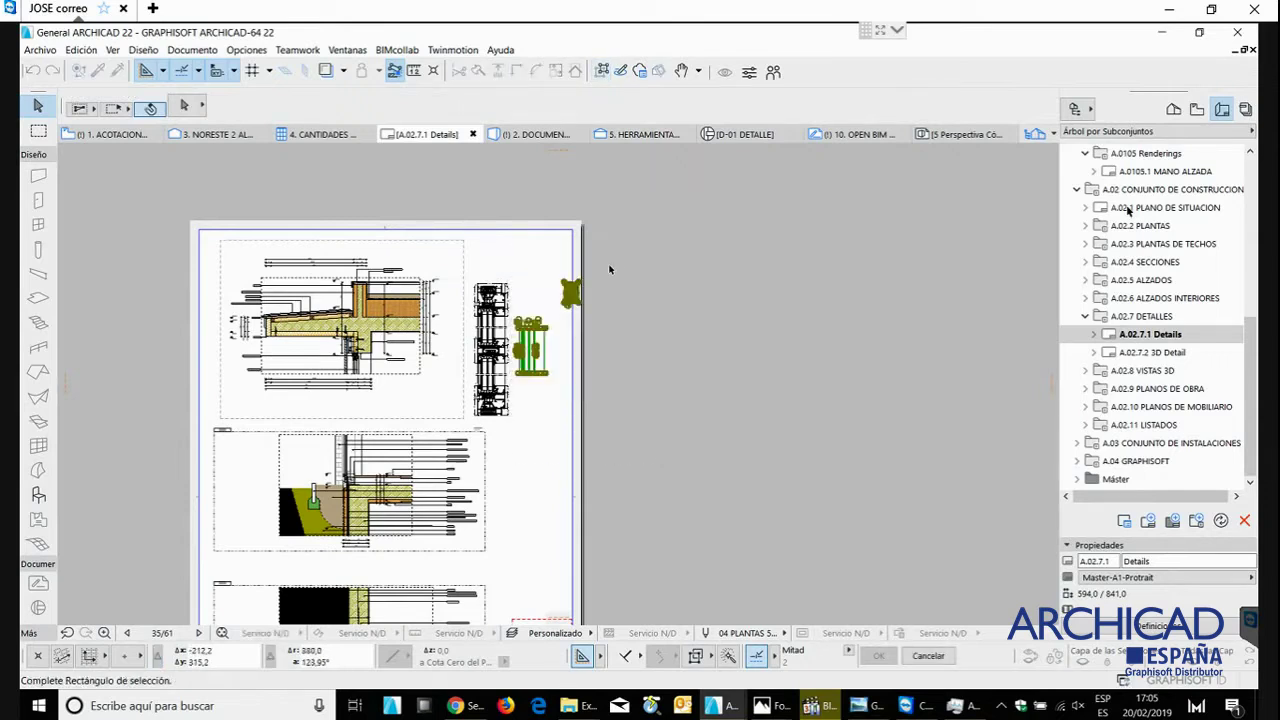
key("Delete")
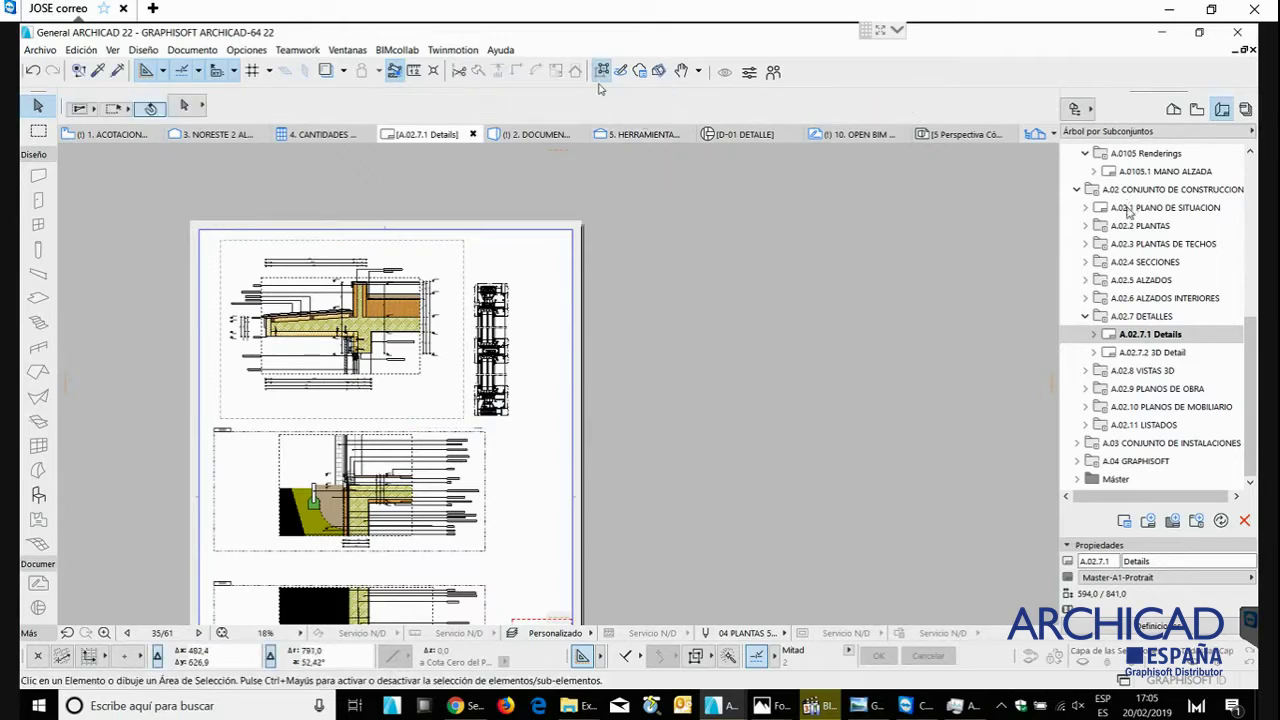
- Select all the tall window section's linework and move it up and away from the D-01 roof detail
left_click(498, 354)
left_click(498, 354)
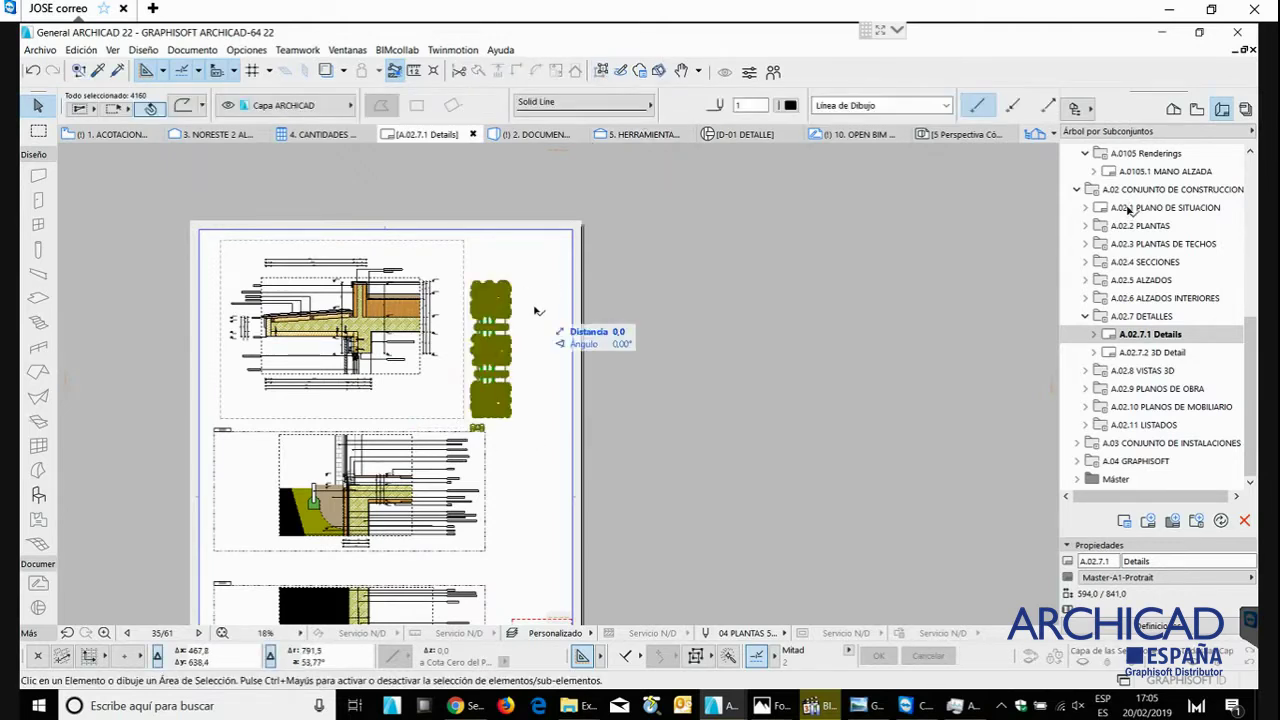
left_click(525, 327)
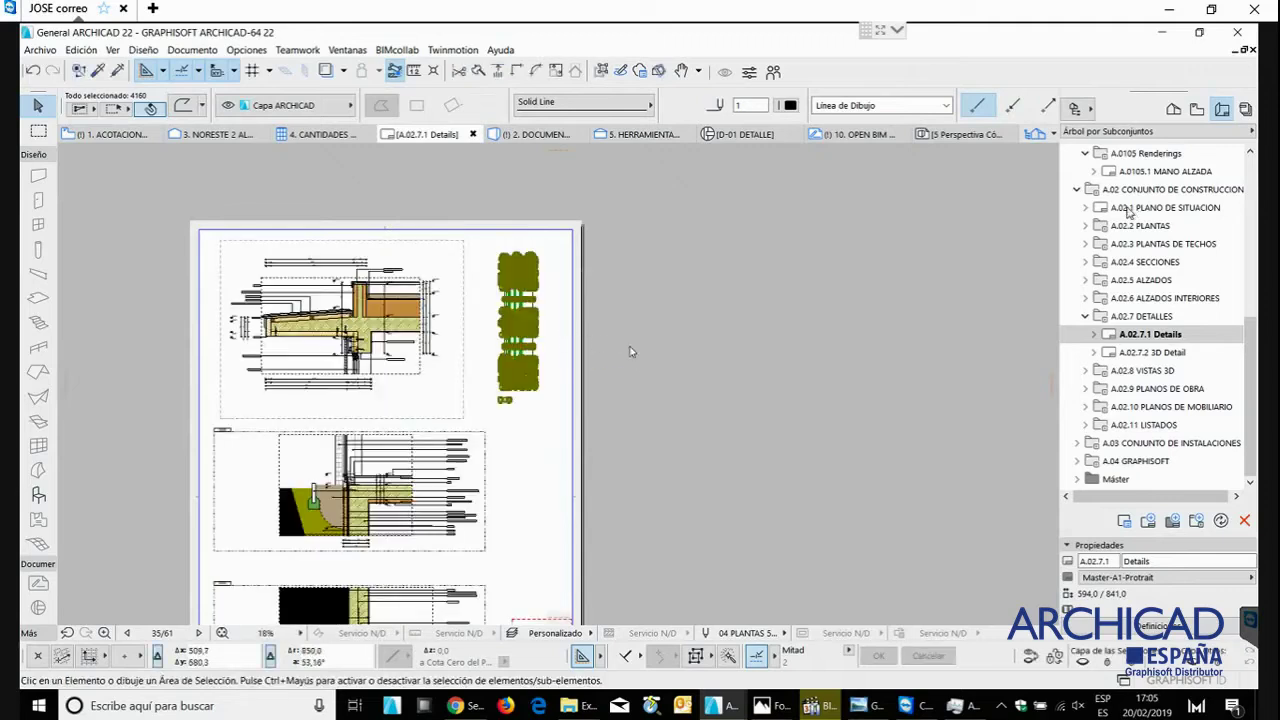
- Delete the leftover page text directly below the tall window section on the layout
left_click(637, 430)
right_click(755, 288)
left_click(803, 341)
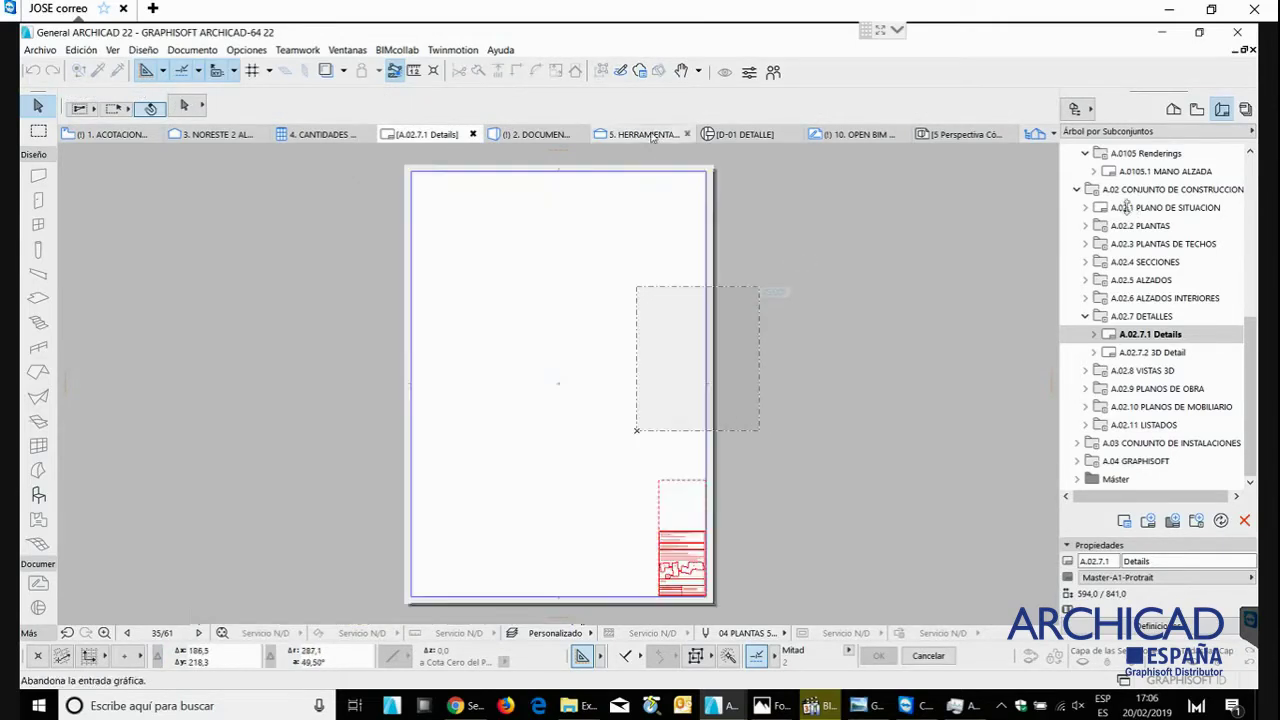
right_click(768, 242)
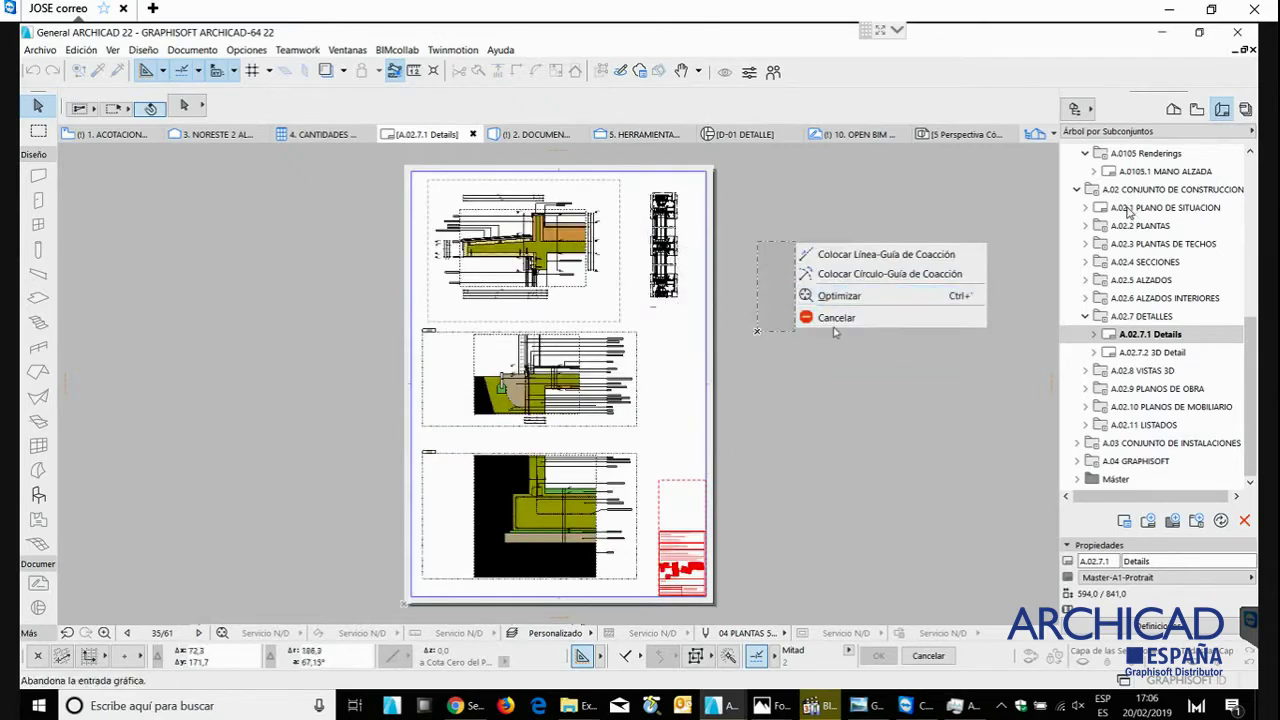
left_click(812, 318)
left_click(749, 328)
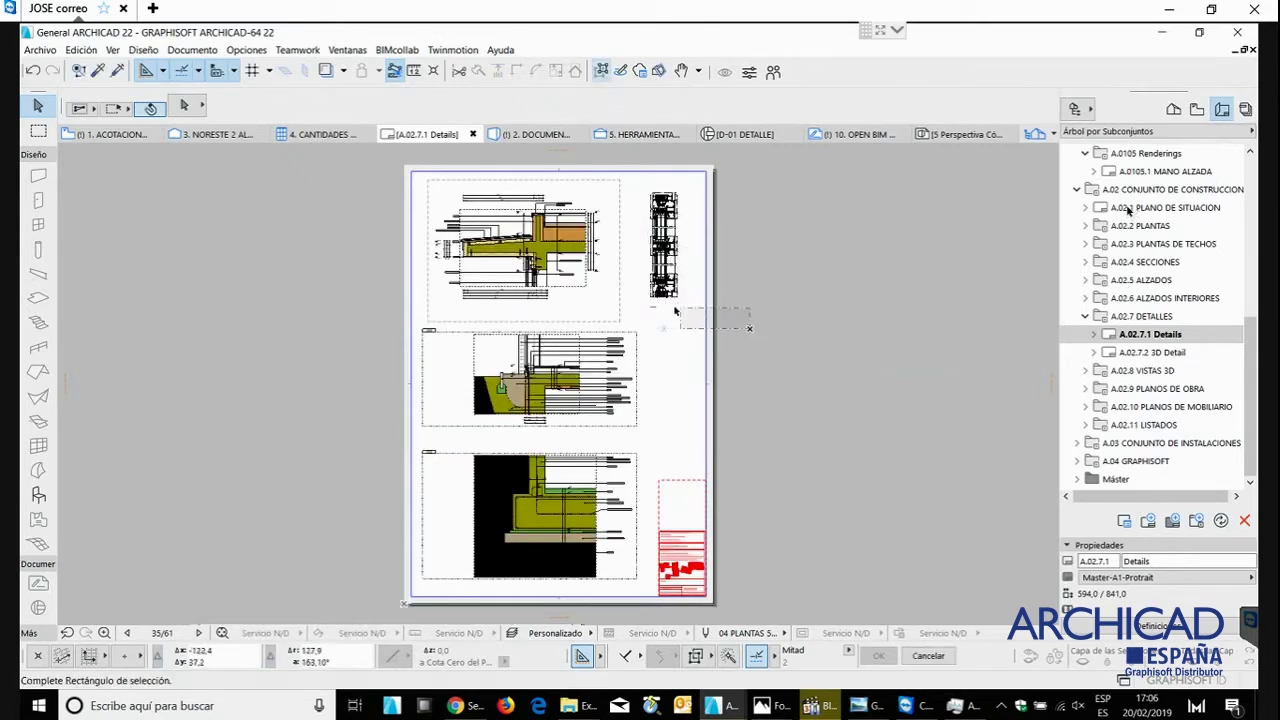
left_click(637, 301)
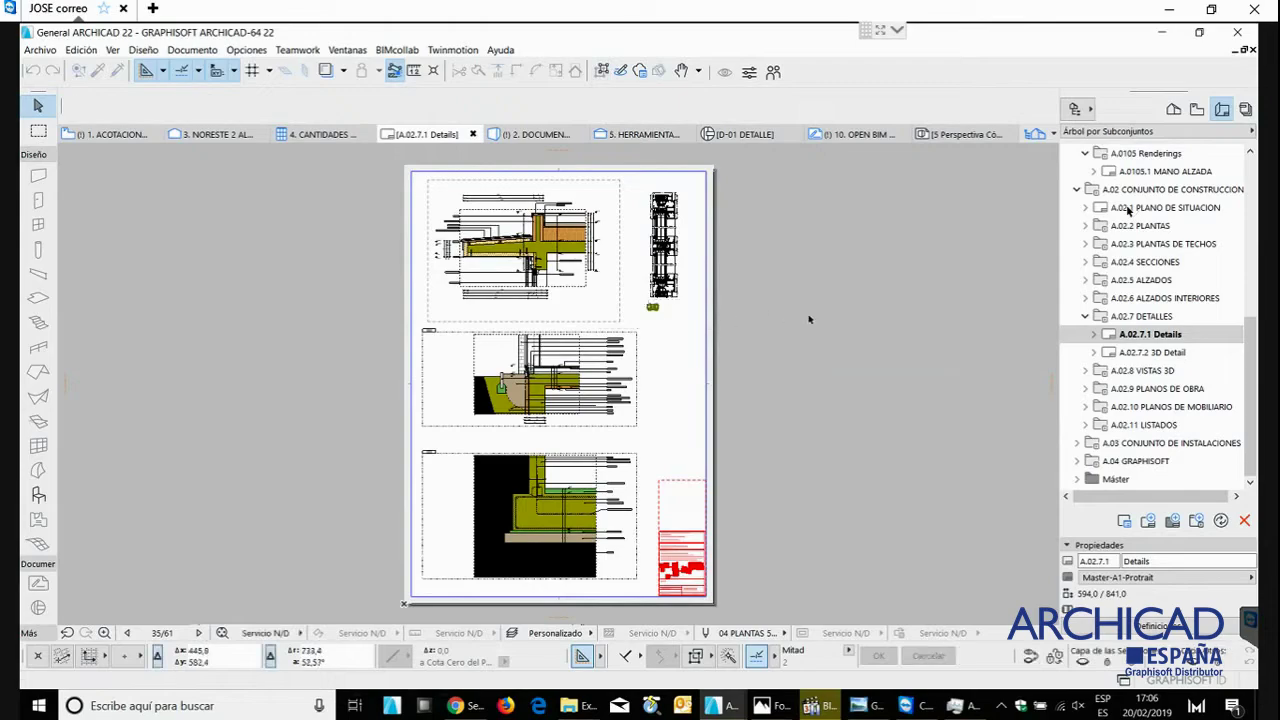
key("Delete")
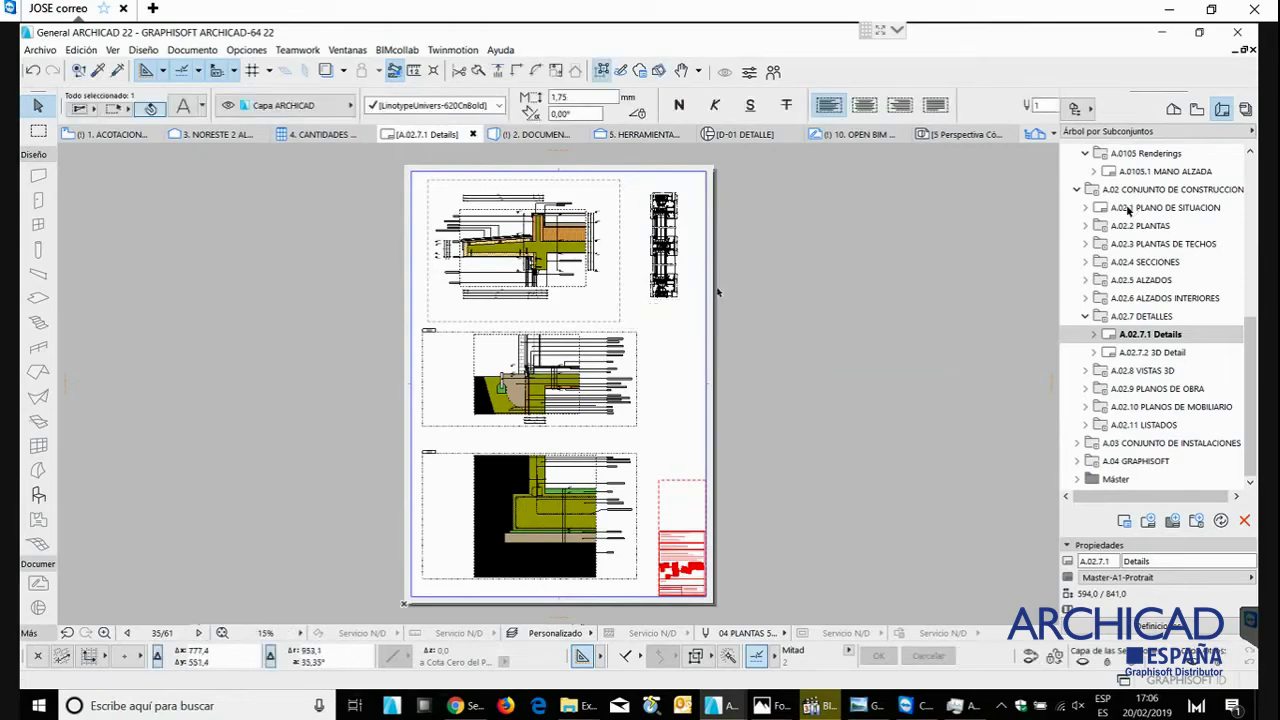
- Examine the exploded window section's linework and dimensions up close, and its placement among the other details on the sheet
scroll(665, 260, "up", 4)
middle_click_drag(663, 215, 599, 341)
scroll(598, 341, "up", 1)
scroll(568, 367, "up", 5)
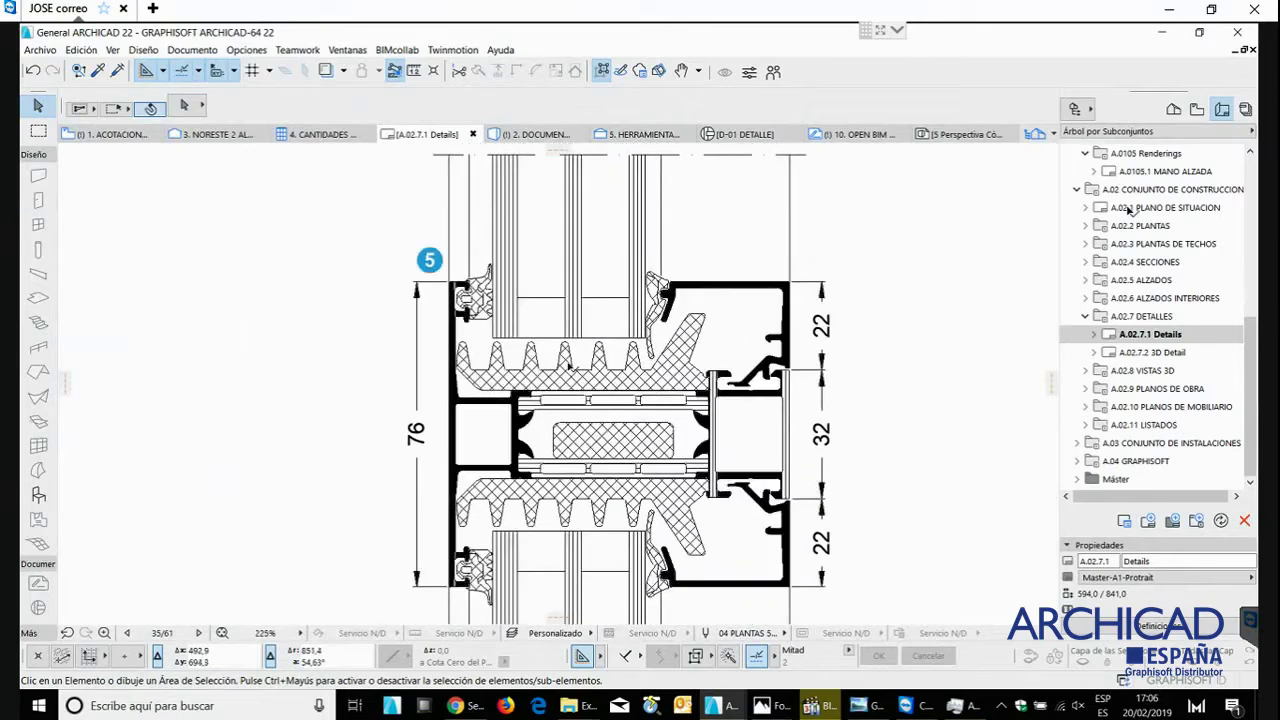
scroll(569, 366, "down", 5)
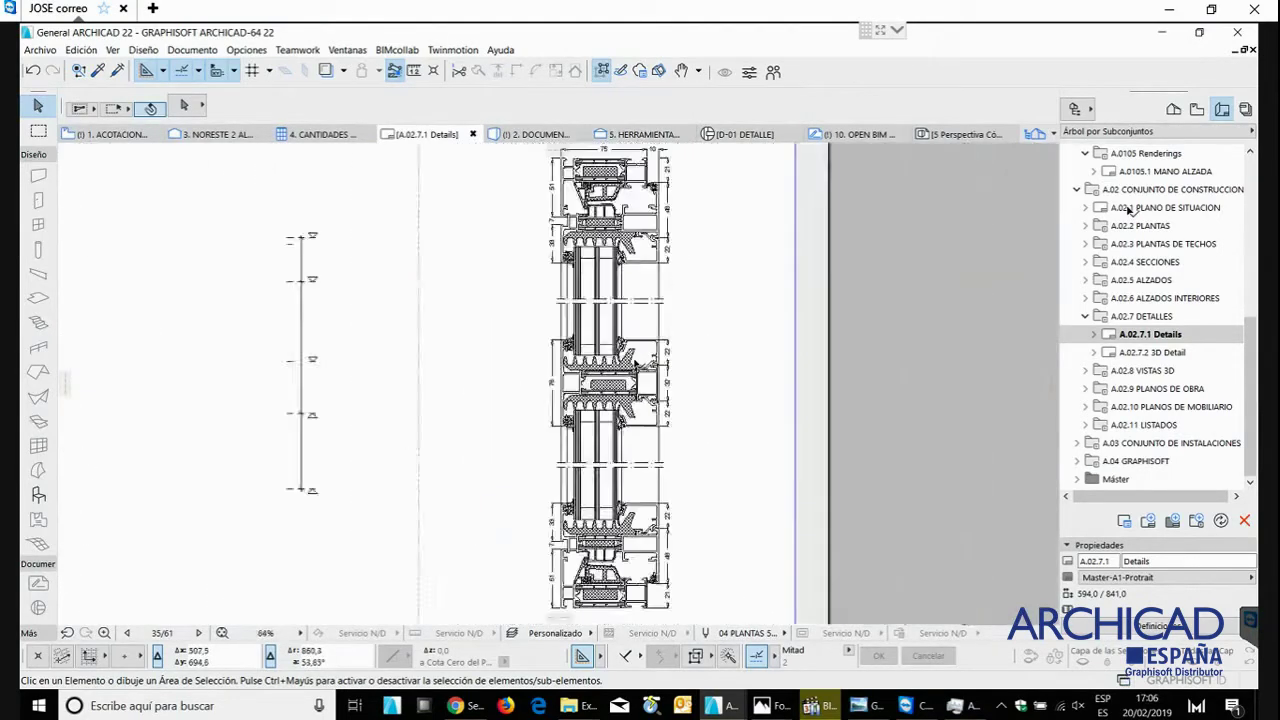
scroll(500, 372, "down", 1)
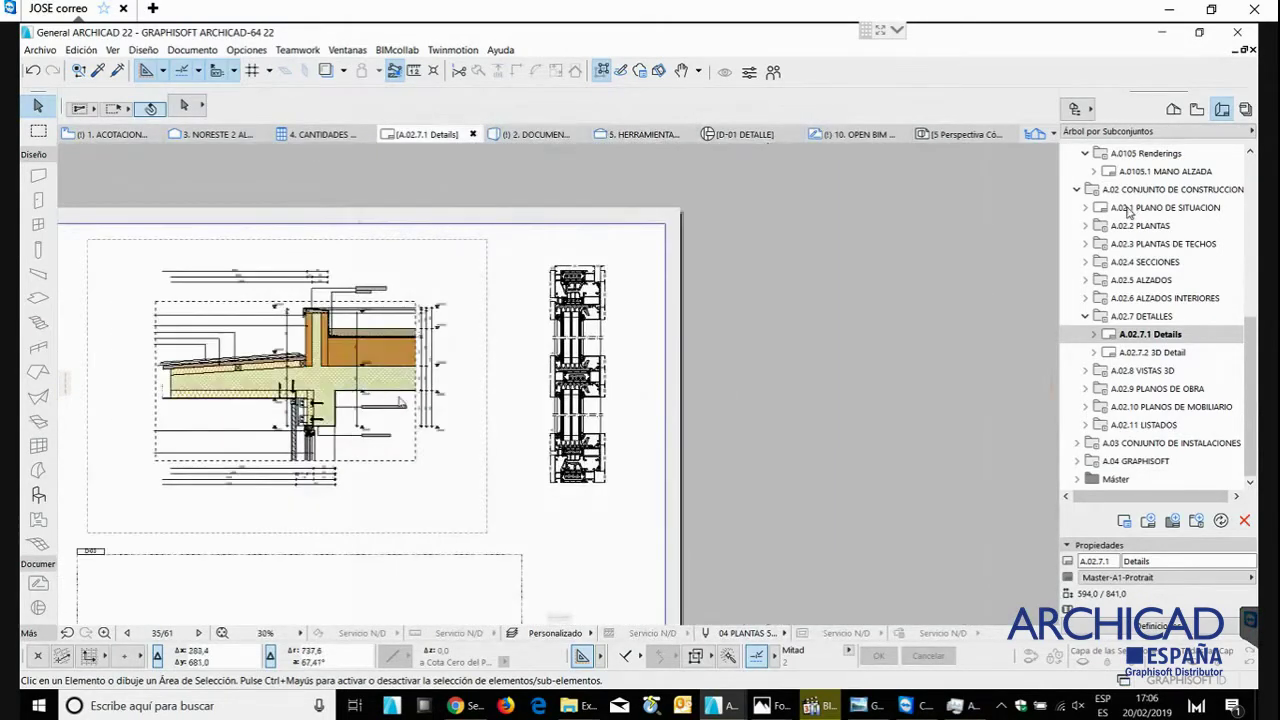
left_click(706, 370)
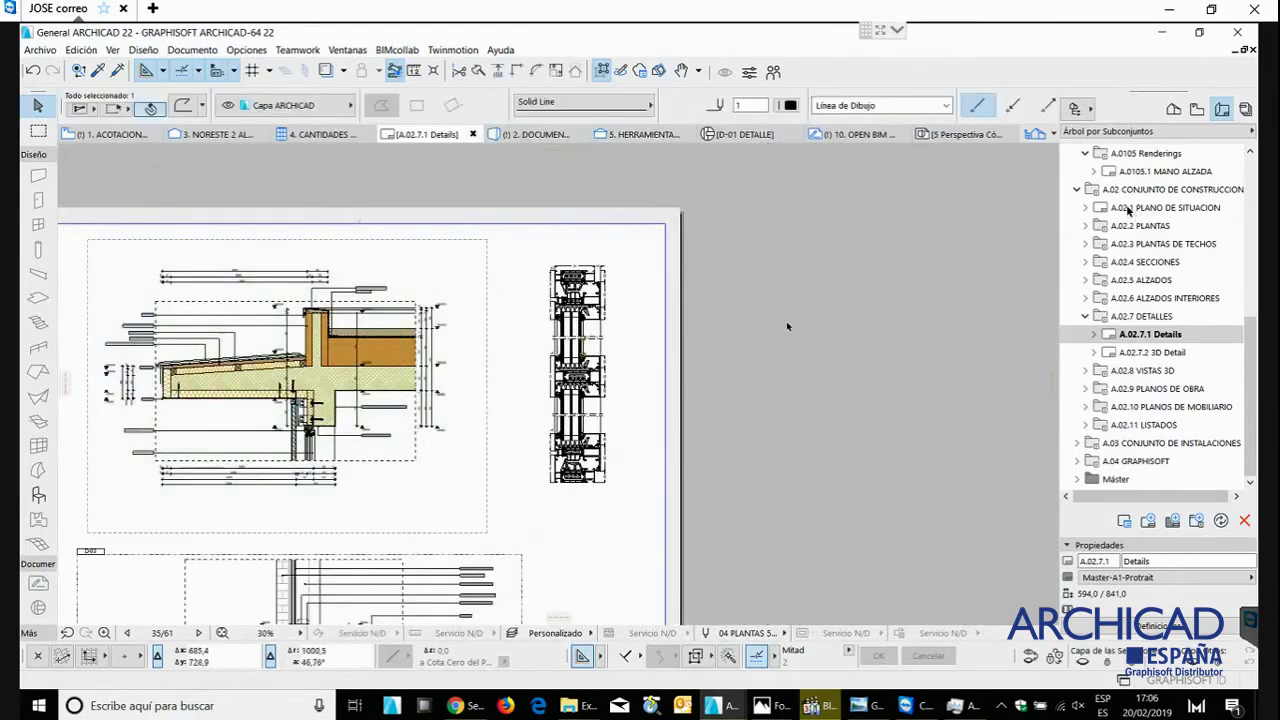
scroll(792, 273, "down", 3)
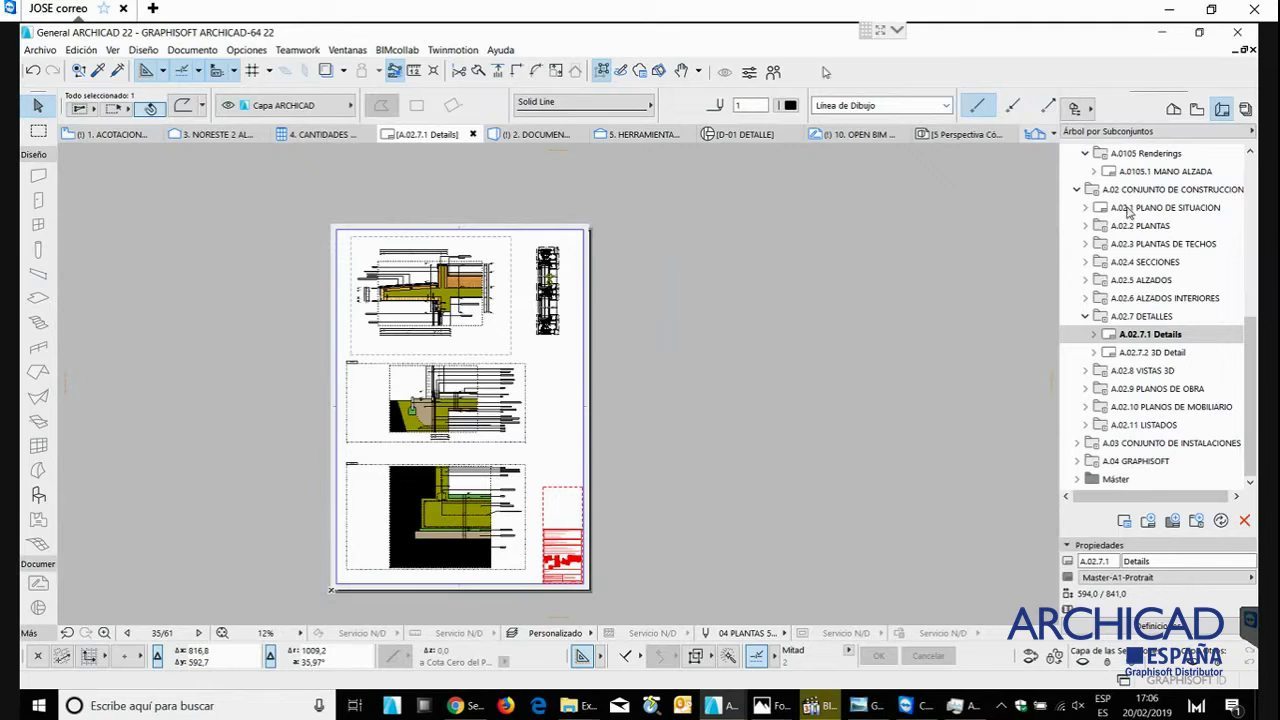
- Review the project map, view map, layout book and publisher sets in the Navigator, ending on the layout book
left_click(1175, 109)
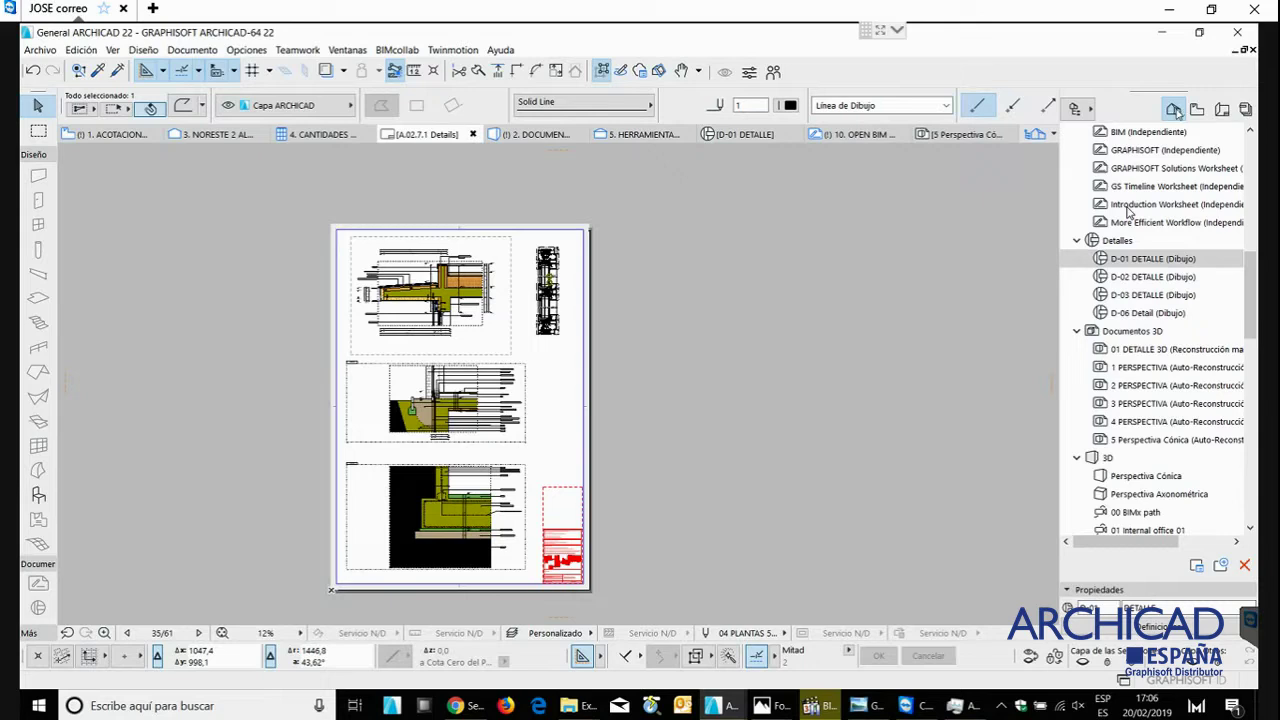
left_click(1197, 108)
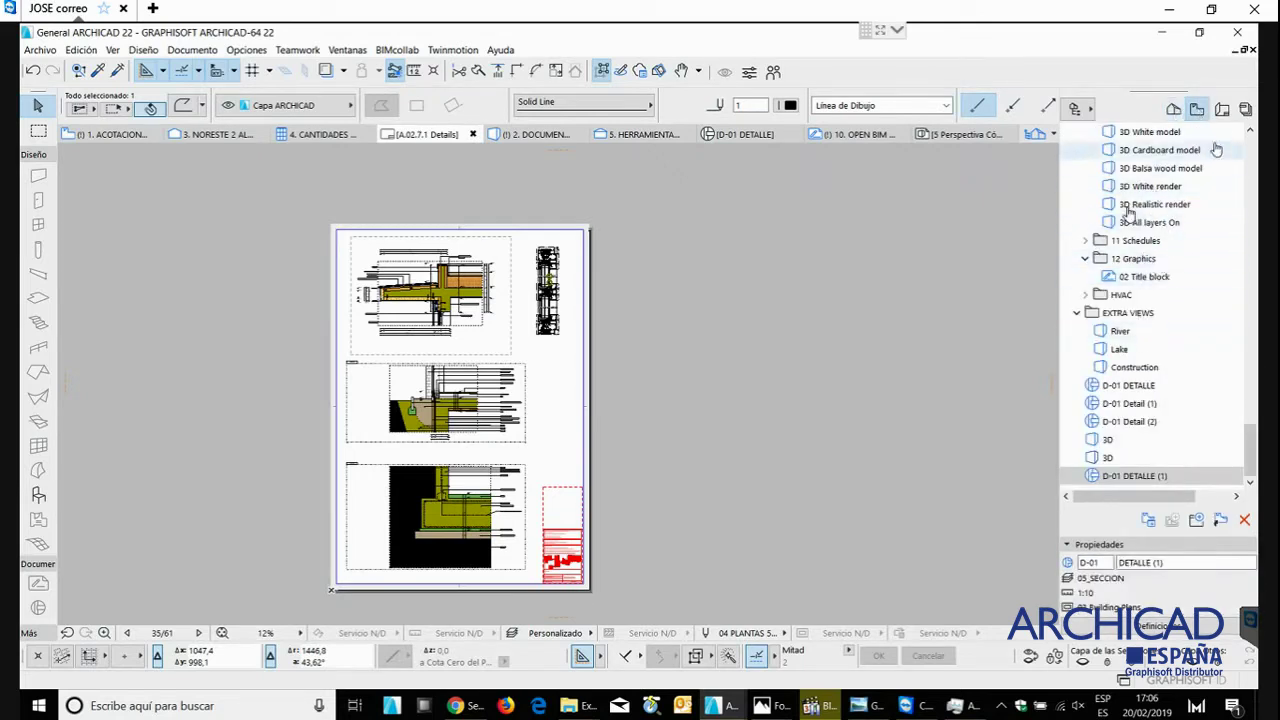
left_click(1221, 110)
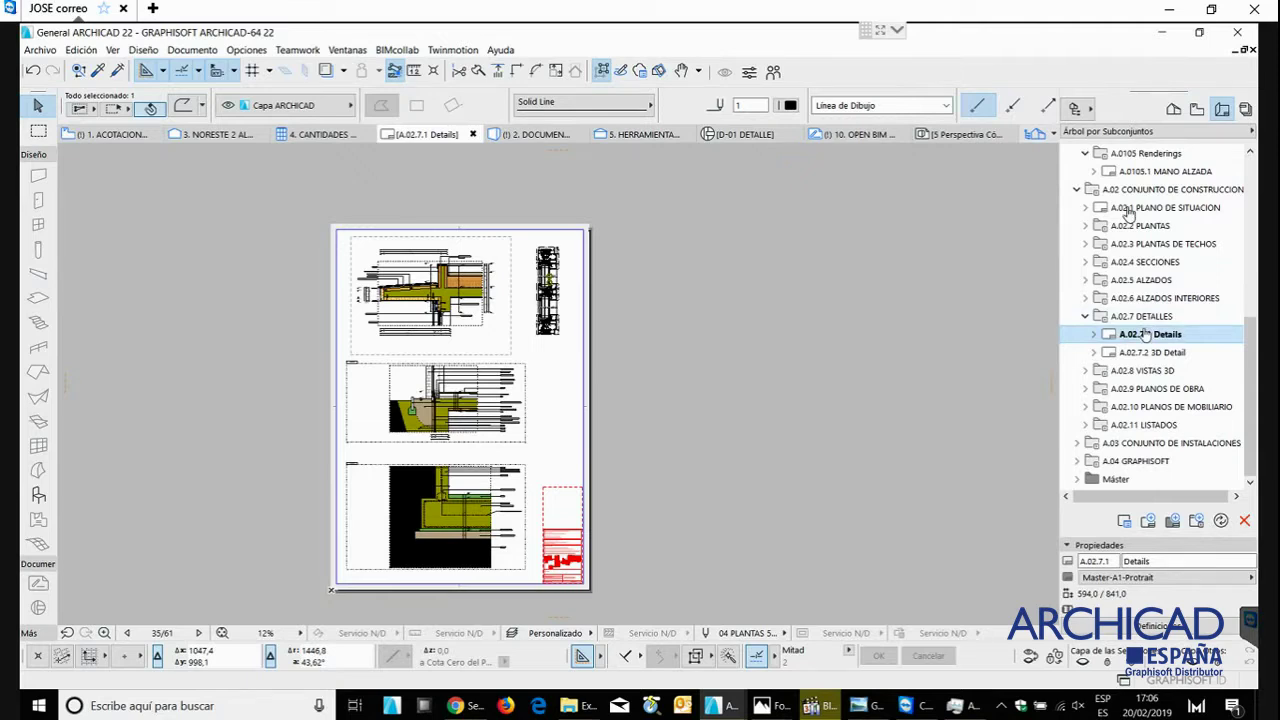
left_click(1245, 109)
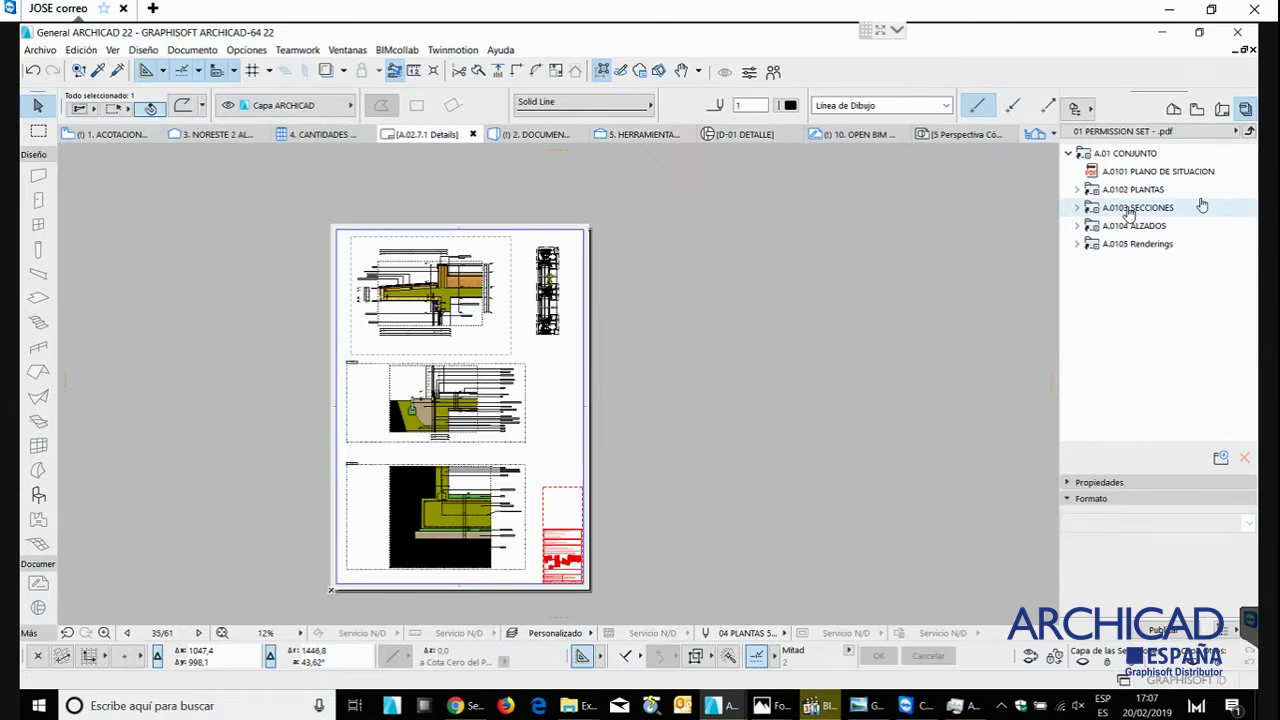
left_click(1198, 110)
left_click(1222, 110)
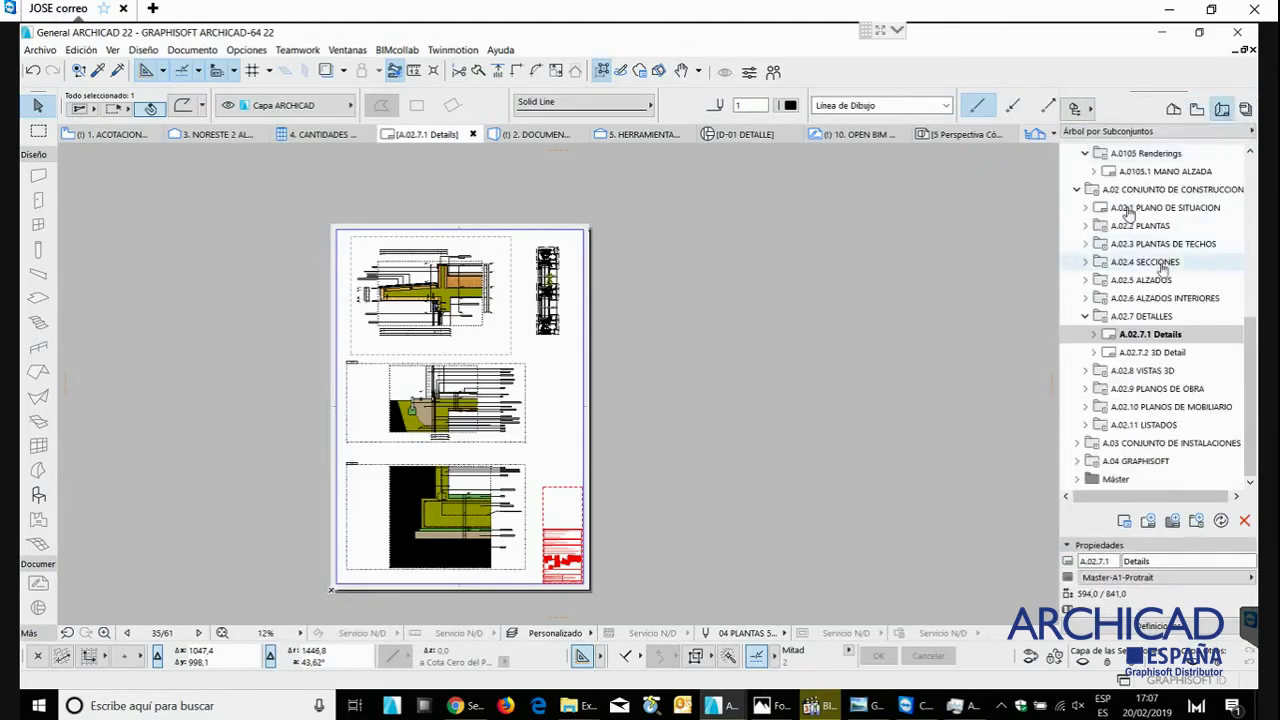
- Open the Organizer in project publishing mode and show the list of publisher sets
left_click(1053, 131)
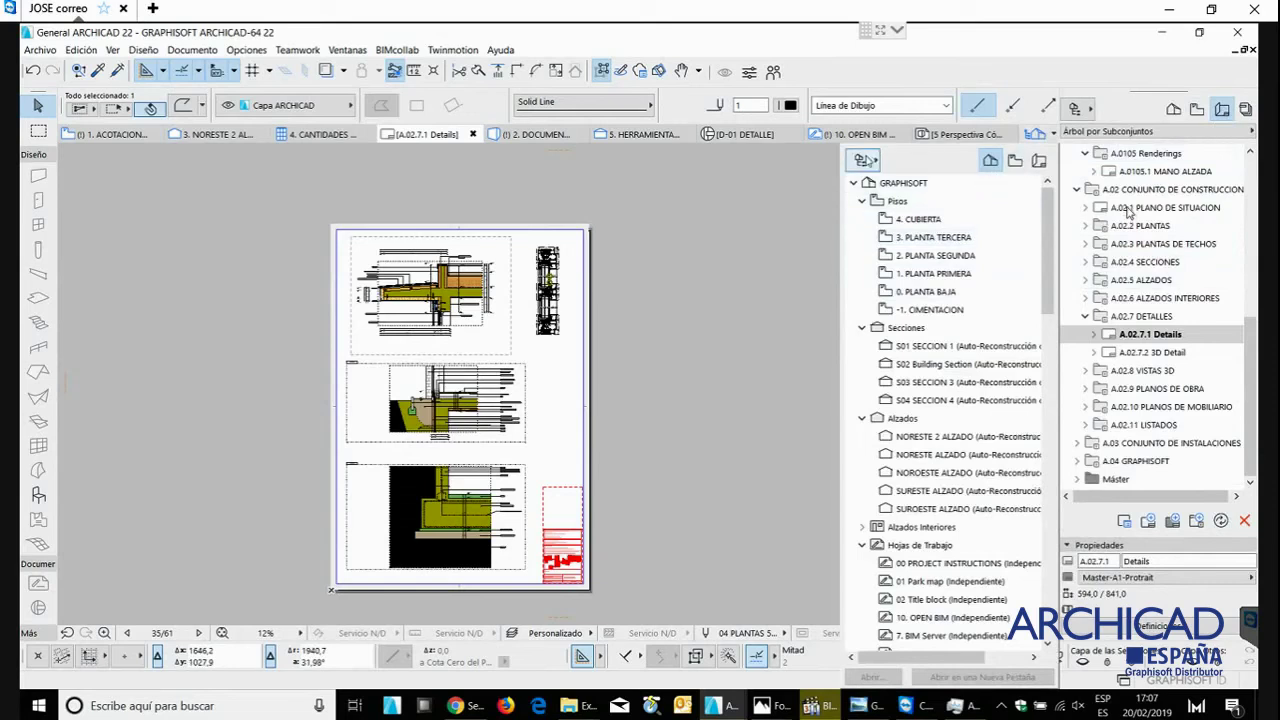
left_click(861, 160)
left_click(937, 193)
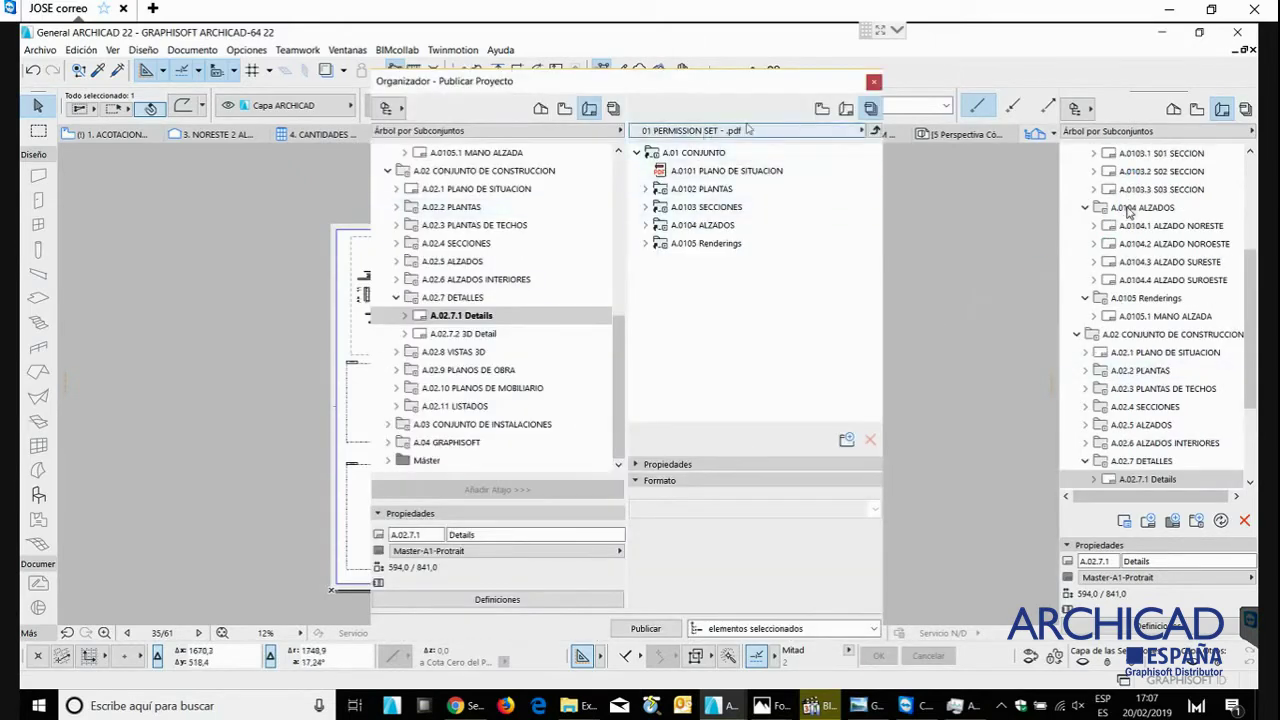
left_click(875, 132)
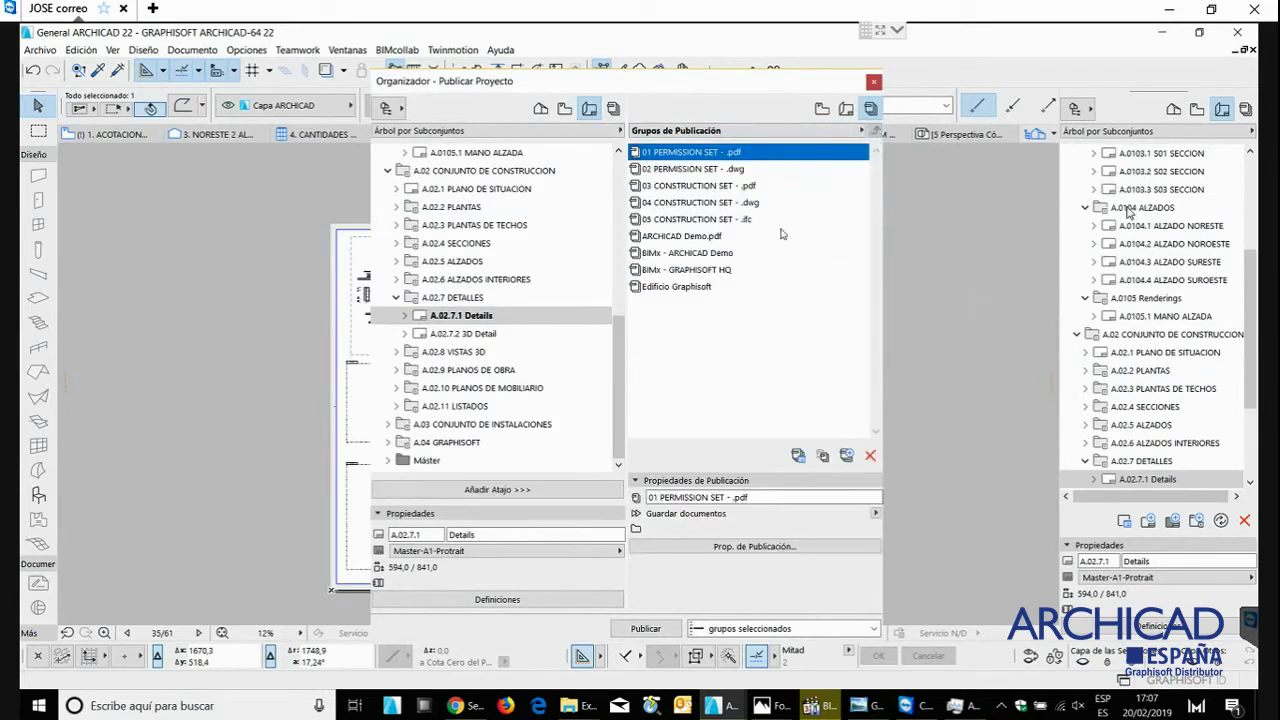
- Open the 02 PERMISSION SET - .dwg publisher set and examine the contents of its A.0102 PLANTAS and A.0103 SECCIONES folders
left_click(675, 170)
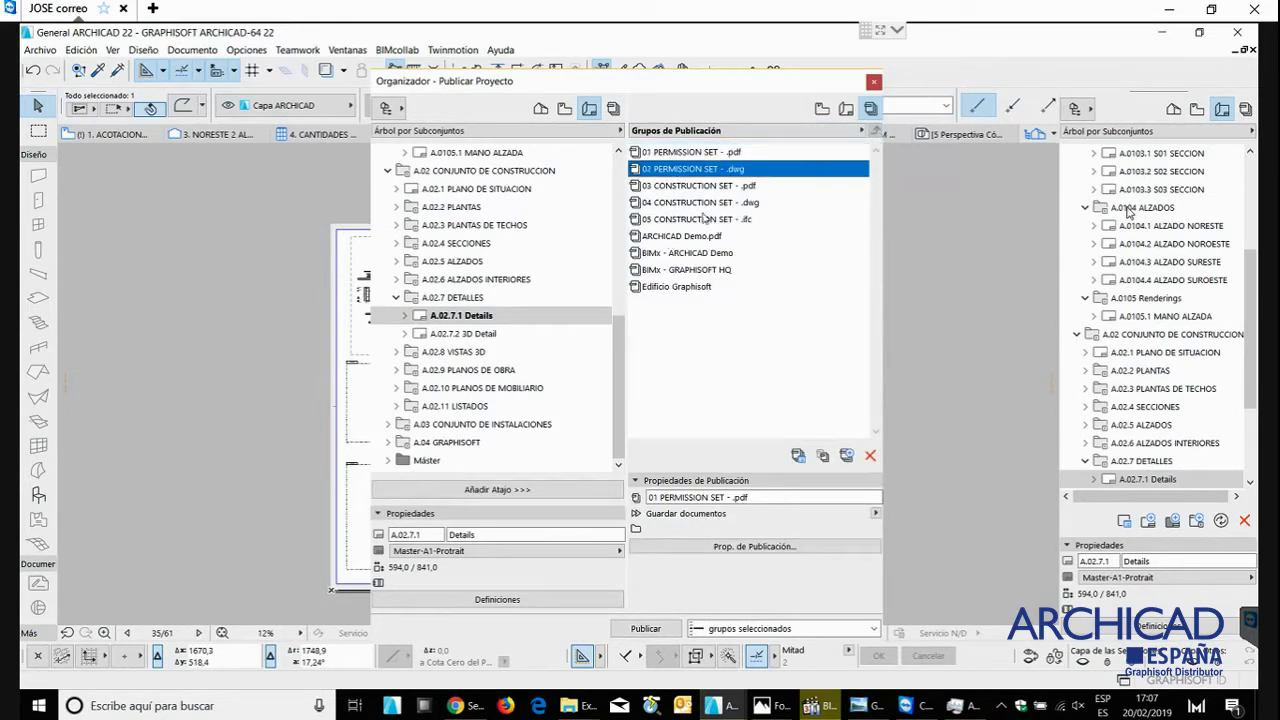
double_click(690, 170)
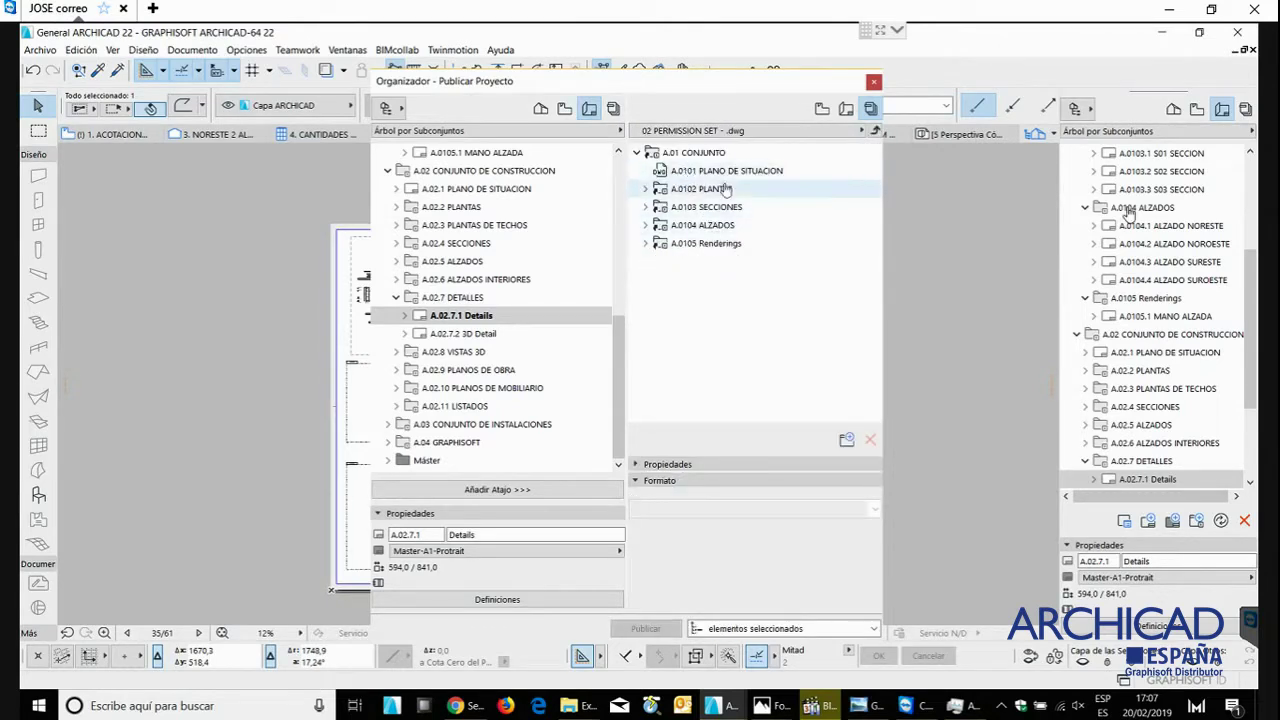
left_click(645, 190)
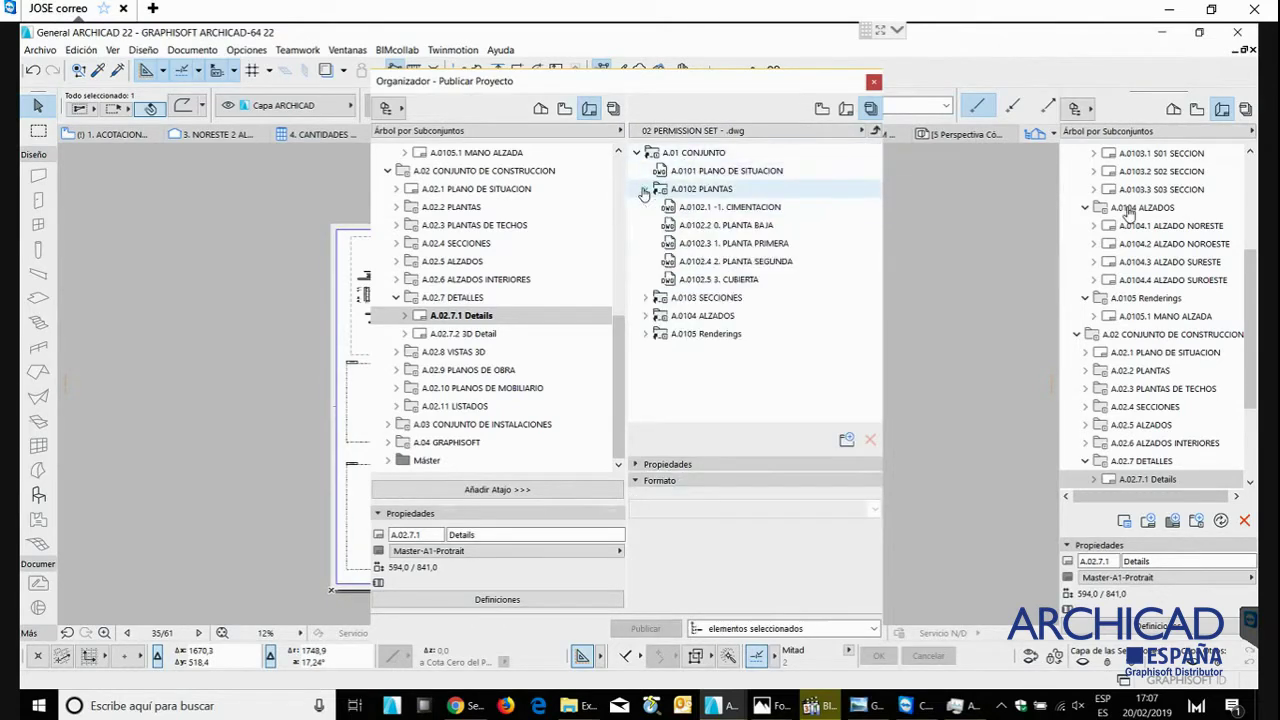
left_click(645, 297)
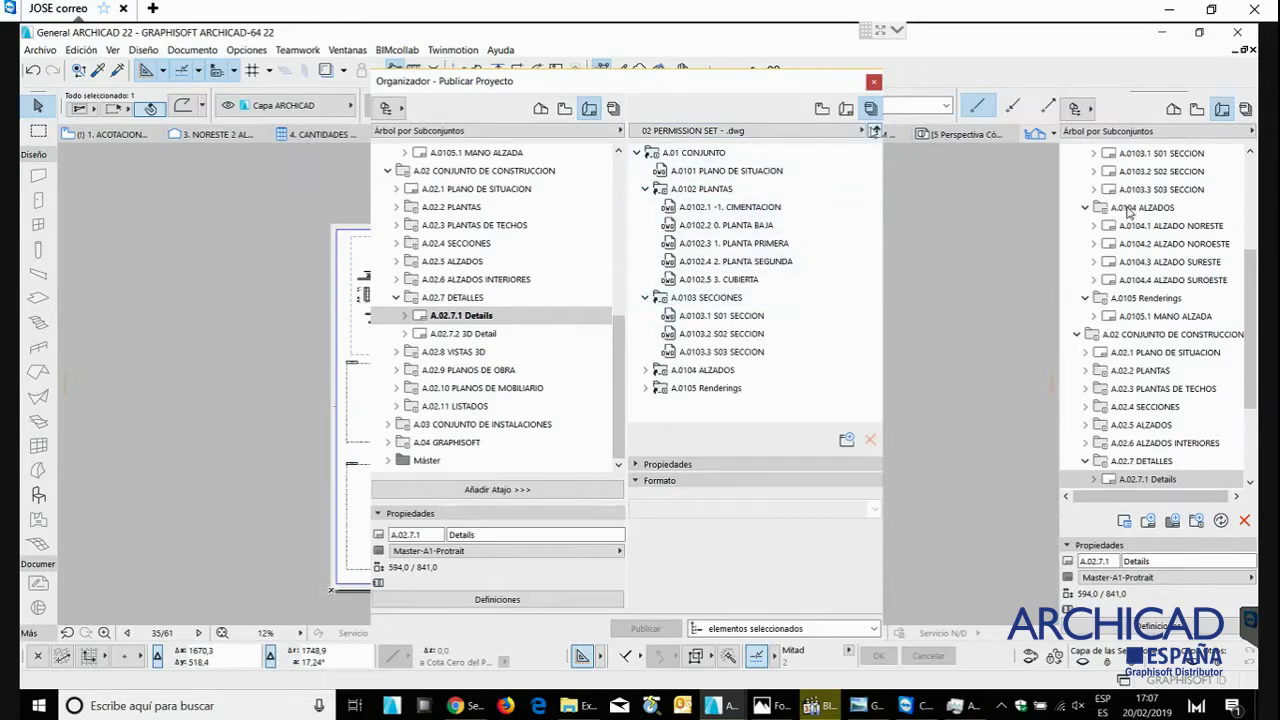
- Return to the publisher set list and check the properties of 01 PERMISSION SET - .pdf, 04 CONSTRUCTION SET - .dwg and ARCHICAD Demo.pdf
left_click(875, 131)
left_click(693, 152)
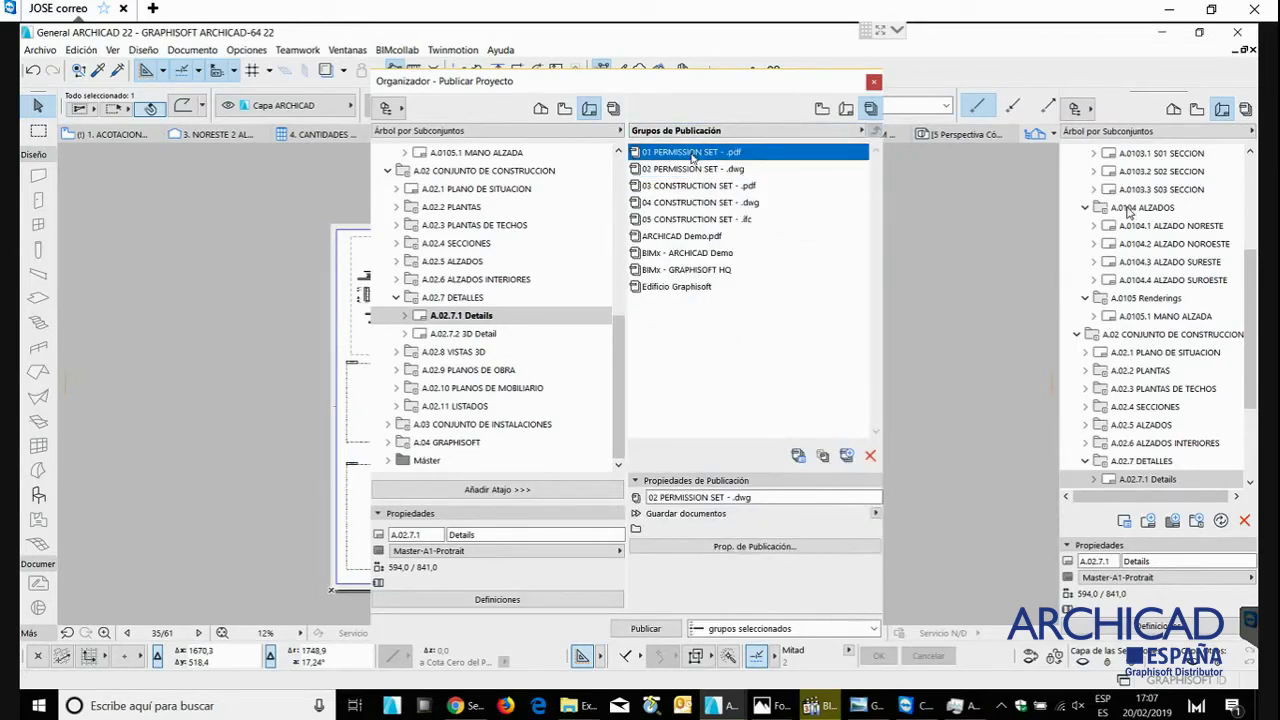
left_click(693, 153)
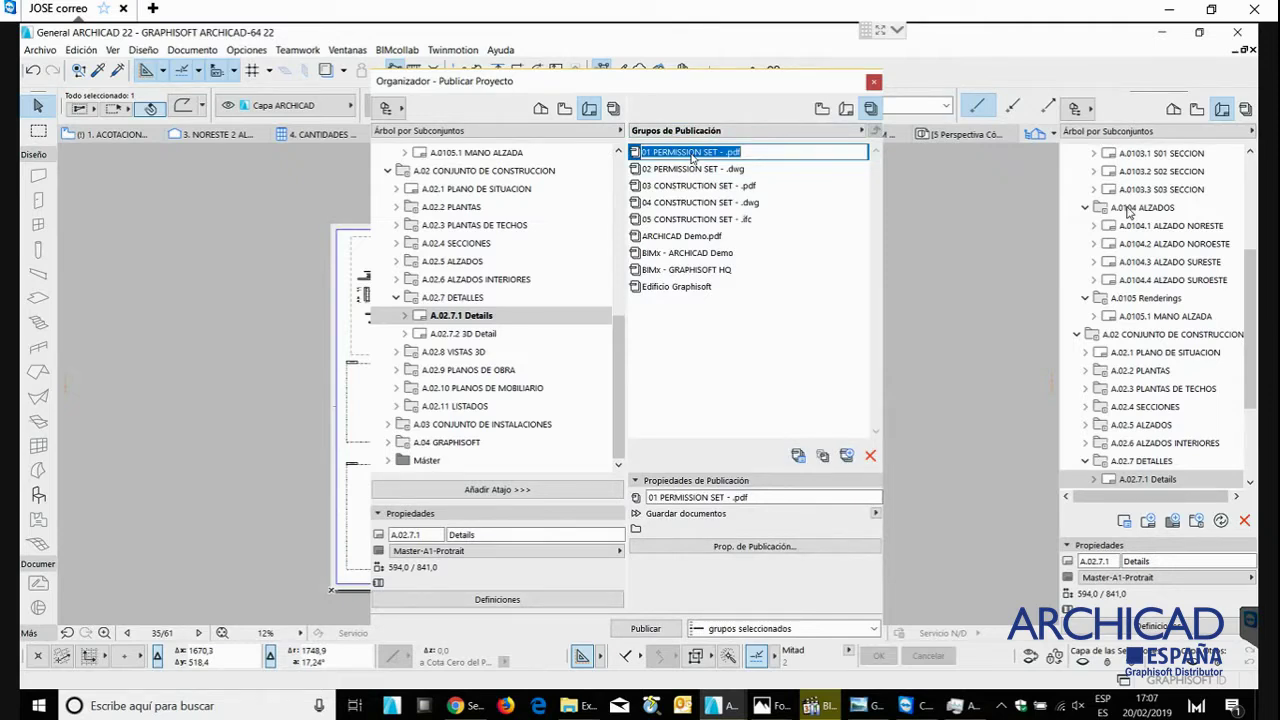
left_click(714, 201)
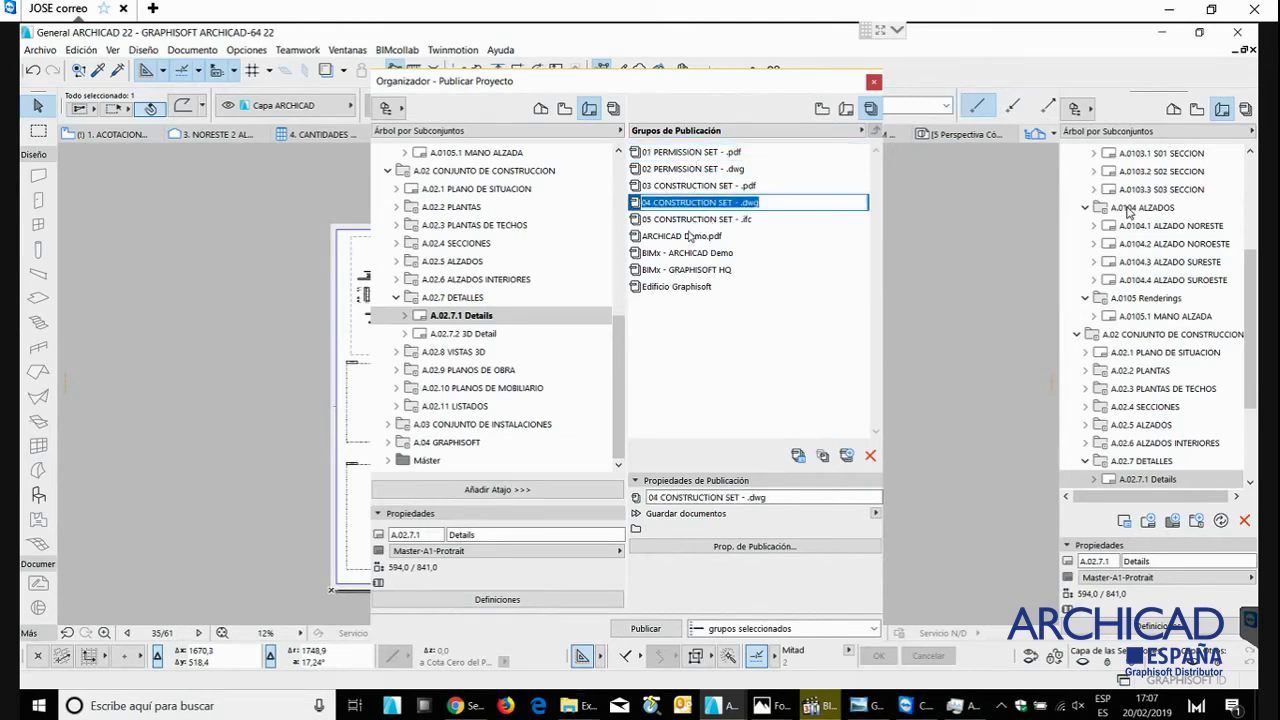
left_click(700, 236)
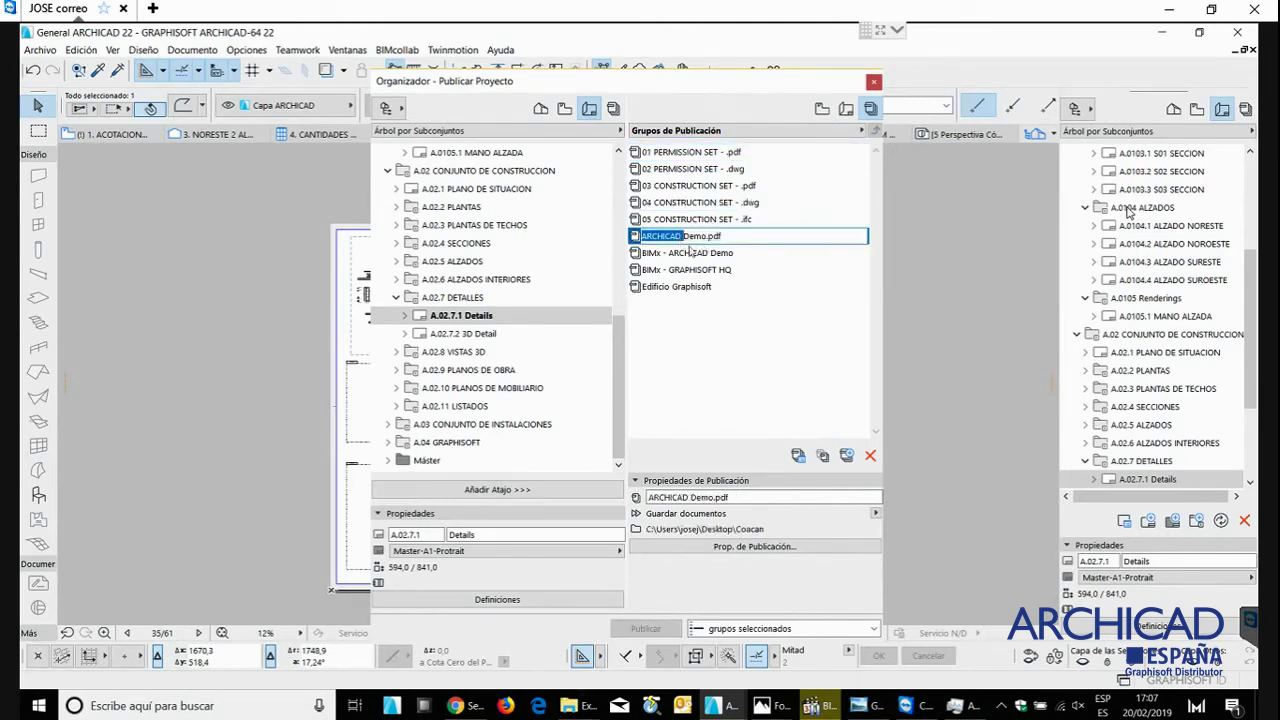
- Open the ARCHICAD Demo.pdf publisher set and add the A.02.7 DETALLES layout subset to it
left_click(800, 328)
double_click(702, 238)
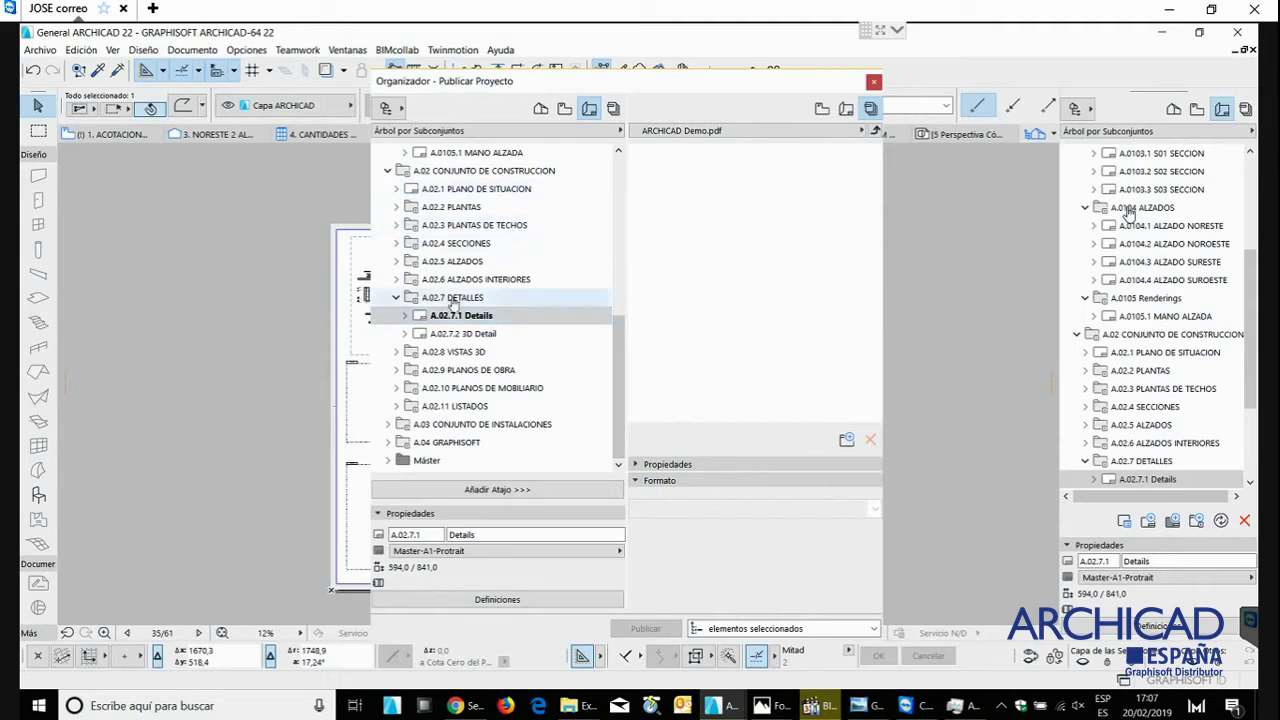
left_click_drag(448, 299, 766, 221)
left_click(636, 152)
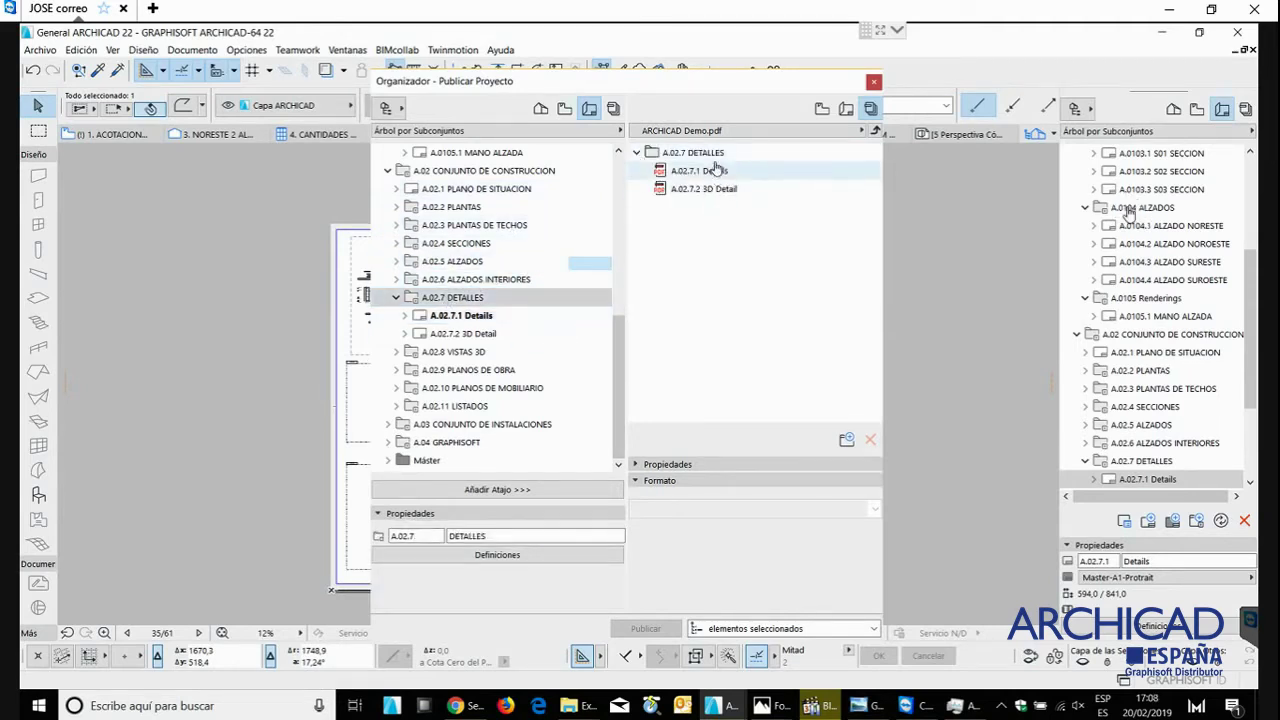
- Add the A.02.8 VISTAS 3D subset to the publisher set and place it at the same level as A.02.7 DETALLES
left_click_drag(452, 352, 752, 281)
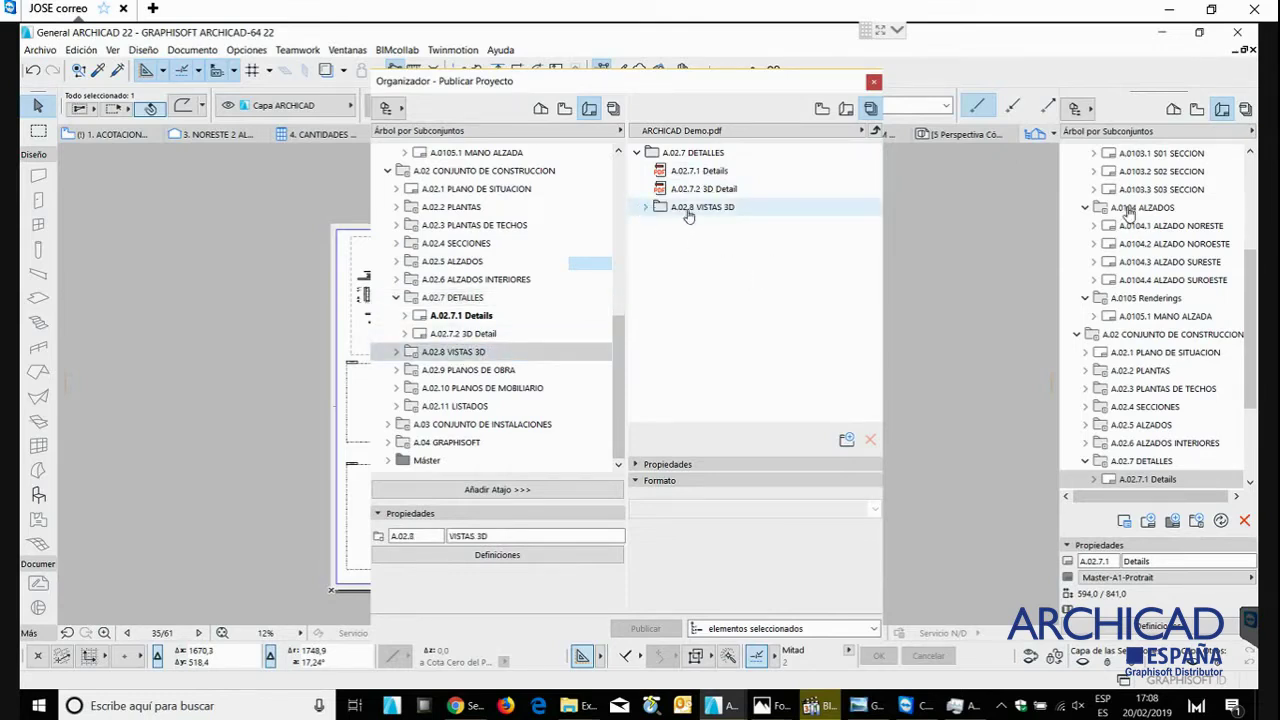
left_click_drag(686, 209, 655, 240)
left_click(676, 172)
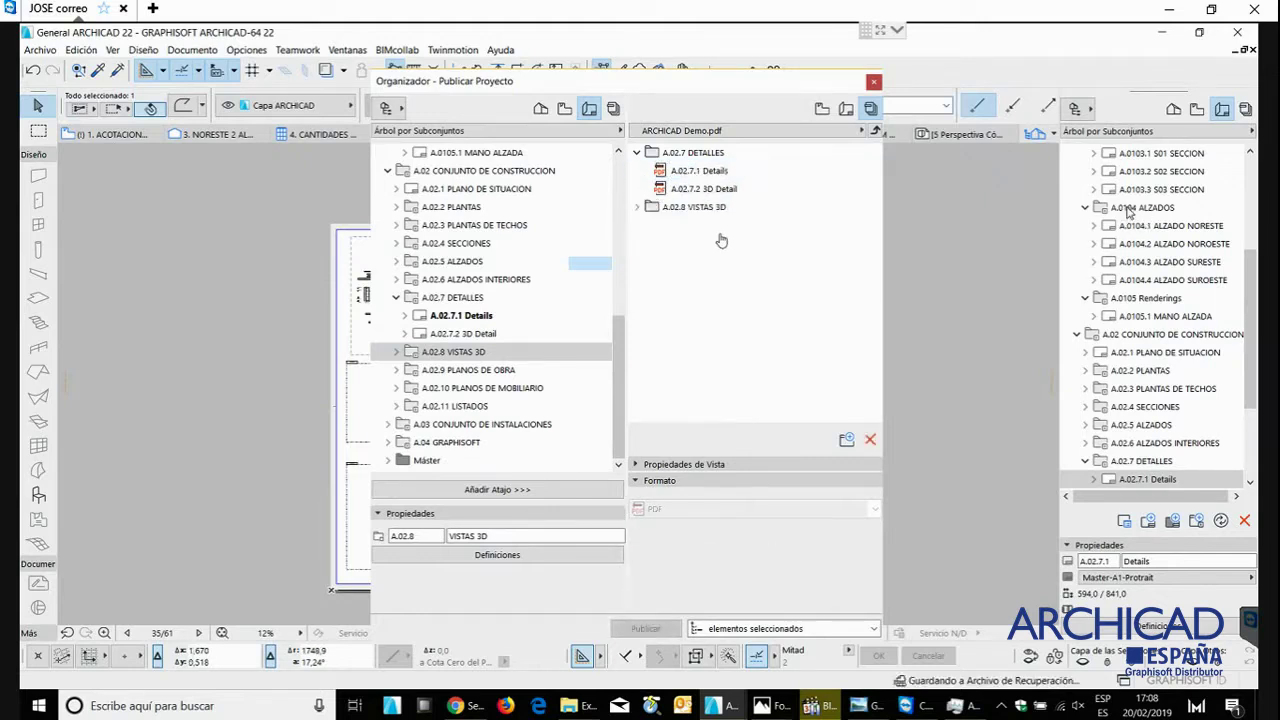
- Examine the layouts contained in the A.02.7 DETALLES and A.02.8 VISTAS 3D folders of the publisher set
left_click(639, 154)
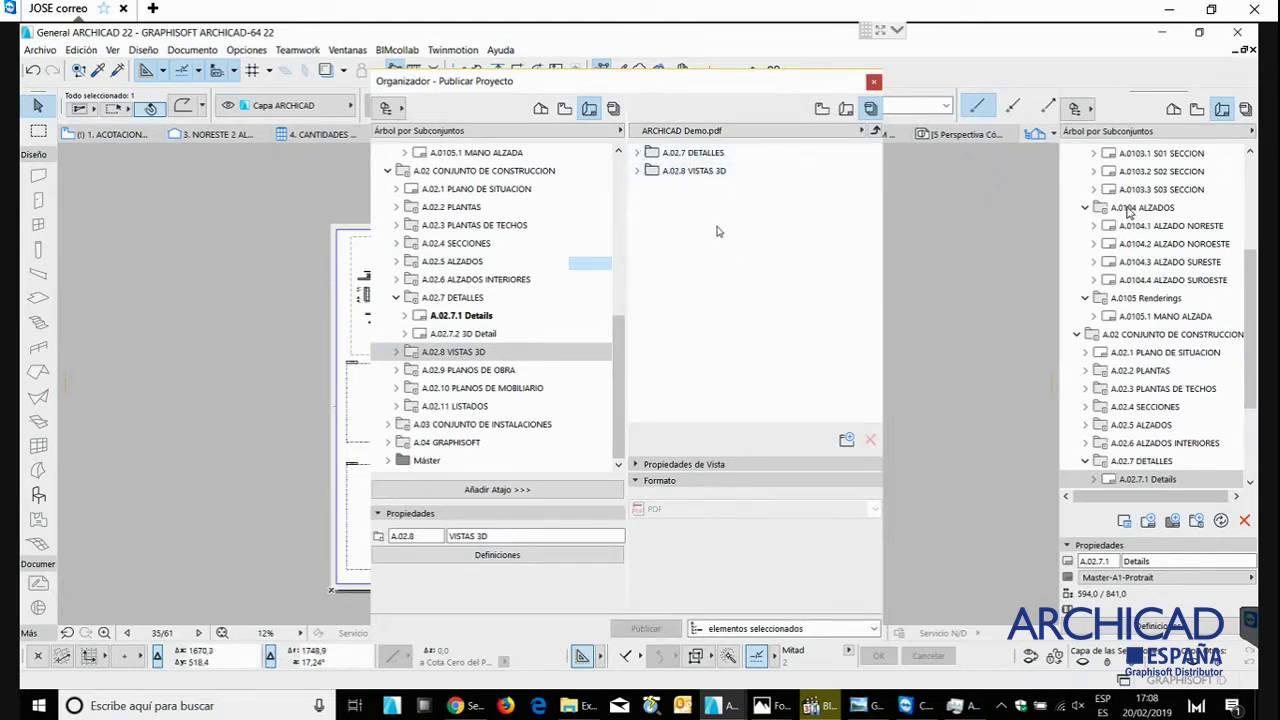
left_click(698, 168)
double_click(690, 178)
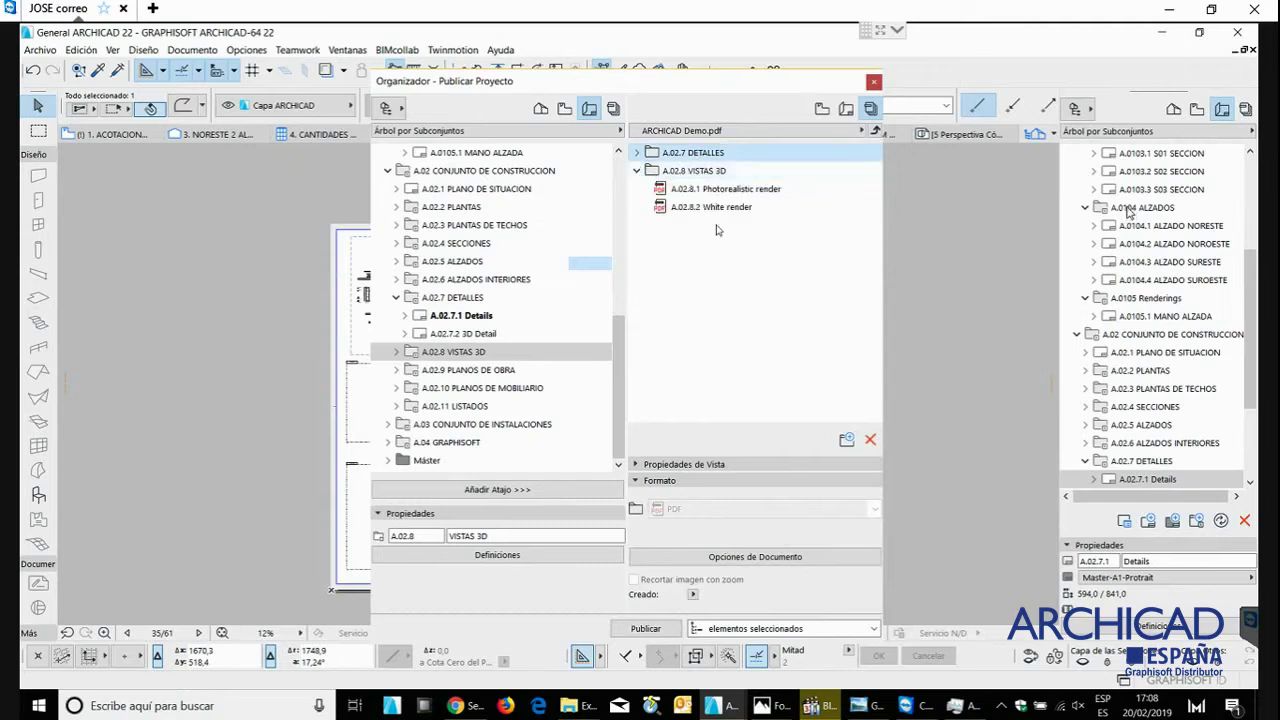
left_click(638, 154)
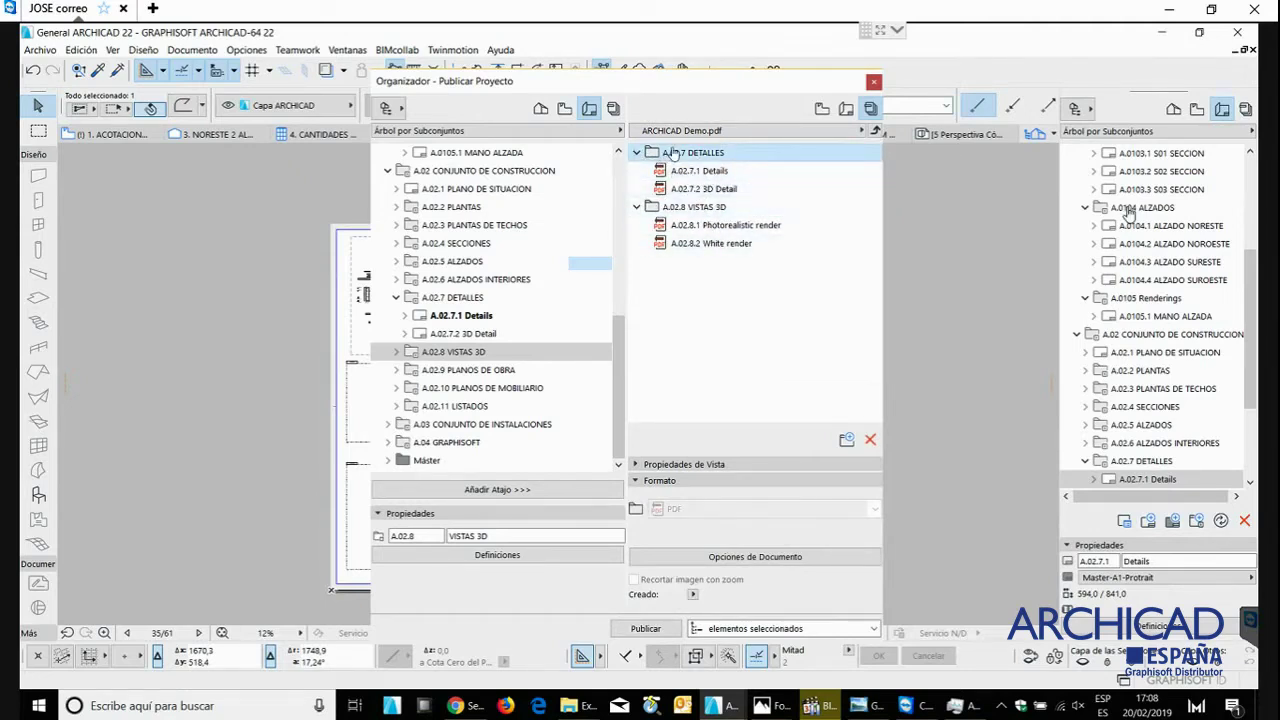
- Collapse and select both the A.02.7 DETALLES and A.02.8 VISTAS 3D folders, and publish the selected elements
left_click(636, 152)
double_click(692, 171)
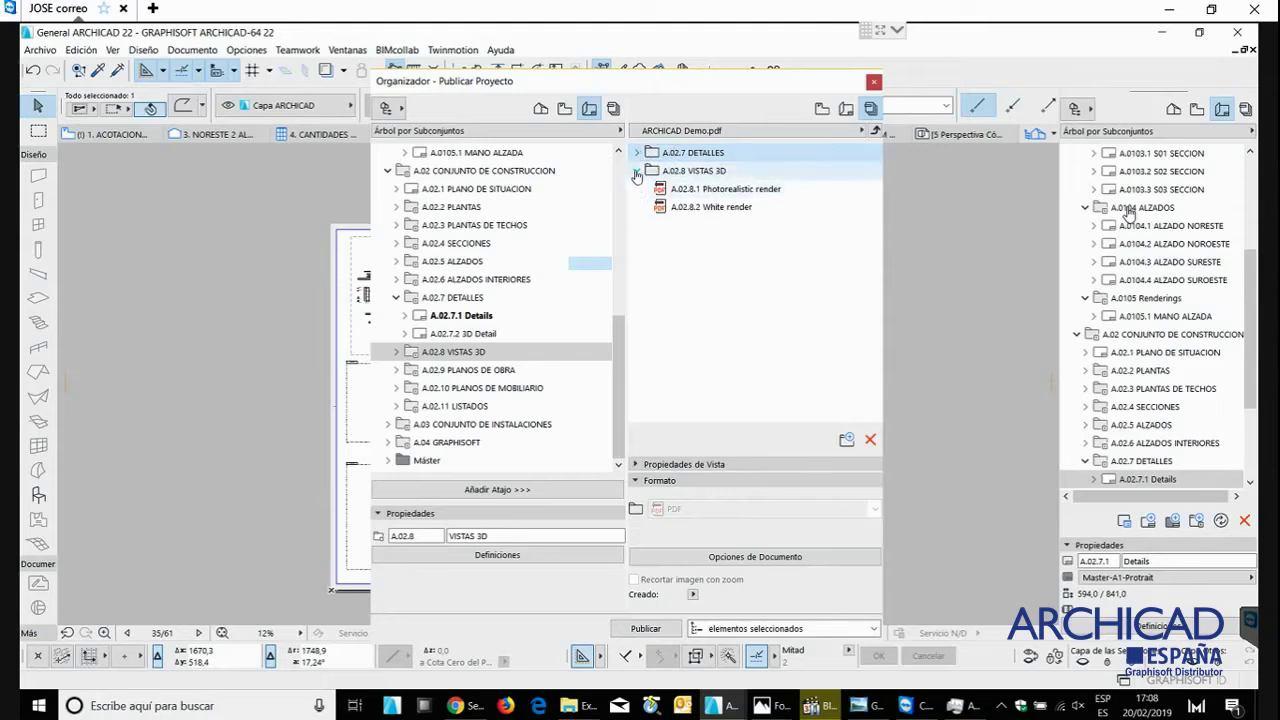
left_click(694, 171, "shift")
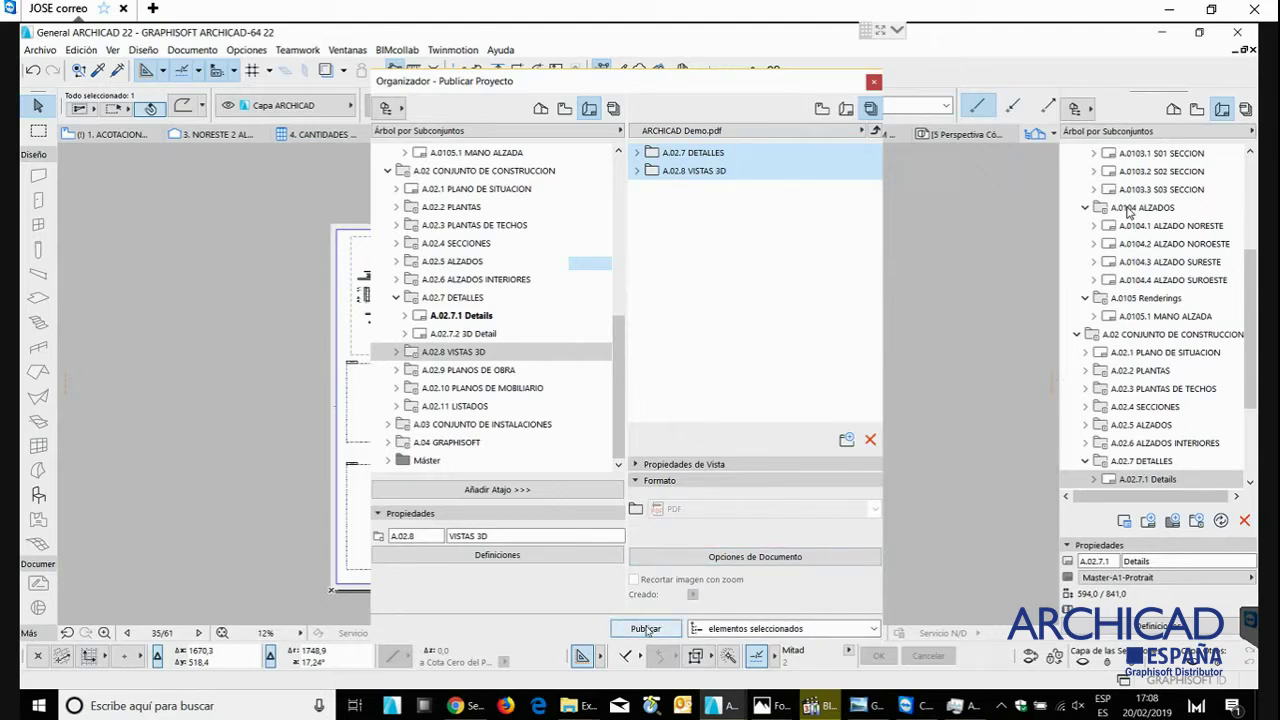
left_click(645, 628)
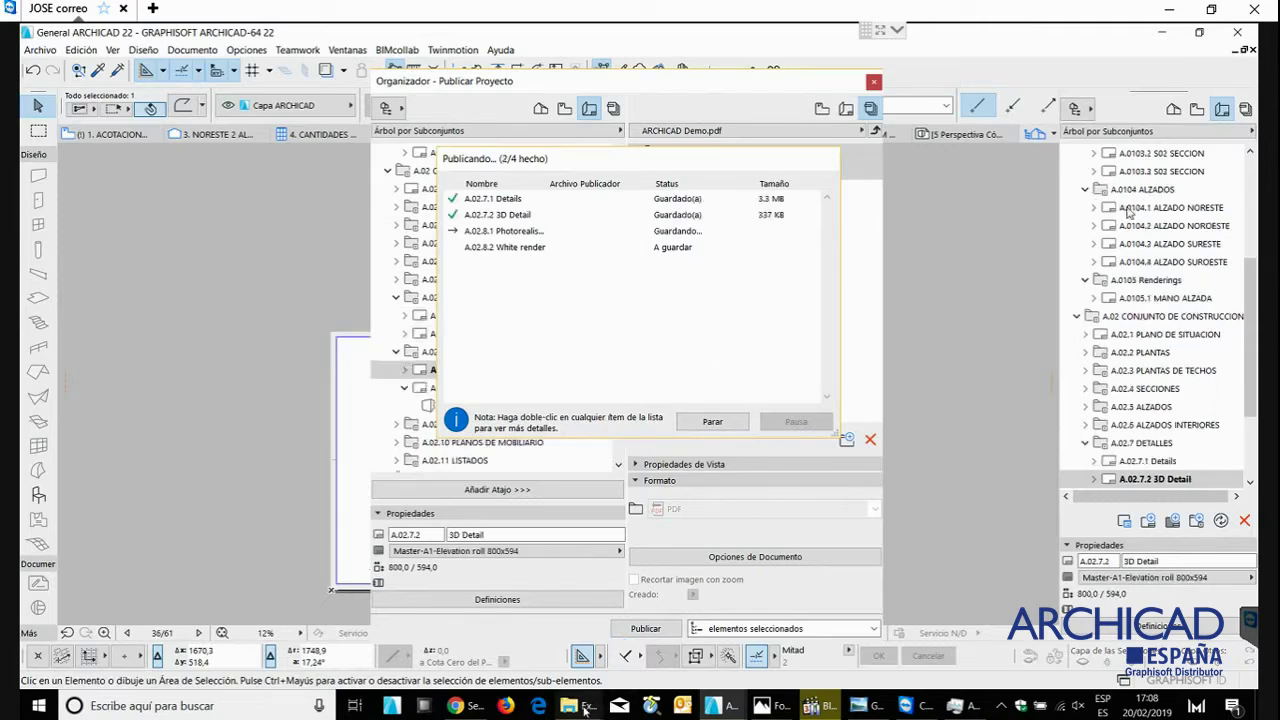
- Switch to the Coacan folder in File Explorer and open the published GRAPHISOFT - ARCHICAD Demo.pdf.pdf
mouse_move(585, 710)
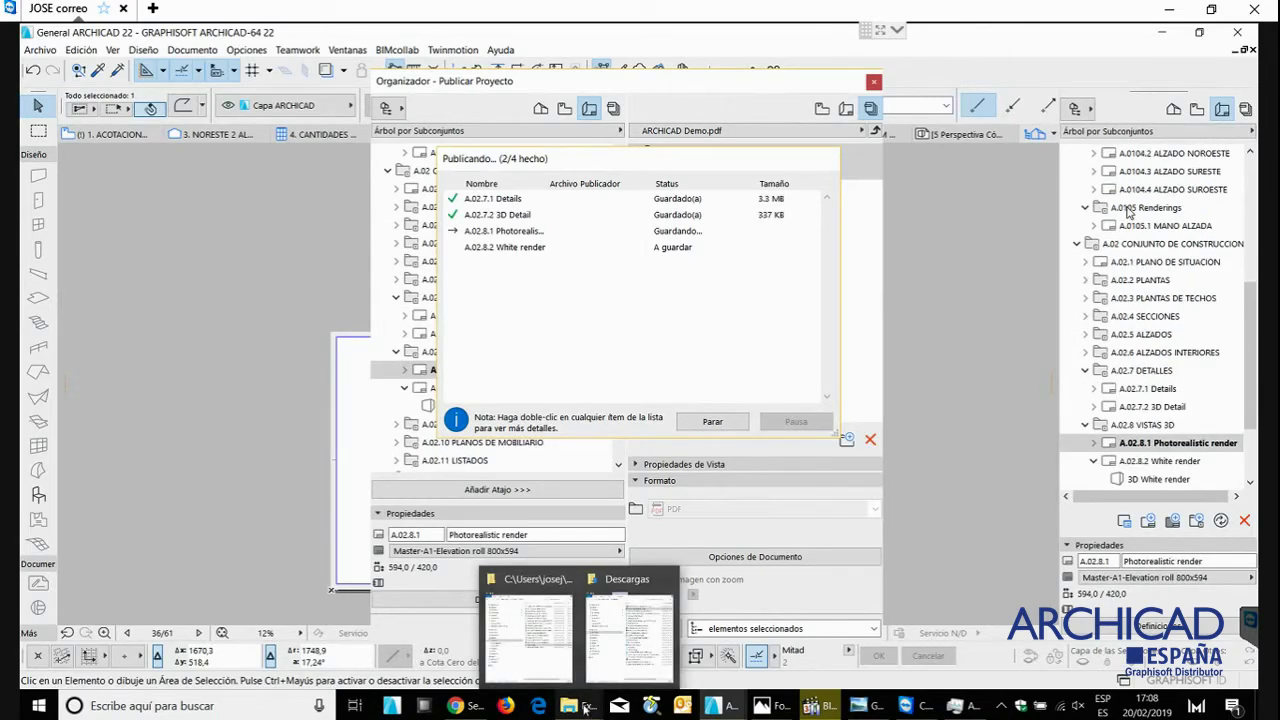
left_click(528, 630)
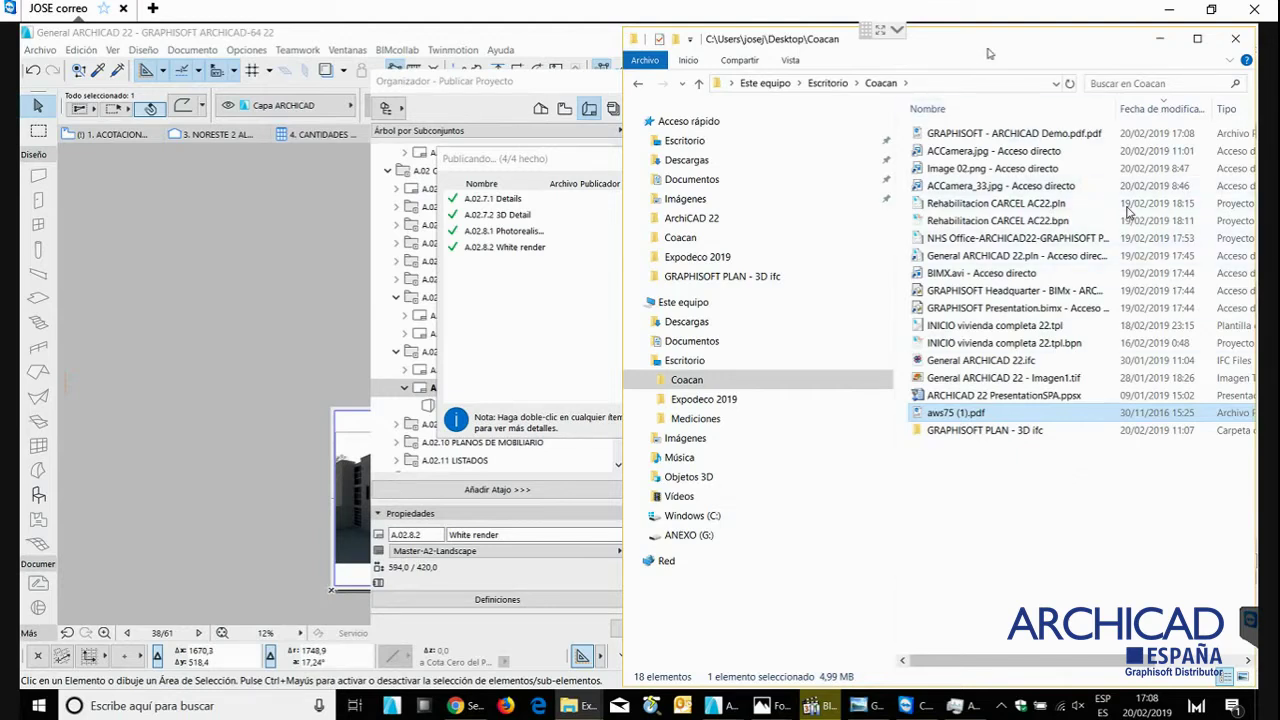
left_click_drag(1050, 661, 1190, 645)
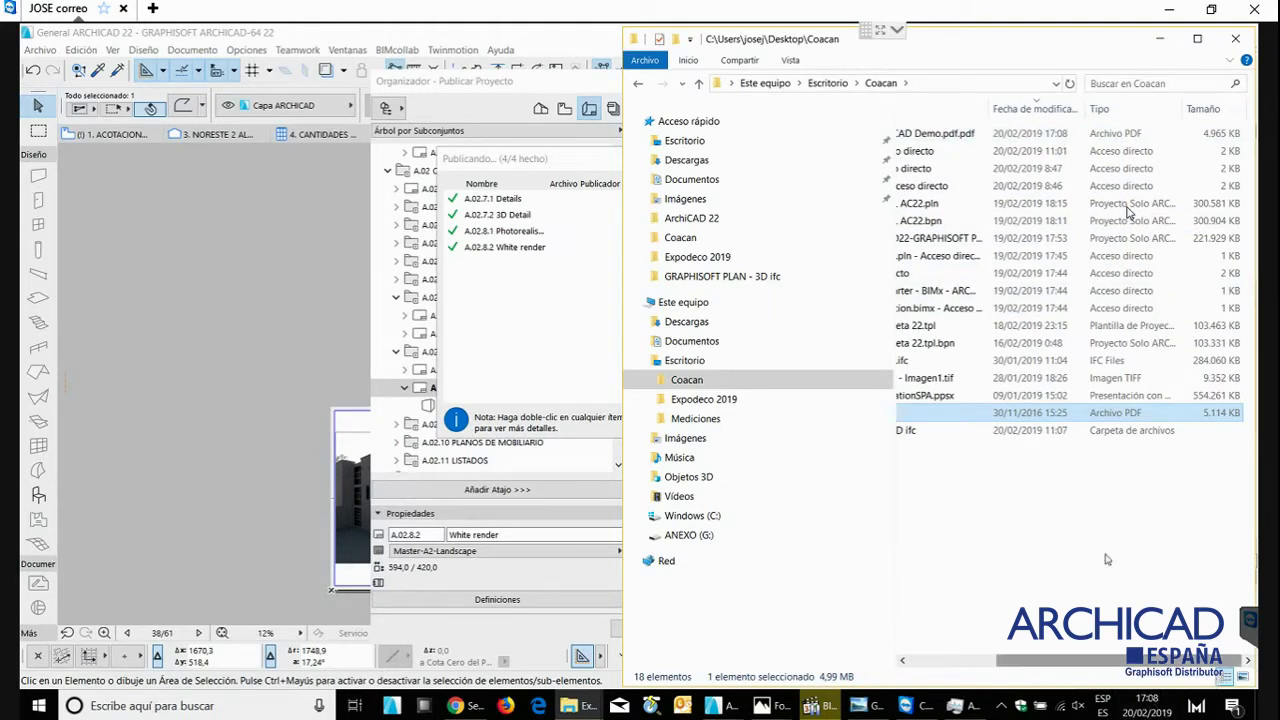
left_click_drag(1040, 661, 952, 661)
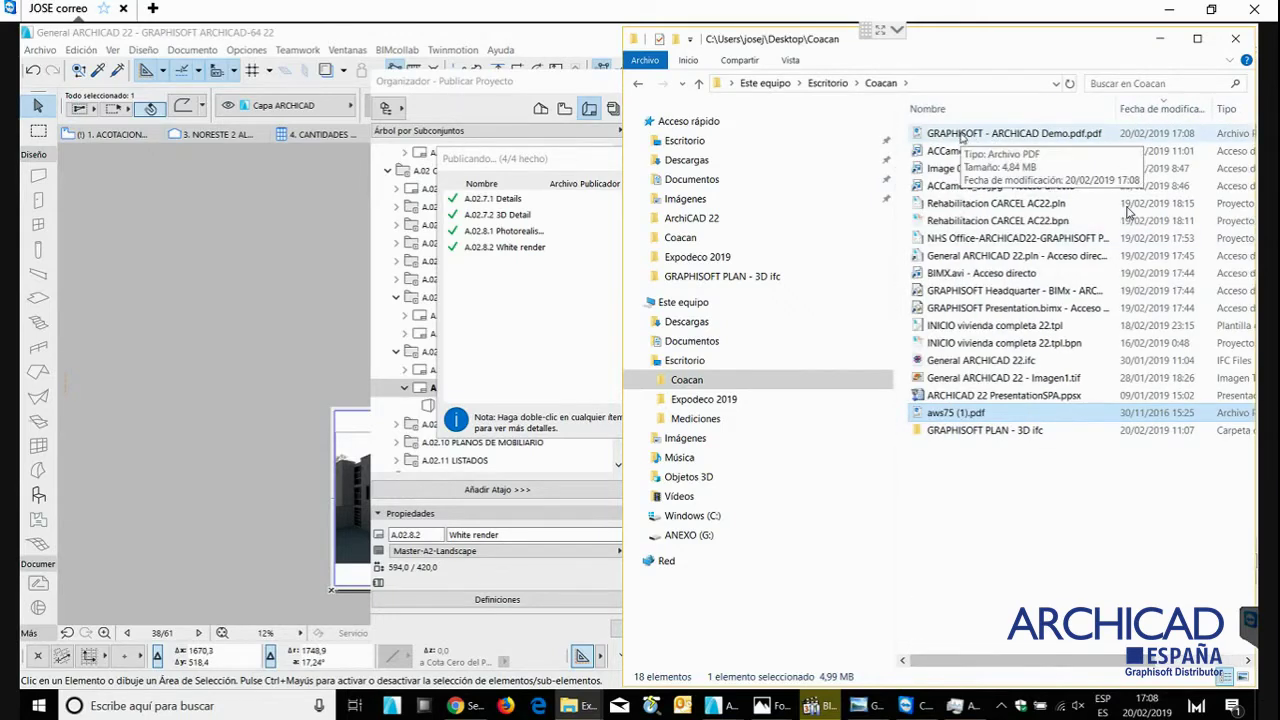
left_click(962, 136)
right_click(962, 136)
left_click(966, 65)
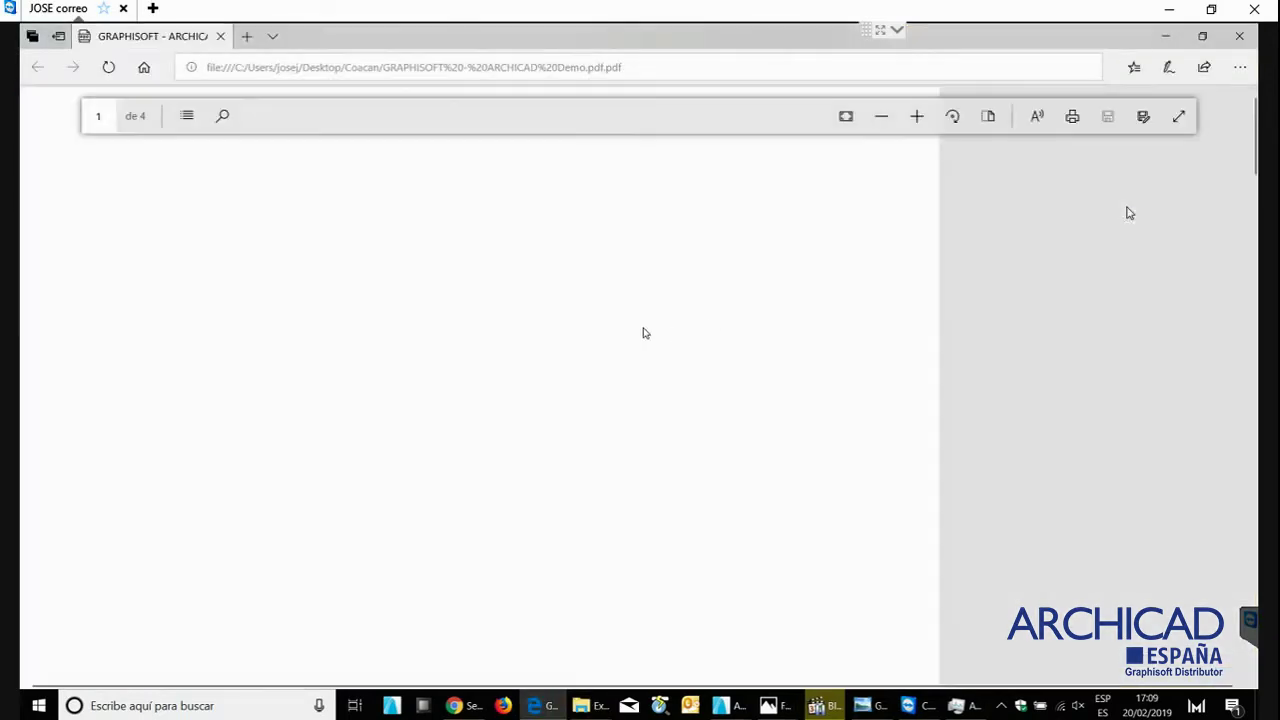
- Review the published PDF through its table of contents, from A.02.7.1 Details and A.02.7.2 3D Detail to the photorealistic and white renders
left_click(186, 116)
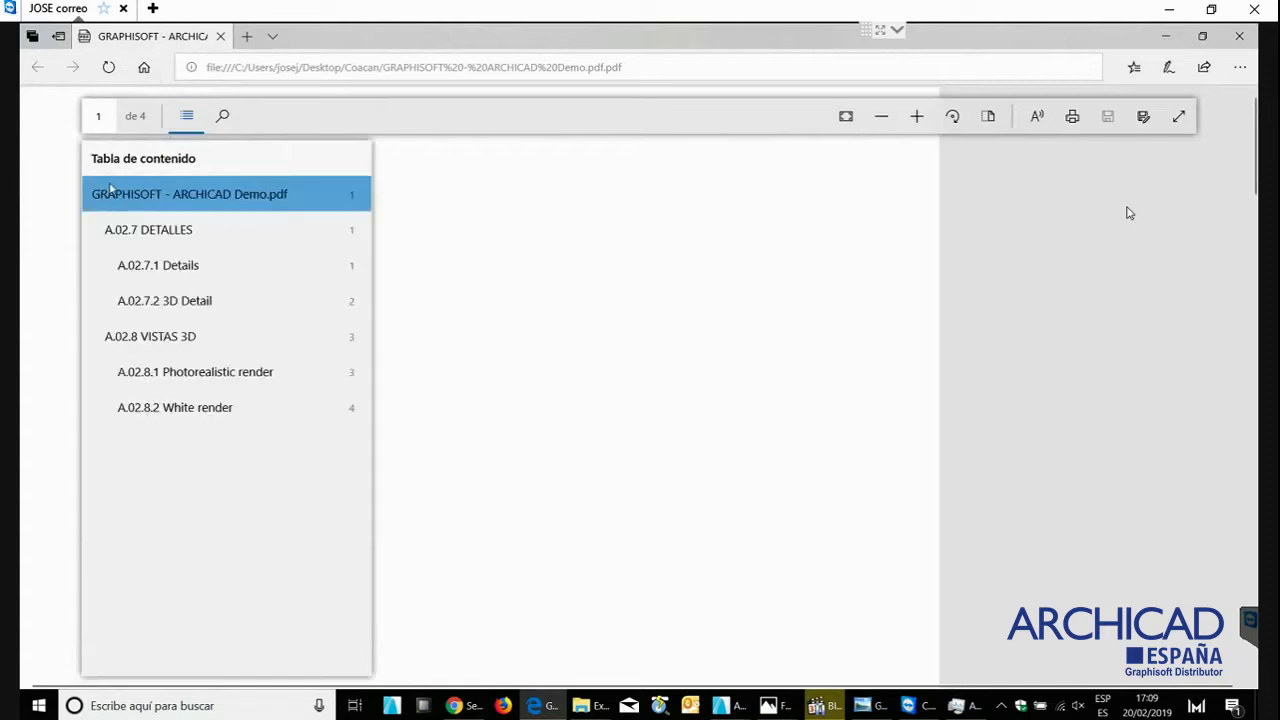
left_click(157, 233)
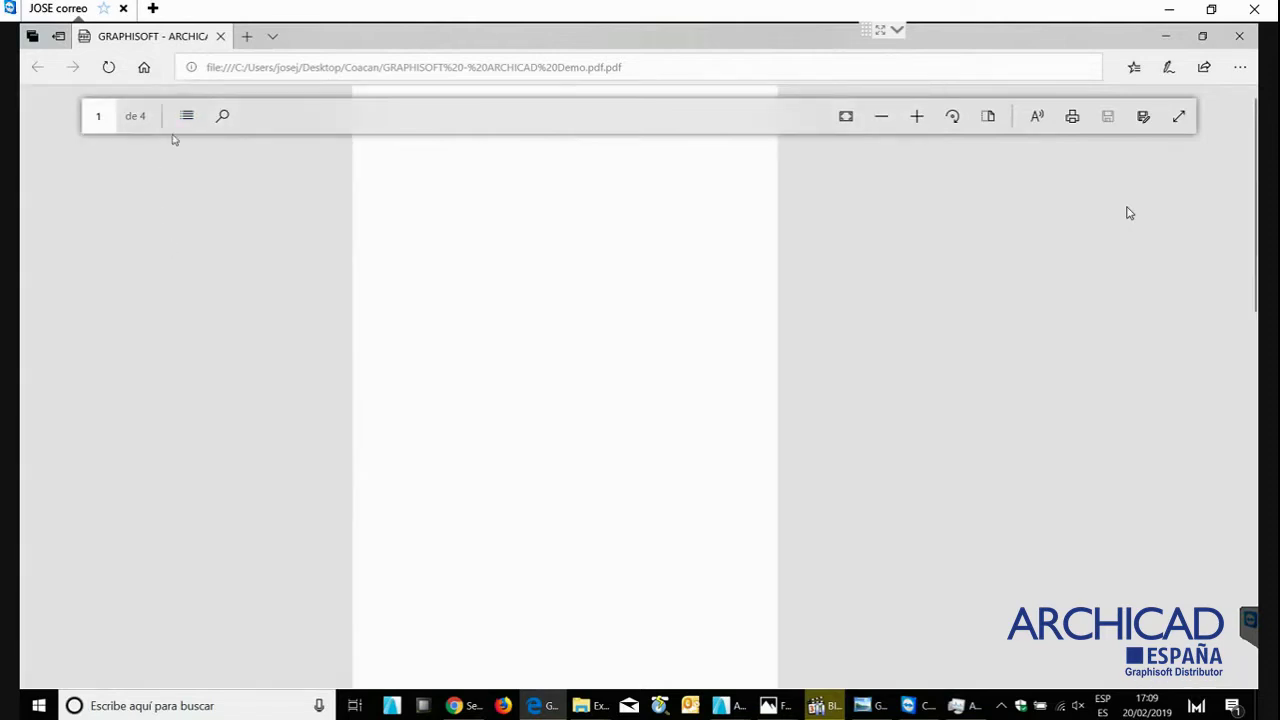
left_click(185, 118)
left_click(163, 256)
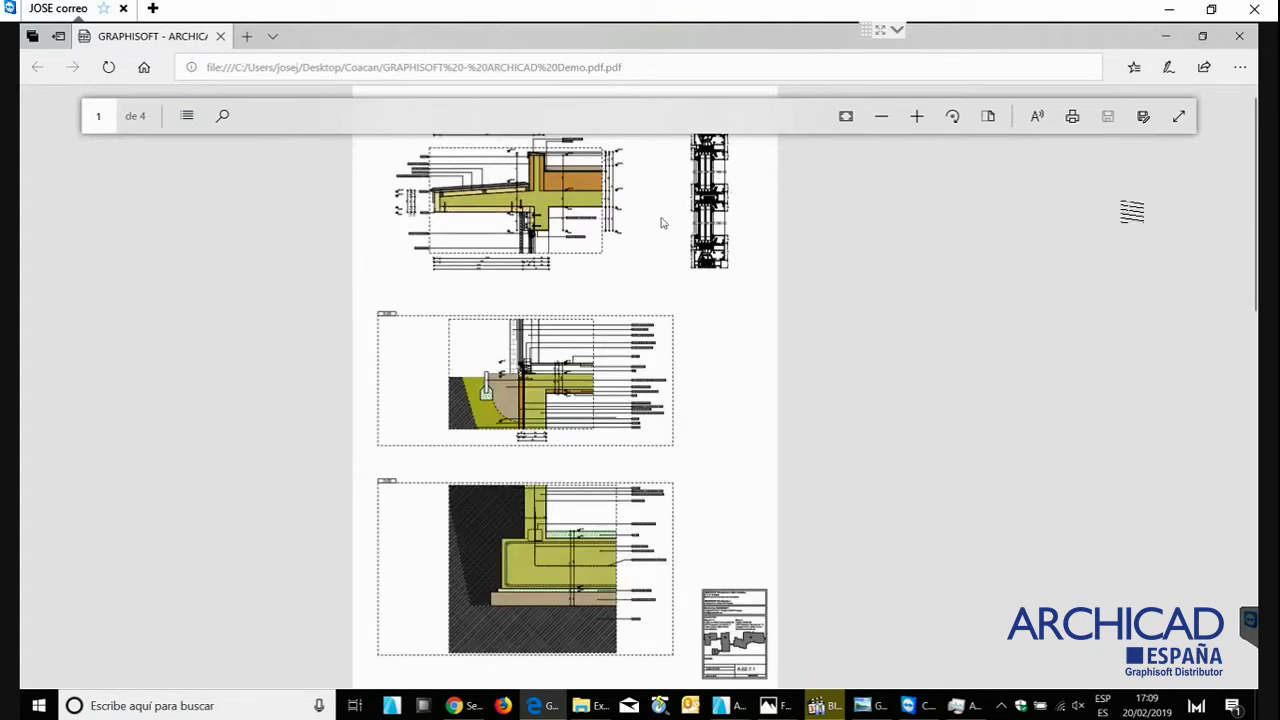
left_click(186, 116)
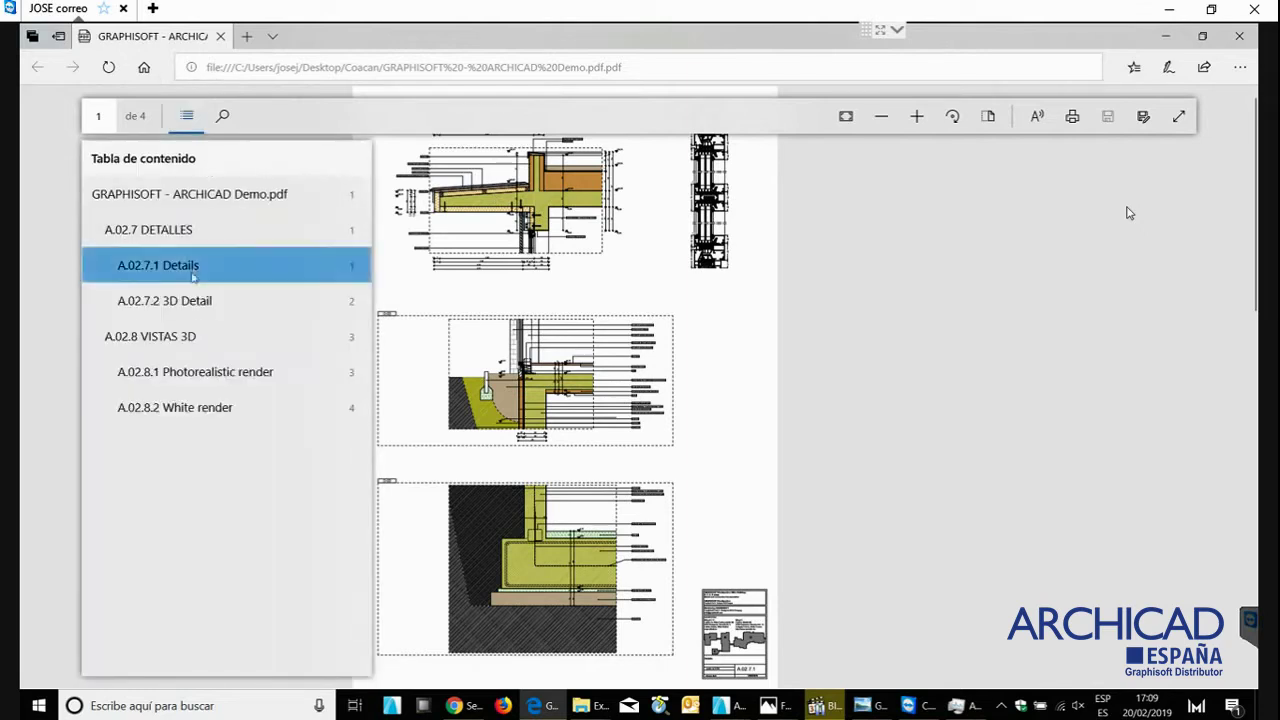
left_click(187, 300)
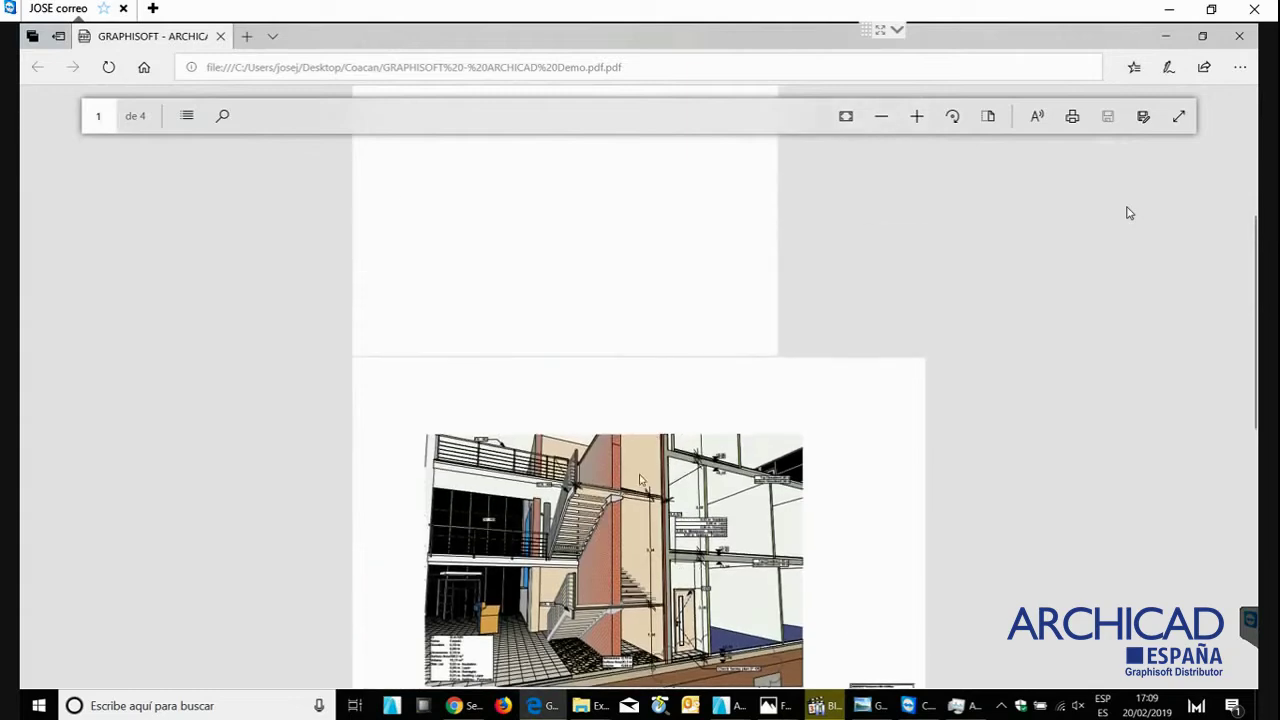
scroll(1127, 213, "down", 5)
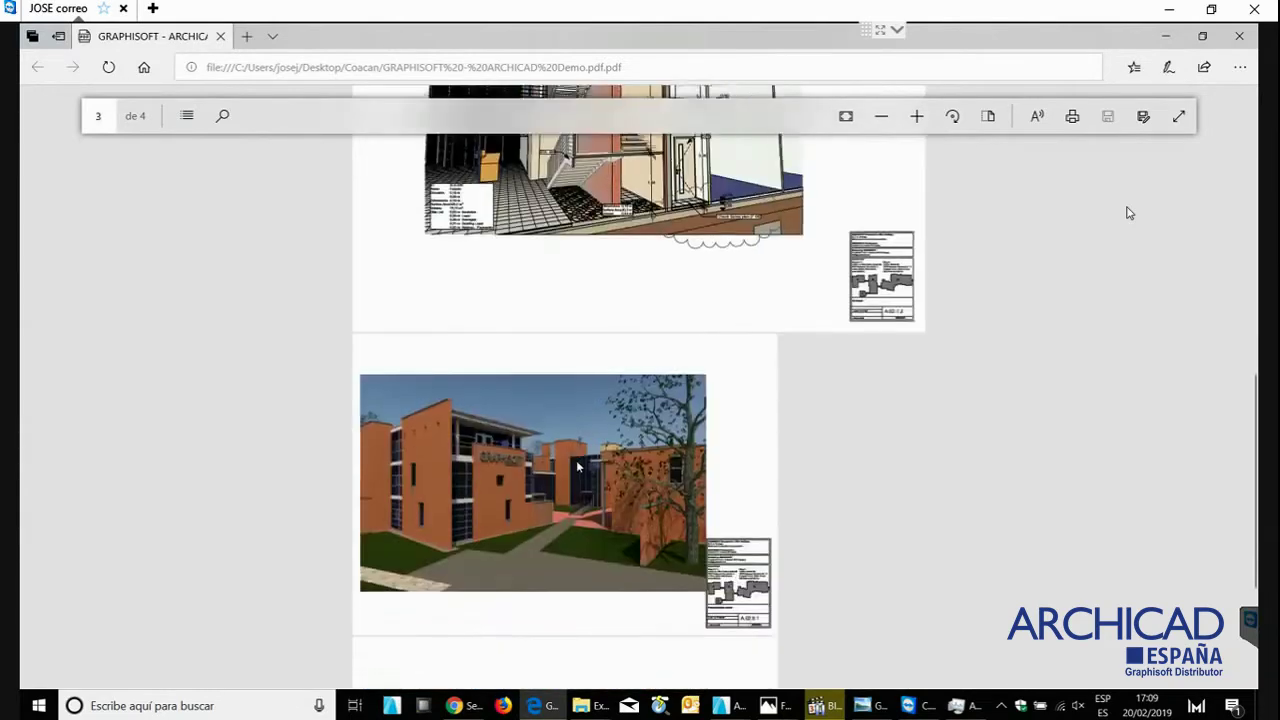
scroll(566, 380, "down", 1)
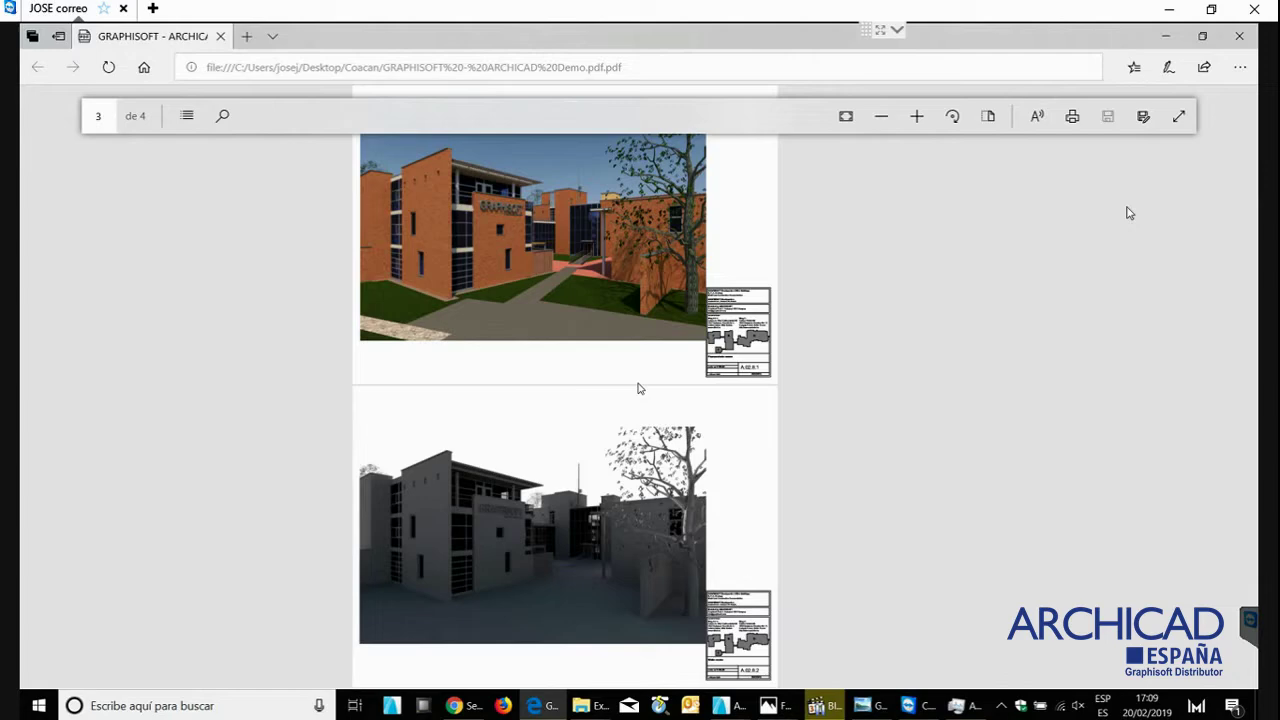
- Close the PDF, return to ARCHICAD, and close the publishing report and the Organizer
left_click(1239, 37)
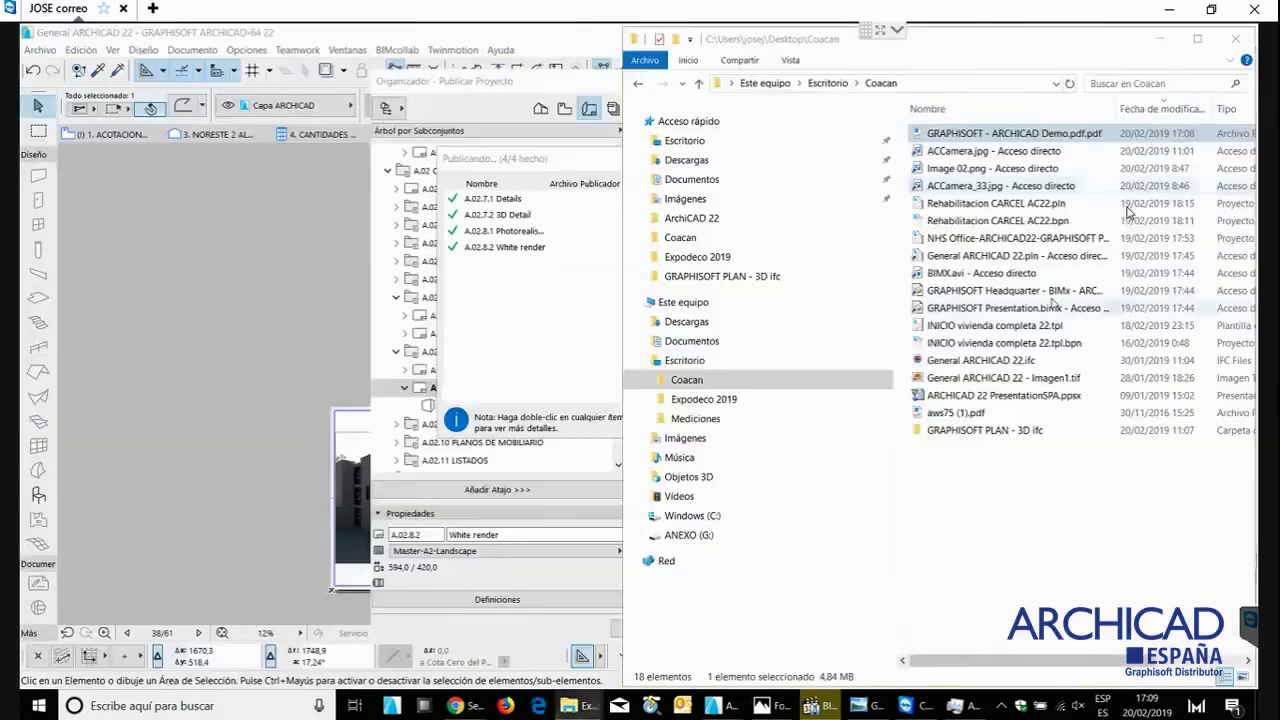
left_click(495, 160)
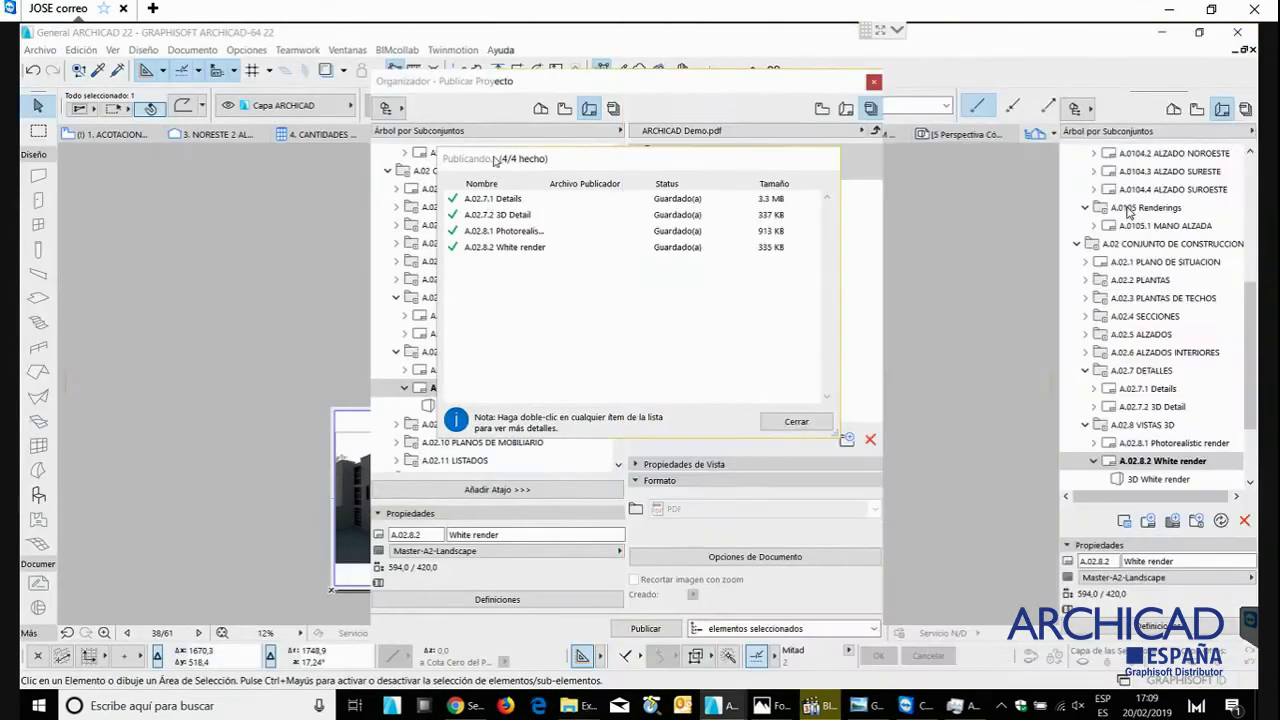
left_click(796, 421)
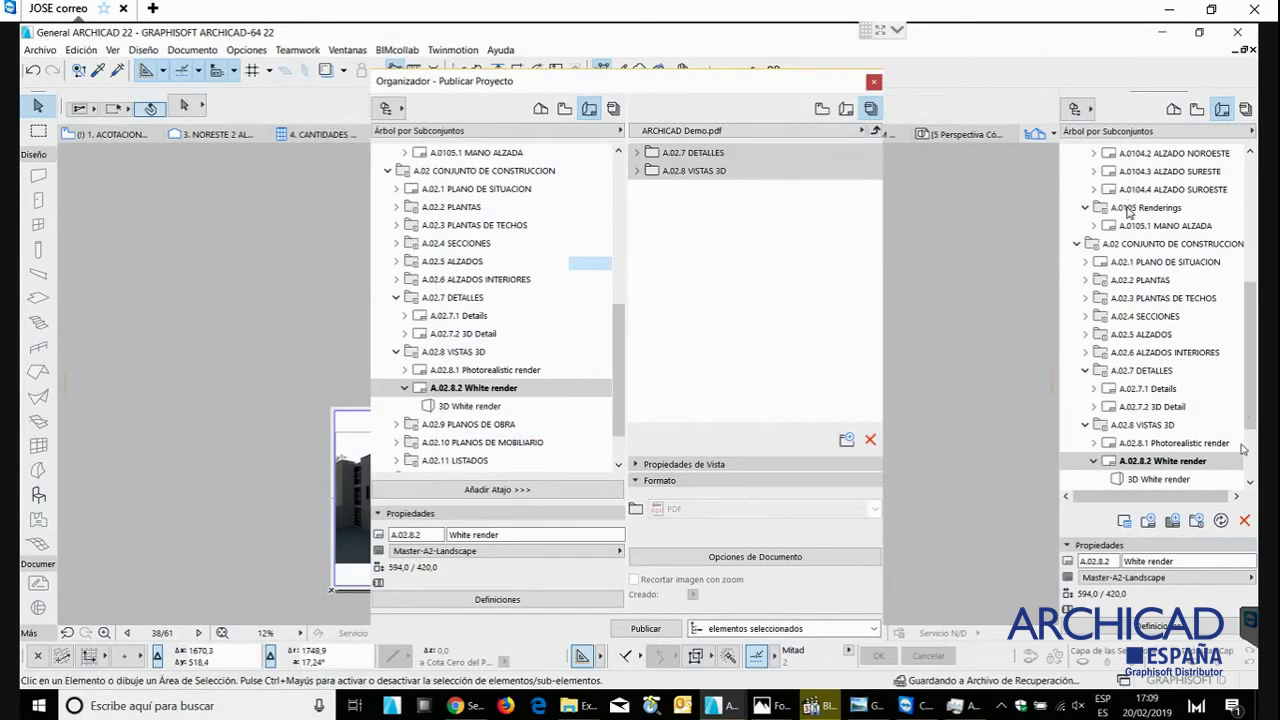
scroll(1246, 450, "down", 2)
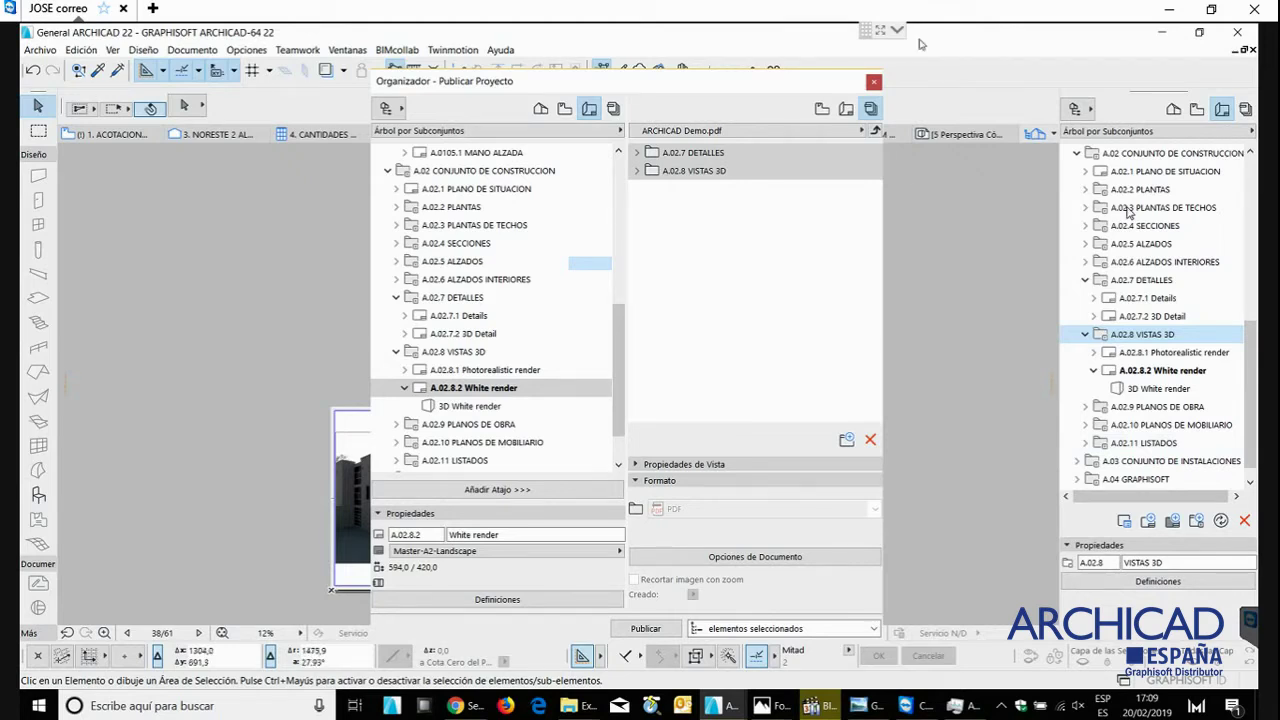
left_click(873, 82)
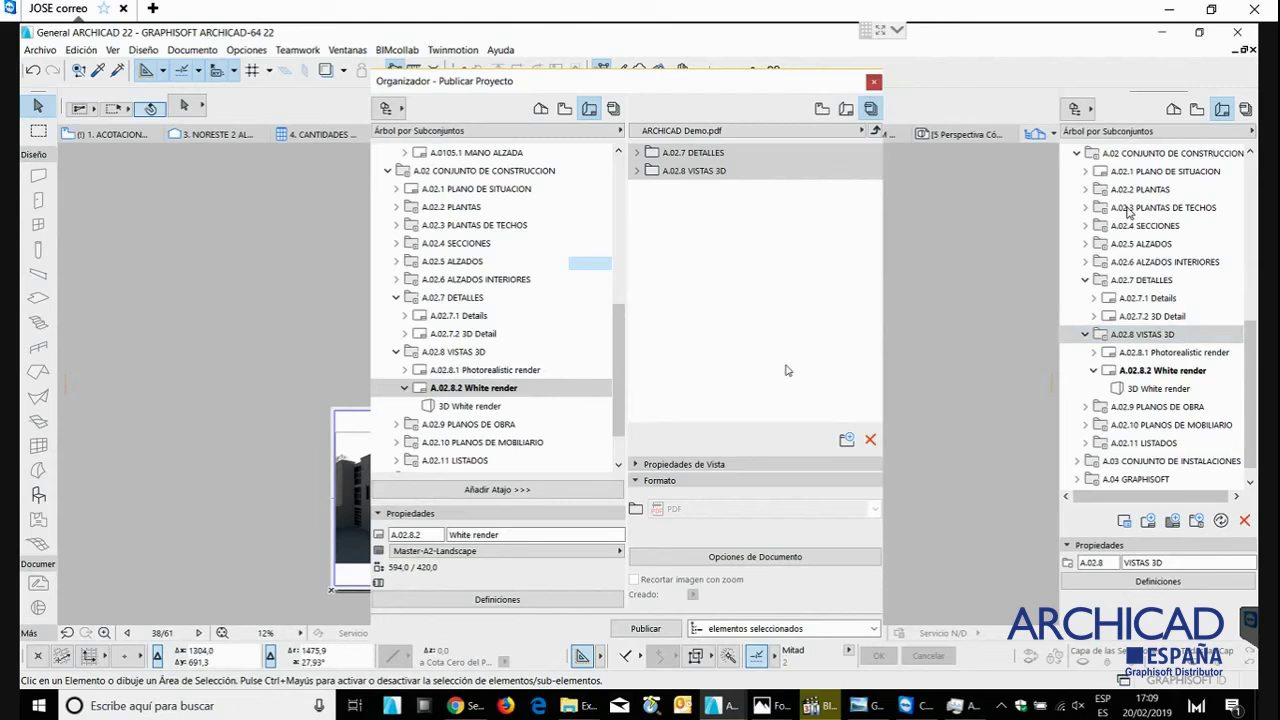
left_click(874, 81)
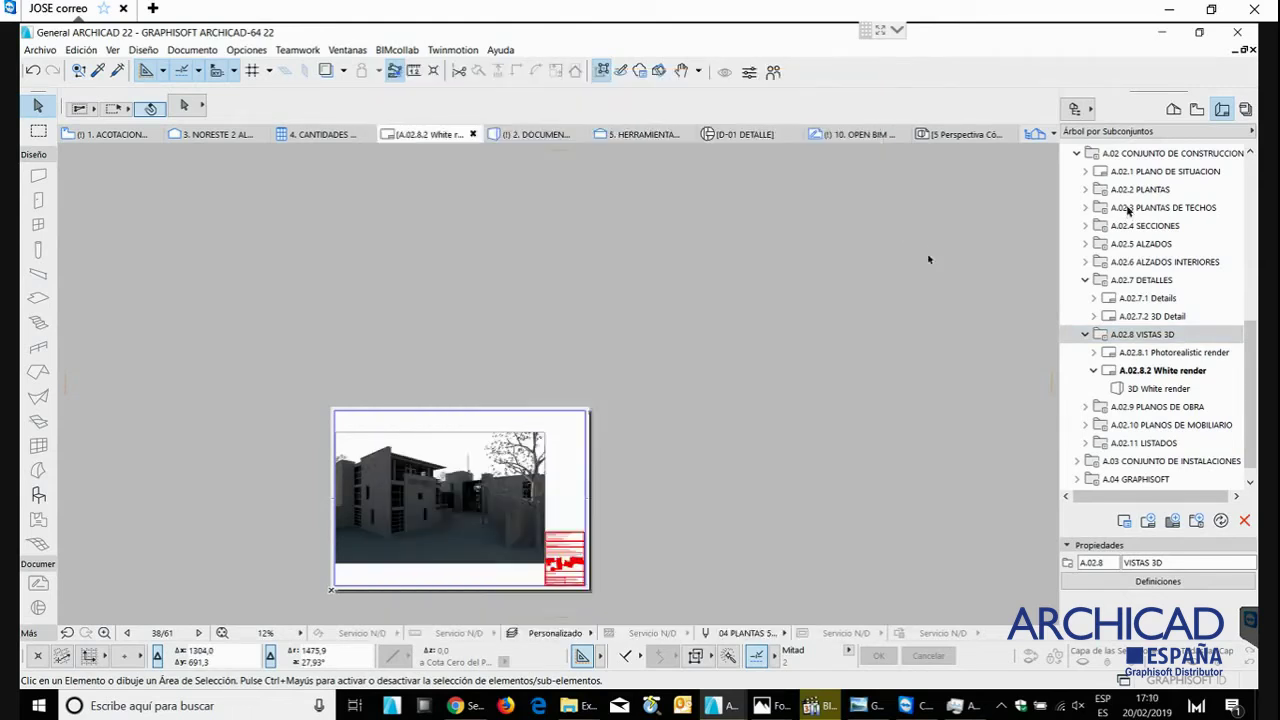
middle_click_drag(783, 426, 838, 323)
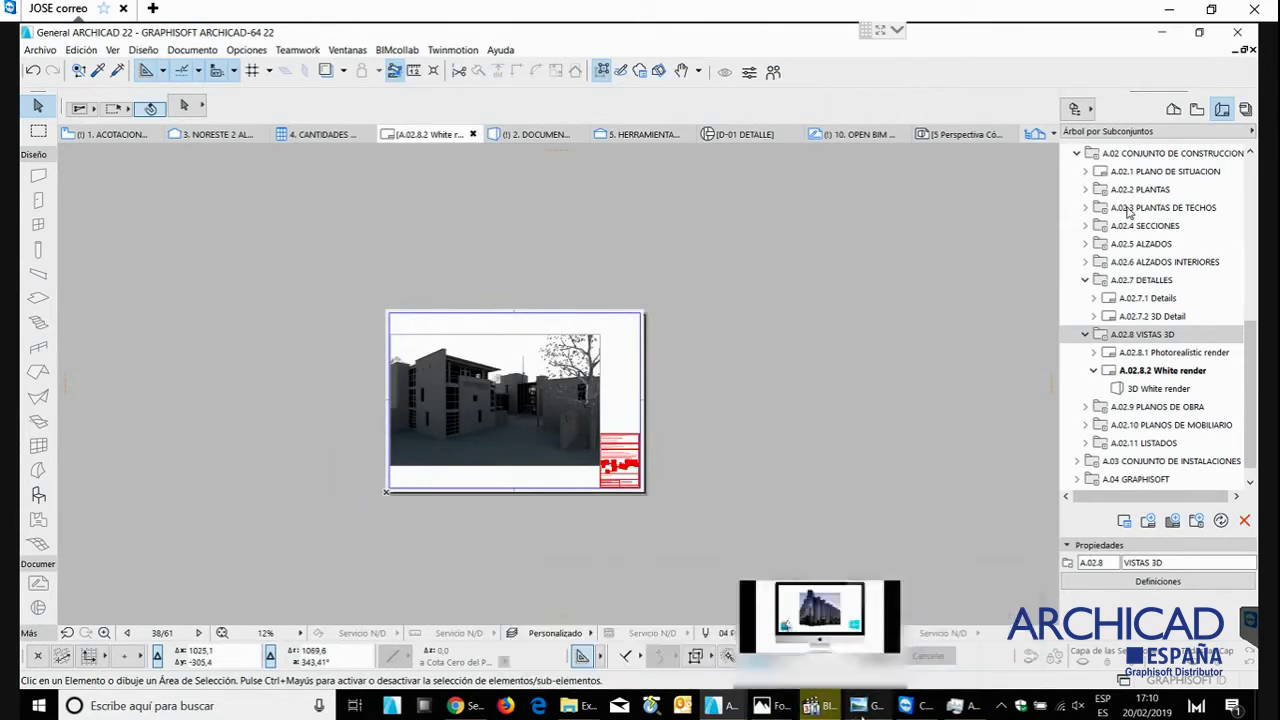
- Switch to the image viewers and show the General ARCHICAD 22 - Imagen1.tif and ACCamera_33.jpg renders
mouse_move(861, 714)
left_click(865, 636)
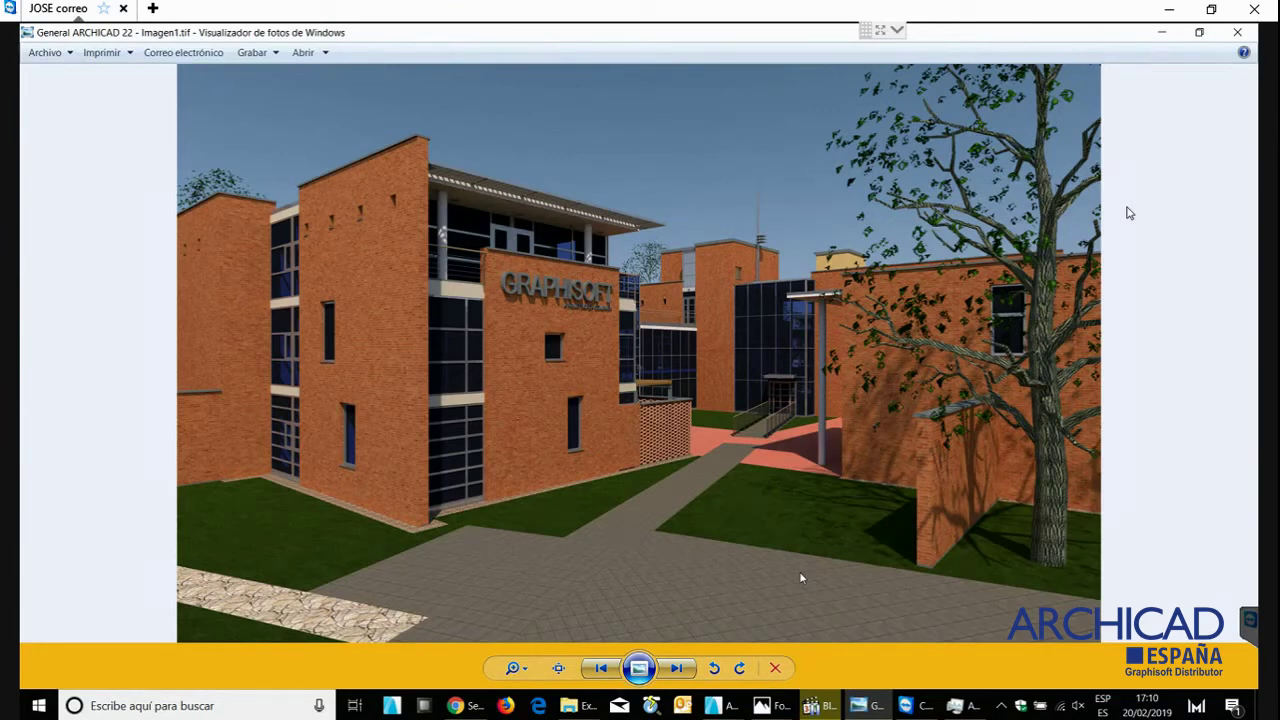
mouse_move(818, 712)
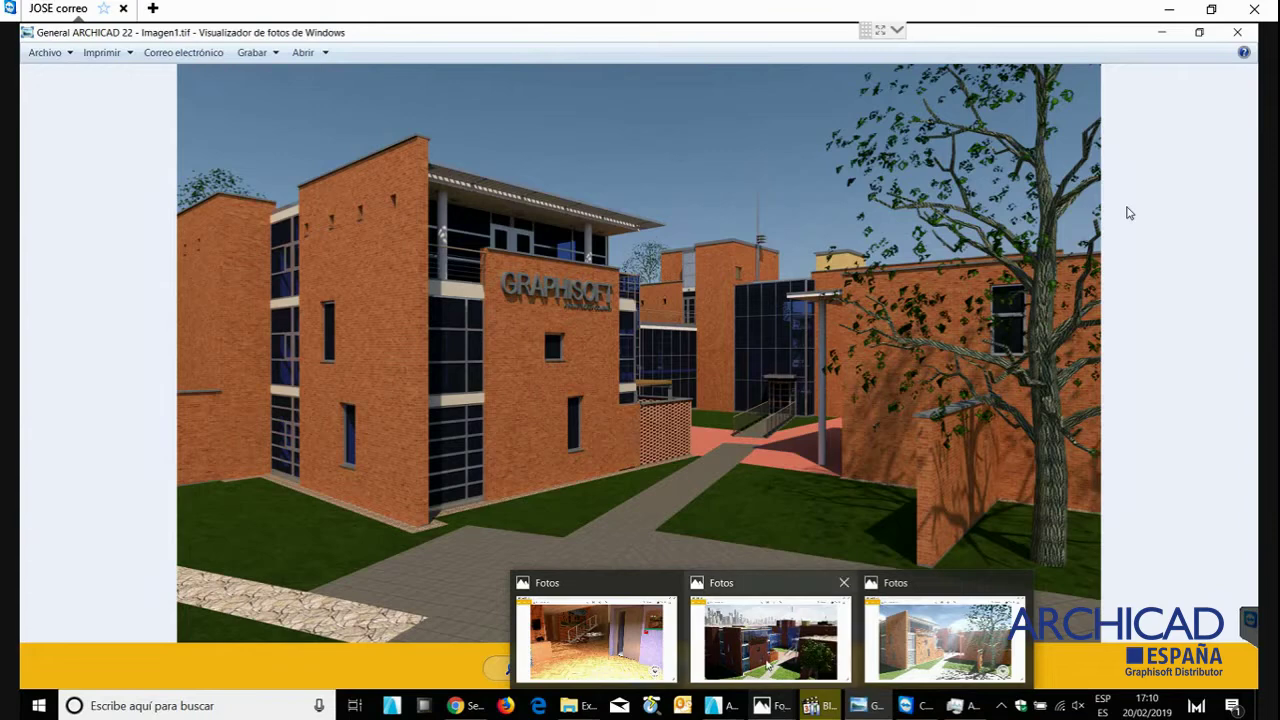
left_click(895, 640)
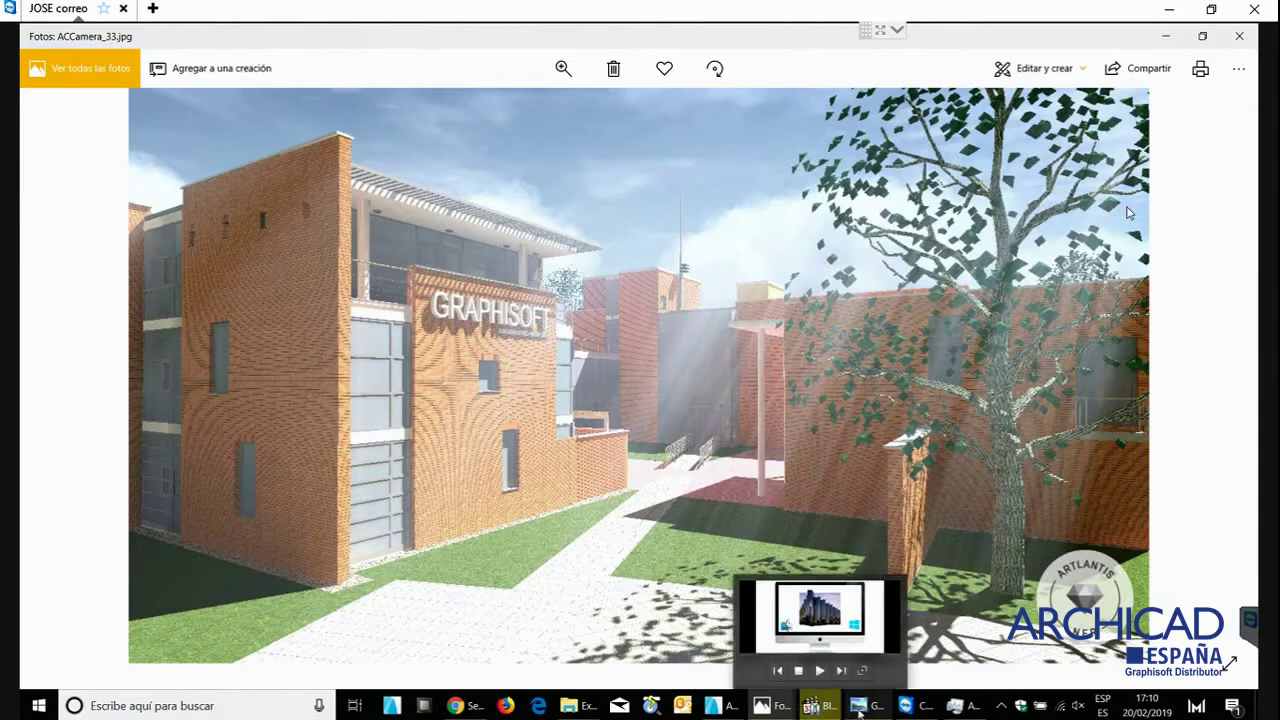
- Show the Image 02.png render in Fotos, and minimize the image viewers to return to the ARCHICAD layout
mouse_move(765, 708)
left_click(760, 577)
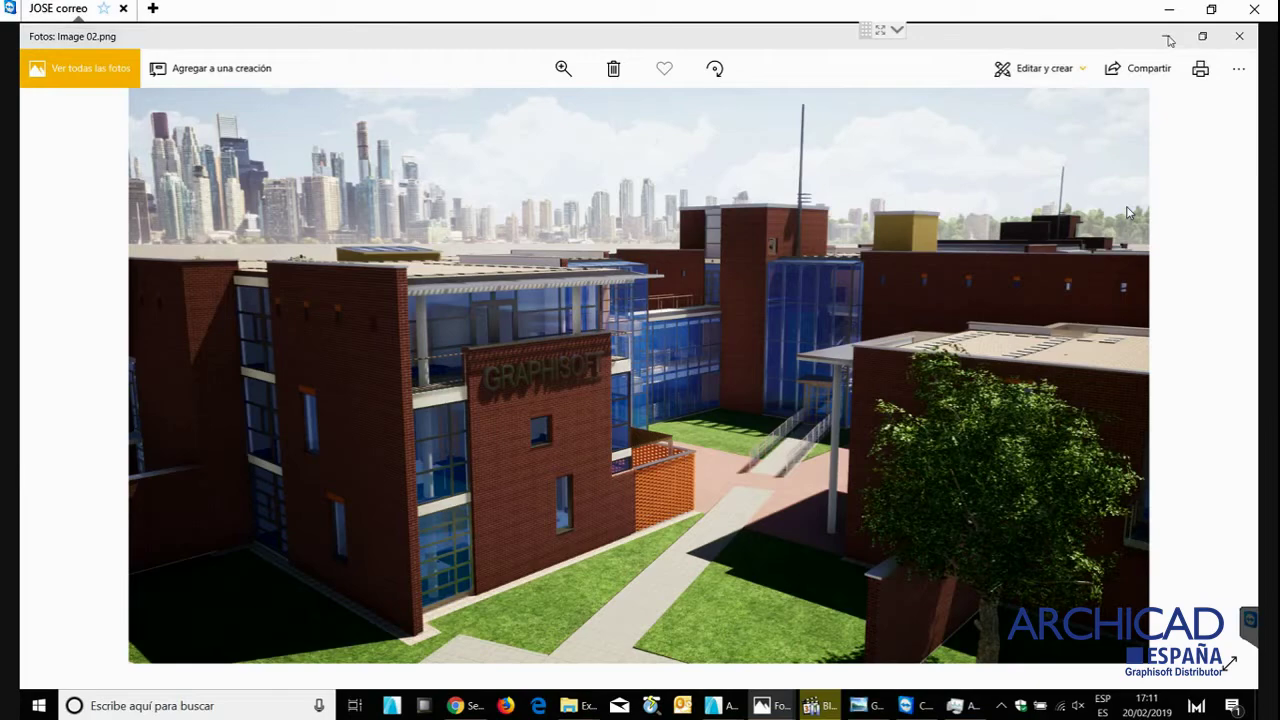
key("Right")
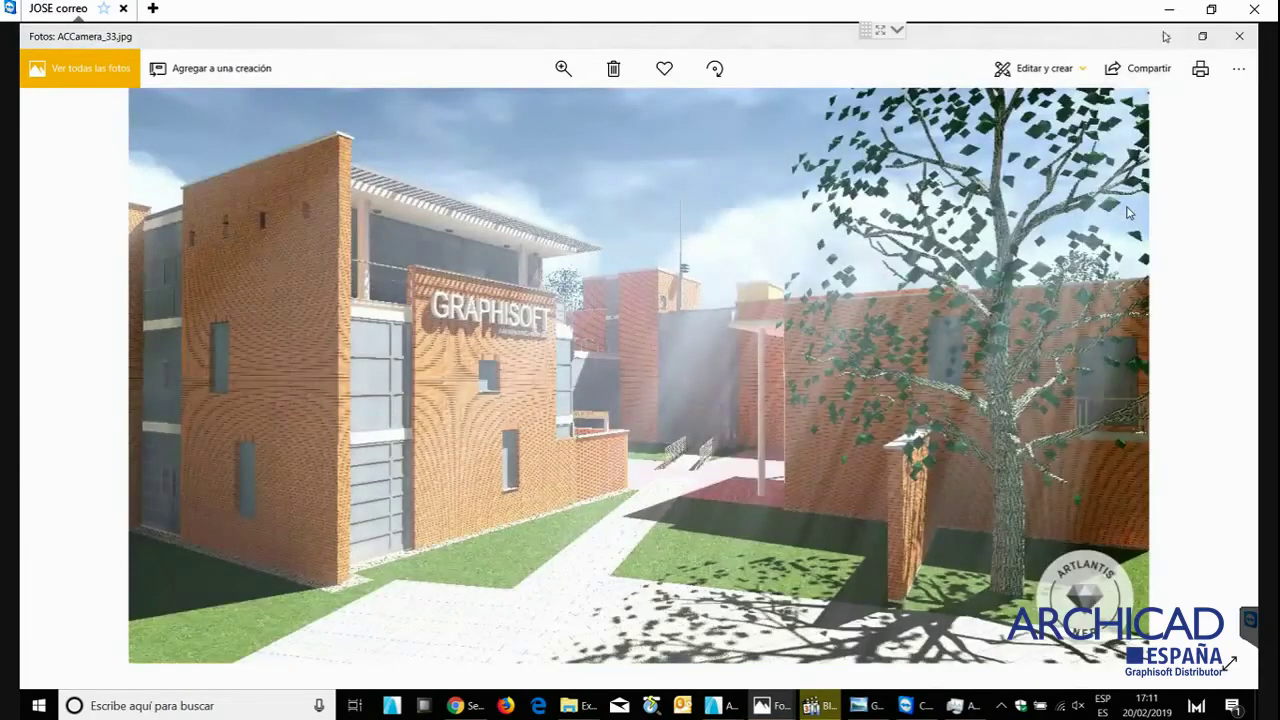
left_click(1165, 36)
left_click(1162, 31)
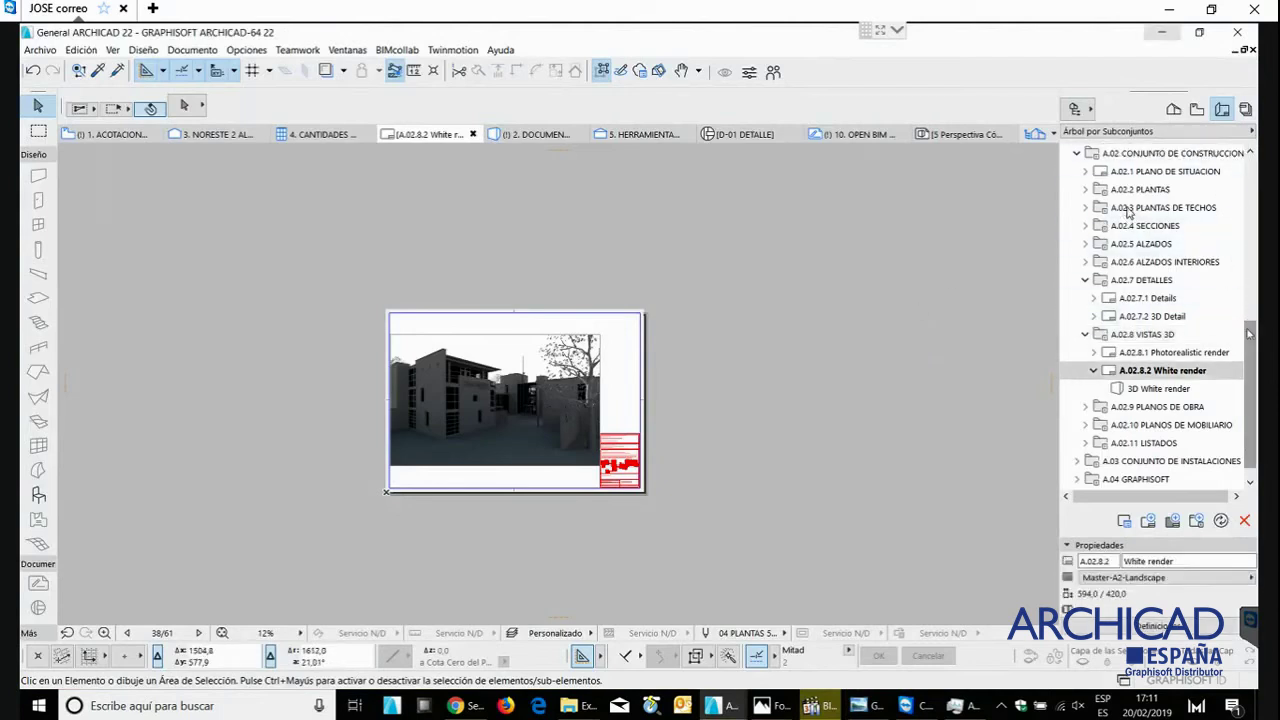
- Open the inicio 3D view from the 1 CONCEPTO folder of the project's View Map
scroll(1127, 210, "up", 10)
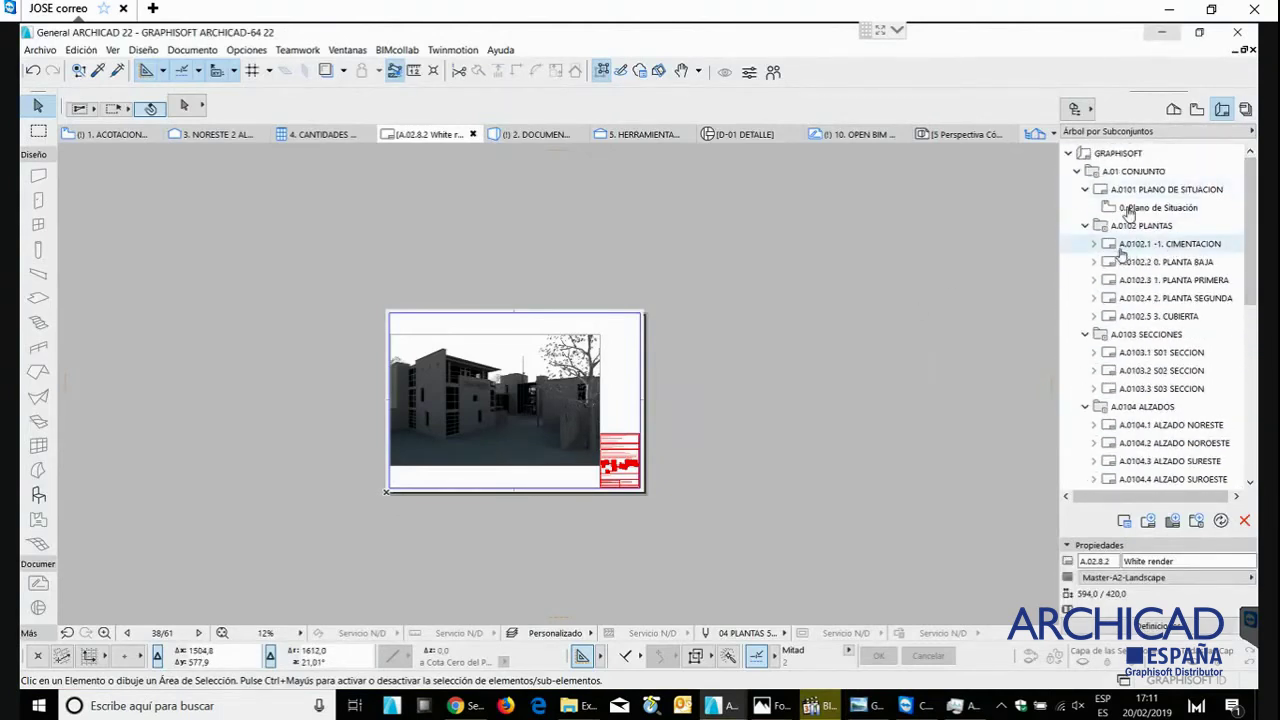
left_click(1197, 109)
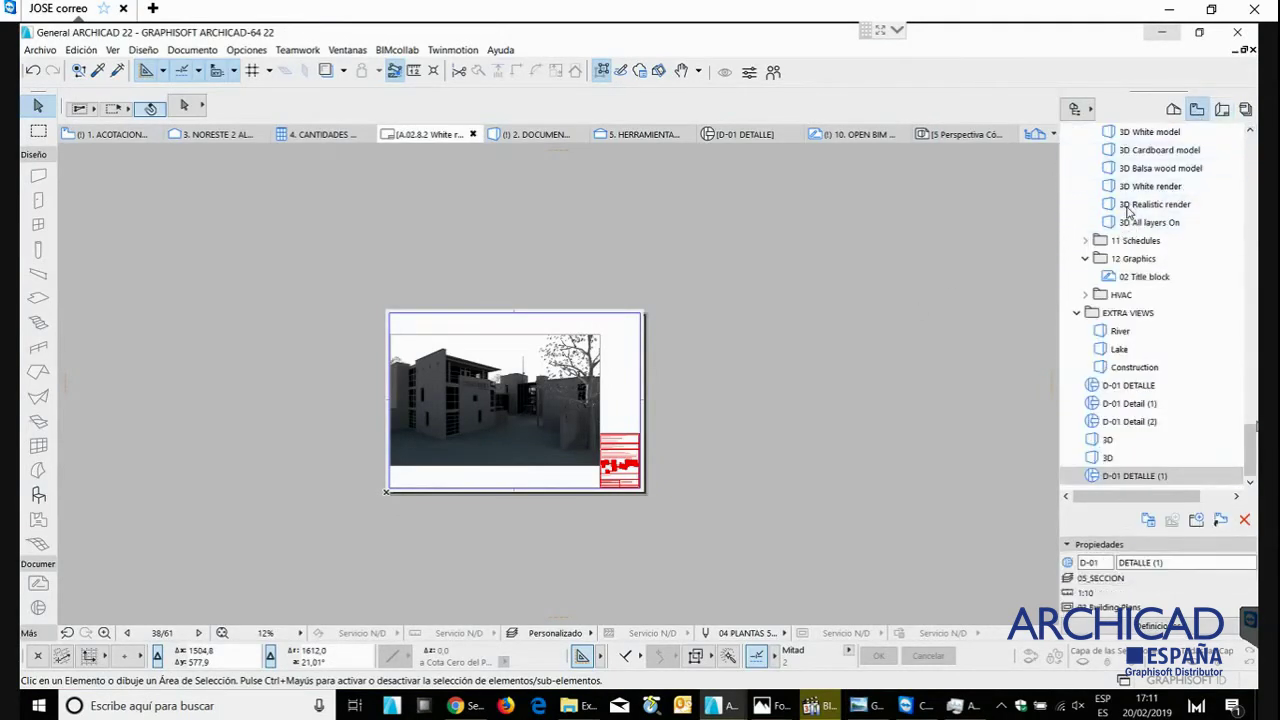
scroll(1127, 211, "up", 10)
scroll(1127, 210, "up", 5)
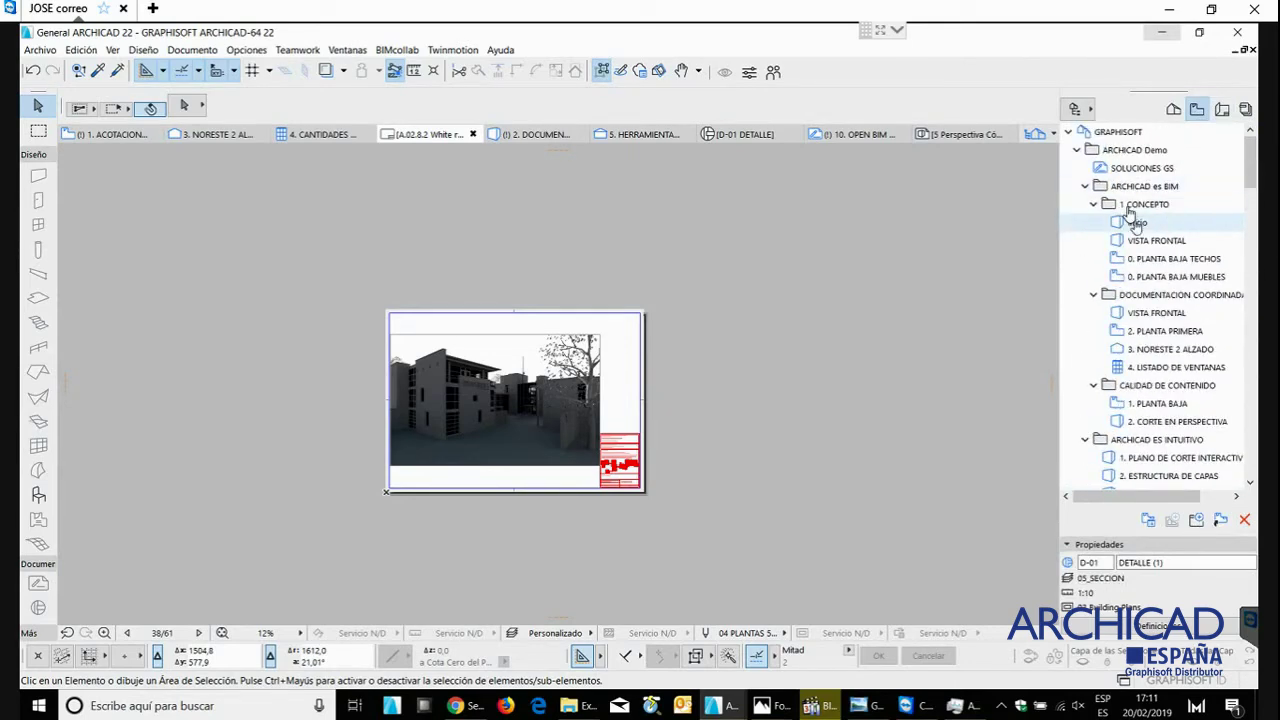
double_click(1133, 221)
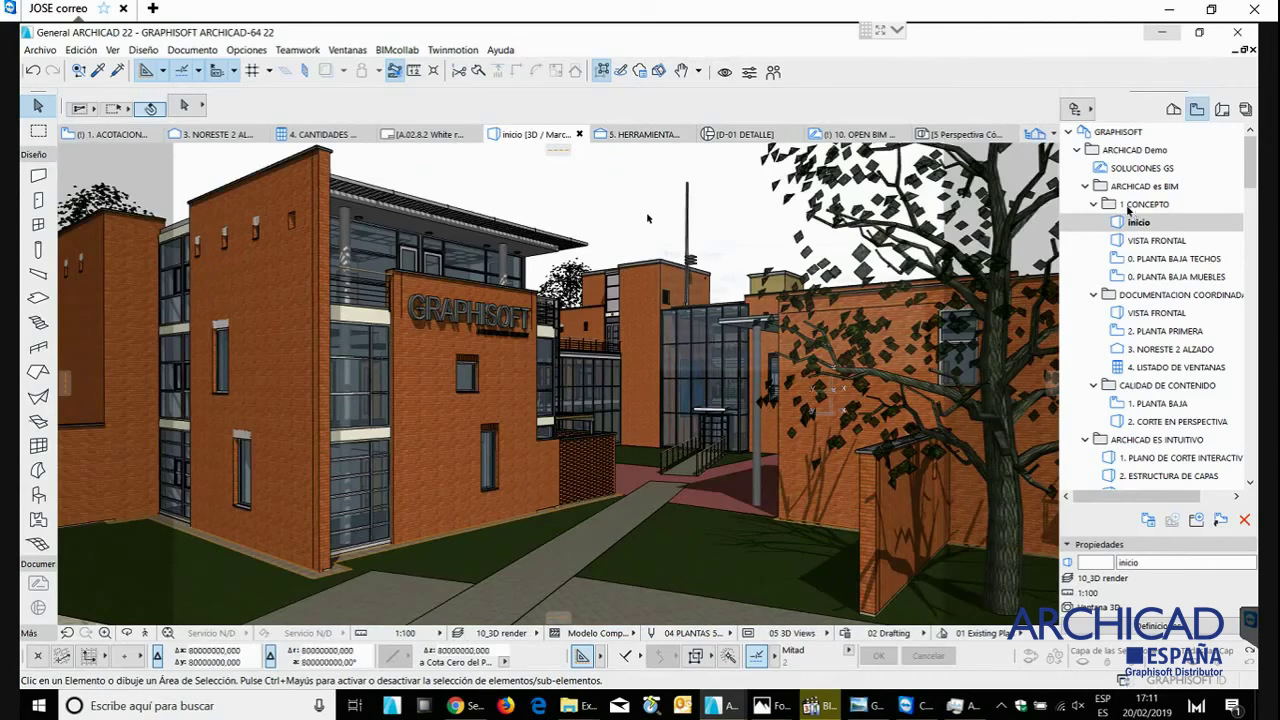
- Walk through the model with Explore 3D, from the exterior courtyard to the interior staircase, and exit the exploration mode
left_click(68, 612)
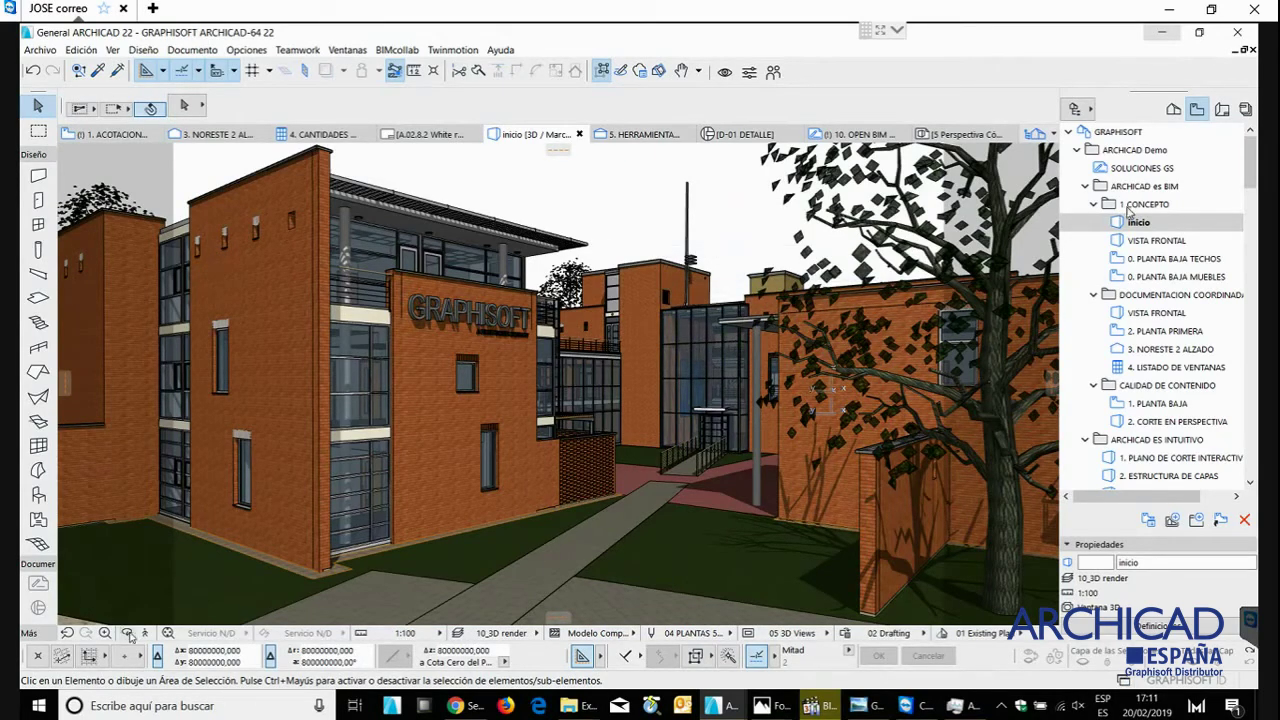
left_click(145, 633)
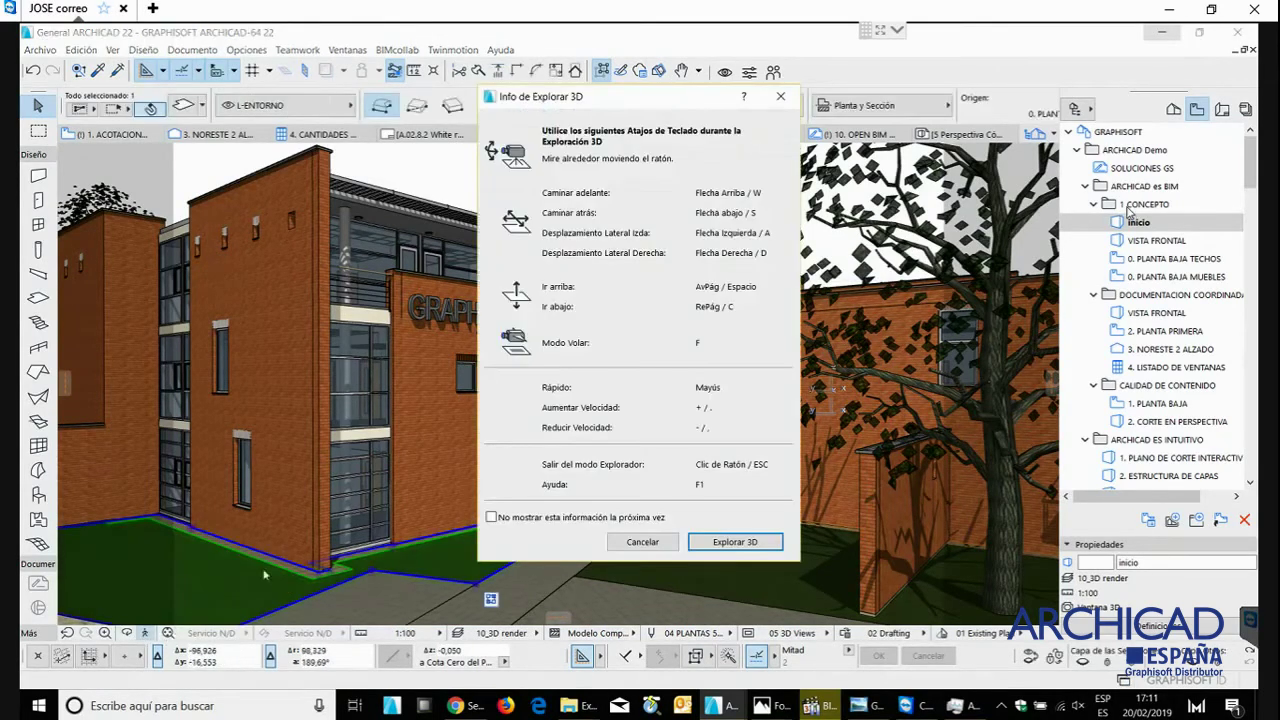
left_click(735, 542)
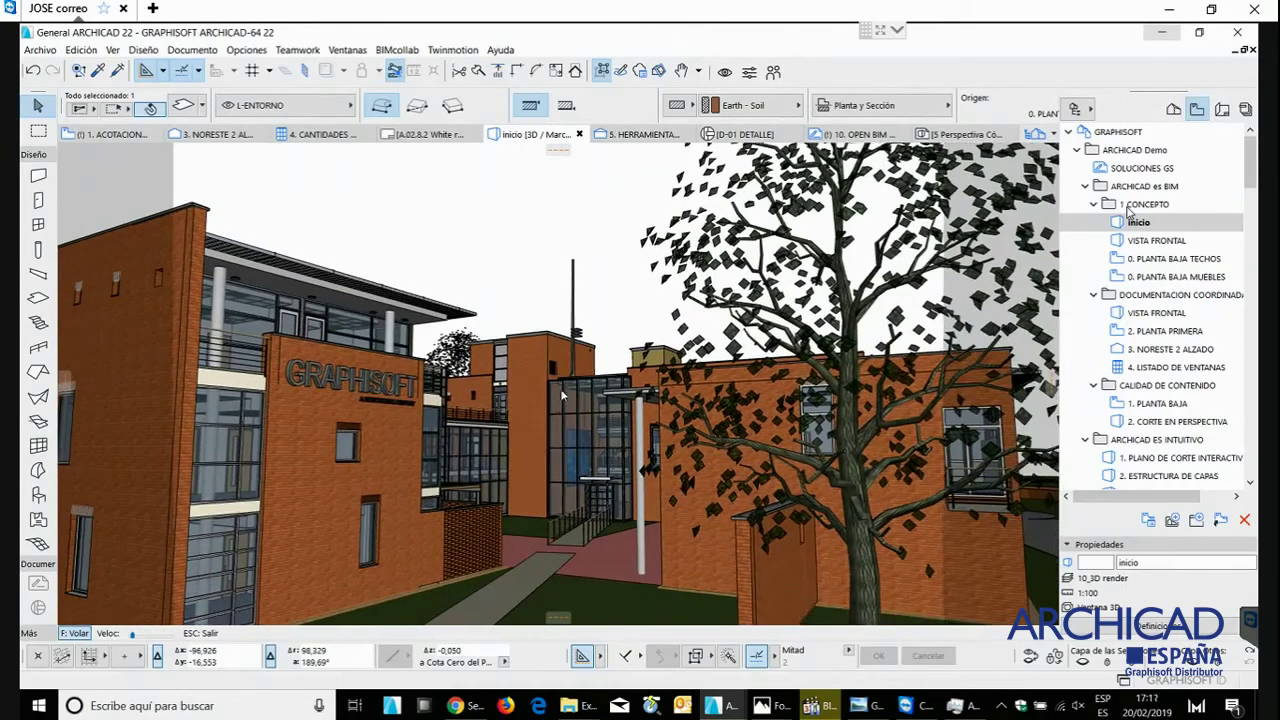
key("Up")
key("Up")
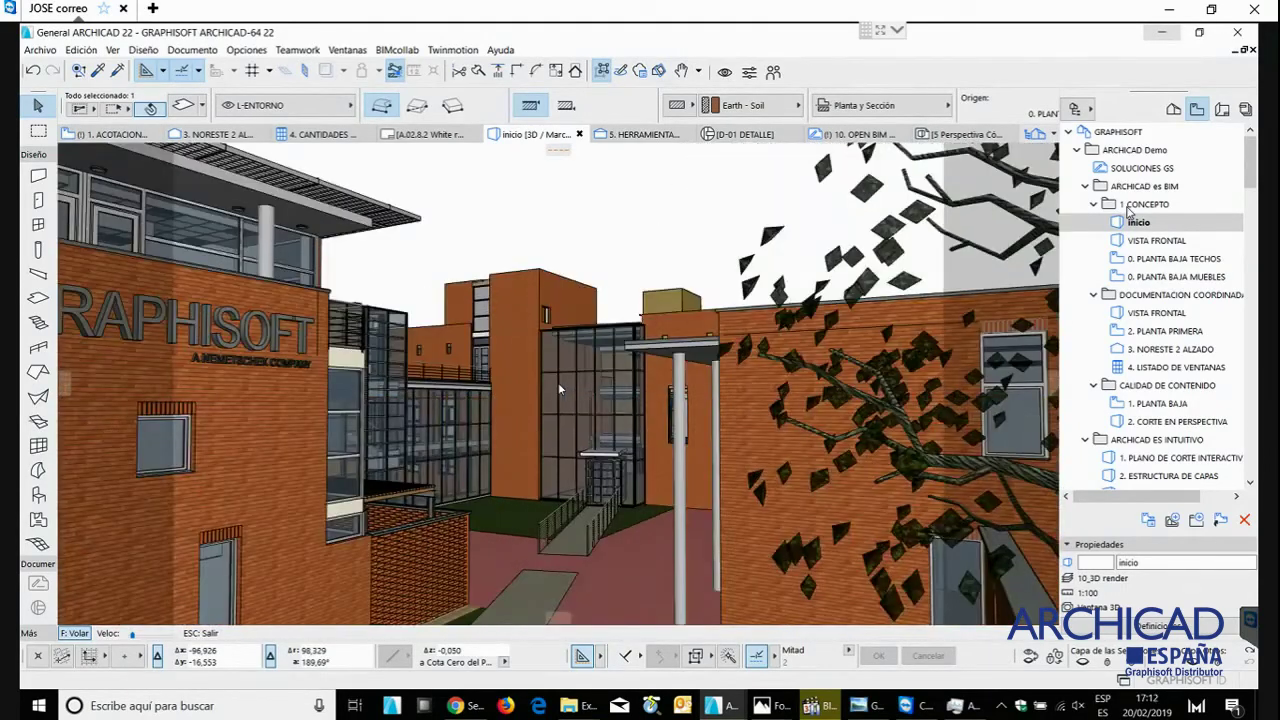
key("Up")
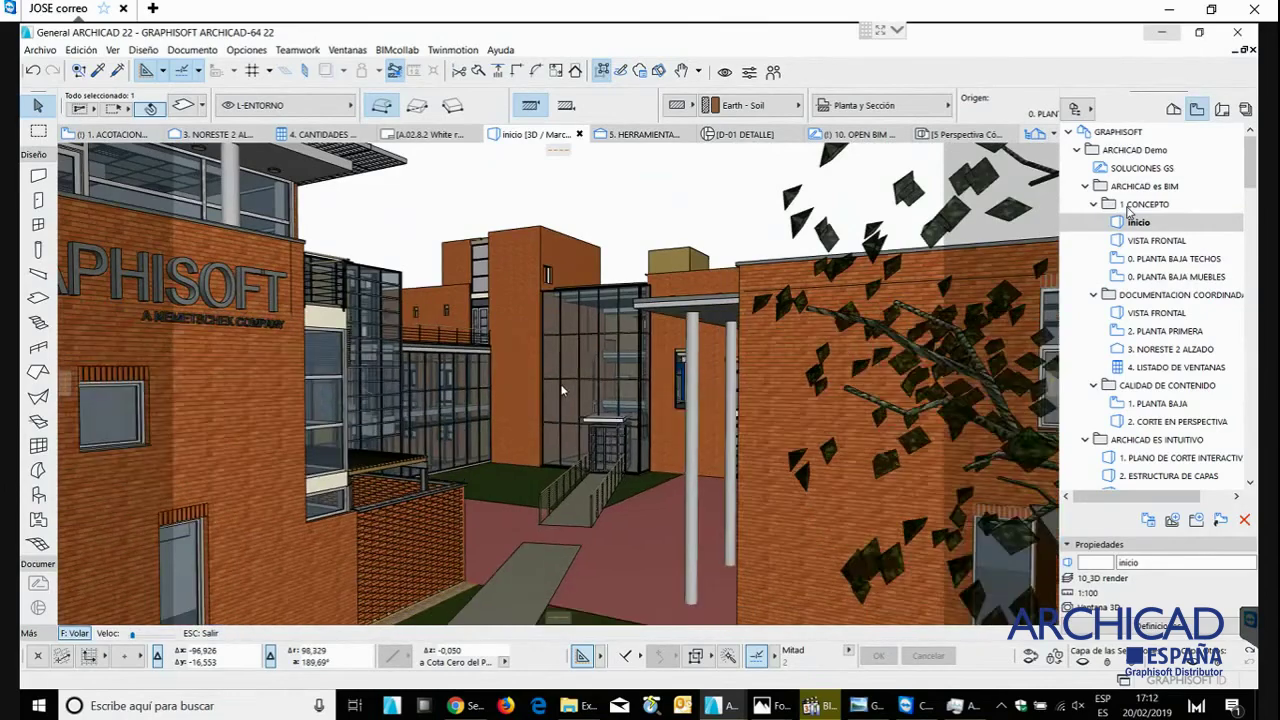
key("Up")
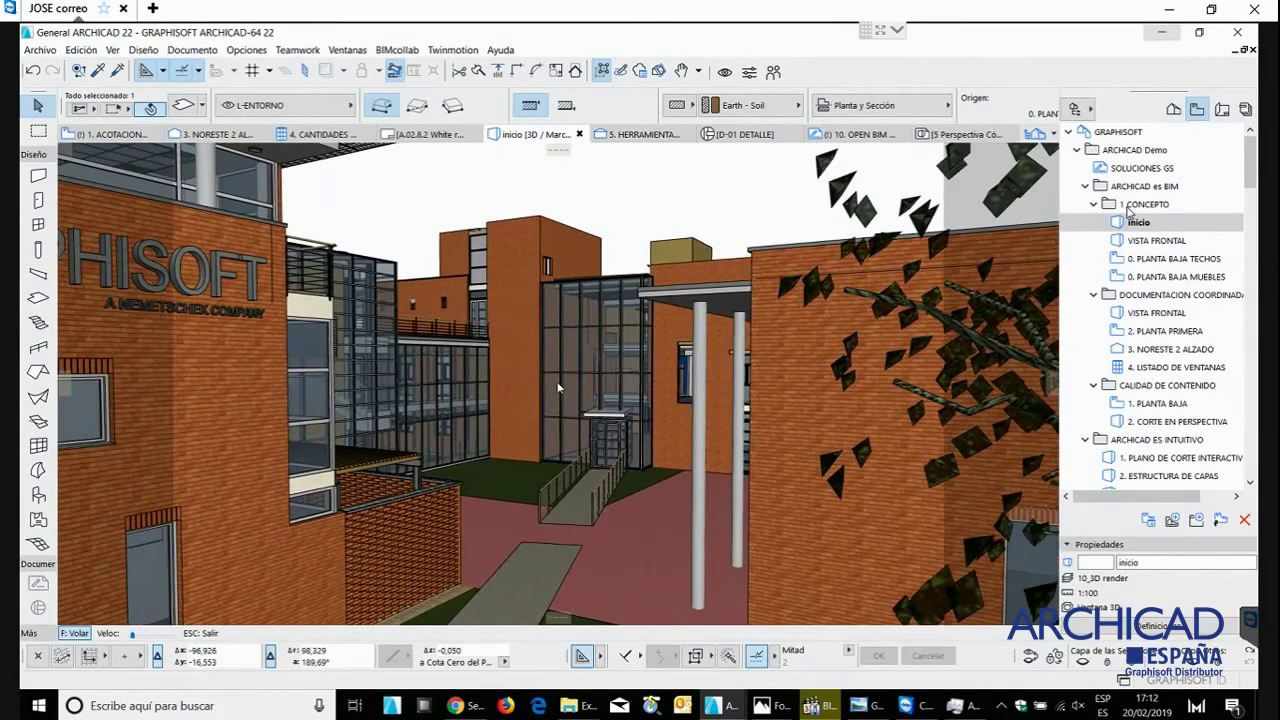
key("Up")
key("Up")
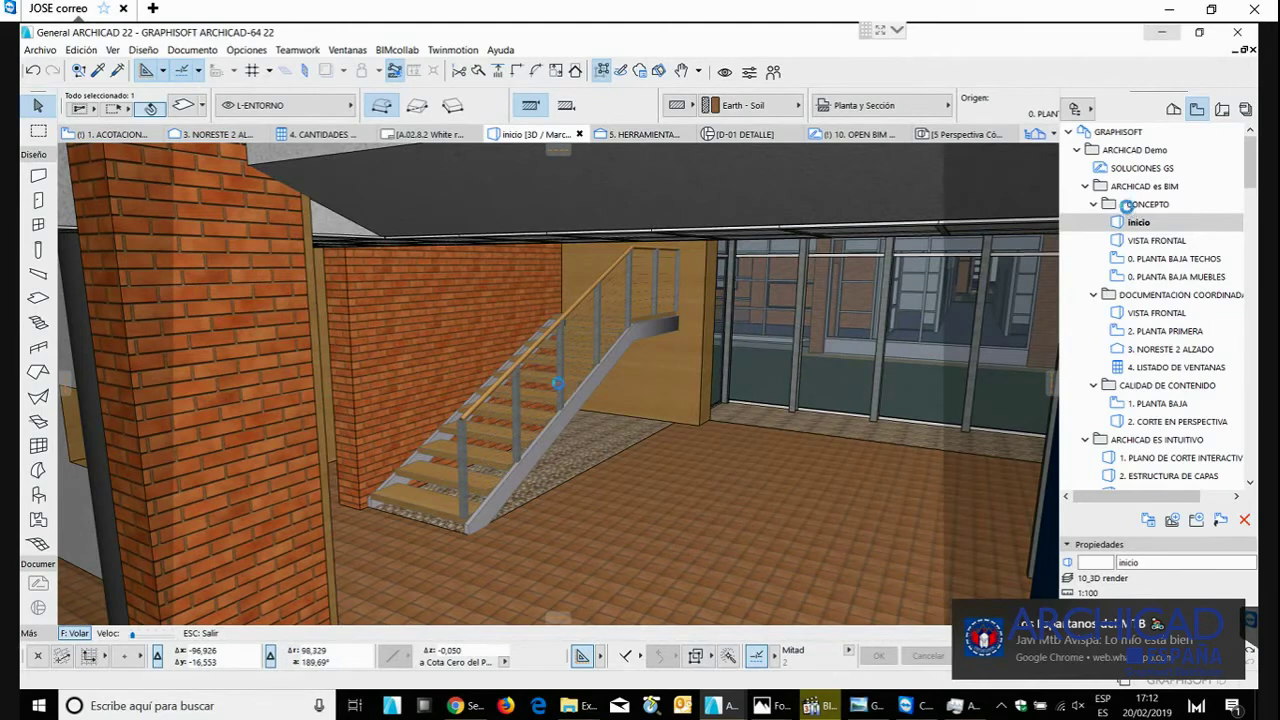
key("Escape")
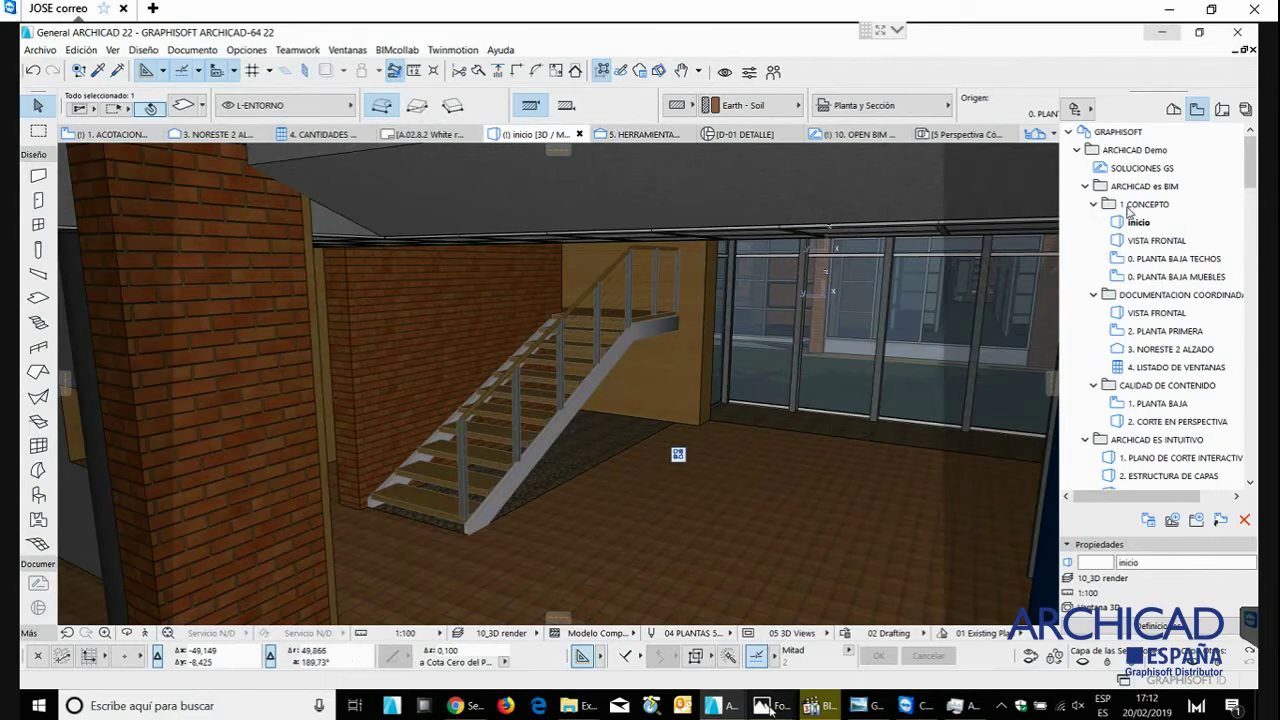
- Switch to Fotos and show the ACCamera.jpg interior render with the staircase
mouse_move(766, 705)
left_click(614, 656)
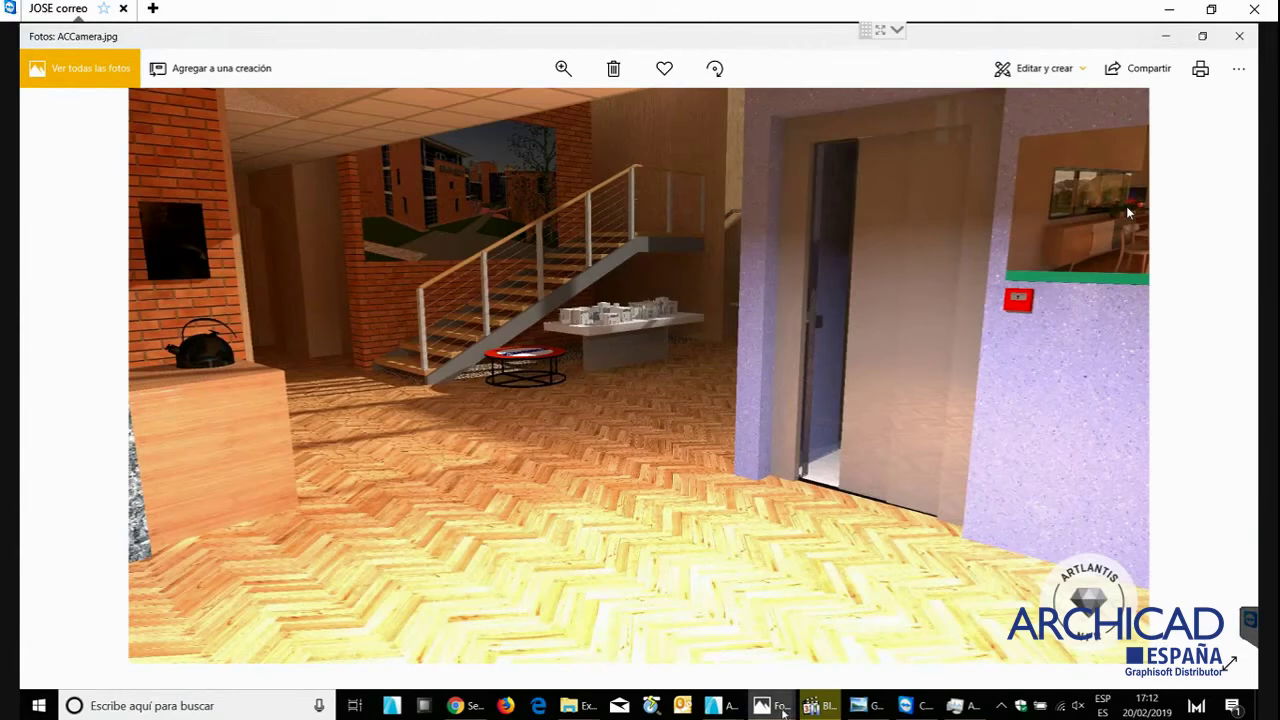
- Switch to the media player, play the BIMX.avi video at increased speed to its end, and minimize the player
mouse_move(872, 706)
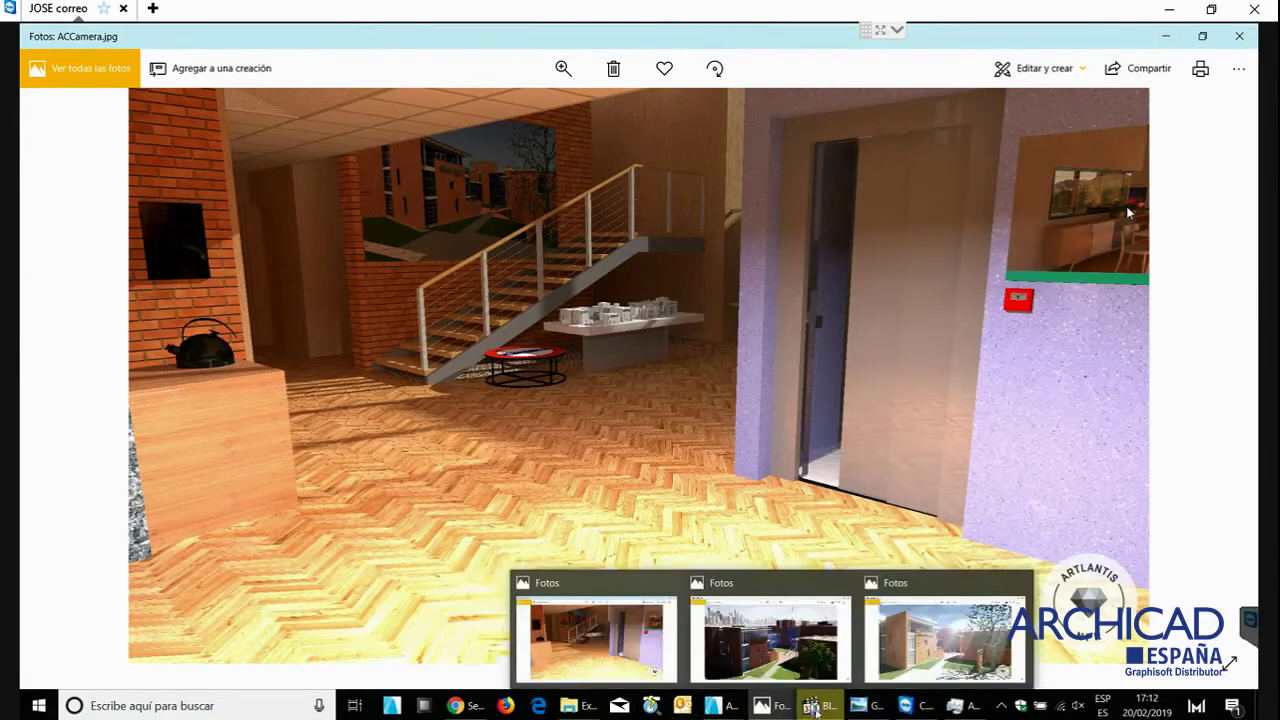
left_click(815, 706)
left_click(38, 650)
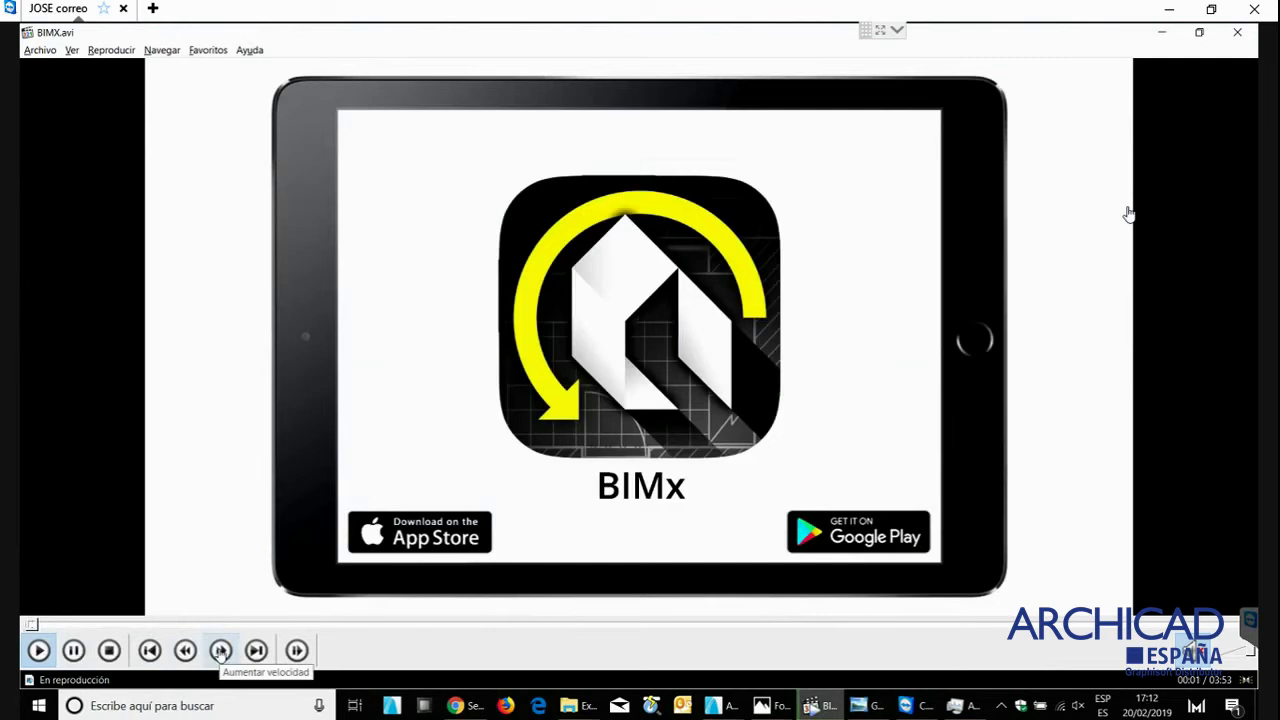
left_click(220, 651)
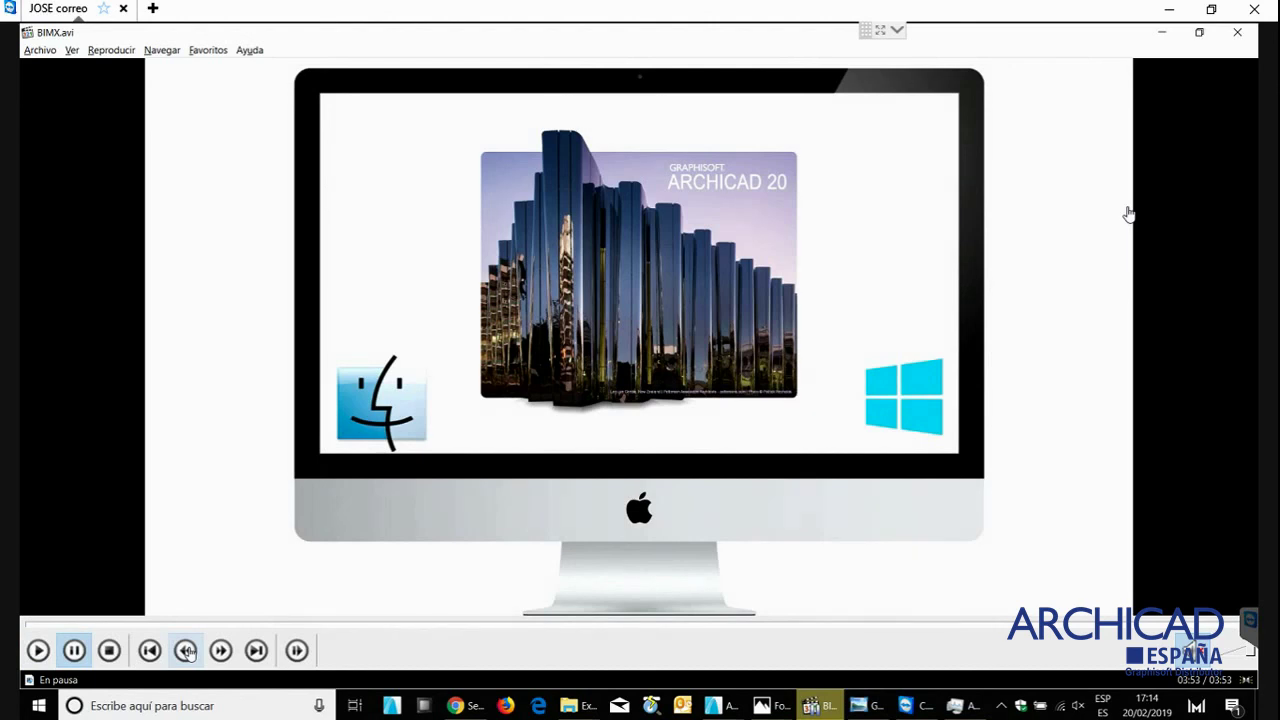
left_click(1174, 38)
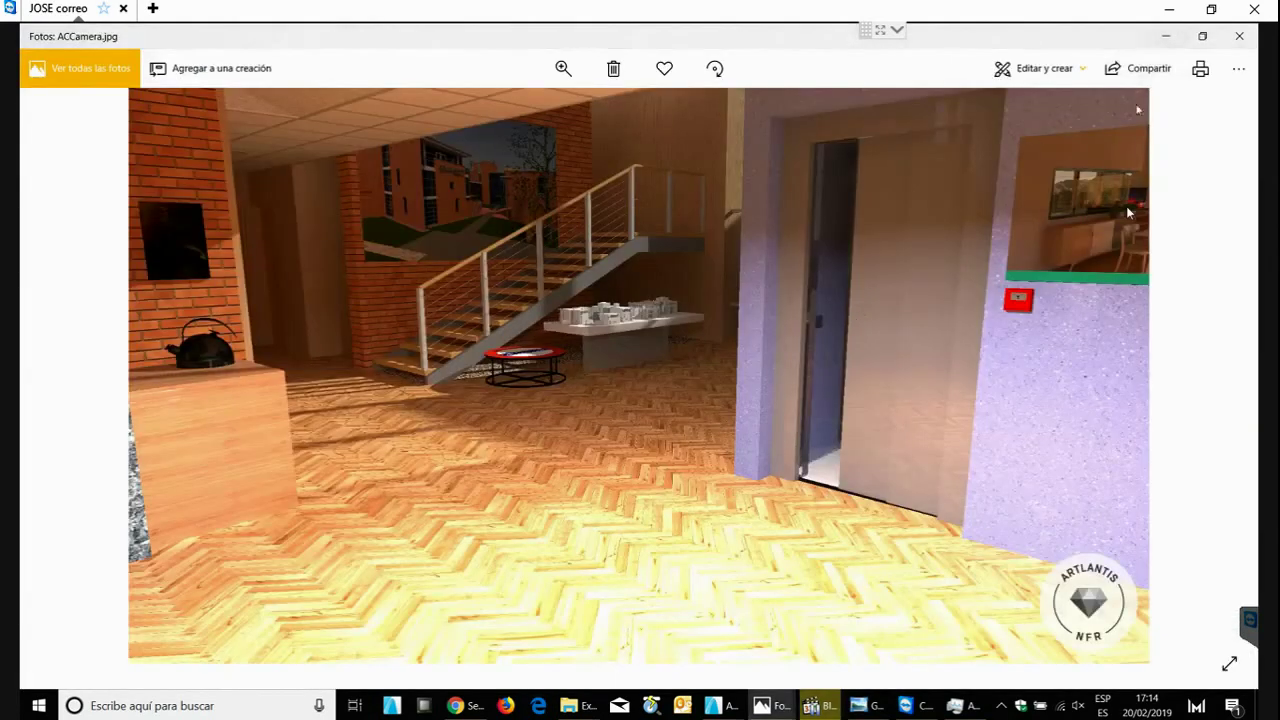